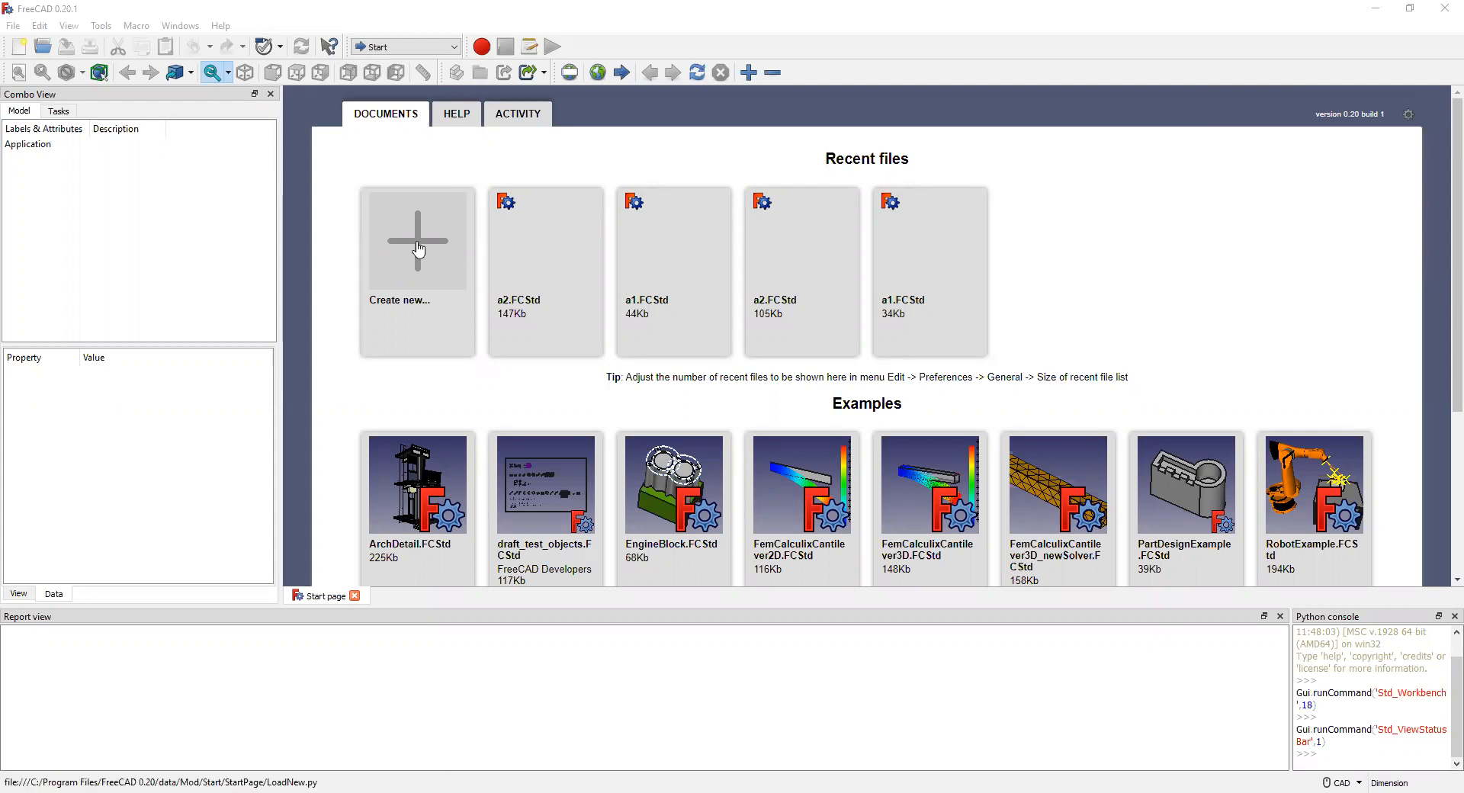
Step: Switch to the Part Design workbench and create a new empty document
left_click(454, 49)
left_click(402, 172)
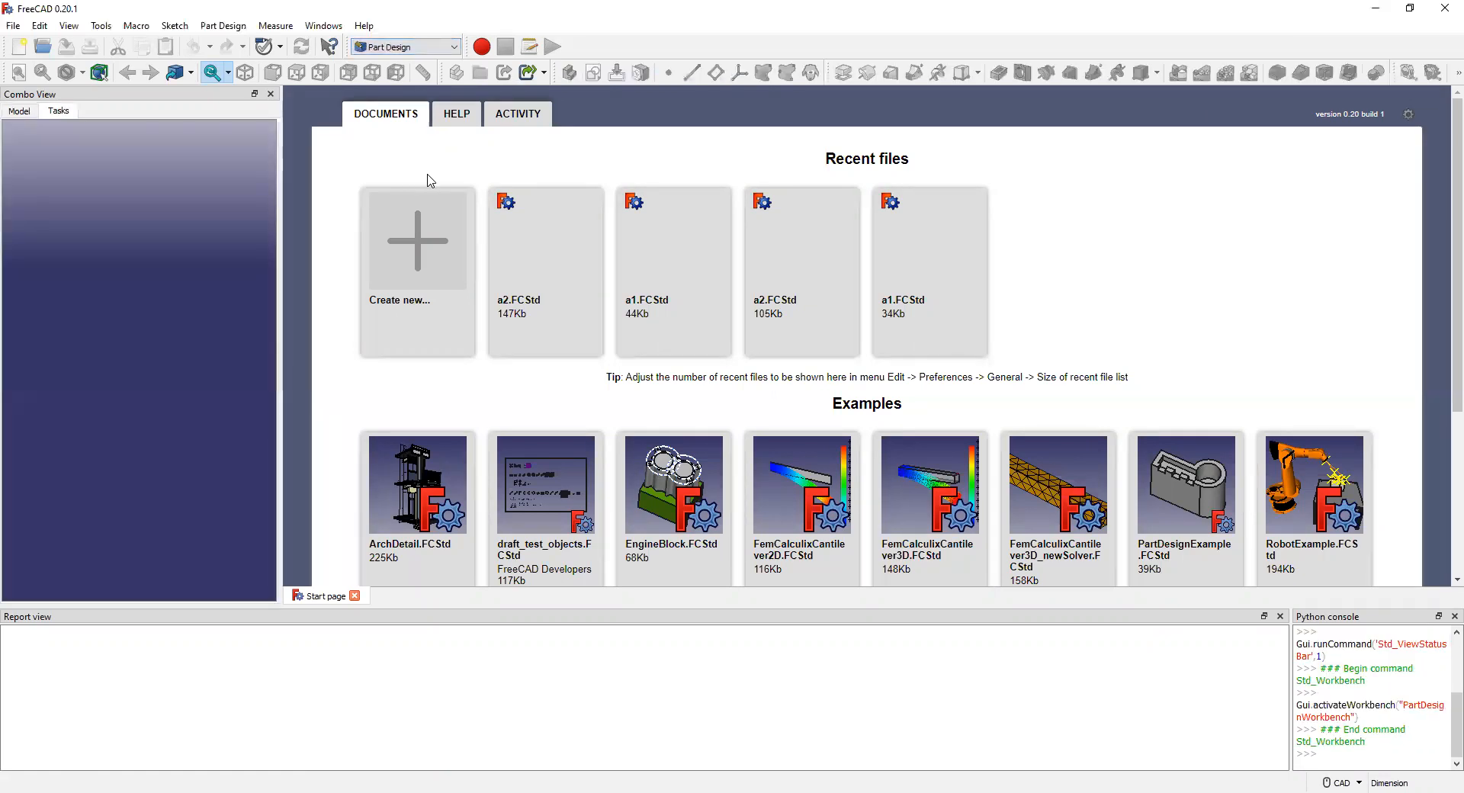
left_click(407, 249)
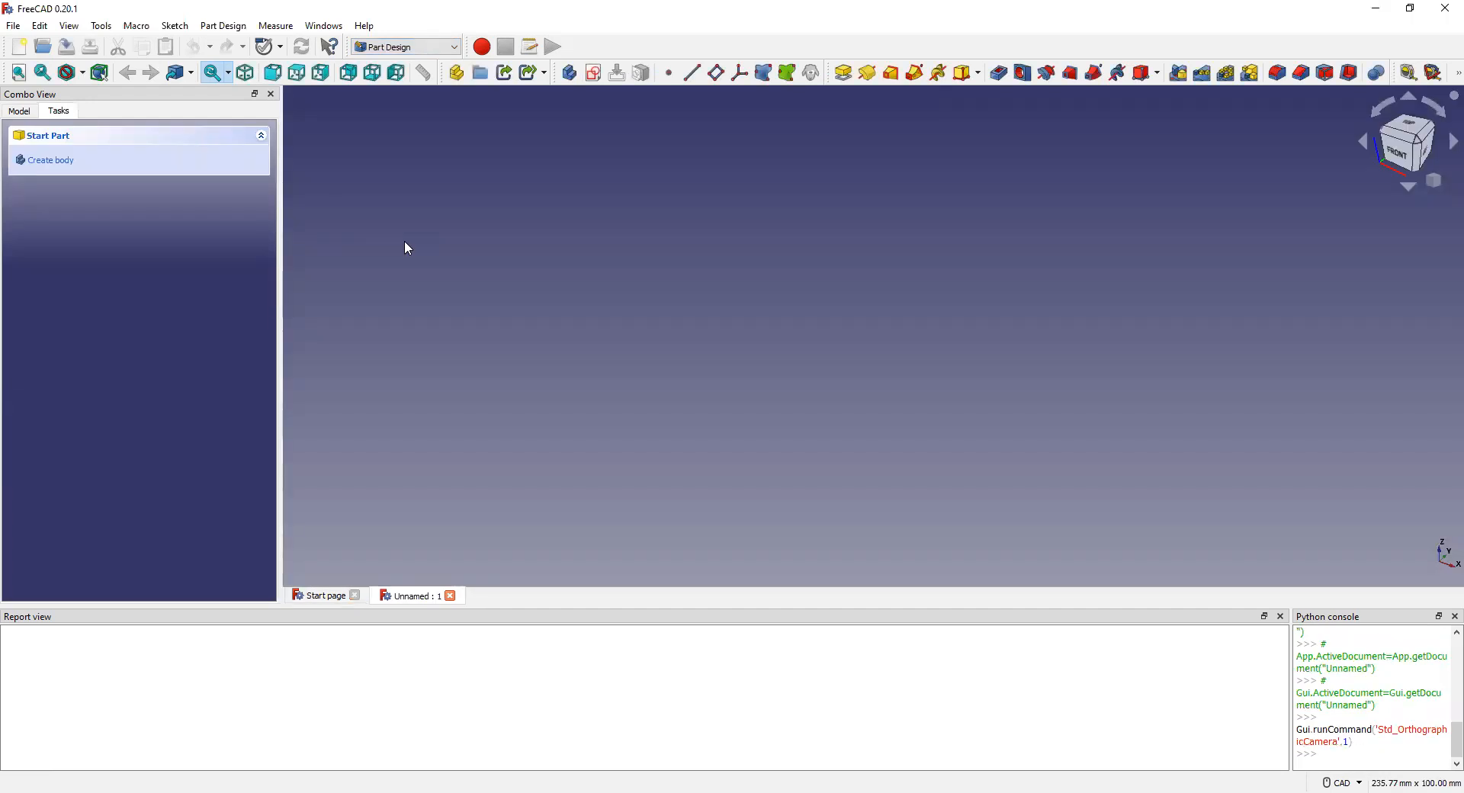
Step: Create a body and open a new sketch on the XY_Plane
left_click(64, 172)
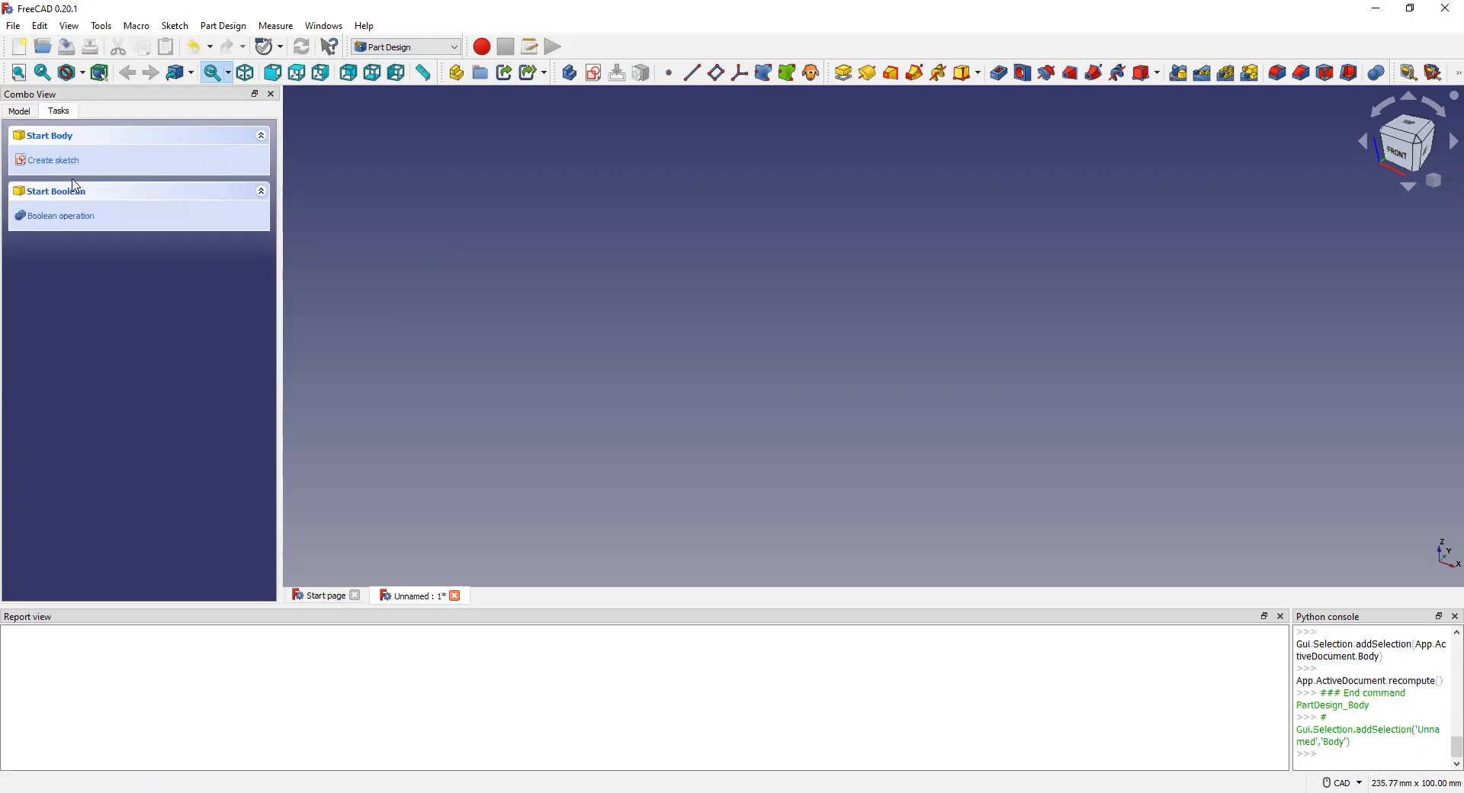
left_click(64, 162)
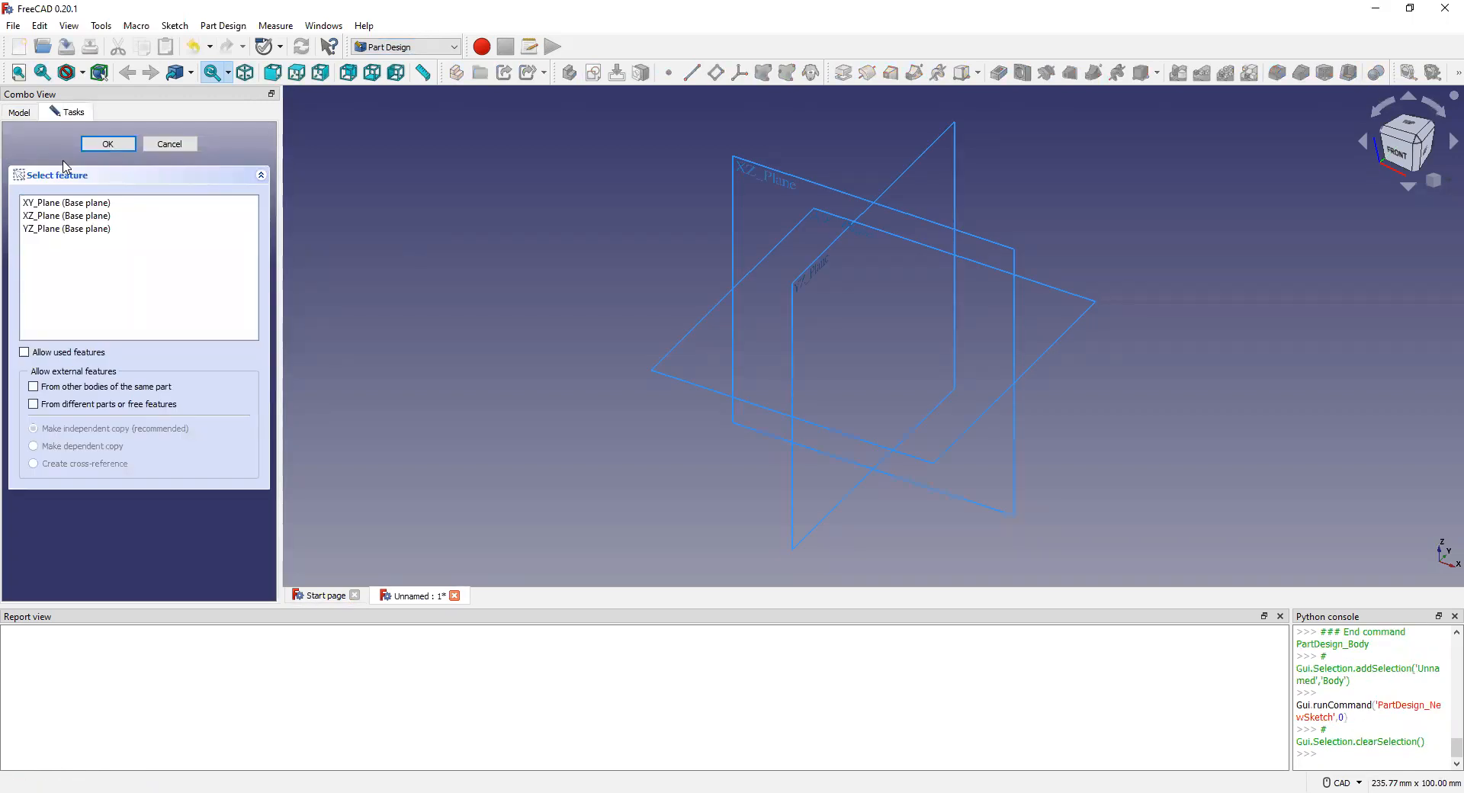
left_click(66, 205)
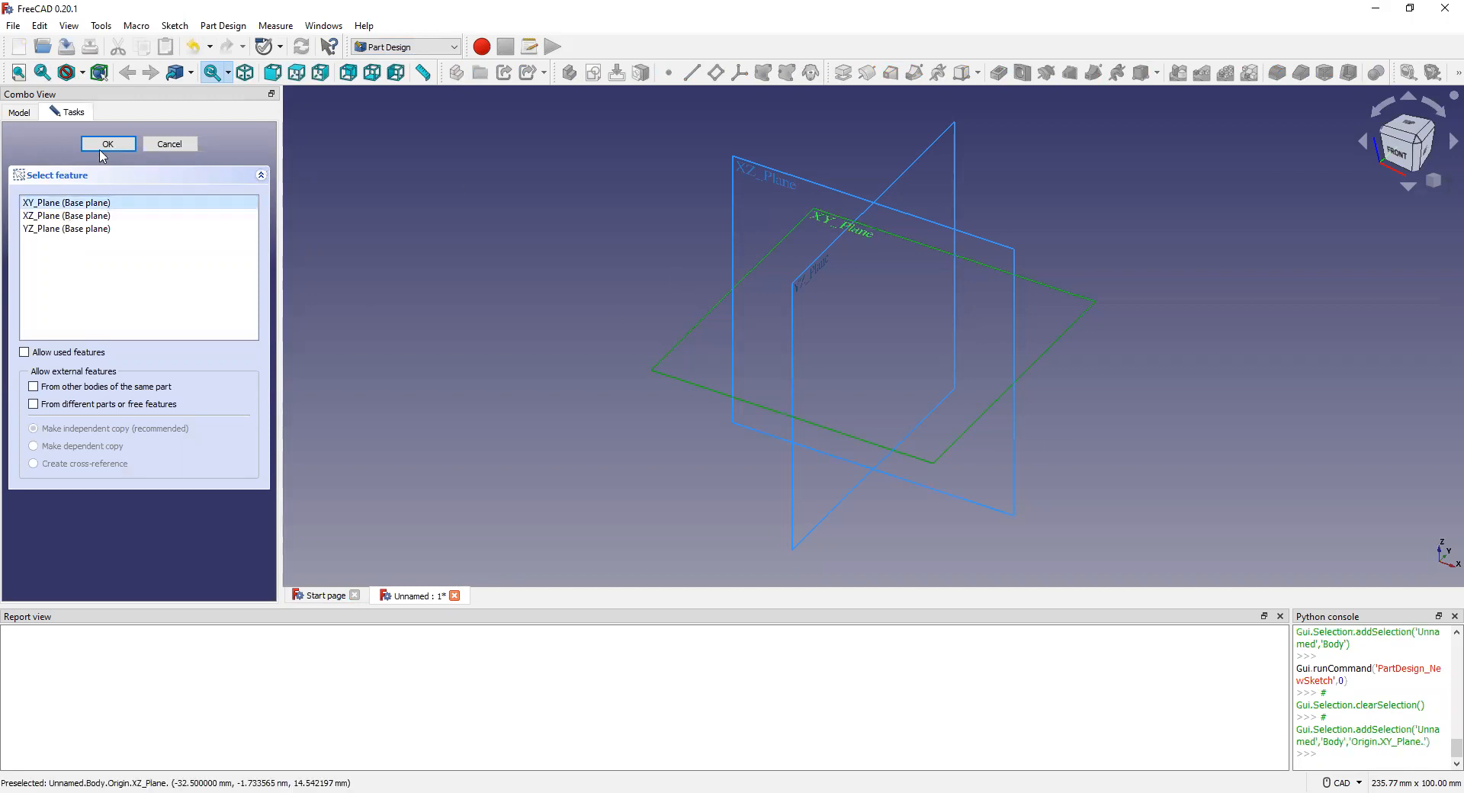
left_click(98, 147)
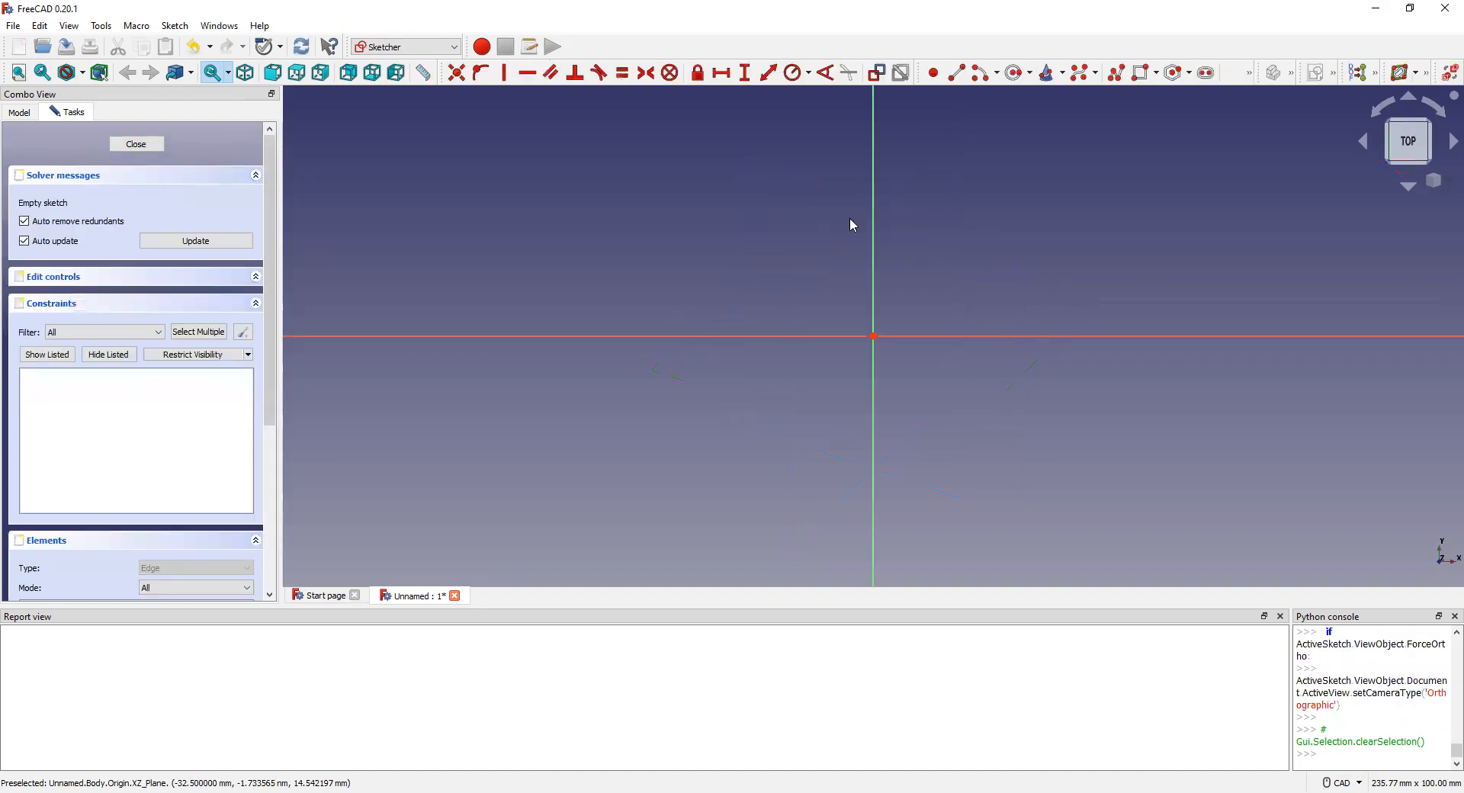
Step: Draw the stepped base outline as connected line segments starting from the origin
left_click(957, 73)
left_click(874, 336)
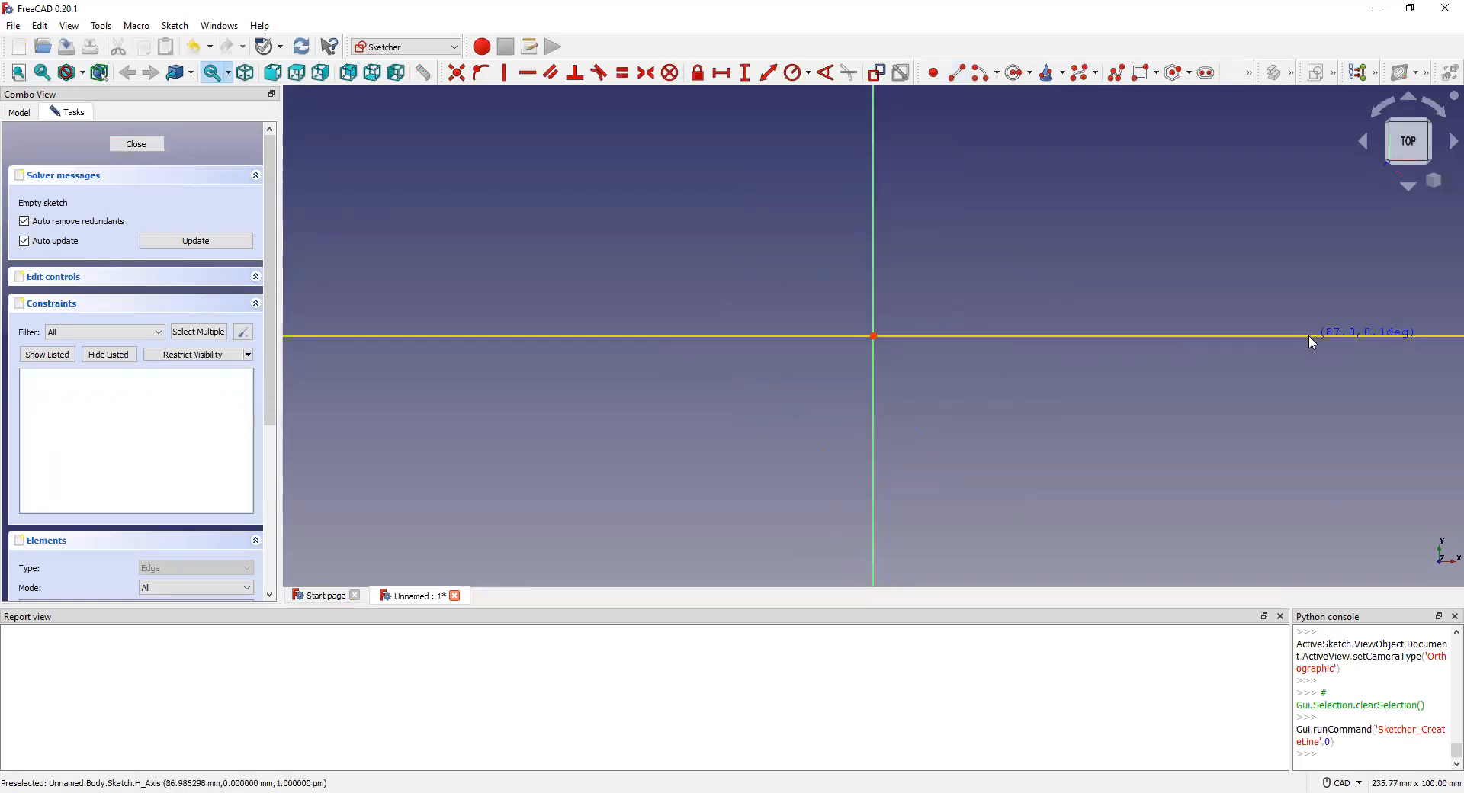
left_click(1308, 336)
left_click(1311, 336)
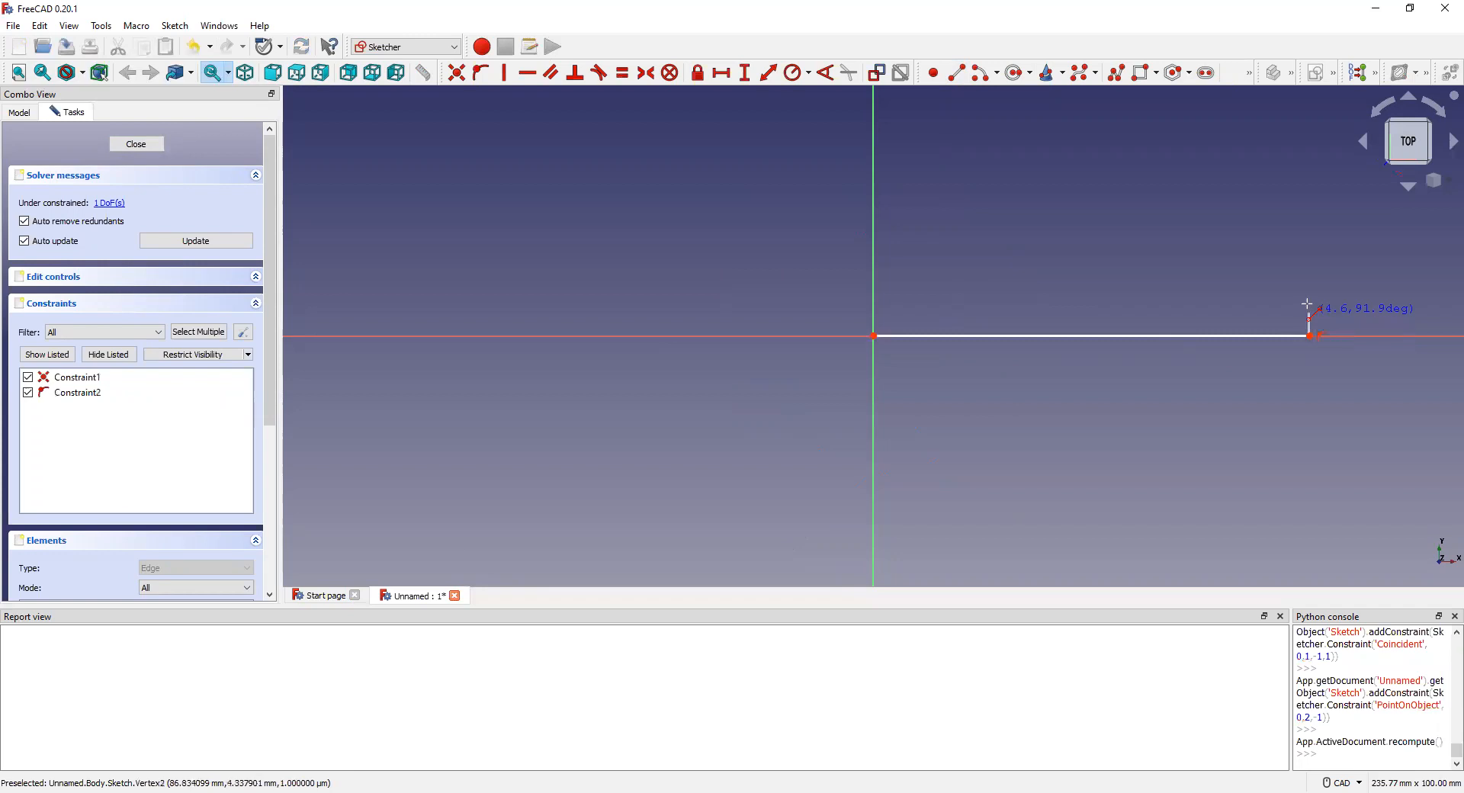
left_click(1309, 297)
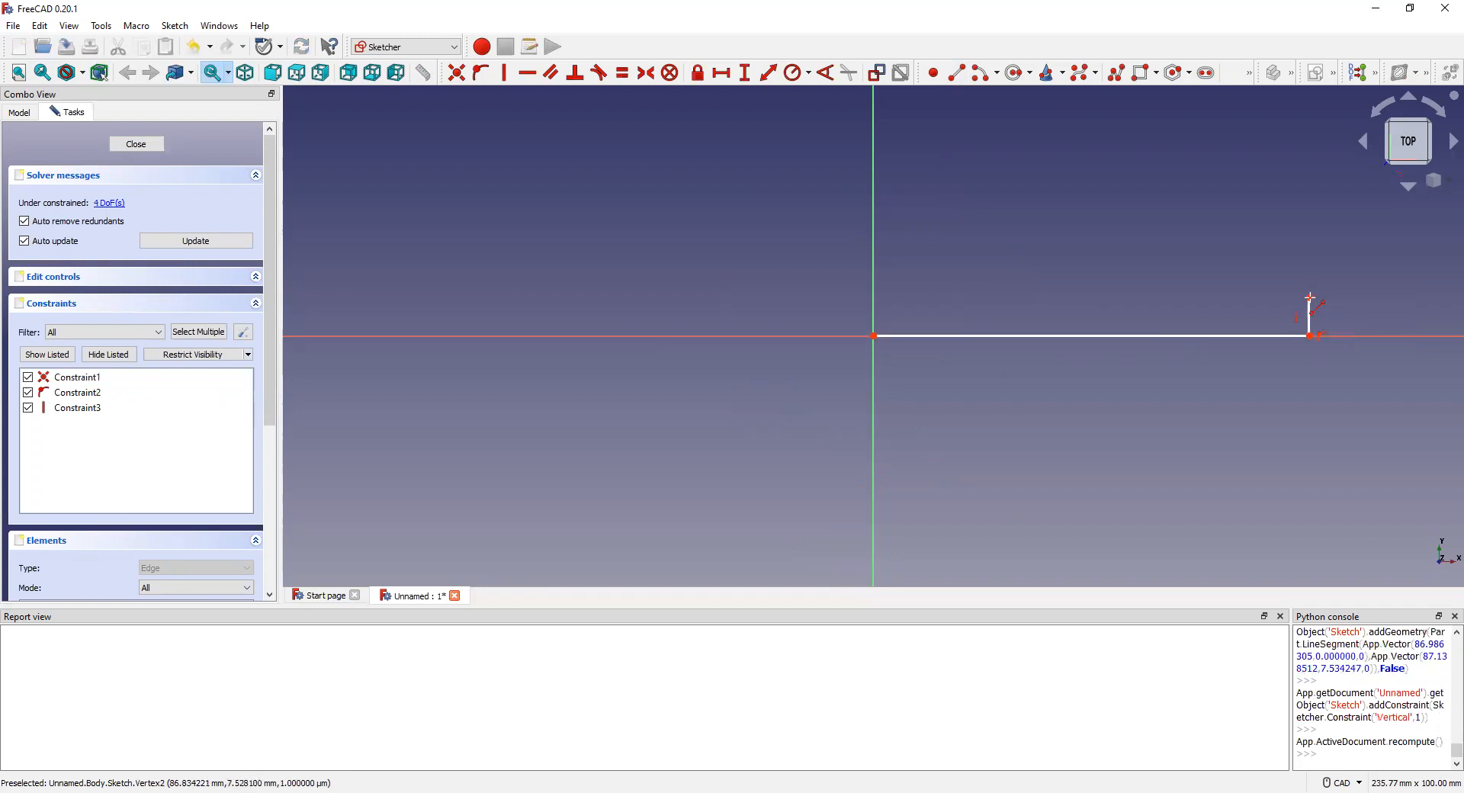
left_click(1058, 297)
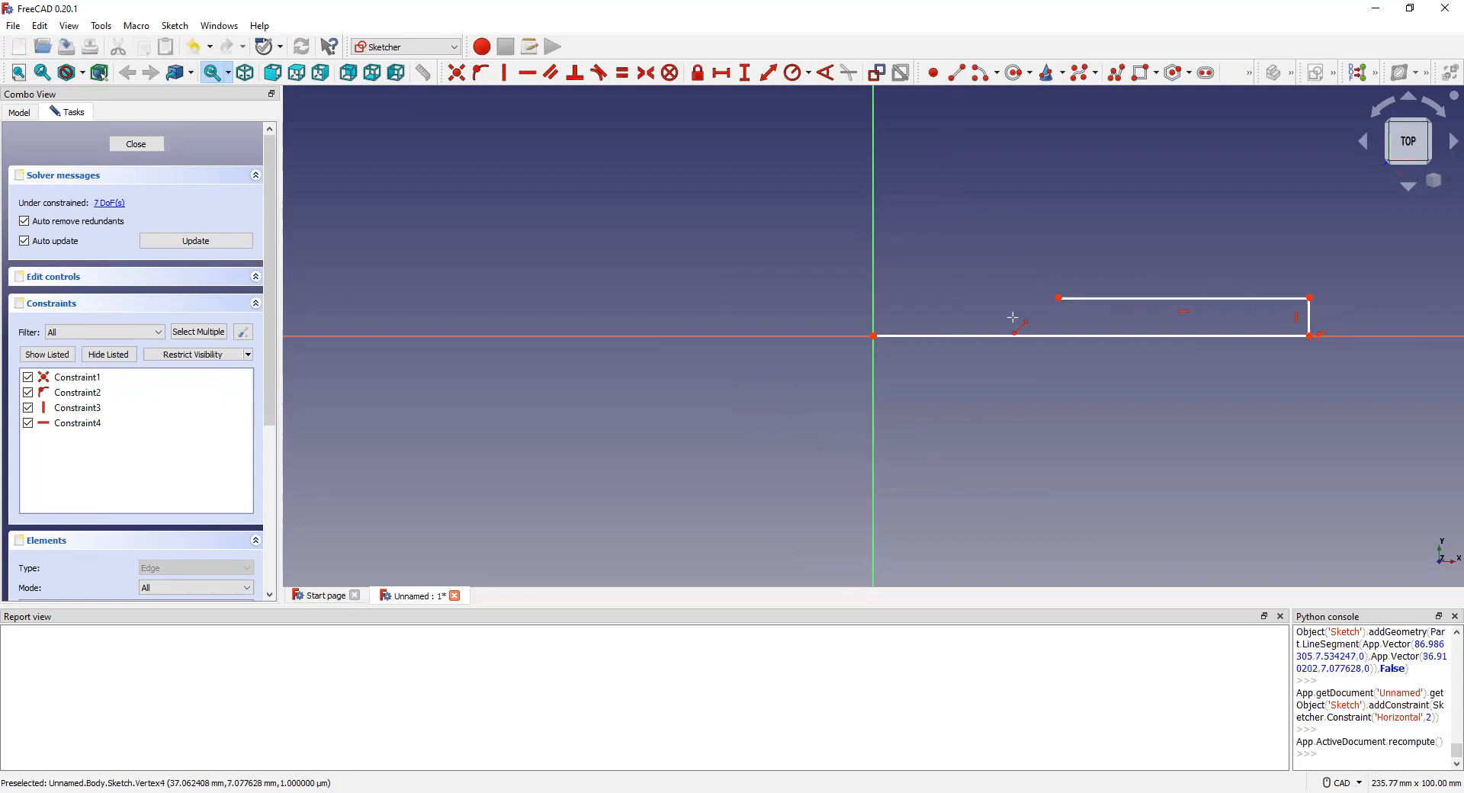
left_click(873, 336)
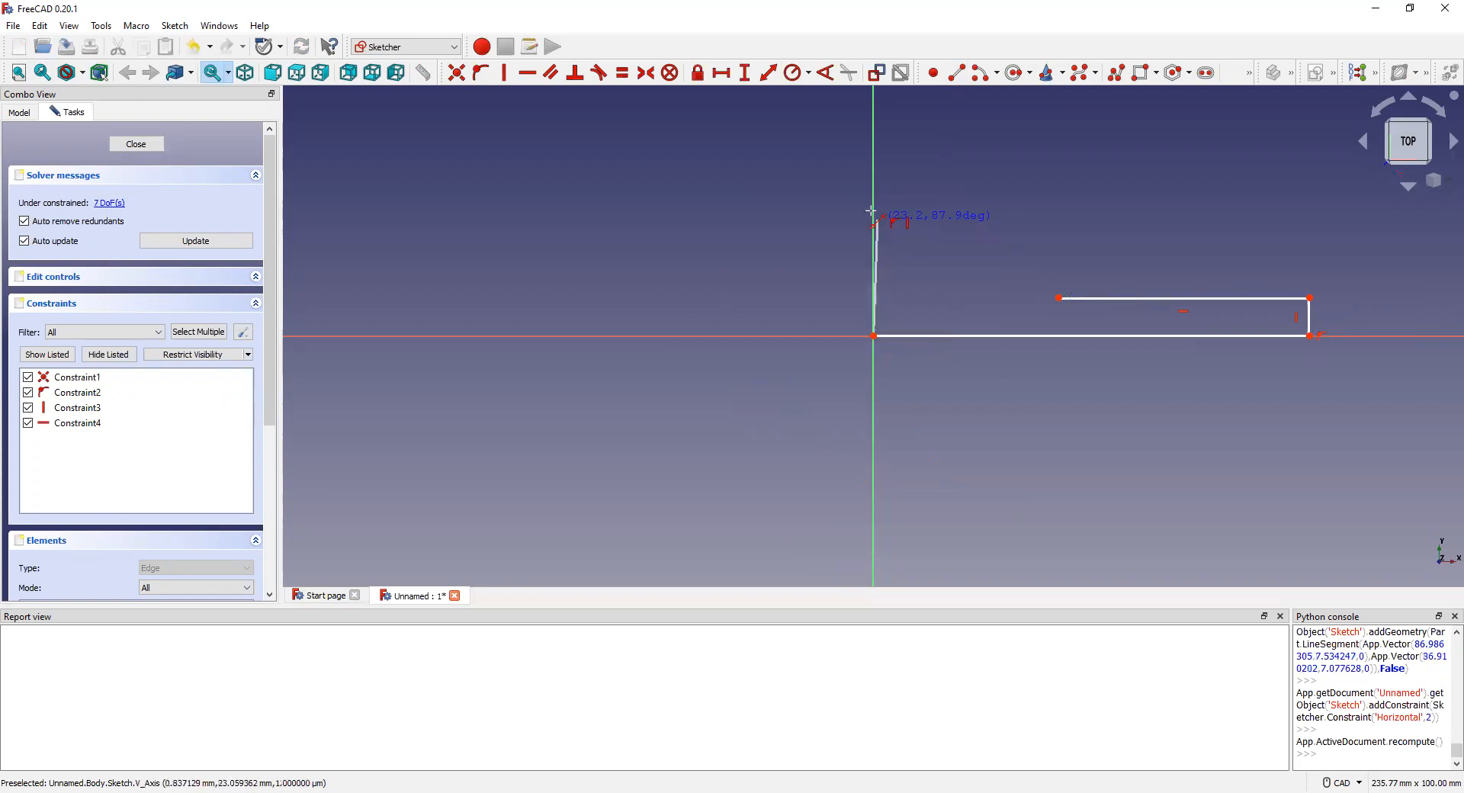
left_click(874, 207)
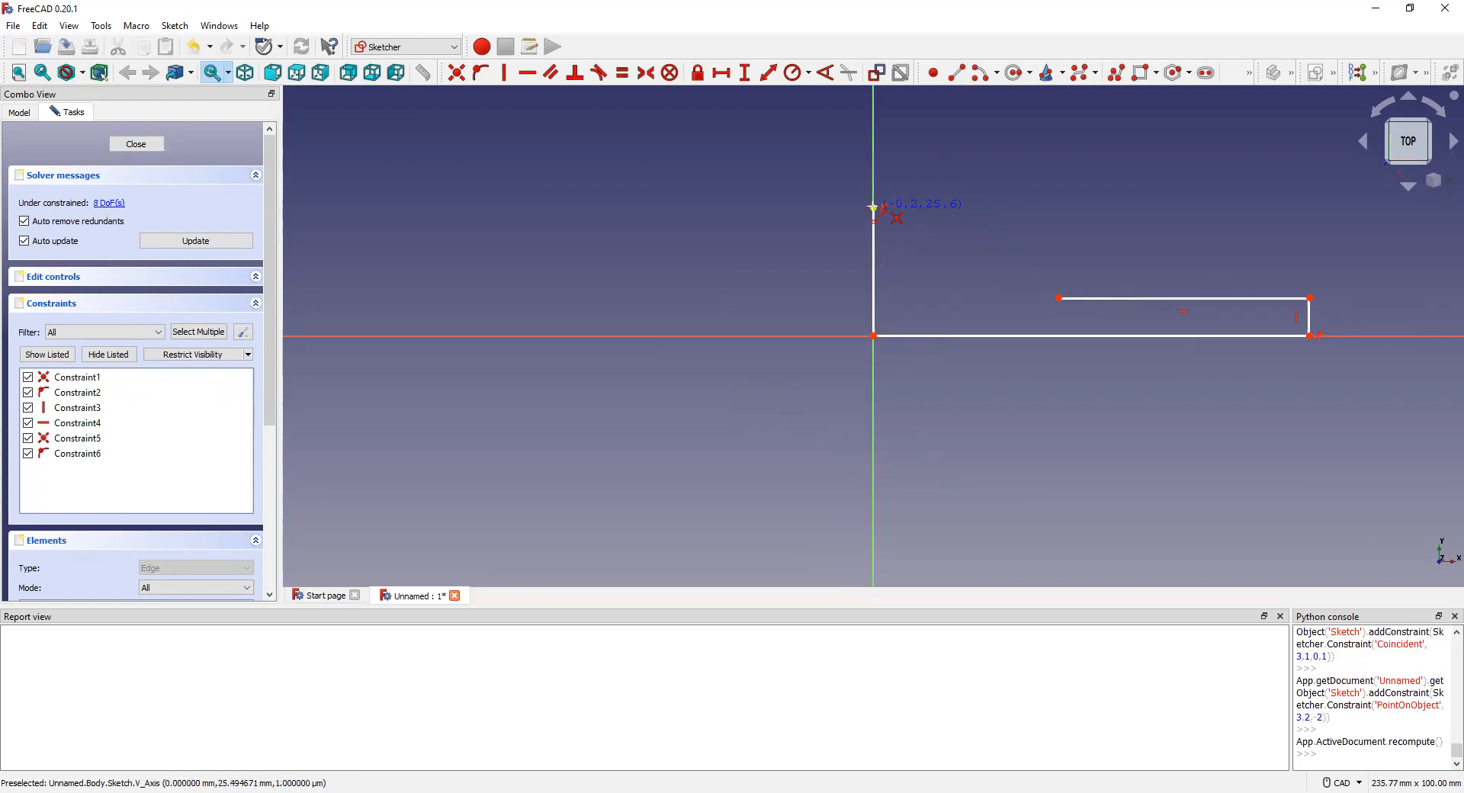
left_click(1059, 298)
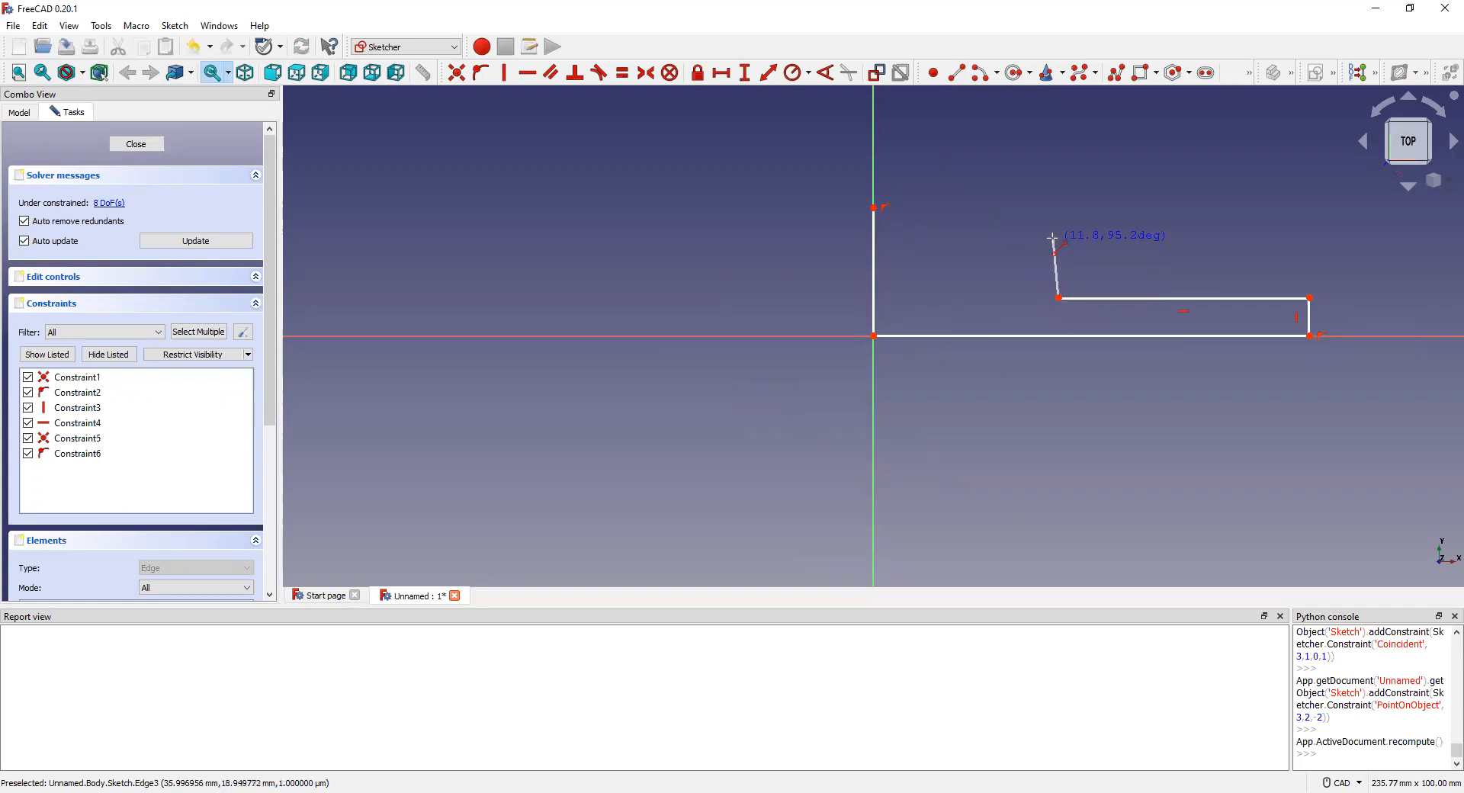
left_click(1055, 231)
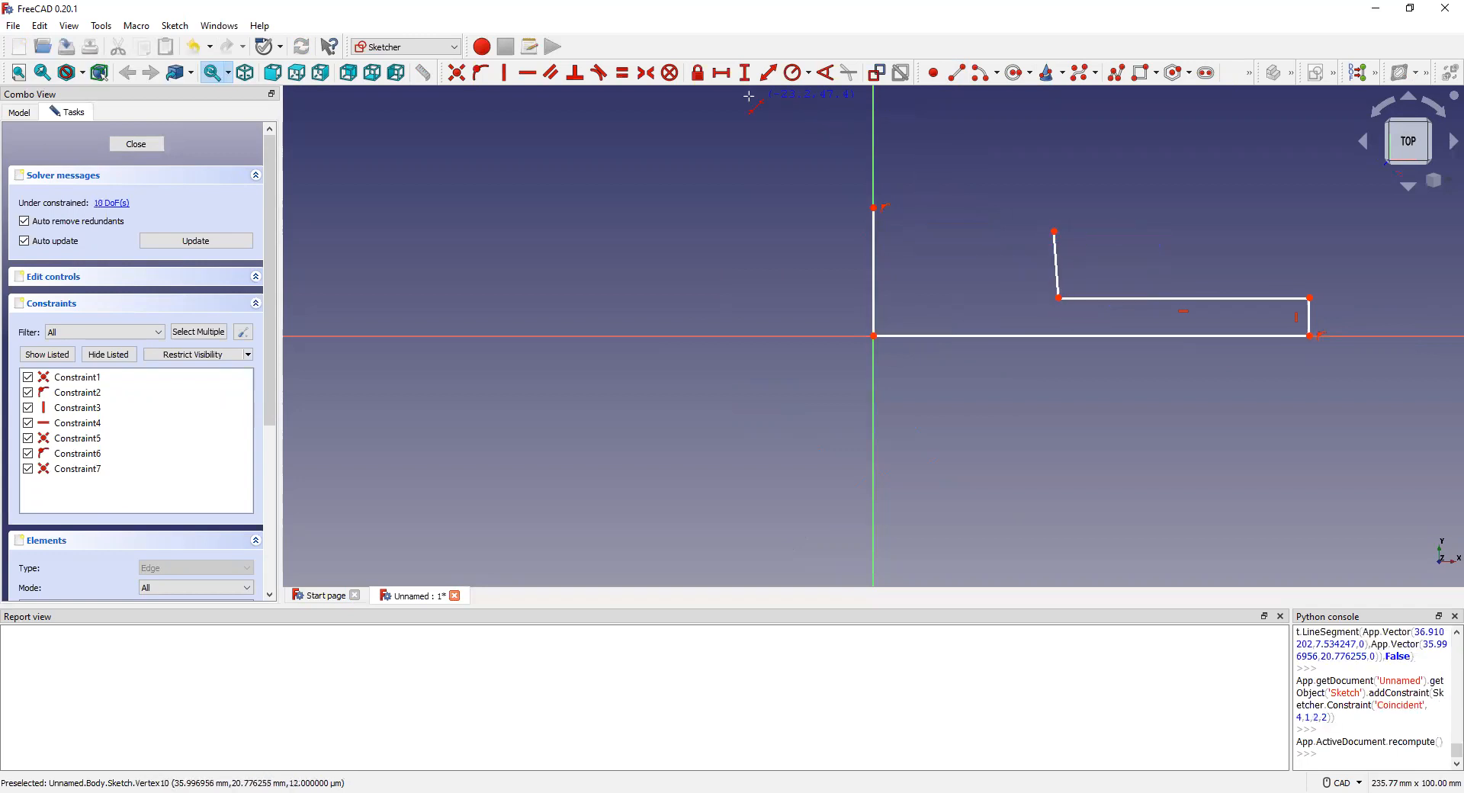
Step: Add a semicircular arc above the profile at the upper left
left_click(982, 72)
left_click(967, 192)
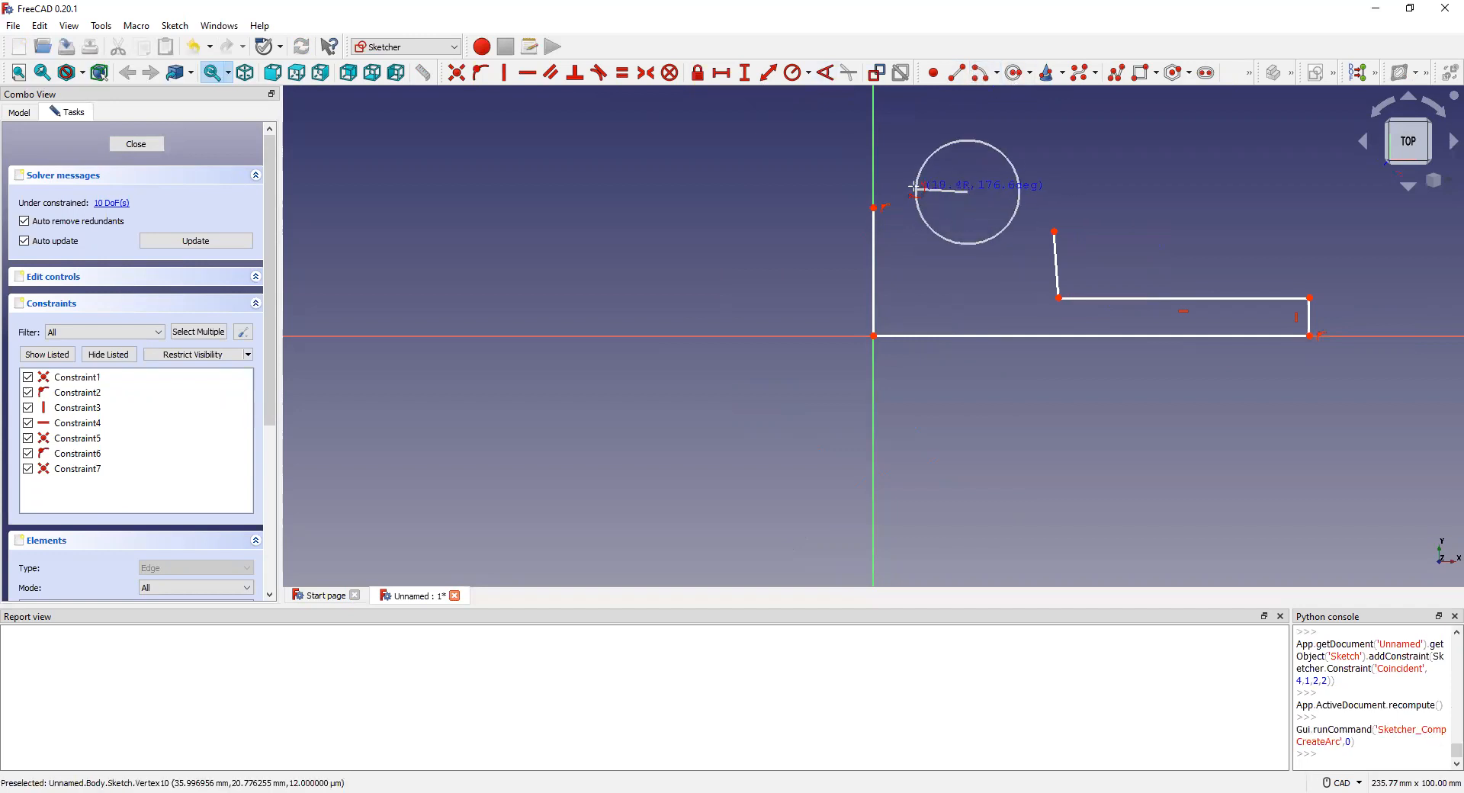
left_click(903, 187)
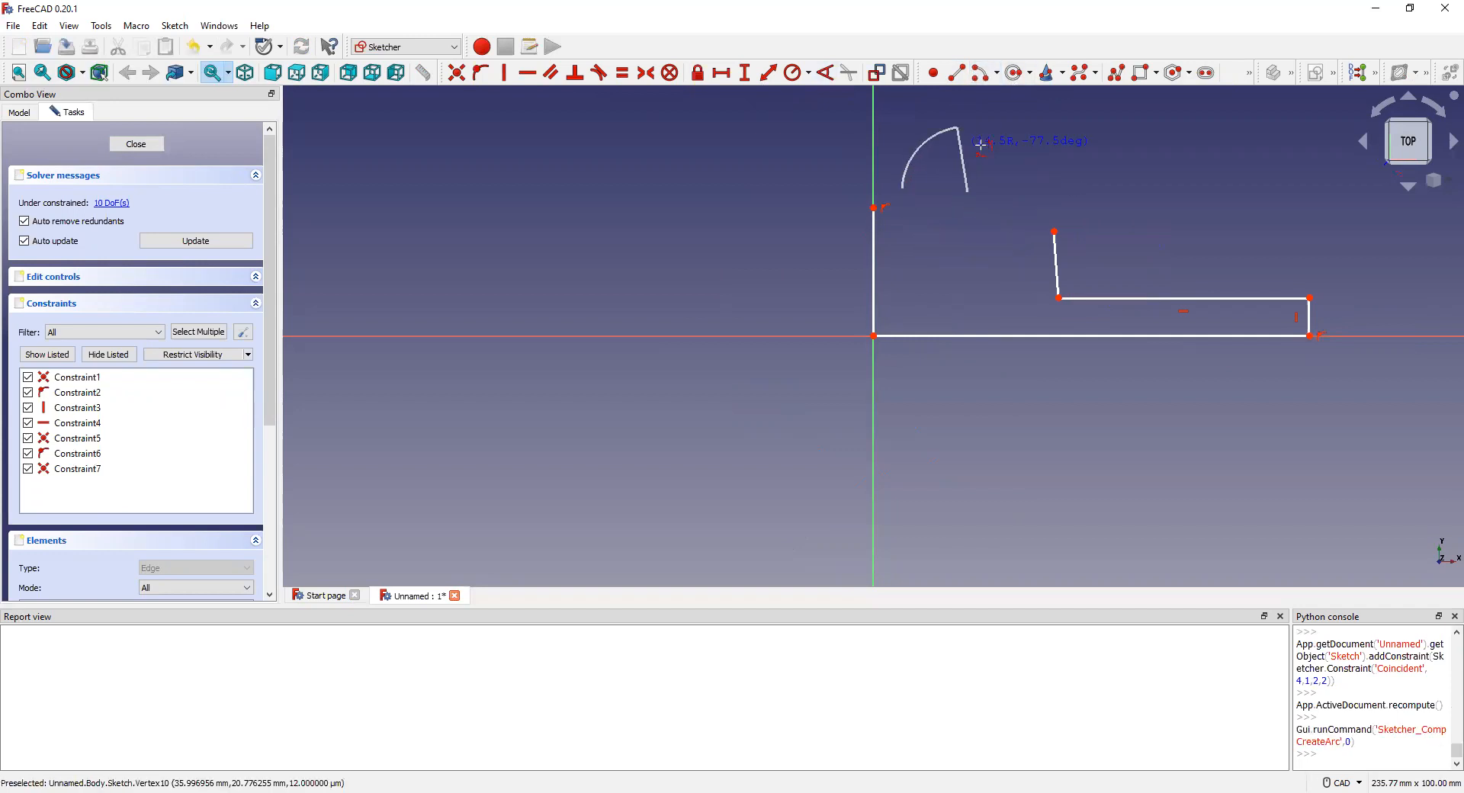
left_click(1034, 199)
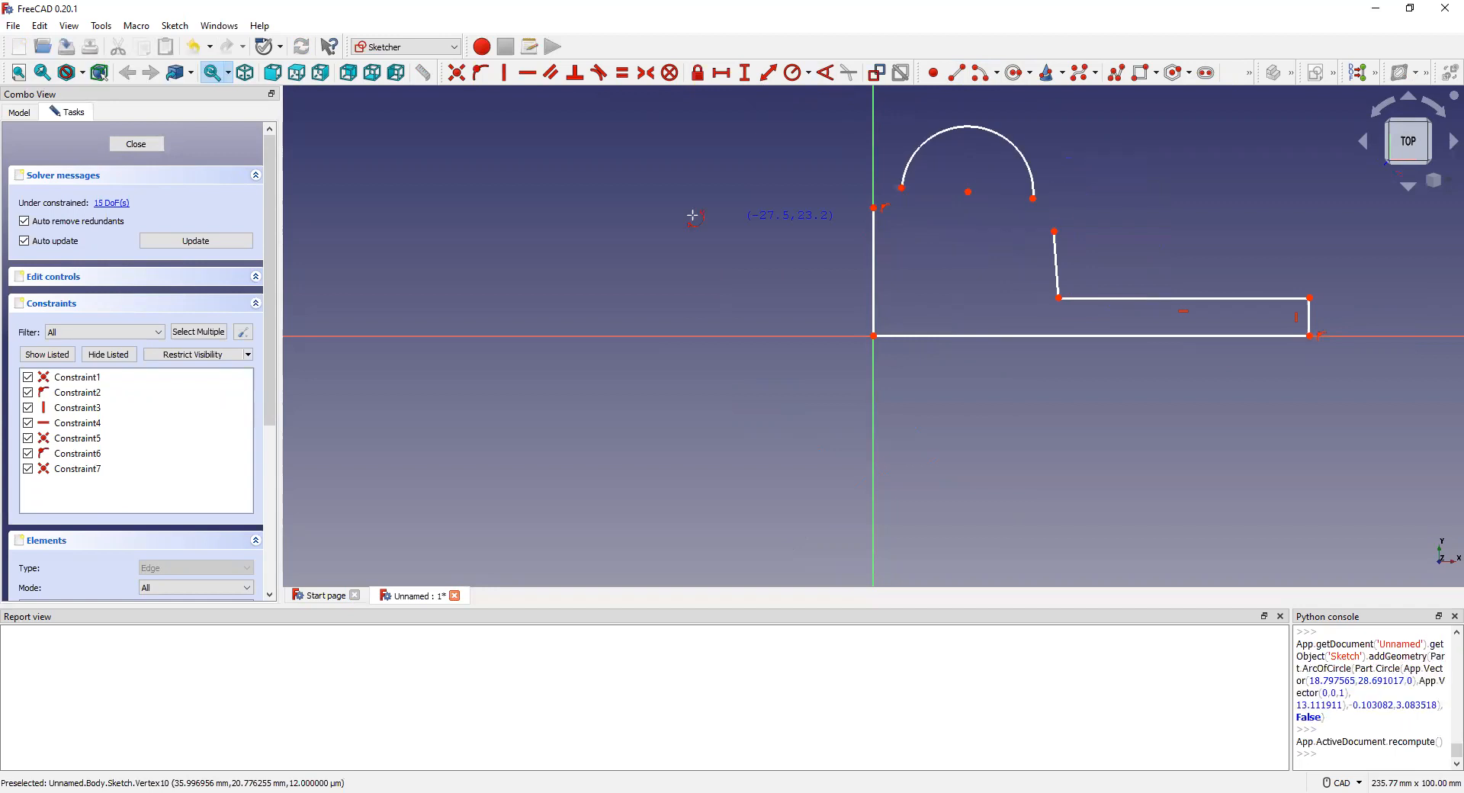
Step: Make both arc ends coincident with the tops of the origin line and the slanted line
left_click(875, 209)
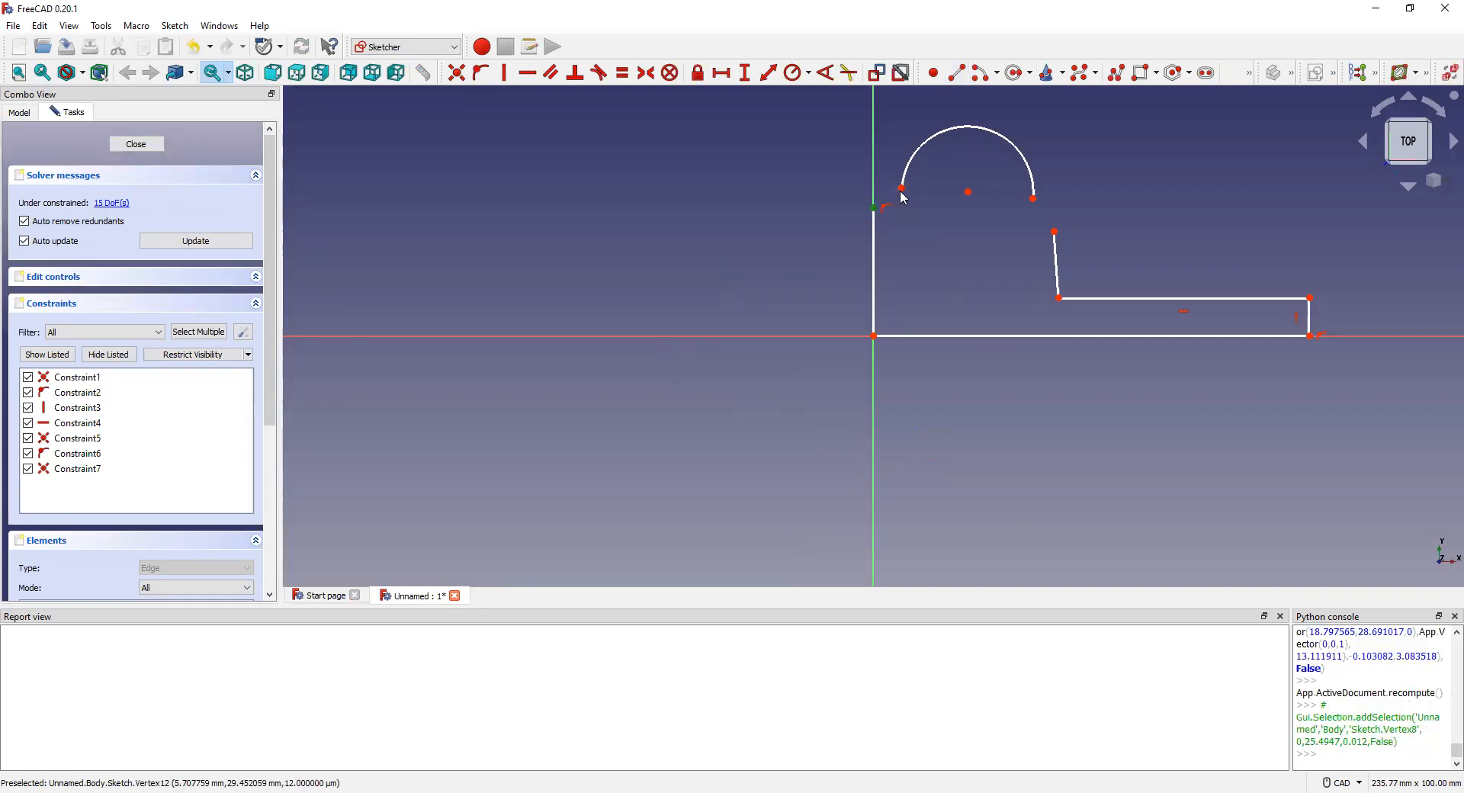
left_click(903, 189)
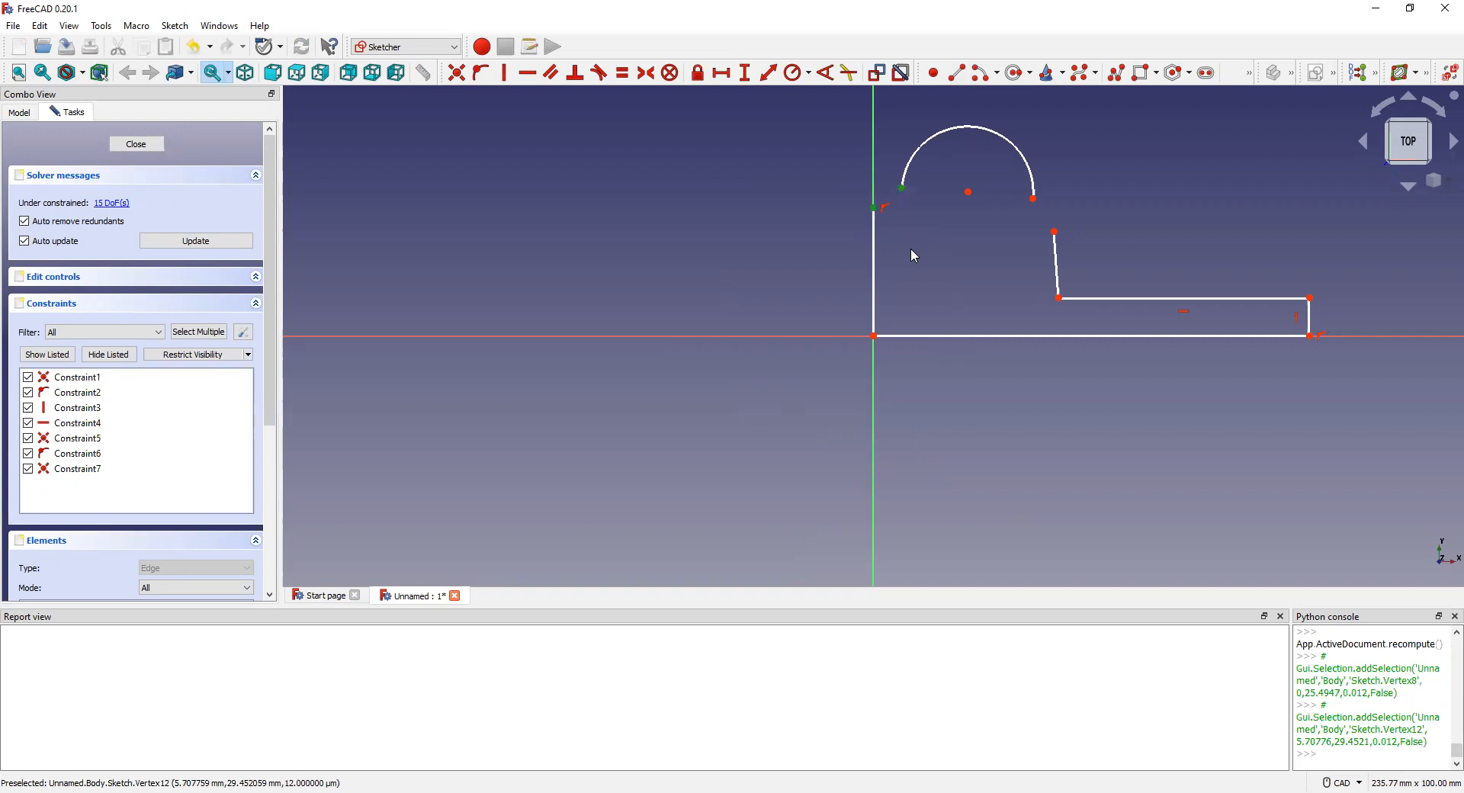
left_click(457, 73)
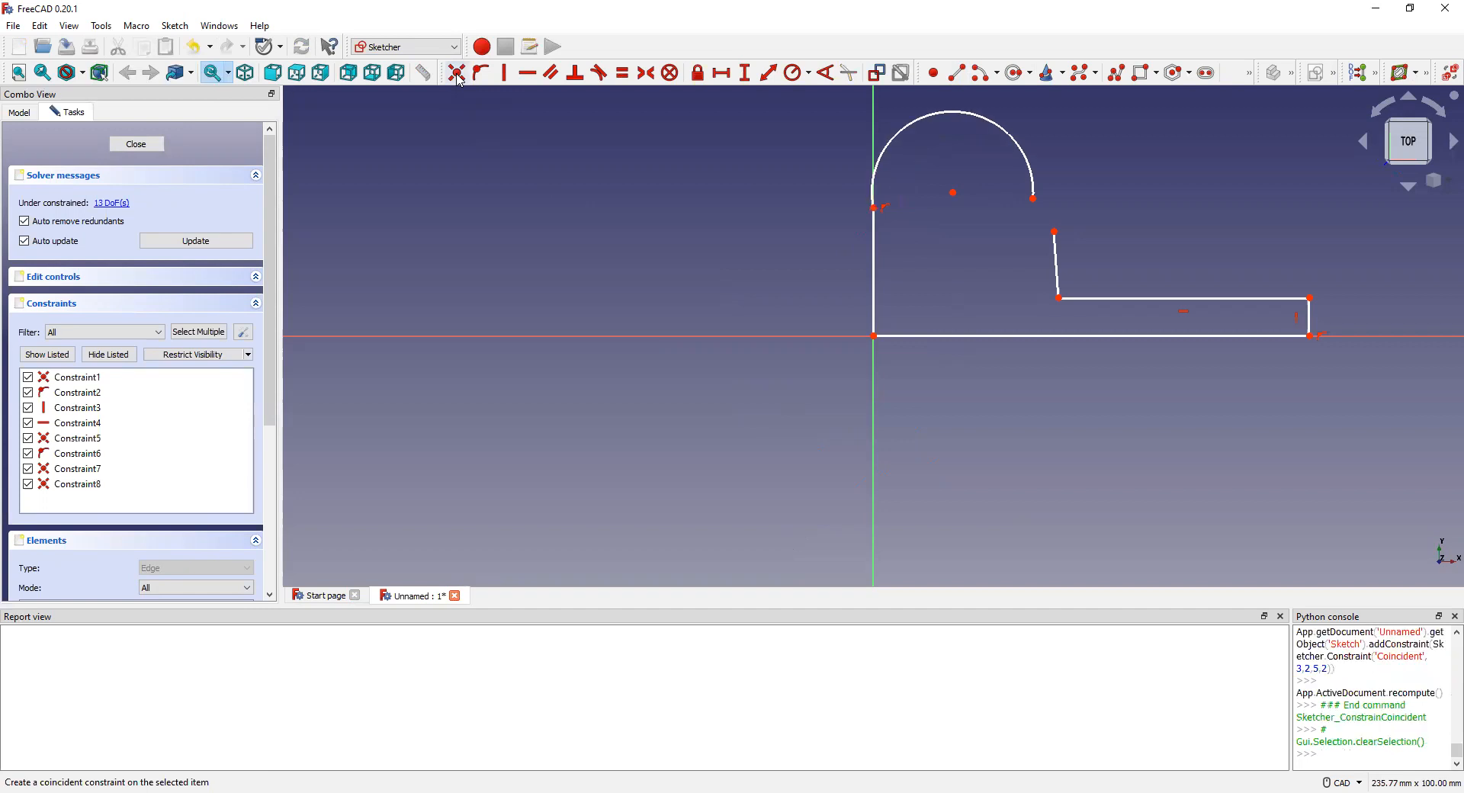
left_click(1054, 231)
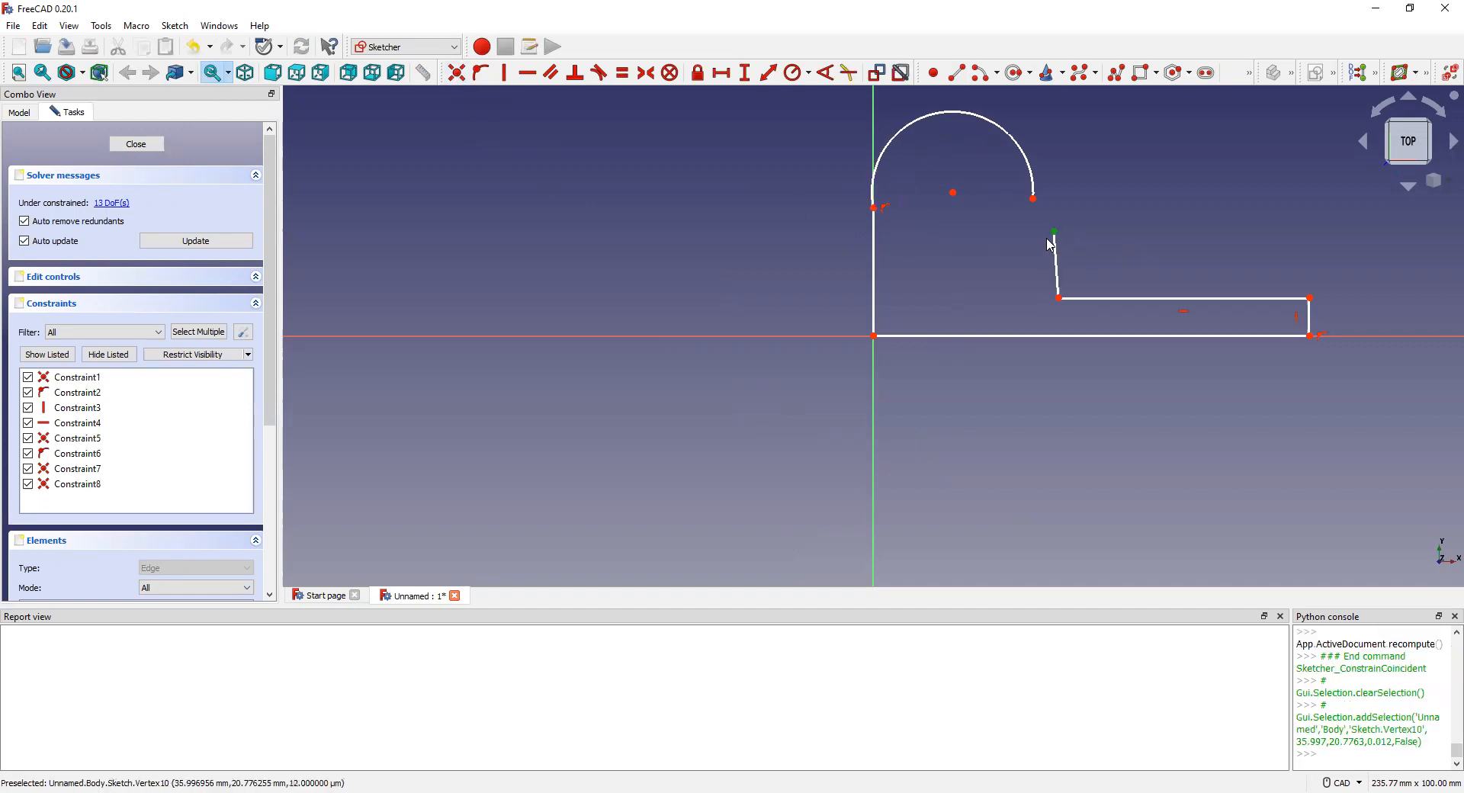
left_click(1034, 199)
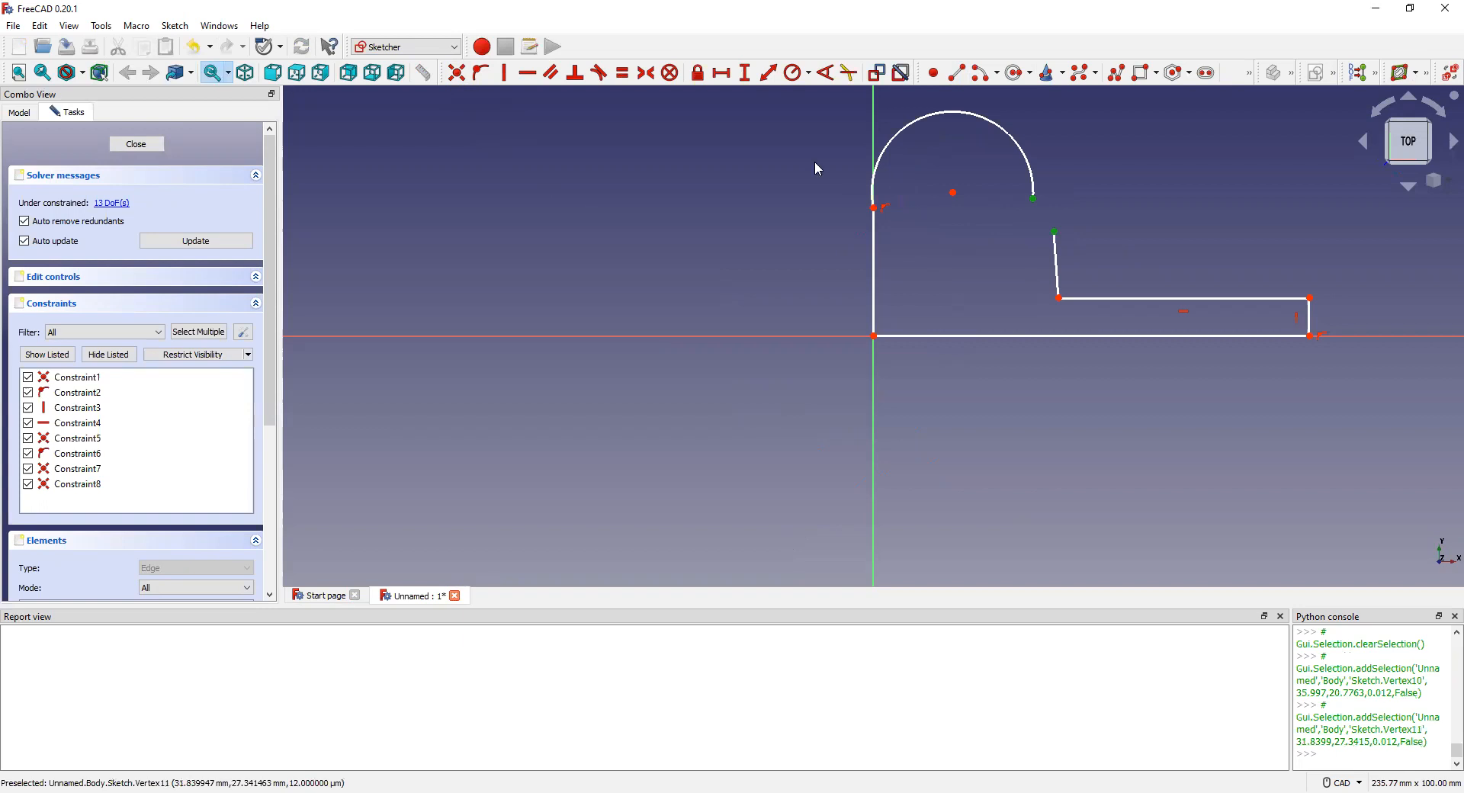
left_click(457, 74)
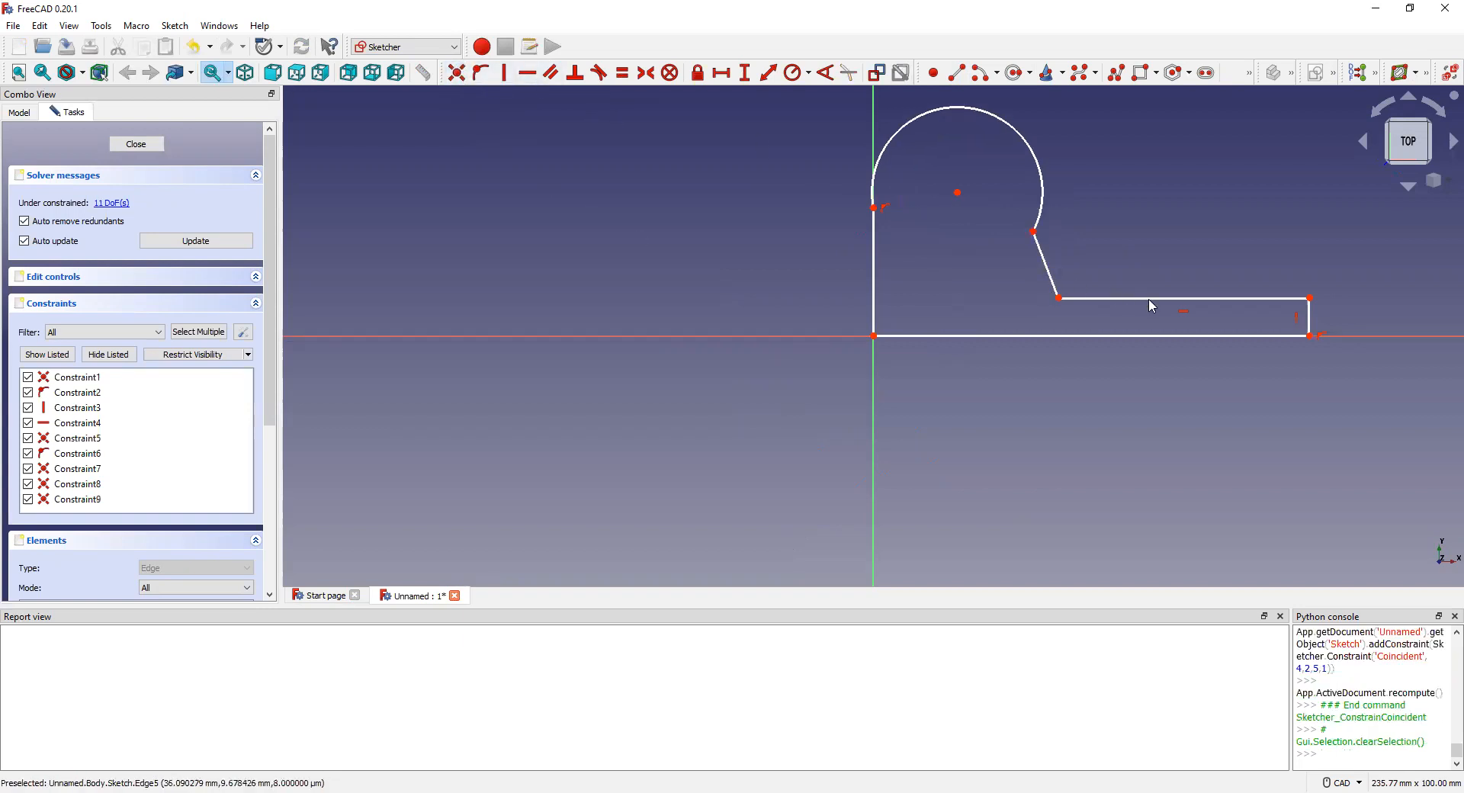
scroll(1297, 317, "up", 9)
scroll(1274, 321, "down", 8)
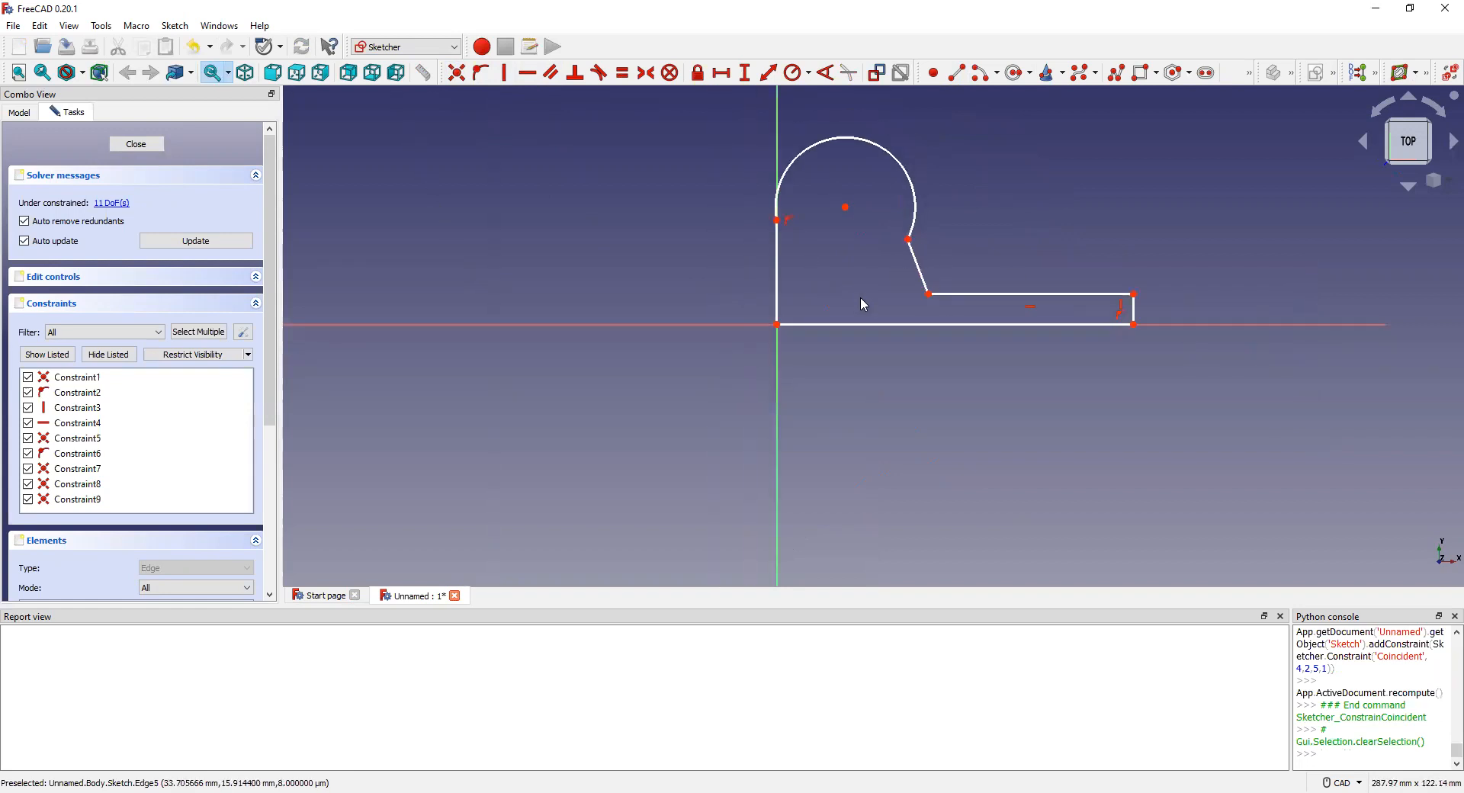
Step: Dimension the bottom edge to 108 mm and place the dimension below it
left_click(904, 324)
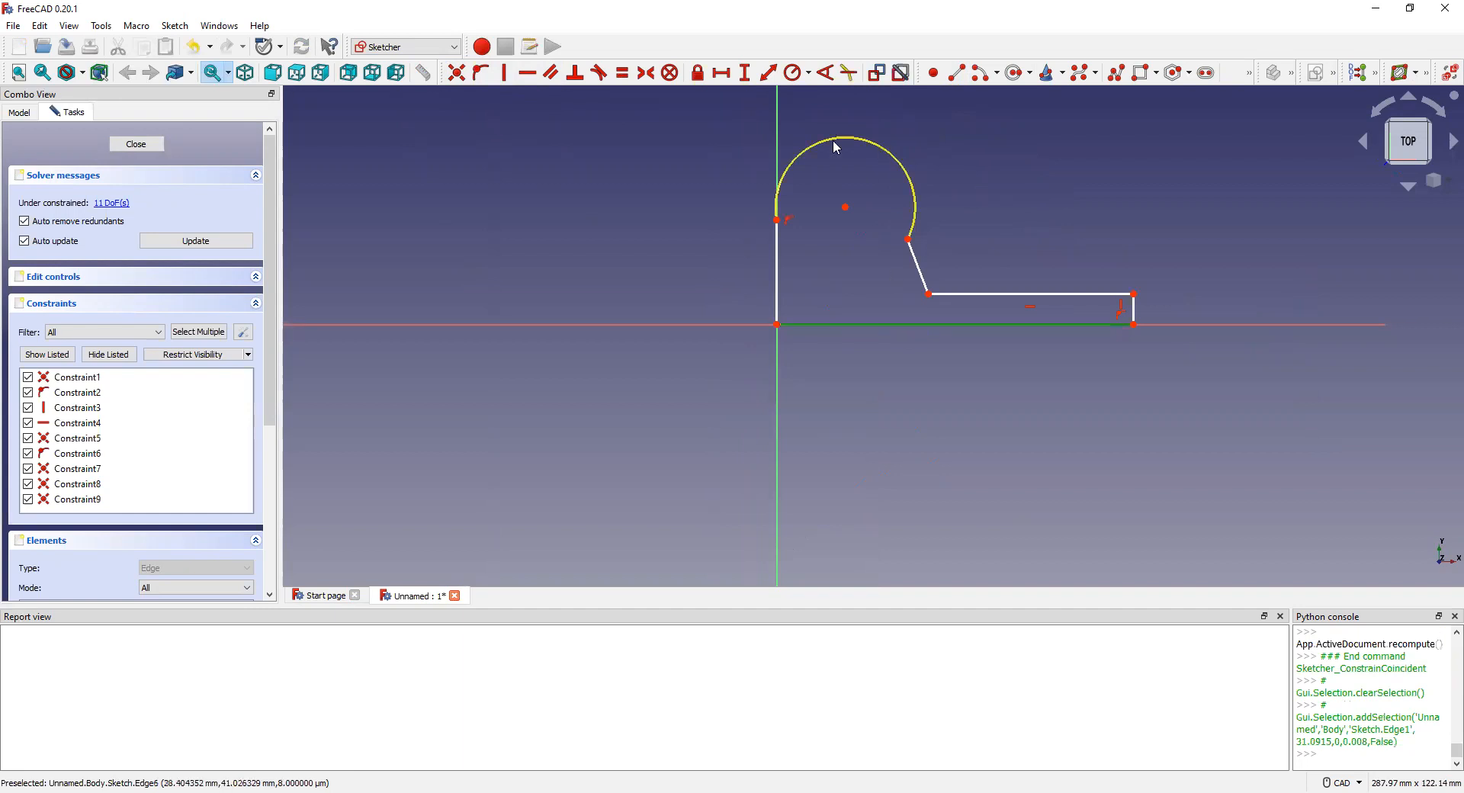
left_click(769, 73)
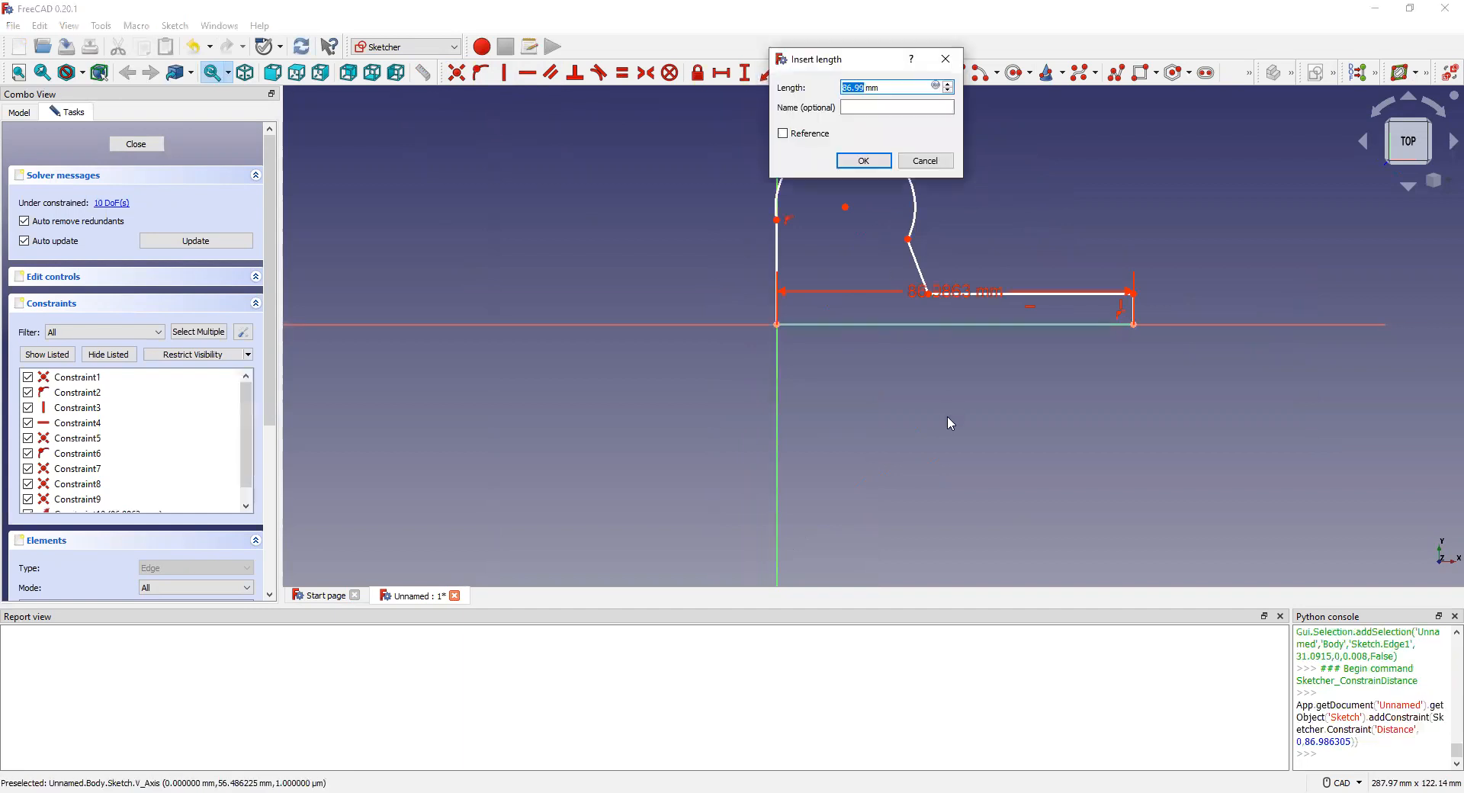
type("108")
key("Return")
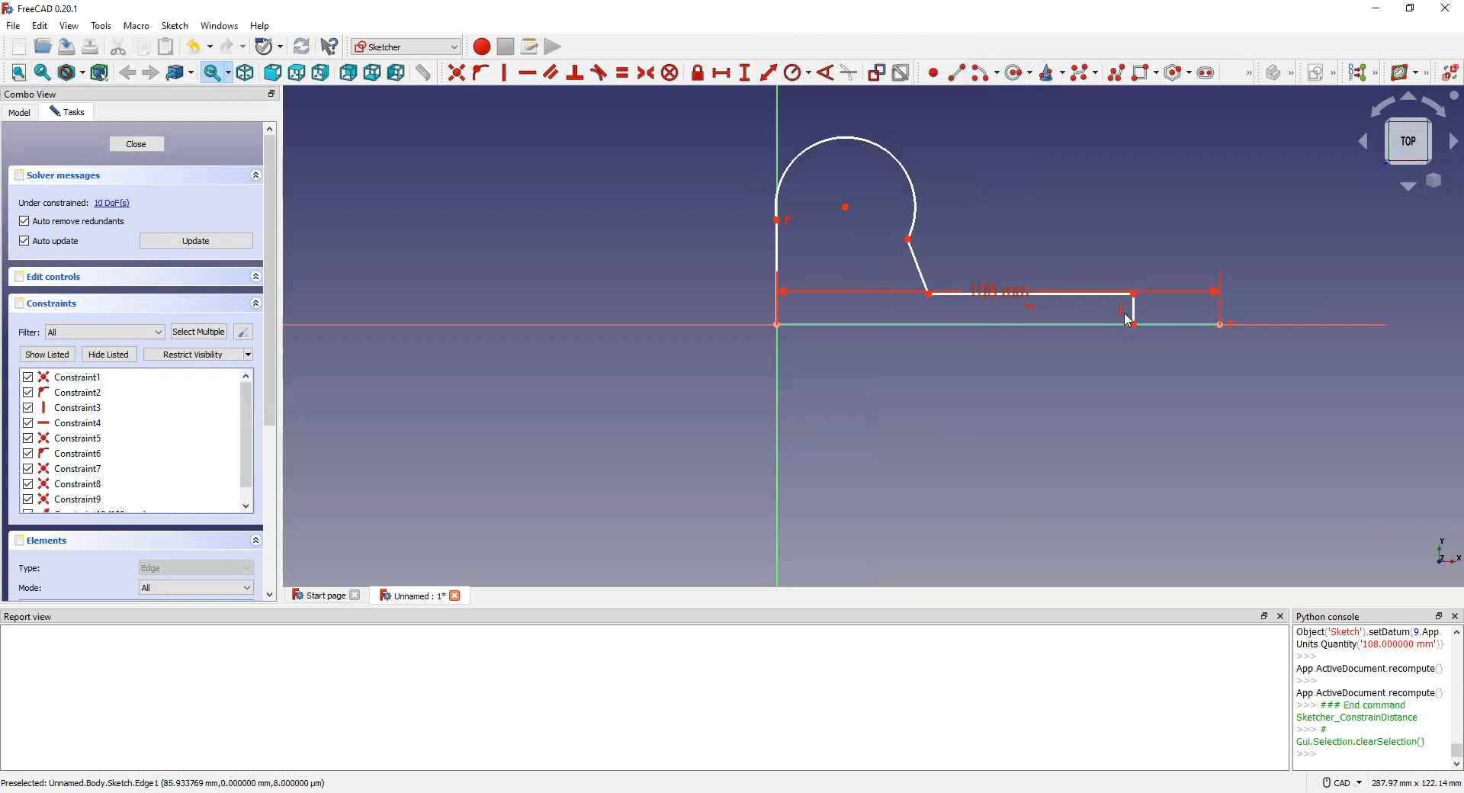
left_click_drag(1005, 338, 1006, 344)
scroll(1142, 339, "up", 3)
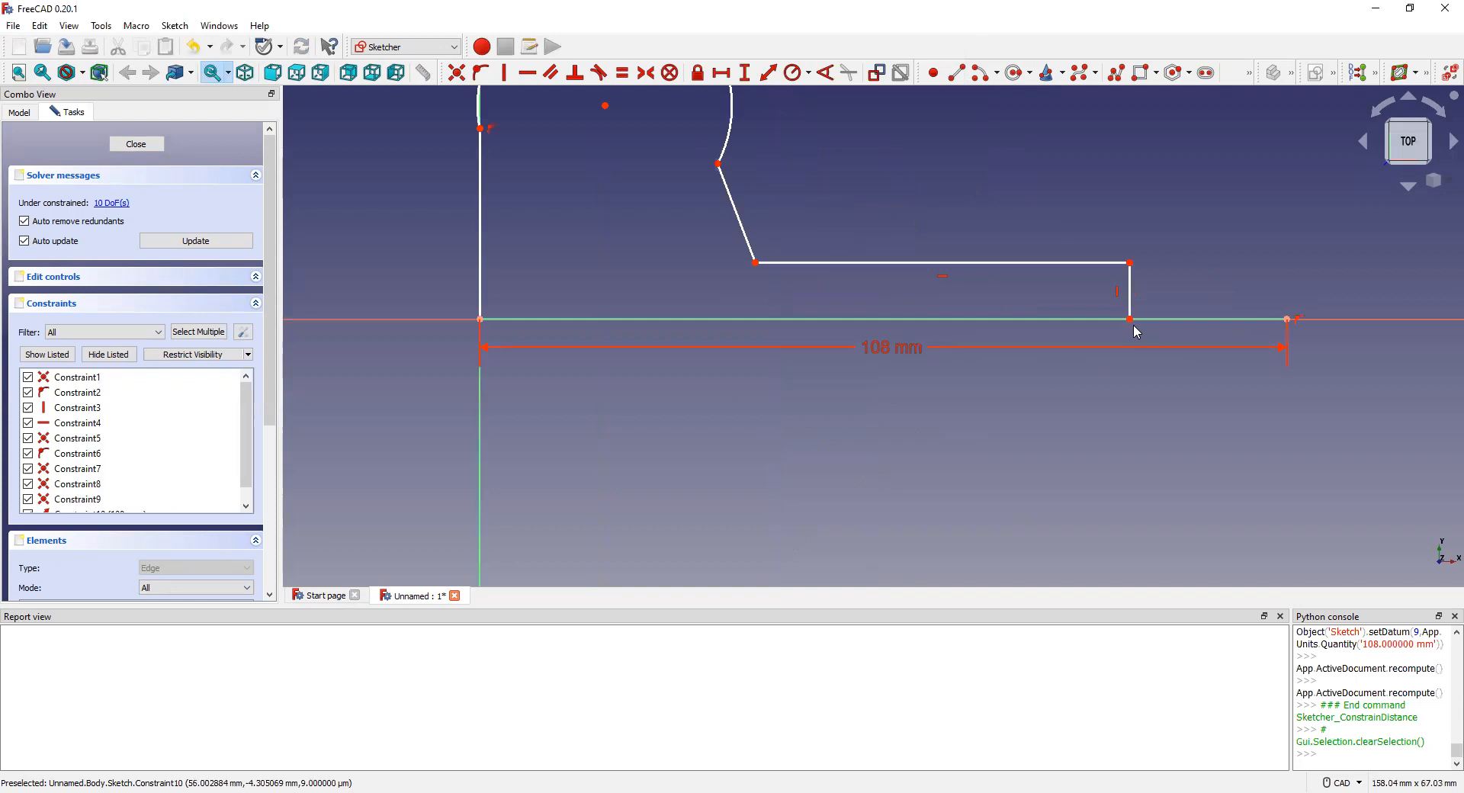
scroll(1134, 323, "up", 2)
Step: Make the right vertical edge coincident with the bottom edge and the long horizontal line
left_click(1129, 316)
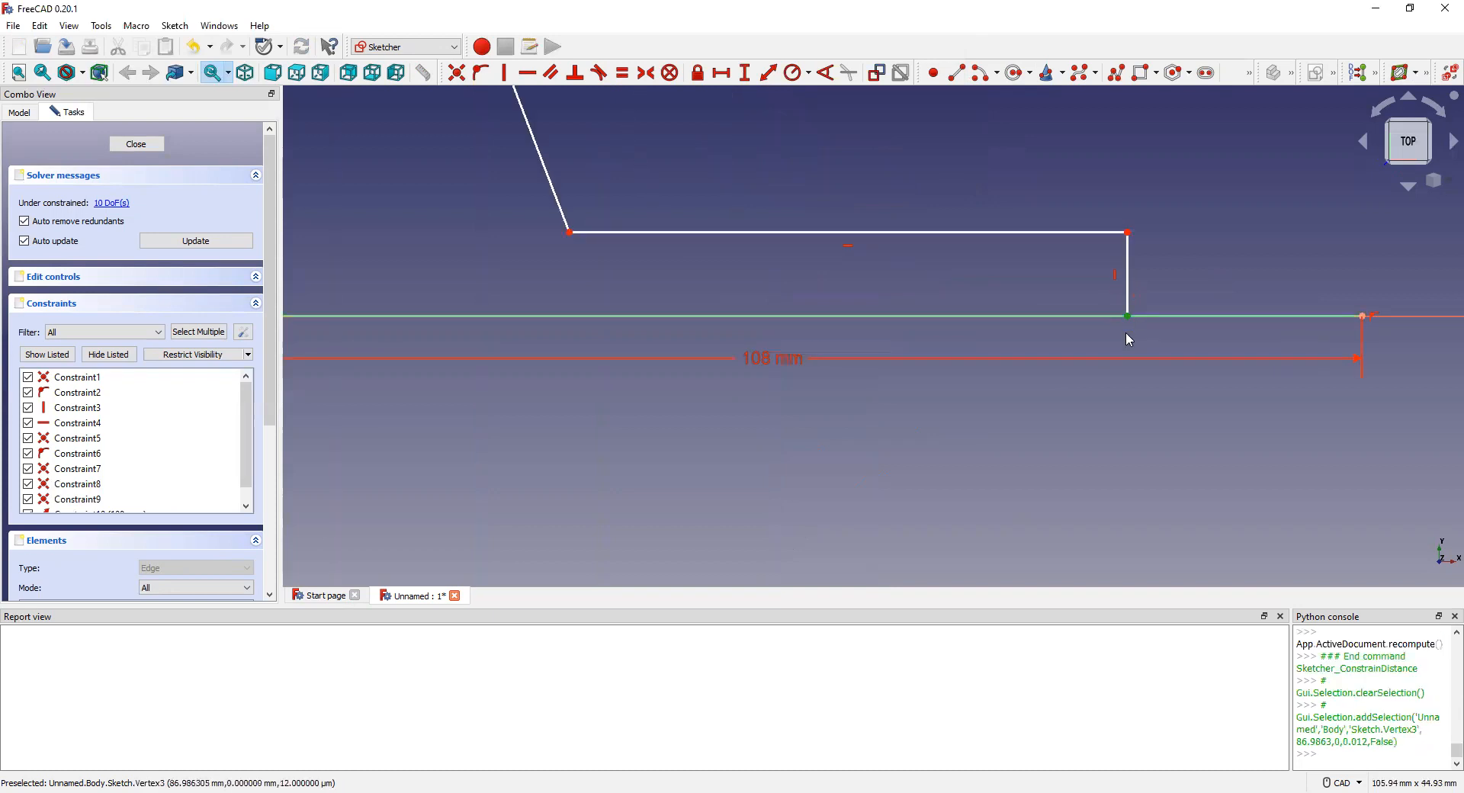
left_click(1364, 316)
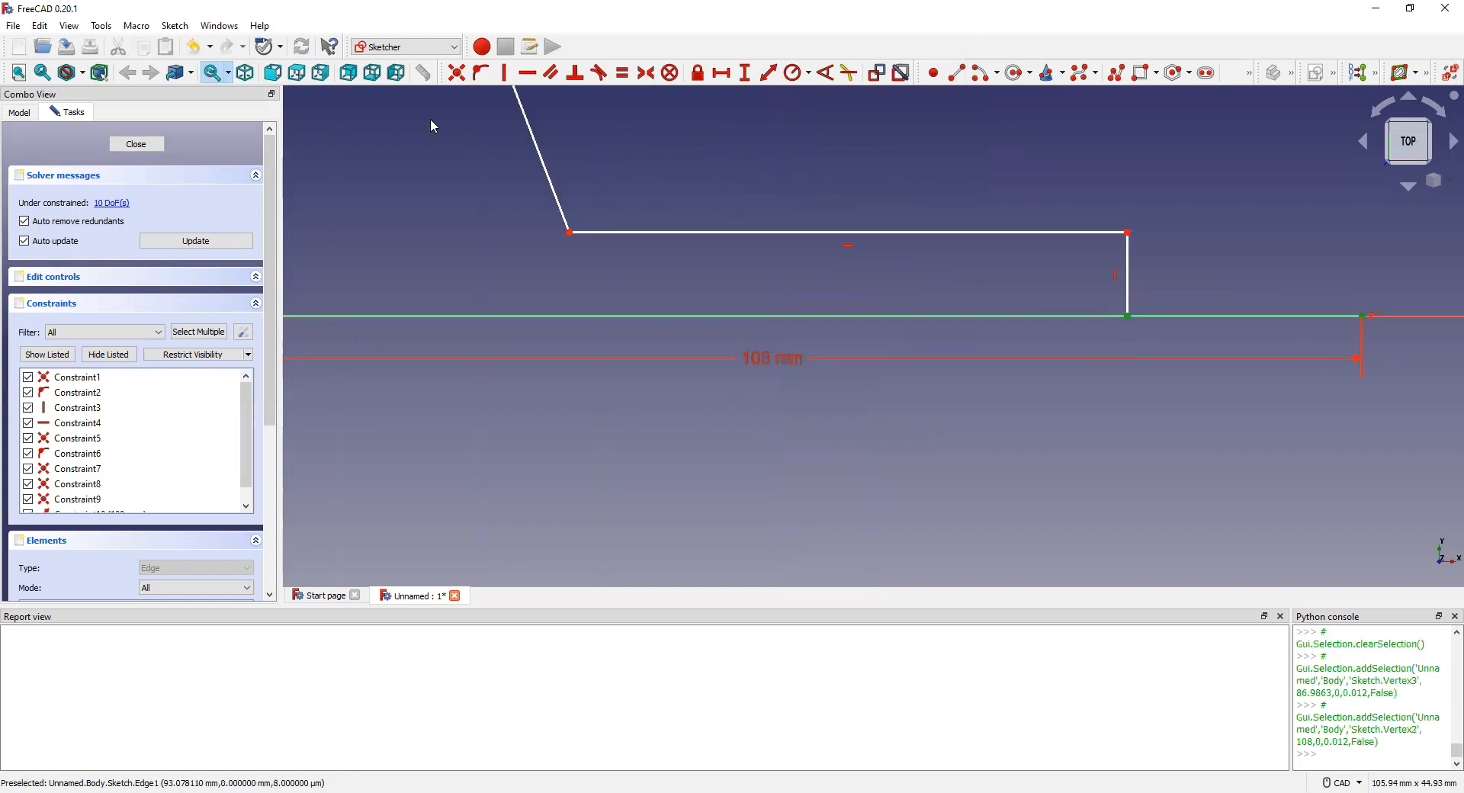
left_click(456, 73)
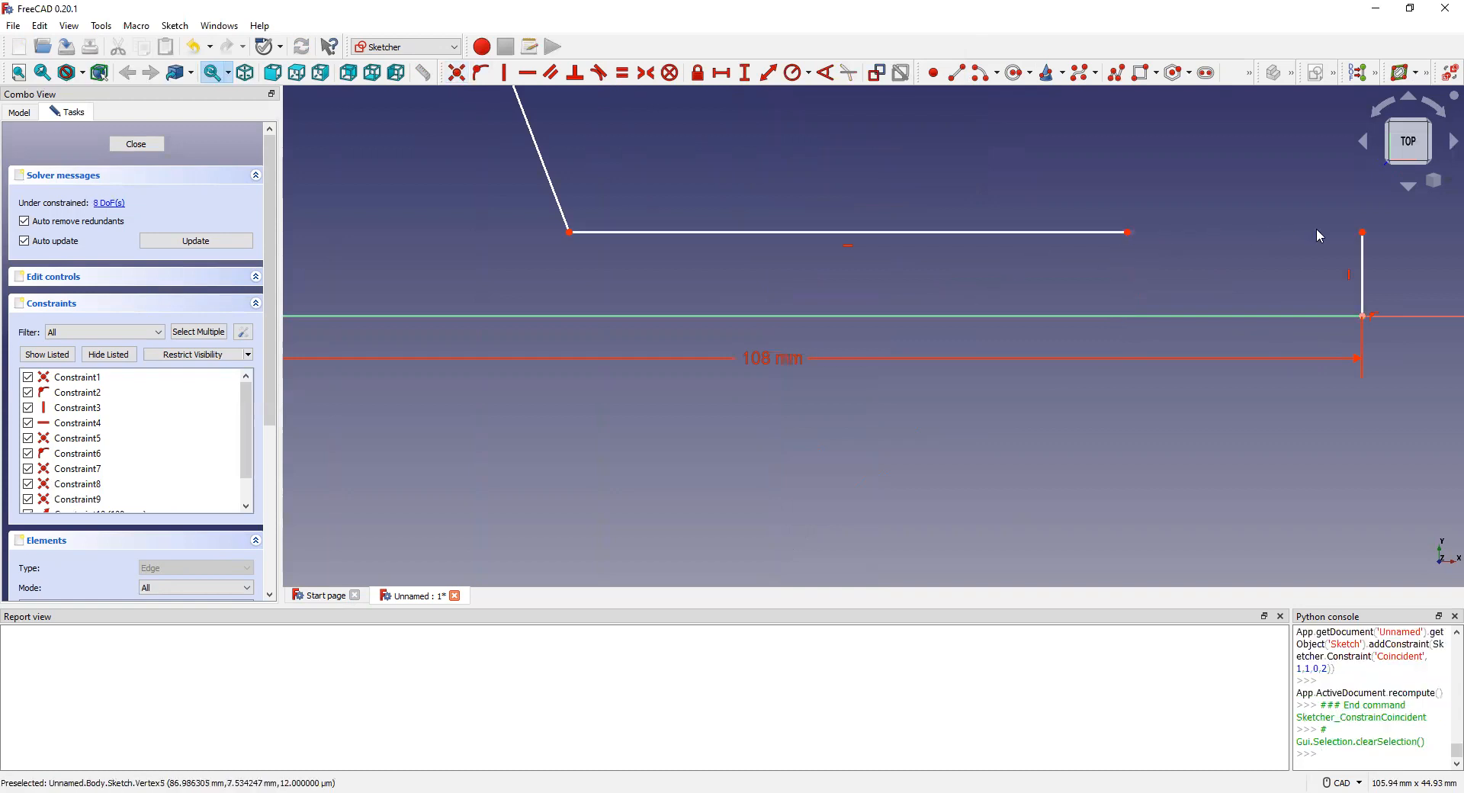
left_click(1364, 232)
left_click(1130, 233)
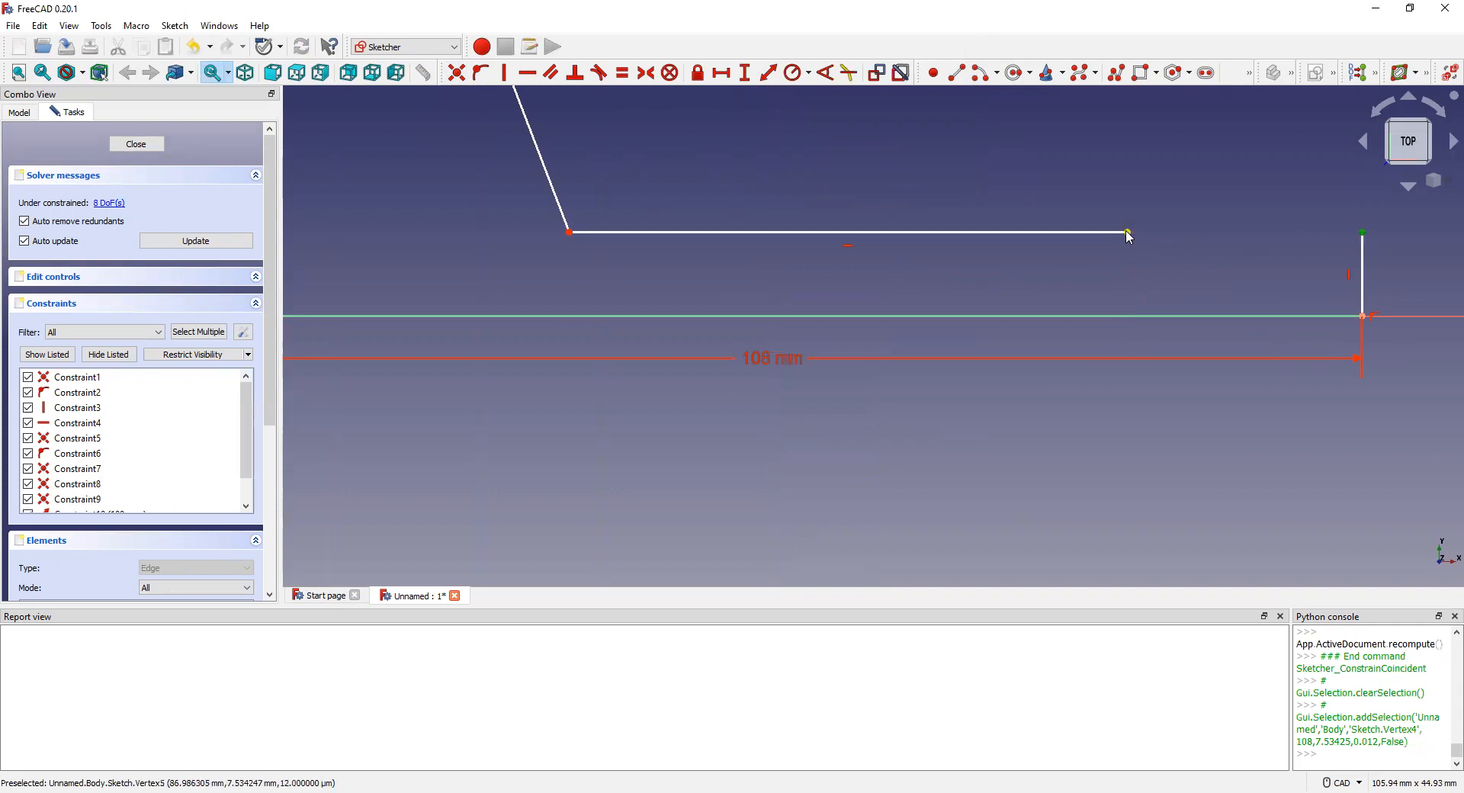
left_click(458, 74)
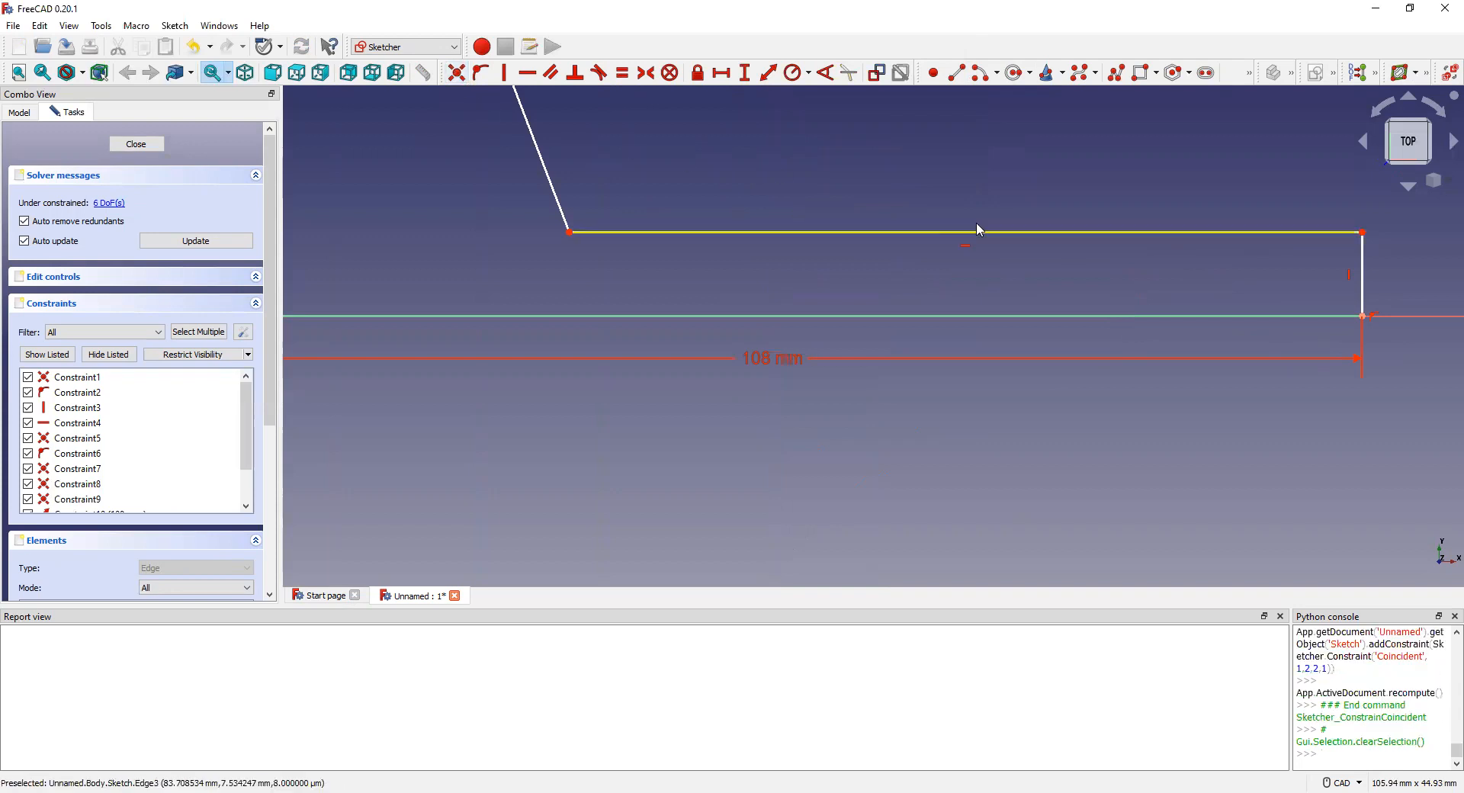
left_click(1363, 252)
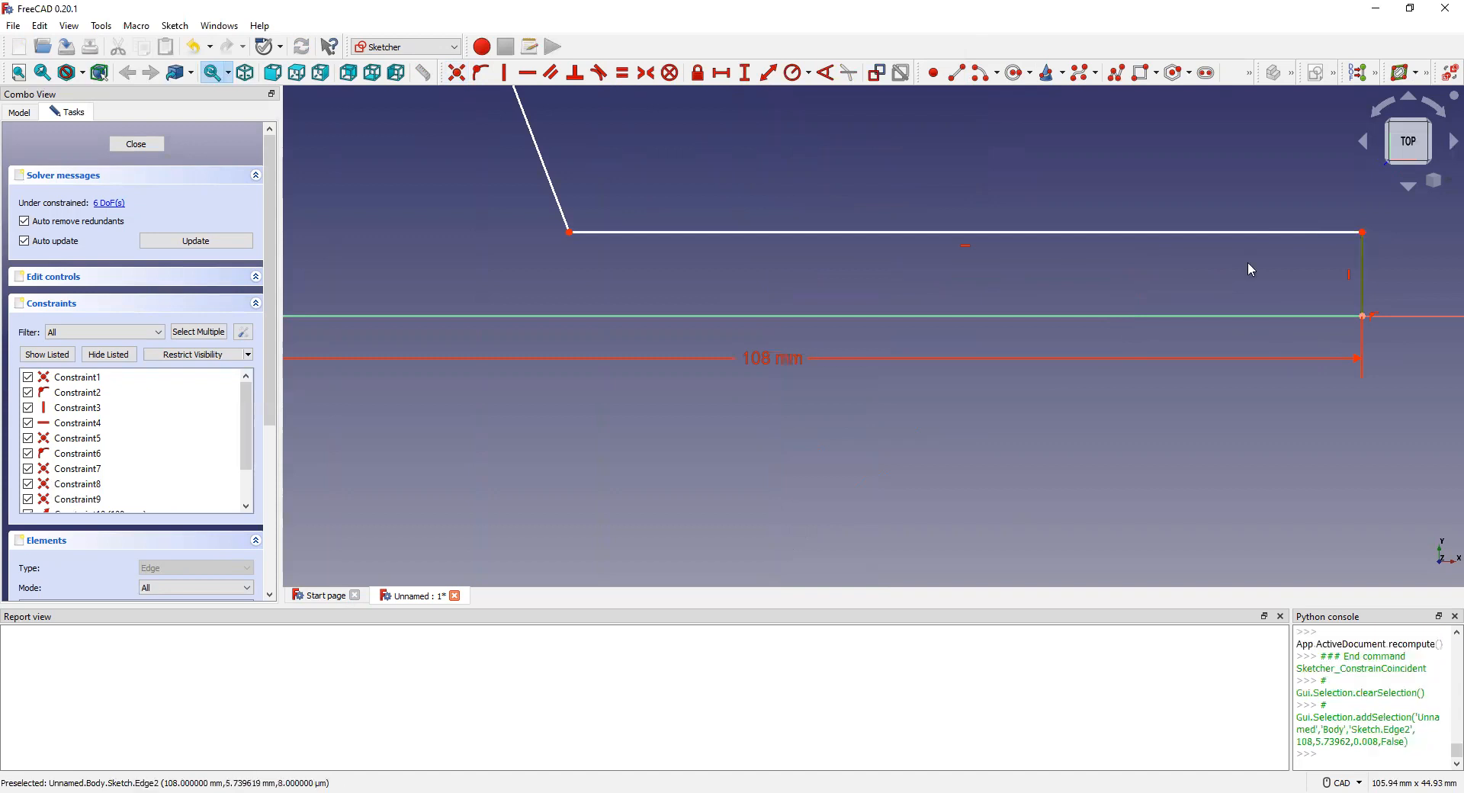
scroll(711, 186, "down", 8)
scroll(641, 97, "up", 4)
left_click(1124, 332)
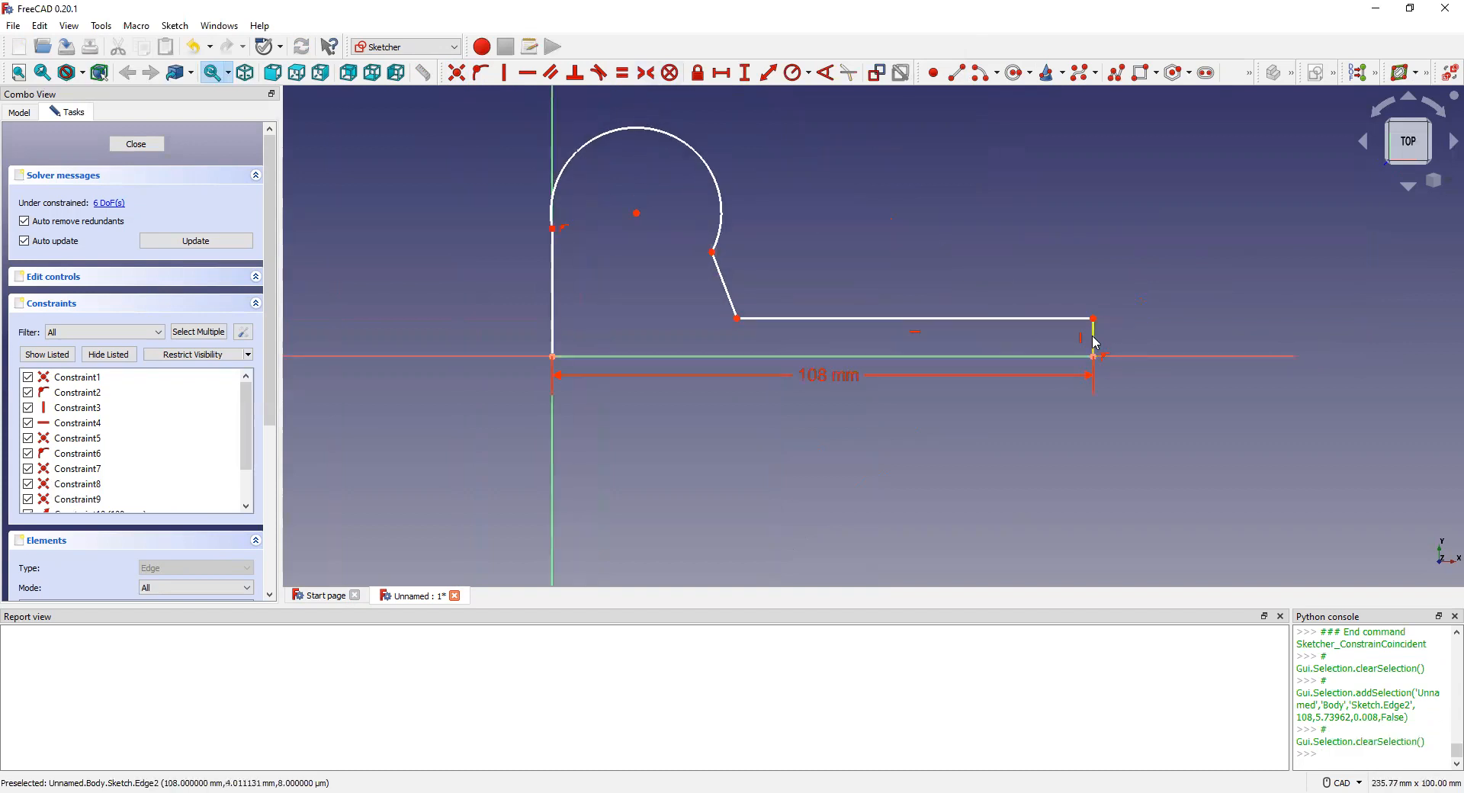
Step: Constrain the right vertical edge to 15 mm and the left edge to 37 mm
left_click(1094, 341)
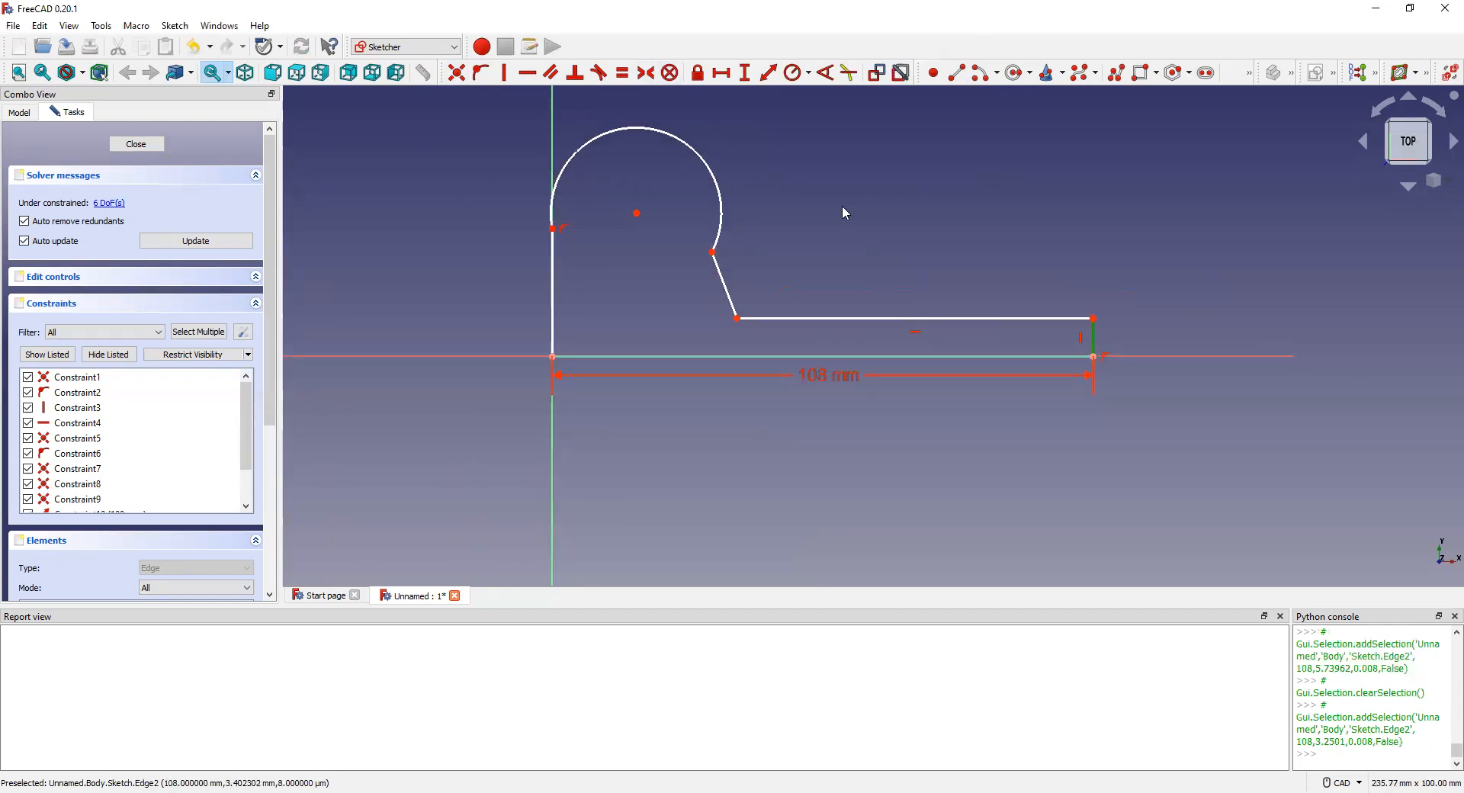
left_click(768, 85)
type("15")
key("Return")
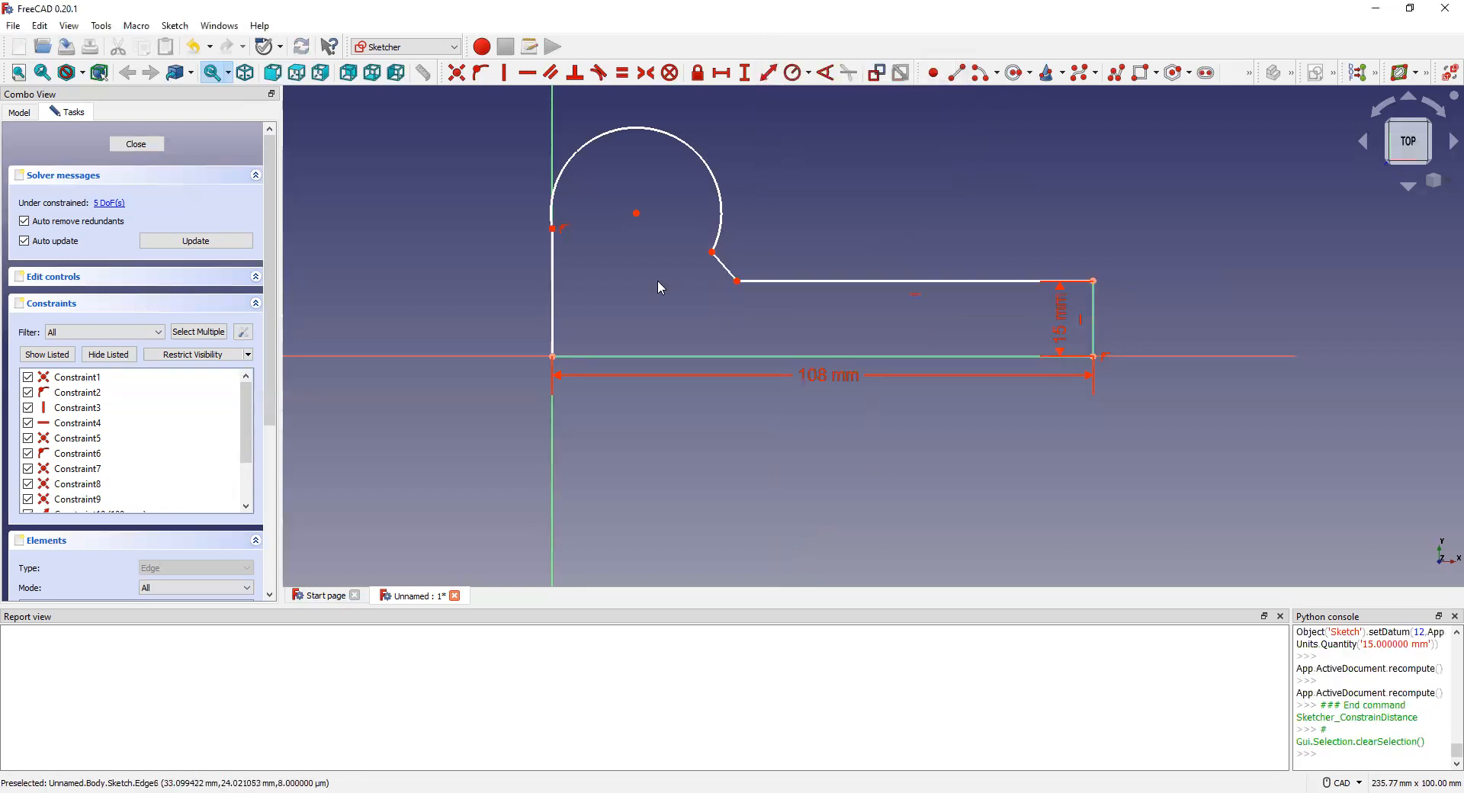
left_click(553, 288)
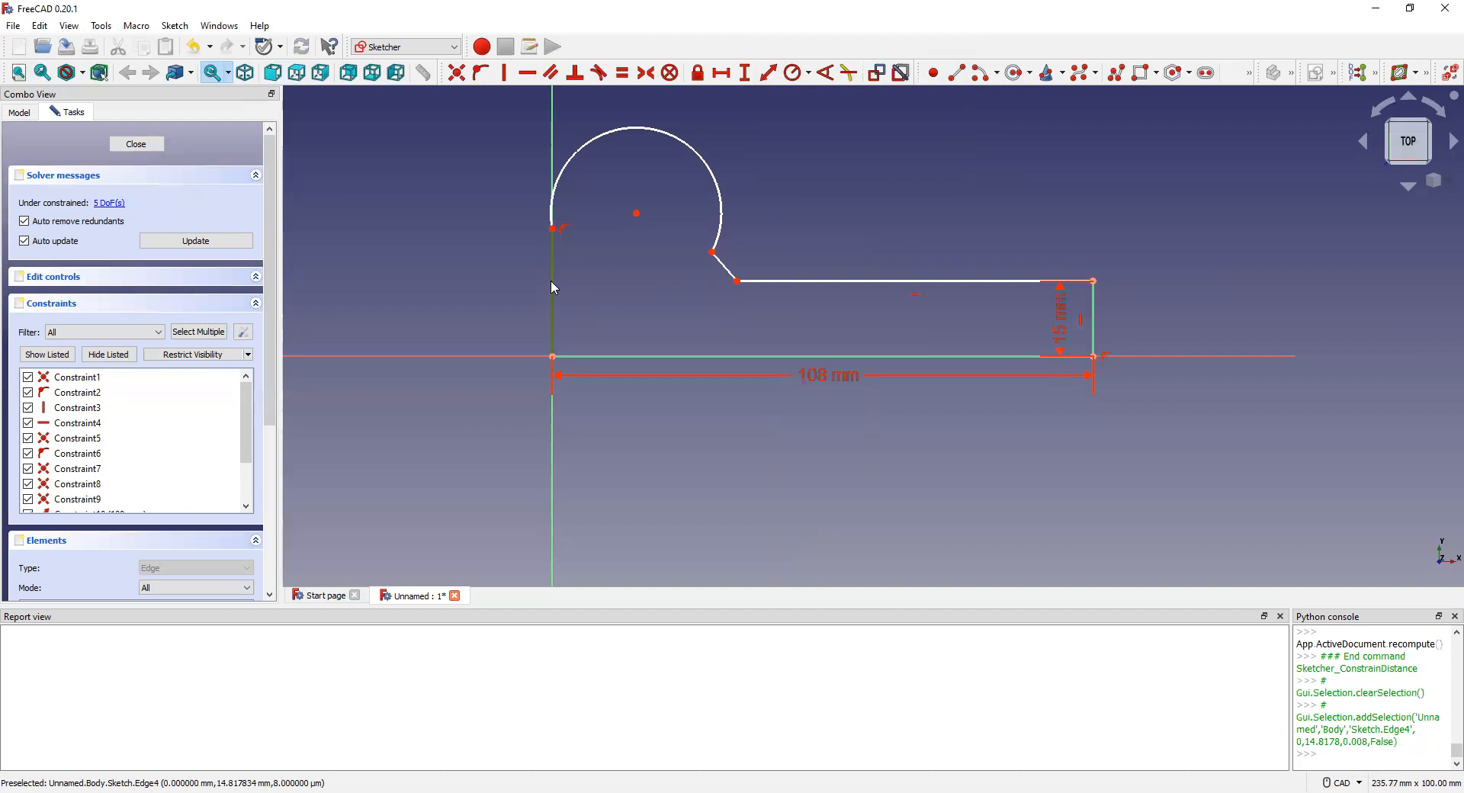
left_click(769, 73)
type("37")
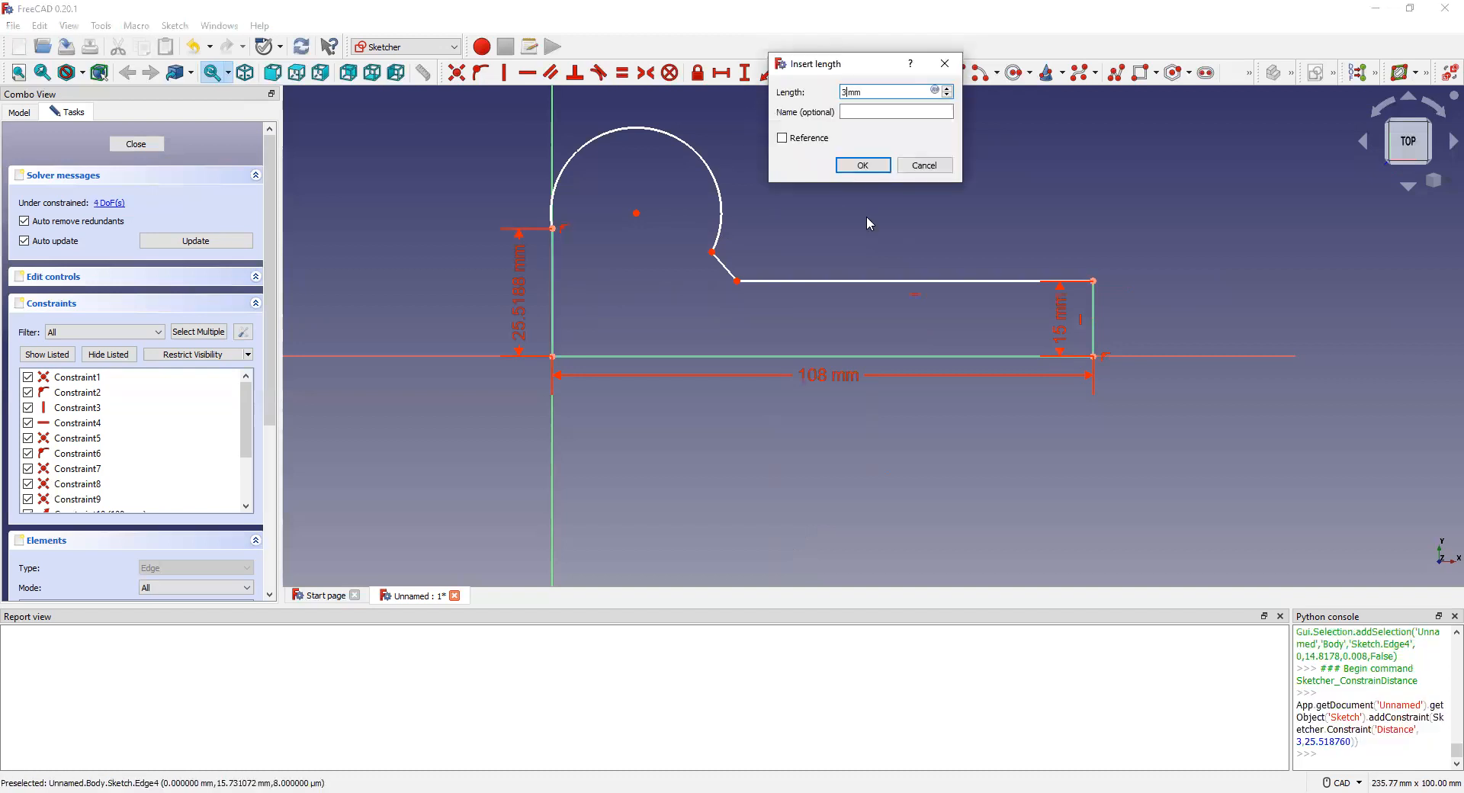
key("Return")
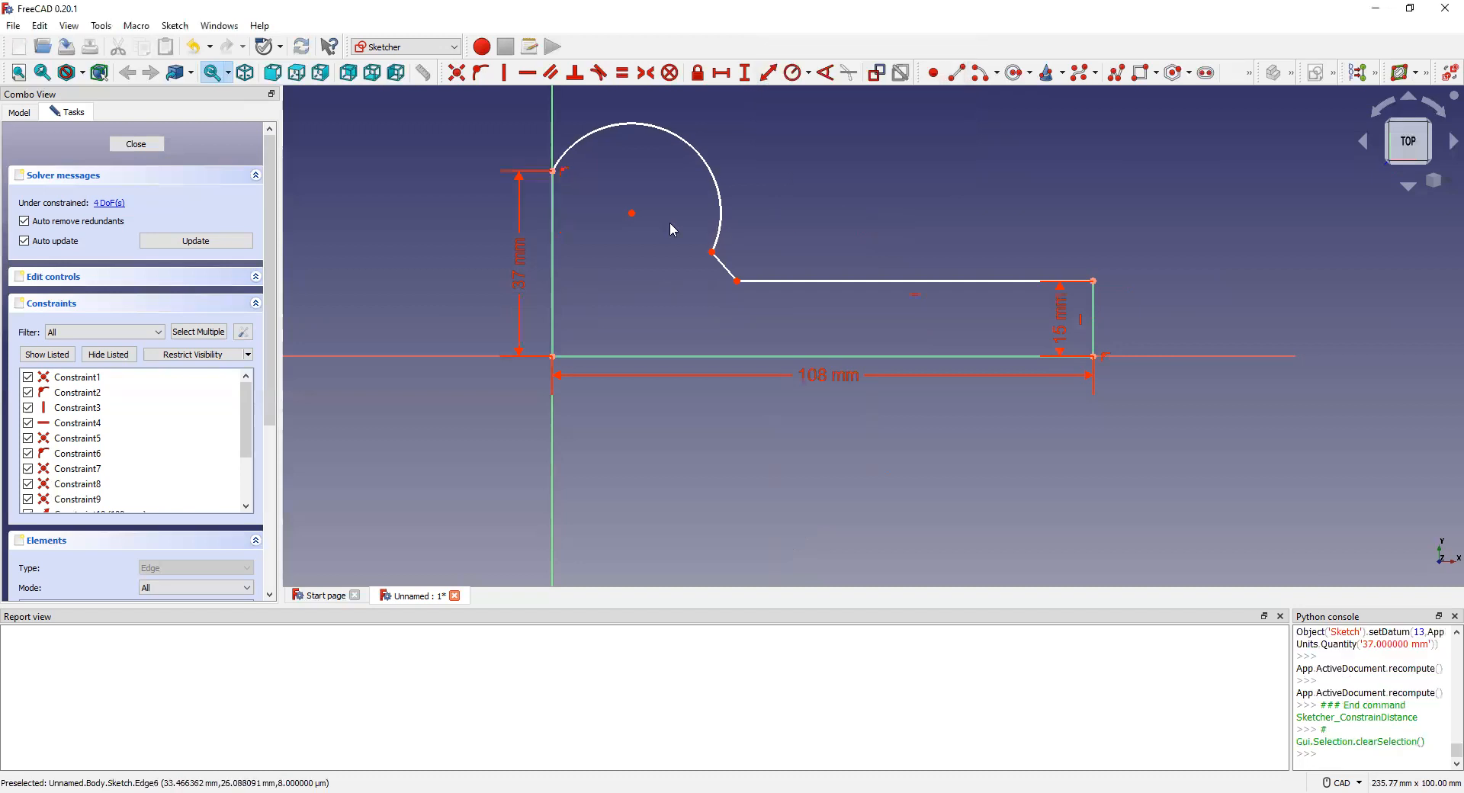
Step: Give the arc a 48 mm diameter constraint
left_click(632, 213)
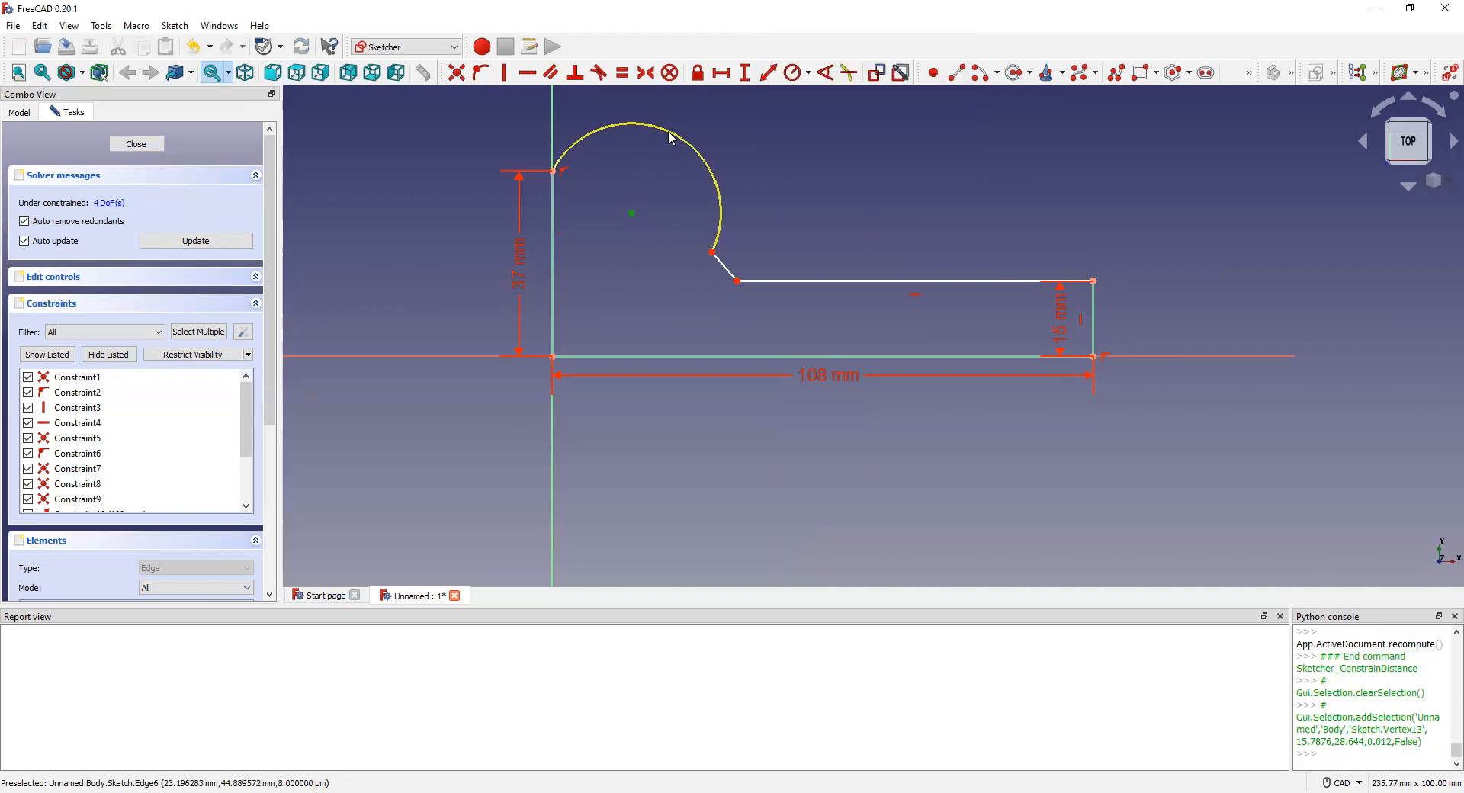
left_click(671, 138)
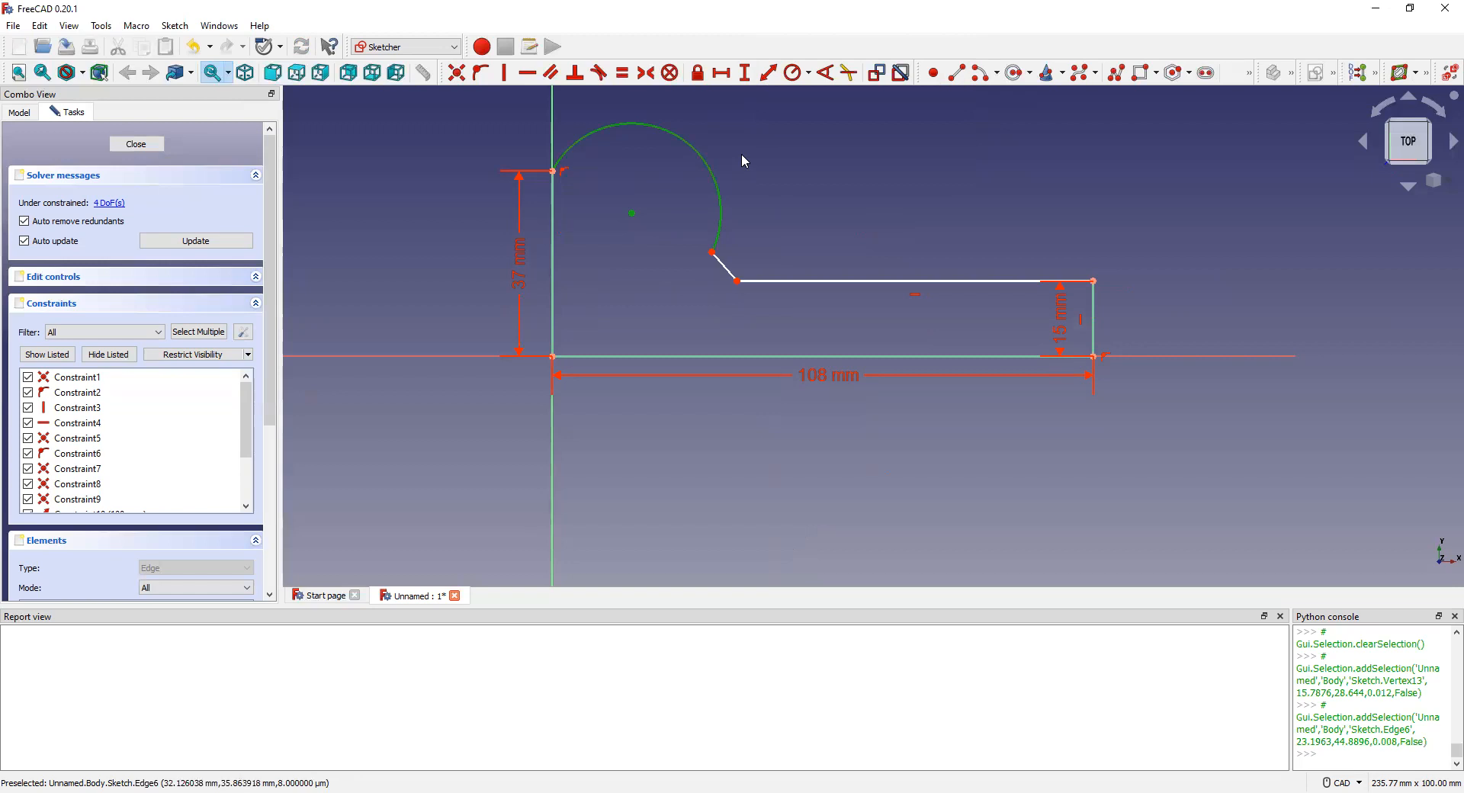
left_click(808, 73)
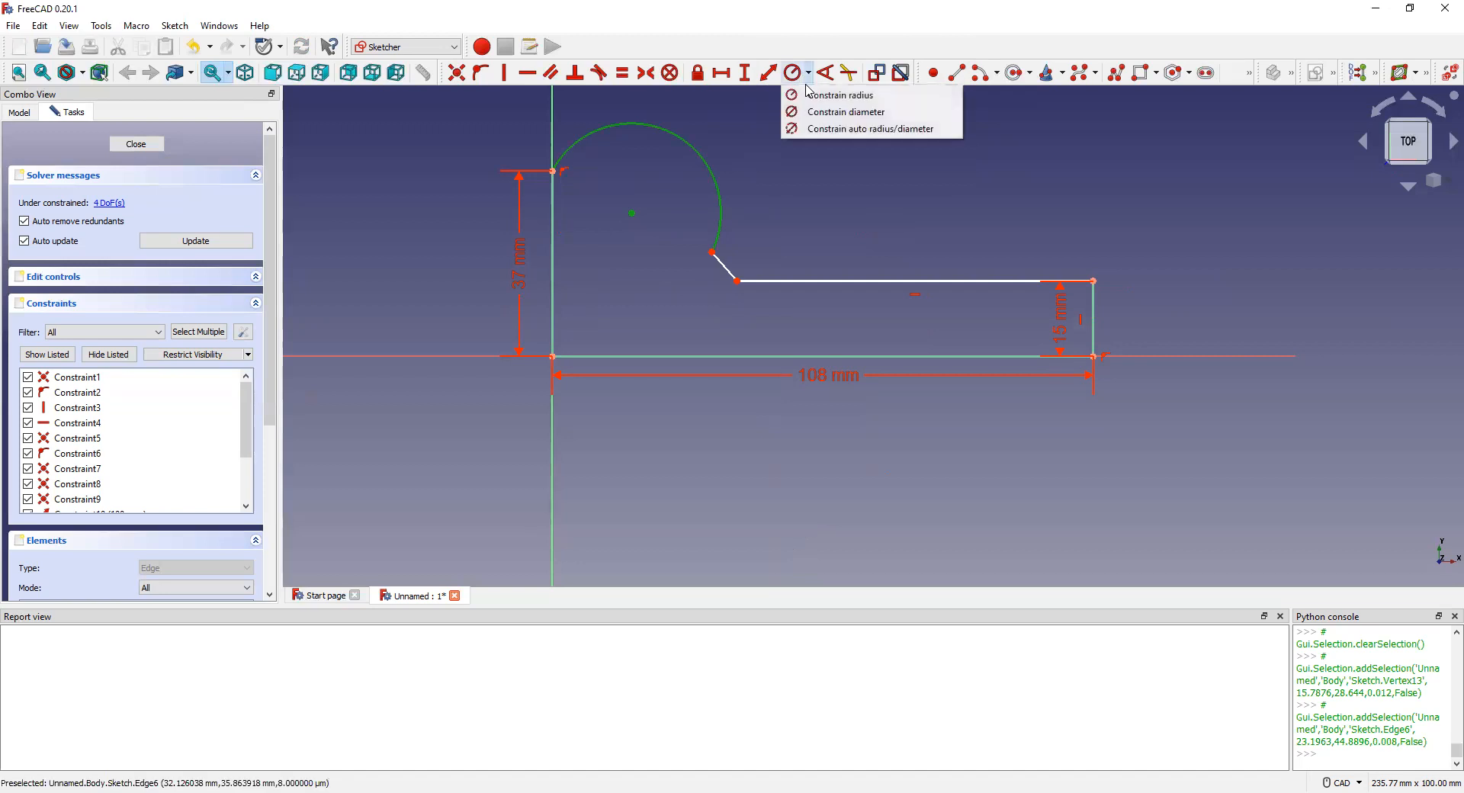
left_click(838, 112)
type("48")
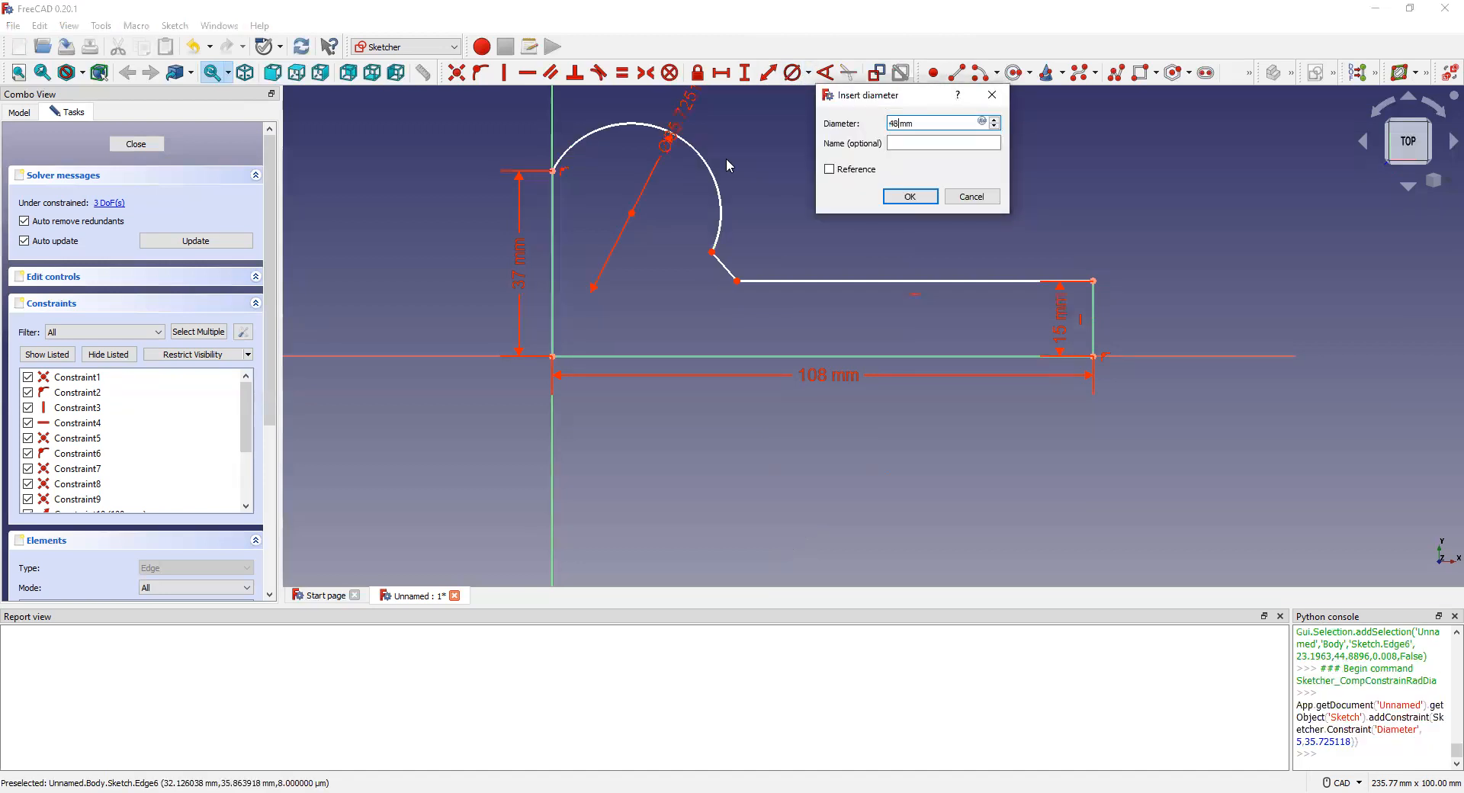
key("Return")
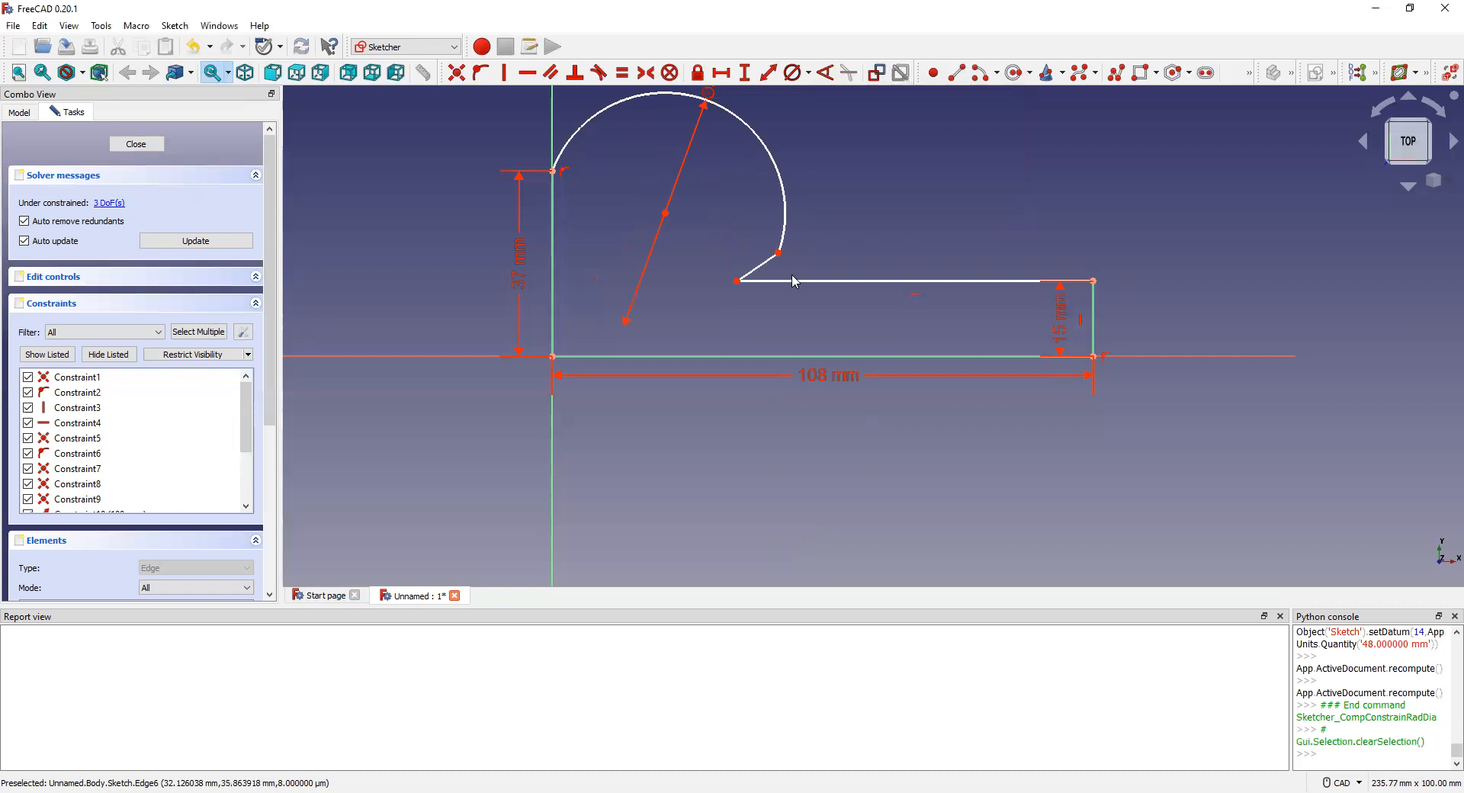
scroll(748, 282, "up", 4)
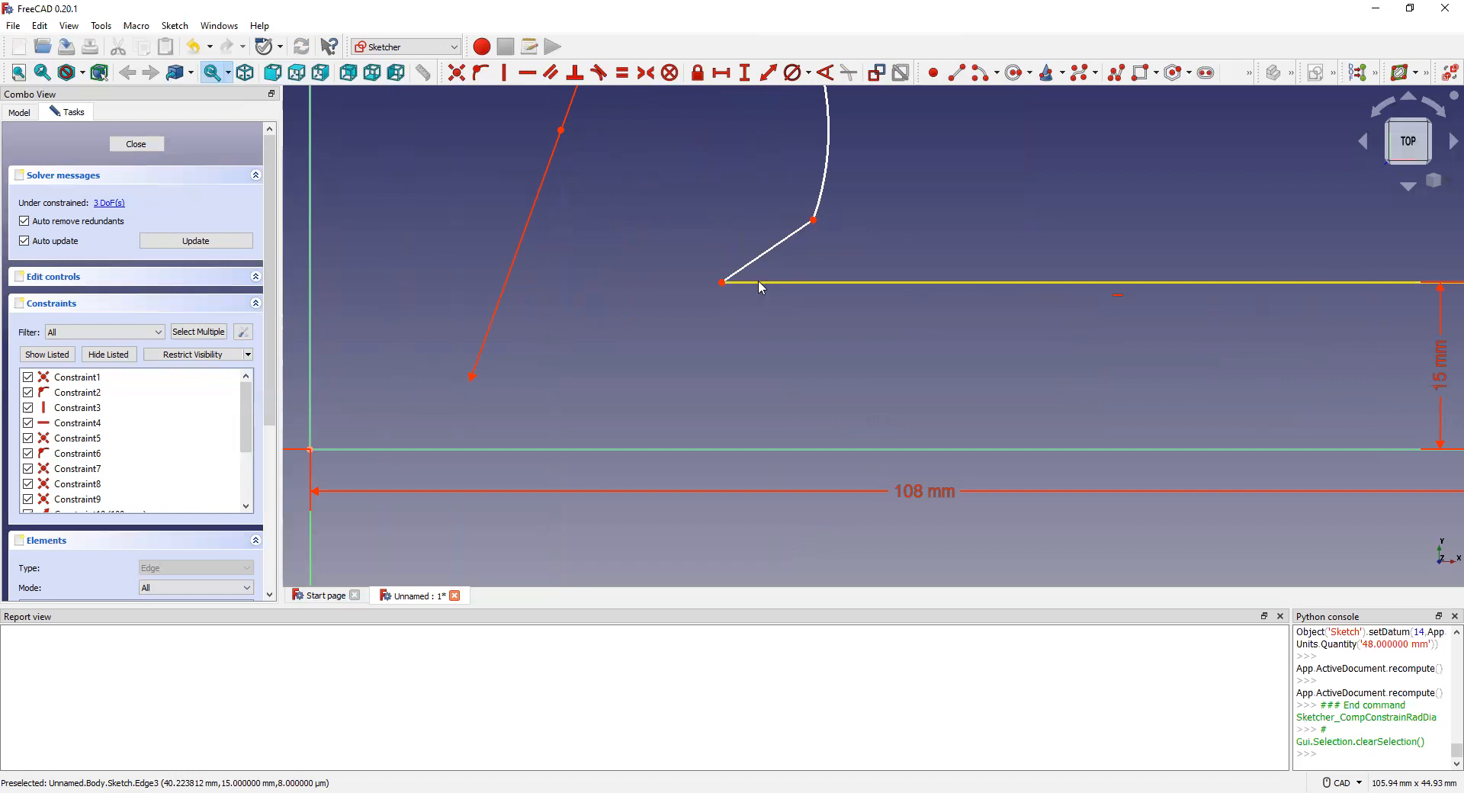
left_click(760, 283)
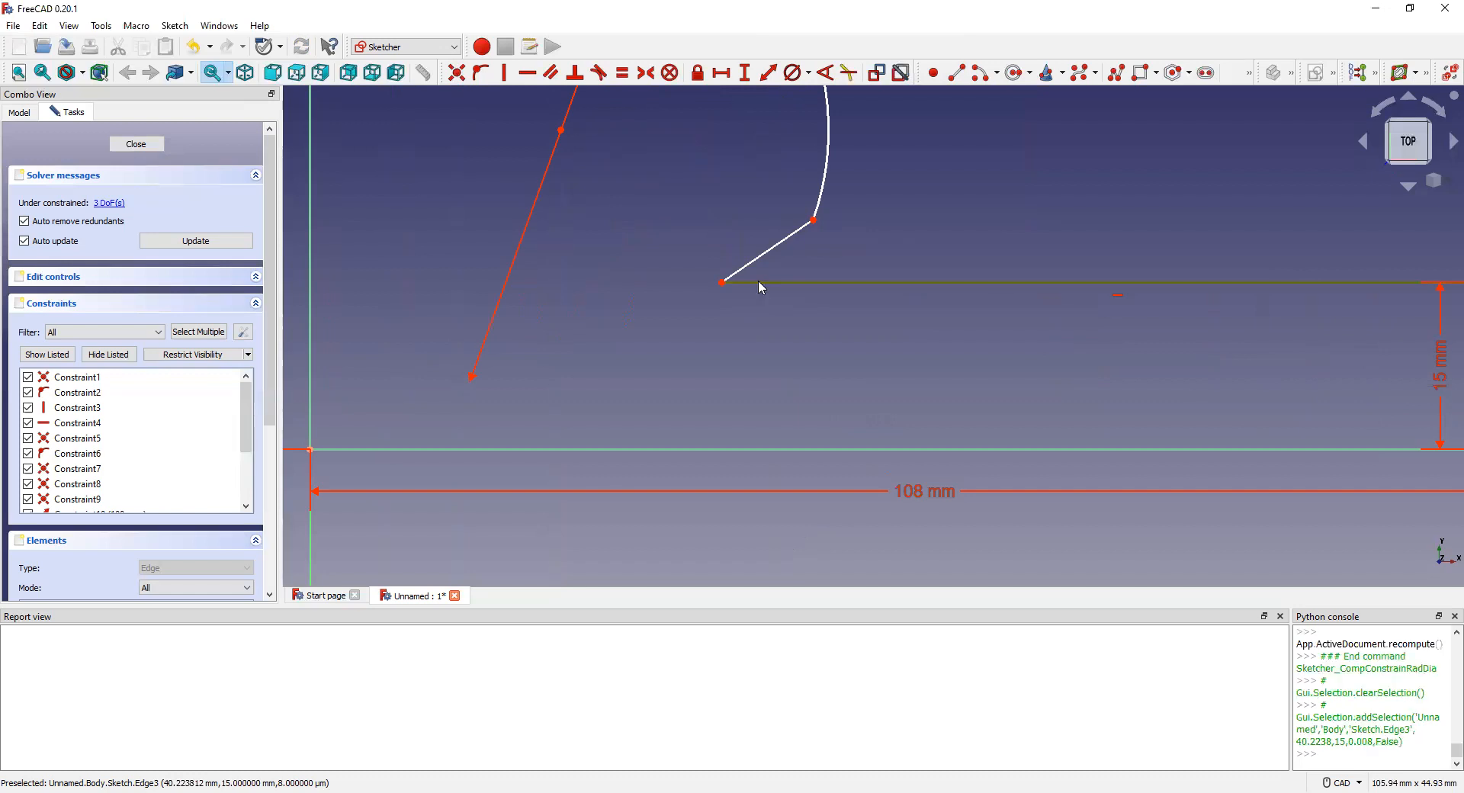
left_click(868, 228)
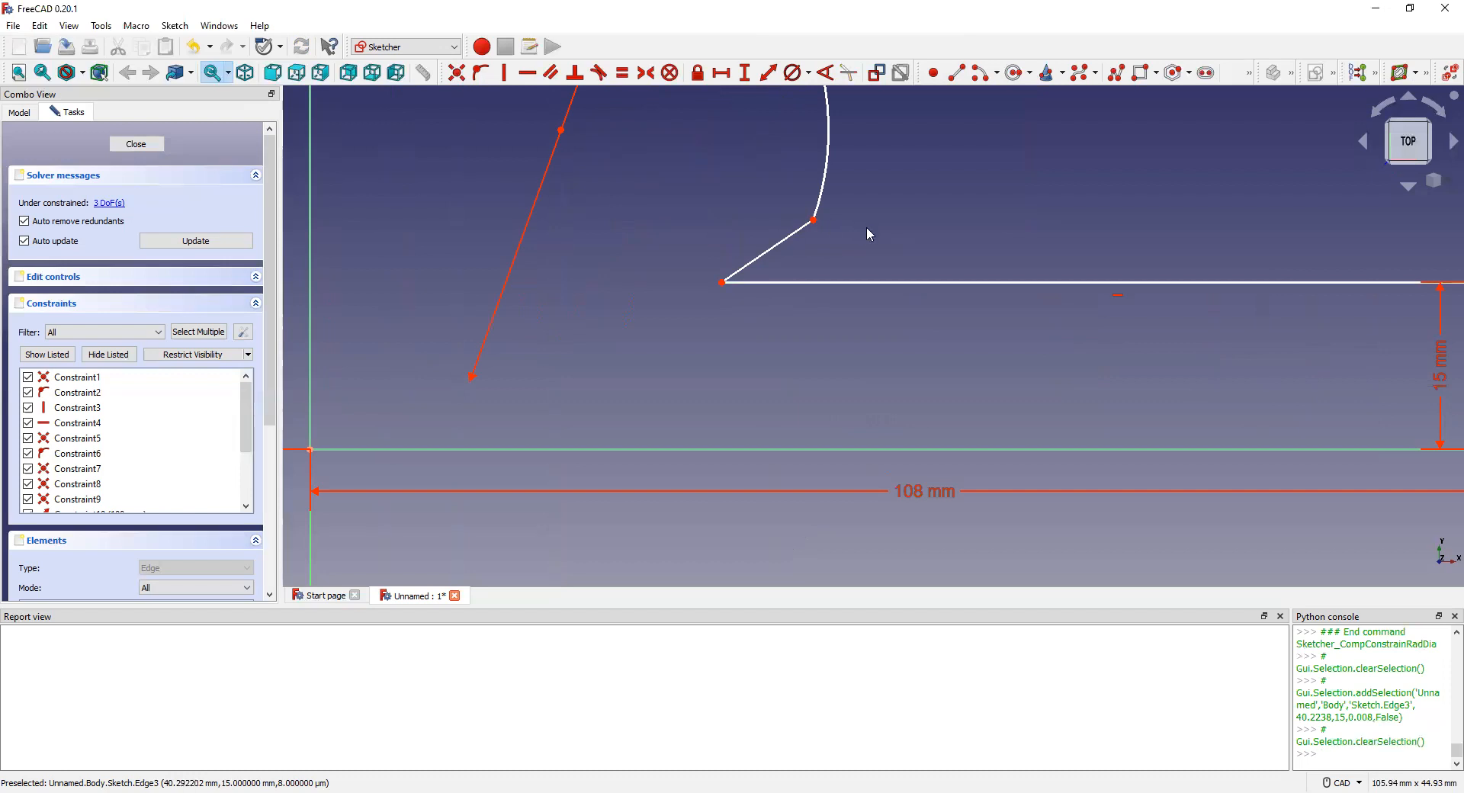
left_click(802, 284)
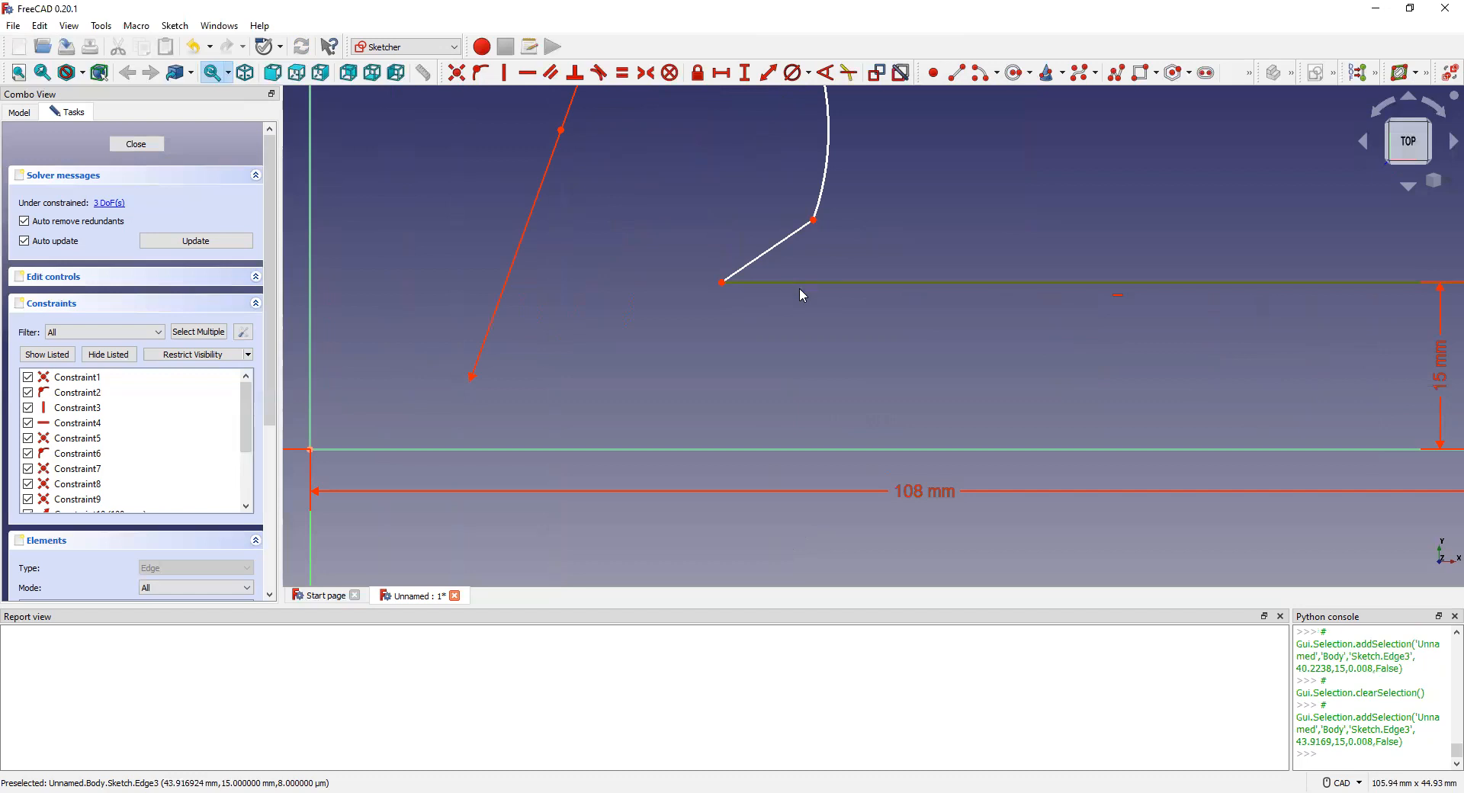
left_click(784, 244)
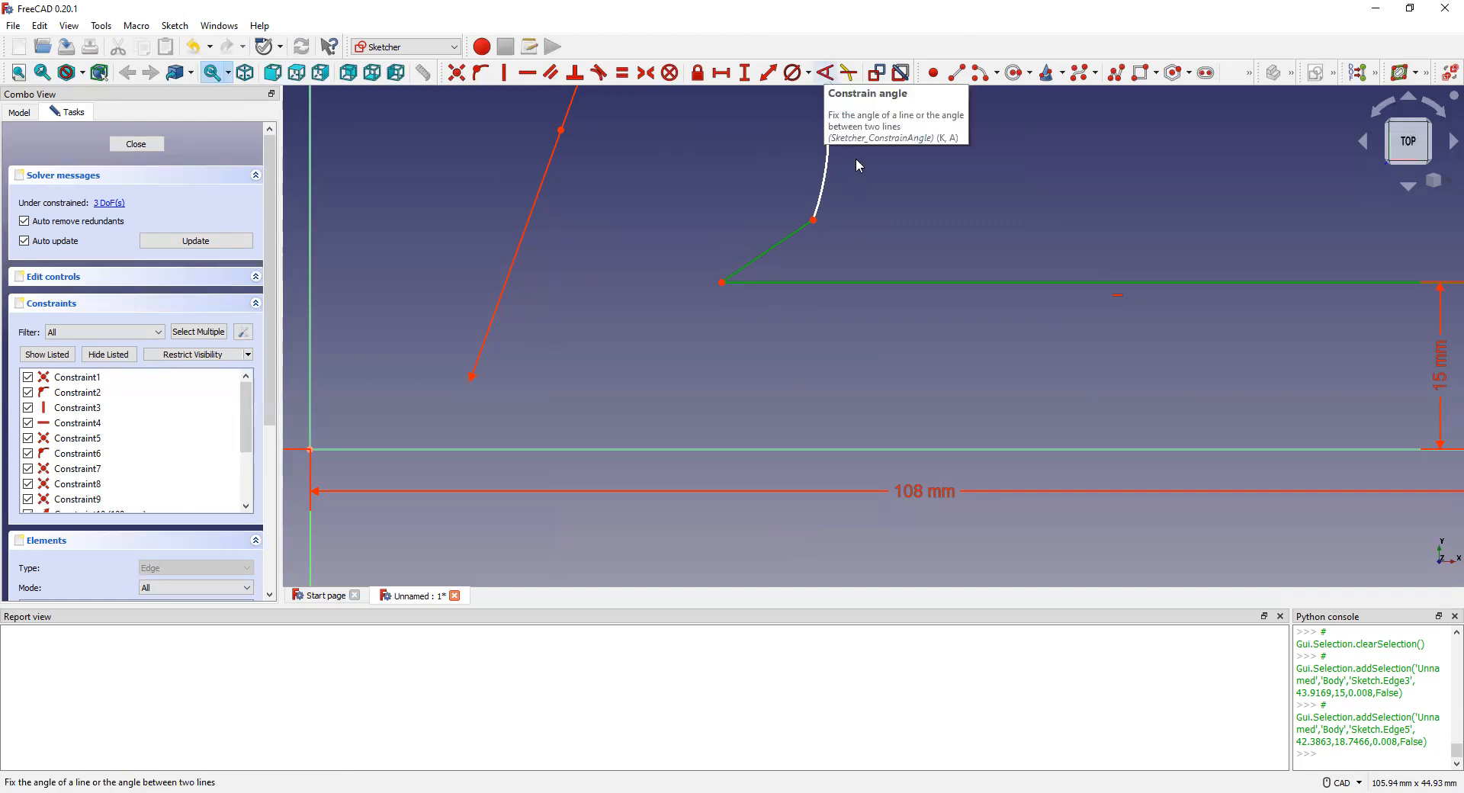
type("ka60")
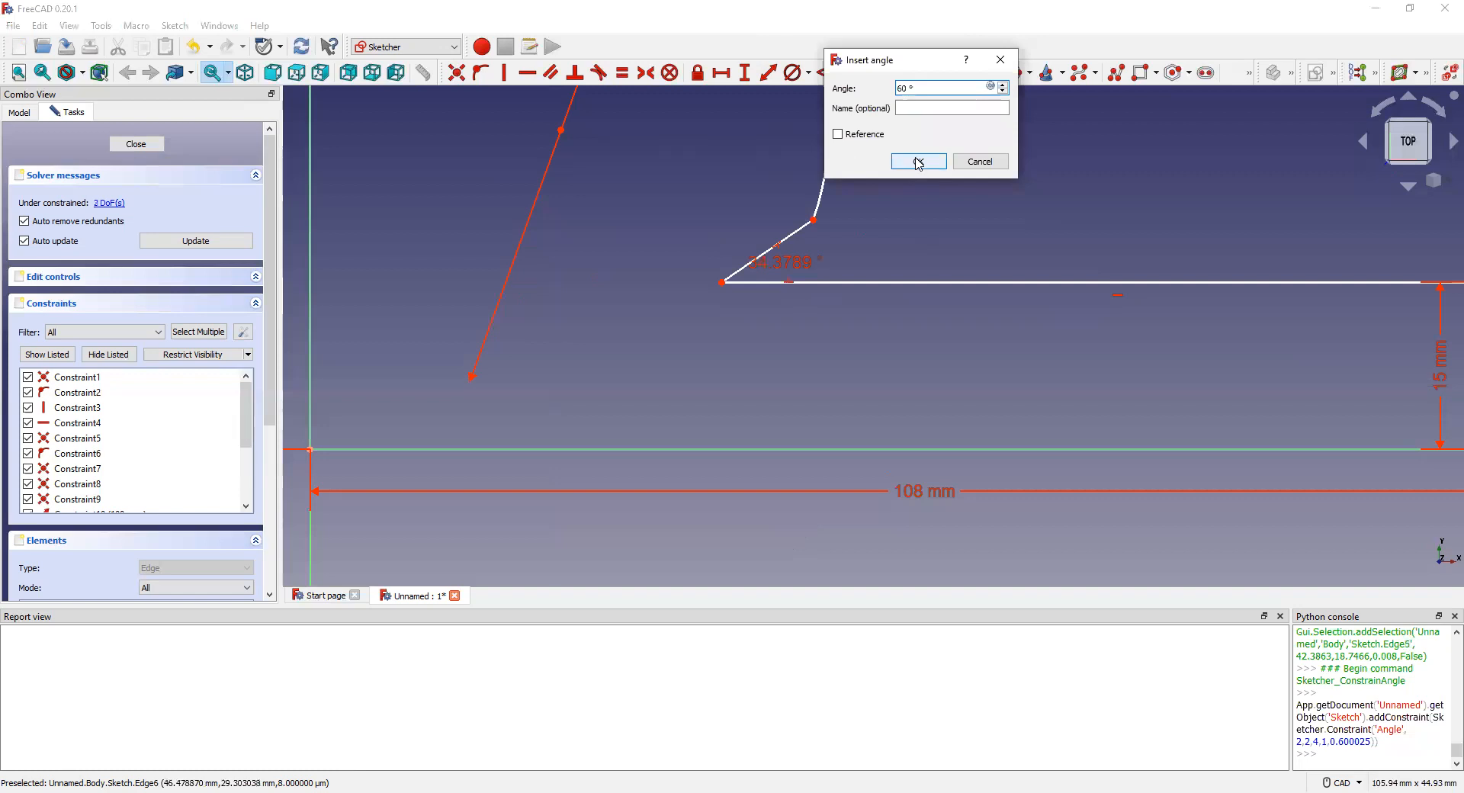
left_click(919, 162)
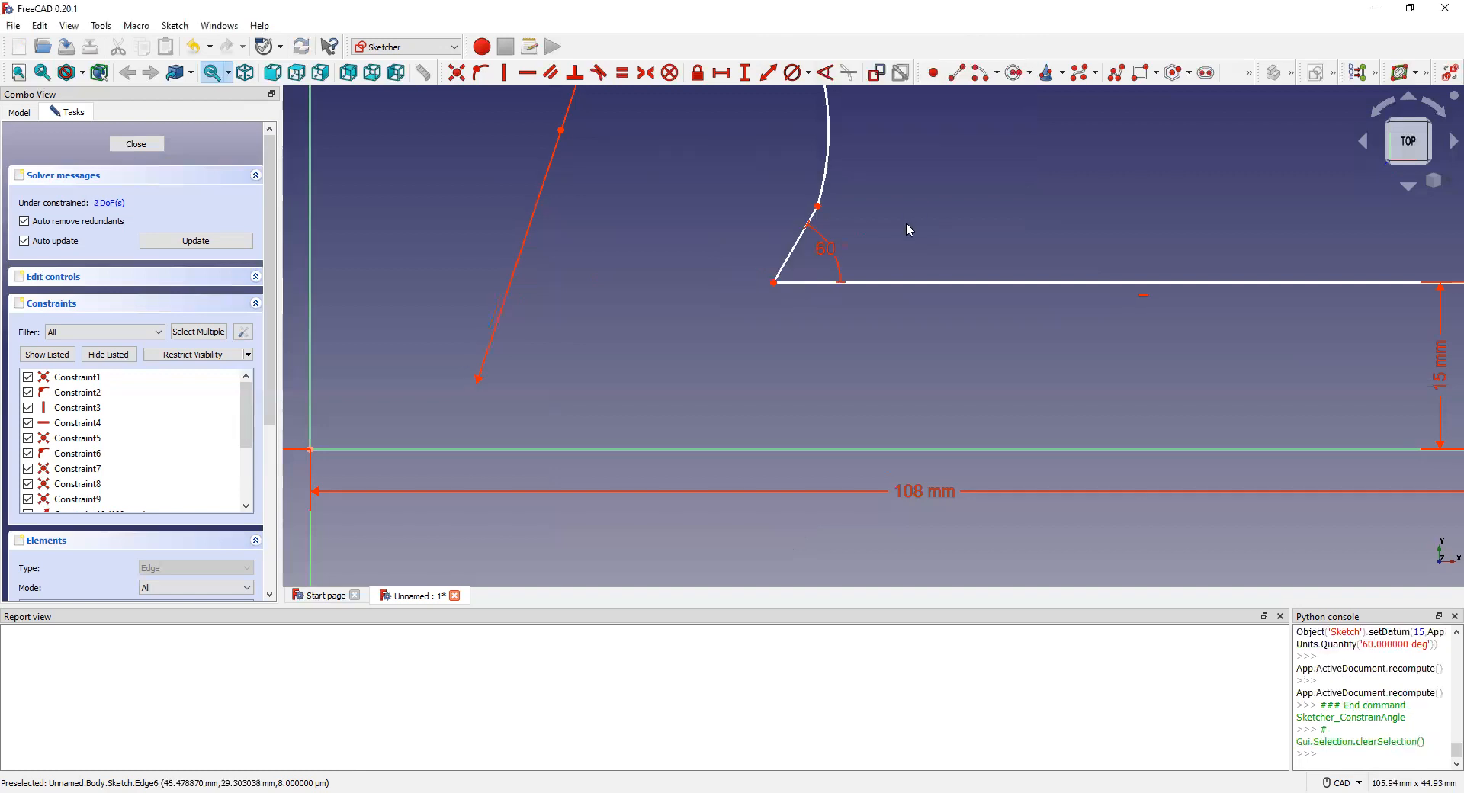
key("ctrl+z")
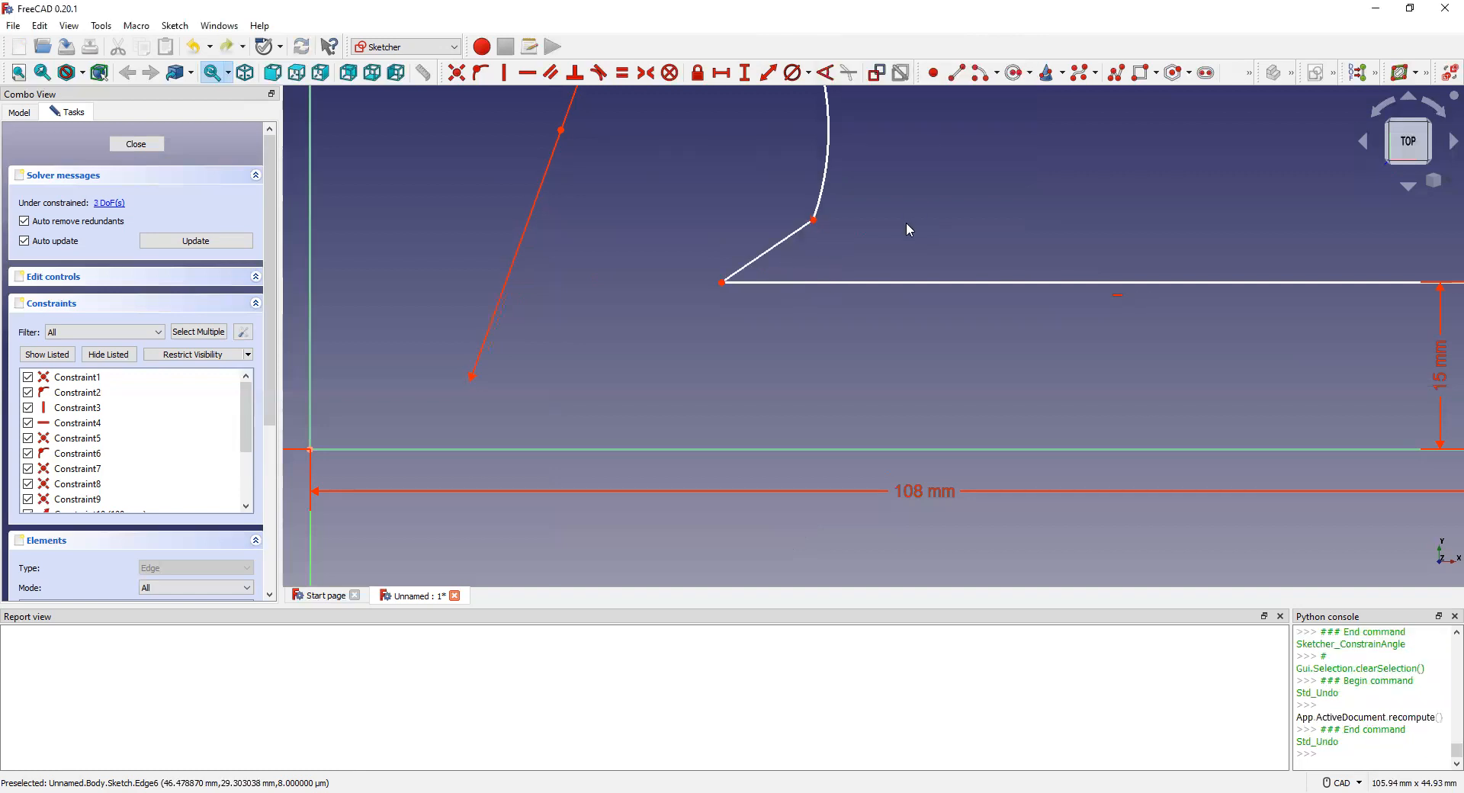
left_click(755, 284)
left_click(760, 255)
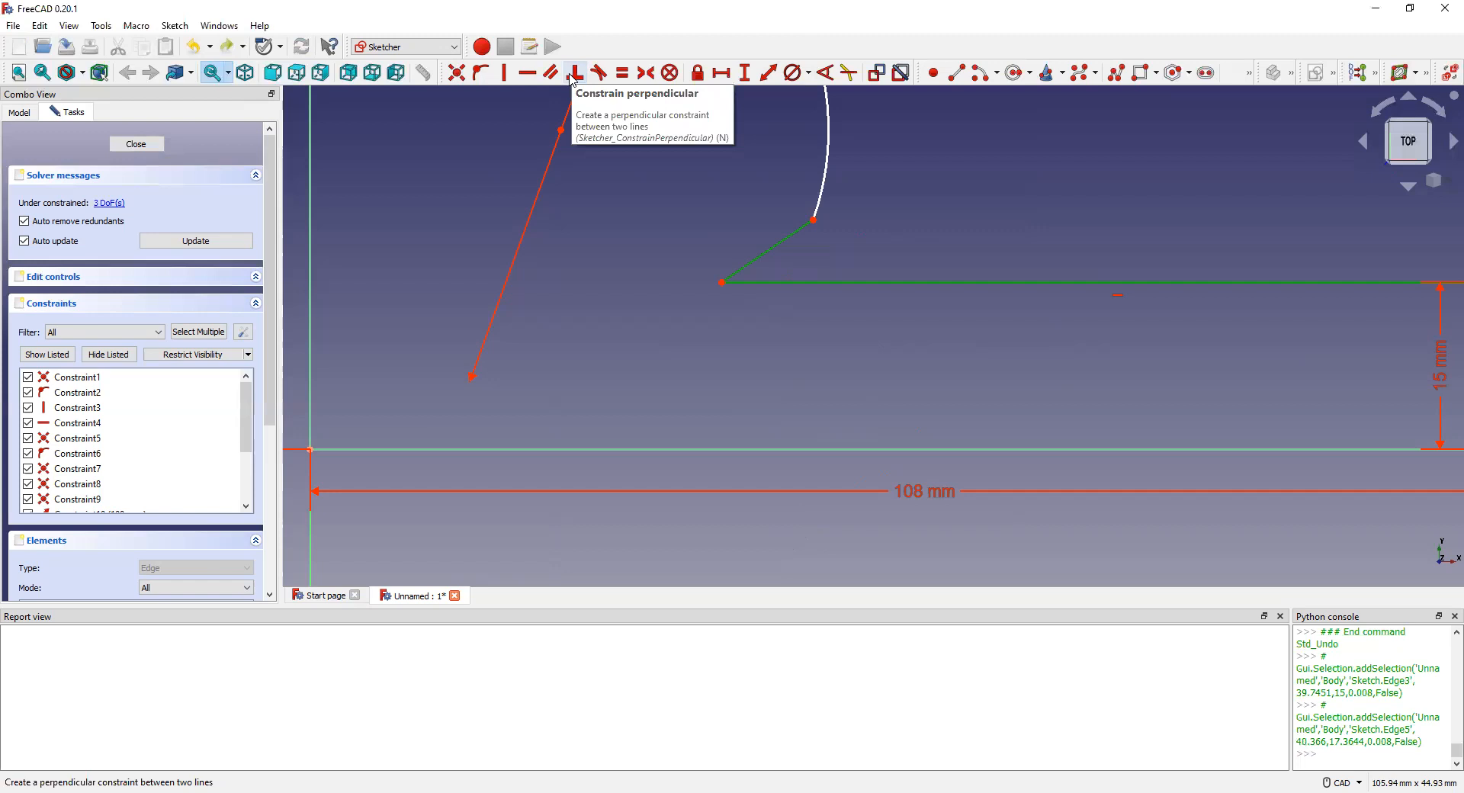
Step: Make the slanted line perpendicular and drag the arc end into a semicircle
left_click(572, 76)
scroll(668, 203, "down", 6)
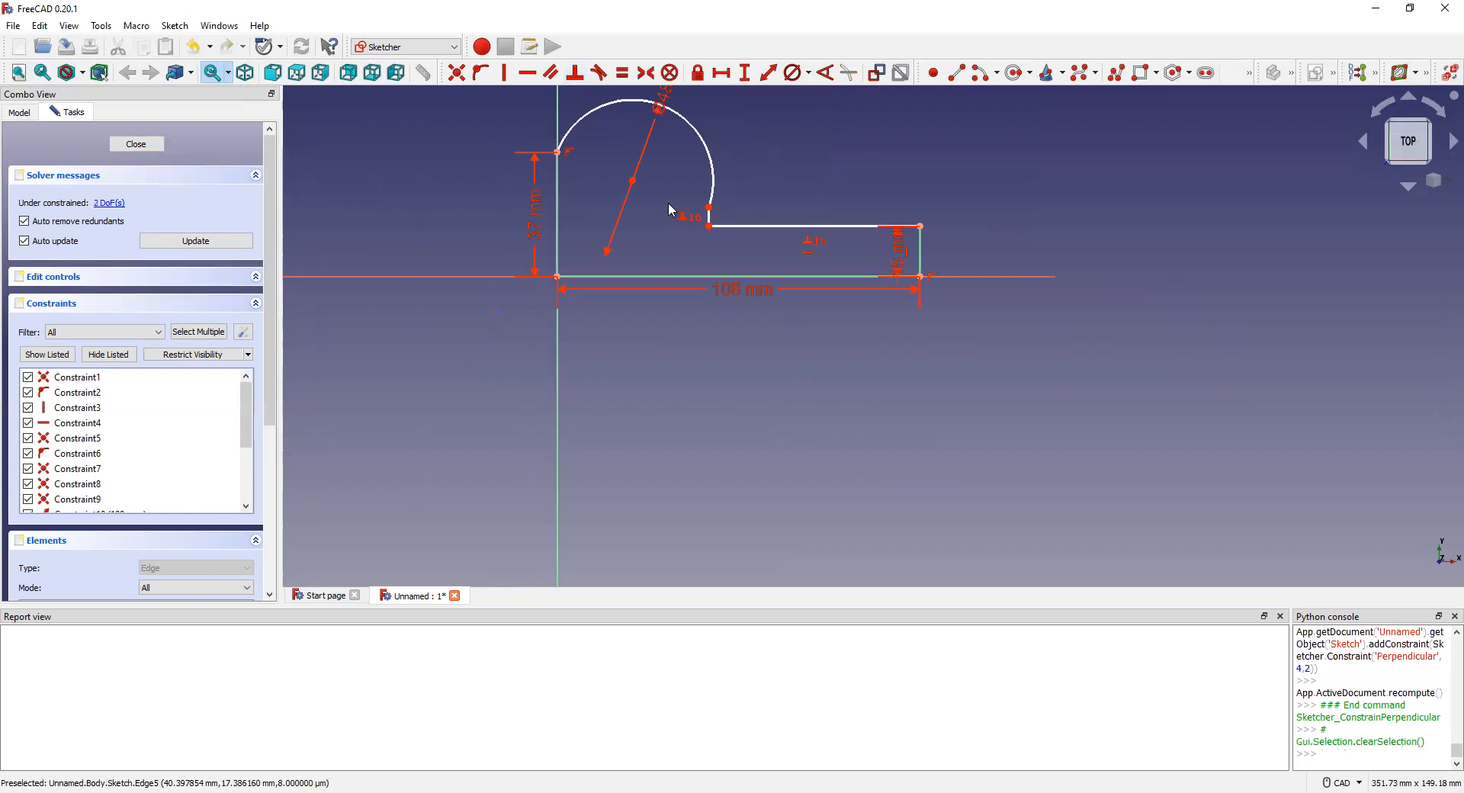
left_click_drag(709, 208, 753, 171)
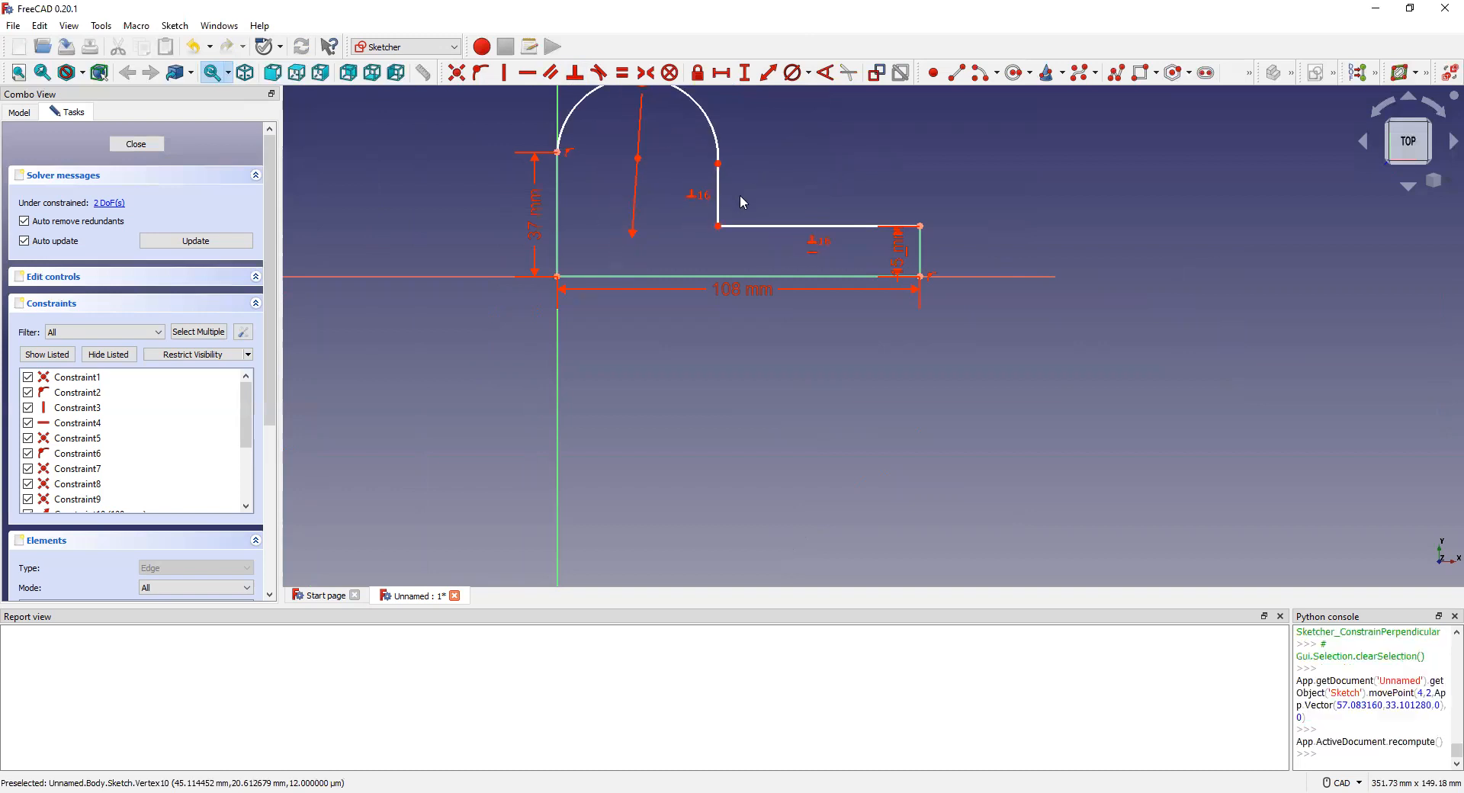
Step: Dimension the long arm's top horizontal edge to 60 mm
left_click(777, 227)
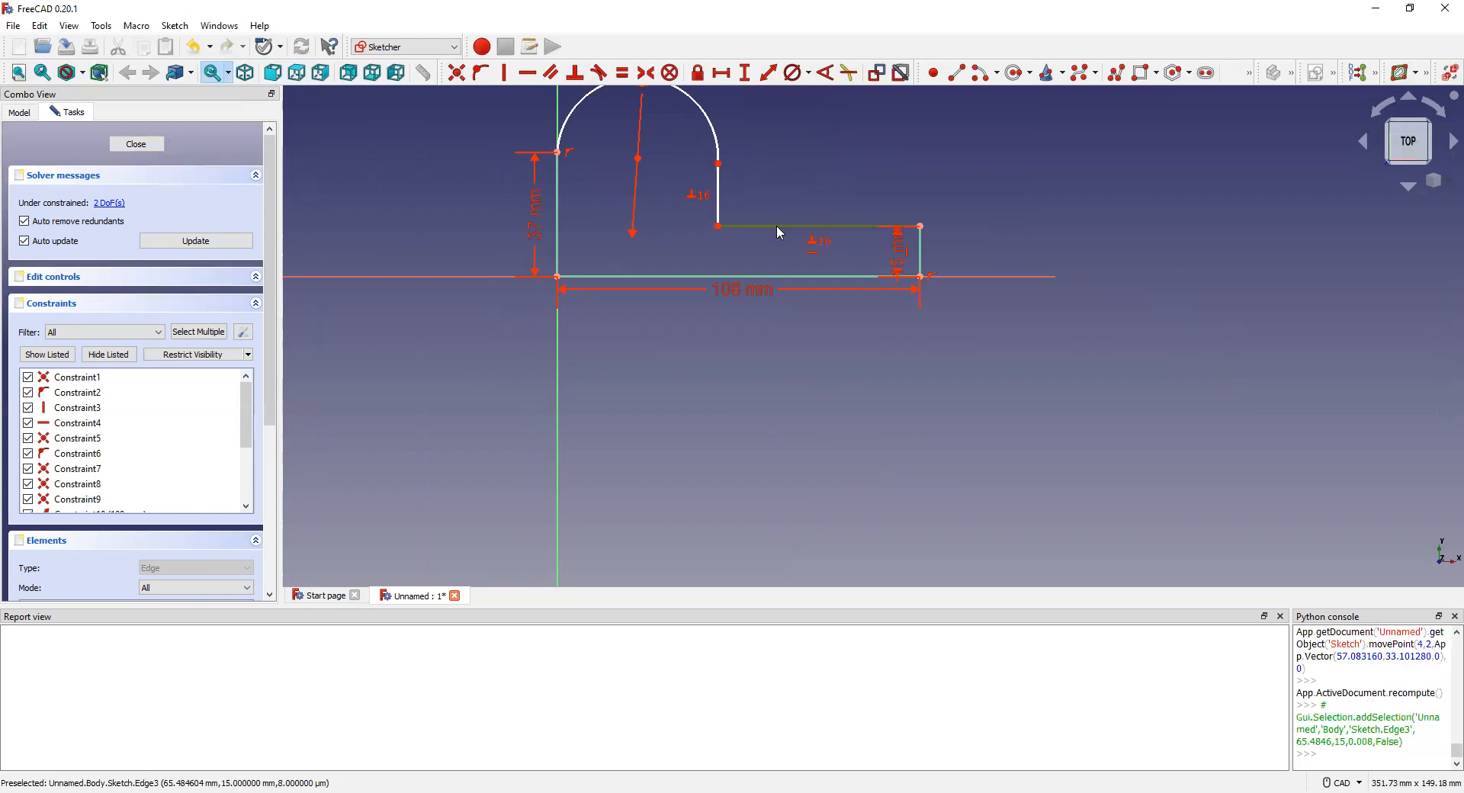
left_click(839, 142)
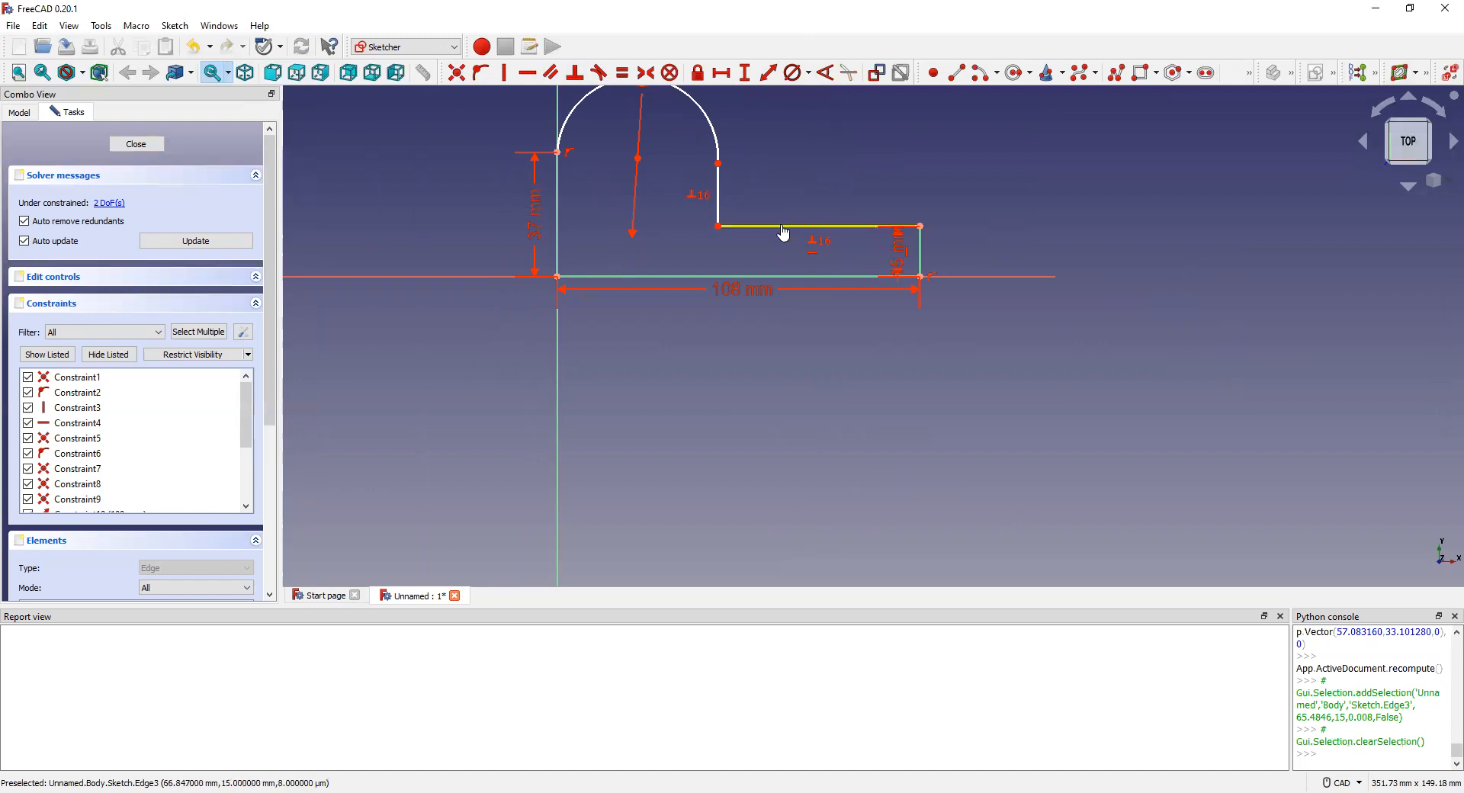
left_click(784, 232)
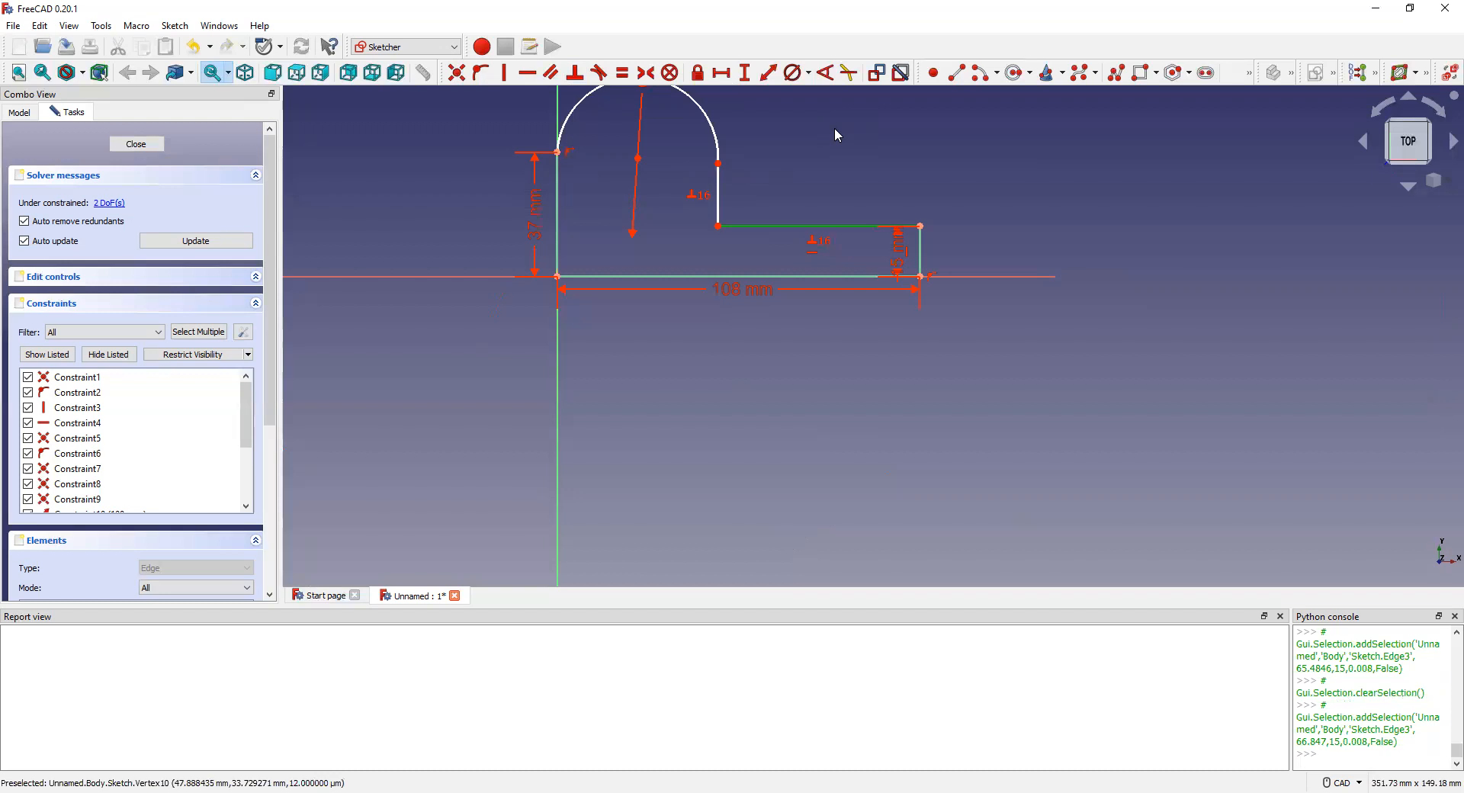
left_click(795, 128)
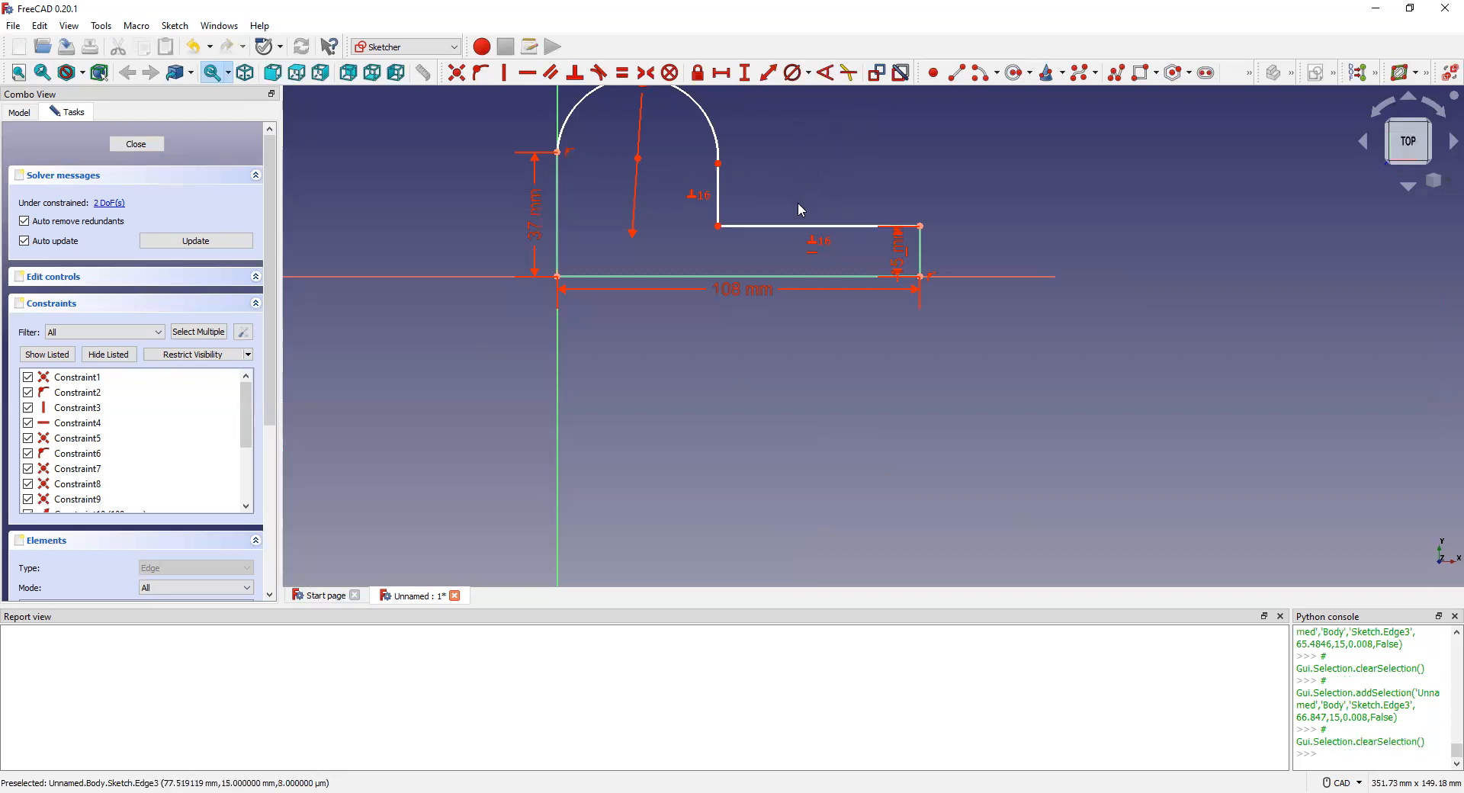
left_click(791, 225)
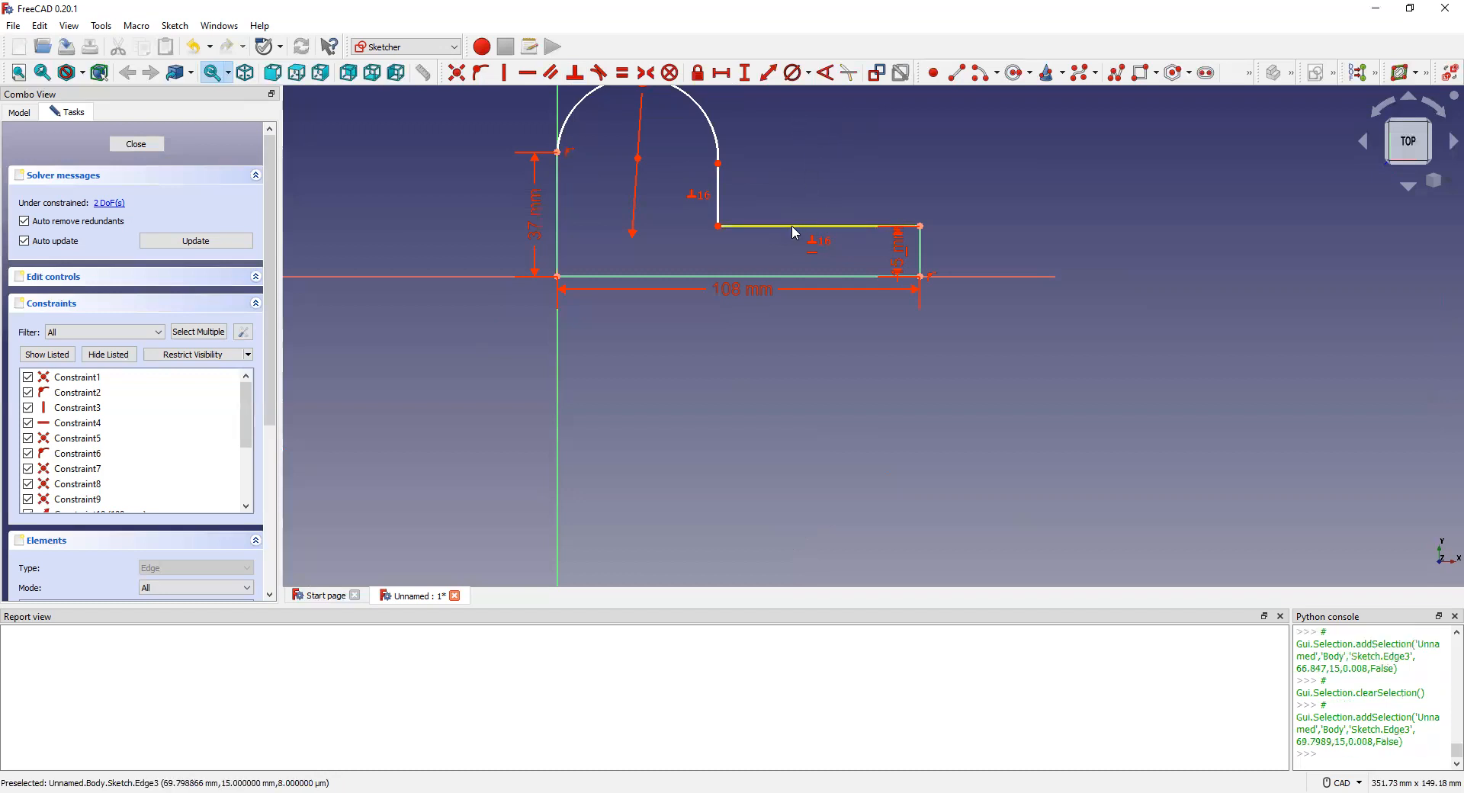
left_click(769, 74)
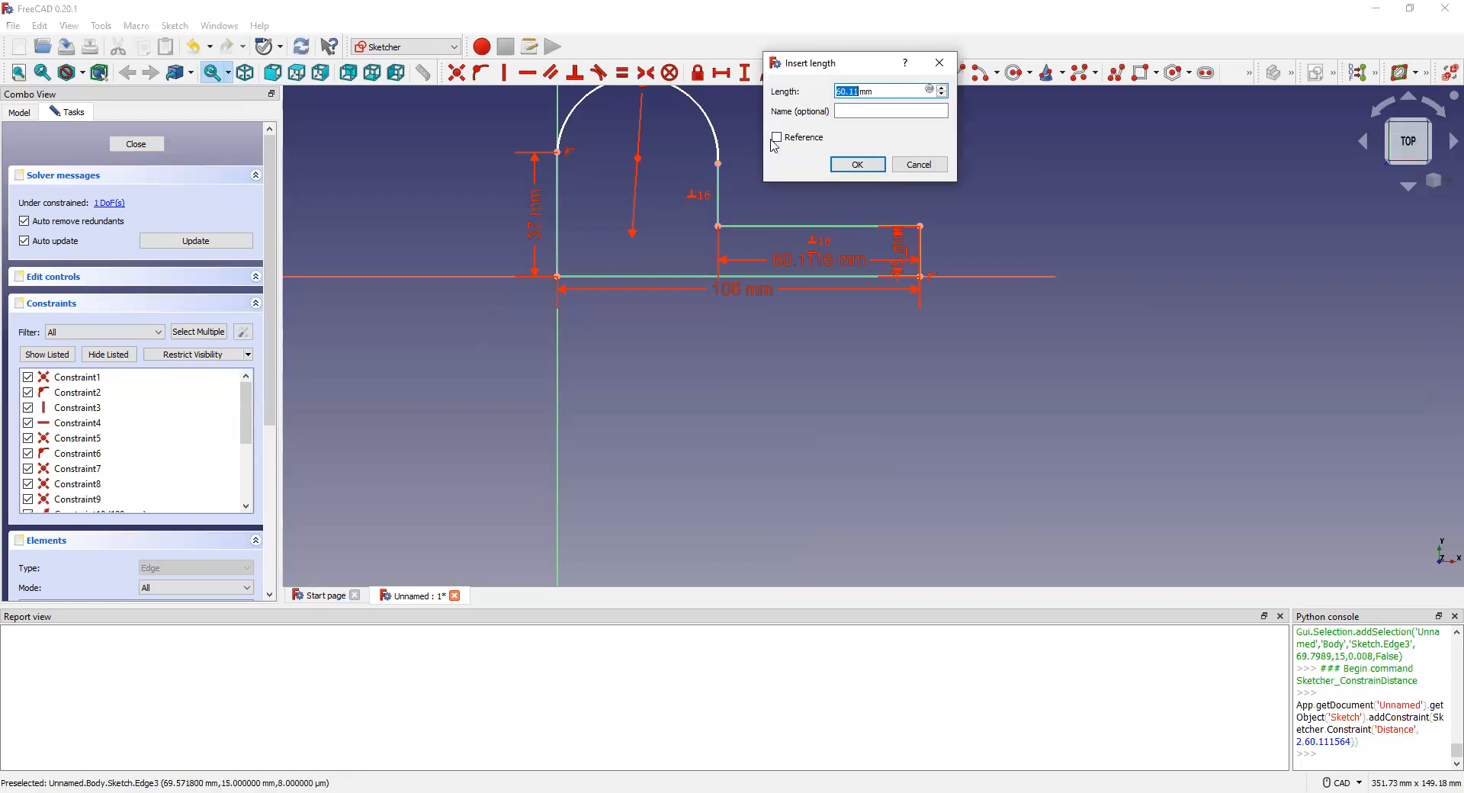
type("60")
key("Return")
scroll(622, 144, "down", 2)
scroll(619, 126, "up", 2)
scroll(686, 95, "up", 1)
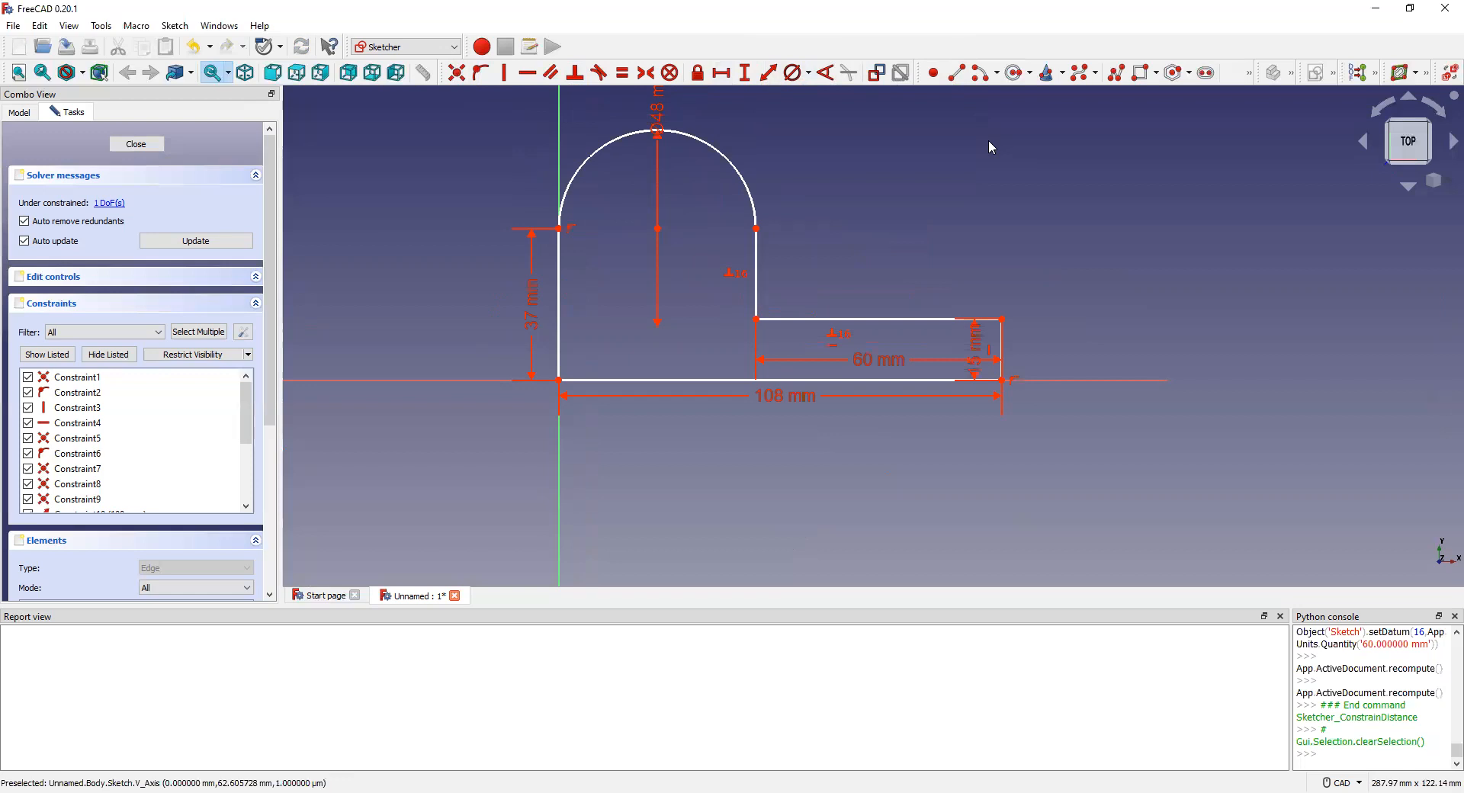
Step: Draw a circle near the arc centre and give it a 24 mm diameter
left_click(1015, 73)
left_click(877, 156)
left_click(930, 204)
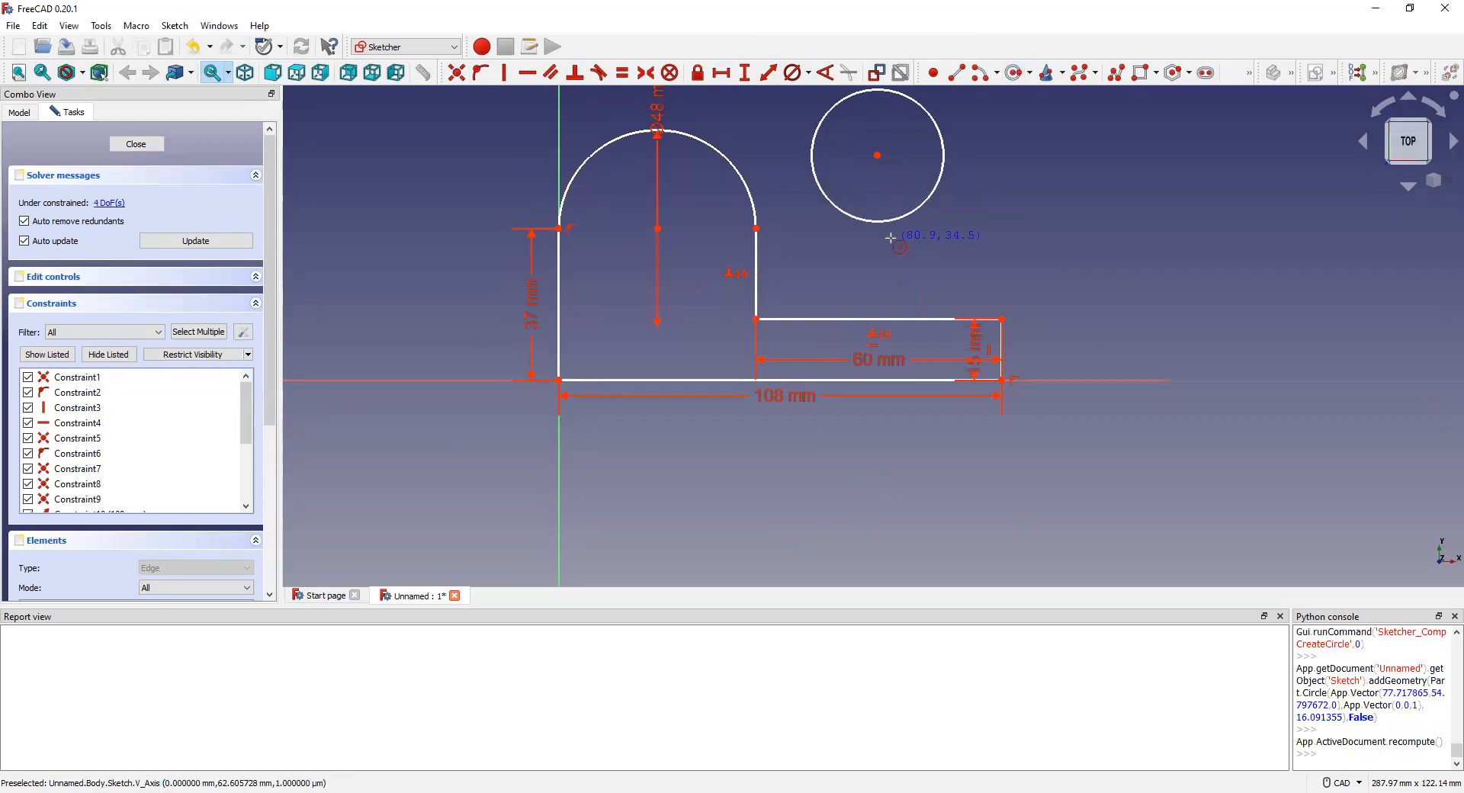
right_click(497, 193)
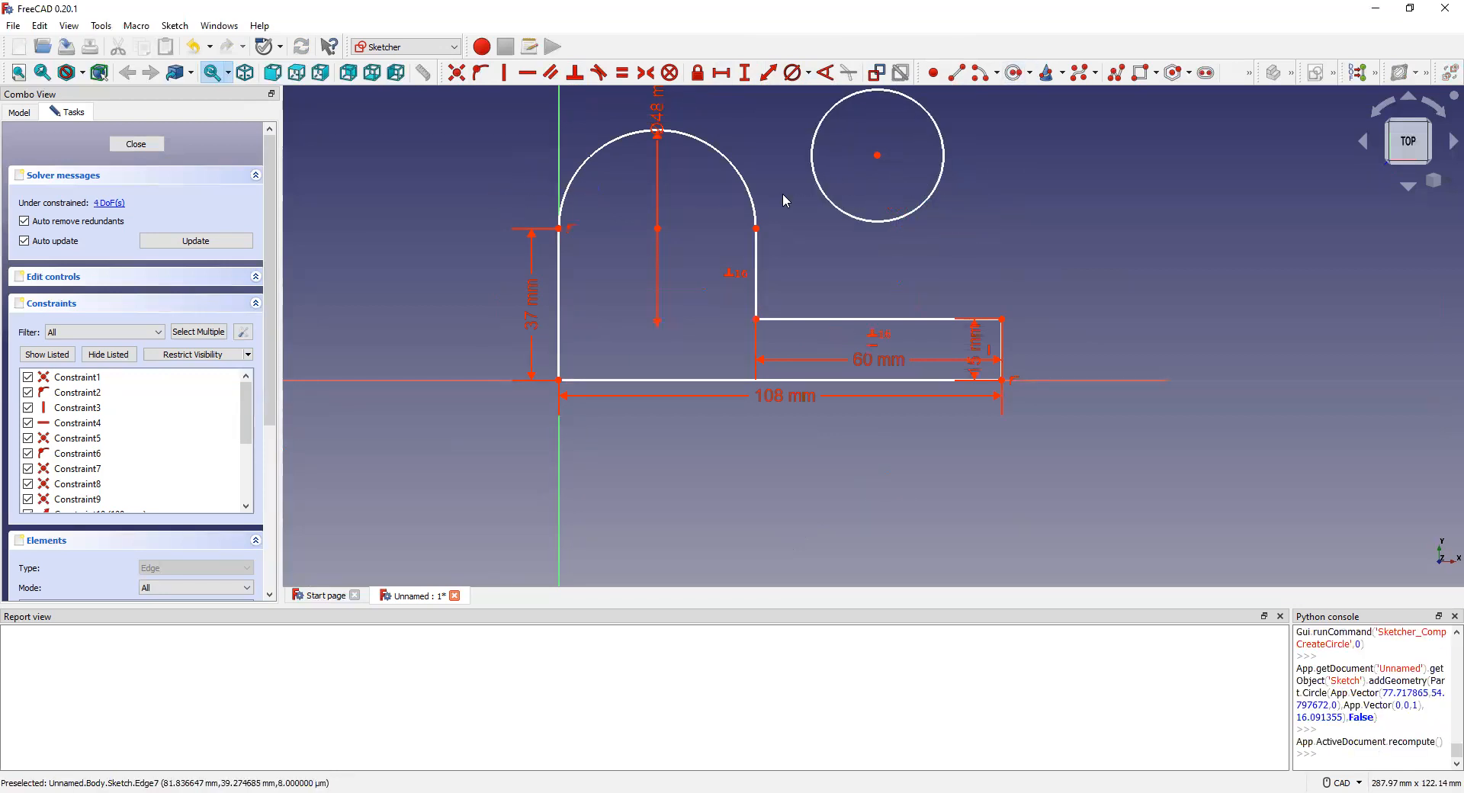
left_click(877, 157)
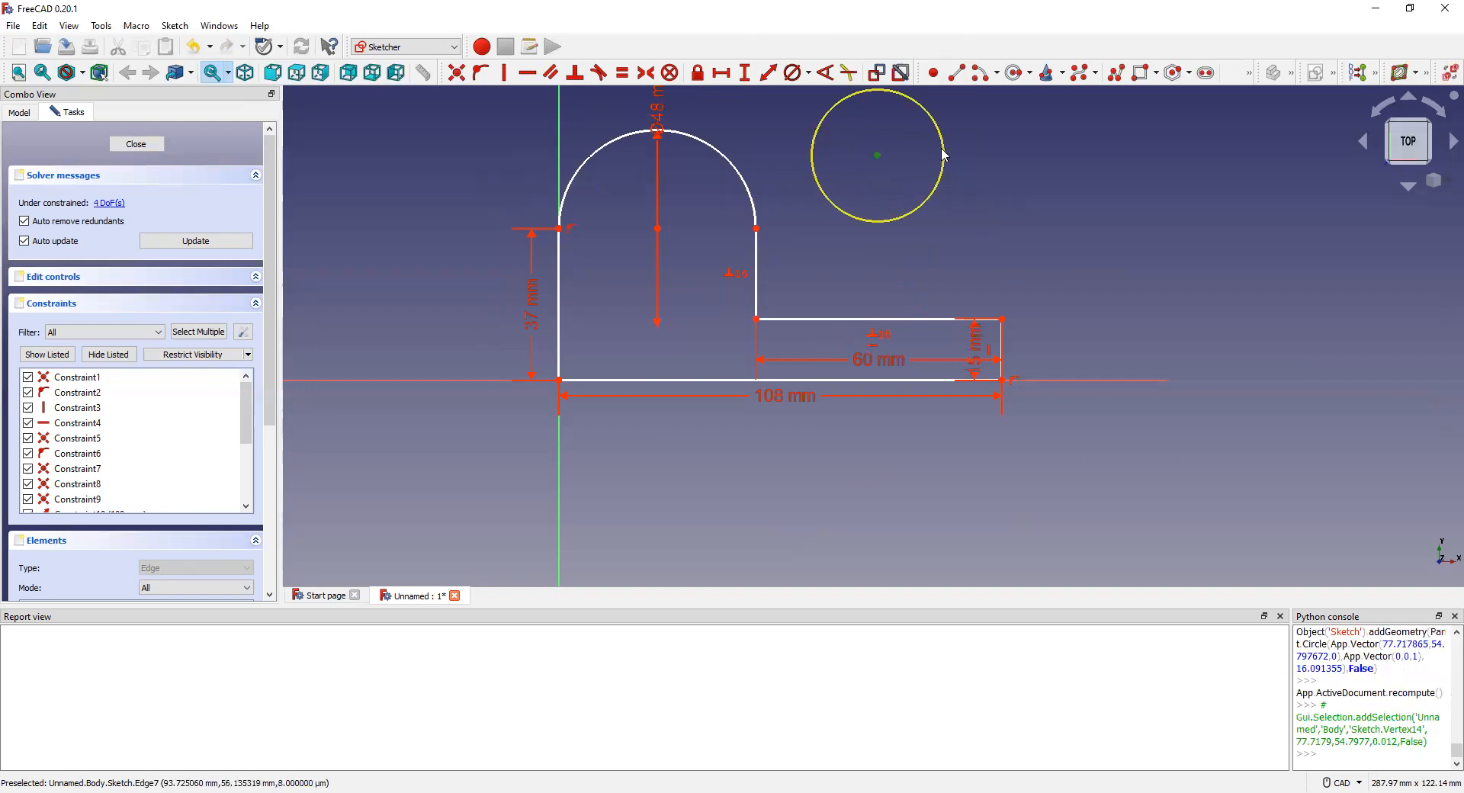
left_click(942, 150)
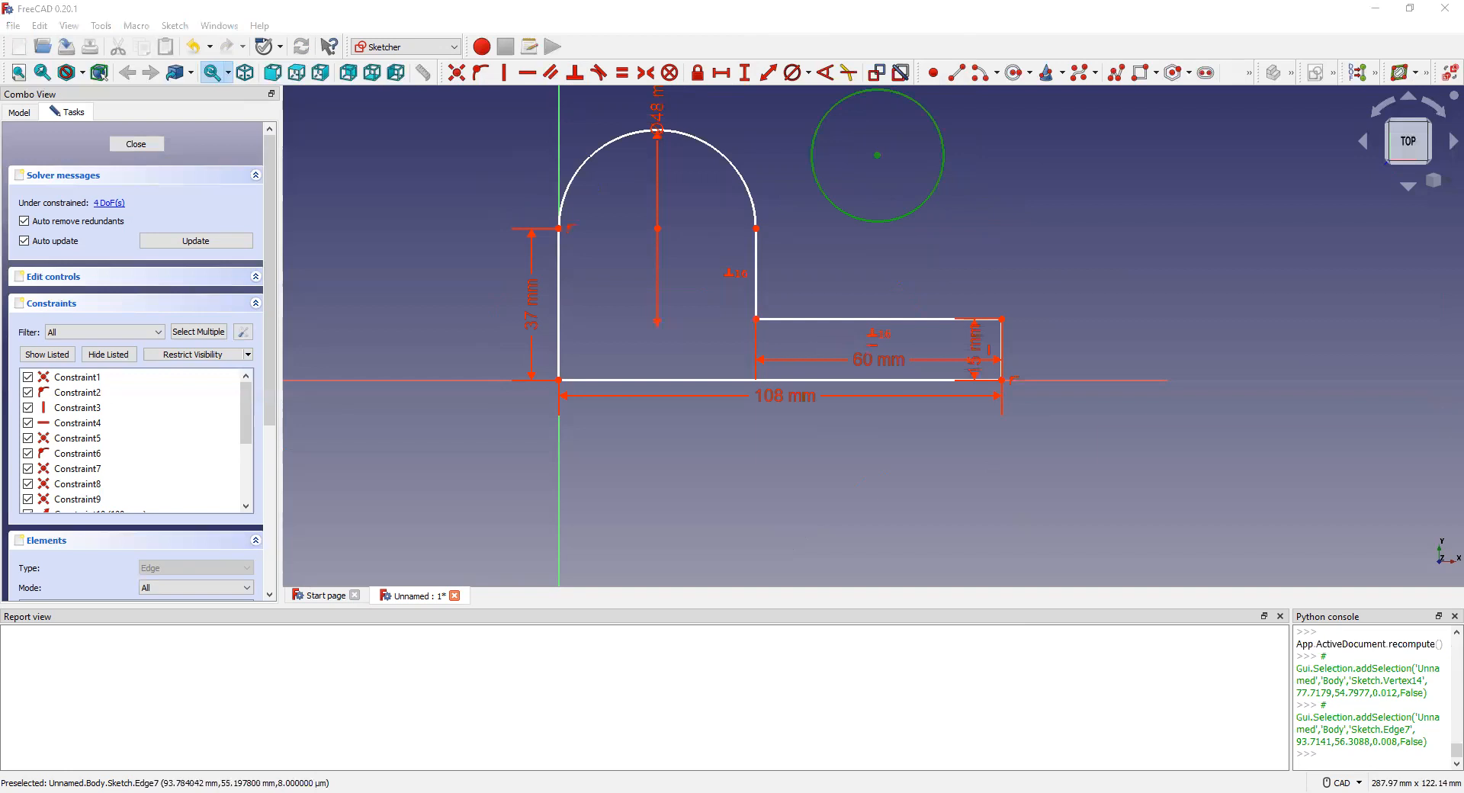
left_click(765, 75)
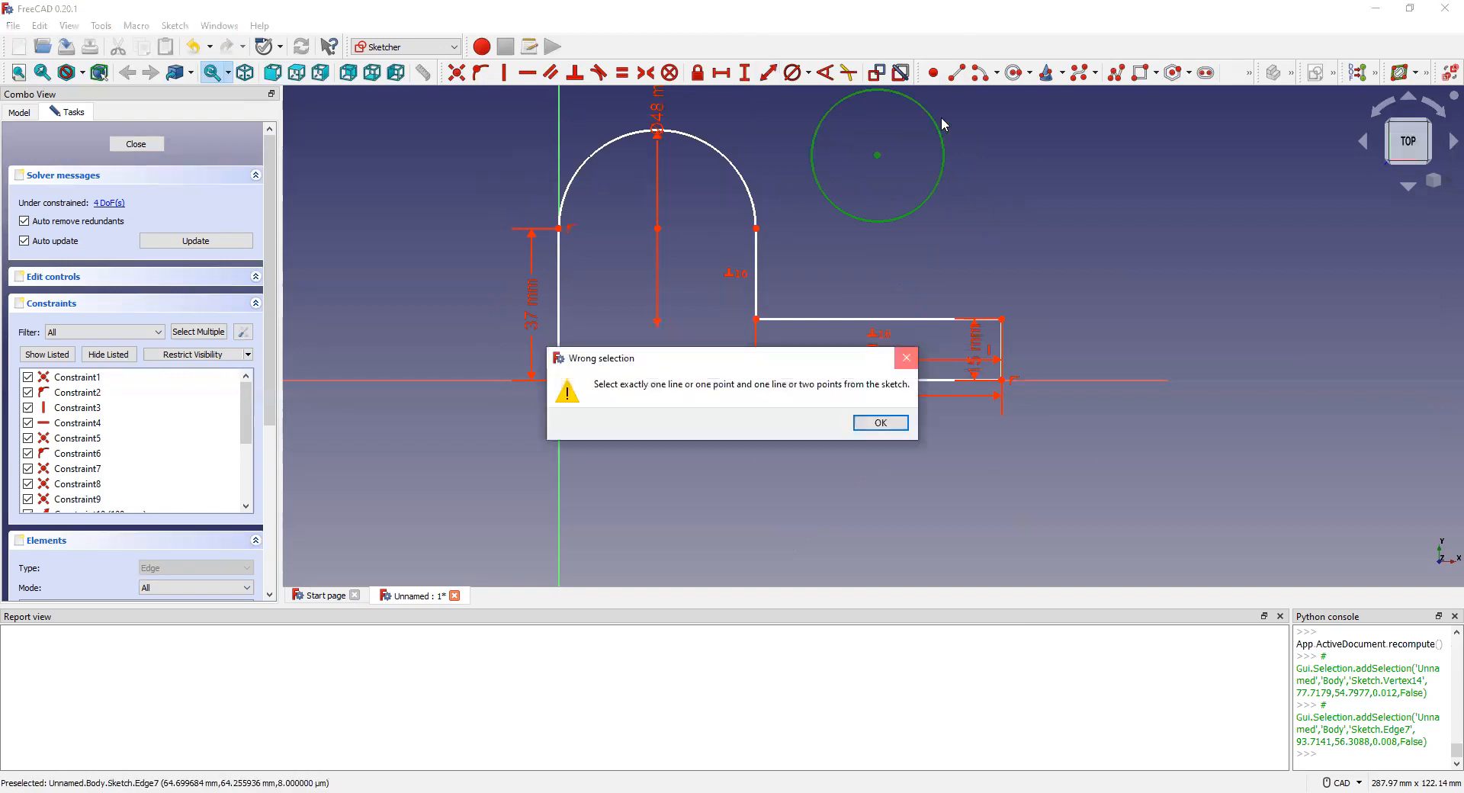
key("Return")
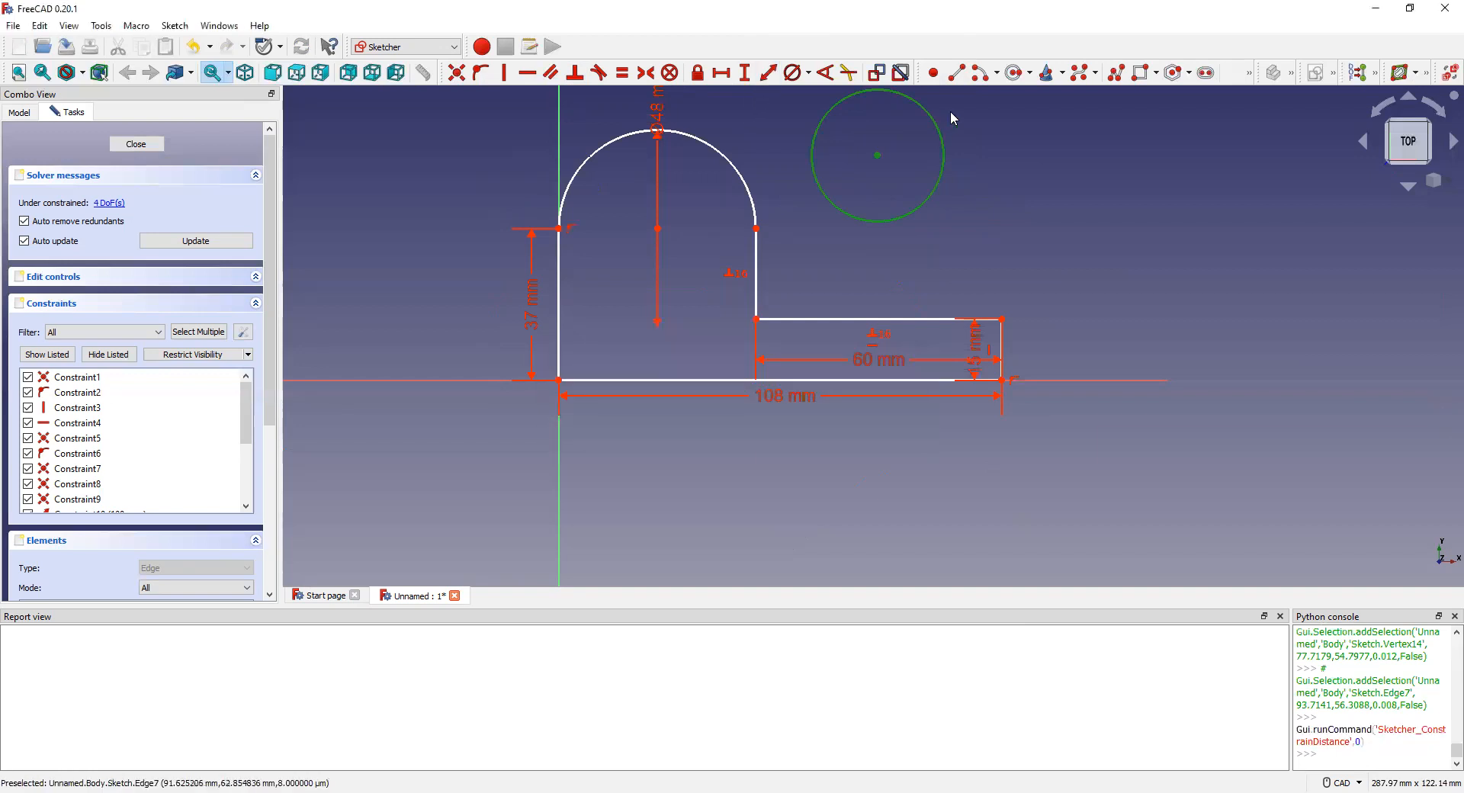
left_click(794, 77)
type("24mm")
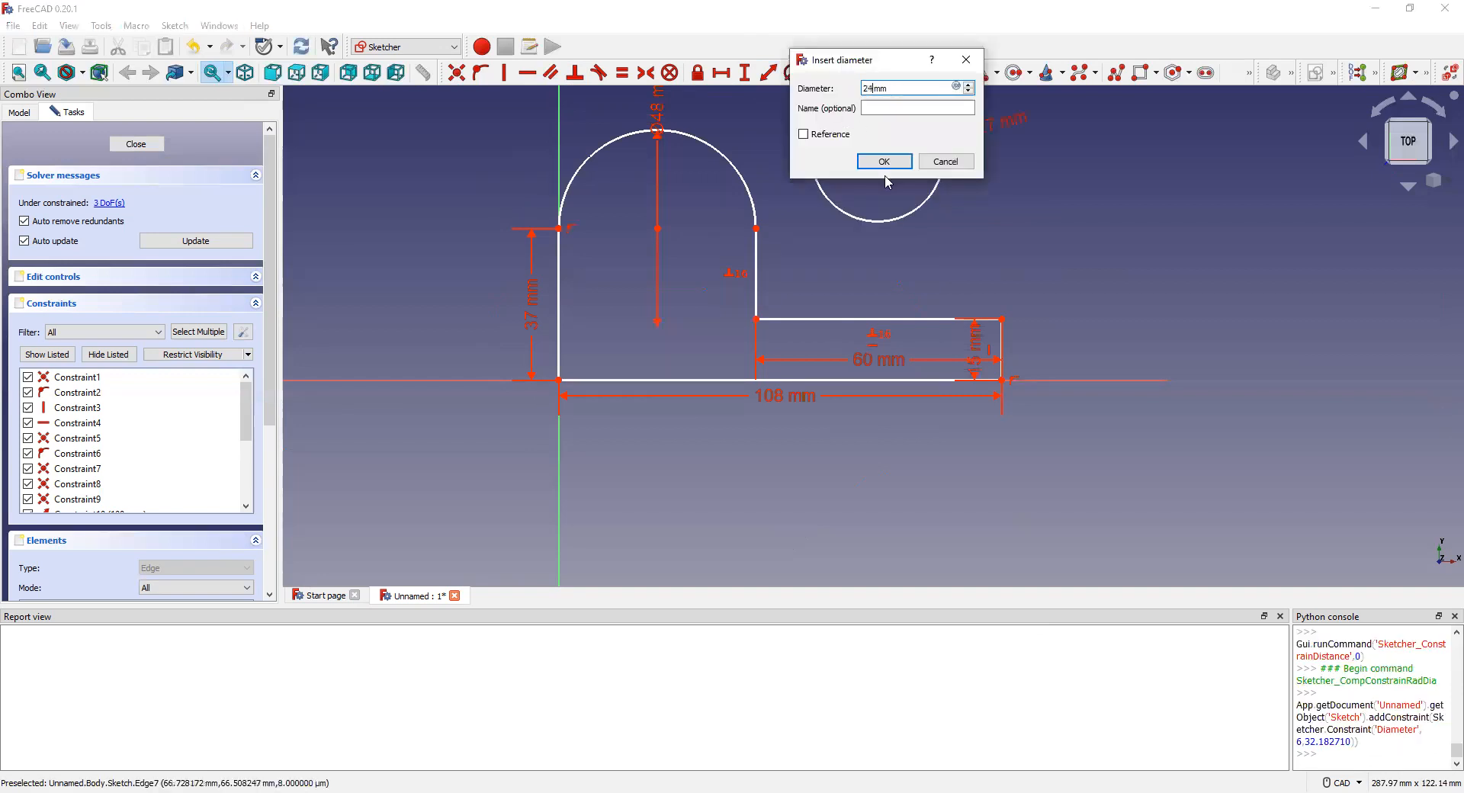
left_click(884, 161)
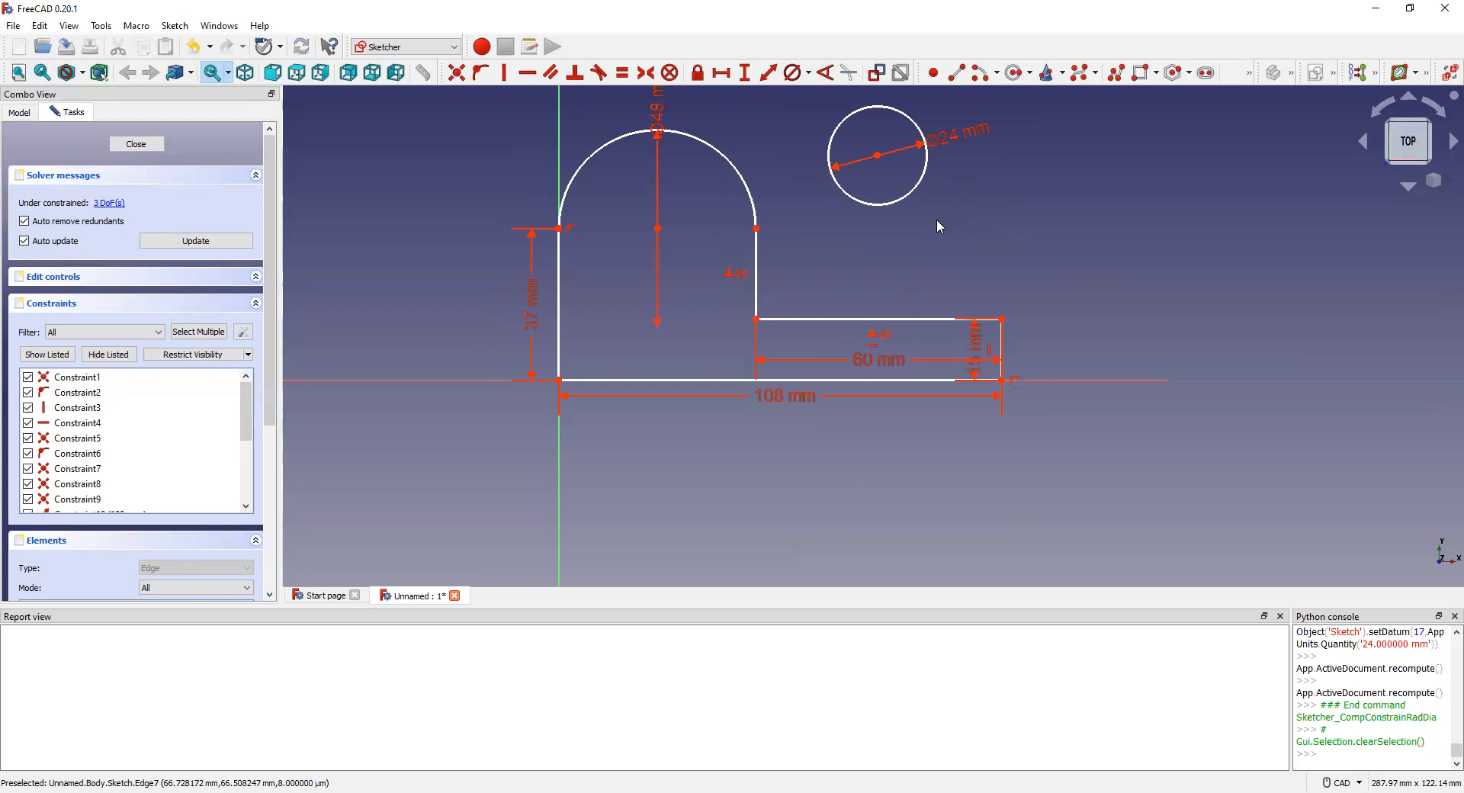
Step: Make the circle concentric with the arc, recompute, and close the sketch
left_click(659, 229)
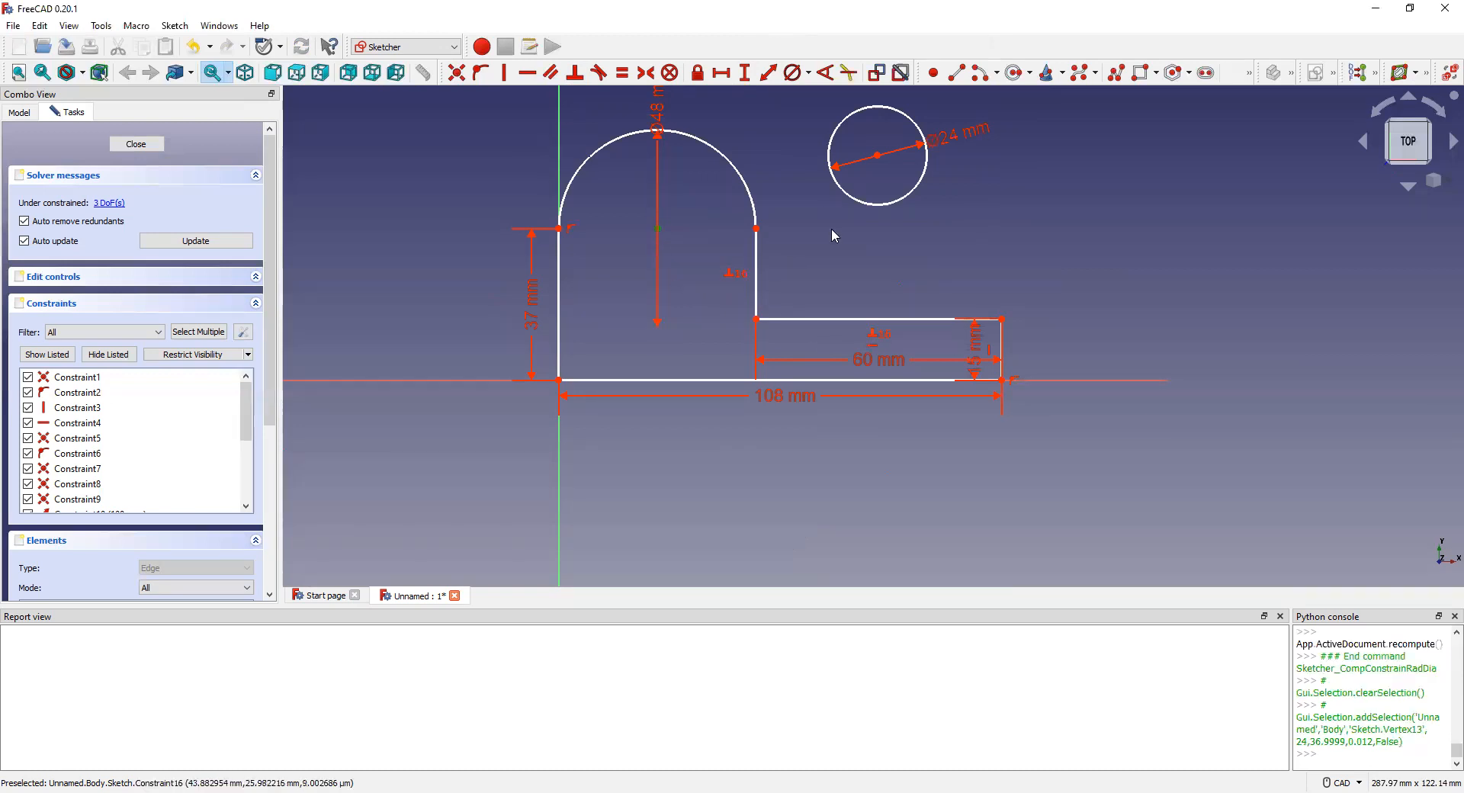
left_click(877, 155)
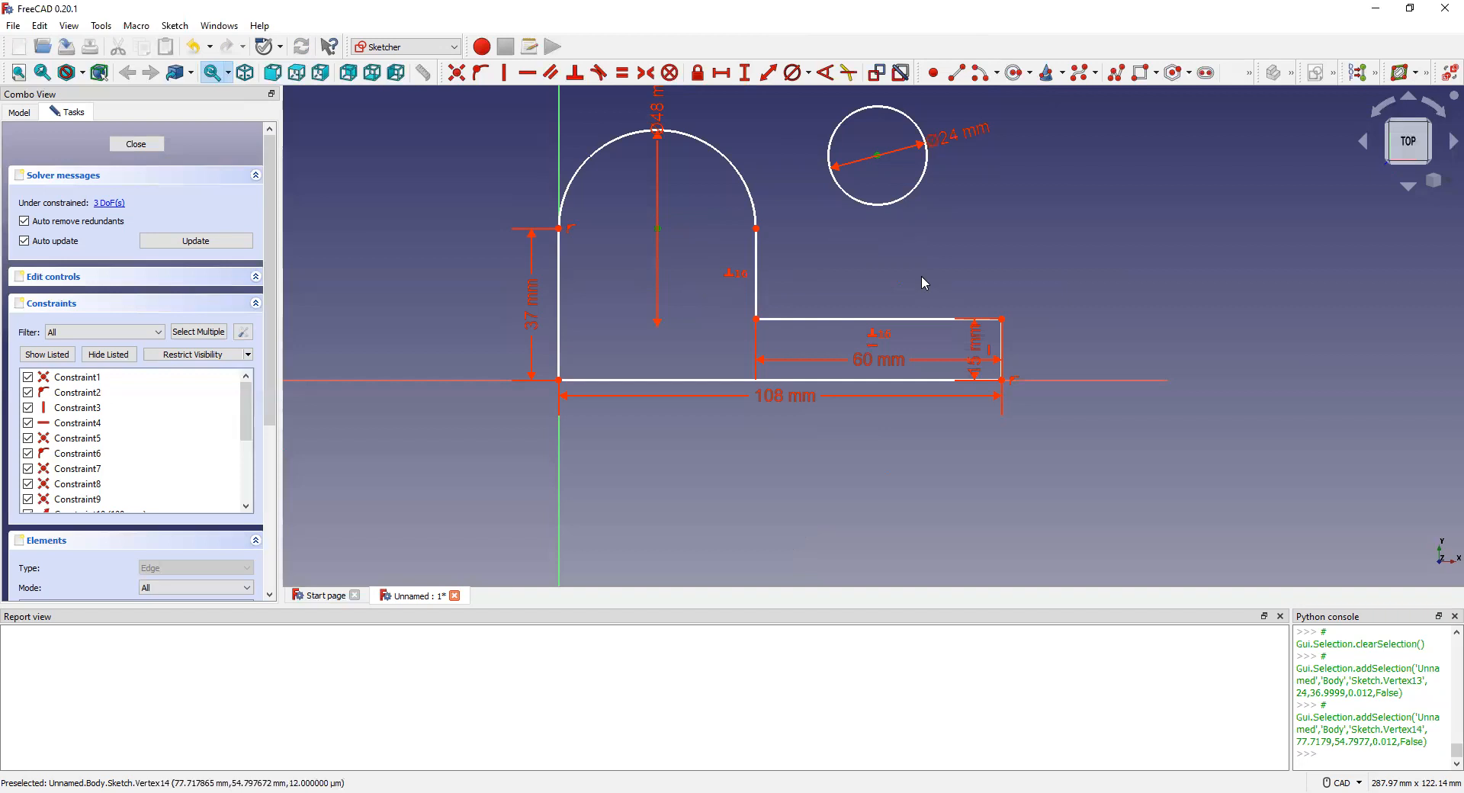
left_click(456, 72)
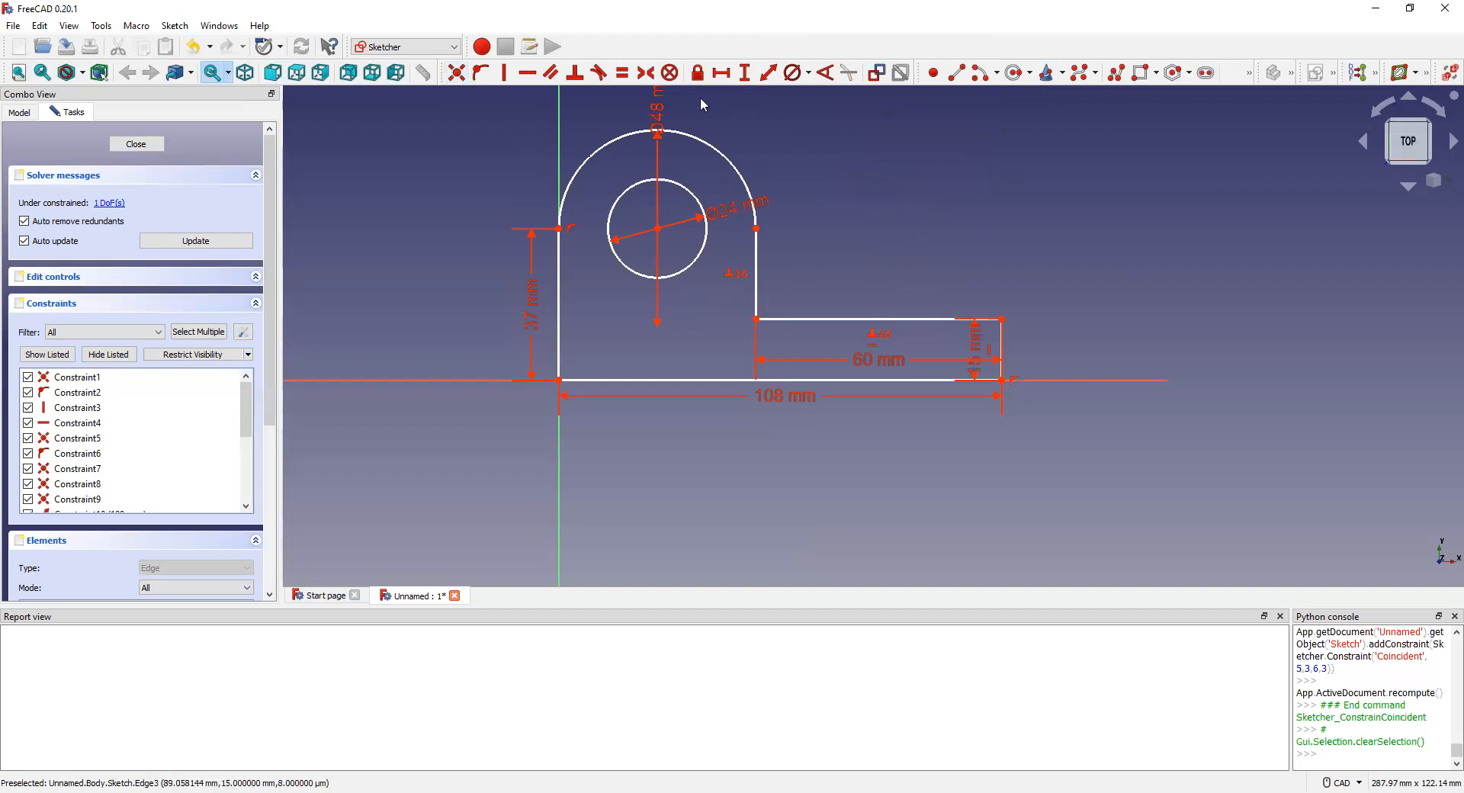
scroll(703, 104, "up", 1)
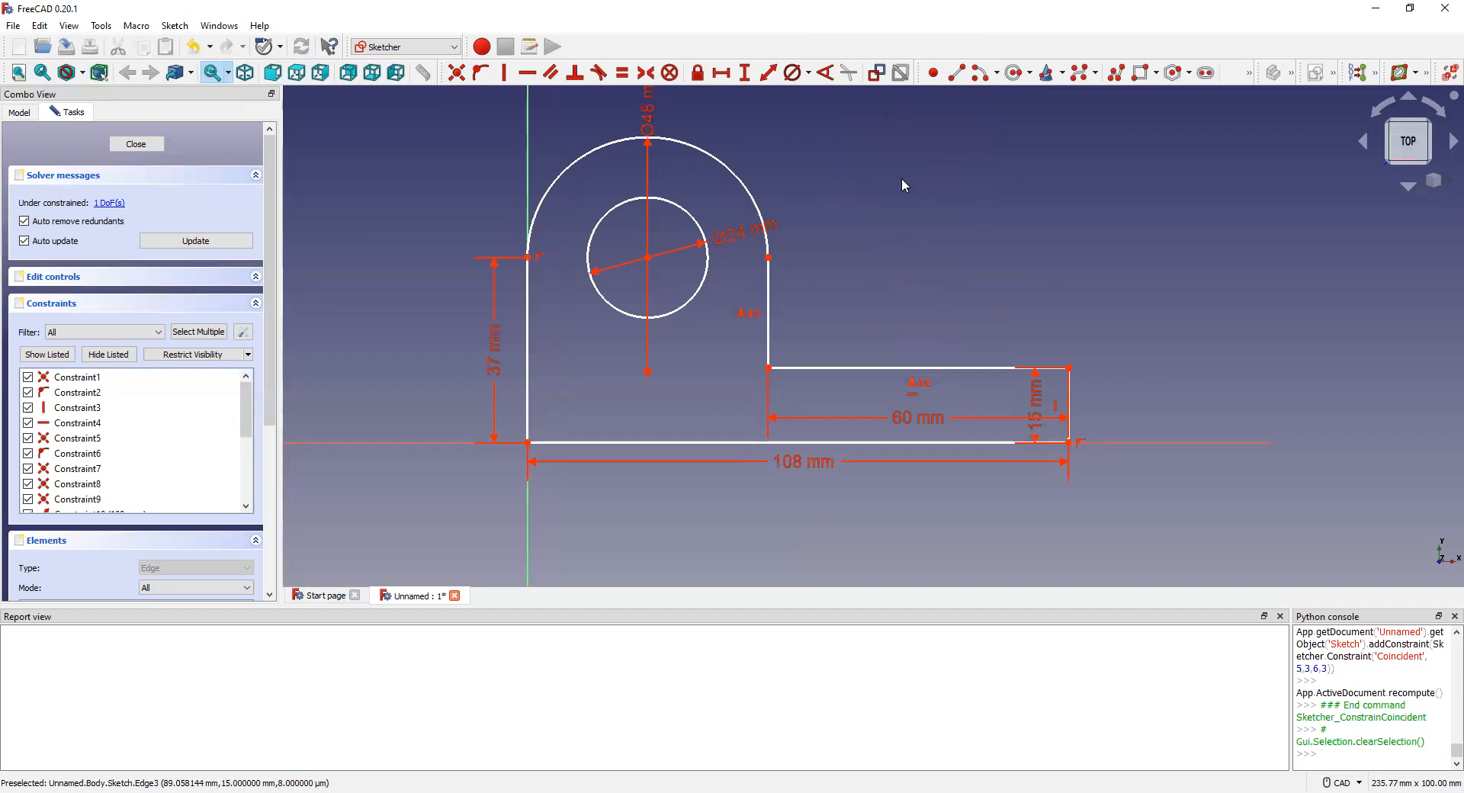
left_click(195, 241)
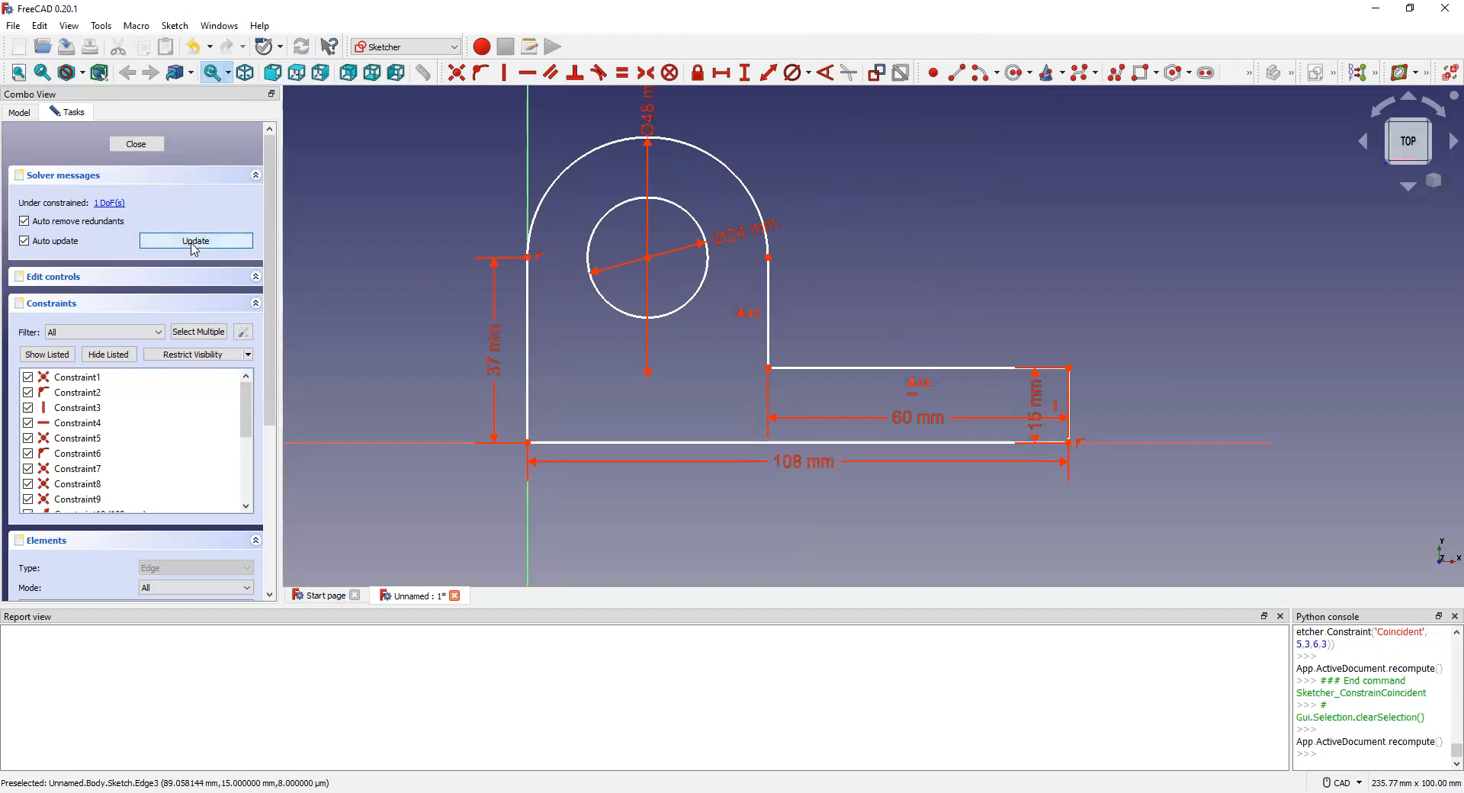
left_click(136, 143)
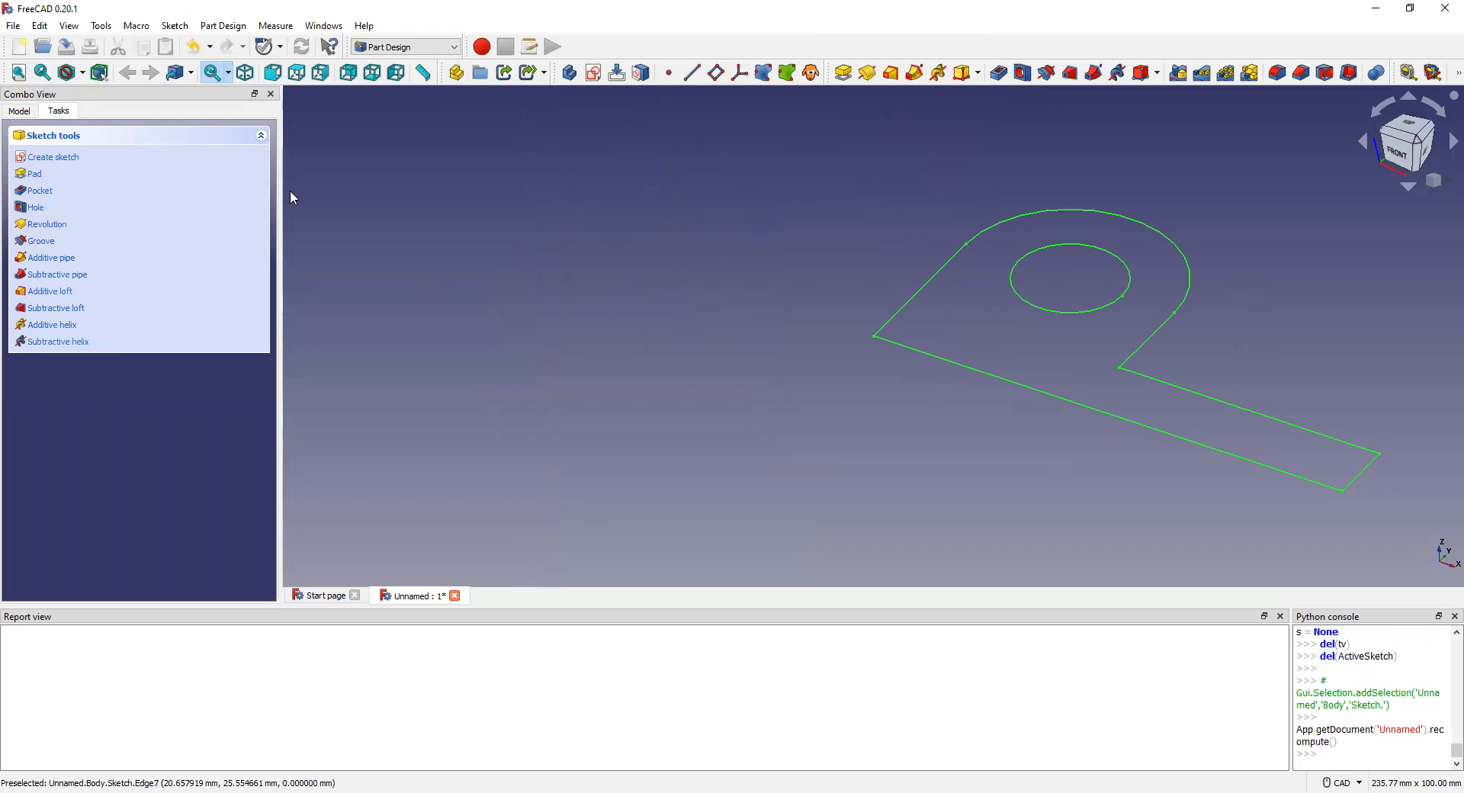
Step: Pad the bracket sketch to a length of 44 mm
left_click(42, 182)
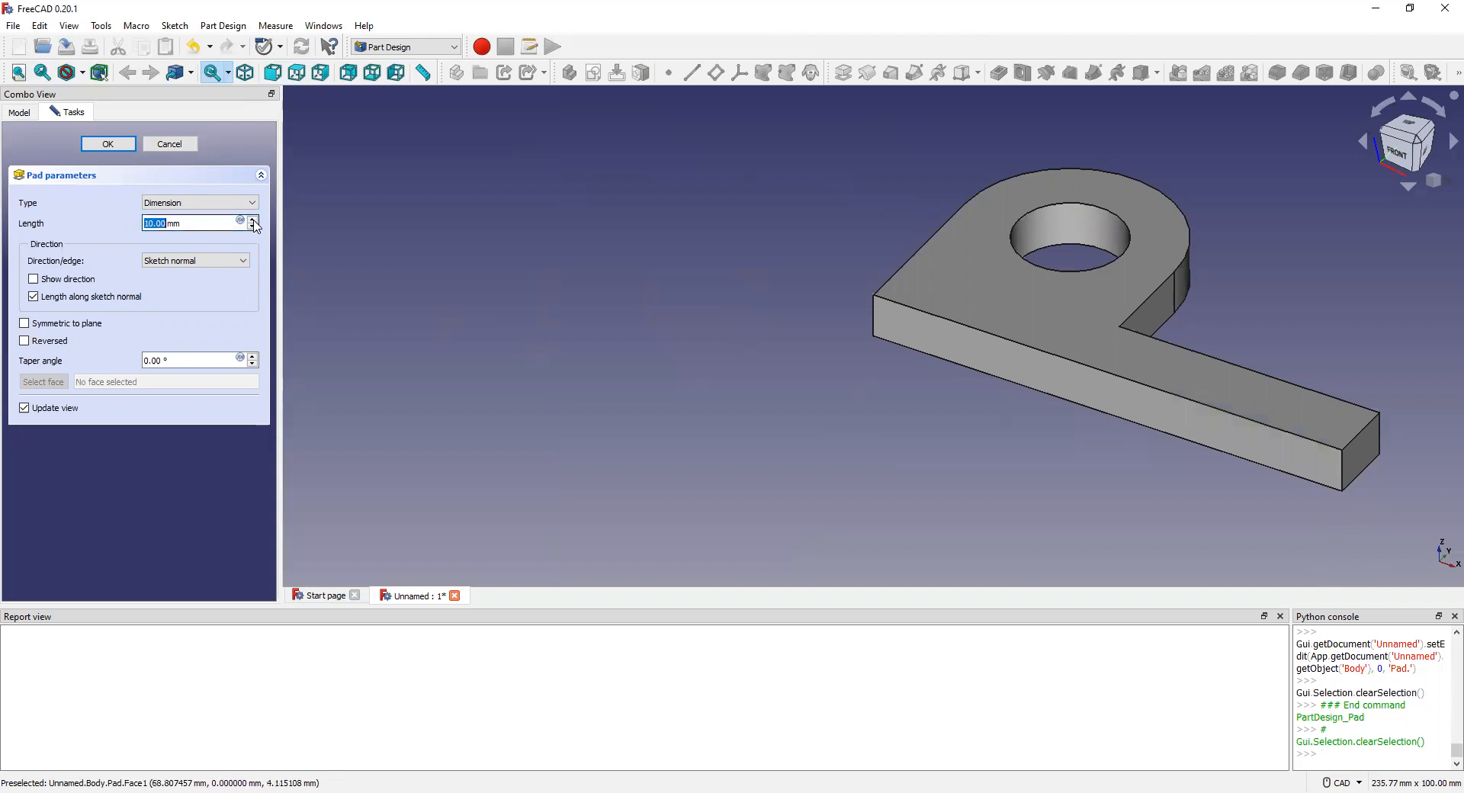
scroll(254, 223, "up", 10)
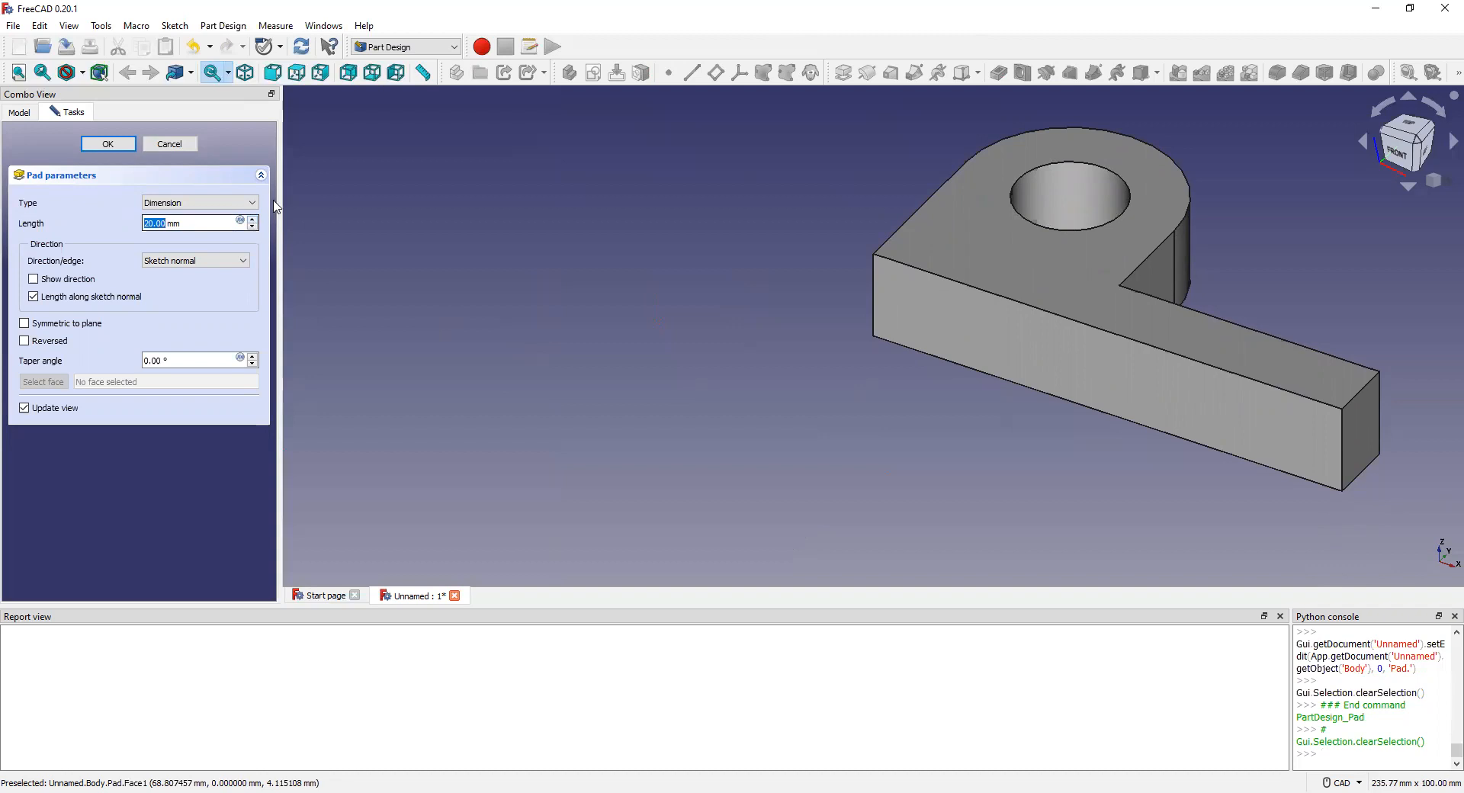
left_click(252, 219)
left_click(252, 219)
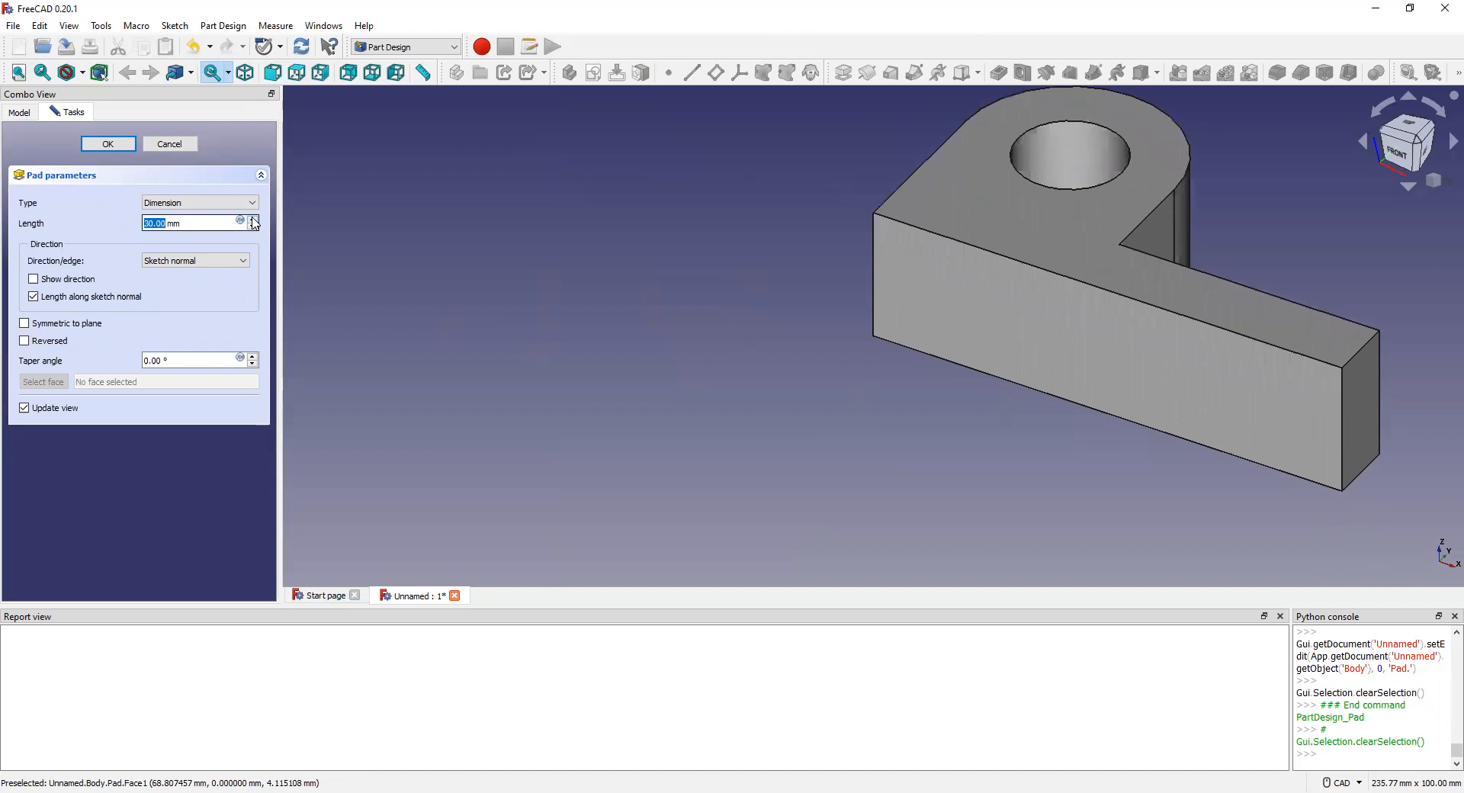
left_click(167, 222)
key("shift+End")
type("34")
key("BackSpace")
key("BackSpace")
key("BackSpace")
key("BackSpace")
key("BackSpace")
key("BackSpace")
key("BackSpace")
type("44")
key("Return")
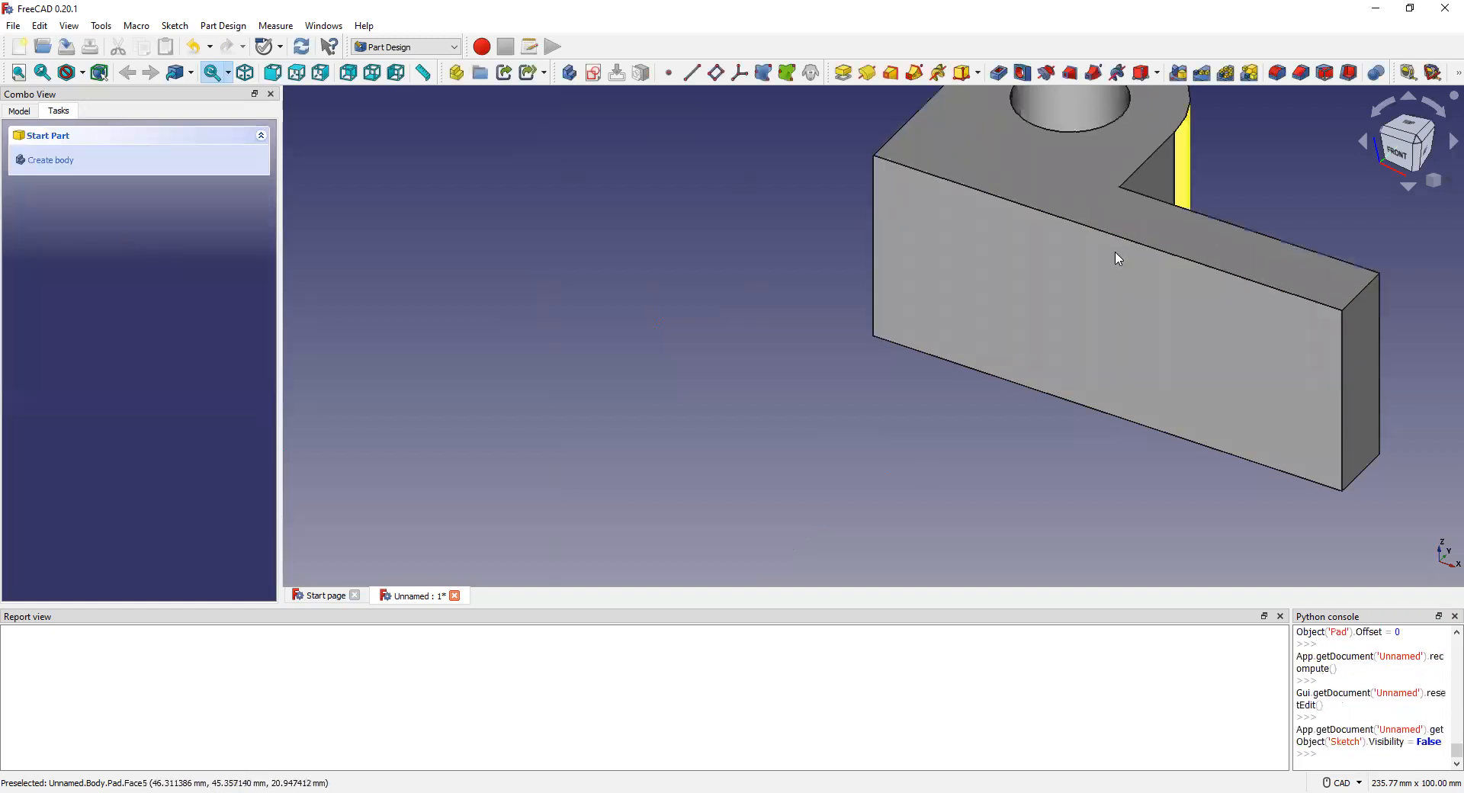
Step: Switch to the top view, reposition the part, and select the long arm's top face
scroll(1128, 229, "down", 4)
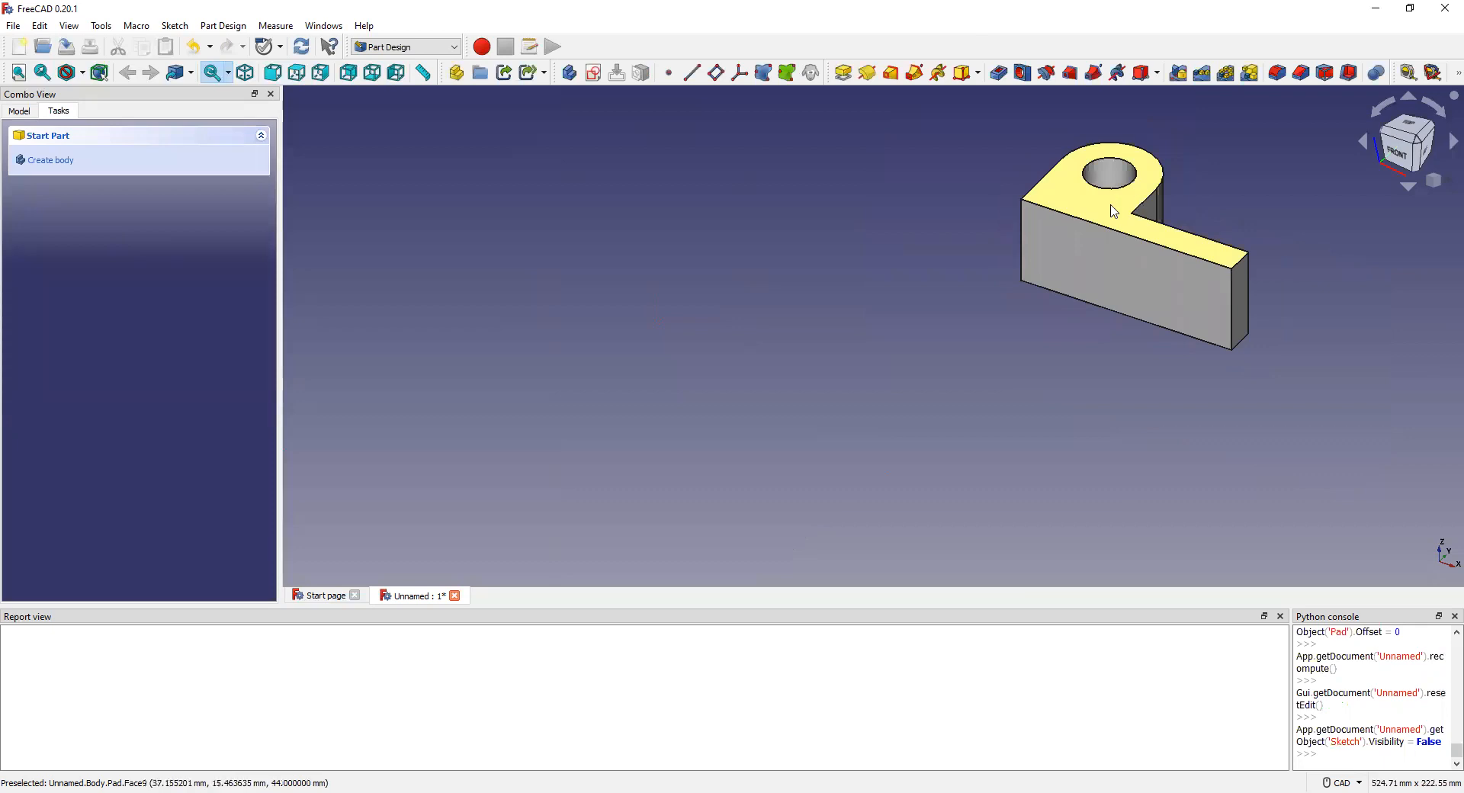
left_click(1136, 195)
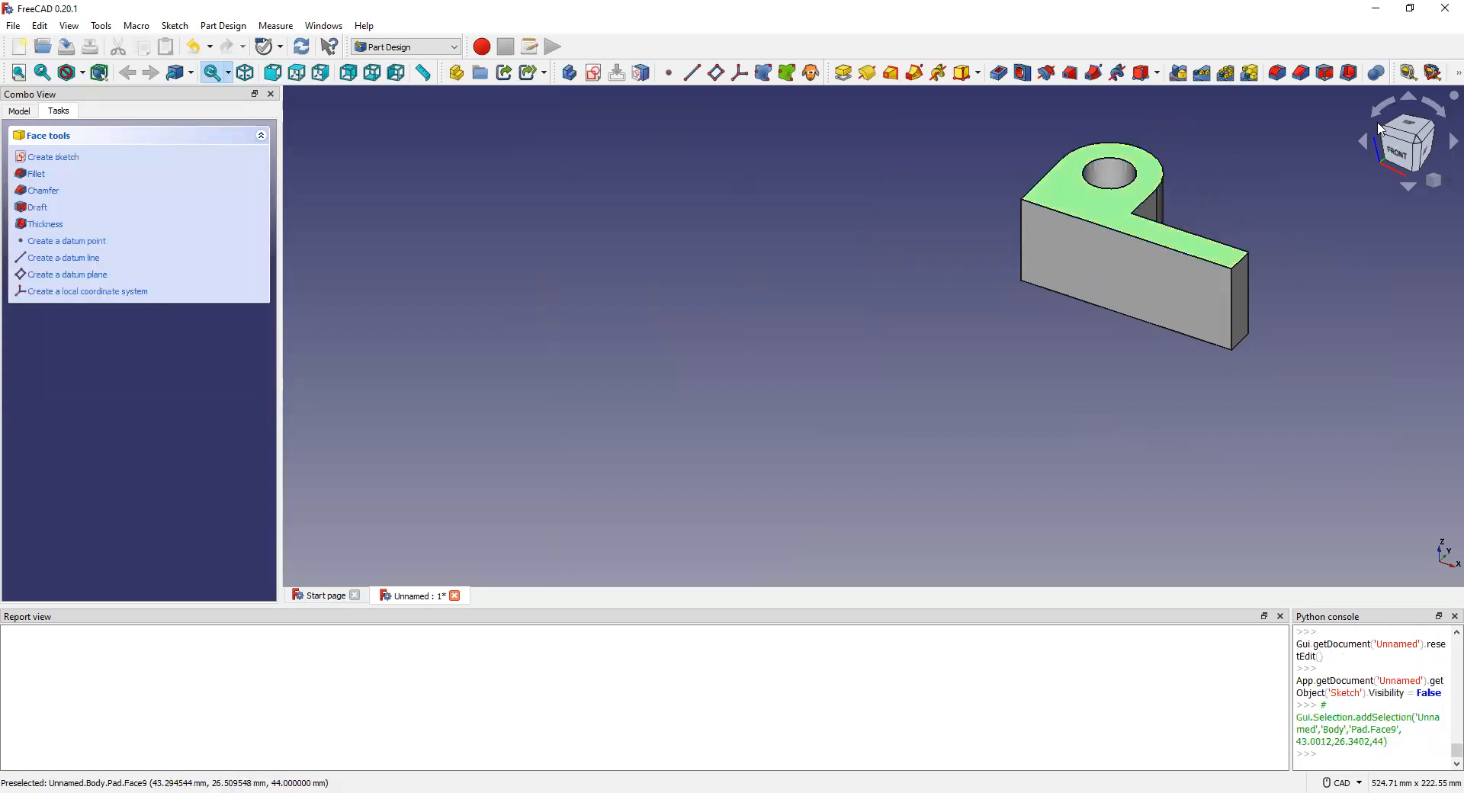
left_click(1420, 128)
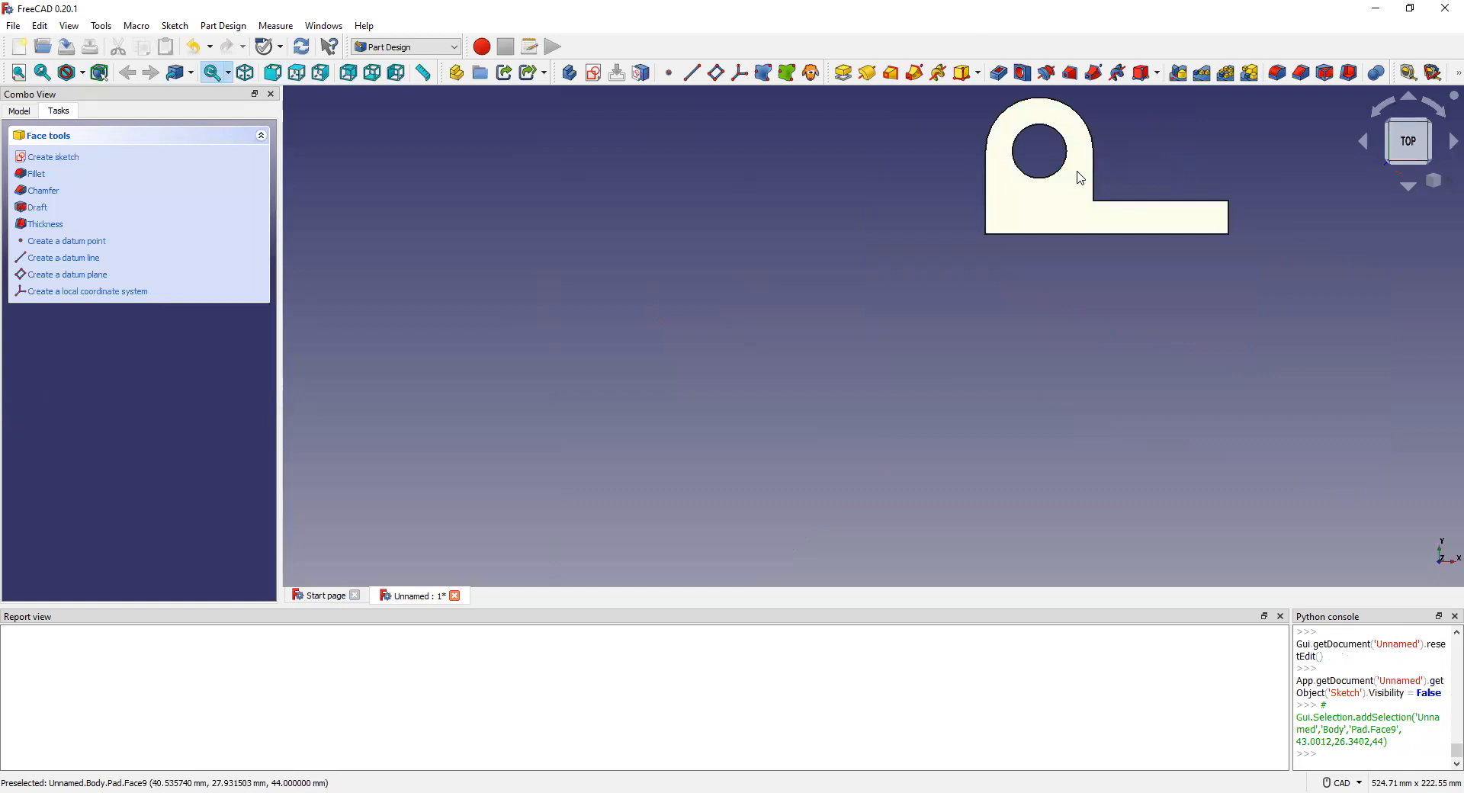
middle_click_drag(1081, 178, 856, 295)
scroll(842, 328, "up", 3)
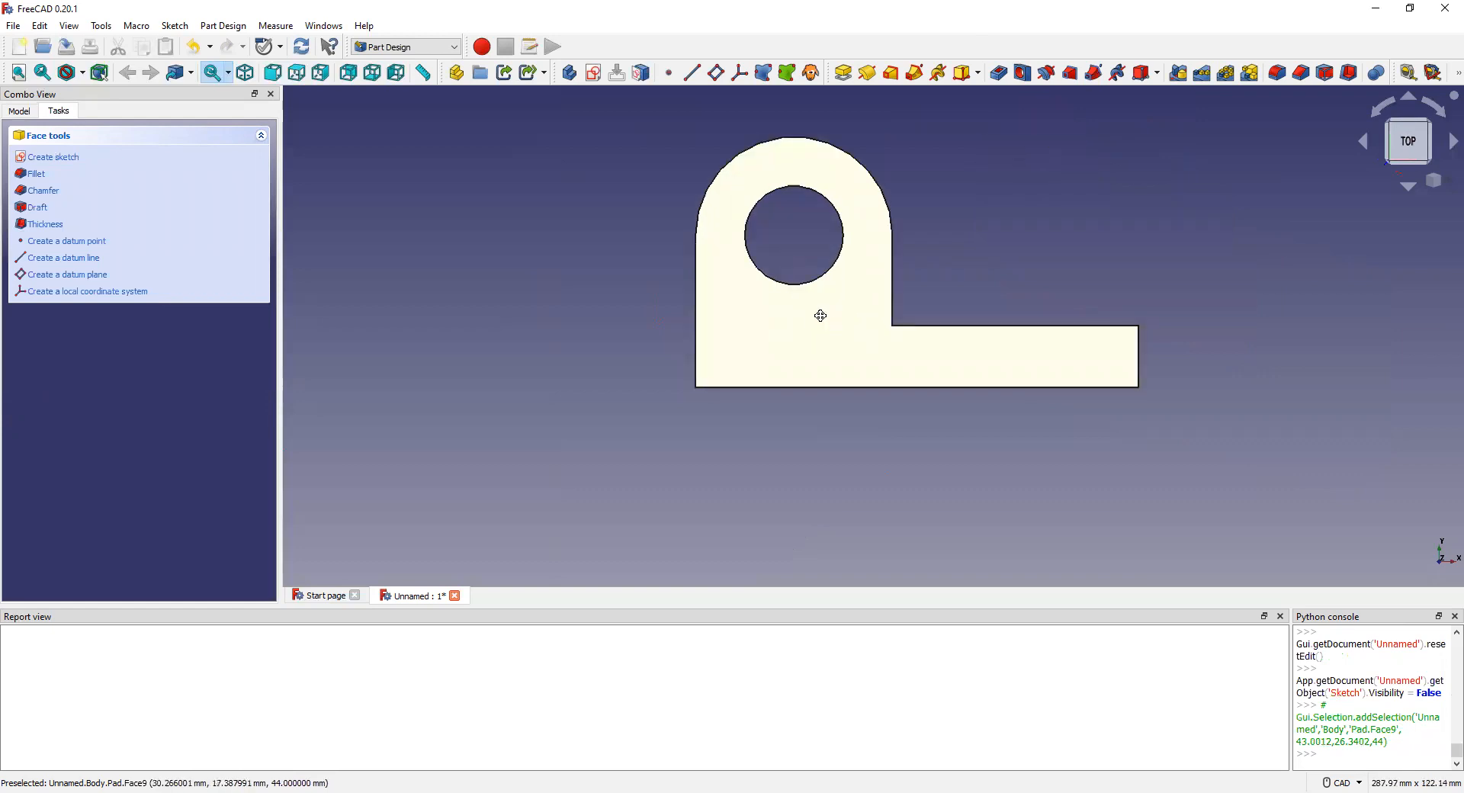
middle_click_drag(821, 315, 788, 317)
middle_click_drag(766, 365, 758, 346)
middle_click_drag(817, 255, 814, 261)
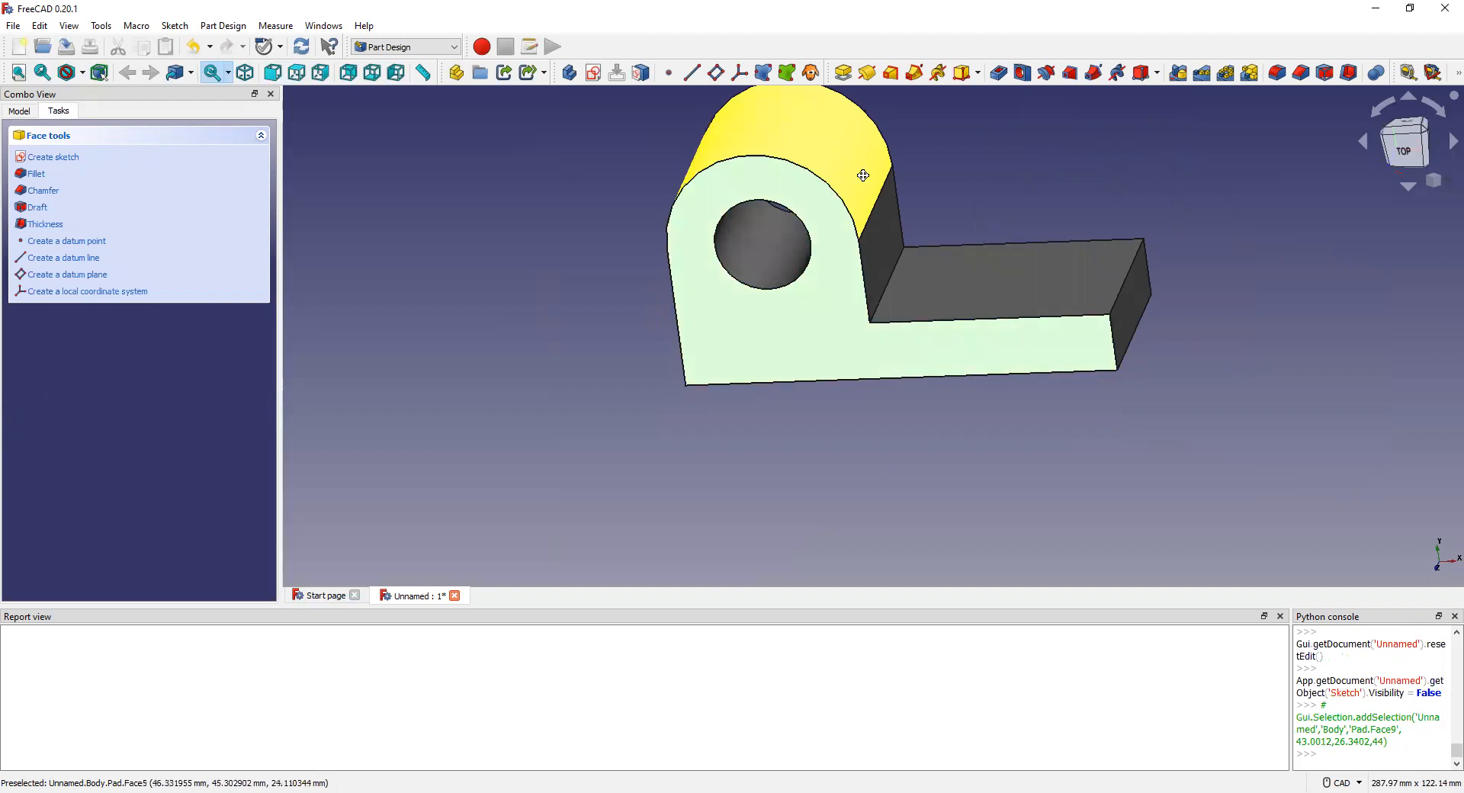
middle_click_drag(859, 176, 798, 219)
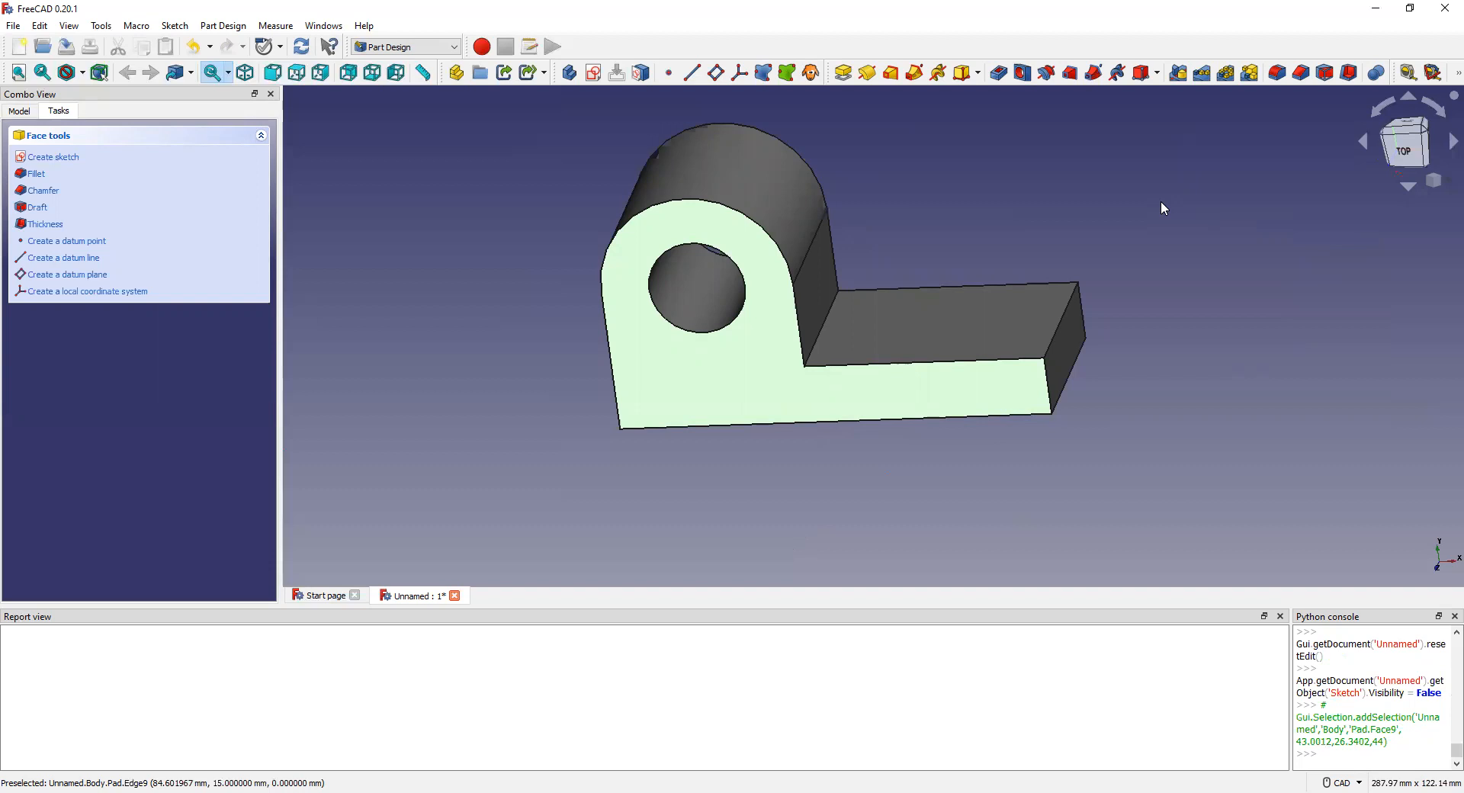
left_click(955, 321)
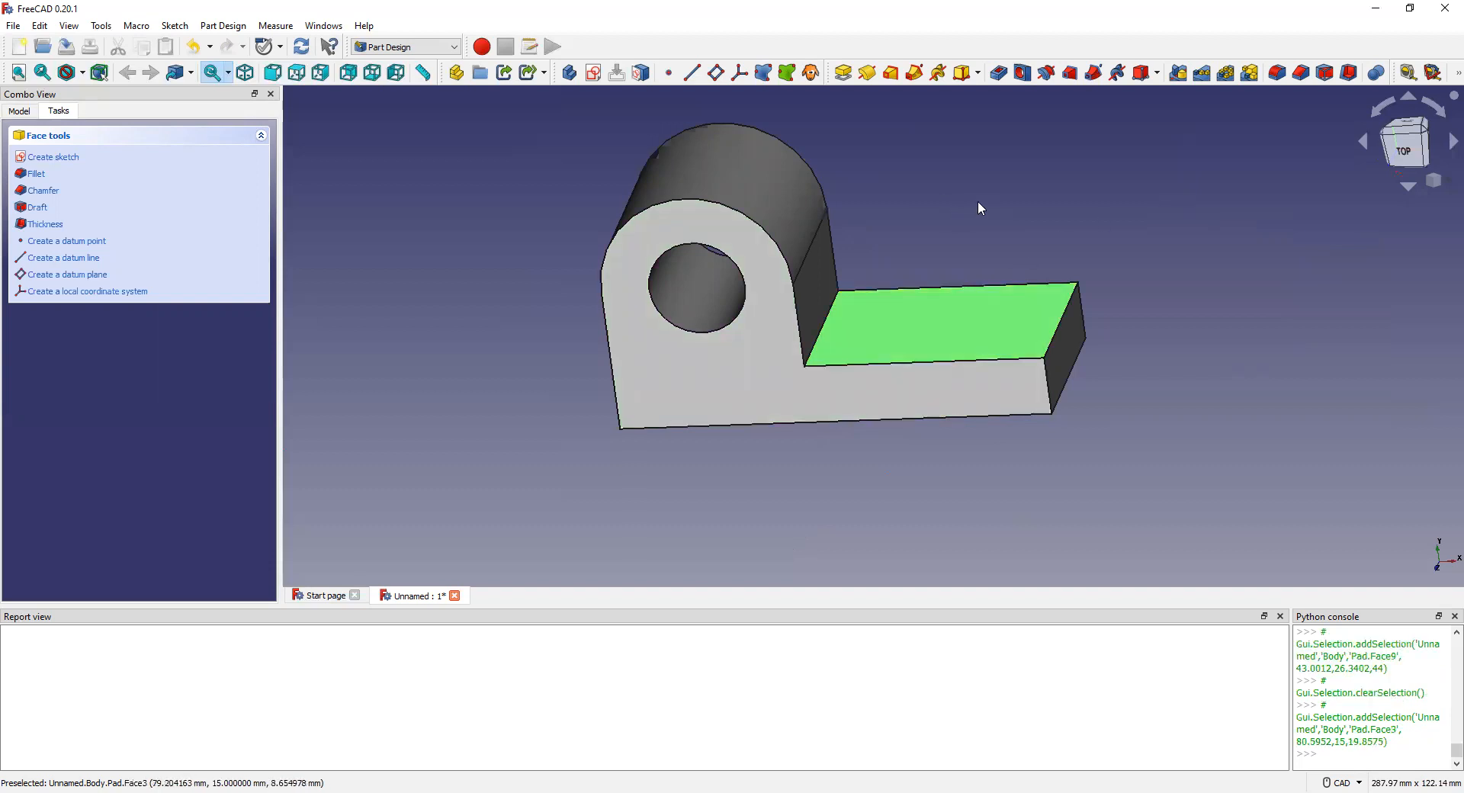
Step: Add a datum plane on the long arm's top face and start a new sketch on it
left_click(82, 275)
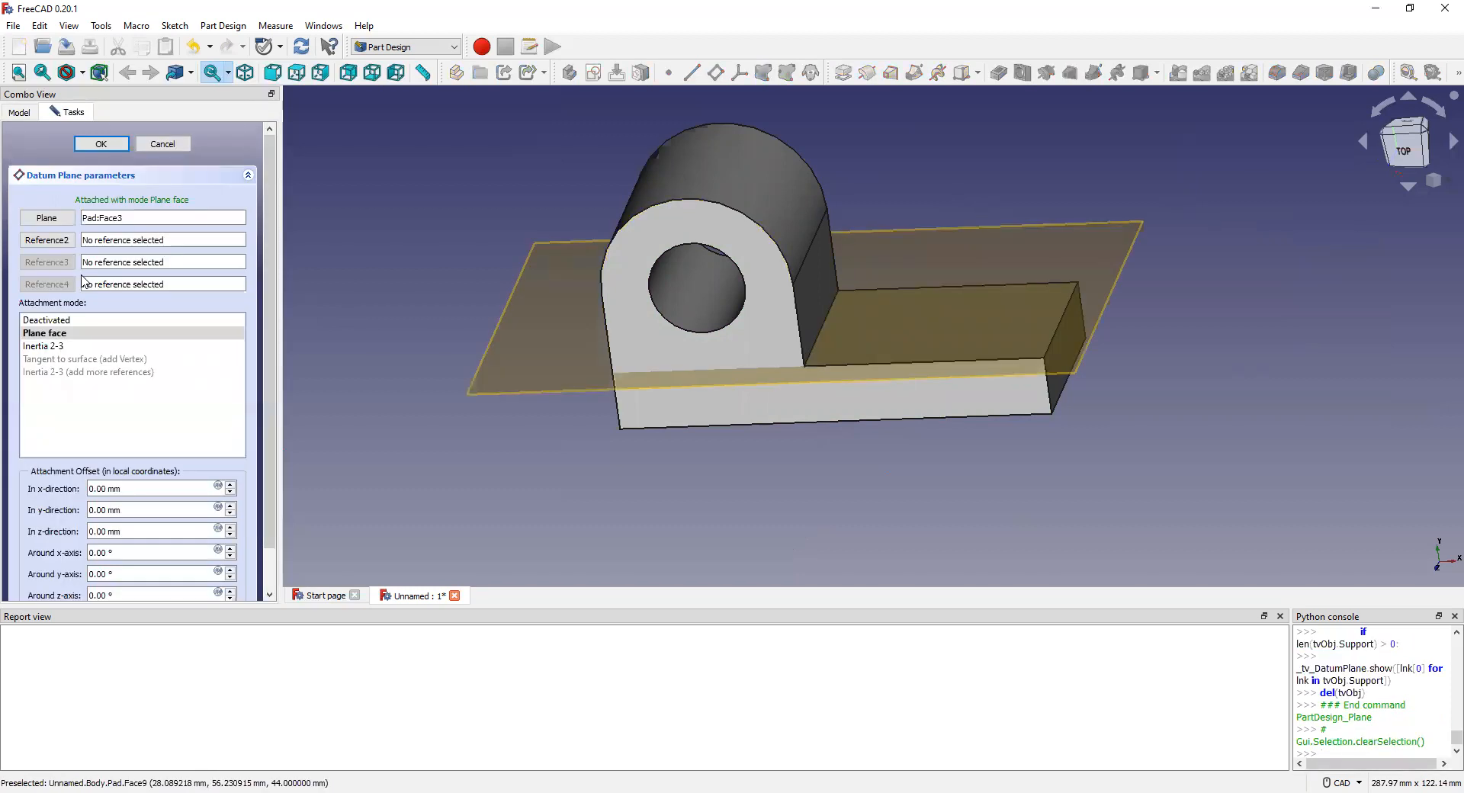
left_click(986, 302)
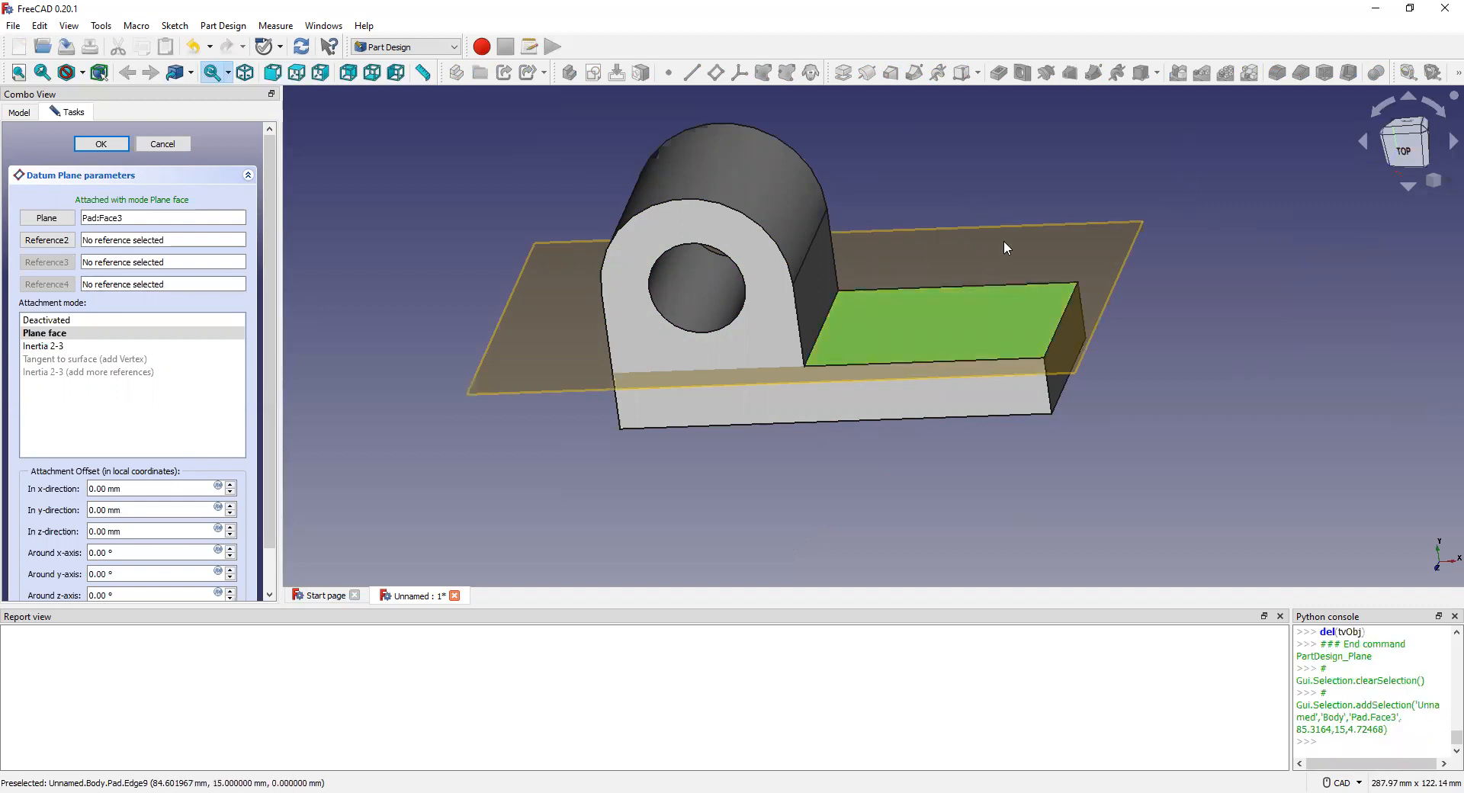
left_click(101, 145)
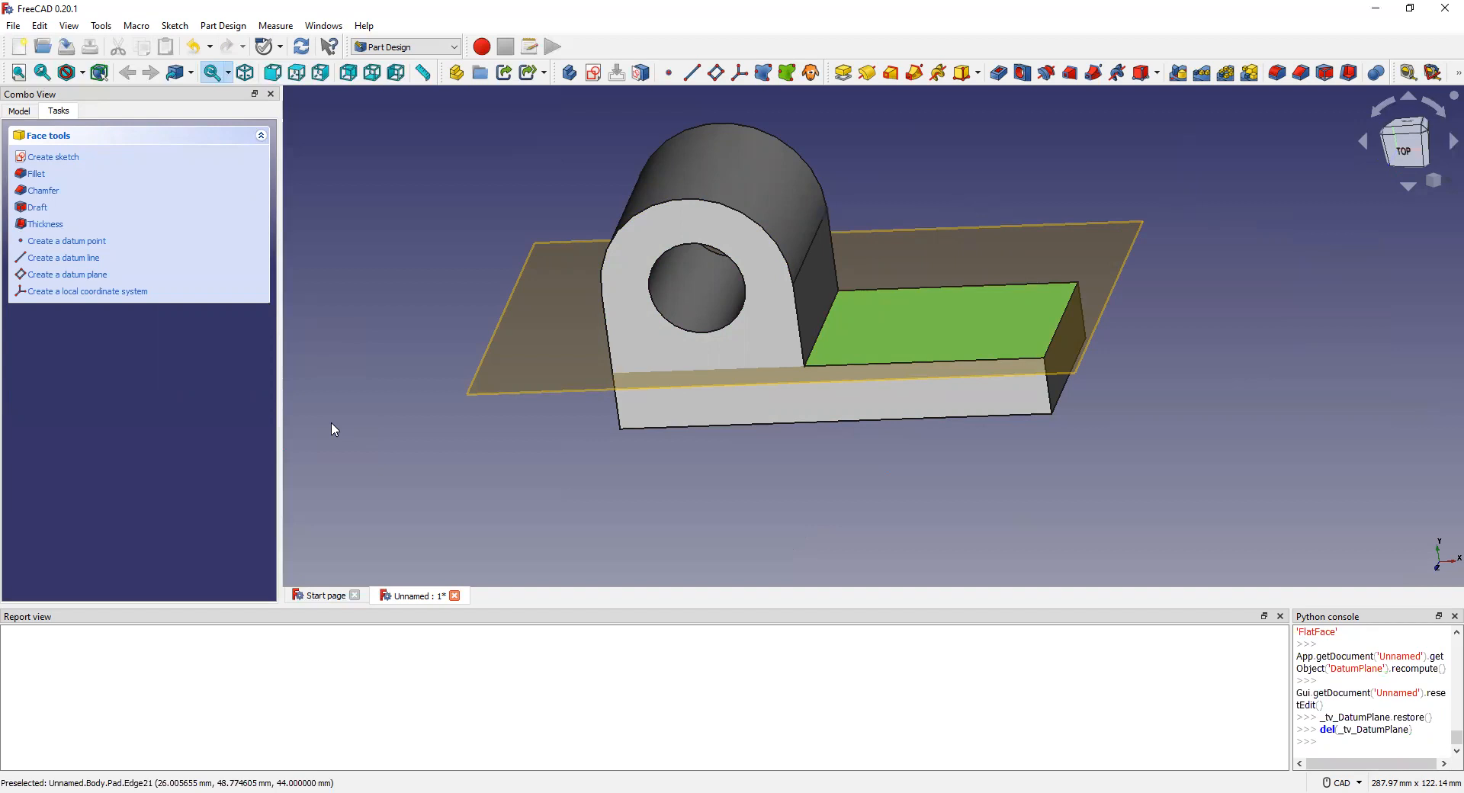
left_click(53, 157)
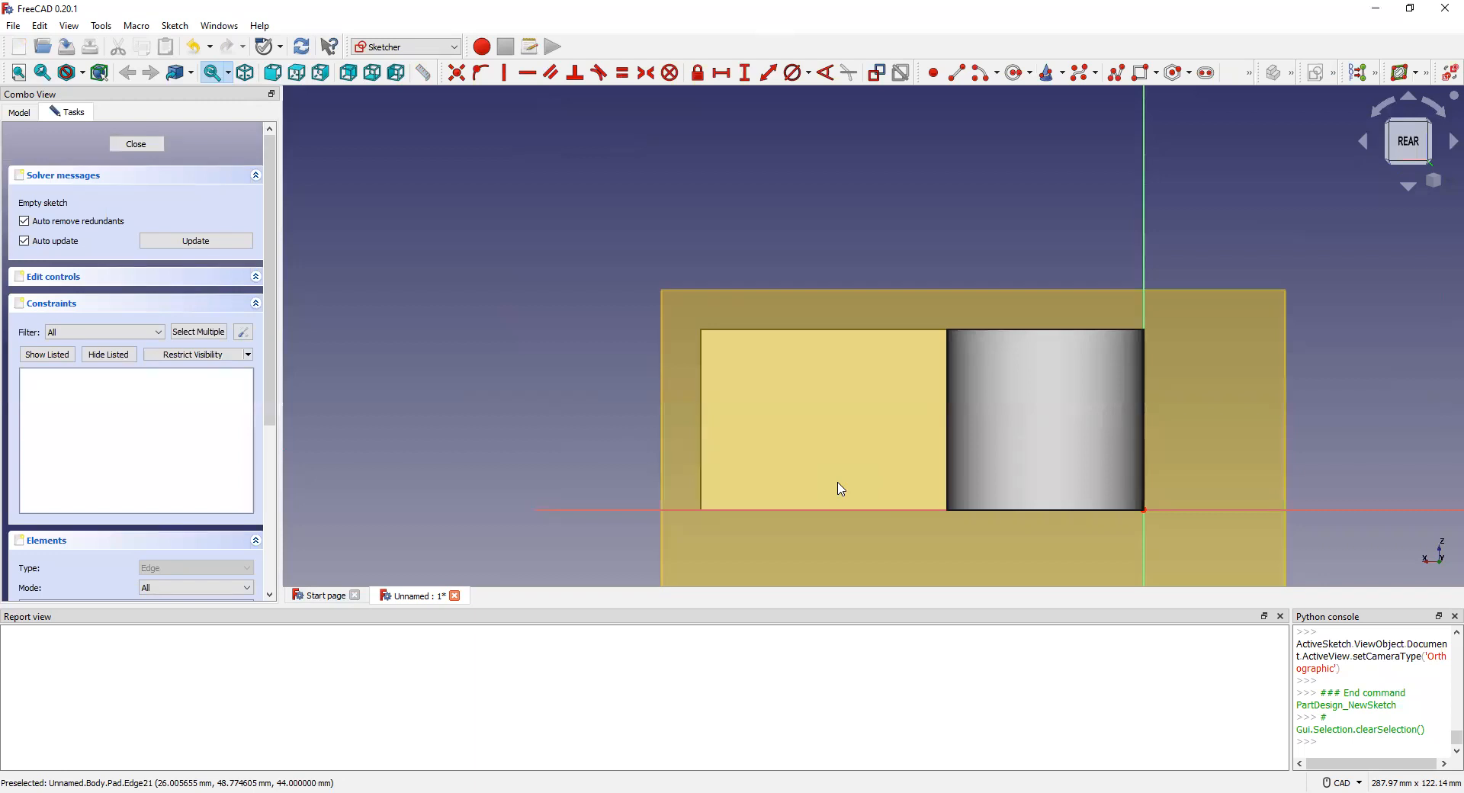
Step: Draw two horizontal lines, one above the other
left_click(958, 72)
left_click(749, 443)
left_click(877, 442)
left_click(748, 377)
left_click(871, 381)
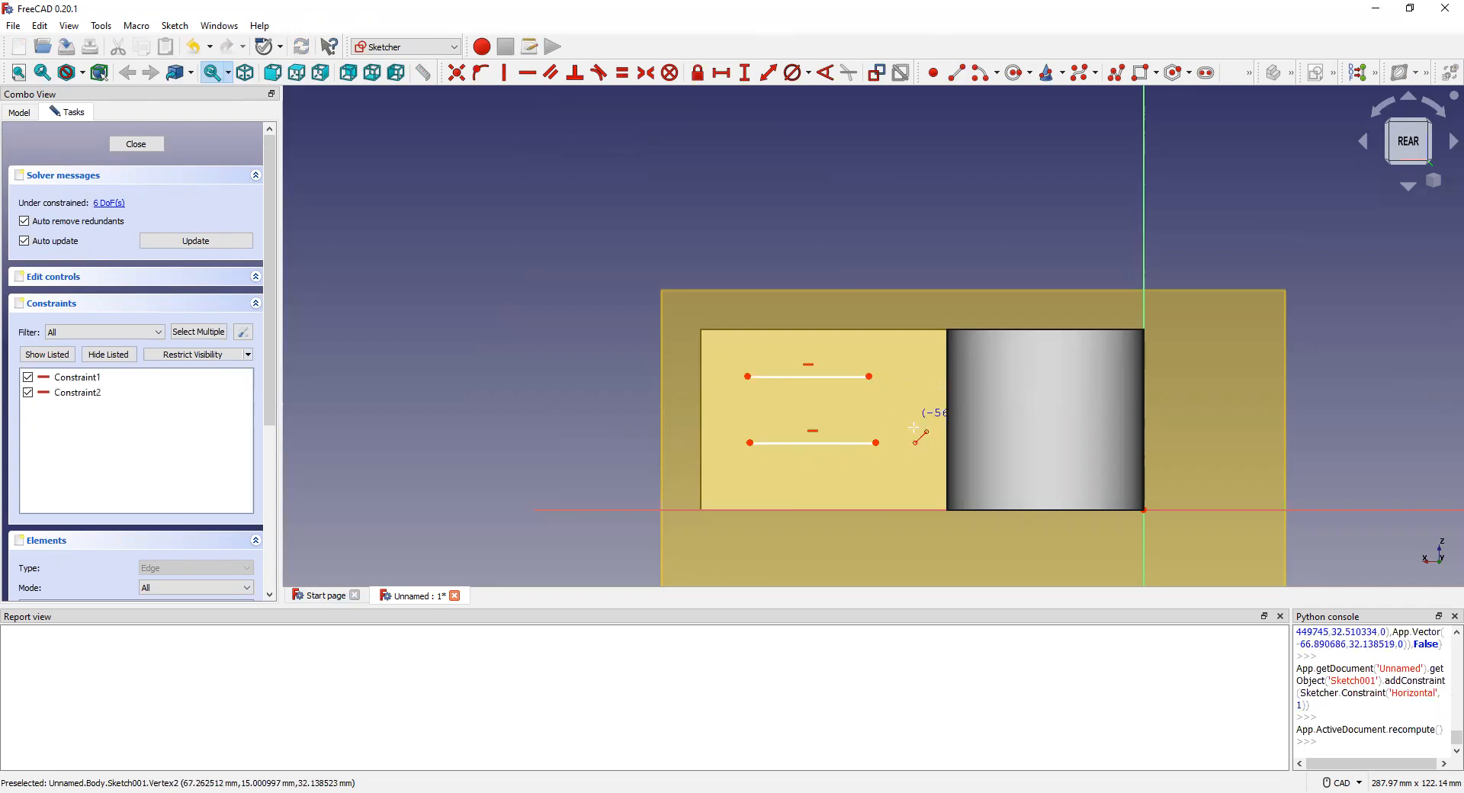
Step: Add a rounded arc spanning the left ends and another spanning the right ends of the lines
left_click(982, 73)
left_click(736, 410)
left_click(727, 431)
left_click(721, 383)
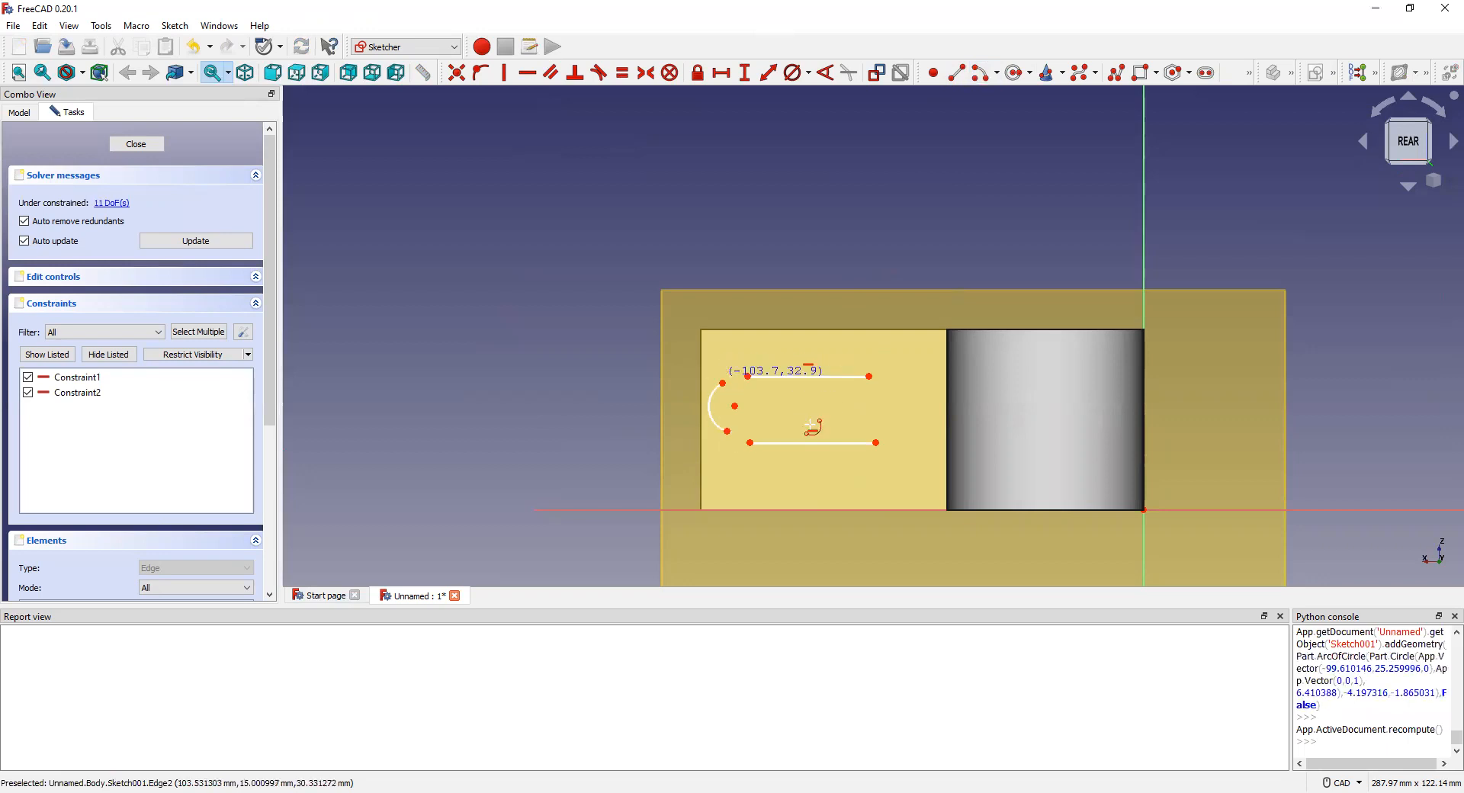
left_click(883, 408)
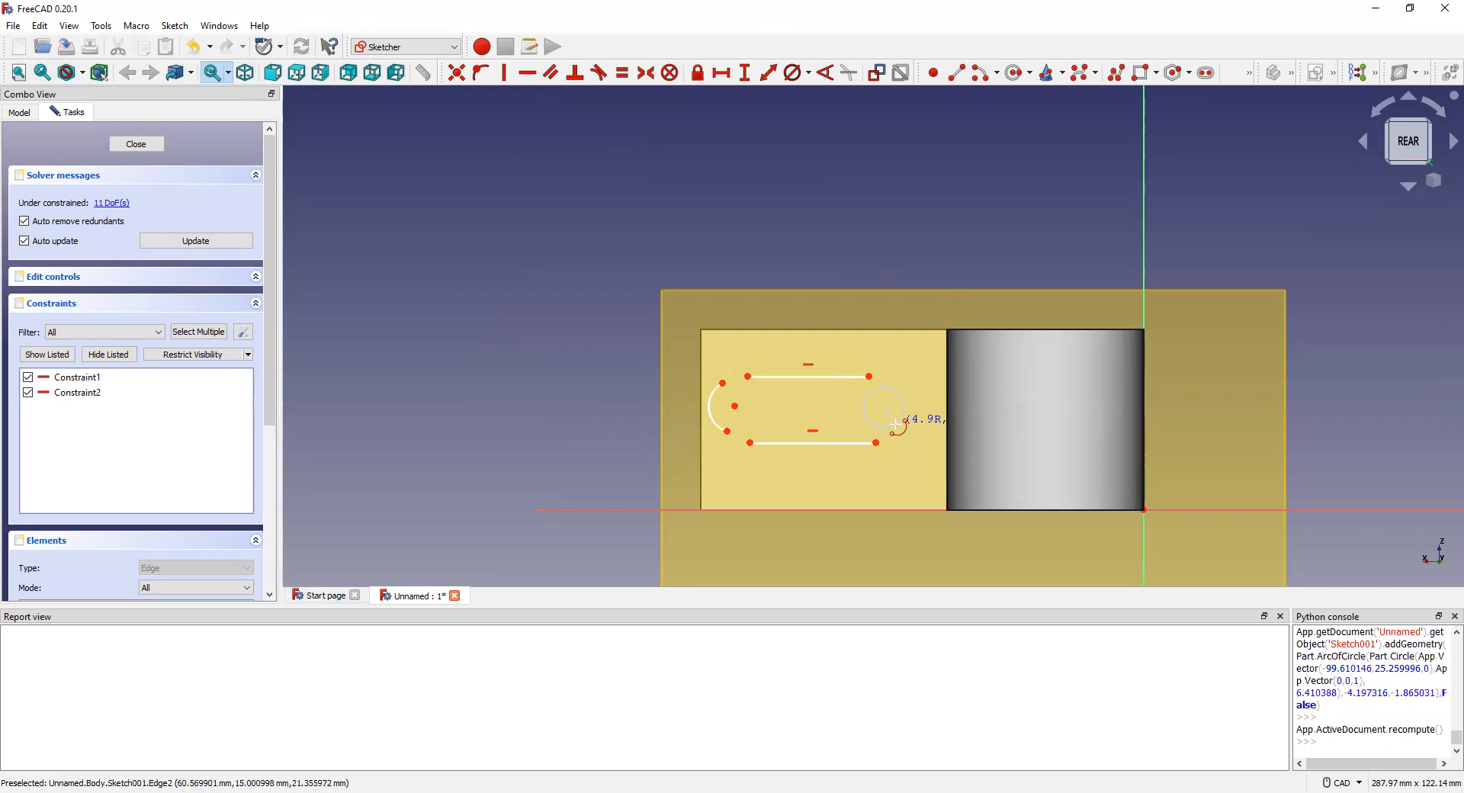
left_click(895, 433)
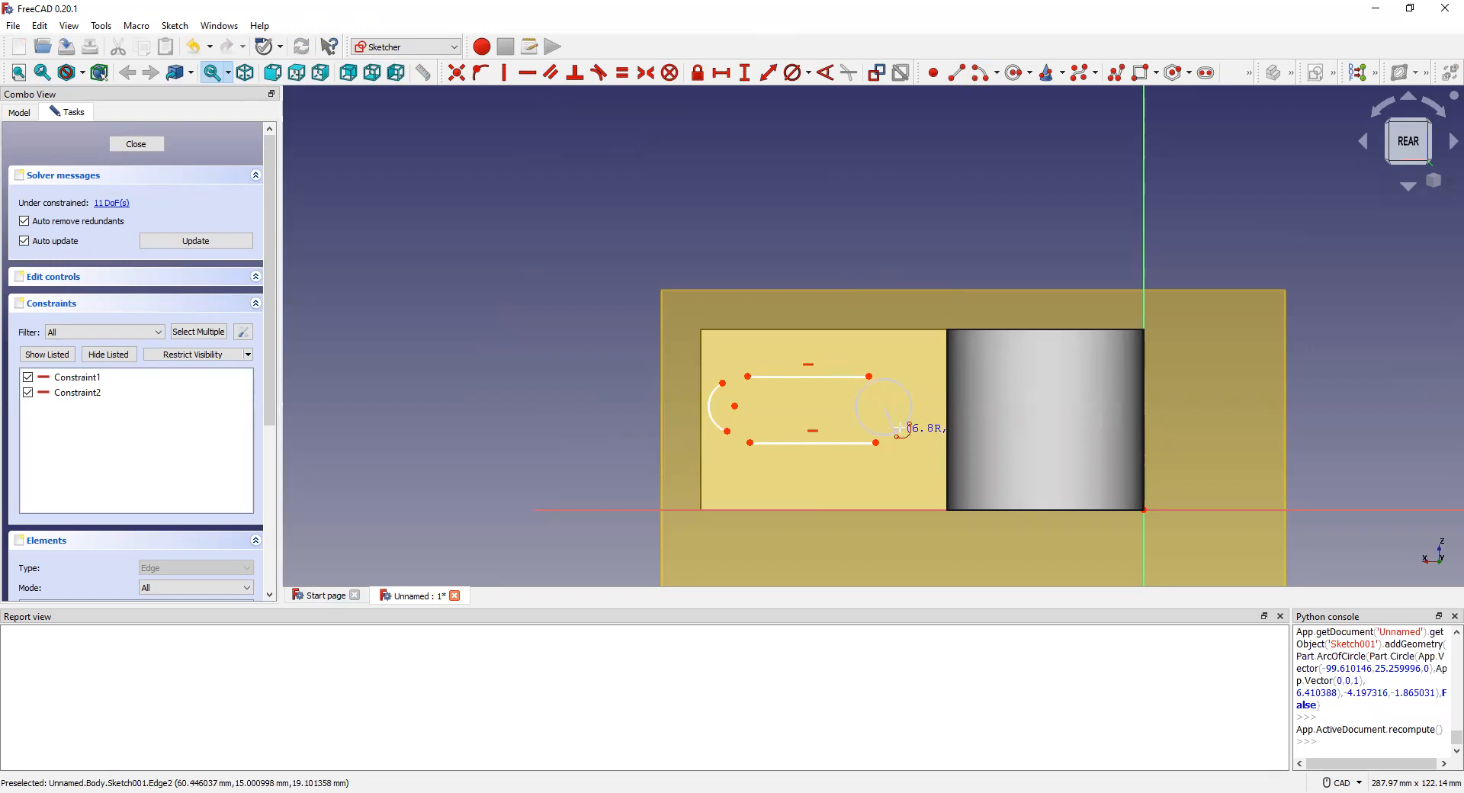
left_click(889, 379)
scroll(857, 453, "up", 3)
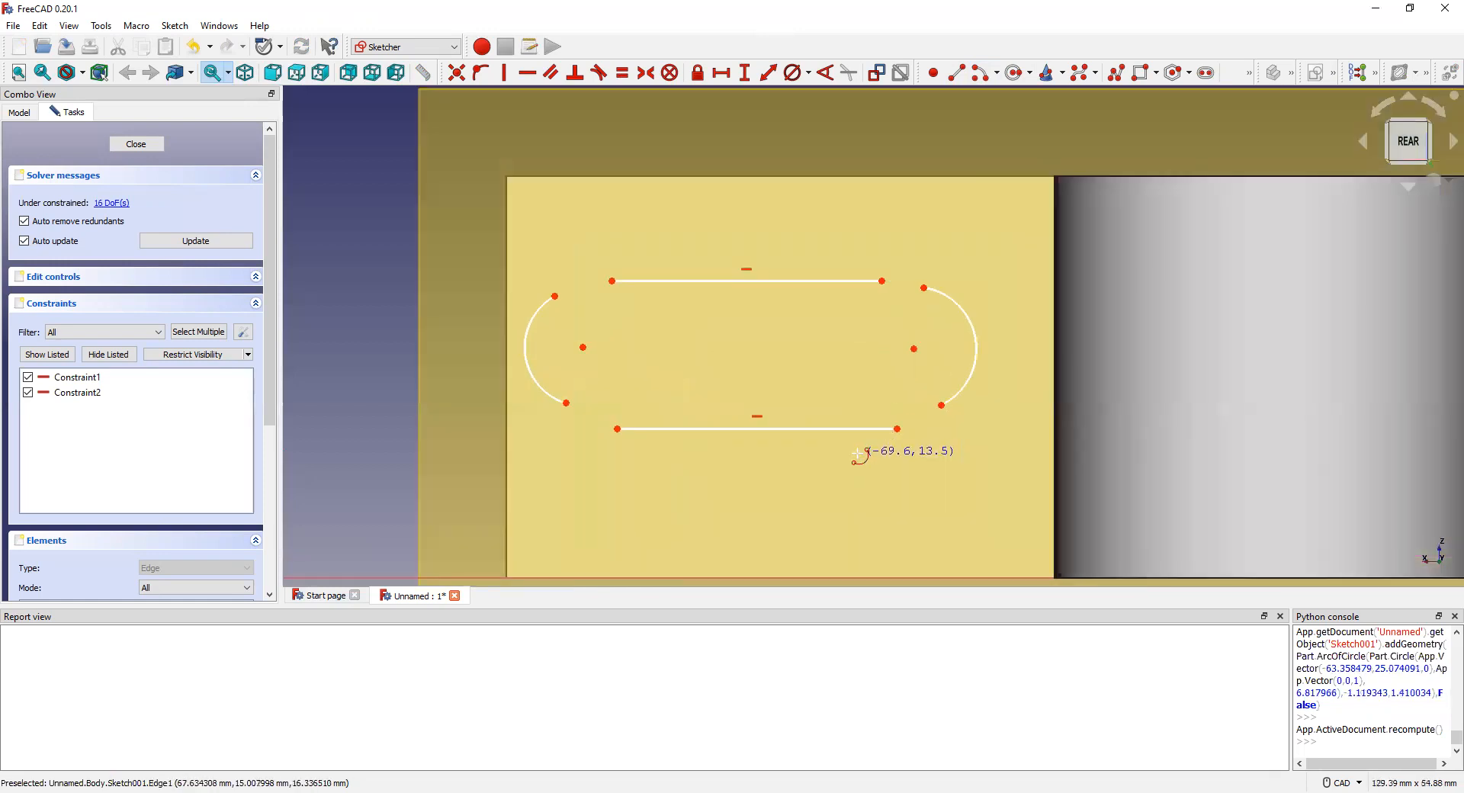
Step: Make the left ends of the top and bottom lines coincident with the left arc's ends
right_click(457, 140)
left_click(555, 297)
left_click(613, 282)
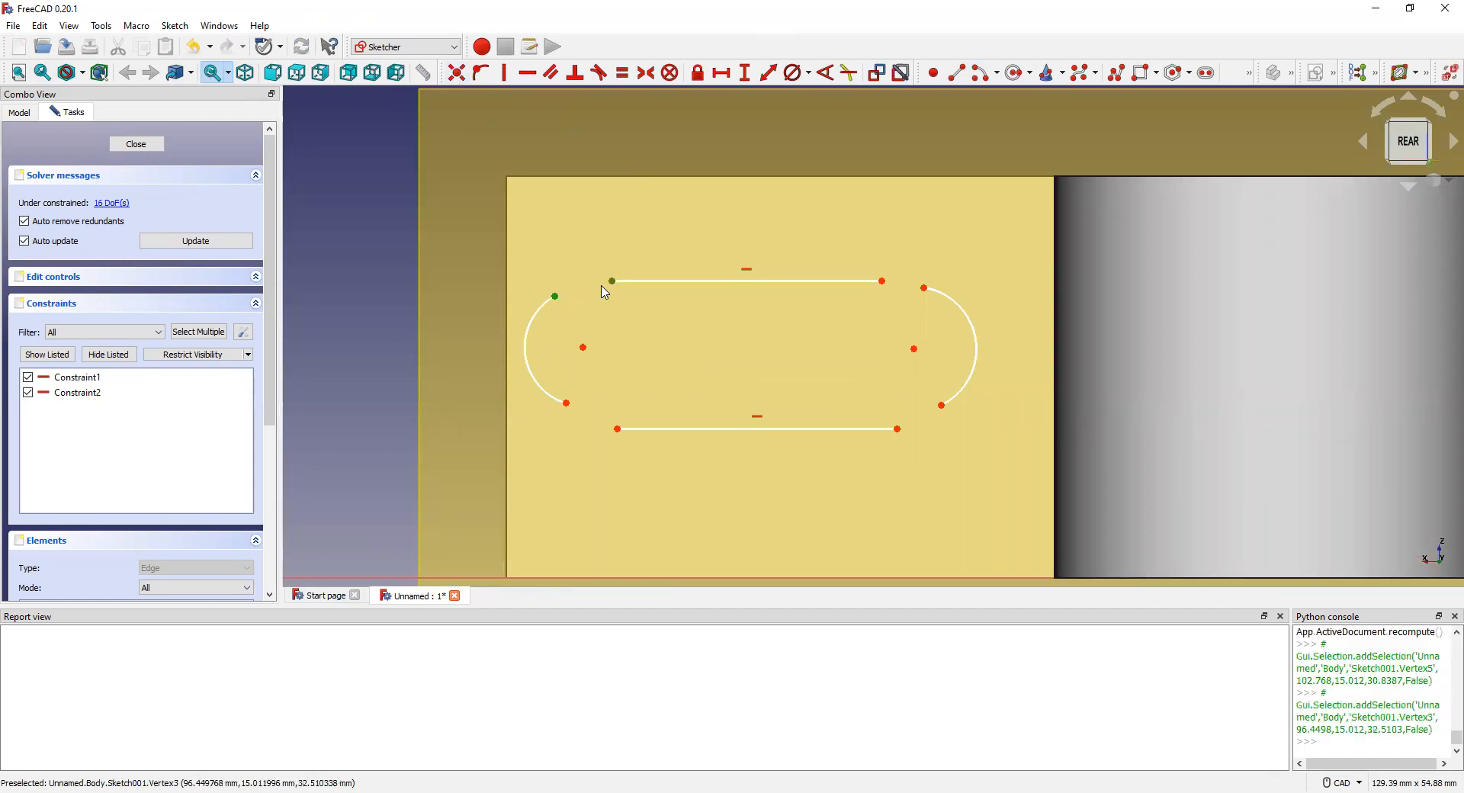
left_click(457, 72)
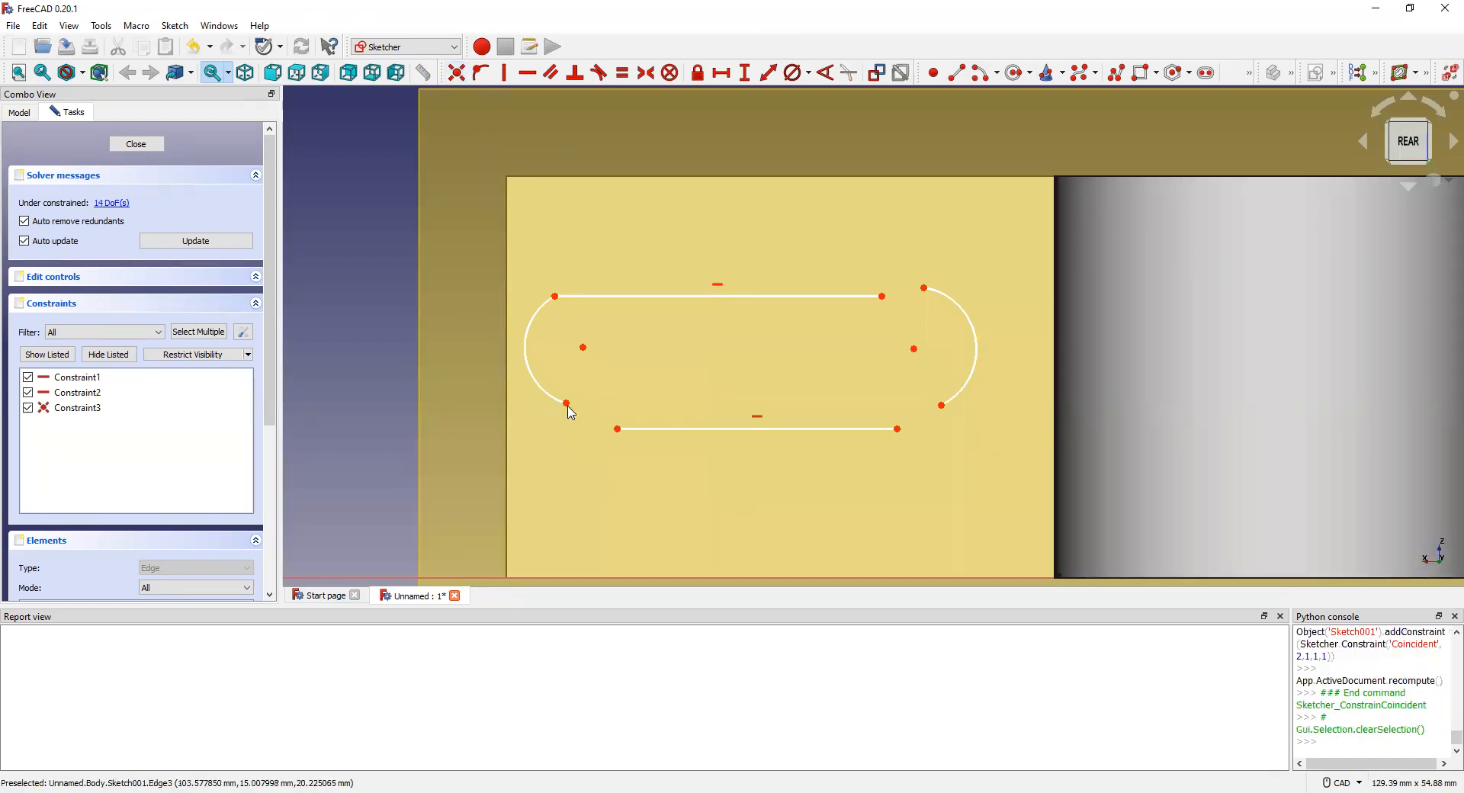
left_click(569, 404)
left_click(618, 429)
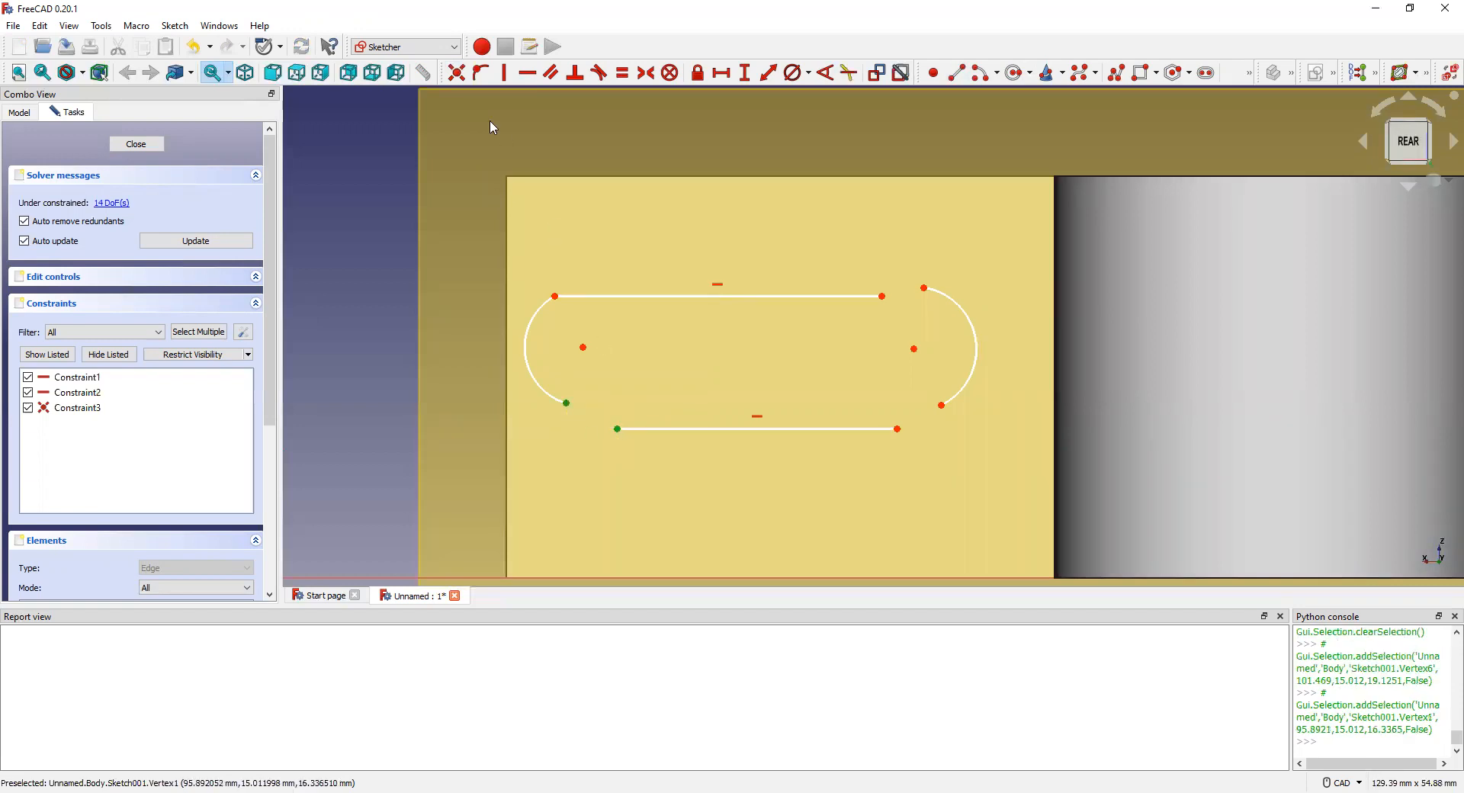
left_click(456, 72)
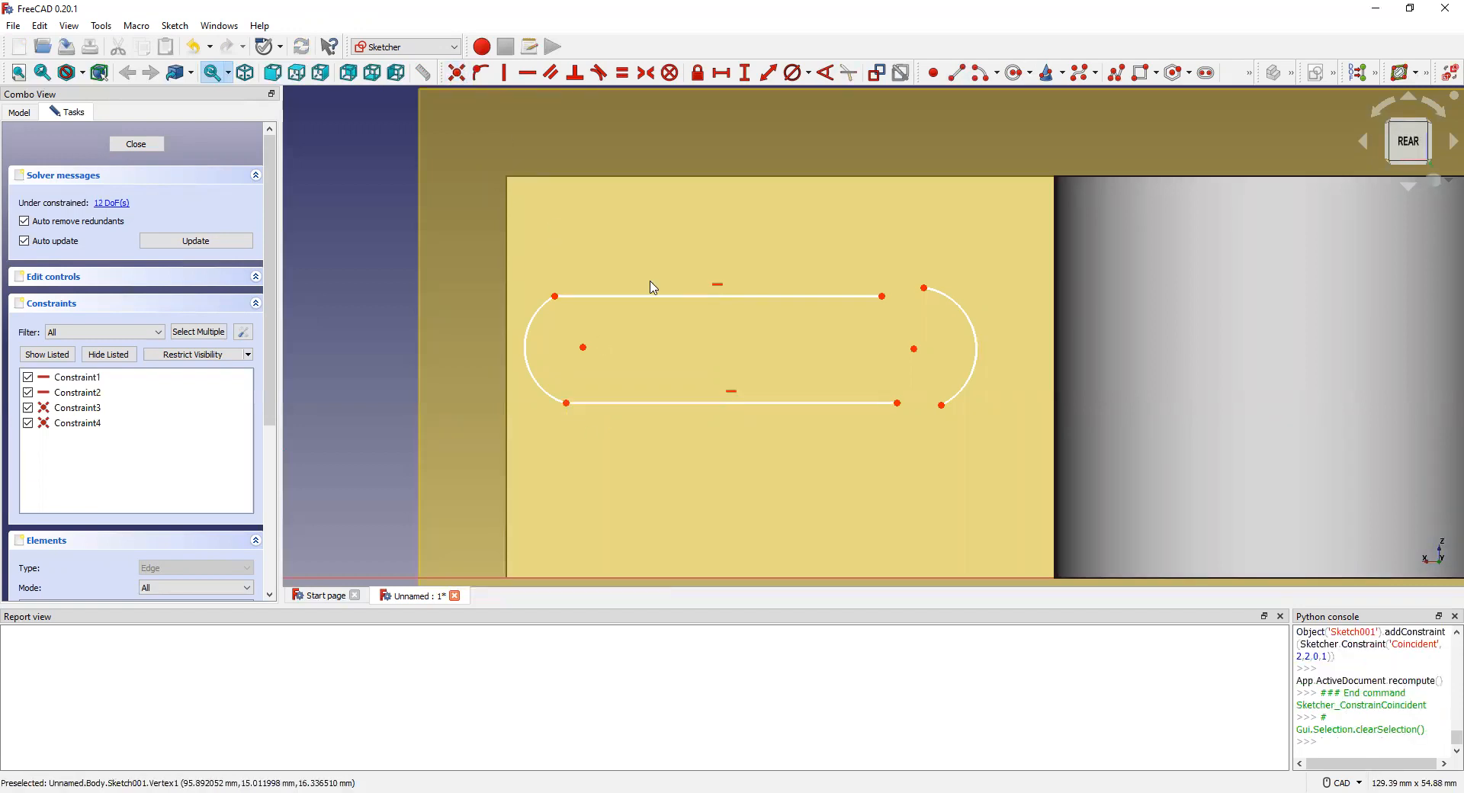
Step: Make the right ends of the top and bottom lines coincident with the right arc's ends
left_click(883, 297)
left_click(924, 289)
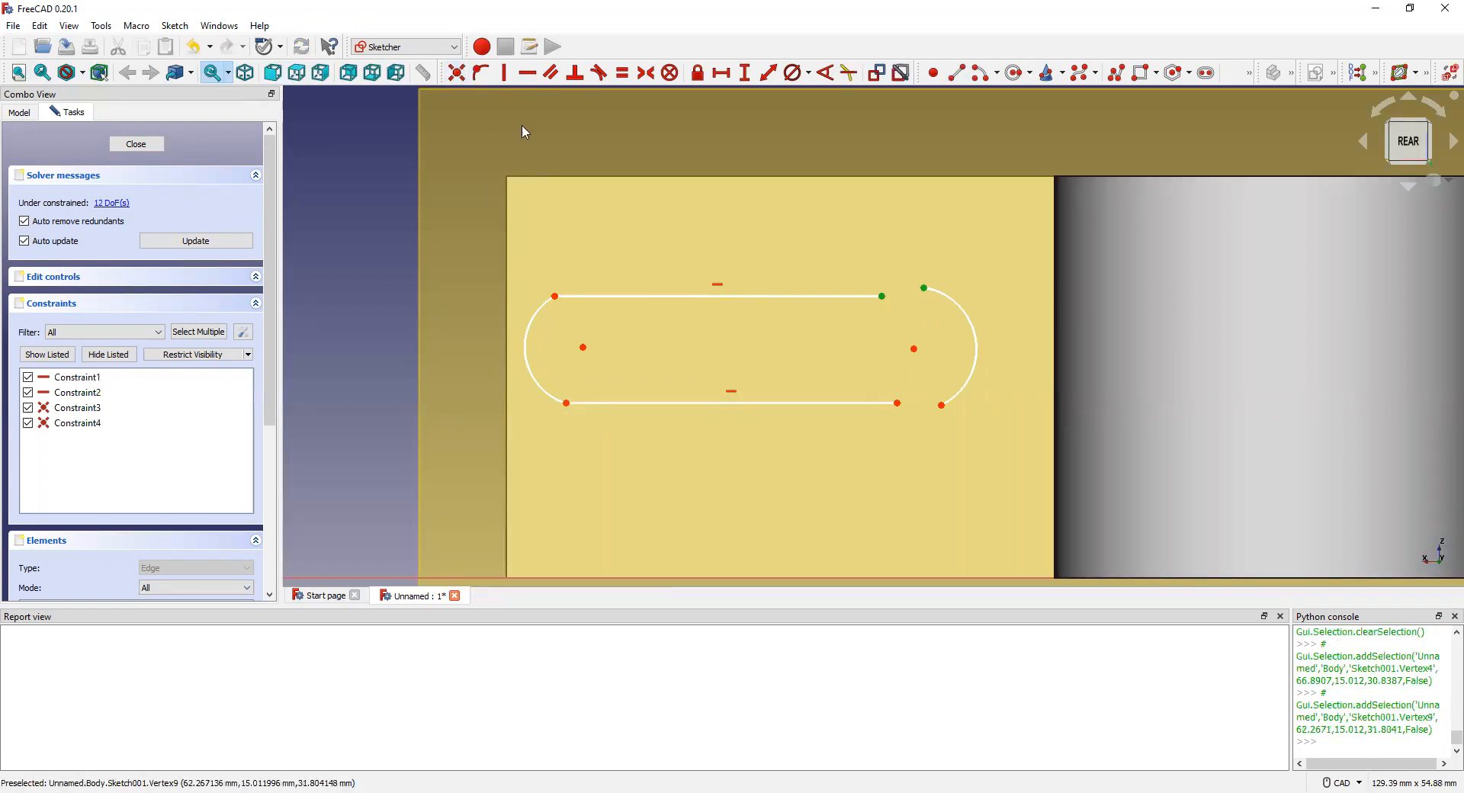
left_click(457, 72)
left_click(897, 403)
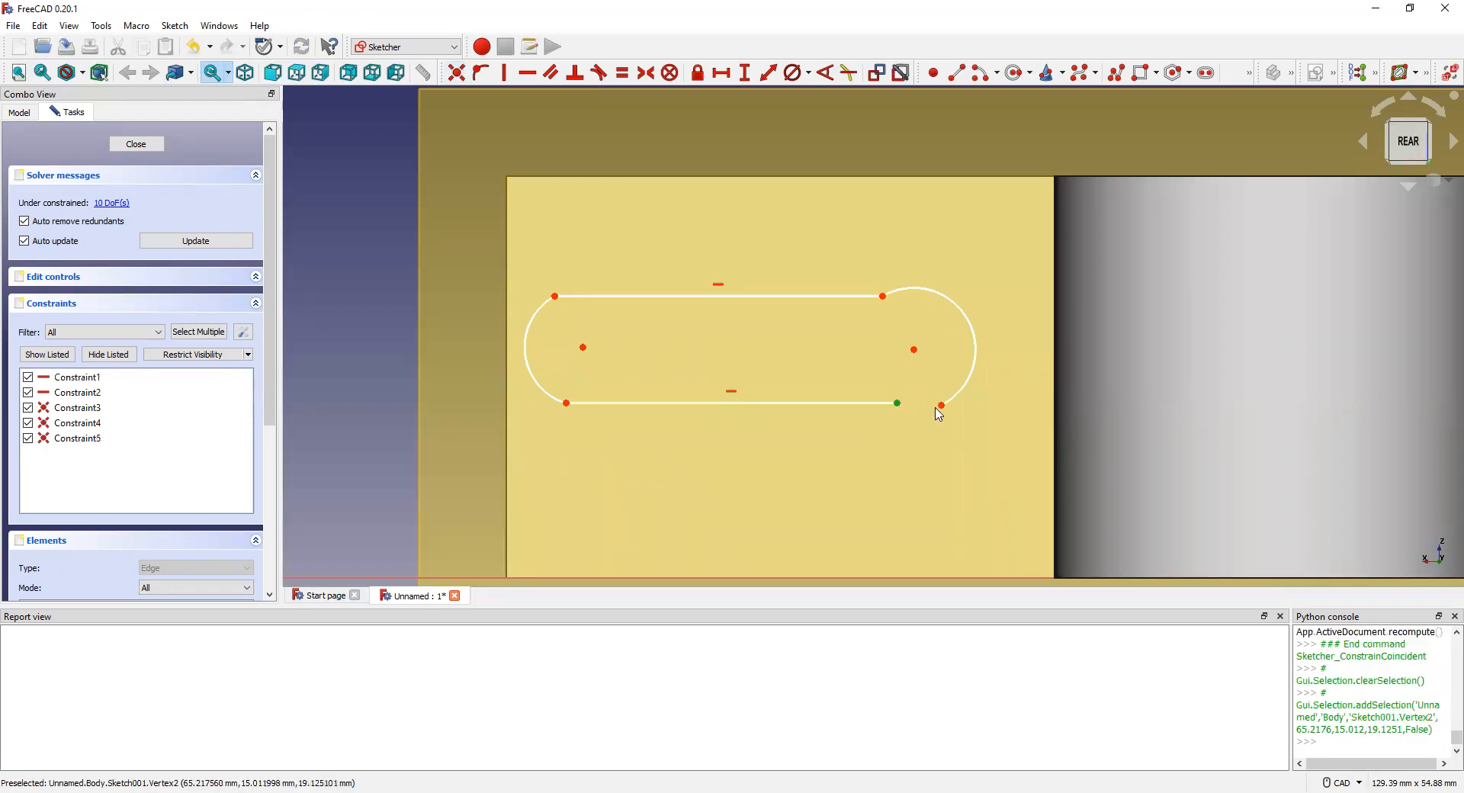
left_click(942, 405)
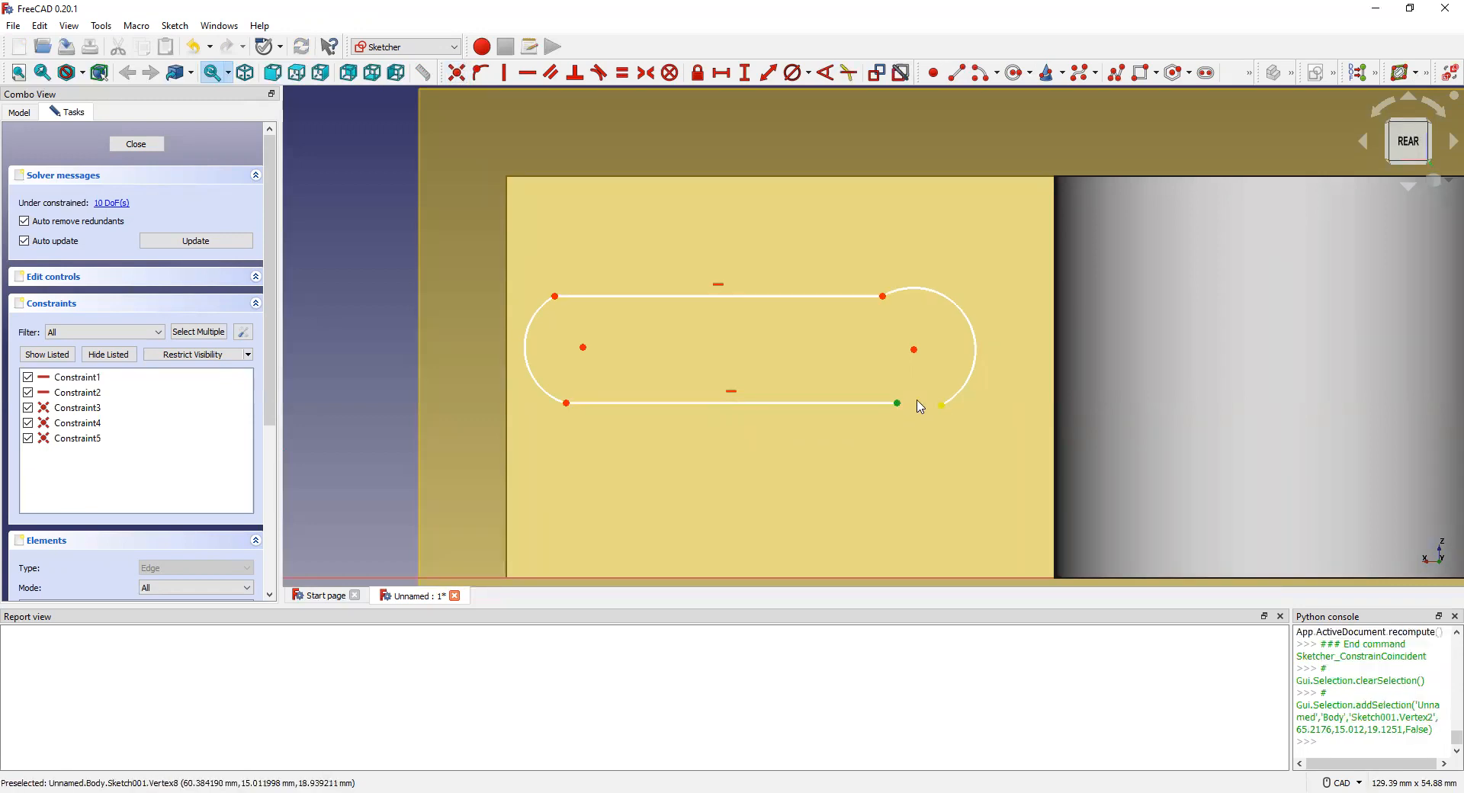
left_click(457, 78)
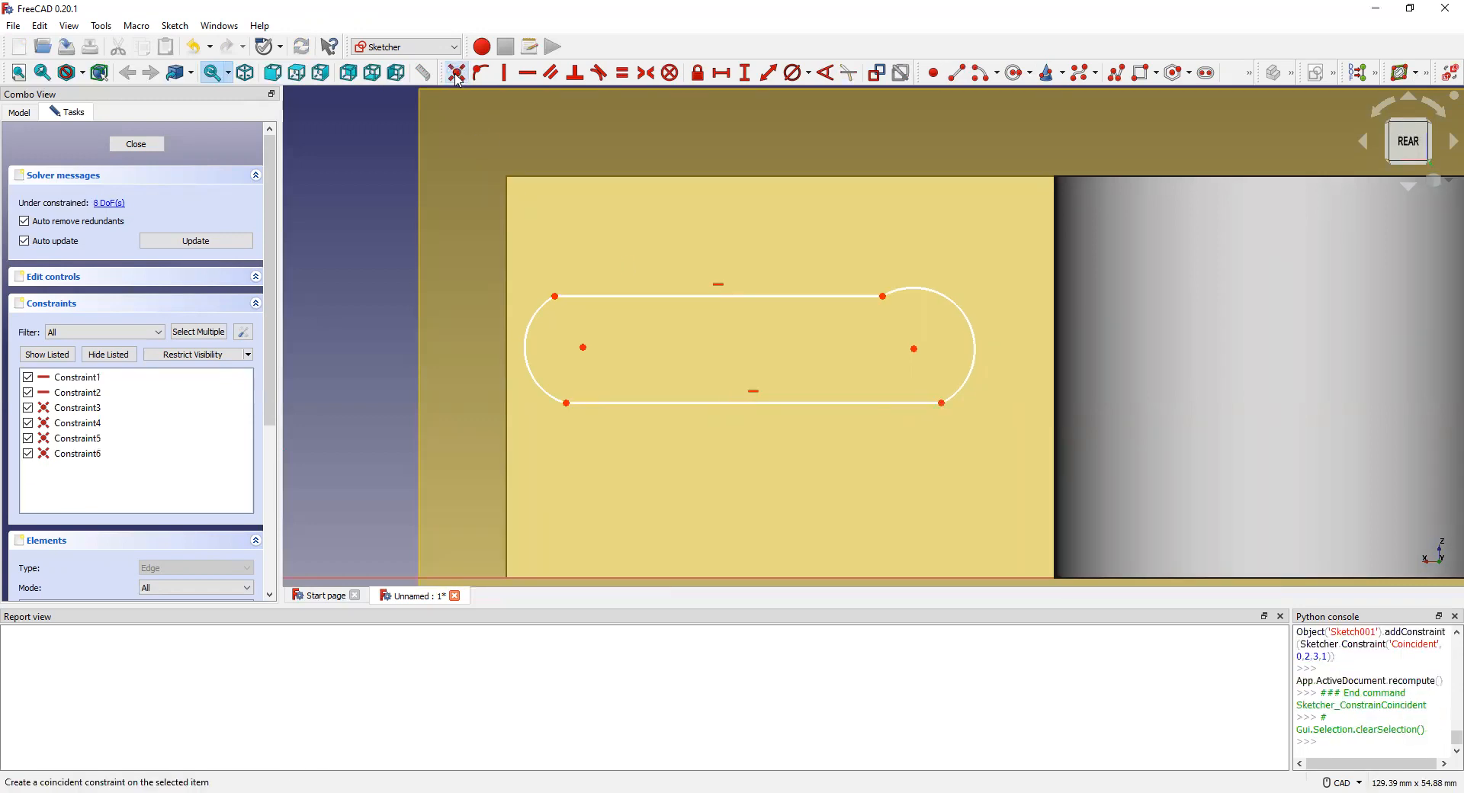
left_click(666, 303)
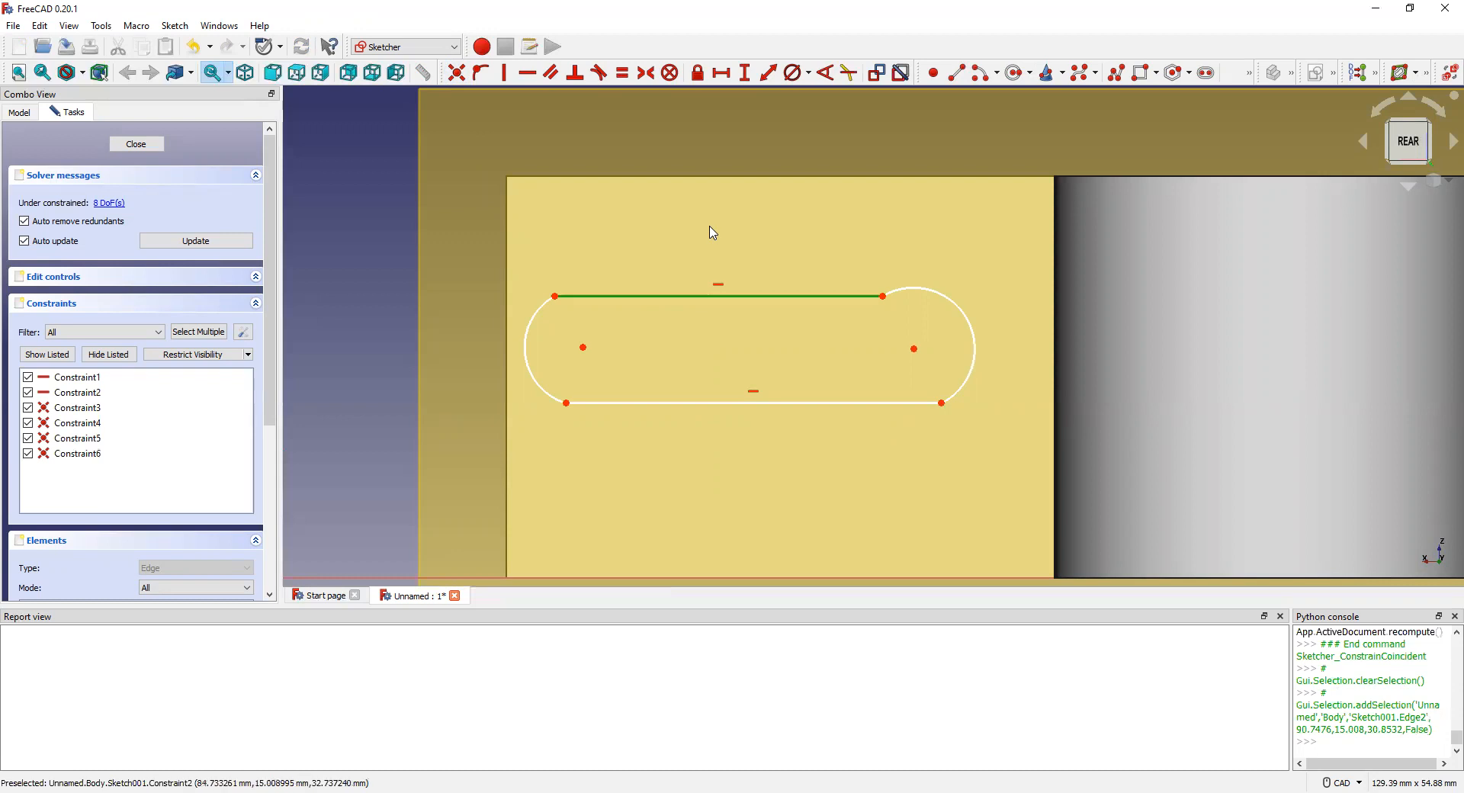
left_click(714, 263)
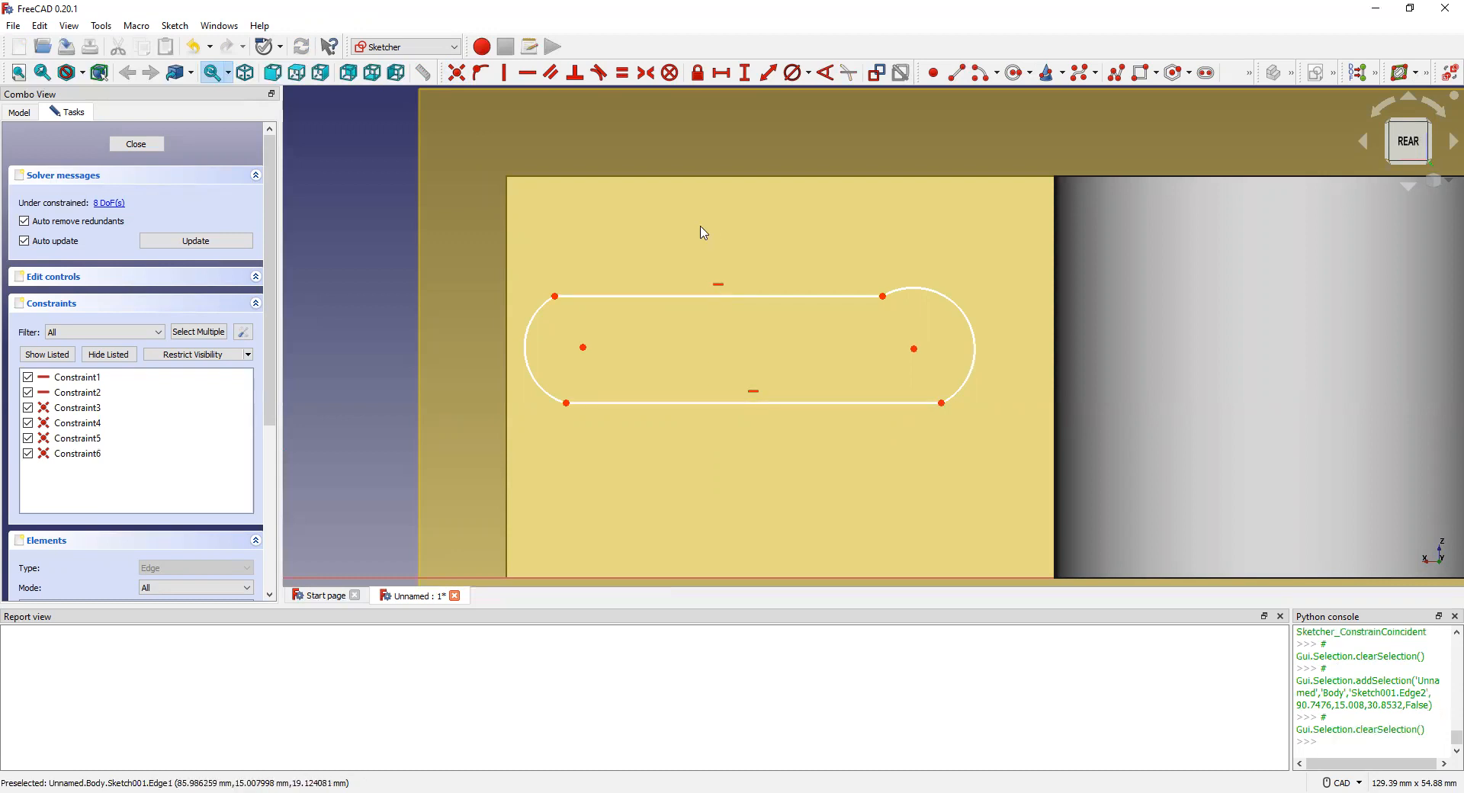
left_click(712, 296)
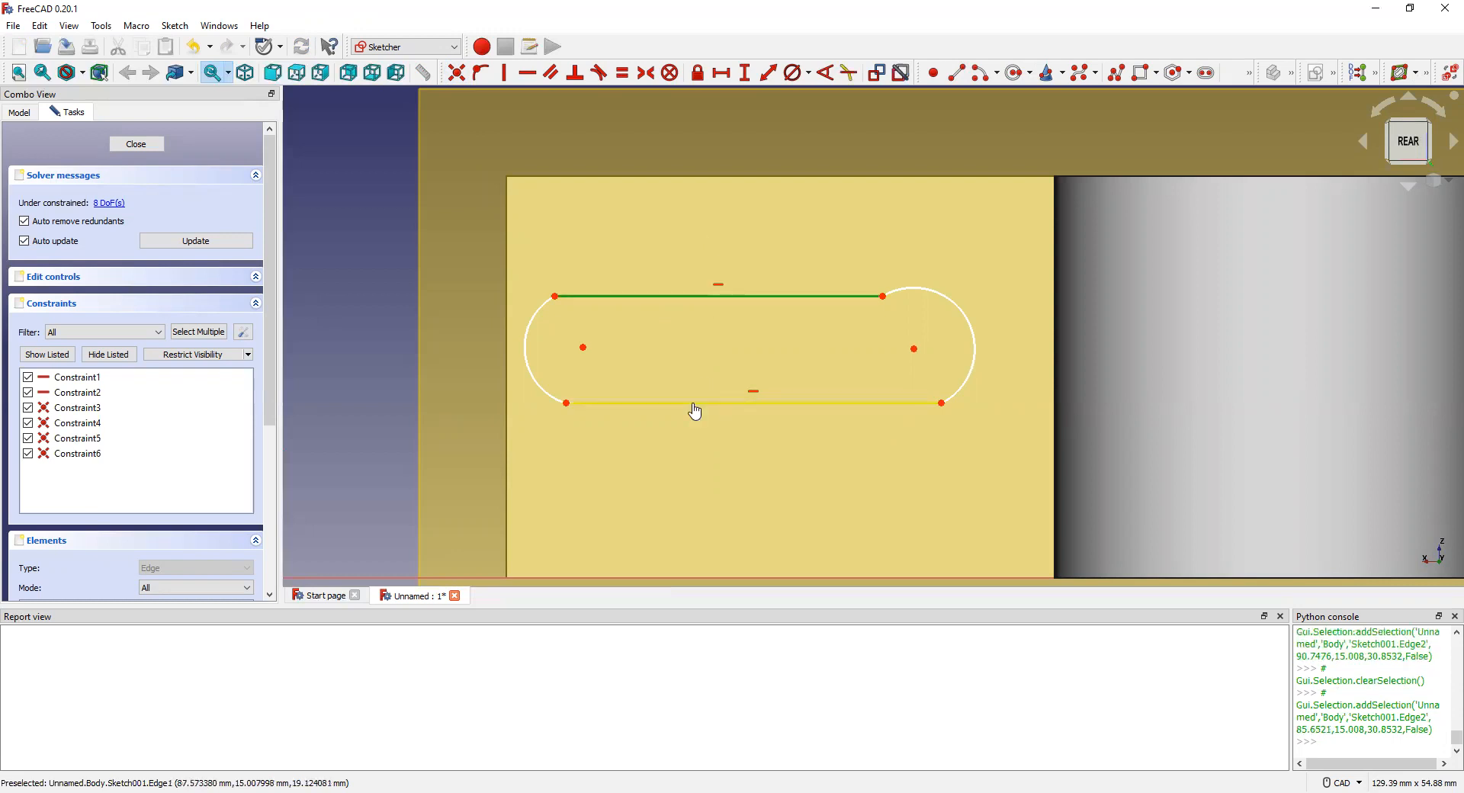
left_click(694, 404)
left_click(552, 74)
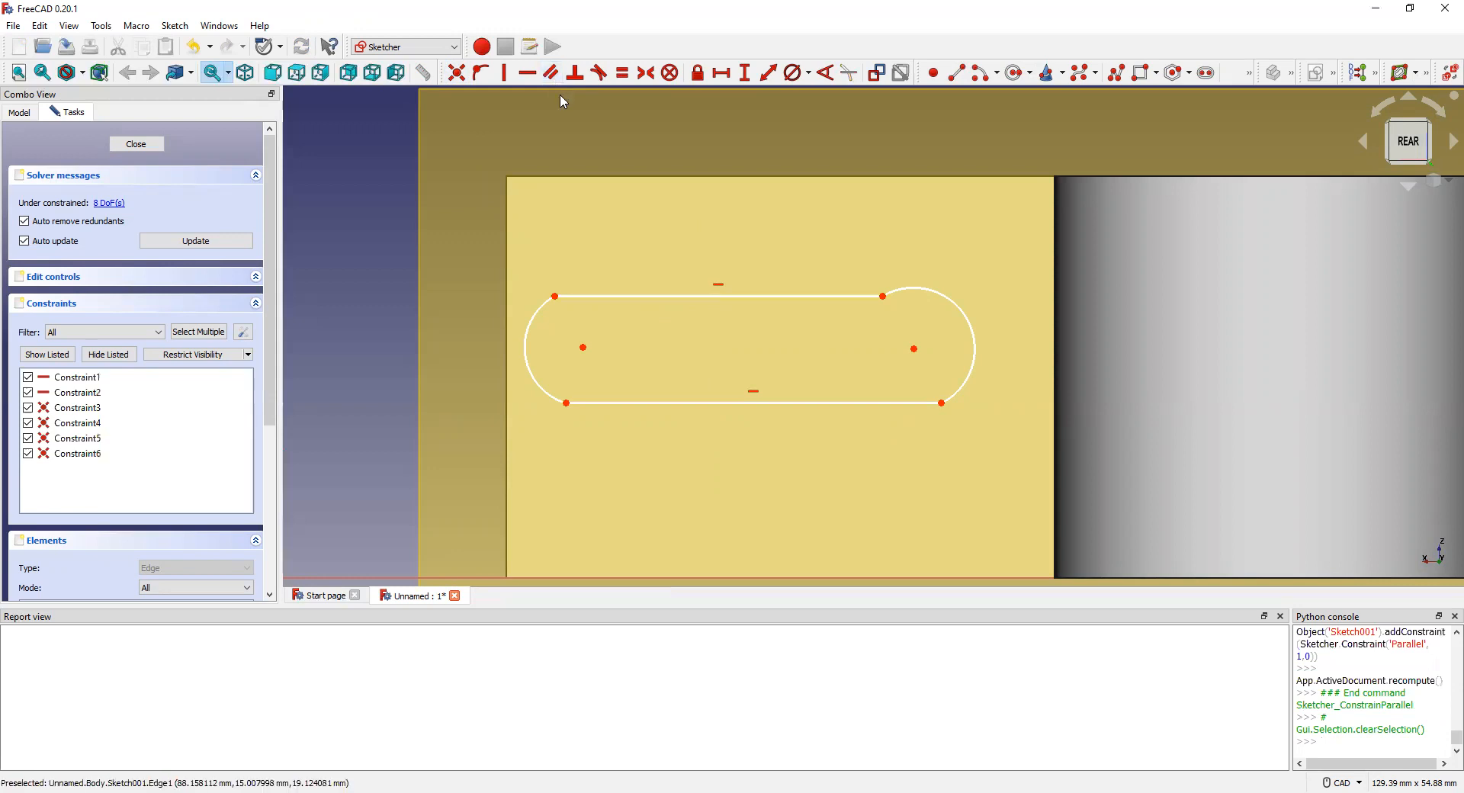
left_click(741, 296)
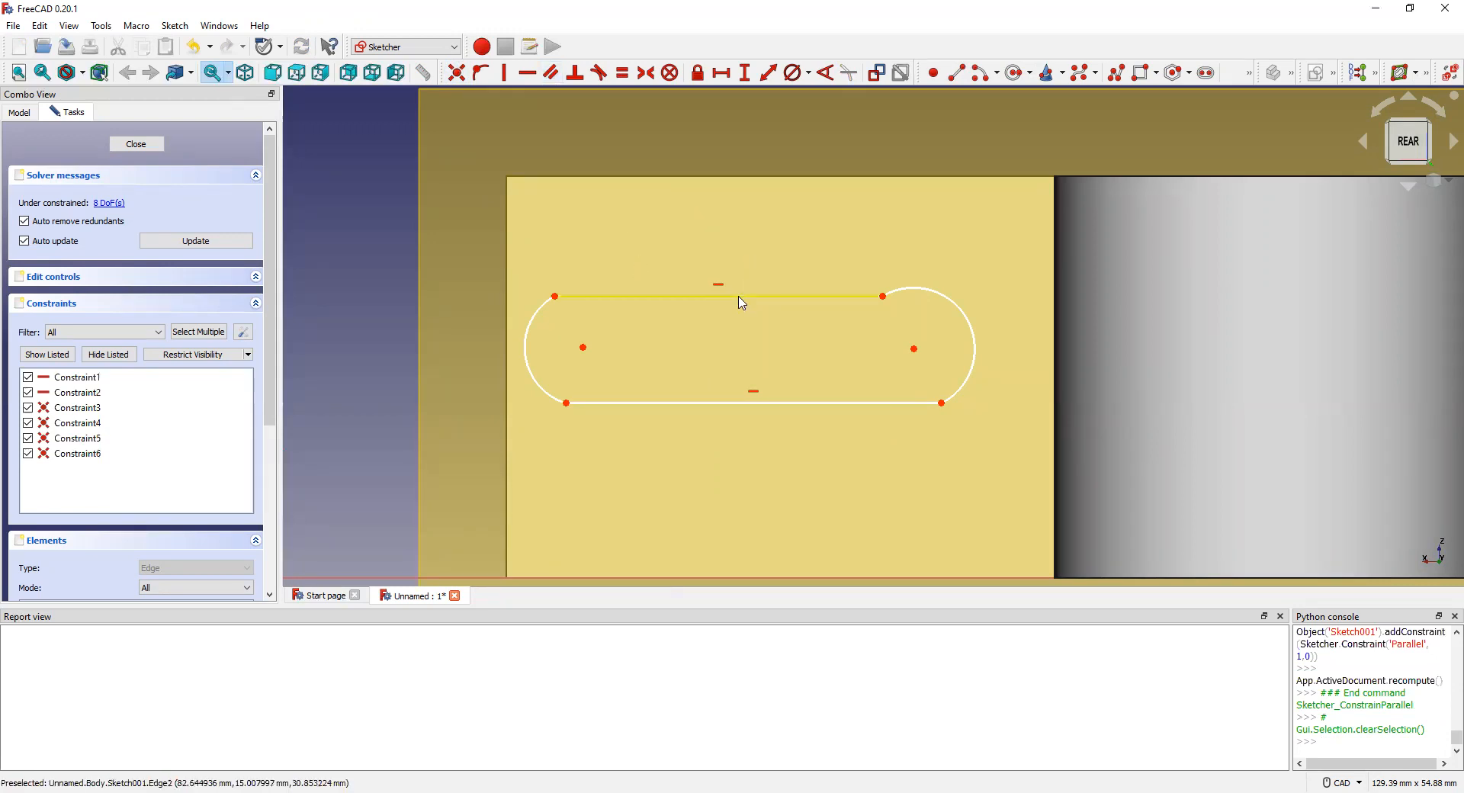
left_click(713, 405)
left_click(622, 74)
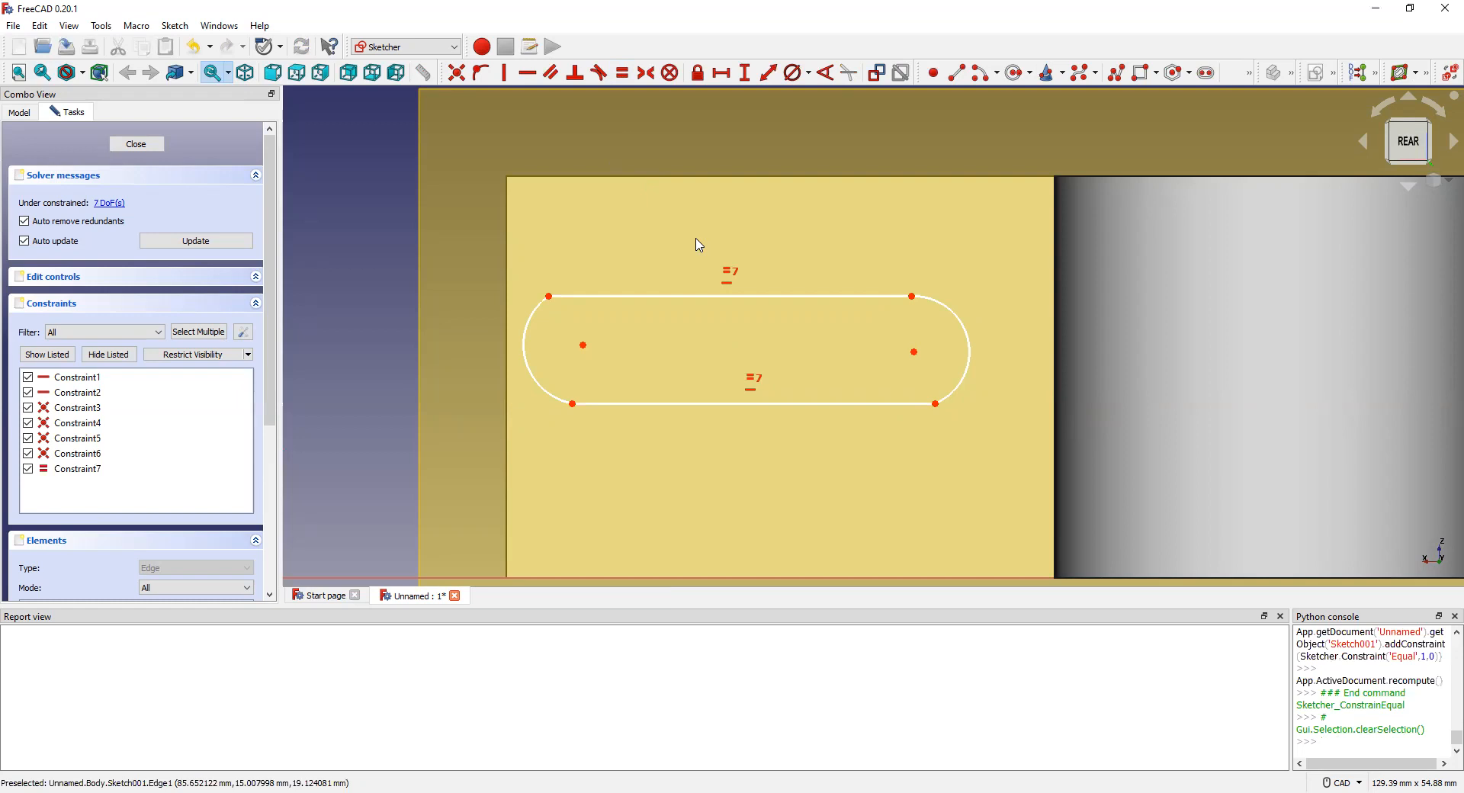
key("ctrl+z")
key("ctrl+z")
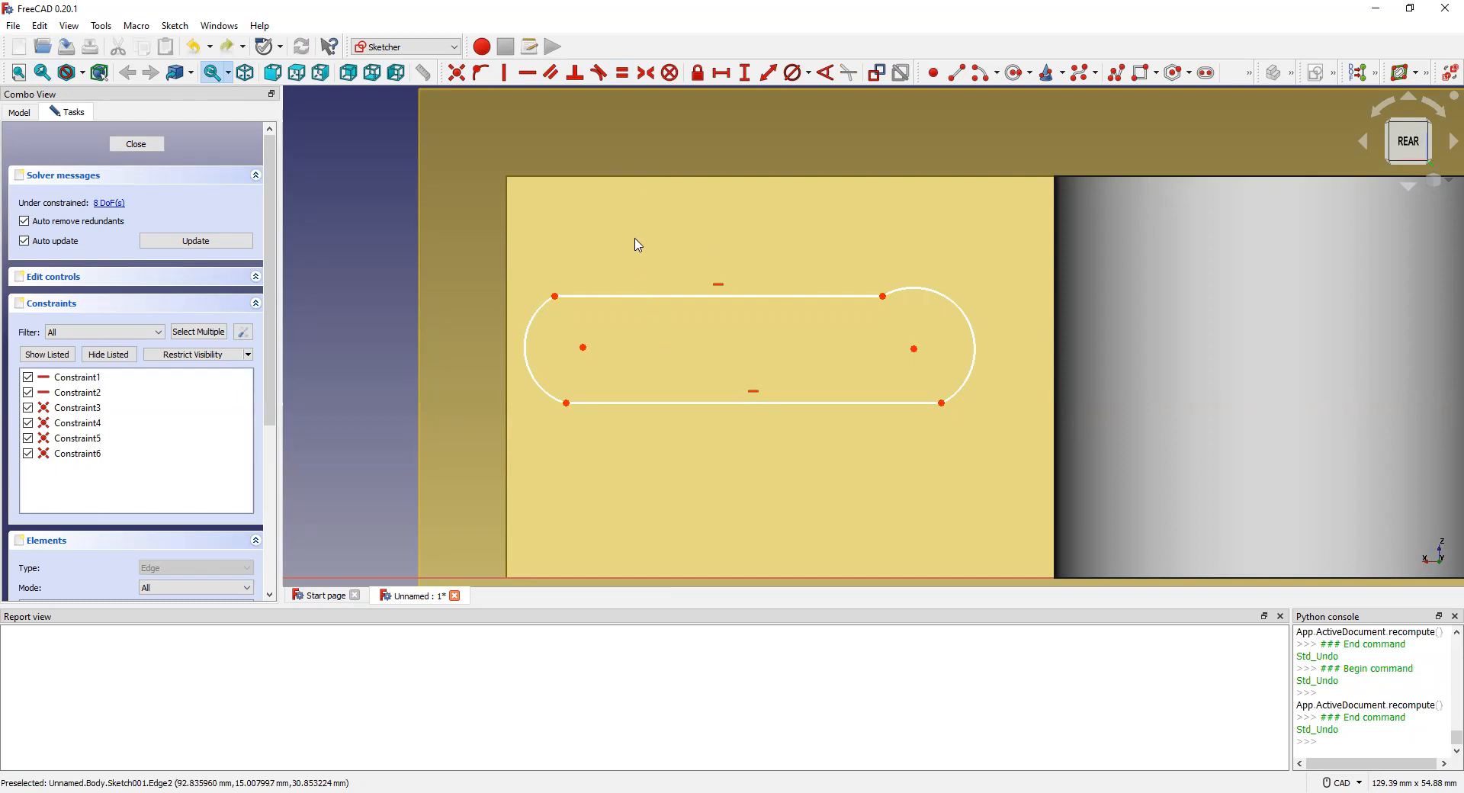
Step: Make the slot's top and bottom lines parallel and equal in length
left_click(686, 303)
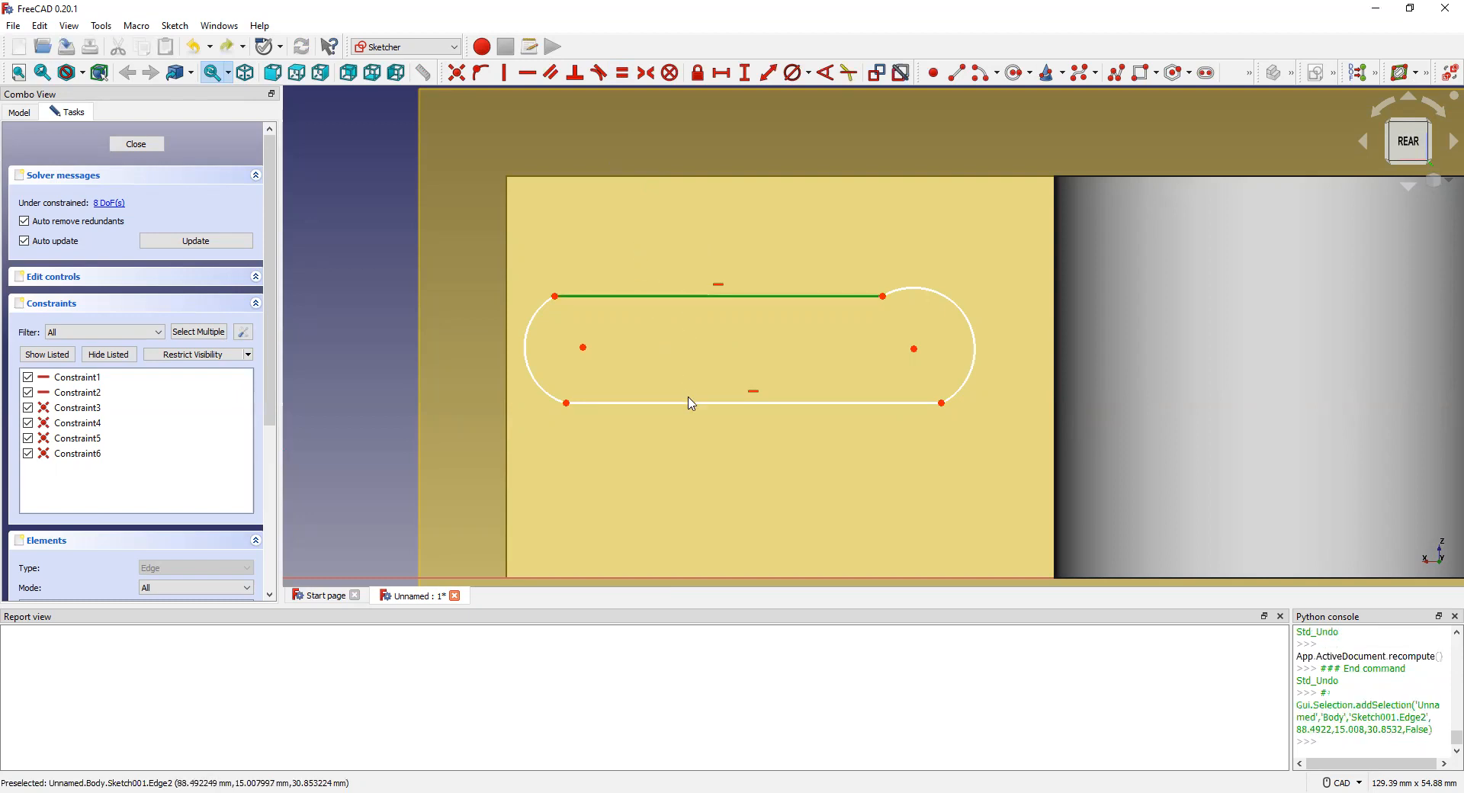
left_click(693, 404)
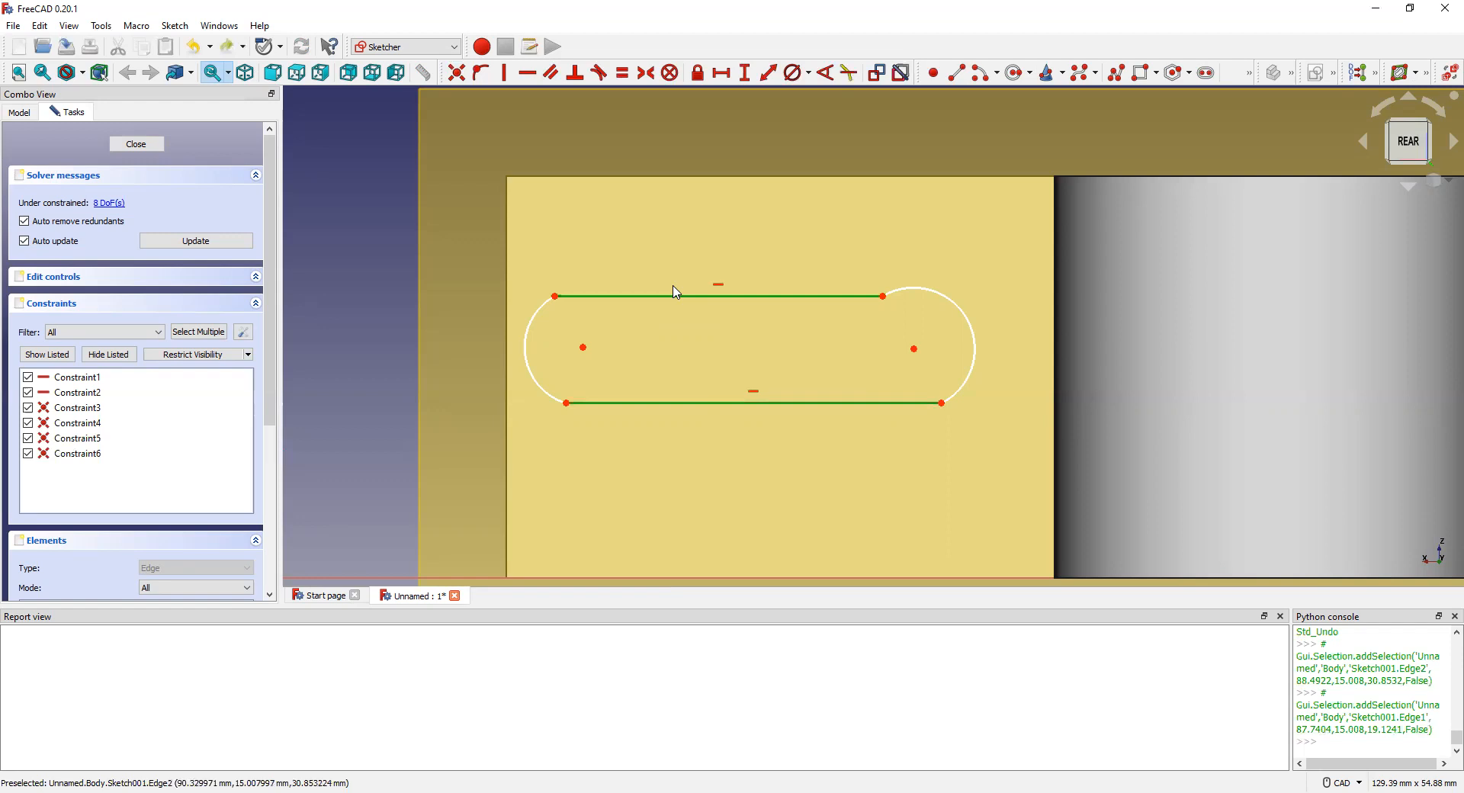
left_click(552, 74)
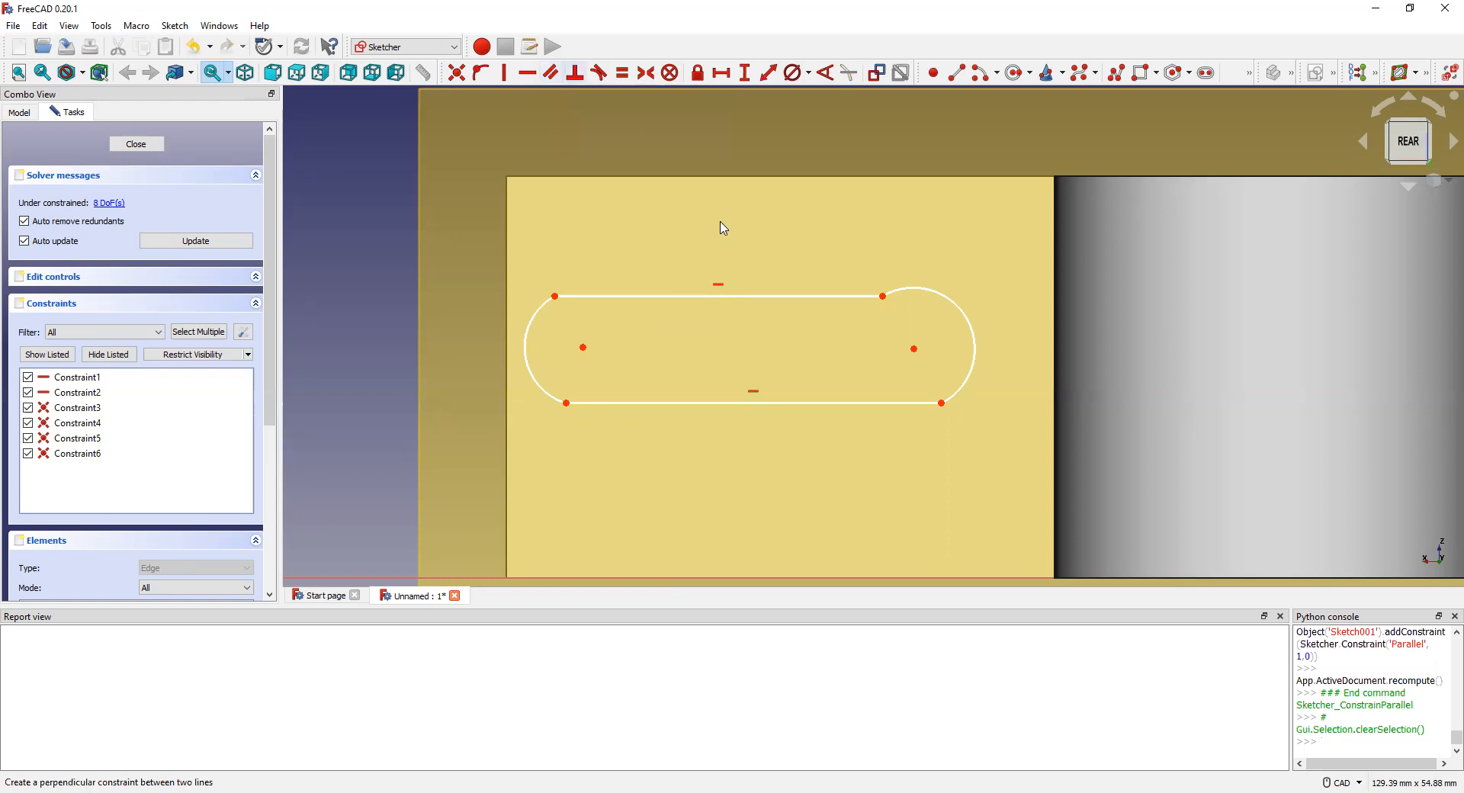
left_click(780, 297)
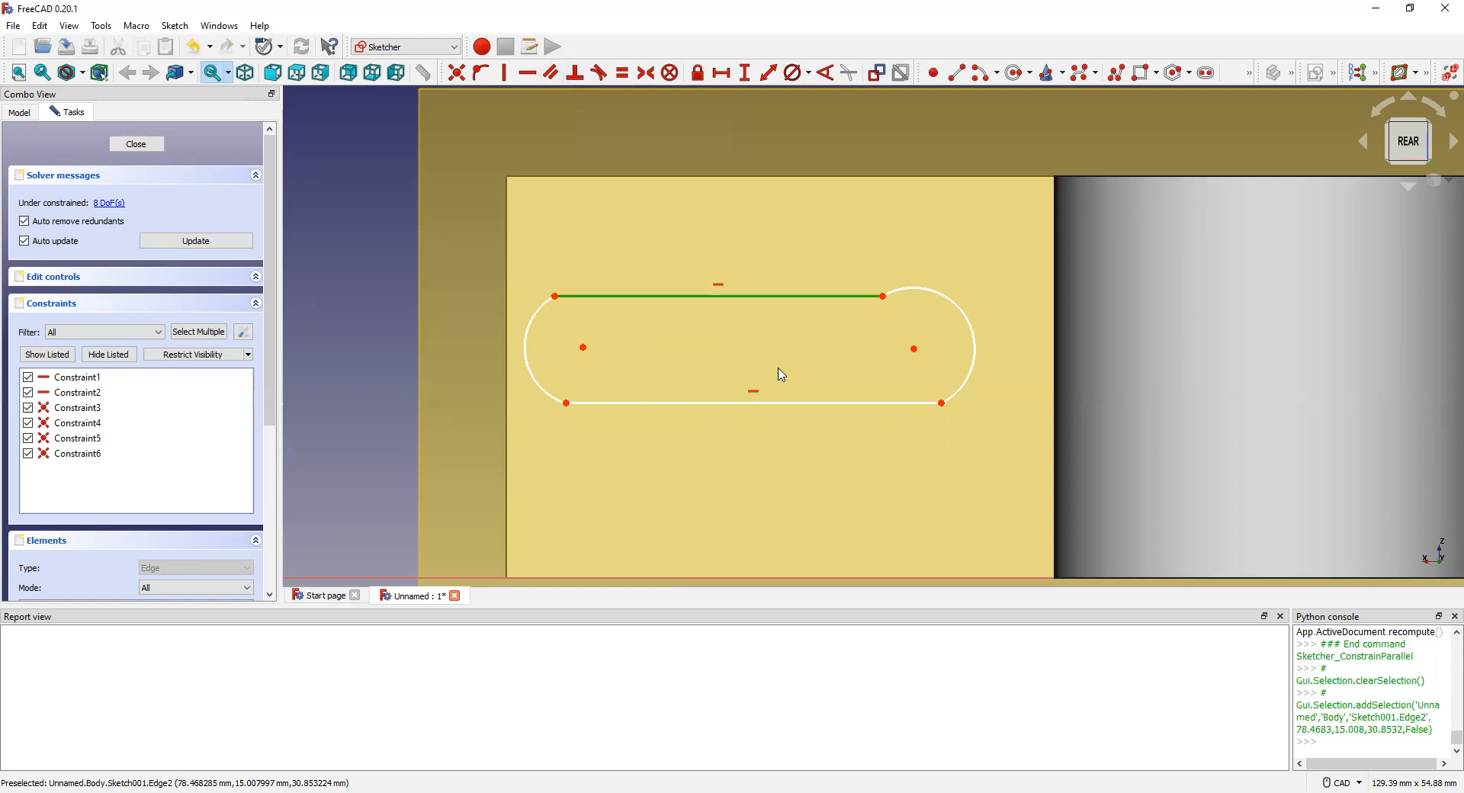
left_click(760, 404)
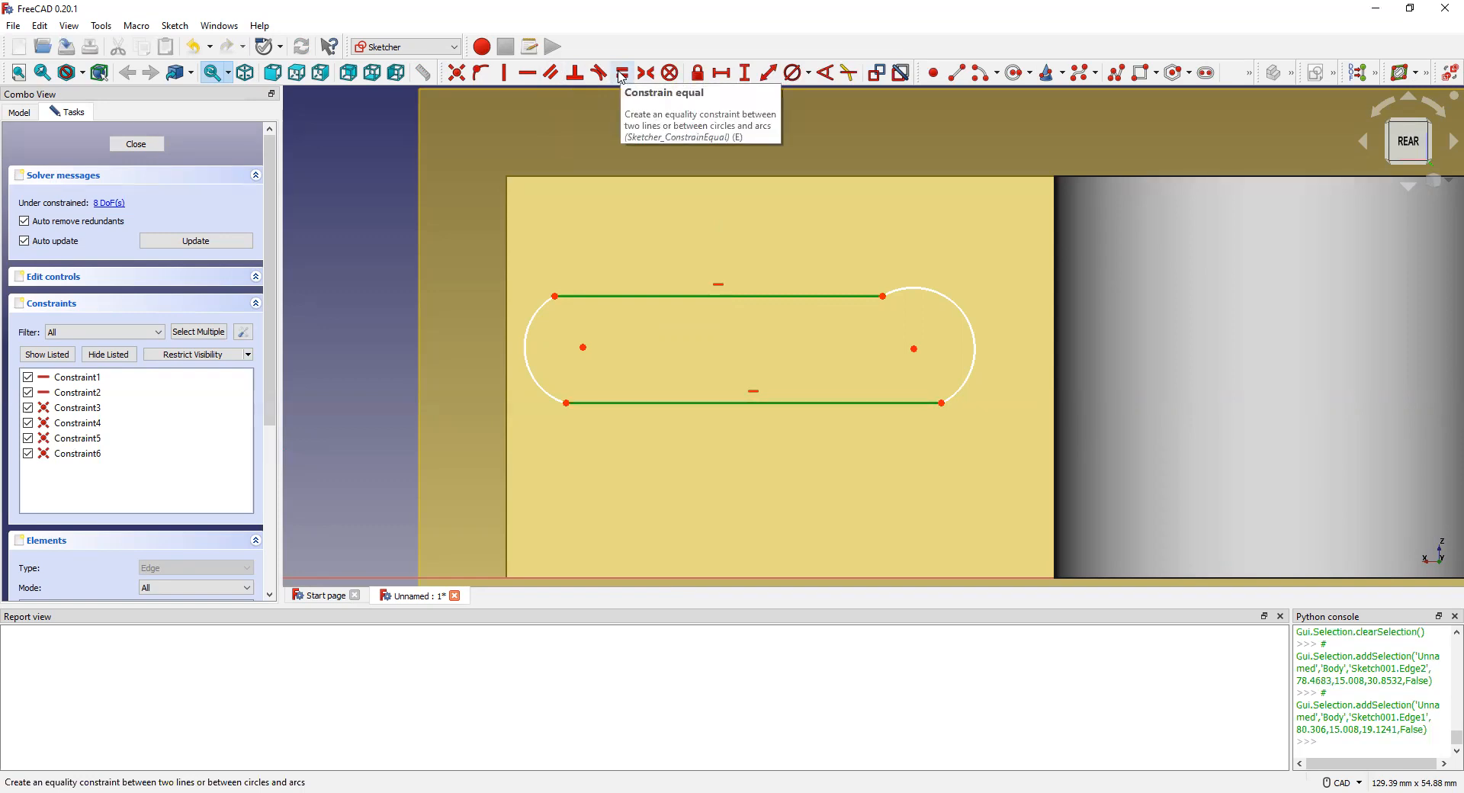
left_click(623, 75)
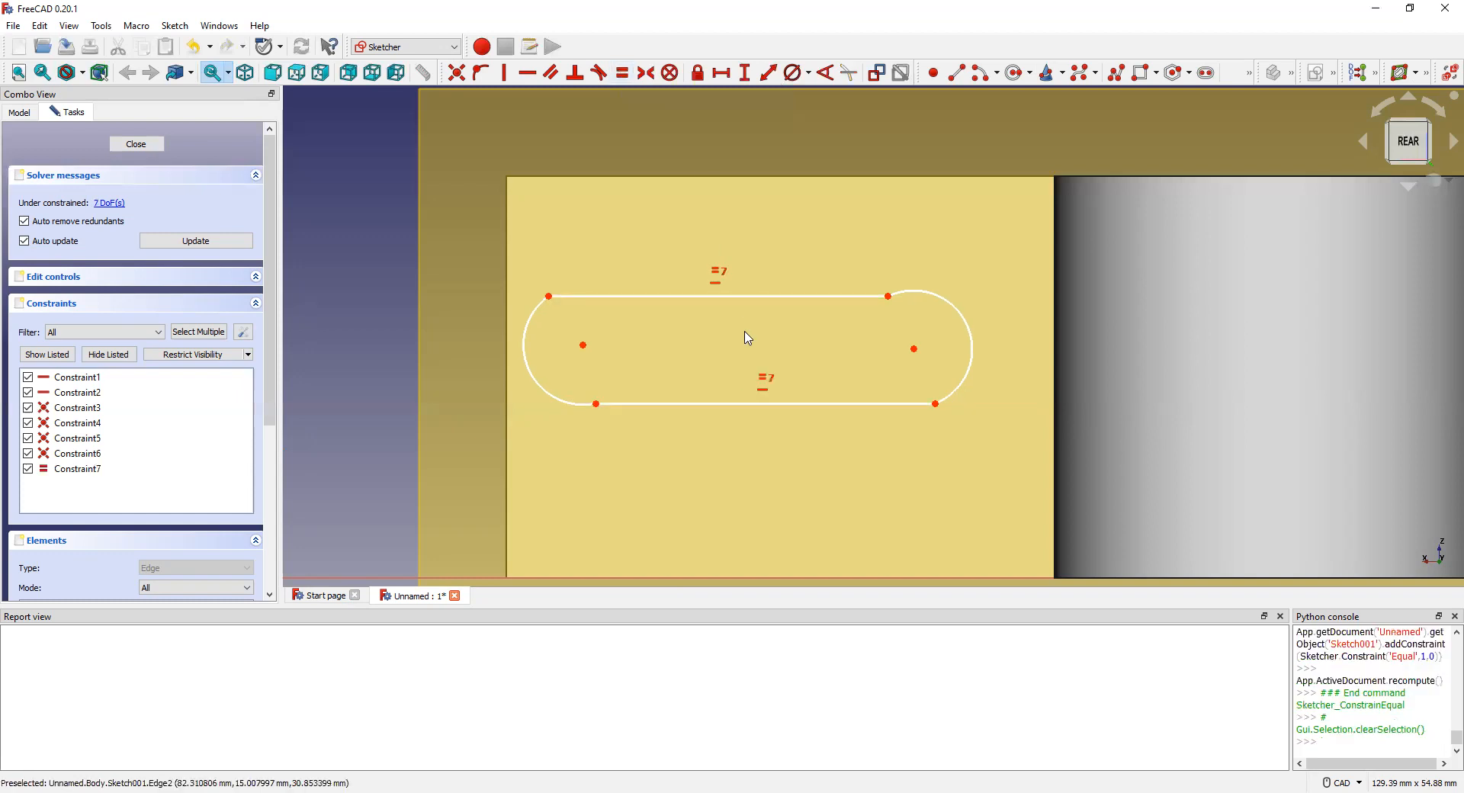
Step: Constrain the left and right end arcs to be equal in size
left_click(530, 372)
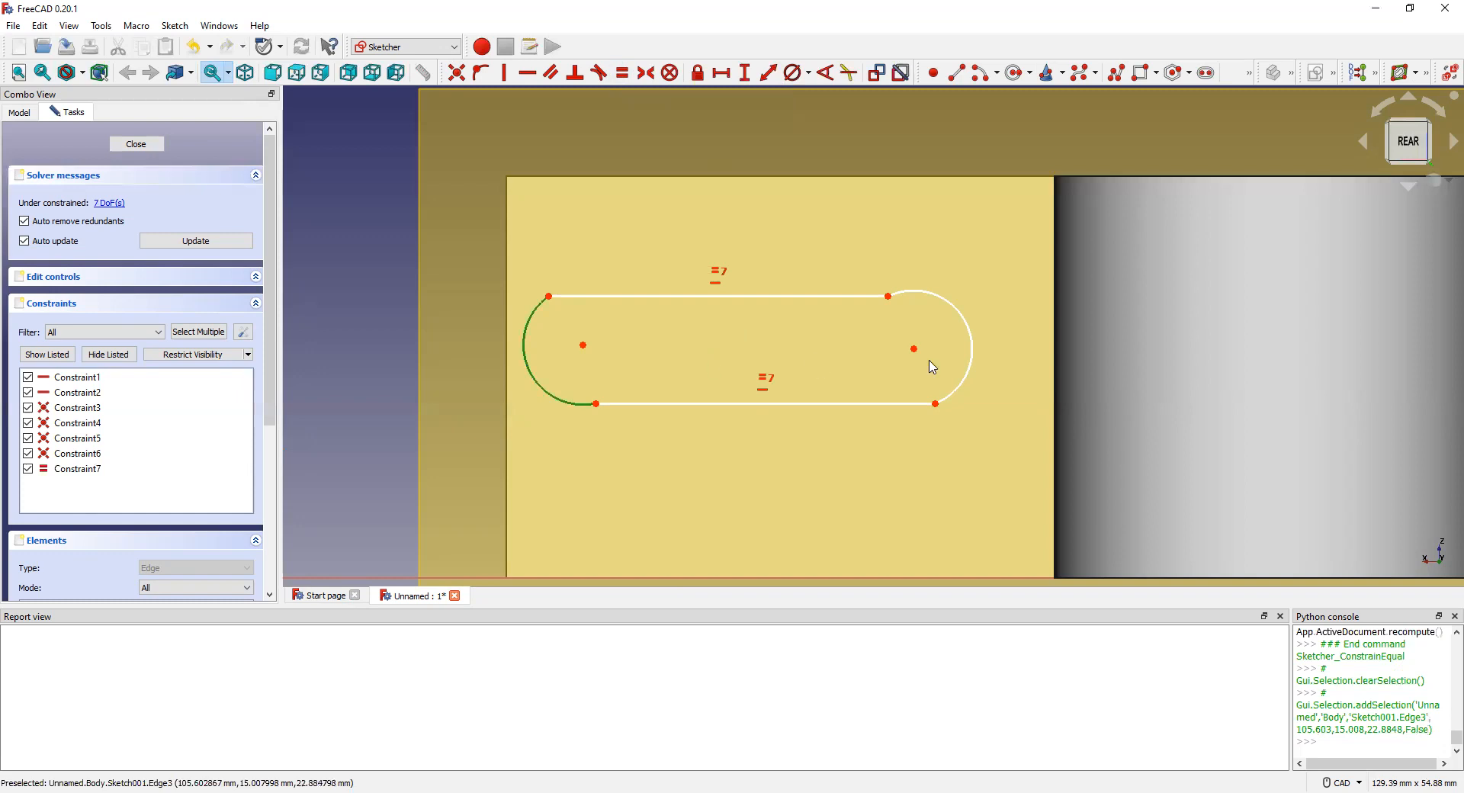
left_click(977, 355)
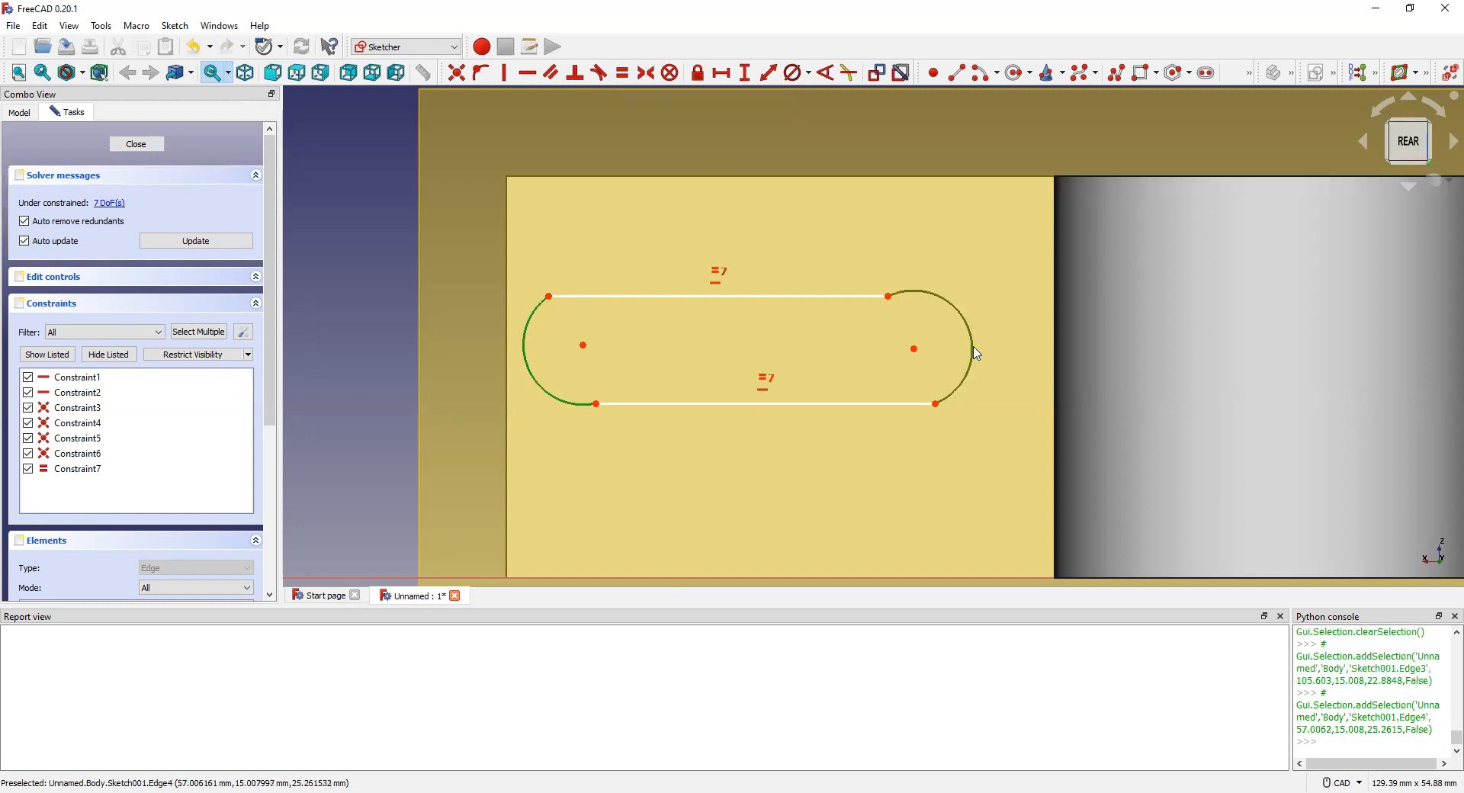
left_click(624, 75)
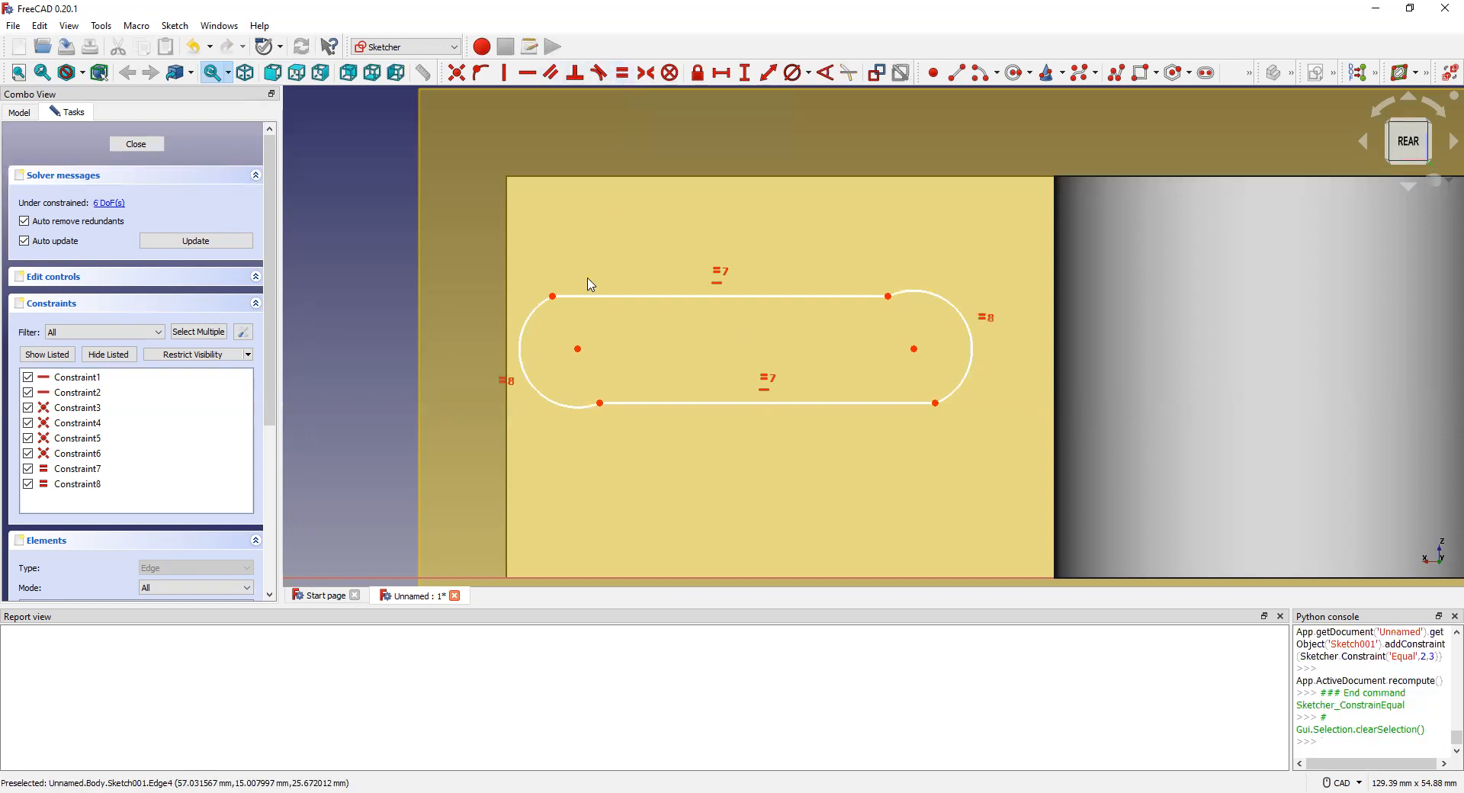
left_click(973, 349)
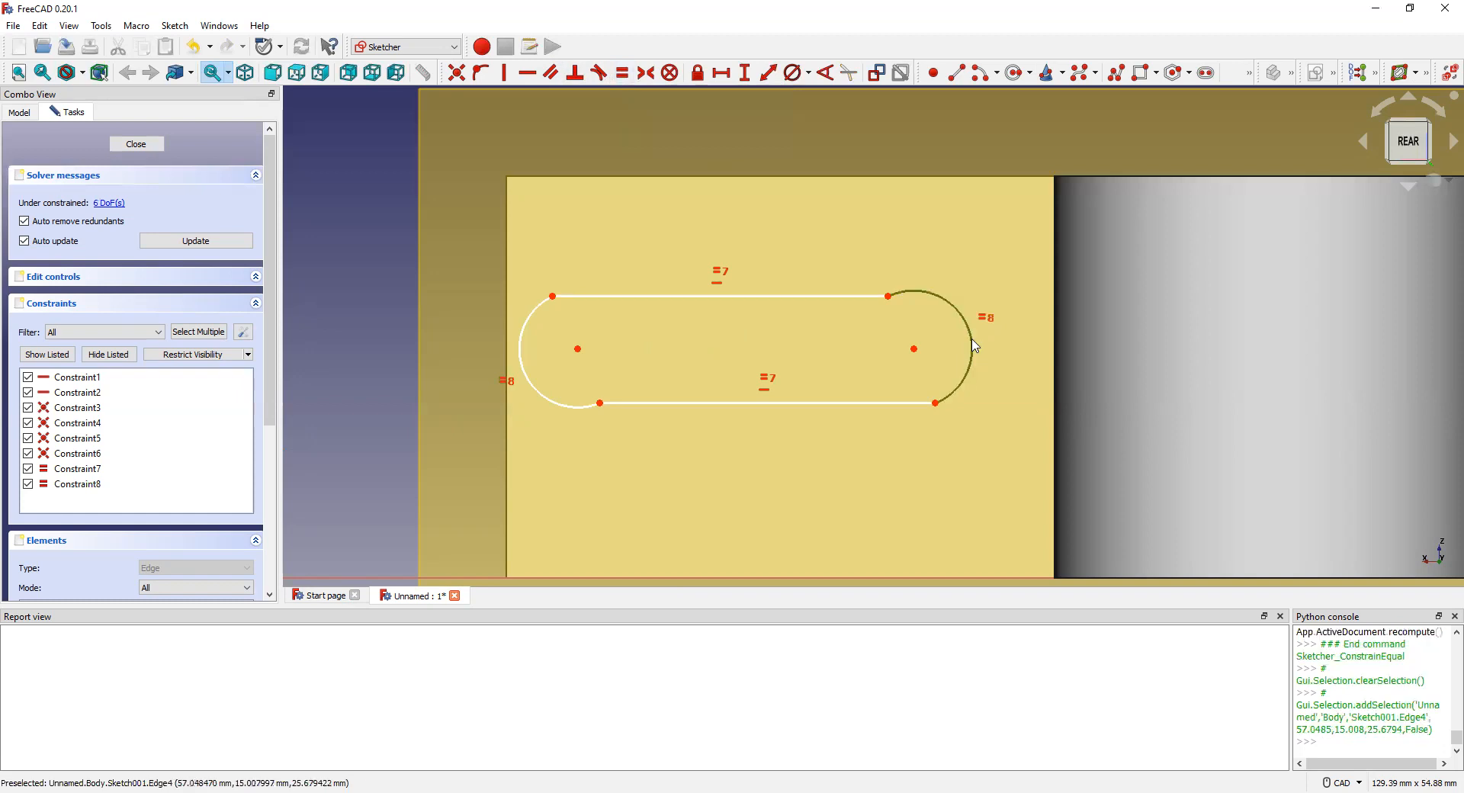
left_click(915, 350)
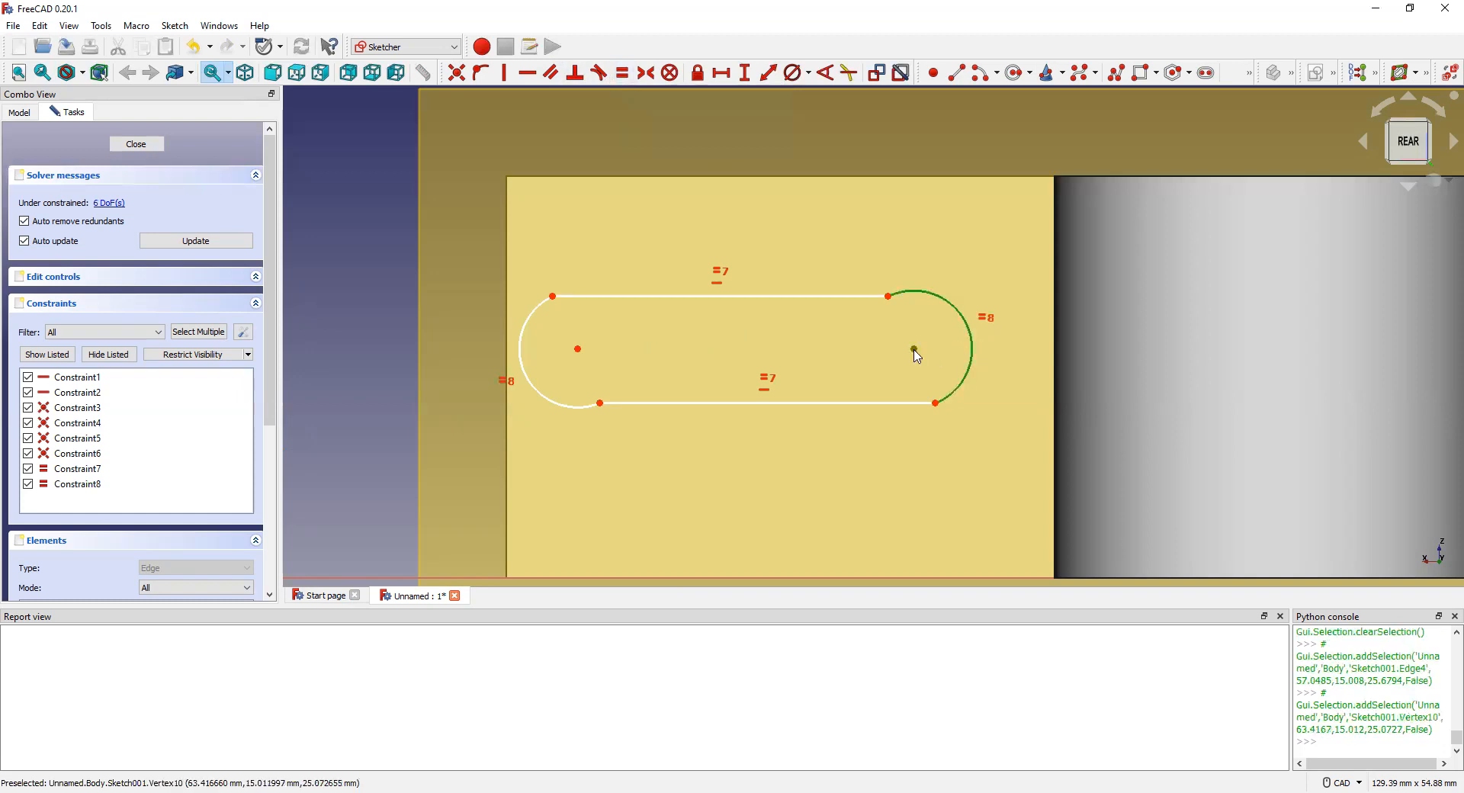
Step: Set the right end arc's diameter to 18 mm
left_click(796, 77)
type("1")
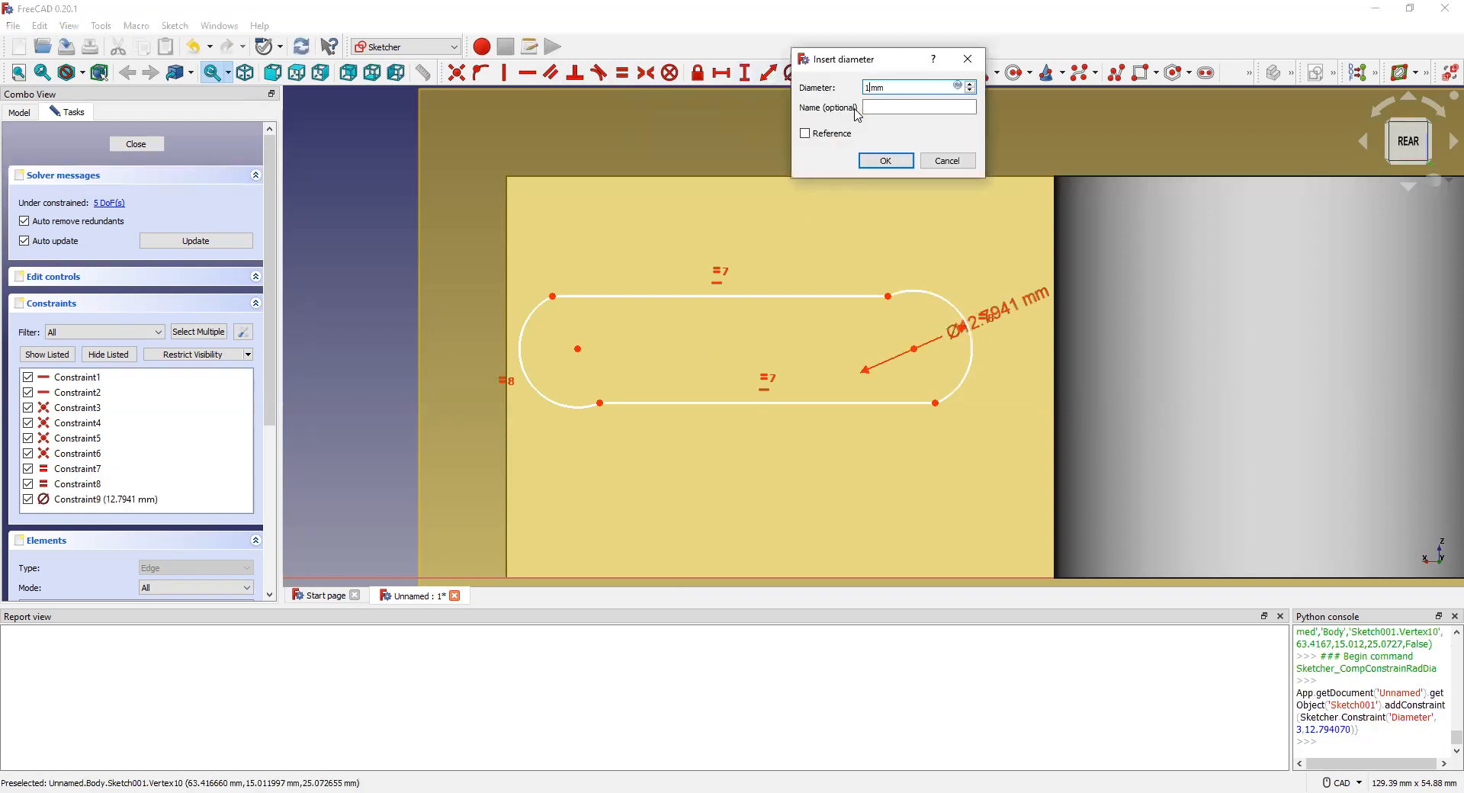
type("8")
key("Return")
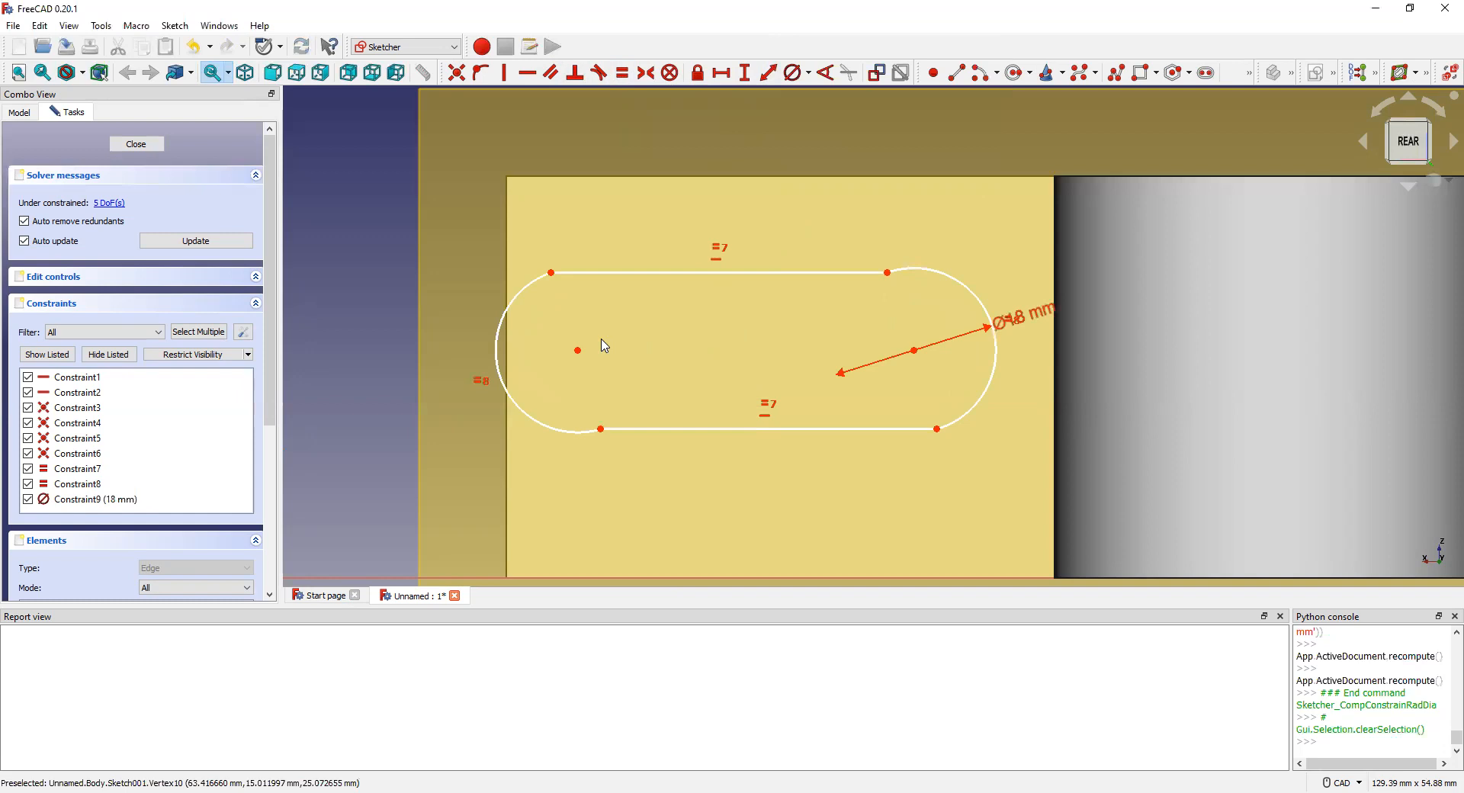
Step: Give the slot's top straight edge an 18 mm length
left_click(658, 430)
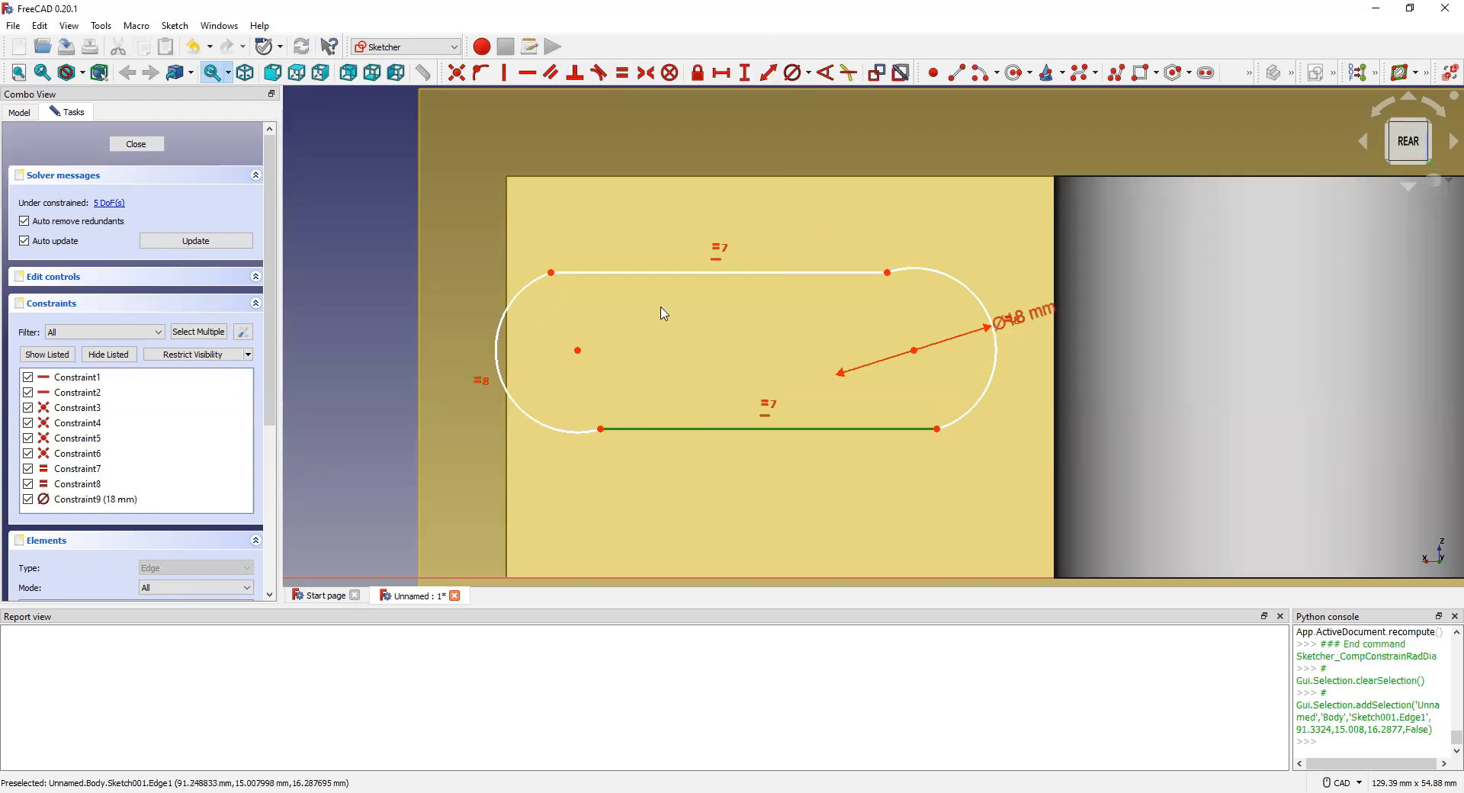
left_click(665, 273)
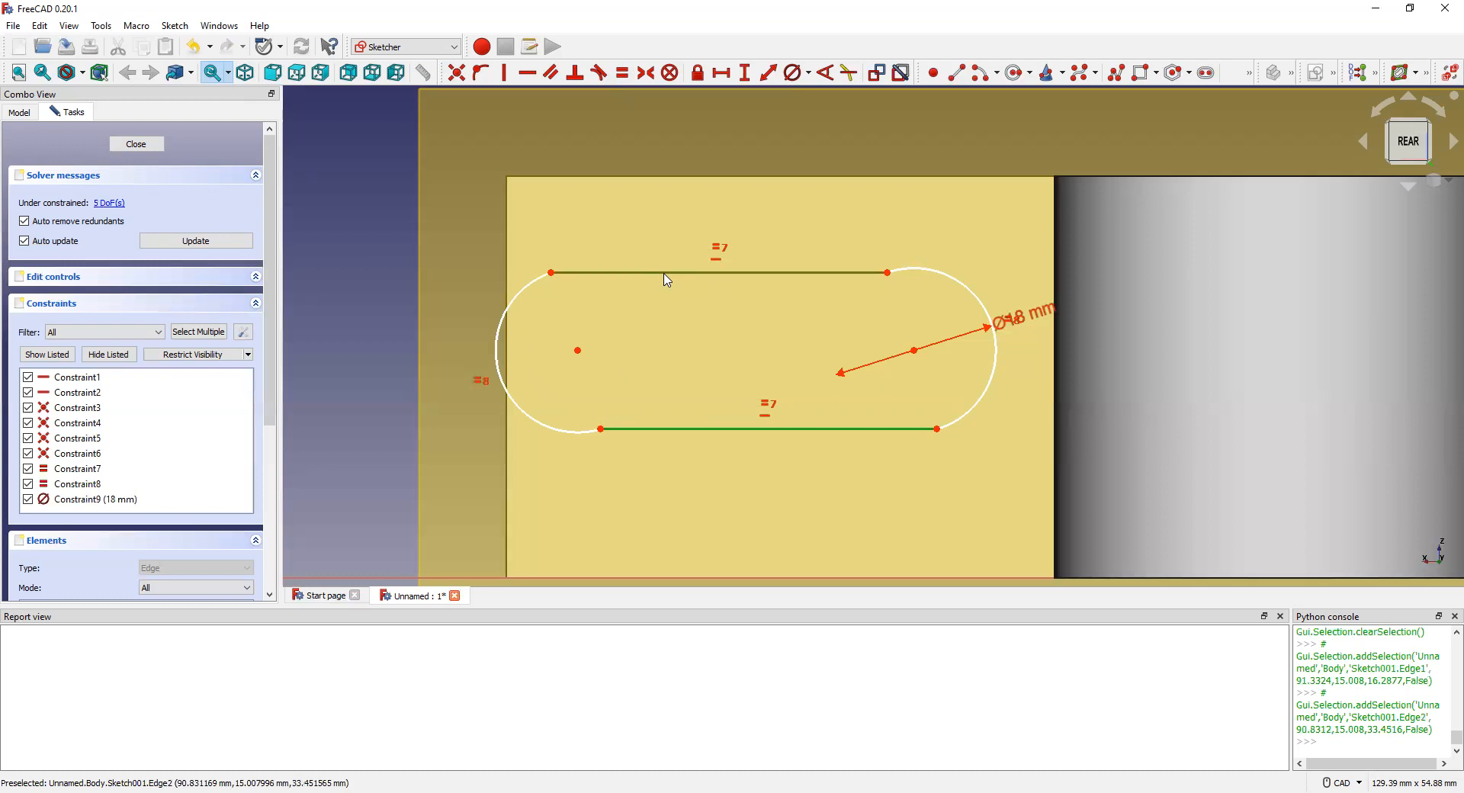
key("Escape")
left_click(692, 273)
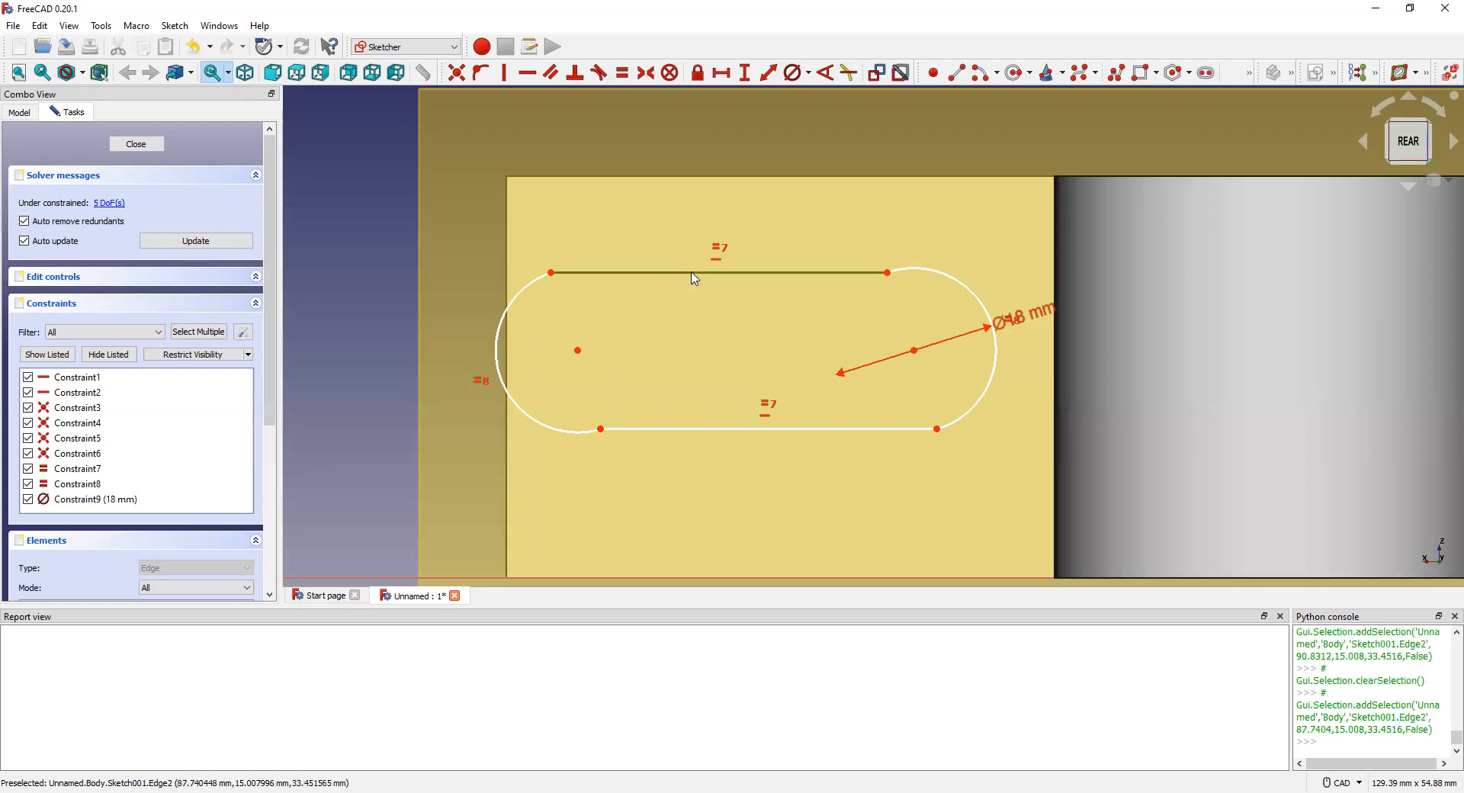
left_click(766, 74)
type("1")
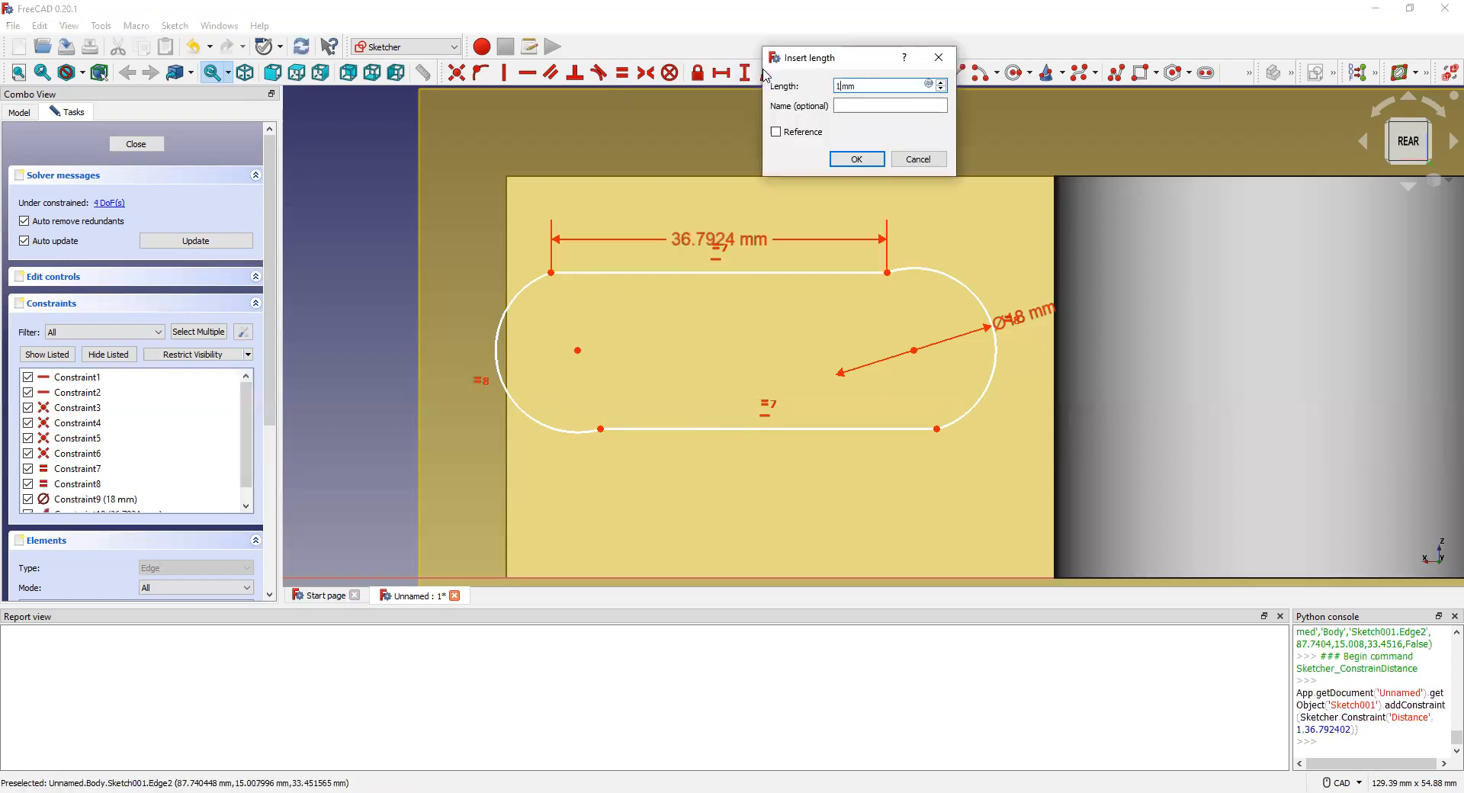
type("8")
key("Return")
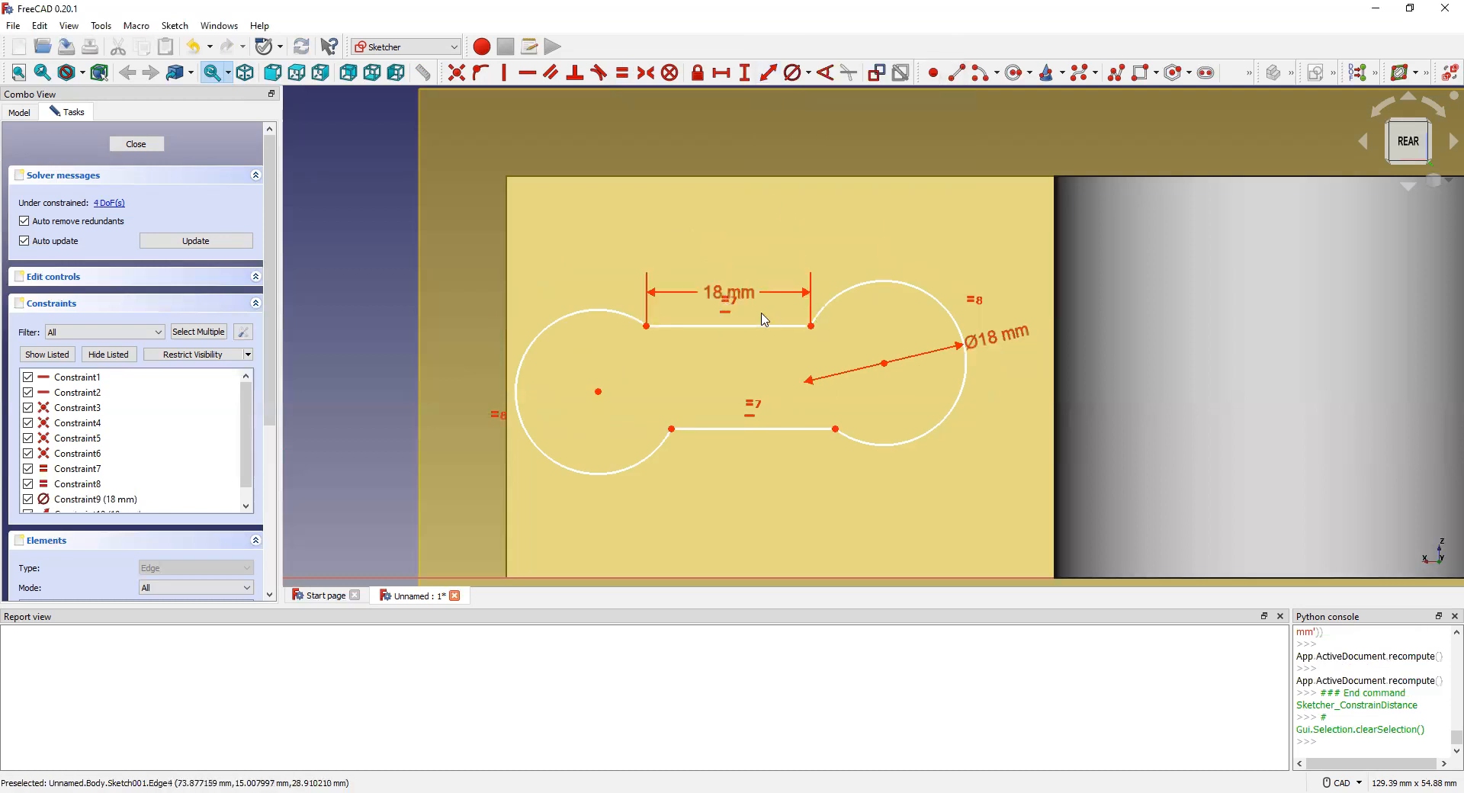
Step: Drag the slot by its top edge and cancel an unneeded distance between the straight edges
left_click_drag(745, 326, 767, 308)
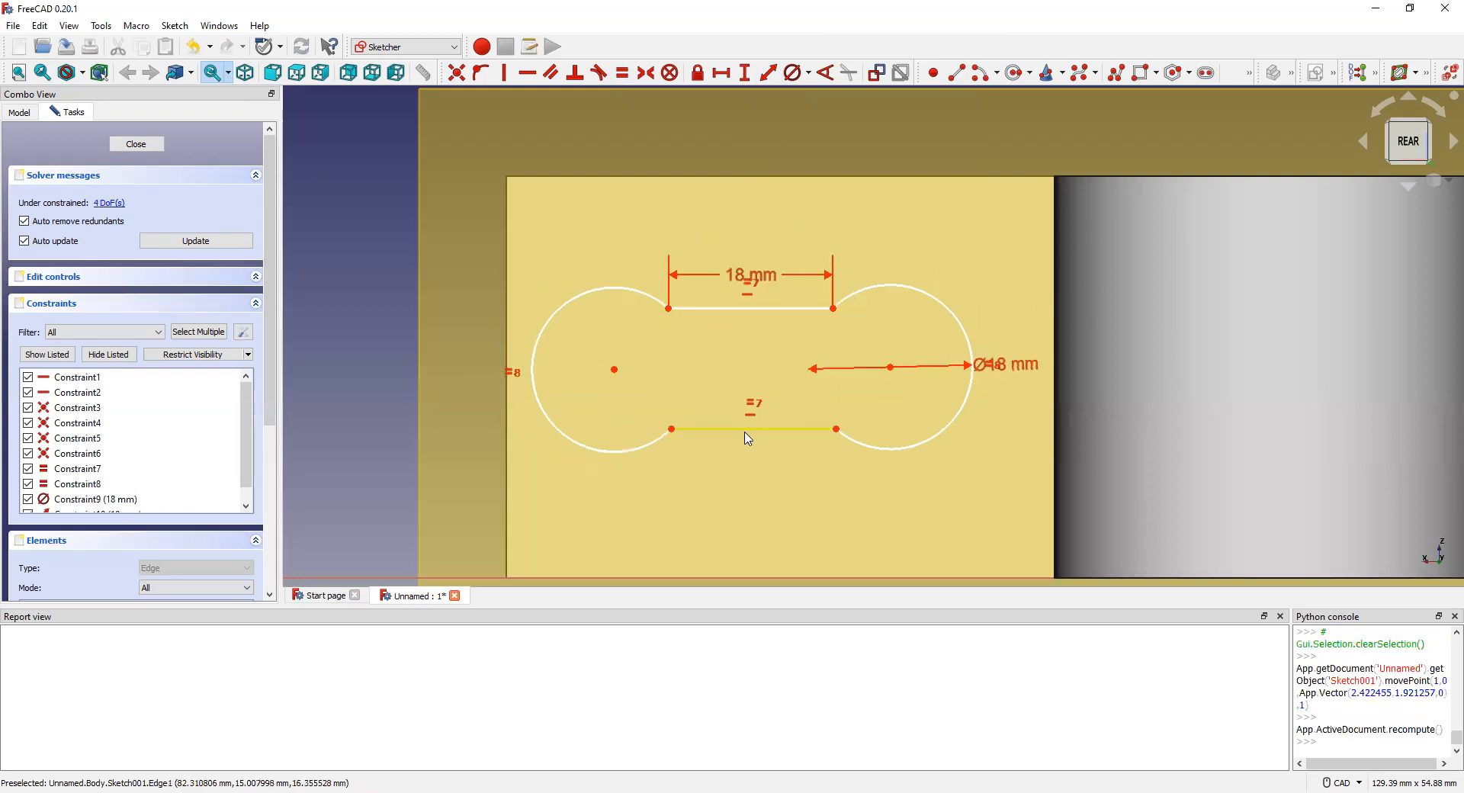
left_click(746, 429)
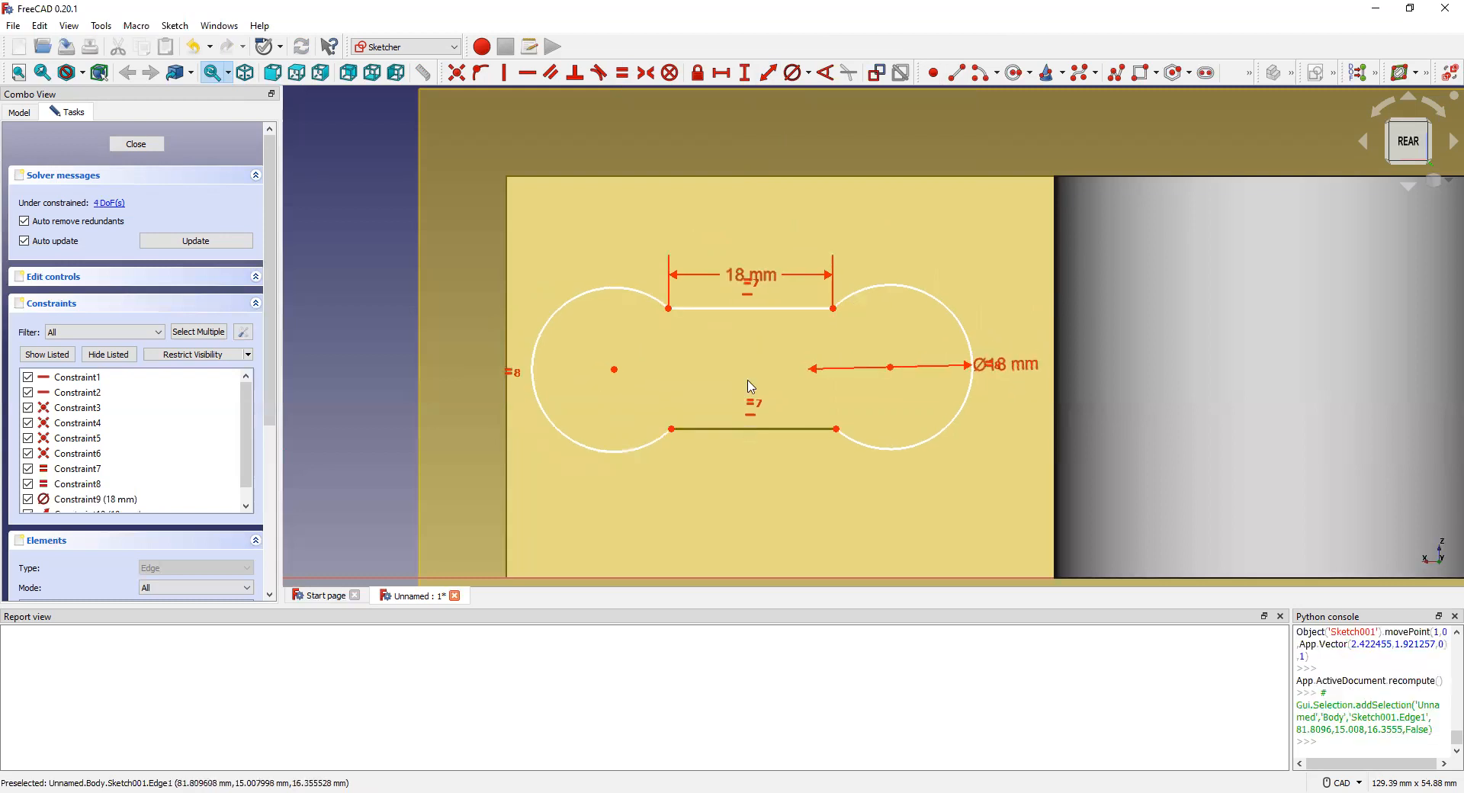
left_click(762, 315)
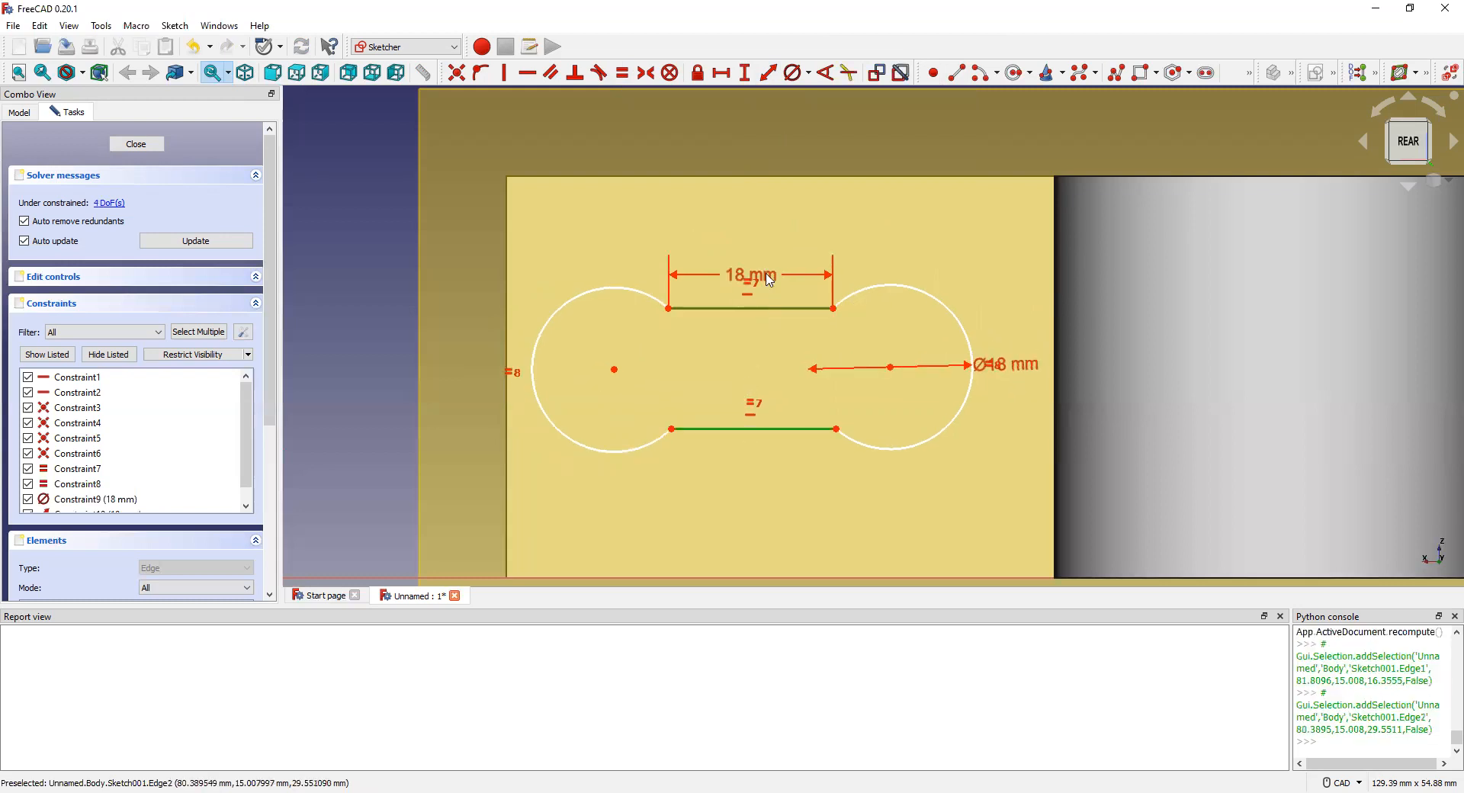
left_click(773, 72)
left_click(946, 56)
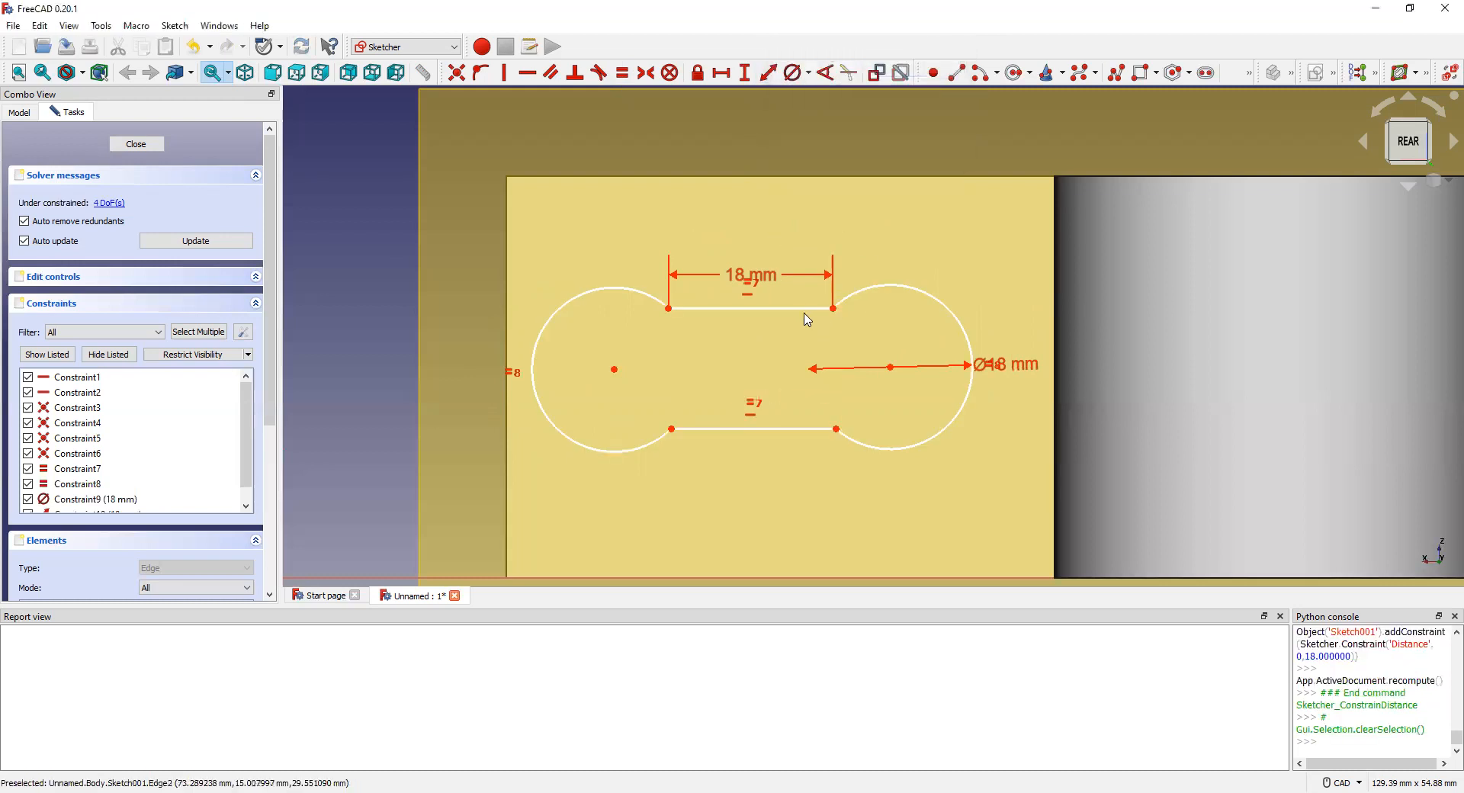
Step: Set the two arc centres 18 mm apart
left_click(891, 368)
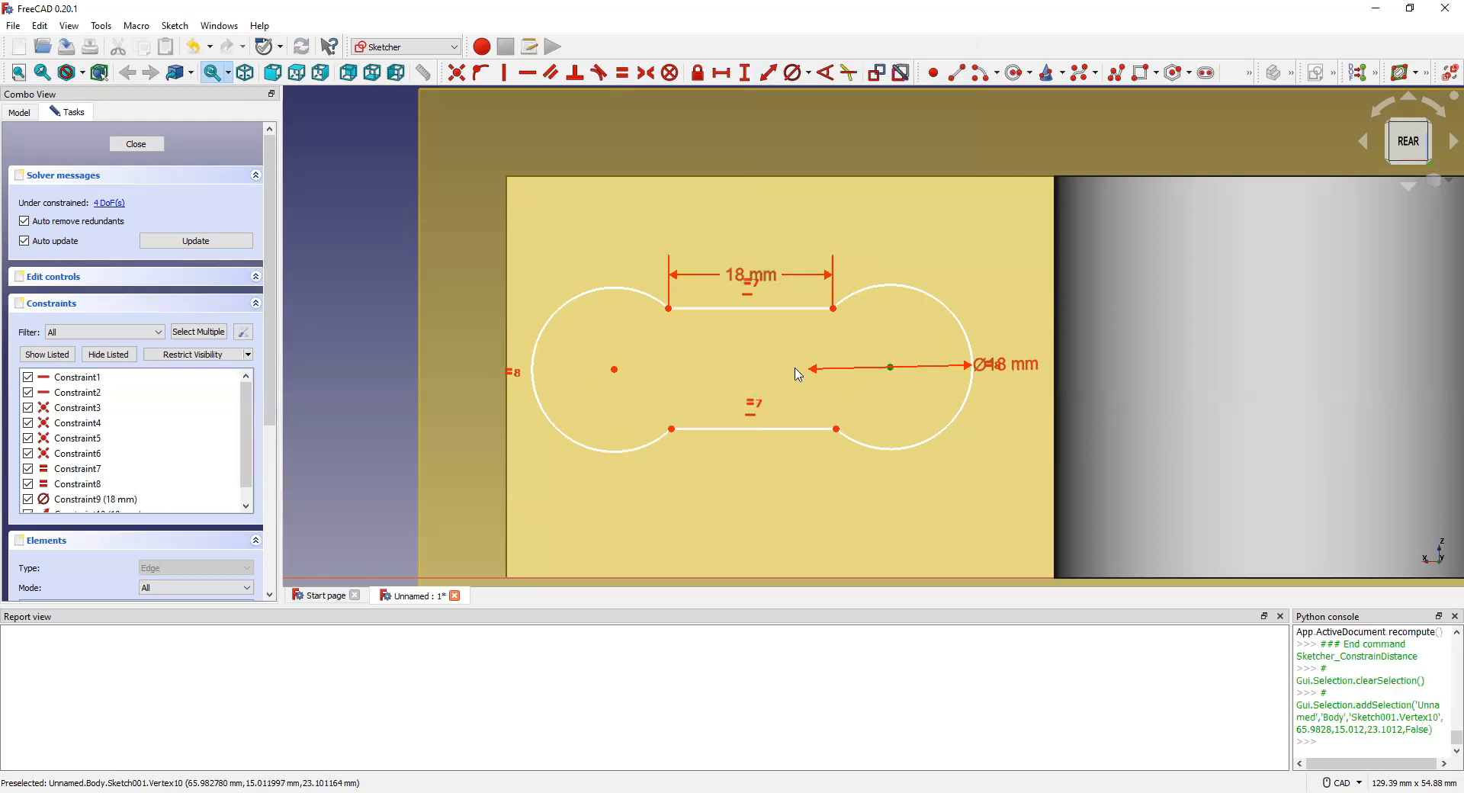
left_click(615, 370)
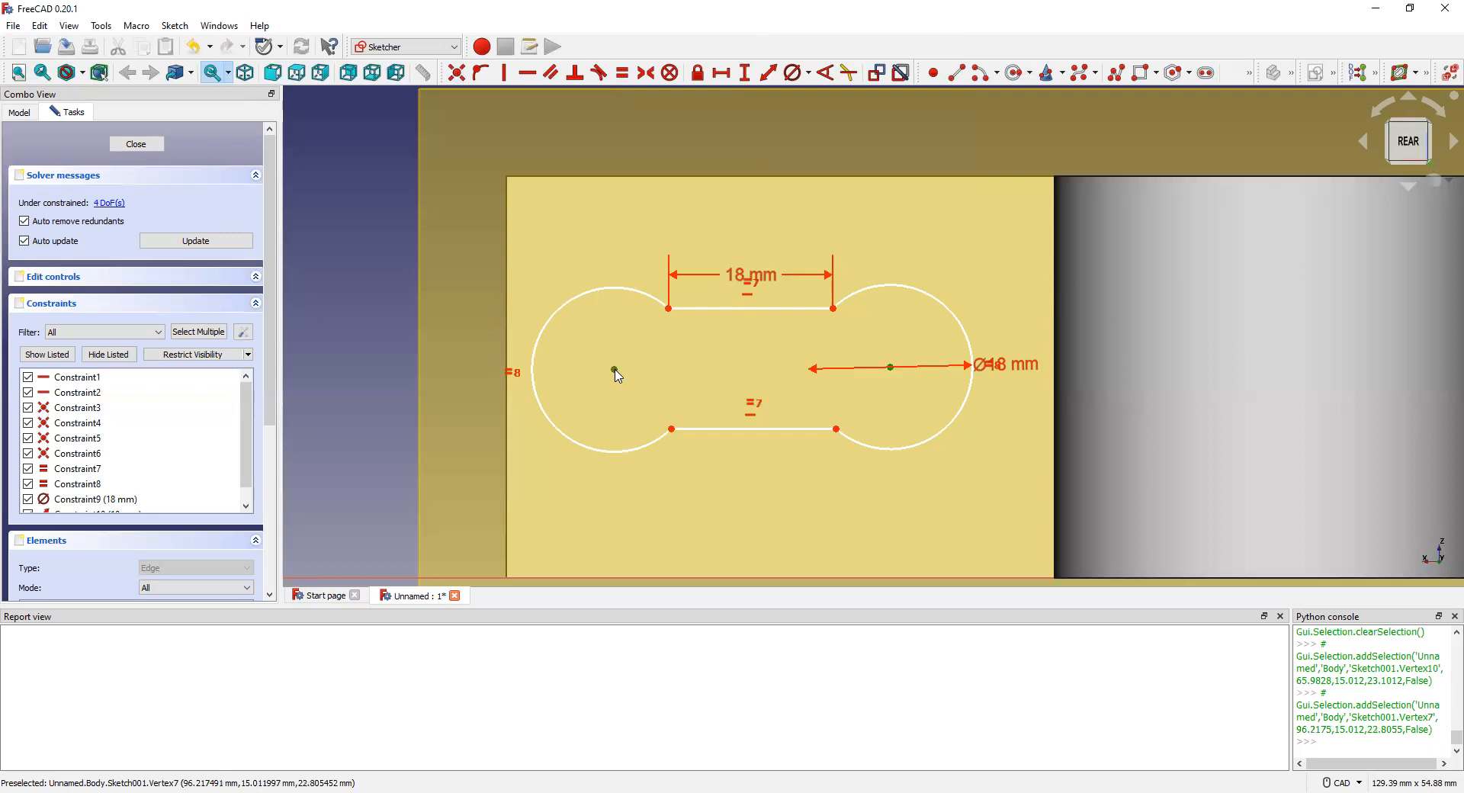
left_click(770, 74)
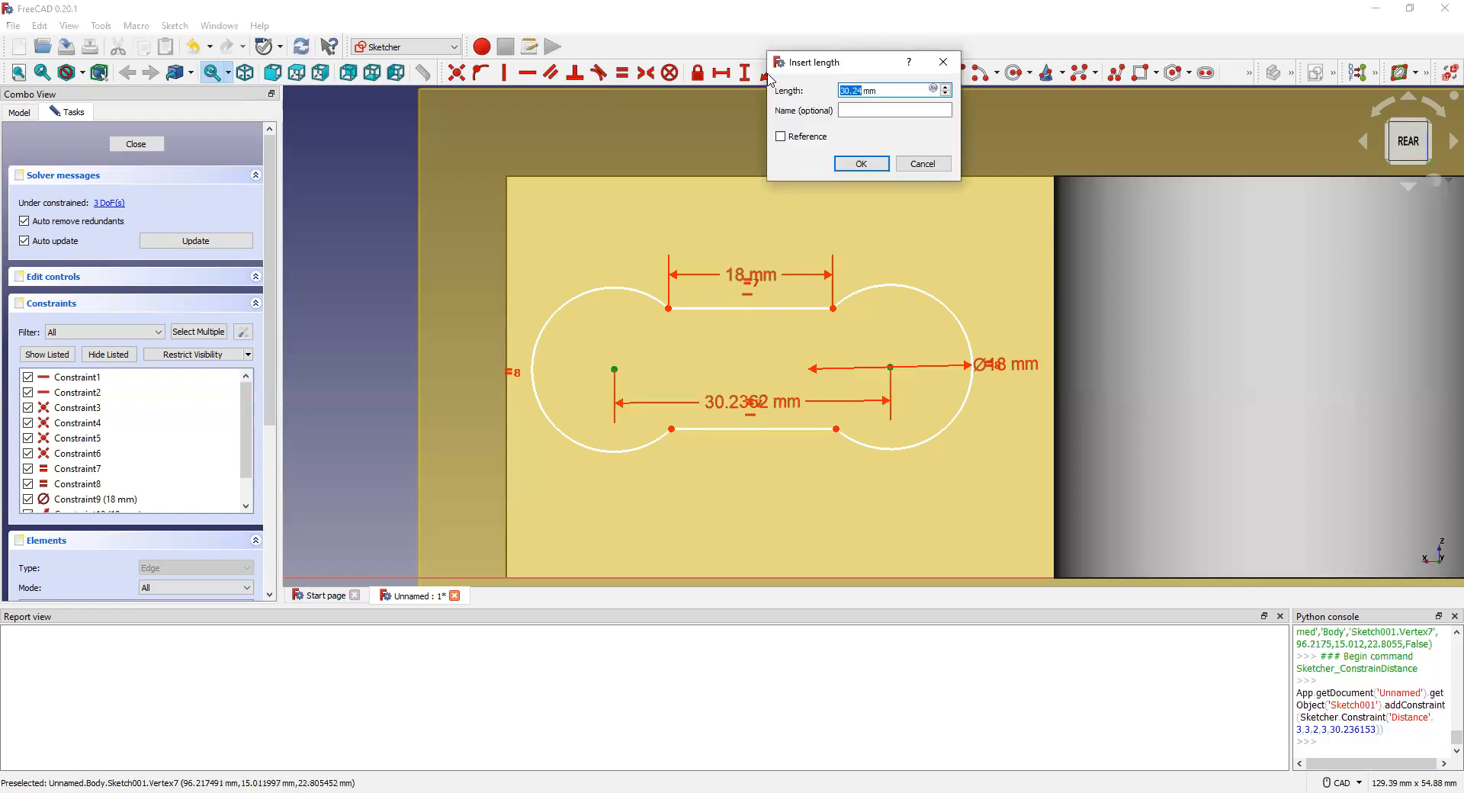
type("18")
left_click(860, 164)
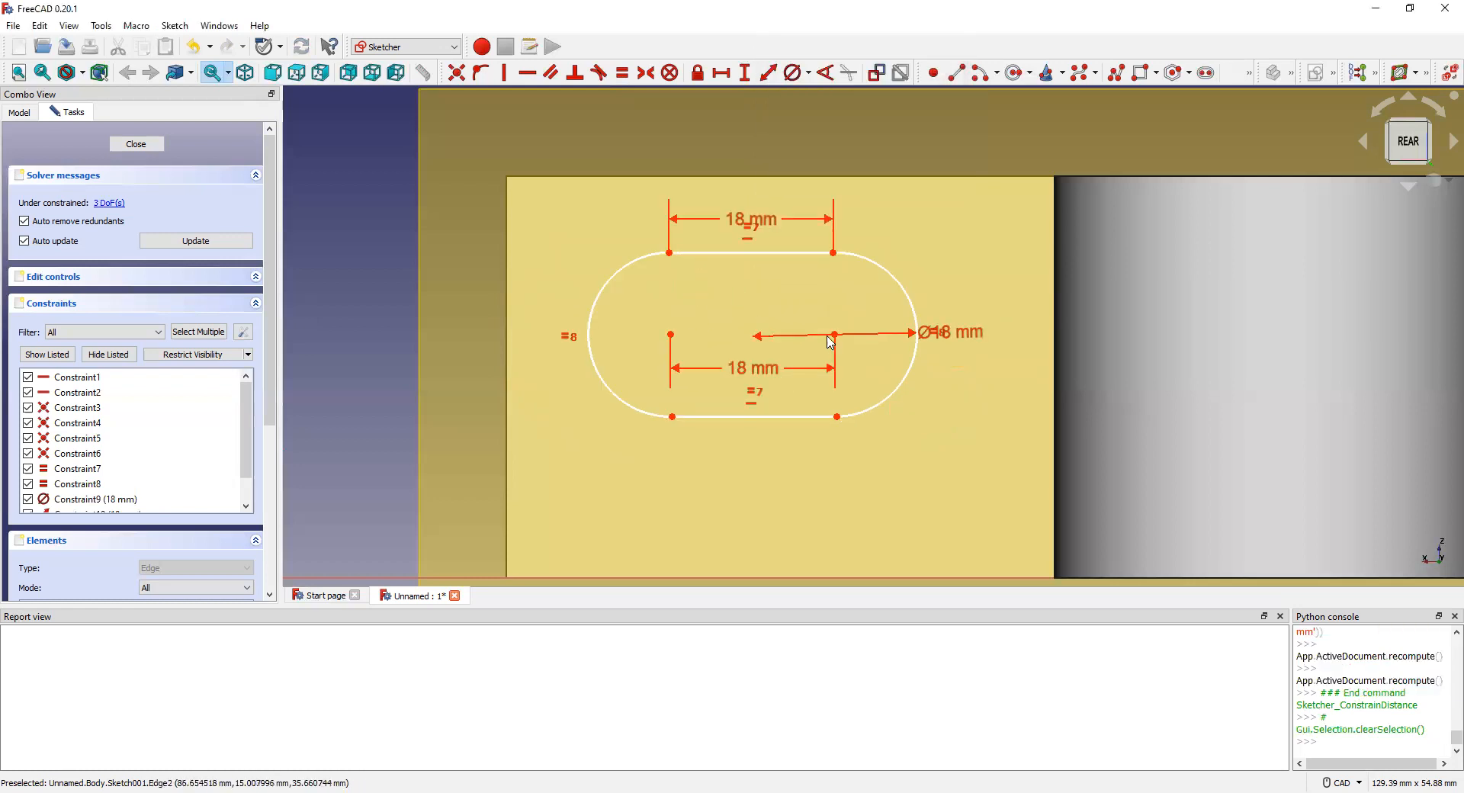
Step: Undo the failed drag of the slot's centre point and reselect both arc centres
mouse_move(836, 341)
left_mouse_down()
mouse_move(824, 376)
mouse_move(816, 309)
left_mouse_up()
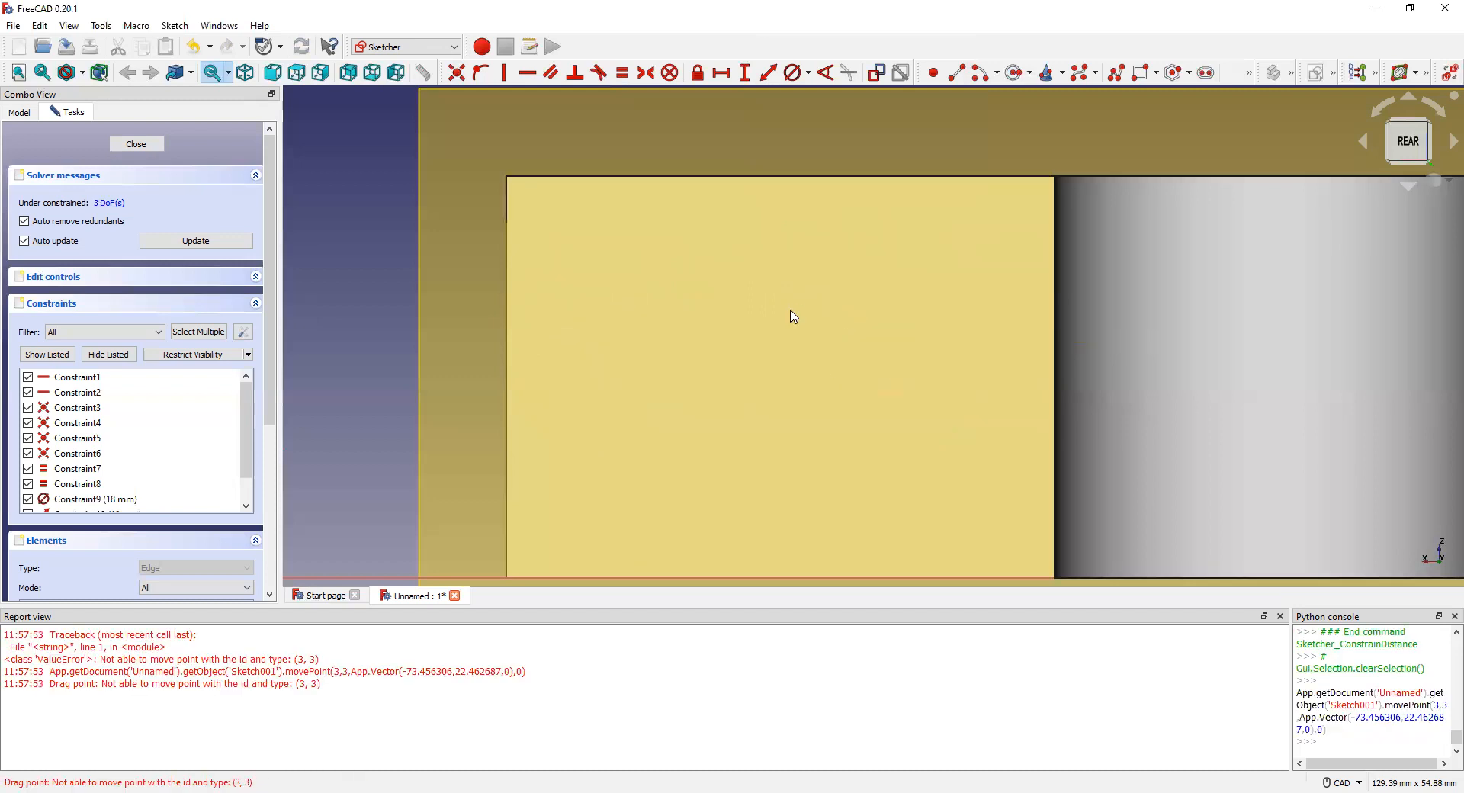
key("ctrl+z")
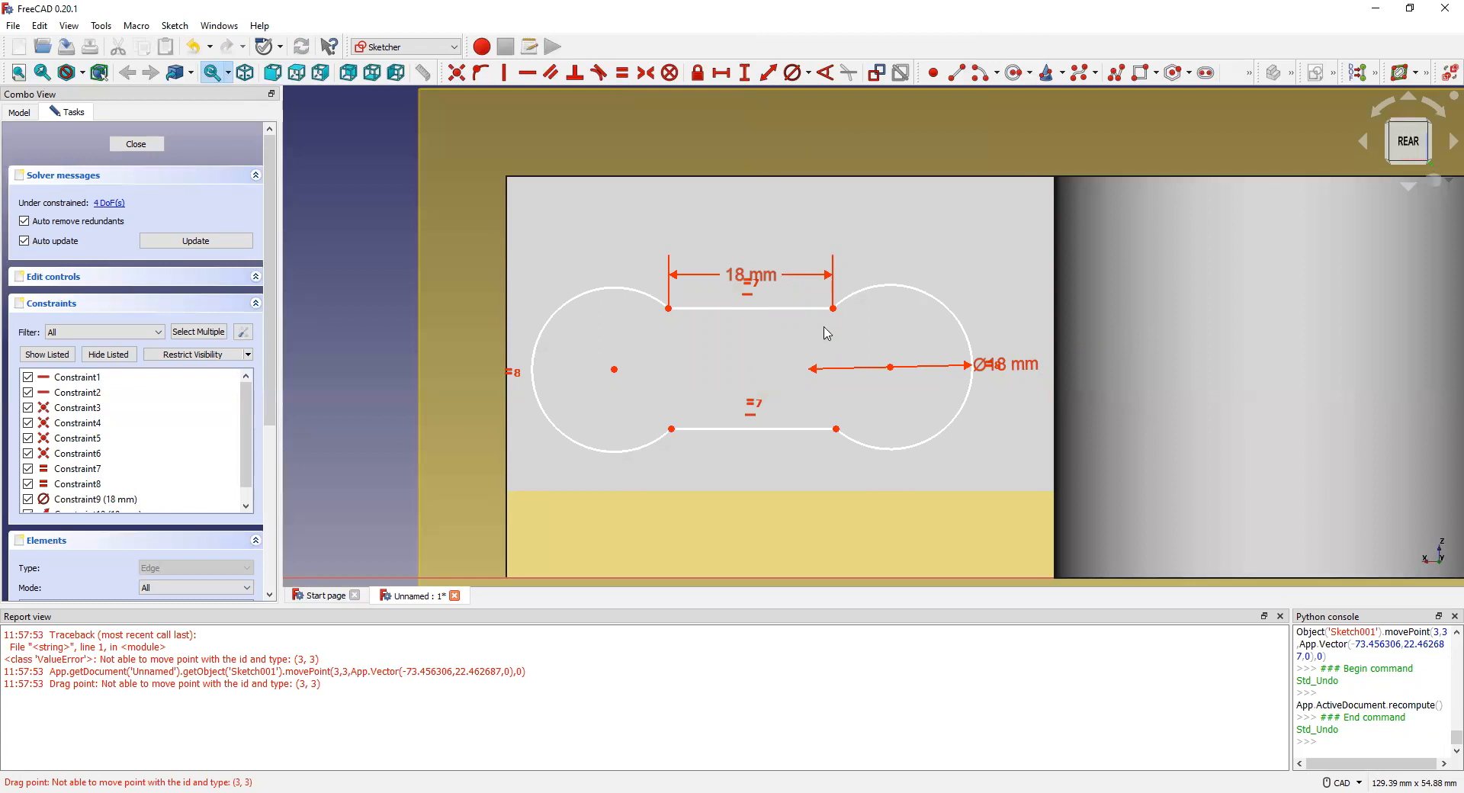
left_click(891, 368)
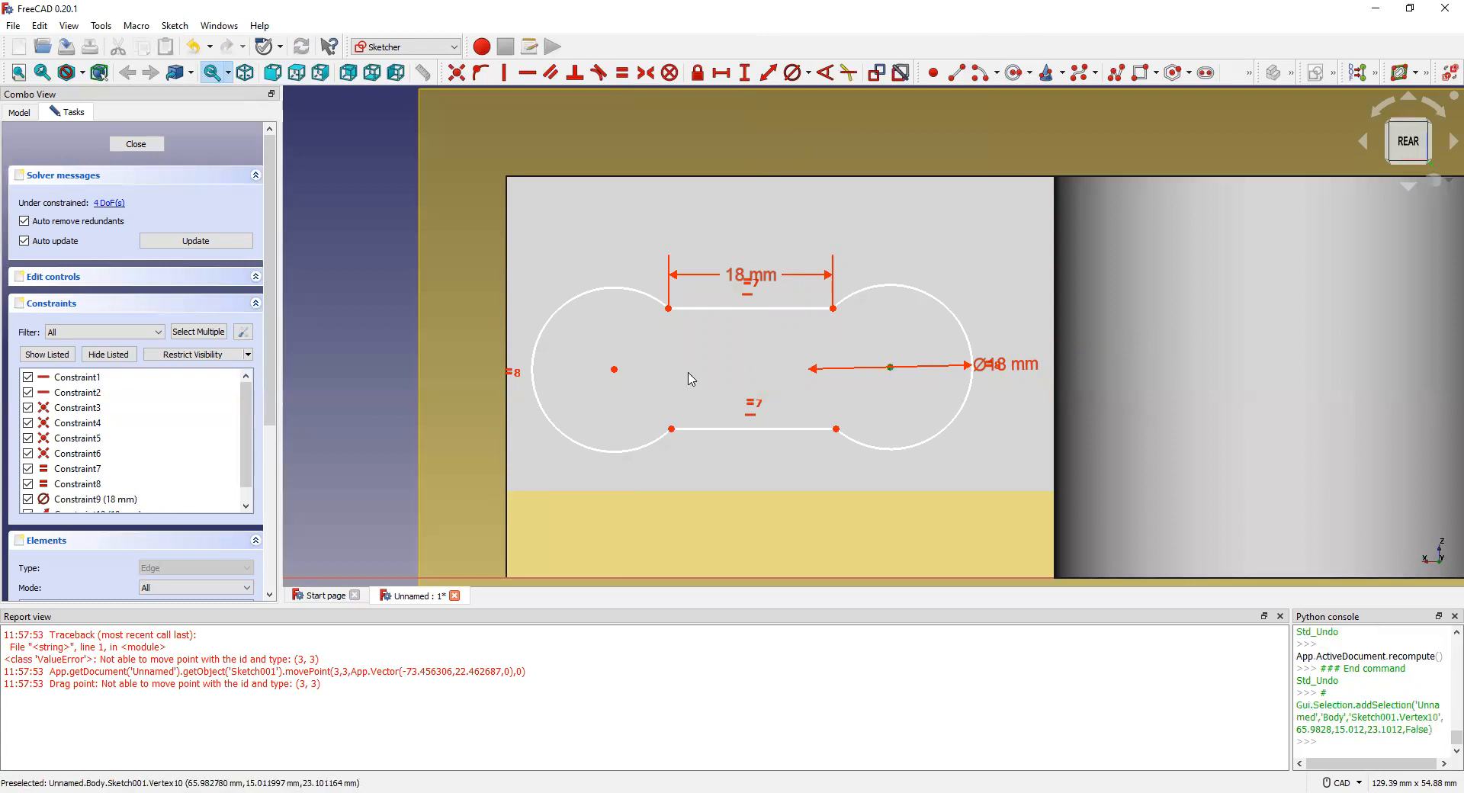
left_click(614, 371)
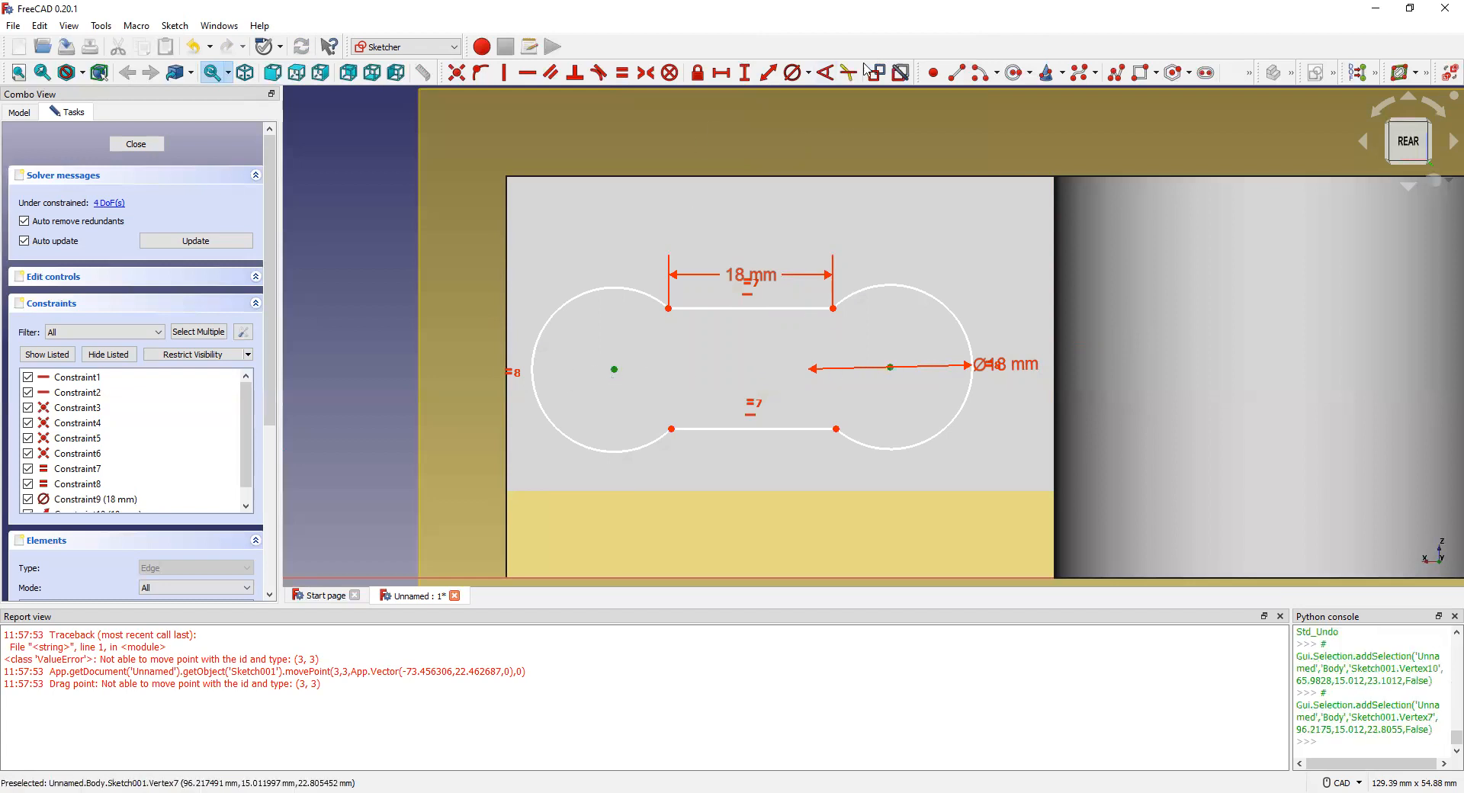
Step: Constrain the two arc centres 18 mm apart and nudge the slot
left_click(769, 73)
type("18")
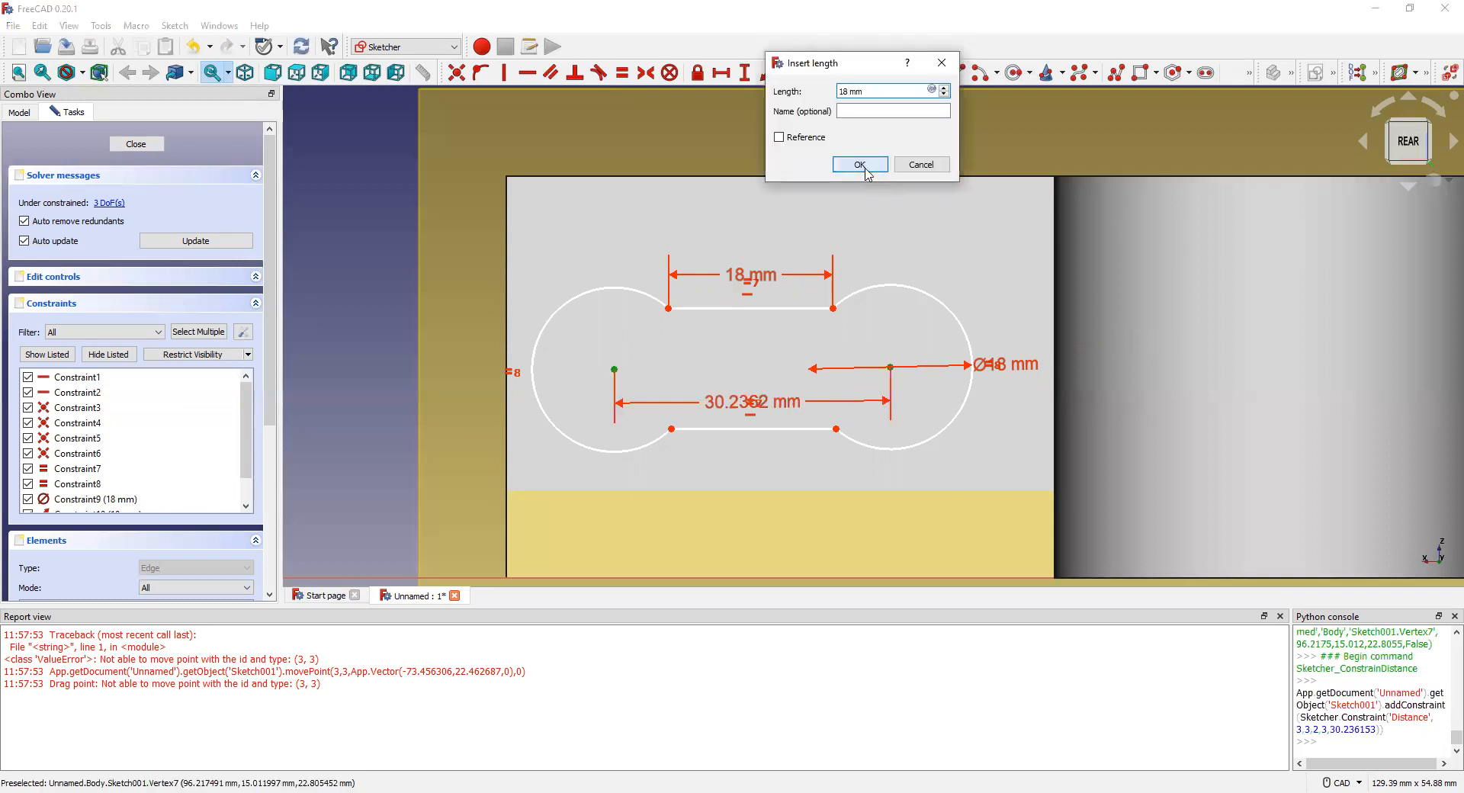
left_click(866, 174)
mouse_move(836, 352)
left_mouse_down()
mouse_move(865, 353)
mouse_move(835, 356)
left_mouse_up()
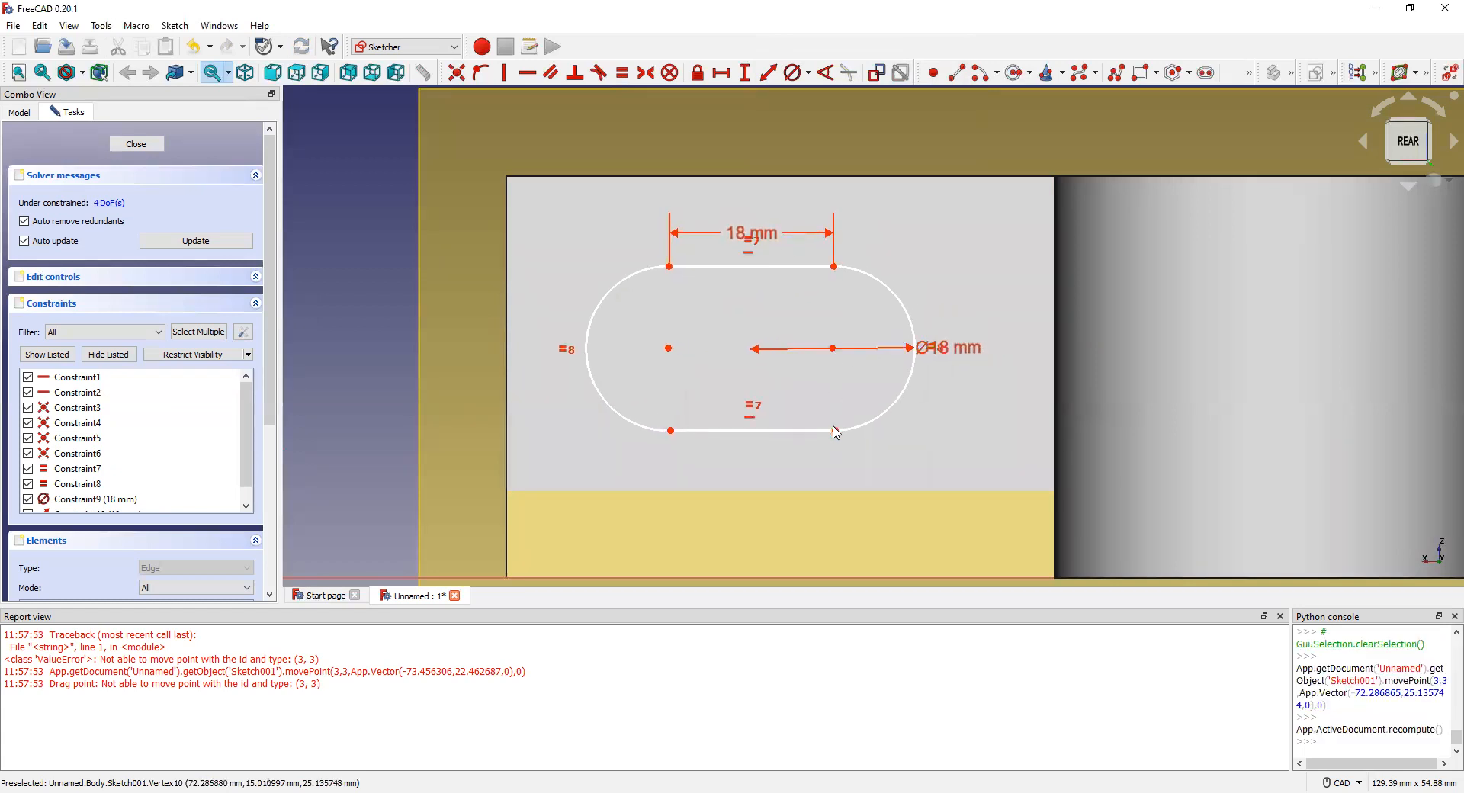
Step: Attempt a parallel constraint on the two arcs, dismiss the warning, and nudge the lower-right corner
left_click(917, 369)
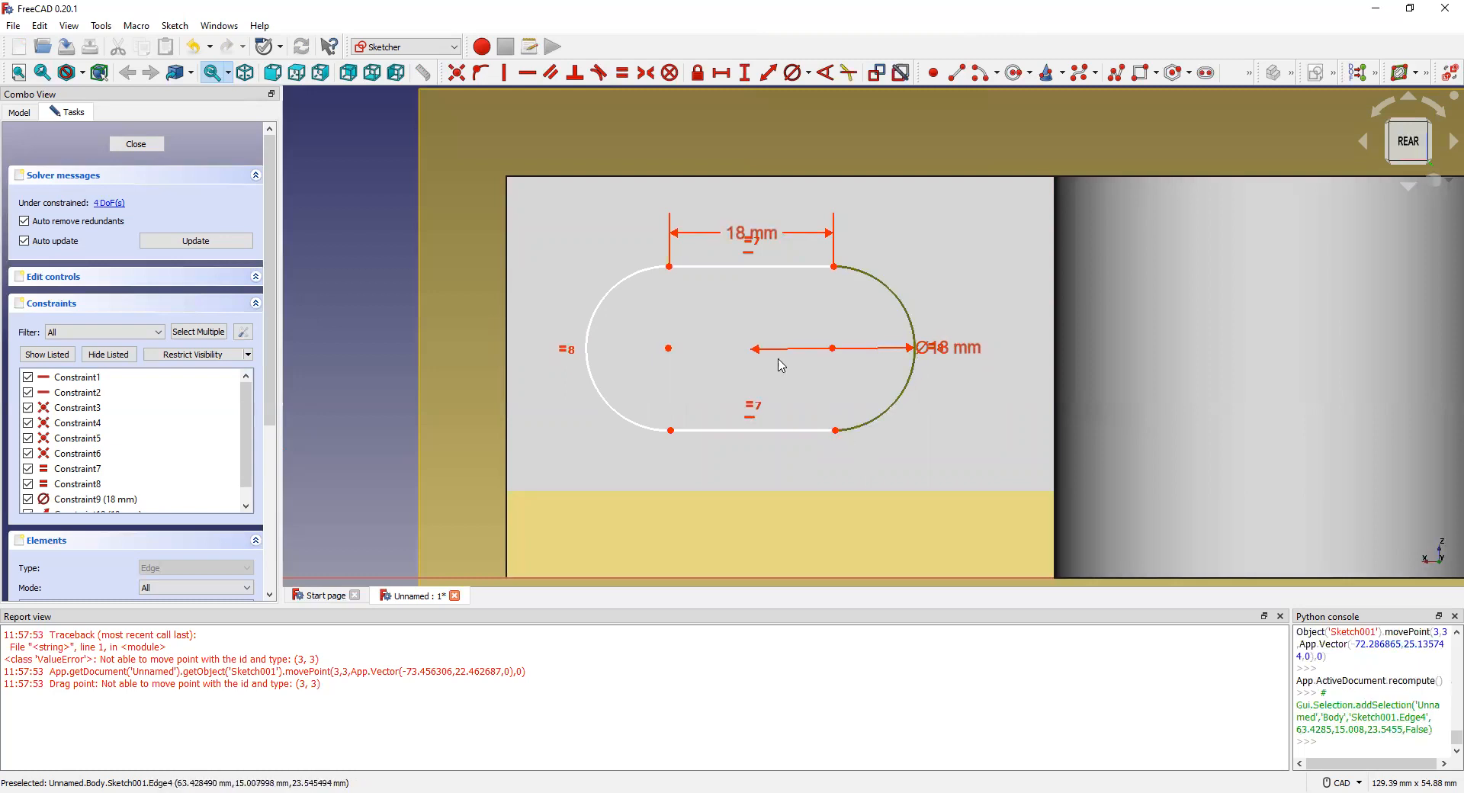
left_click(590, 352)
left_click(551, 73)
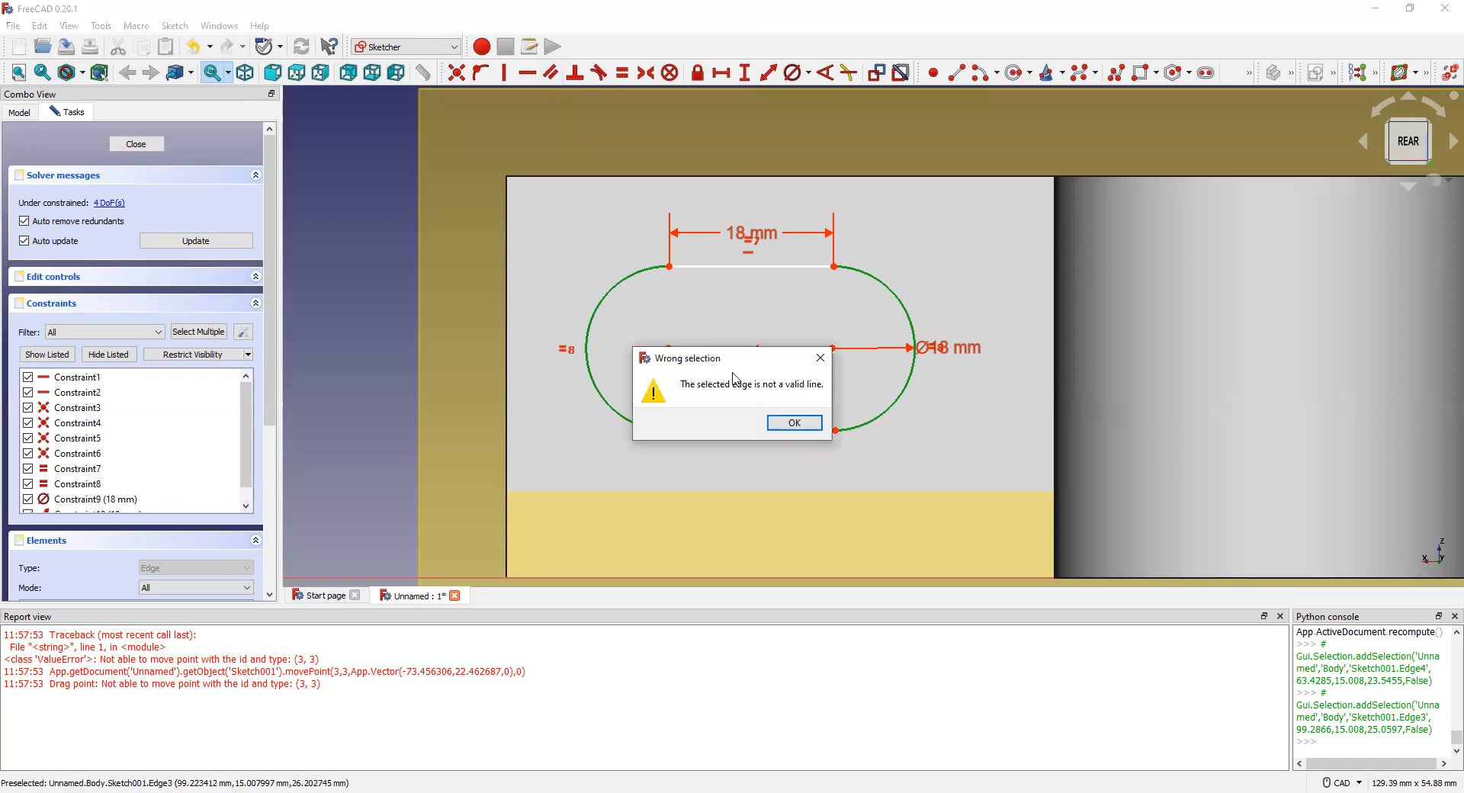
left_click(791, 423)
mouse_move(836, 430)
left_mouse_down()
mouse_move(816, 432)
mouse_move(839, 437)
left_mouse_up()
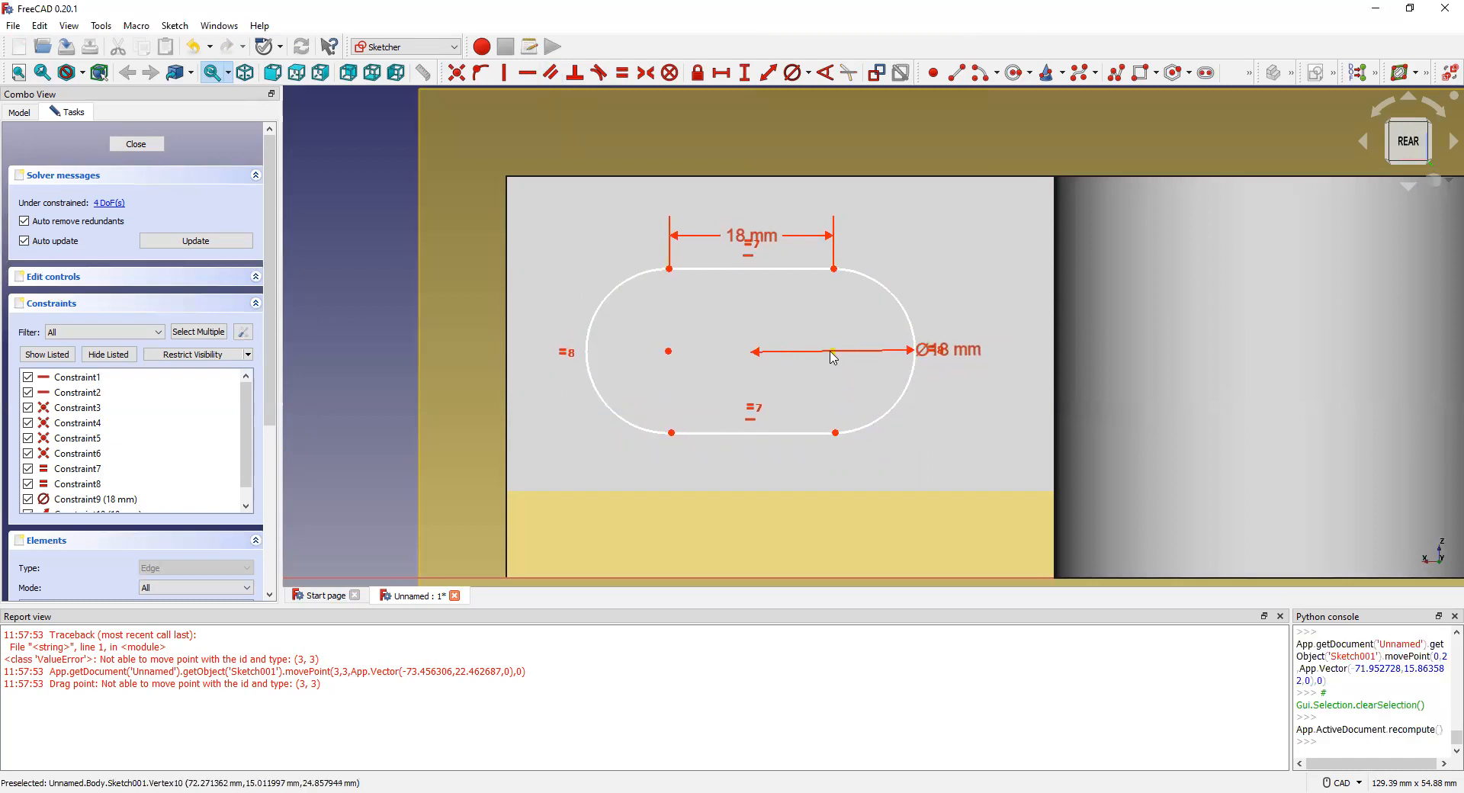
Step: Reshape the slot from its lower-right corner and try selecting reference points with the horizontal axis
left_click(835, 352)
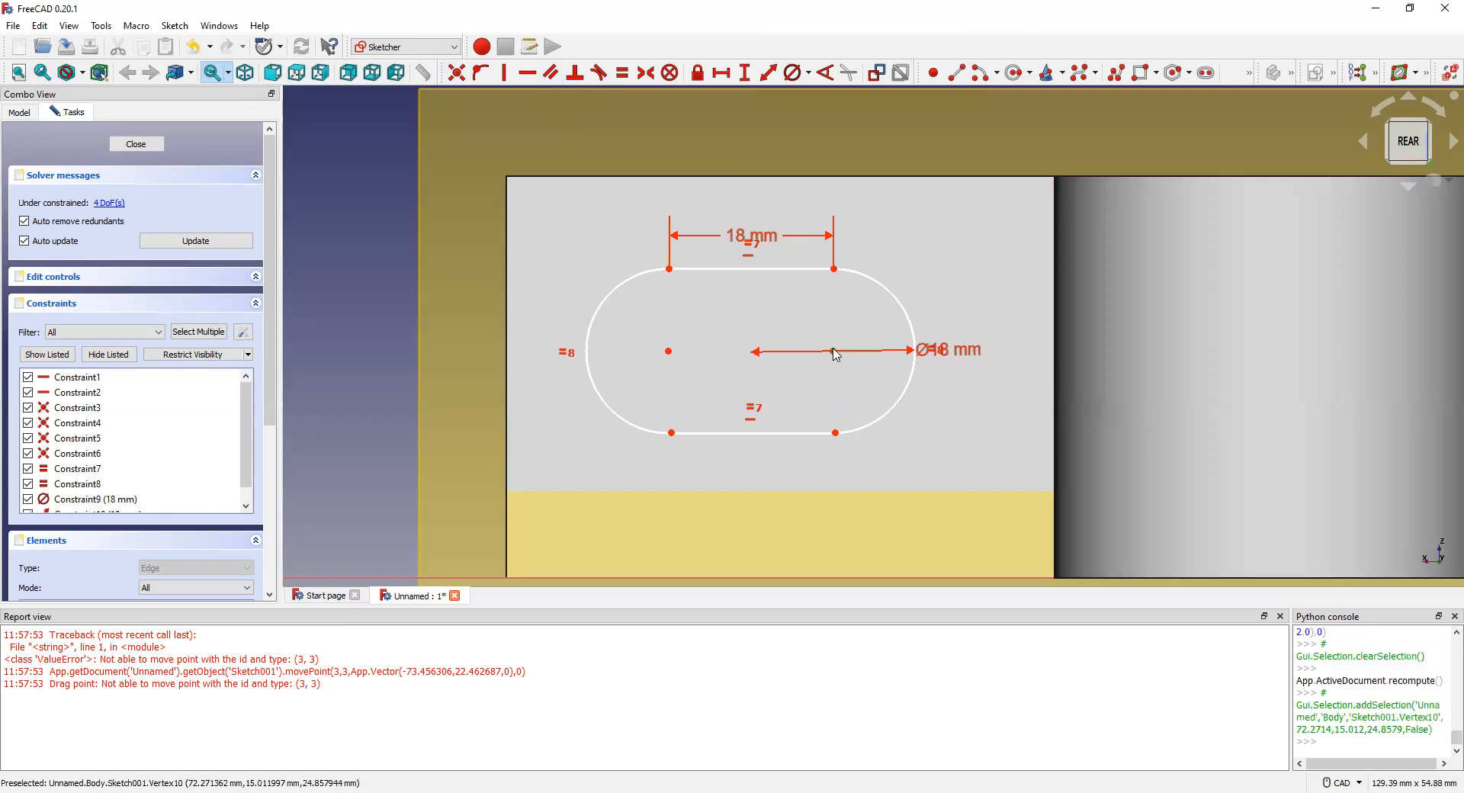
mouse_move(788, 448)
left_mouse_down()
mouse_move(762, 446)
mouse_move(839, 445)
left_mouse_up()
left_click(871, 236)
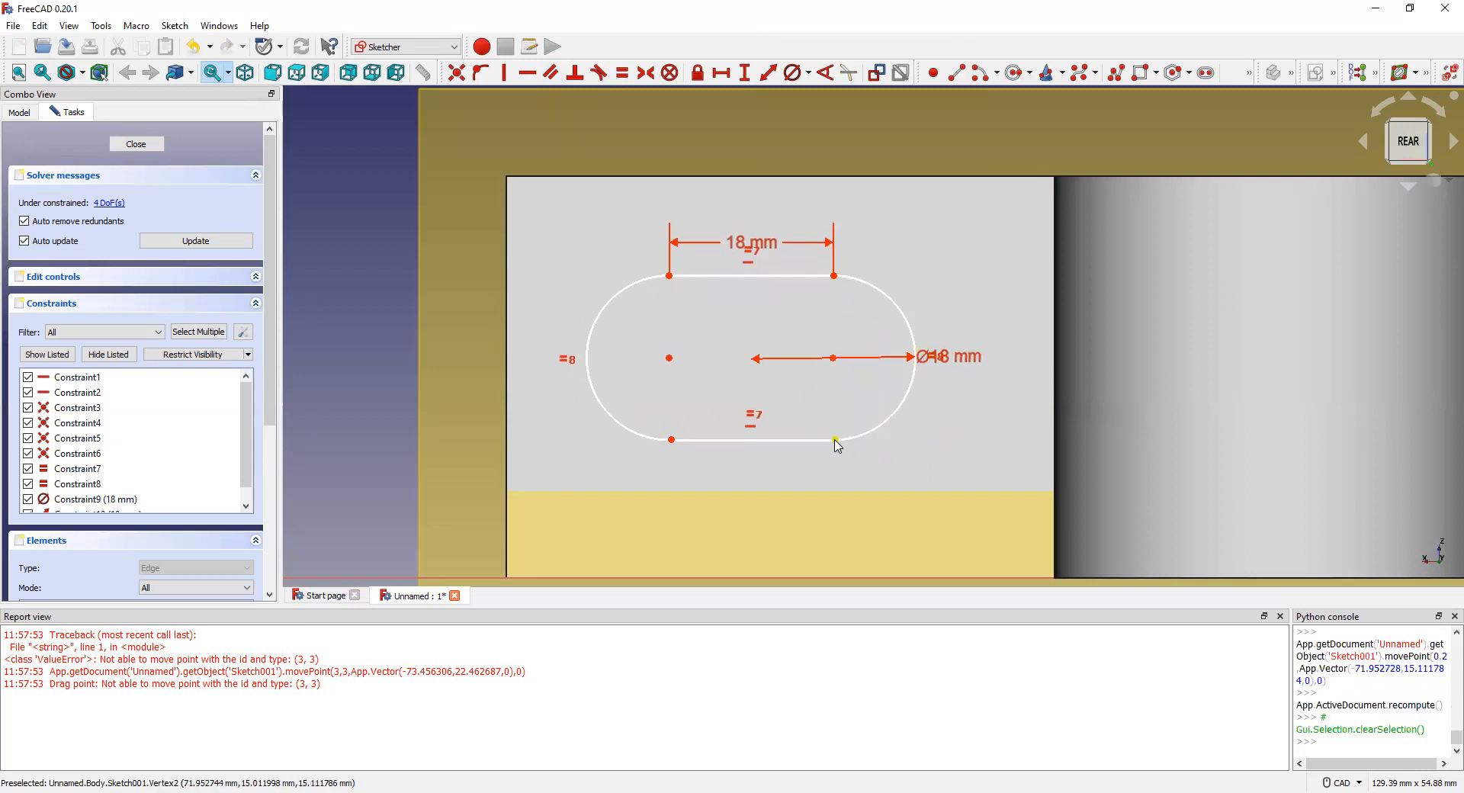
left_click(837, 442)
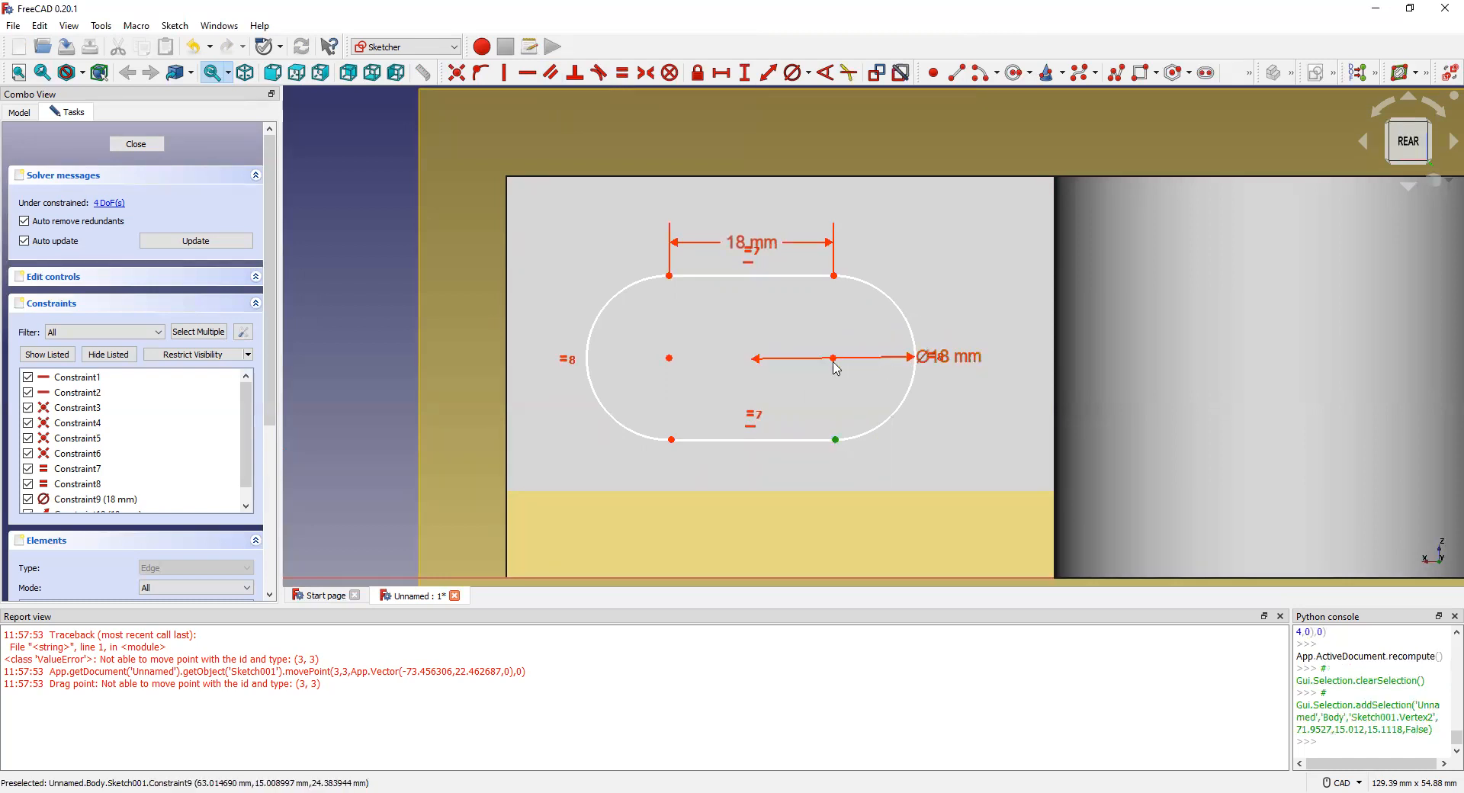
left_click(835, 360)
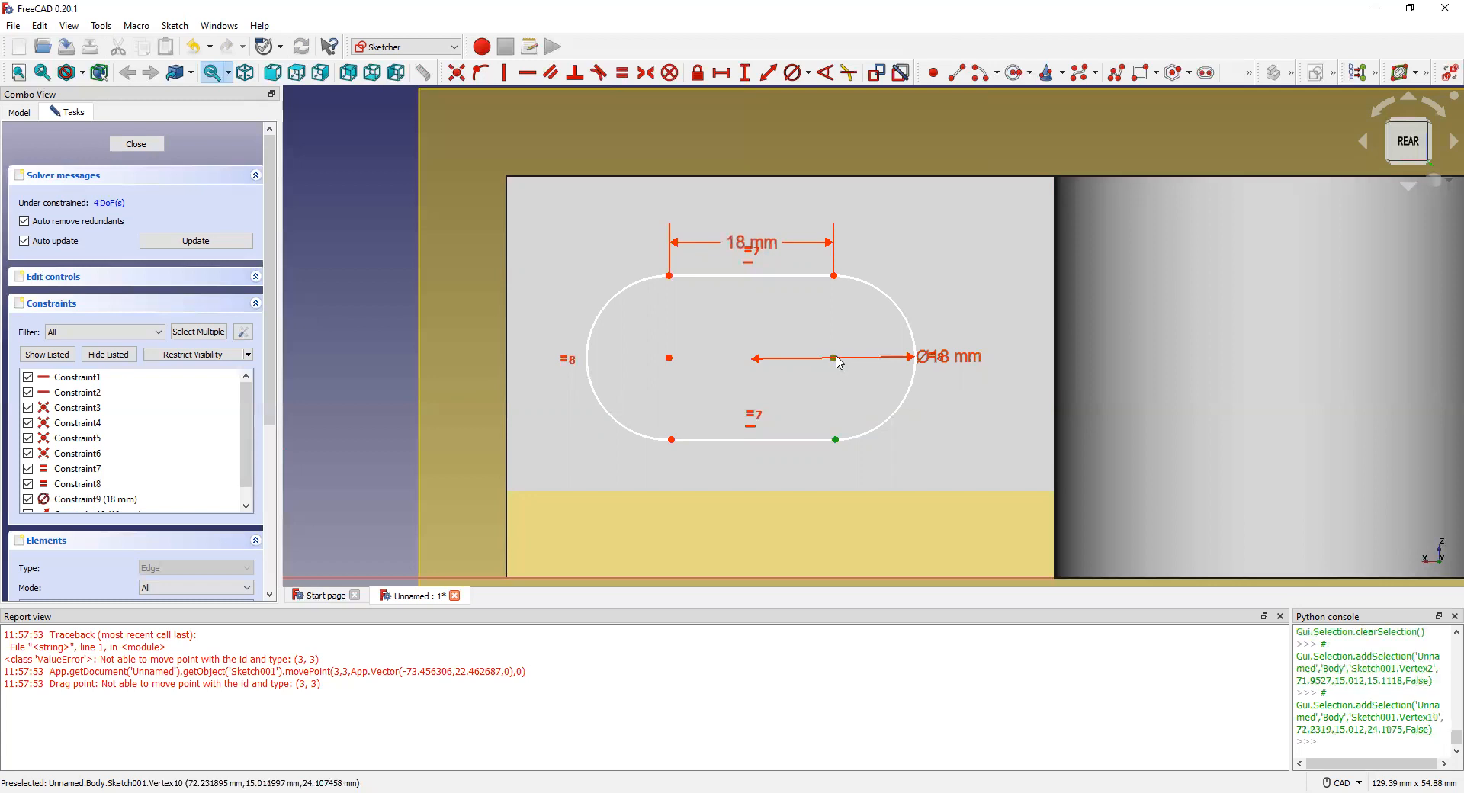
left_click(832, 578)
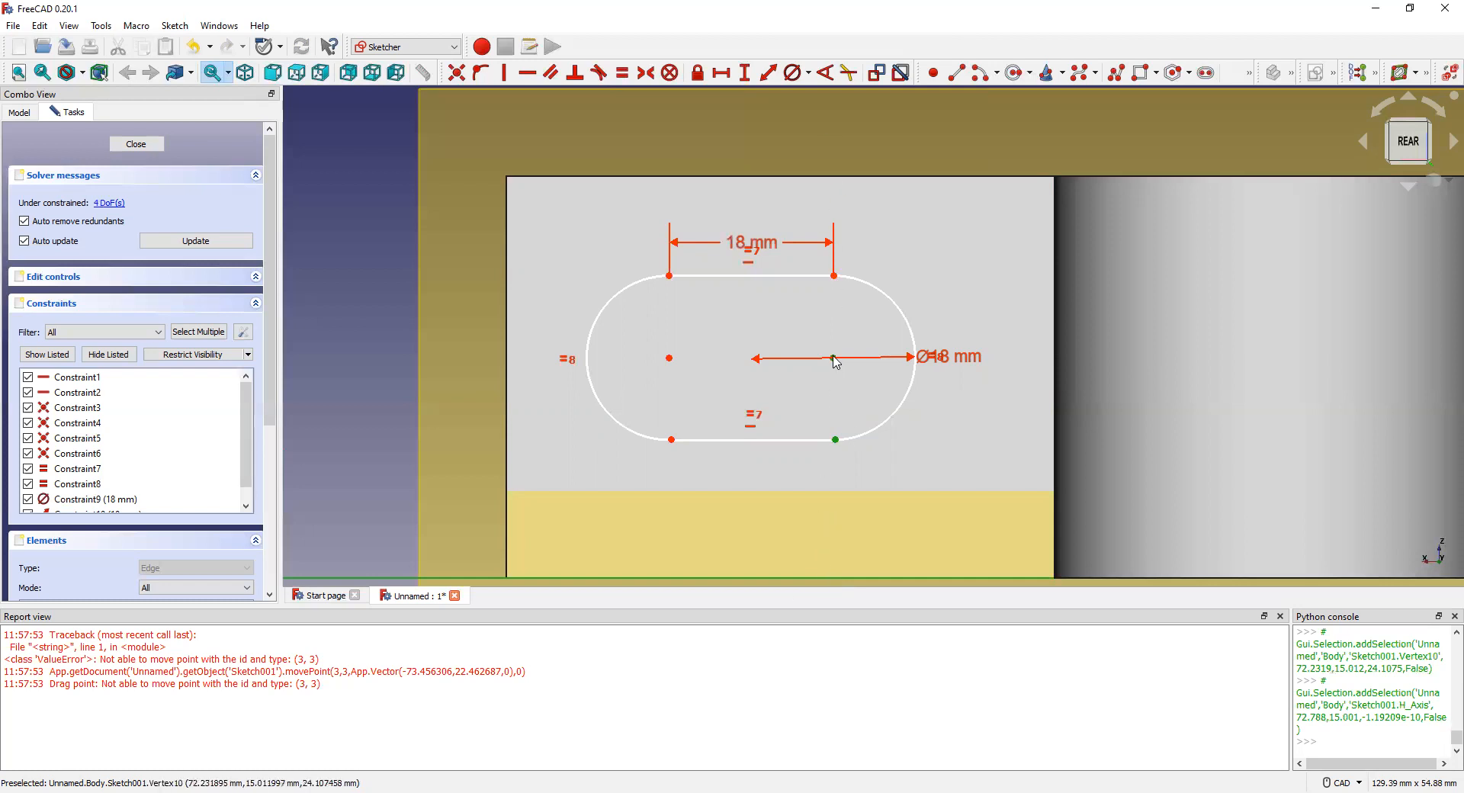
left_click(848, 380)
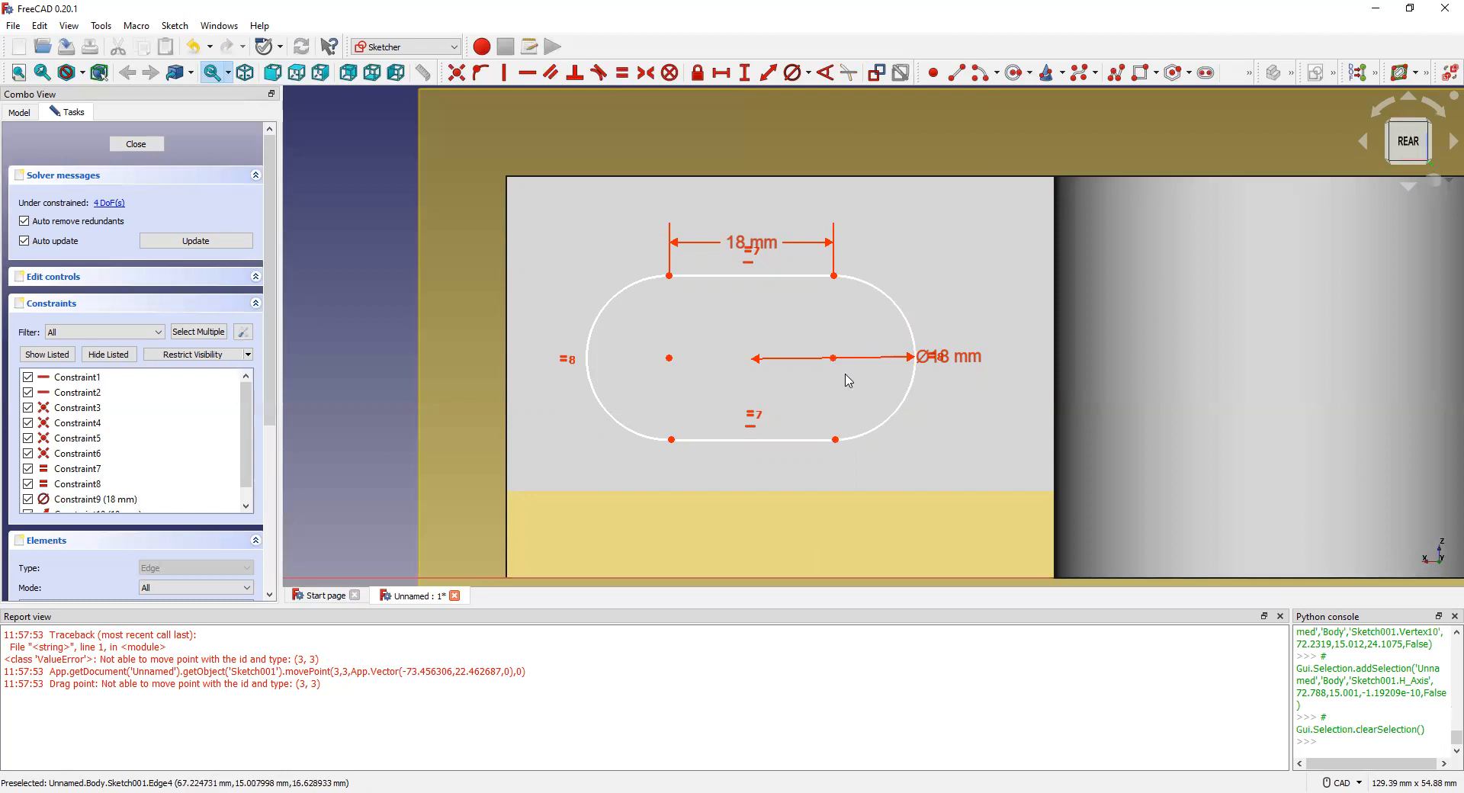
Step: Place the right arc's centre 22 mm above the horizontal axis
left_click(834, 361)
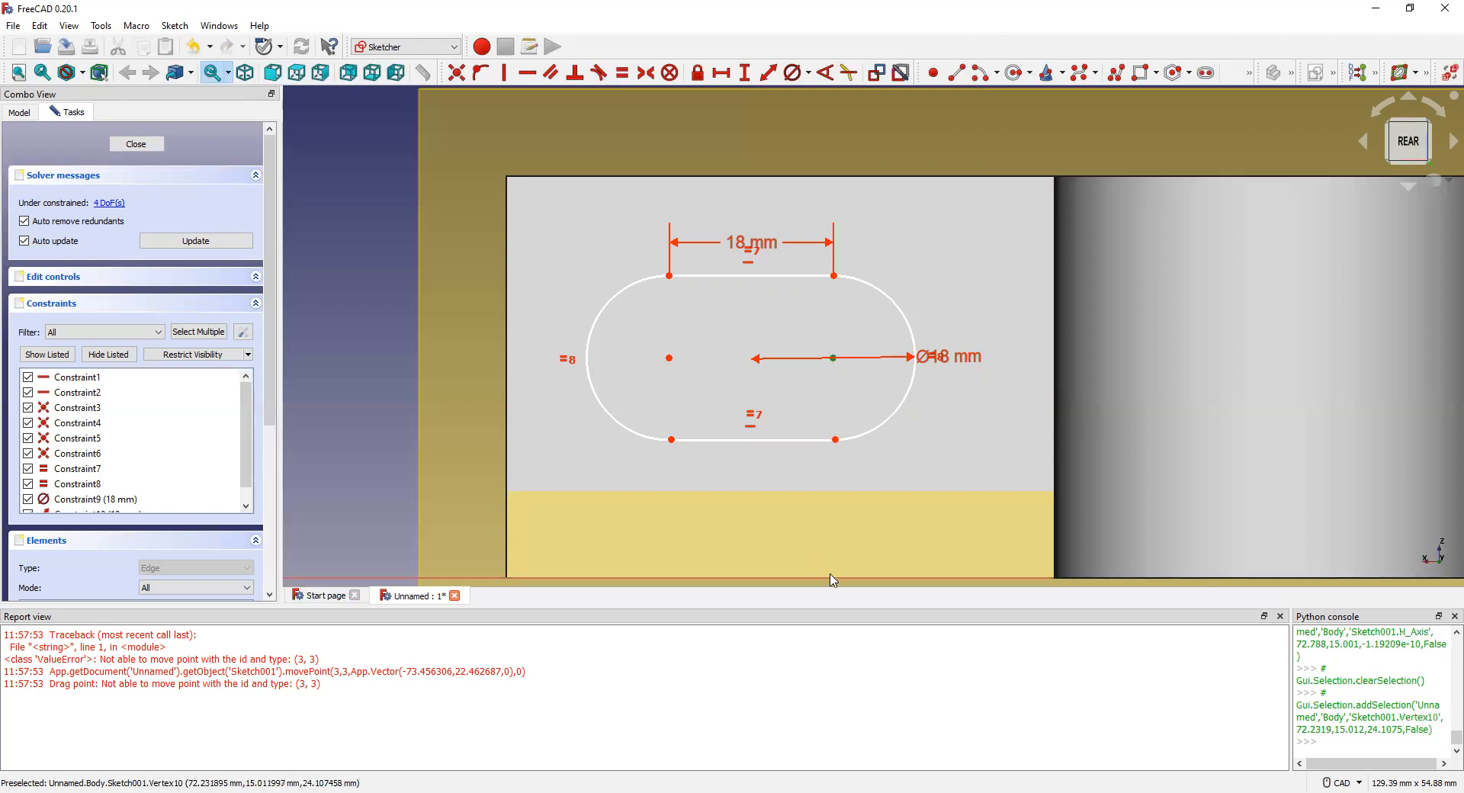
left_click(832, 578)
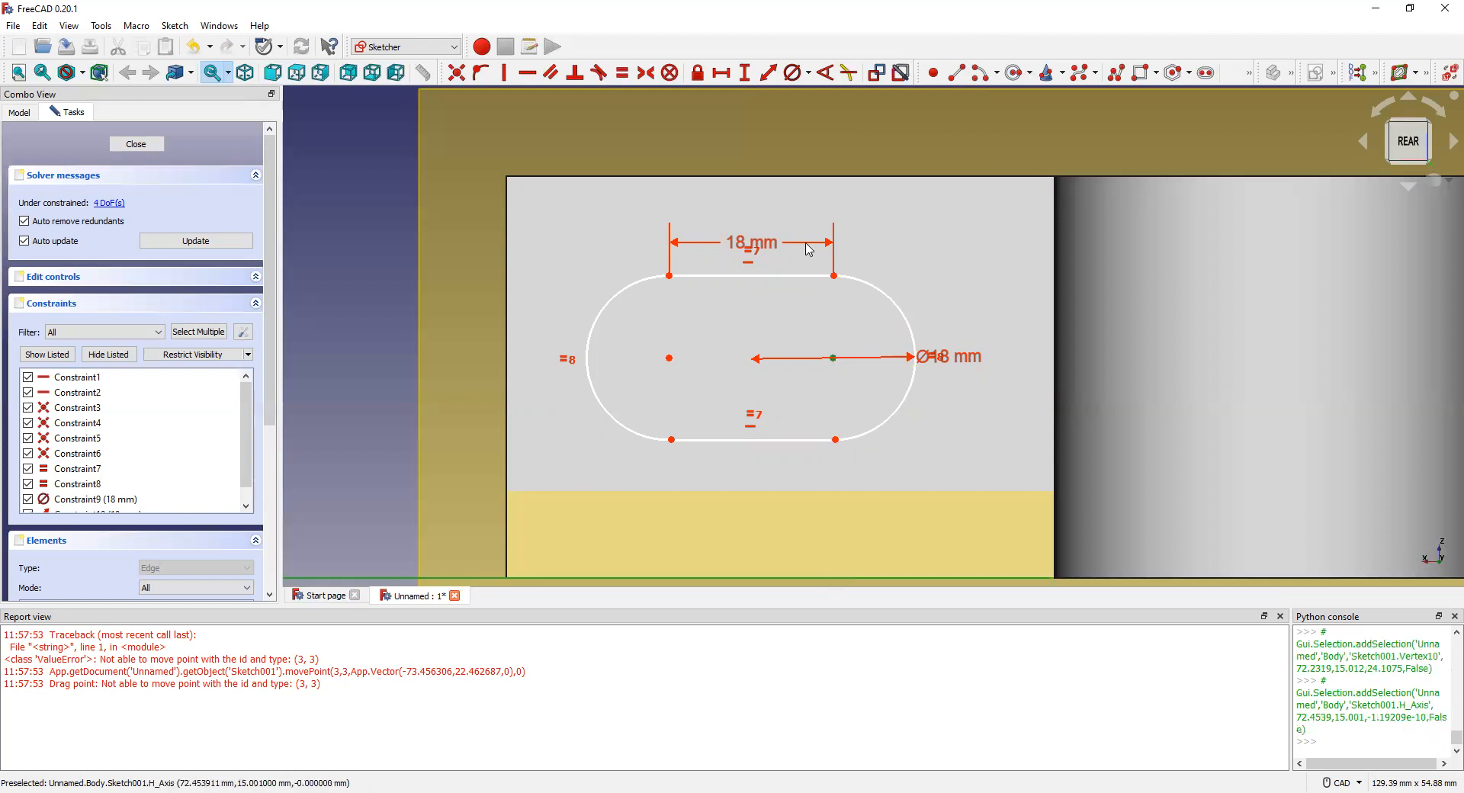
left_click(768, 73)
type("22")
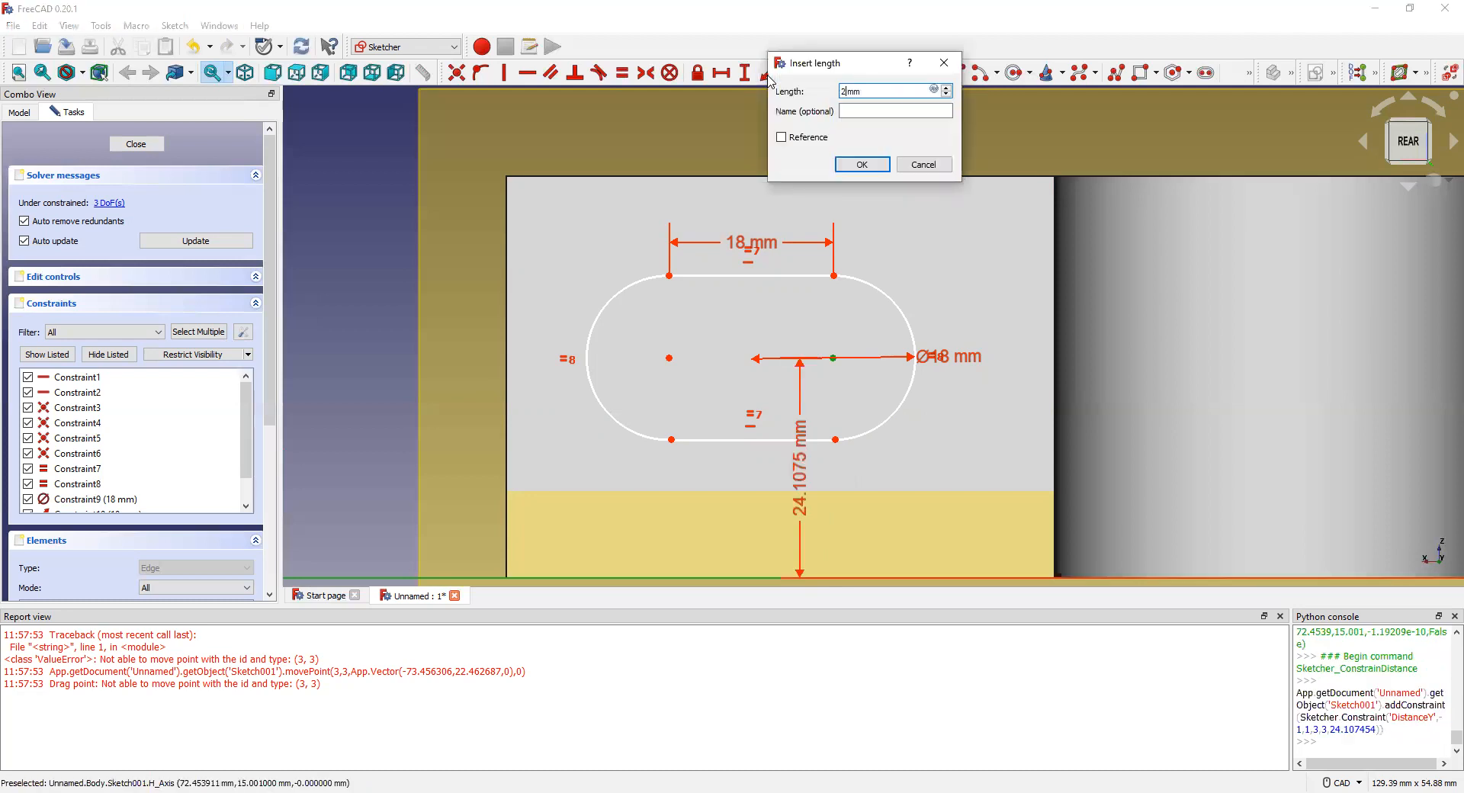
left_click(862, 165)
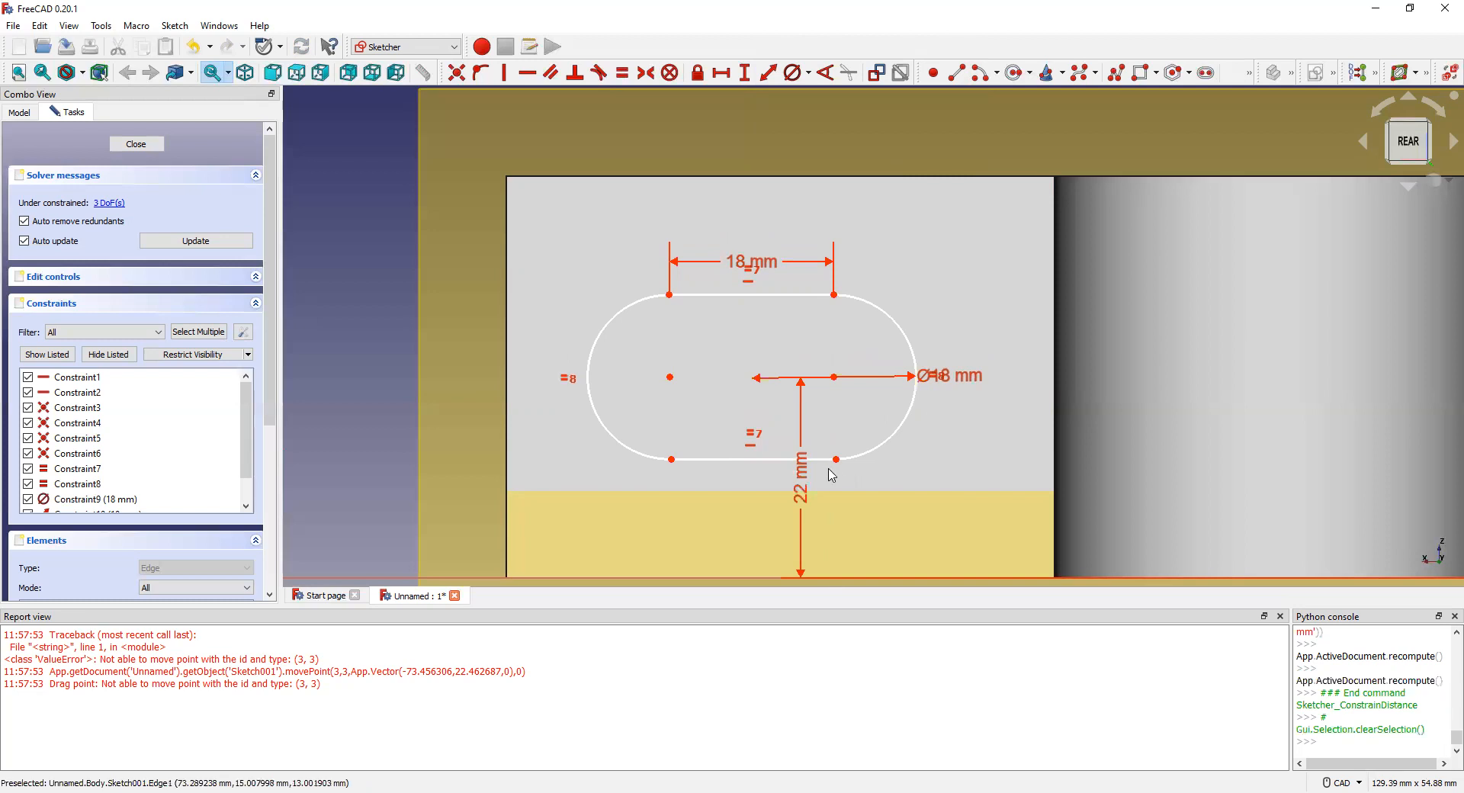
Step: Slide the slot leftward on the light face via its corner and arc centre, then pick the vertical axis and right arc centre
left_click_drag(838, 462, 834, 461)
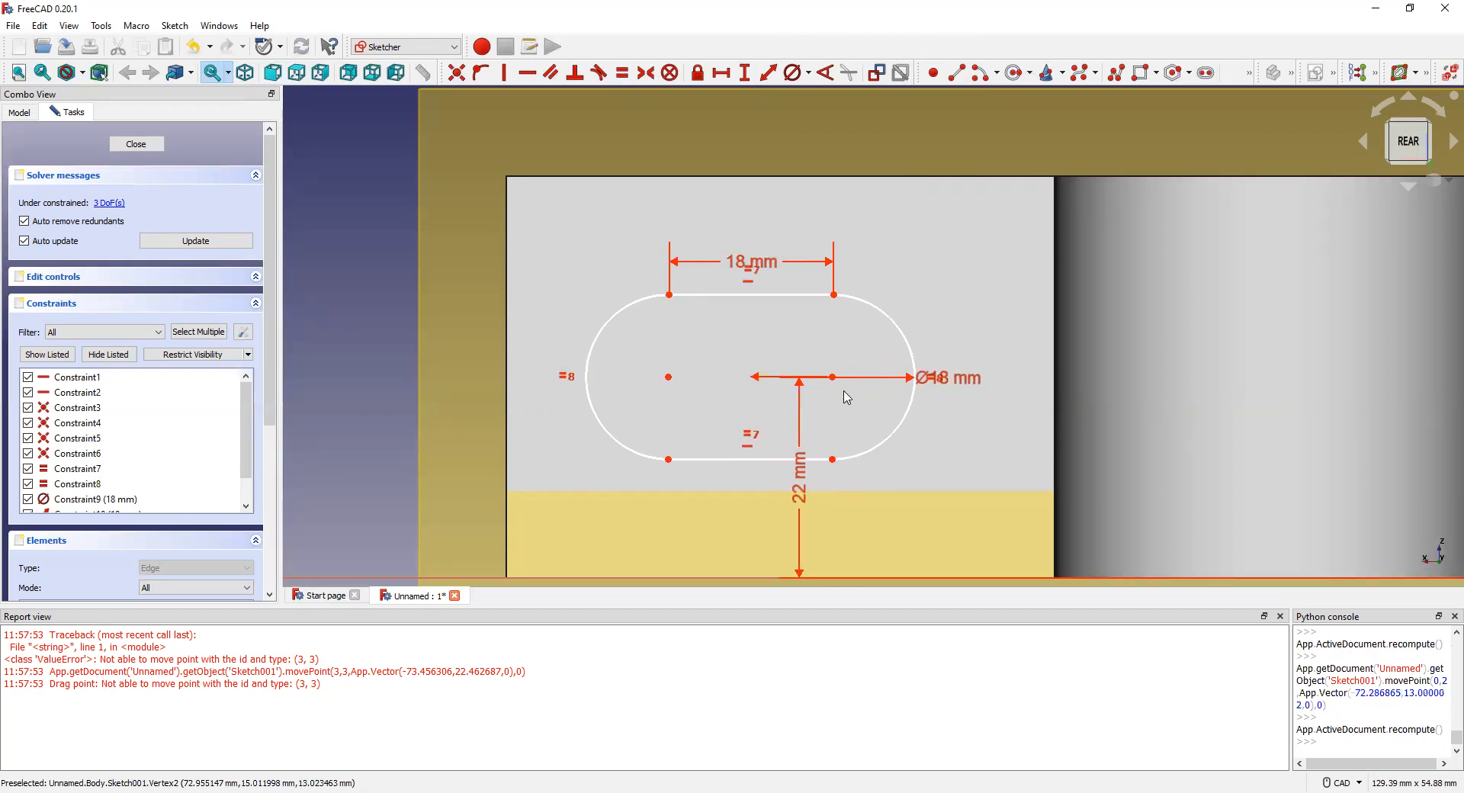
mouse_move(834, 378)
left_mouse_down()
mouse_move(790, 382)
mouse_move(834, 380)
left_mouse_up()
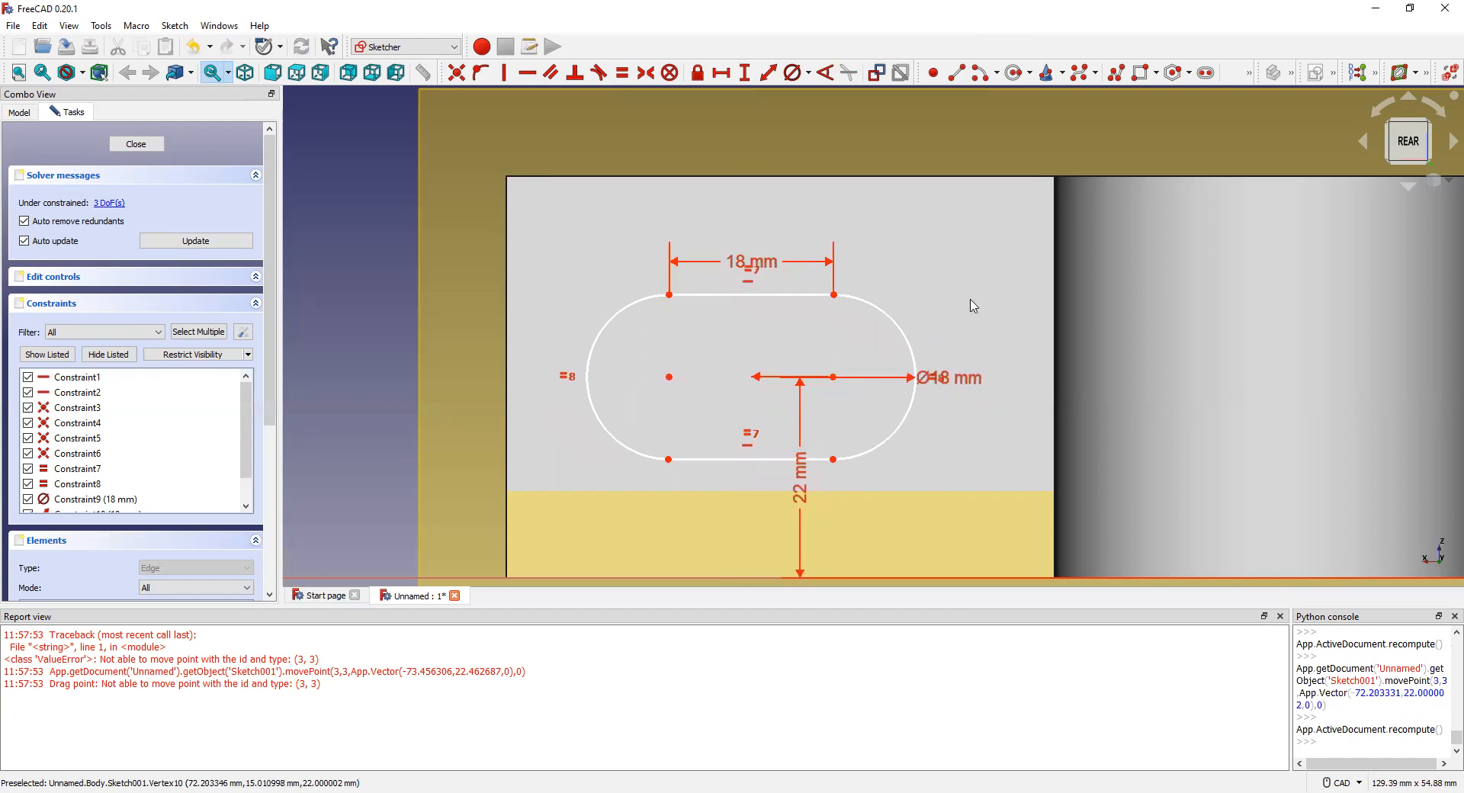
scroll(732, 331, "down", 1)
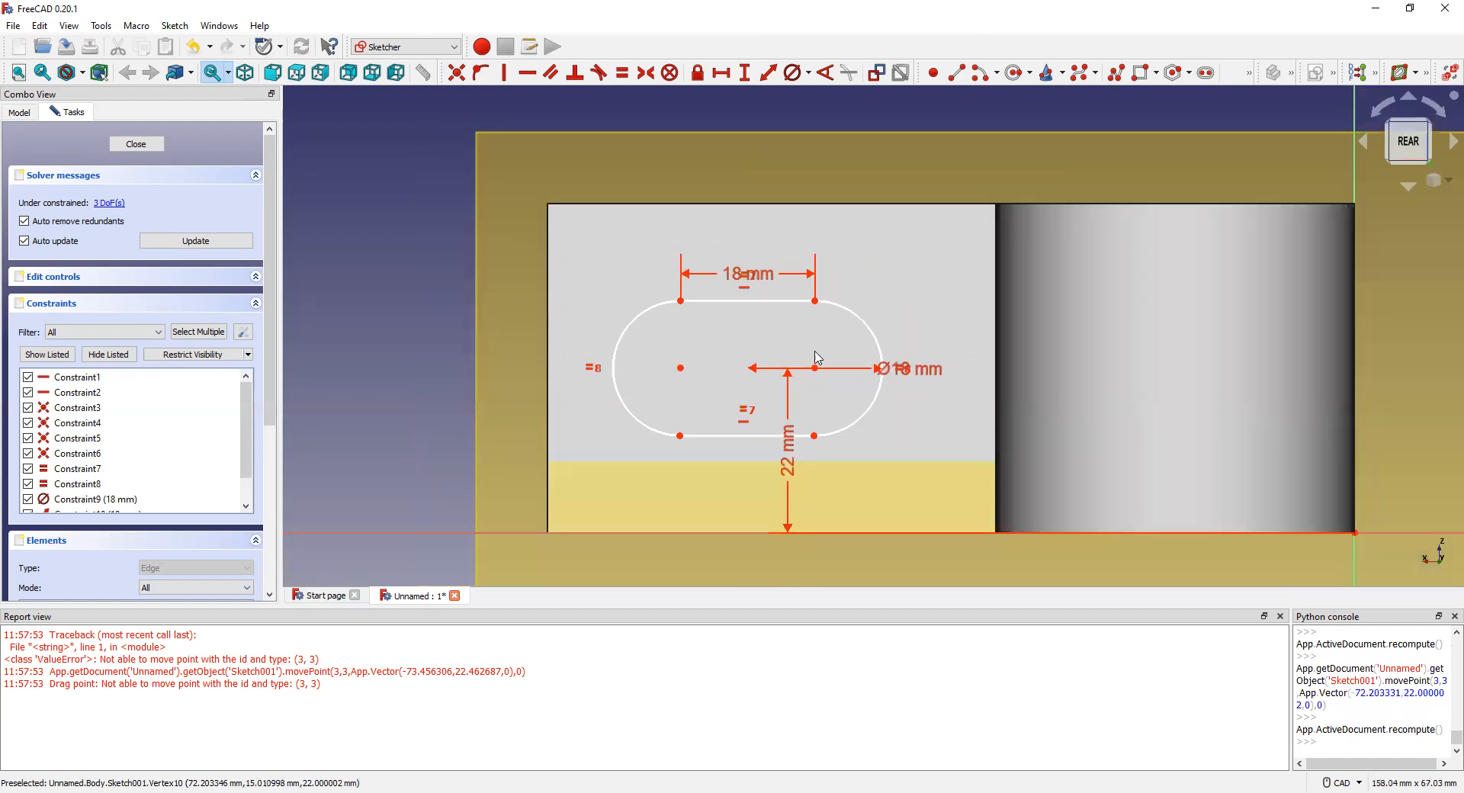
mouse_move(816, 376)
left_mouse_down()
mouse_move(875, 370)
mouse_move(787, 369)
mouse_move(810, 373)
left_mouse_up()
scroll(698, 375, "down", 1)
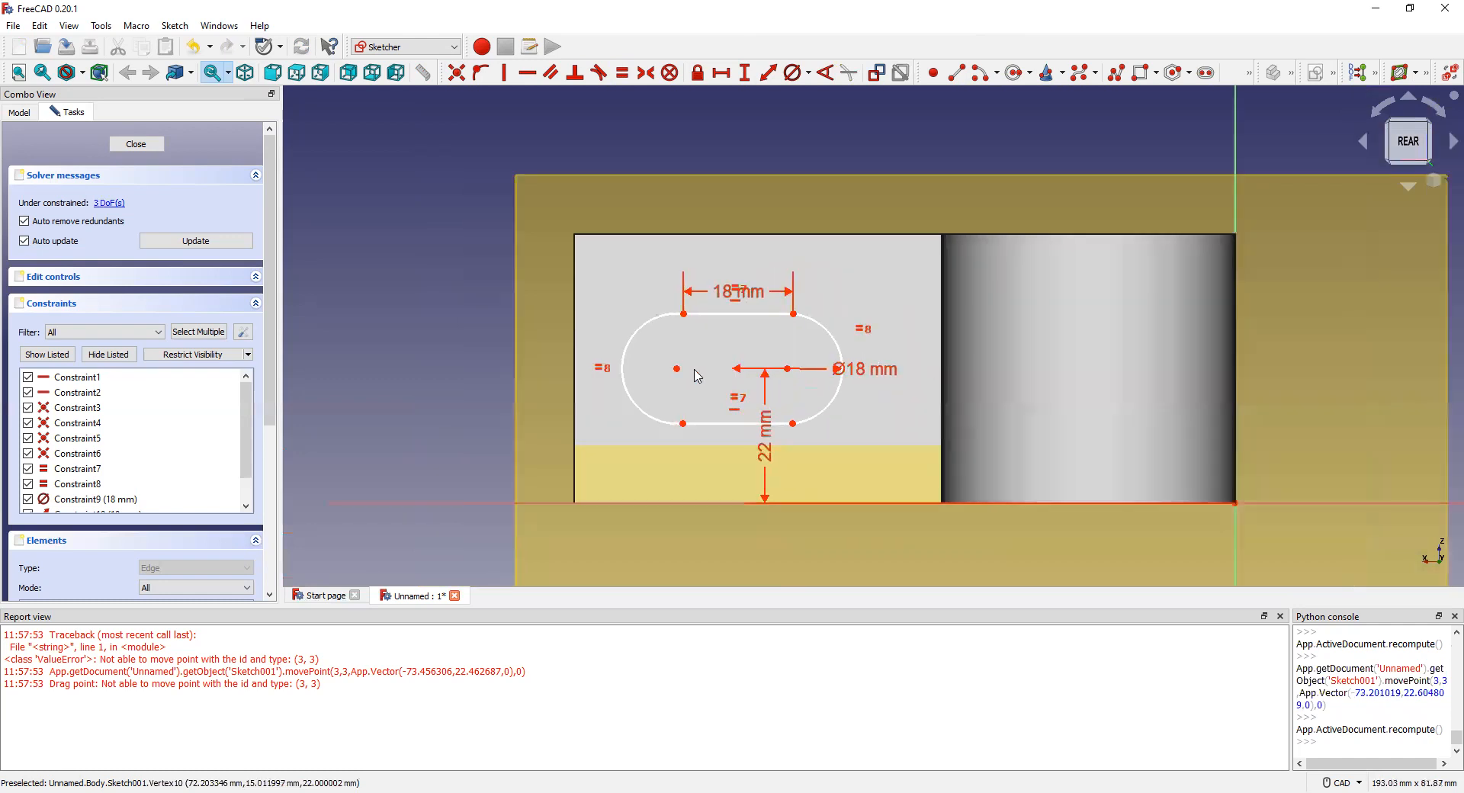
left_click(1237, 371)
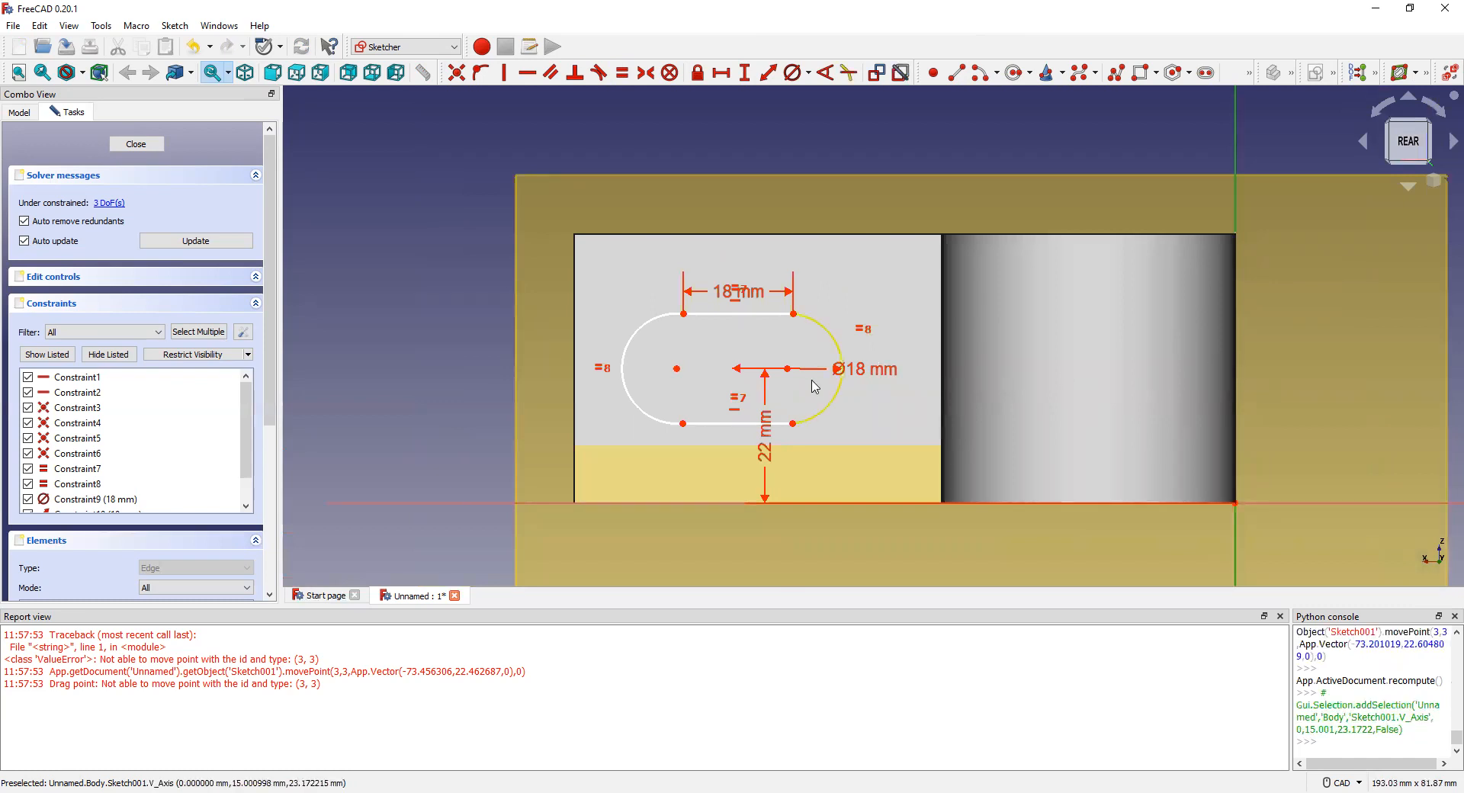
left_click(787, 369)
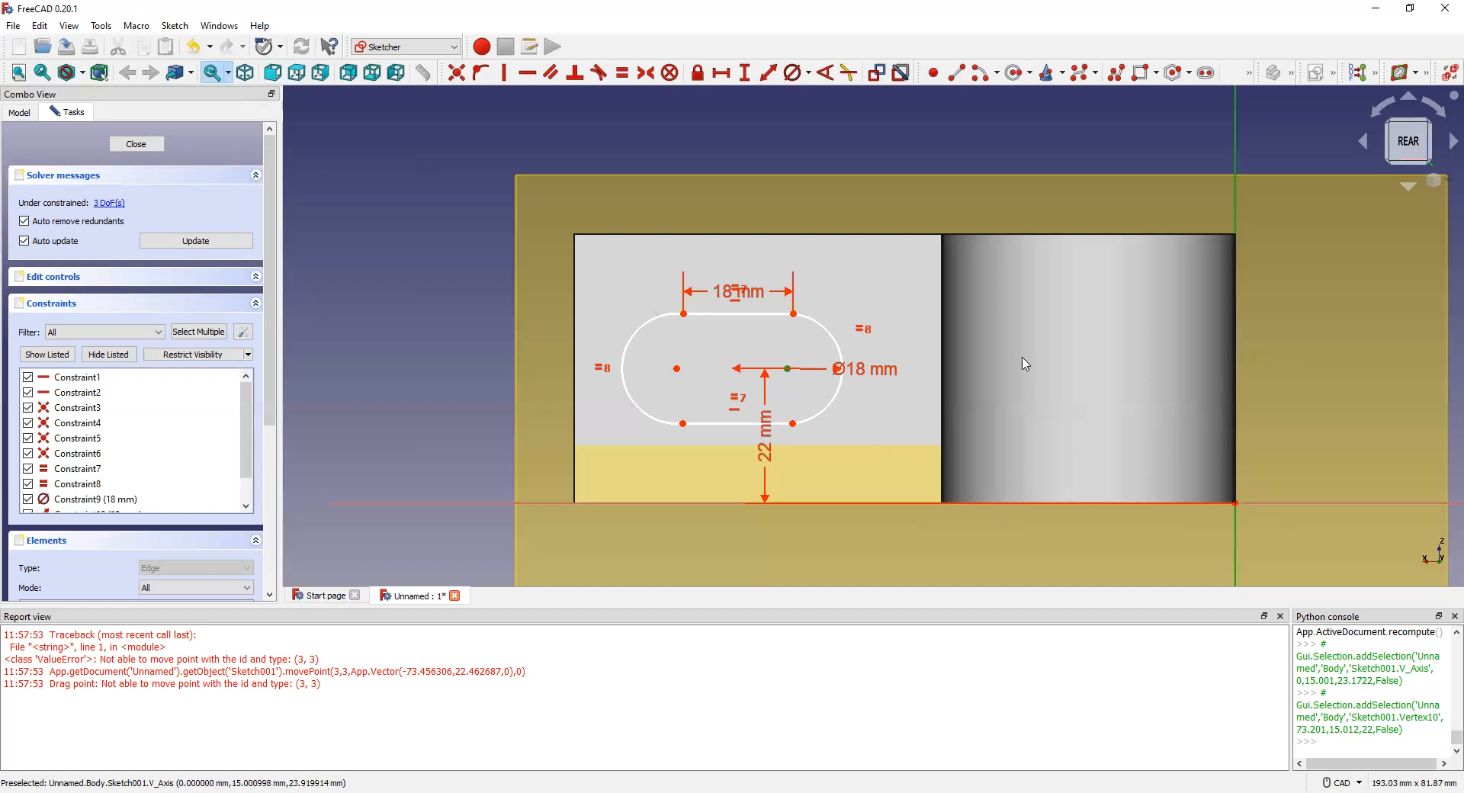
left_click(788, 368)
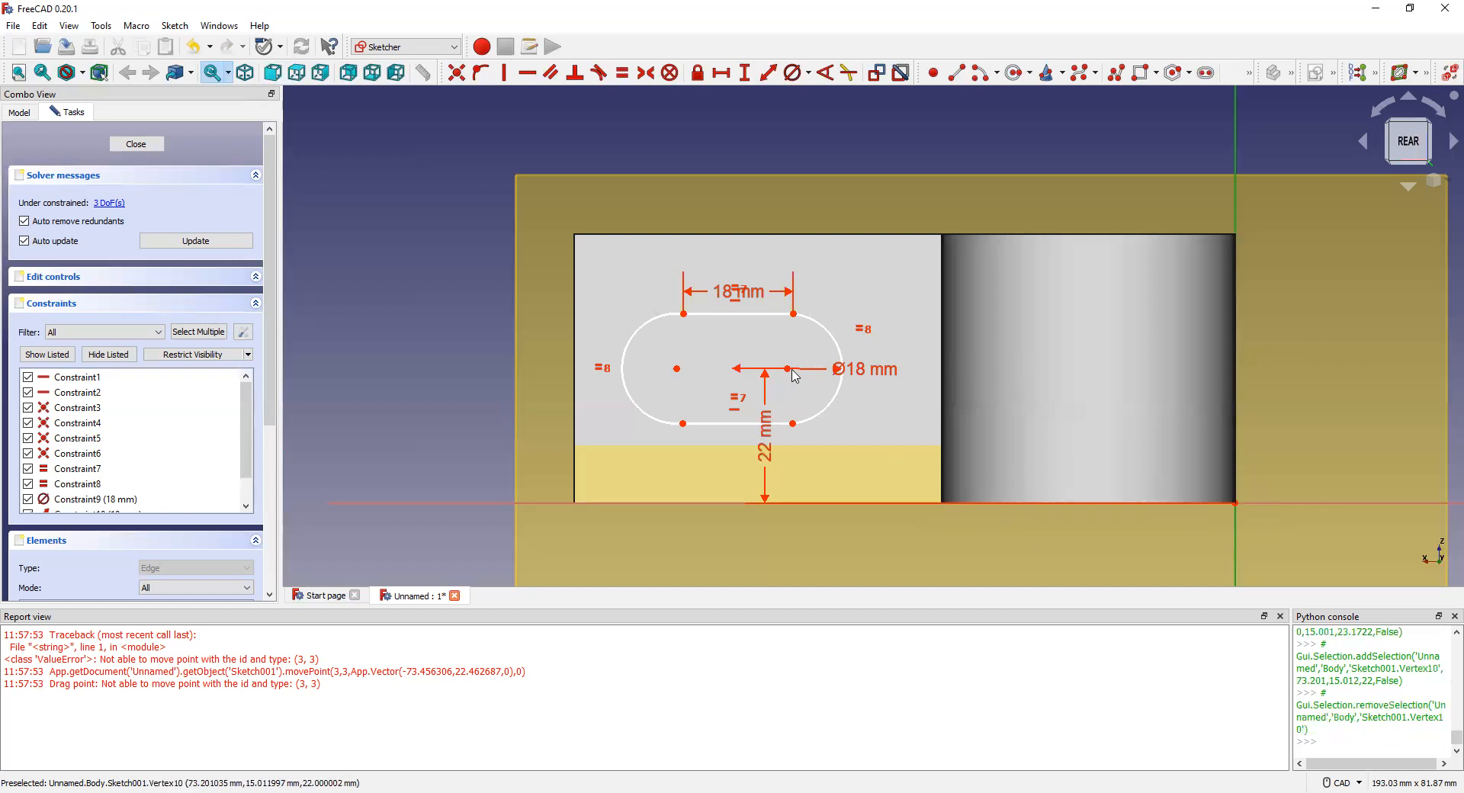
left_click(787, 369)
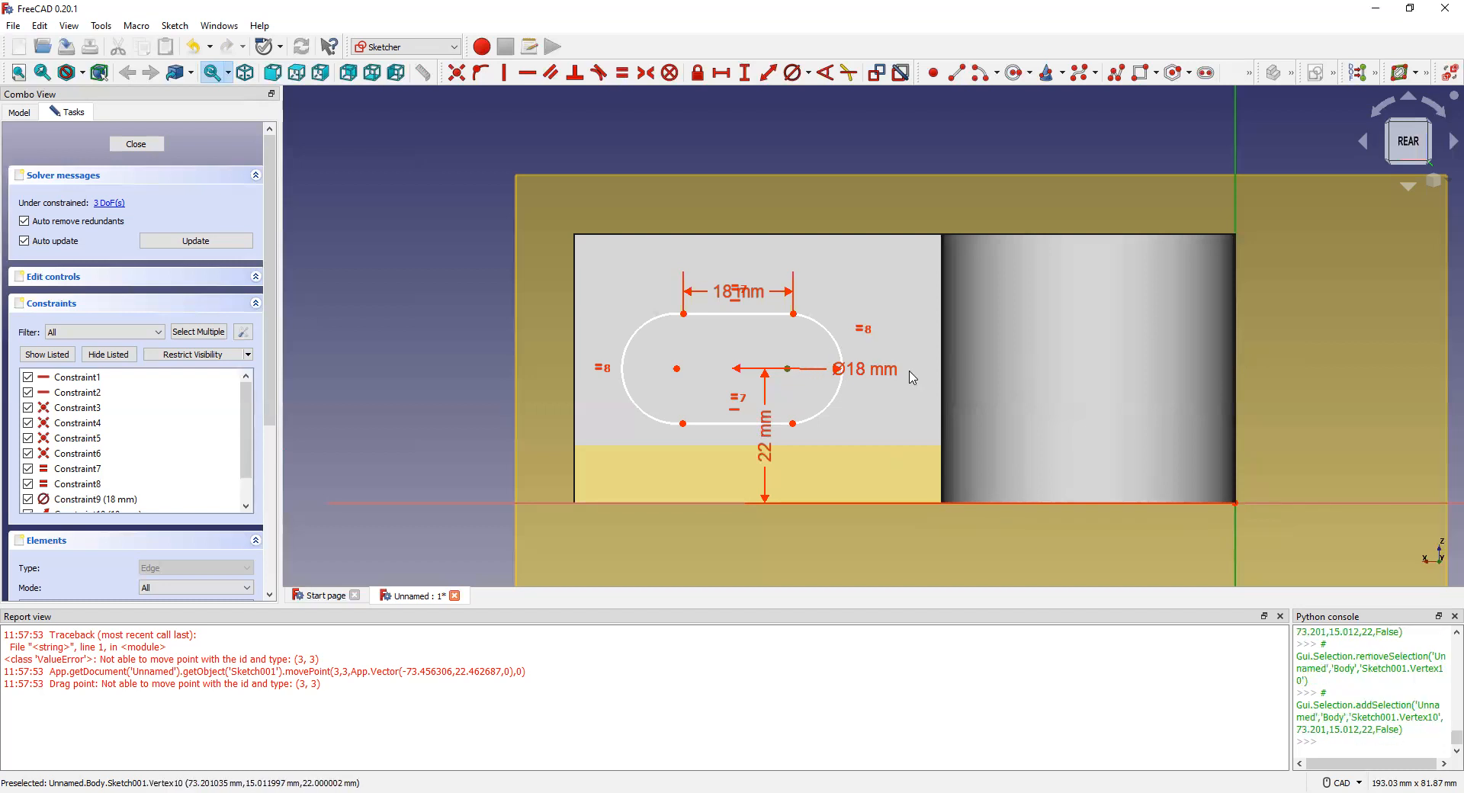
left_click(1236, 371)
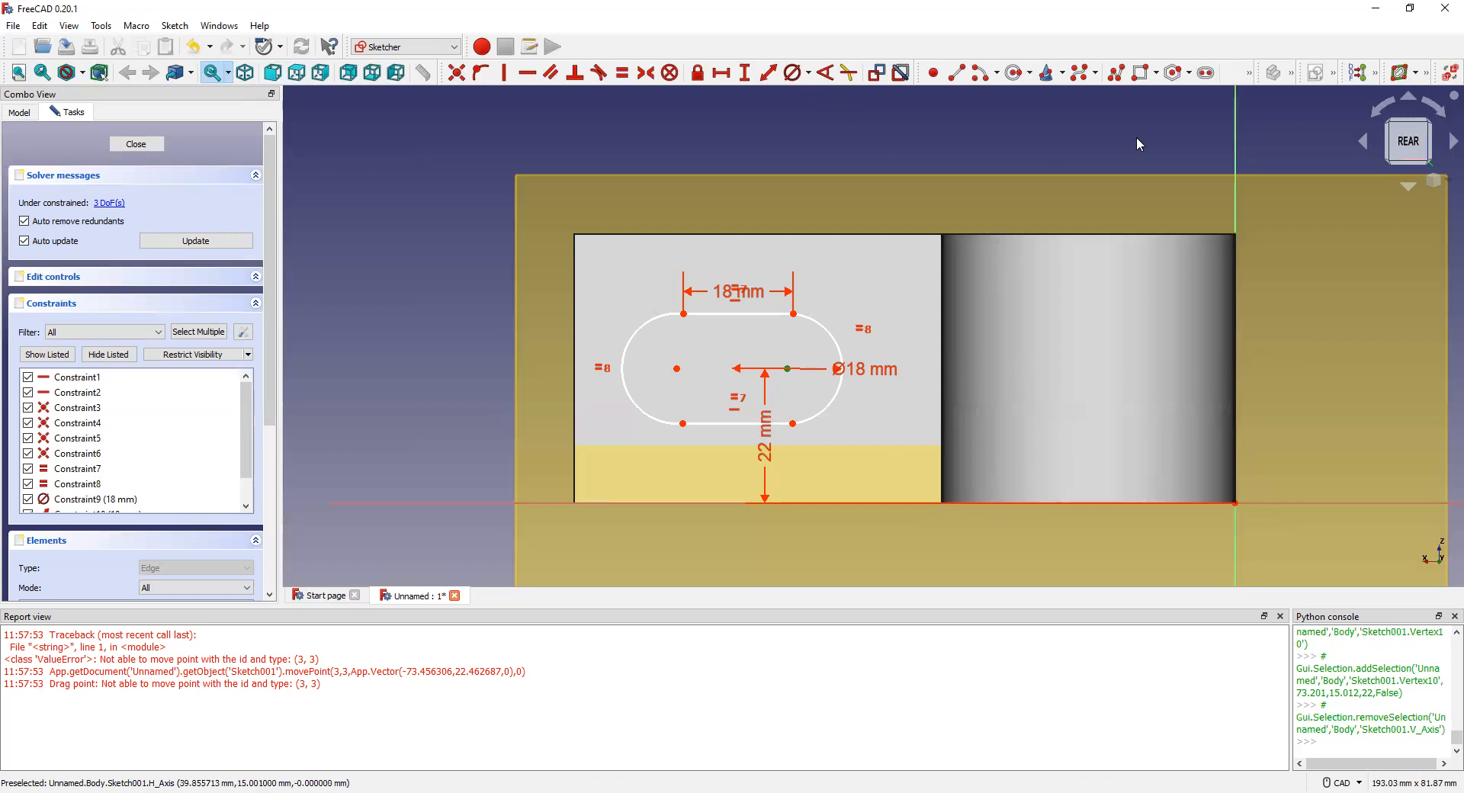
left_click(1280, 149)
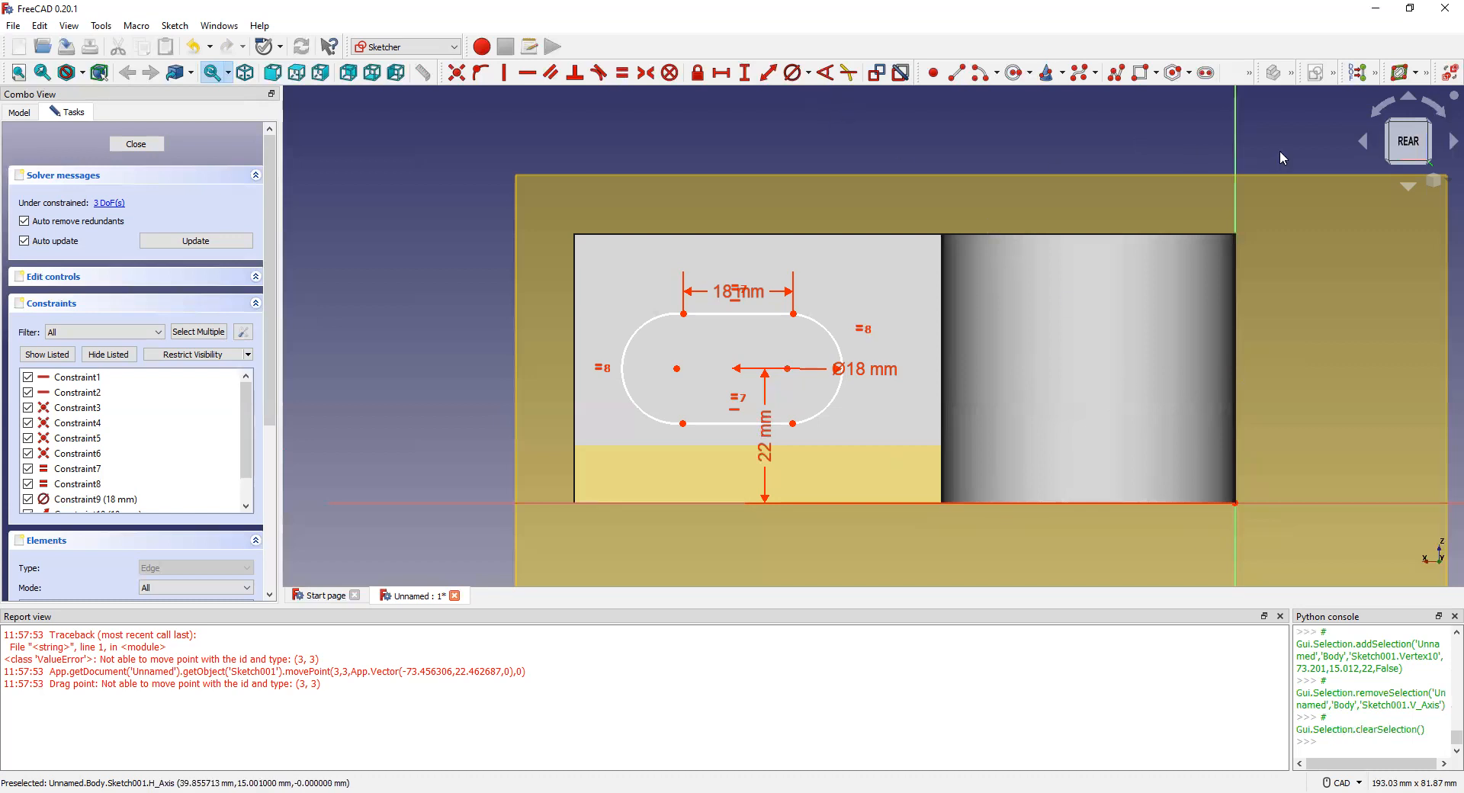
left_click(1236, 307)
left_click(788, 368)
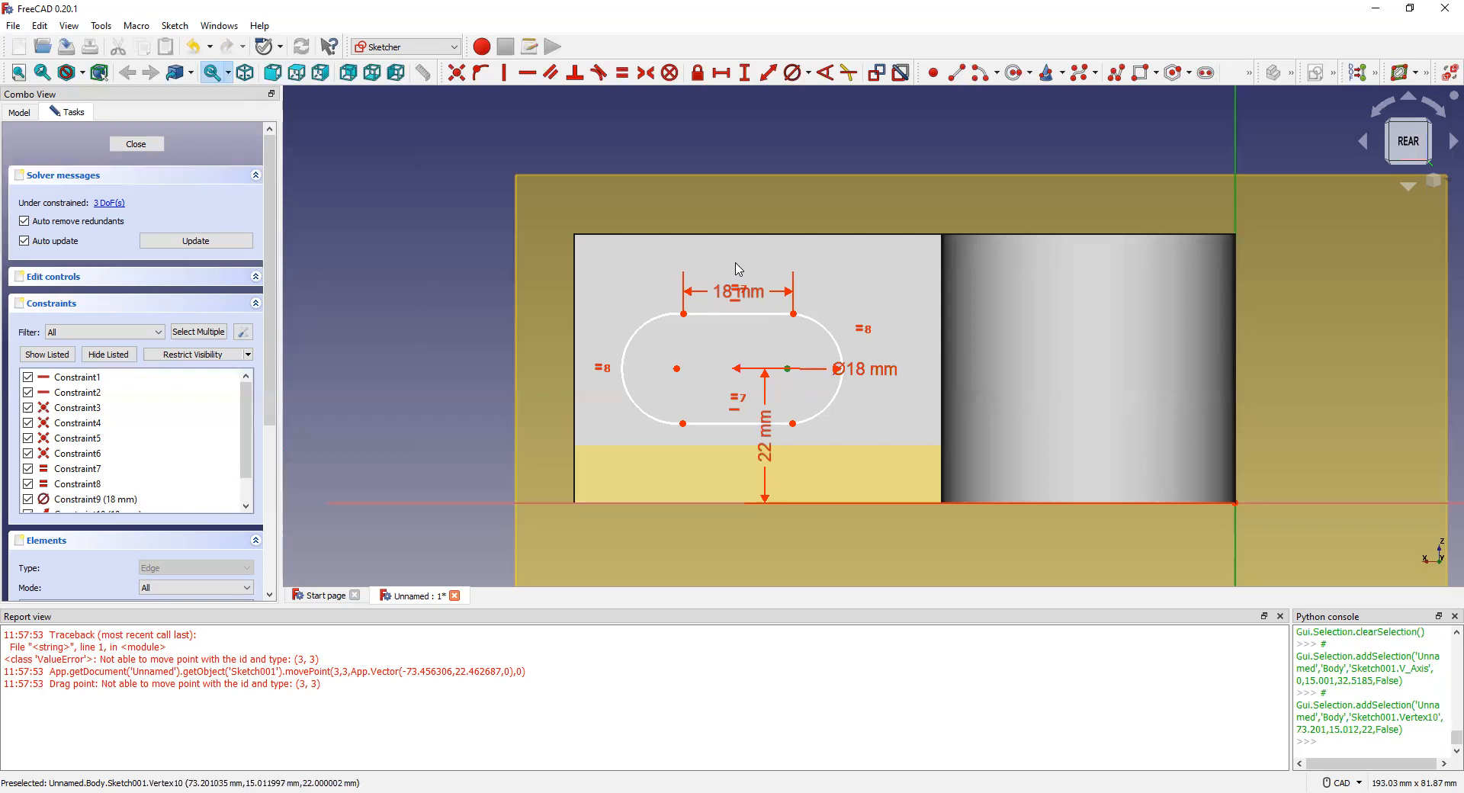
left_click(771, 74)
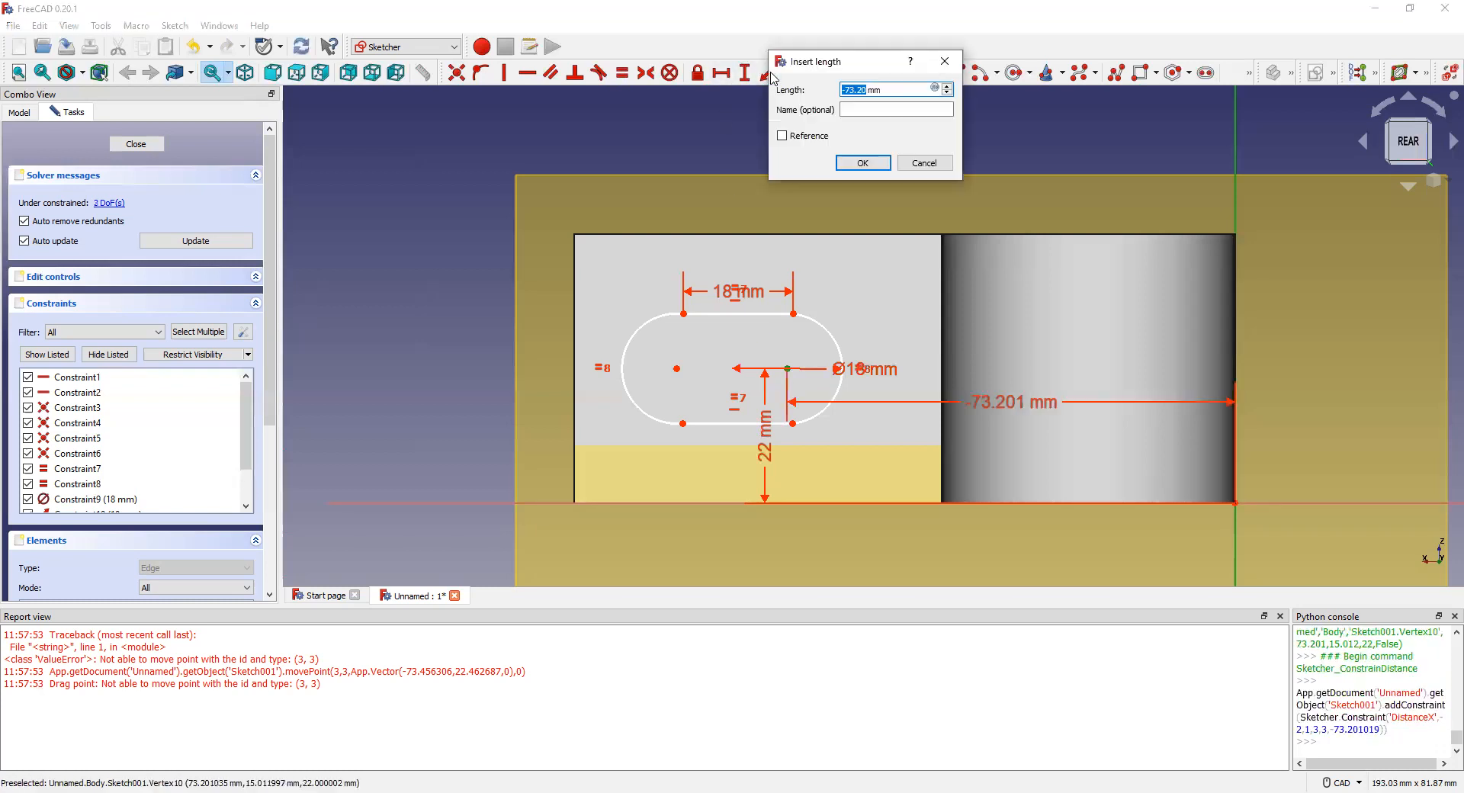
type("60")
key("Return")
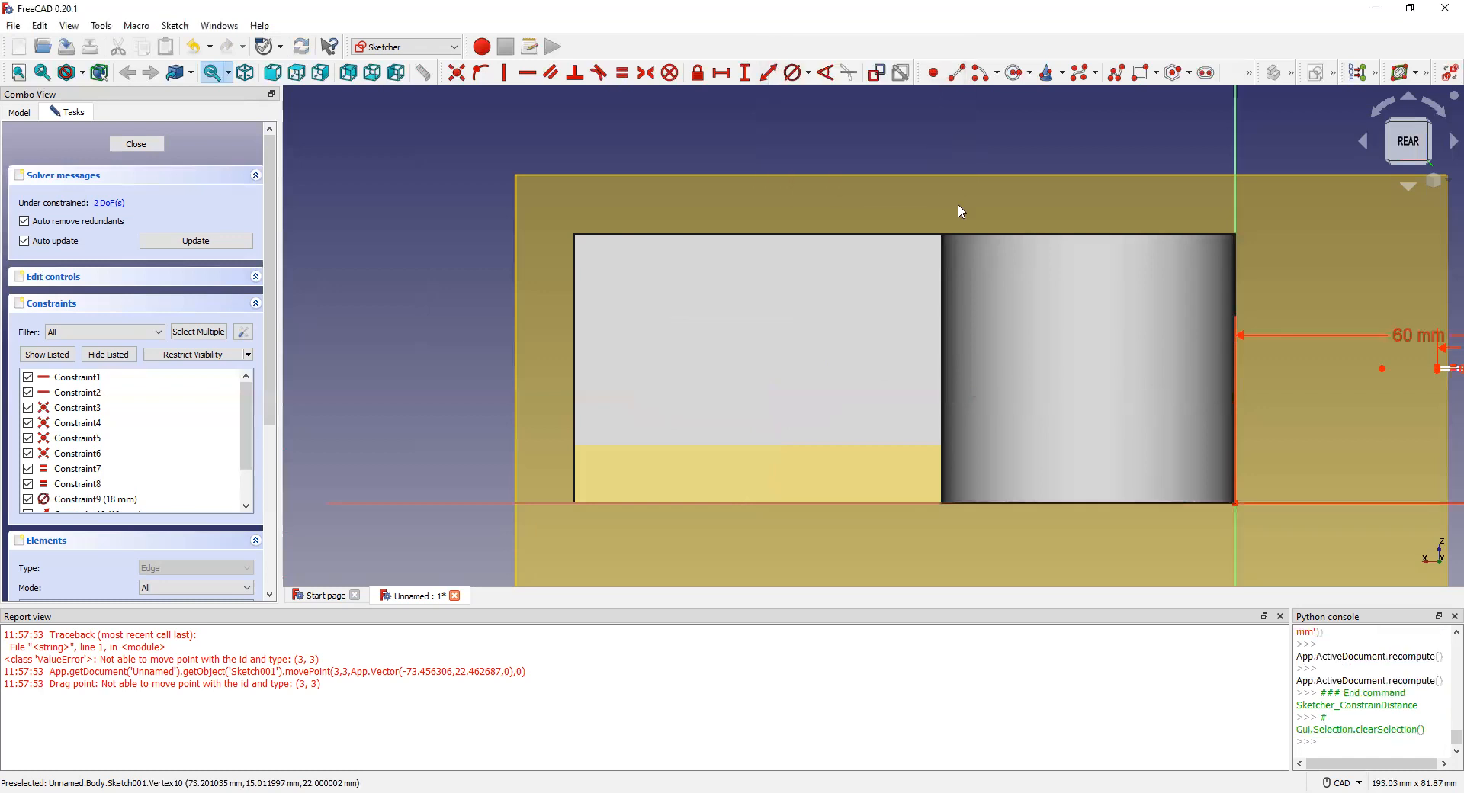
scroll(859, 215, "down", 3)
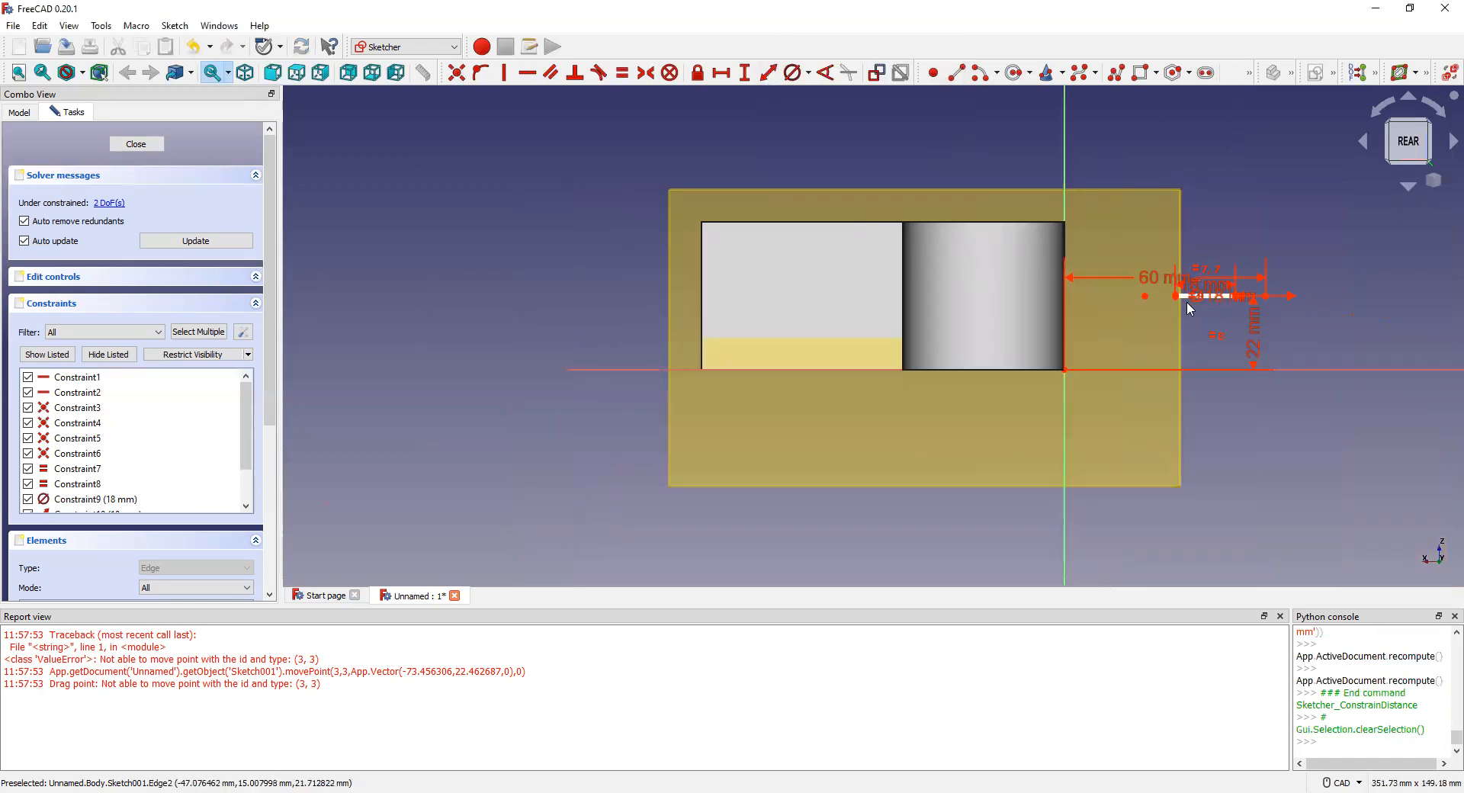
key("ctrl+z")
scroll(844, 306, "up", 3)
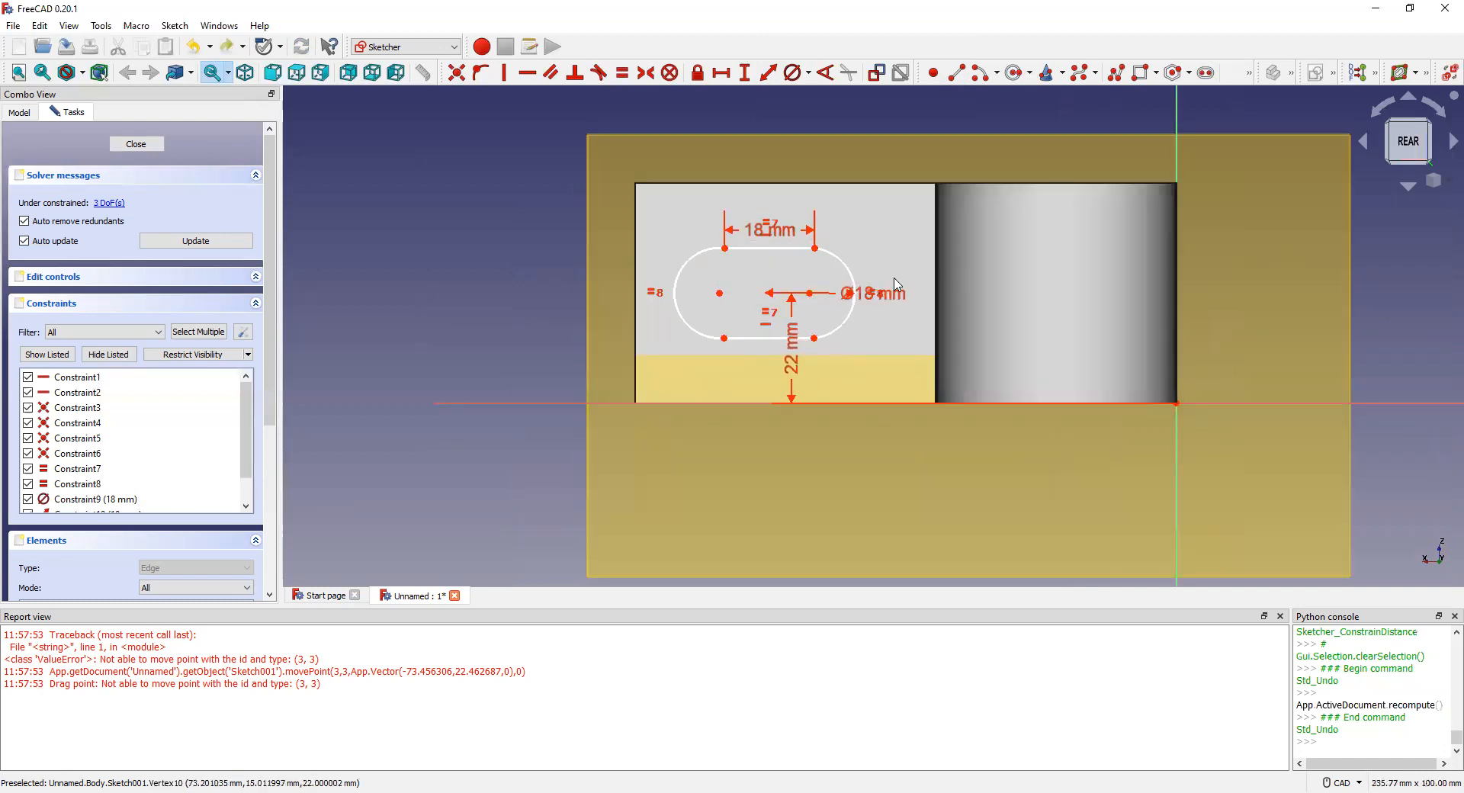
left_click(810, 293)
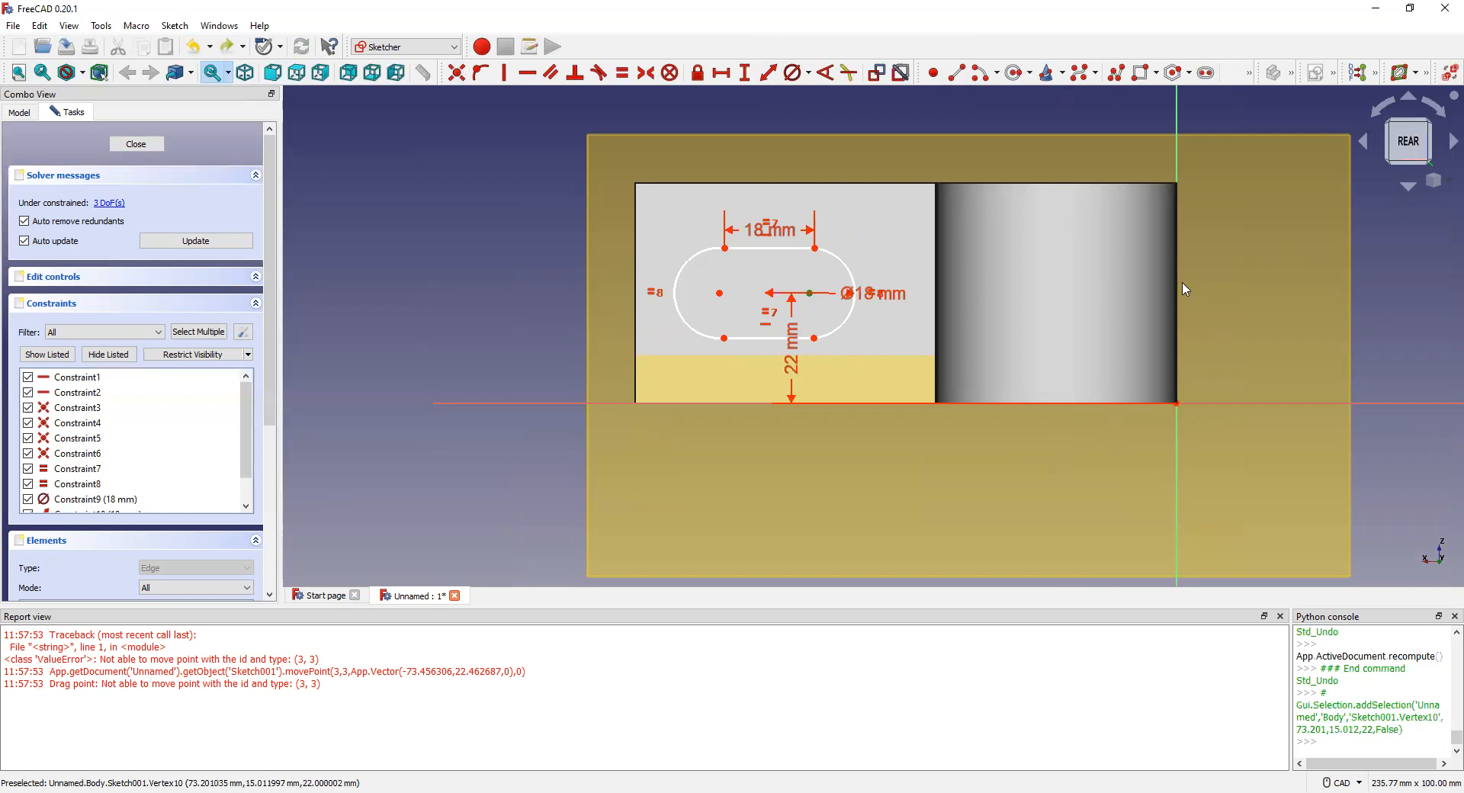
left_click(1178, 288)
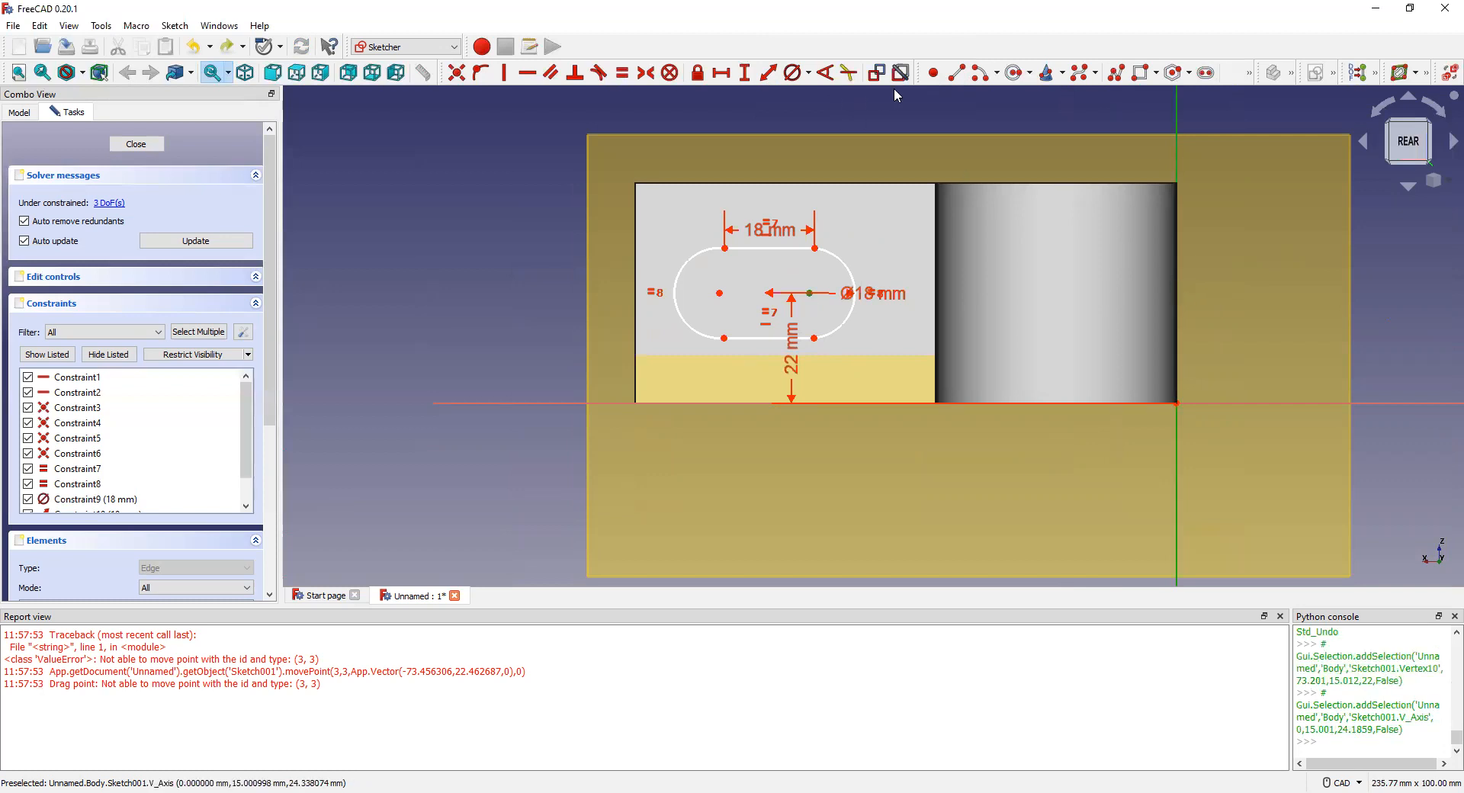
left_click(770, 73)
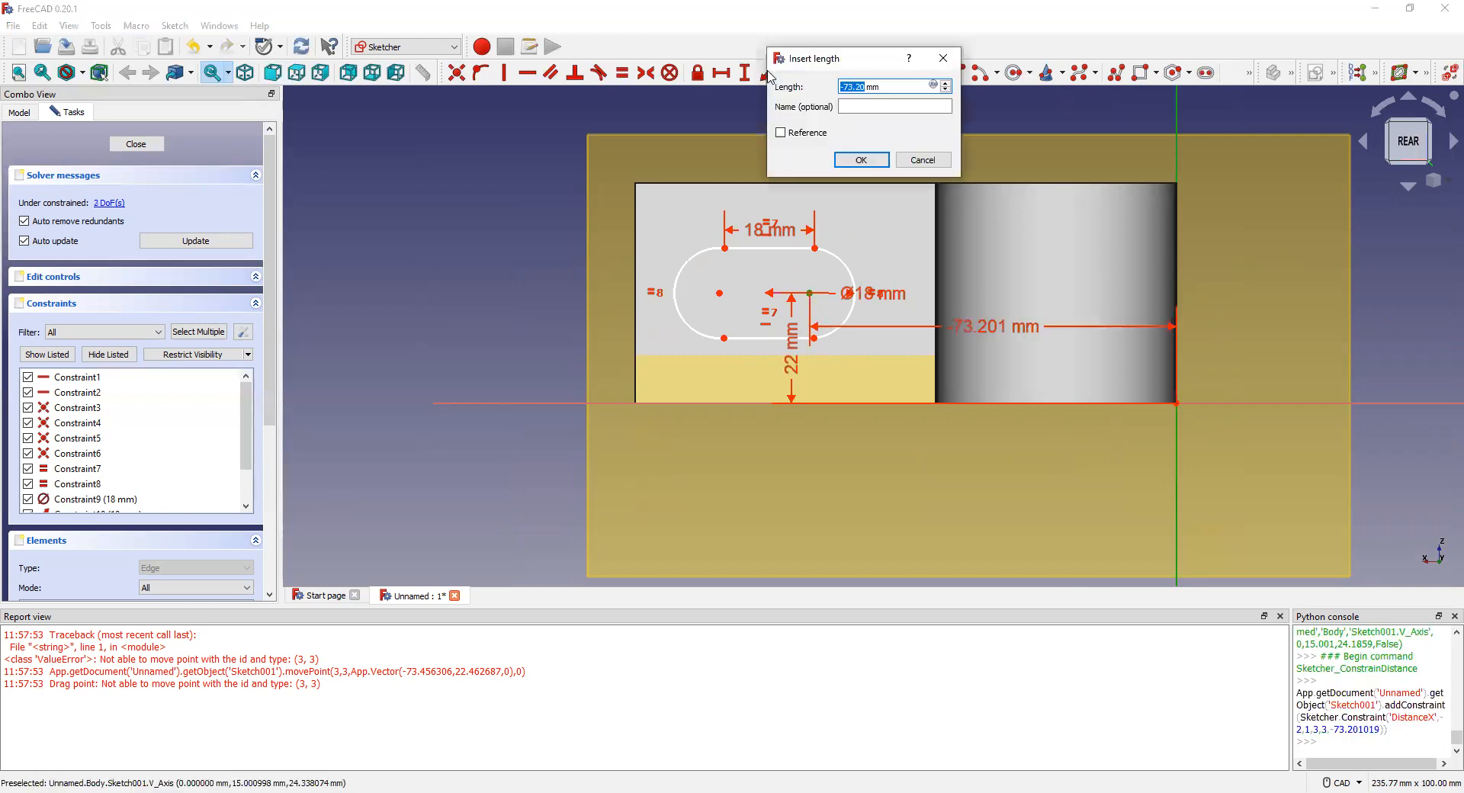
type("-60")
left_click(852, 162)
scroll(798, 325, "up", 1)
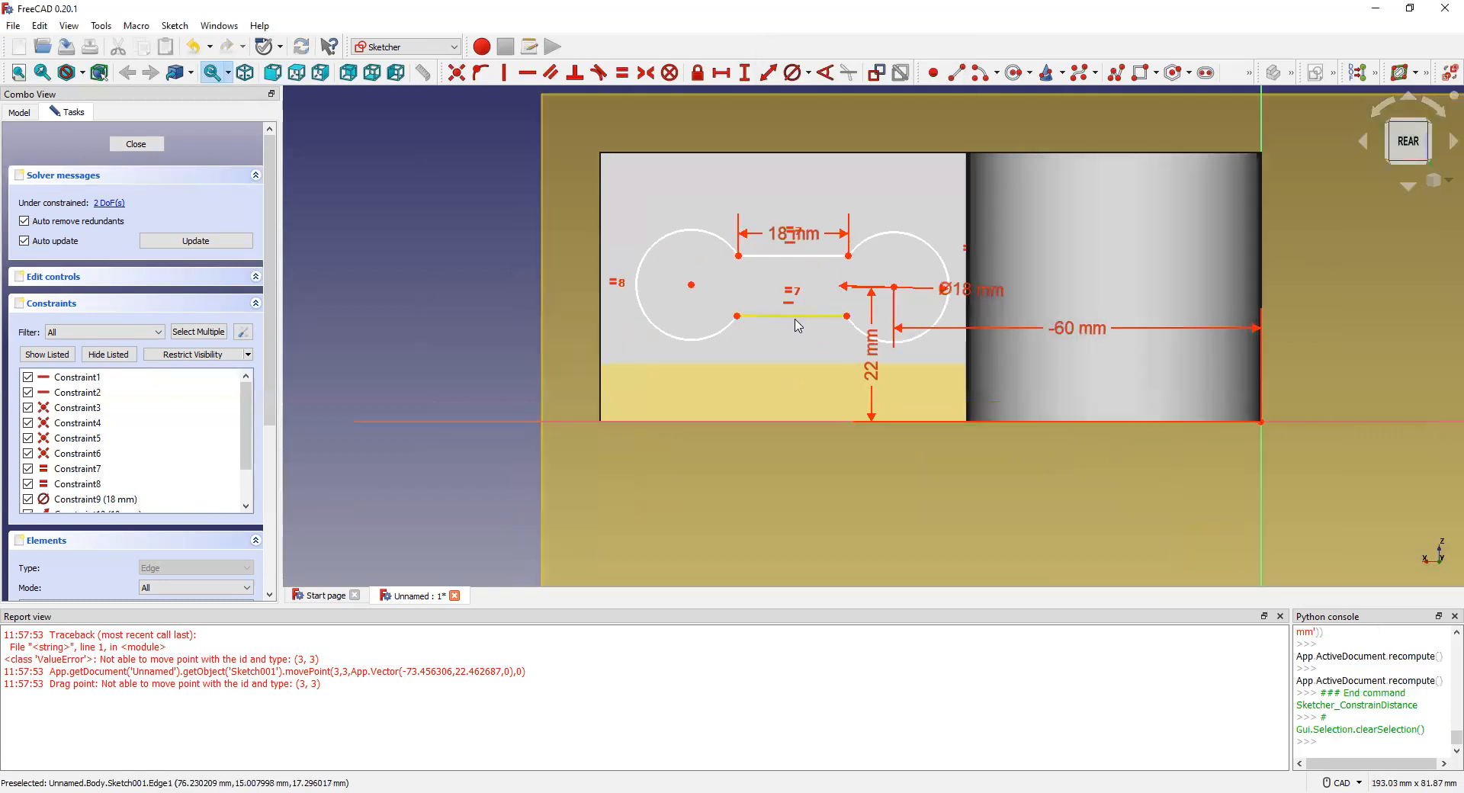
mouse_move(848, 318)
left_mouse_down()
mouse_move(843, 346)
mouse_move(817, 346)
left_mouse_up()
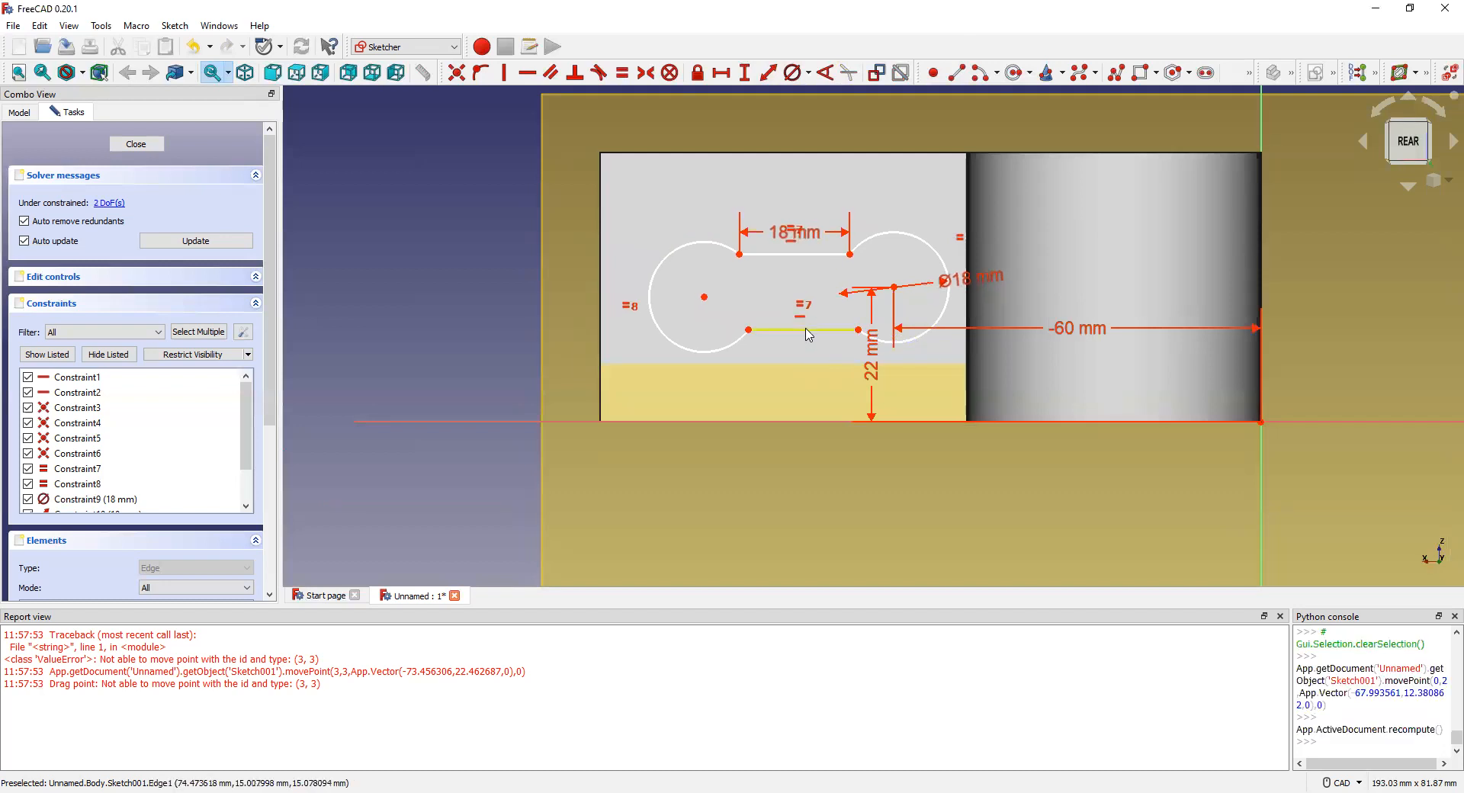
key("ctrl+z")
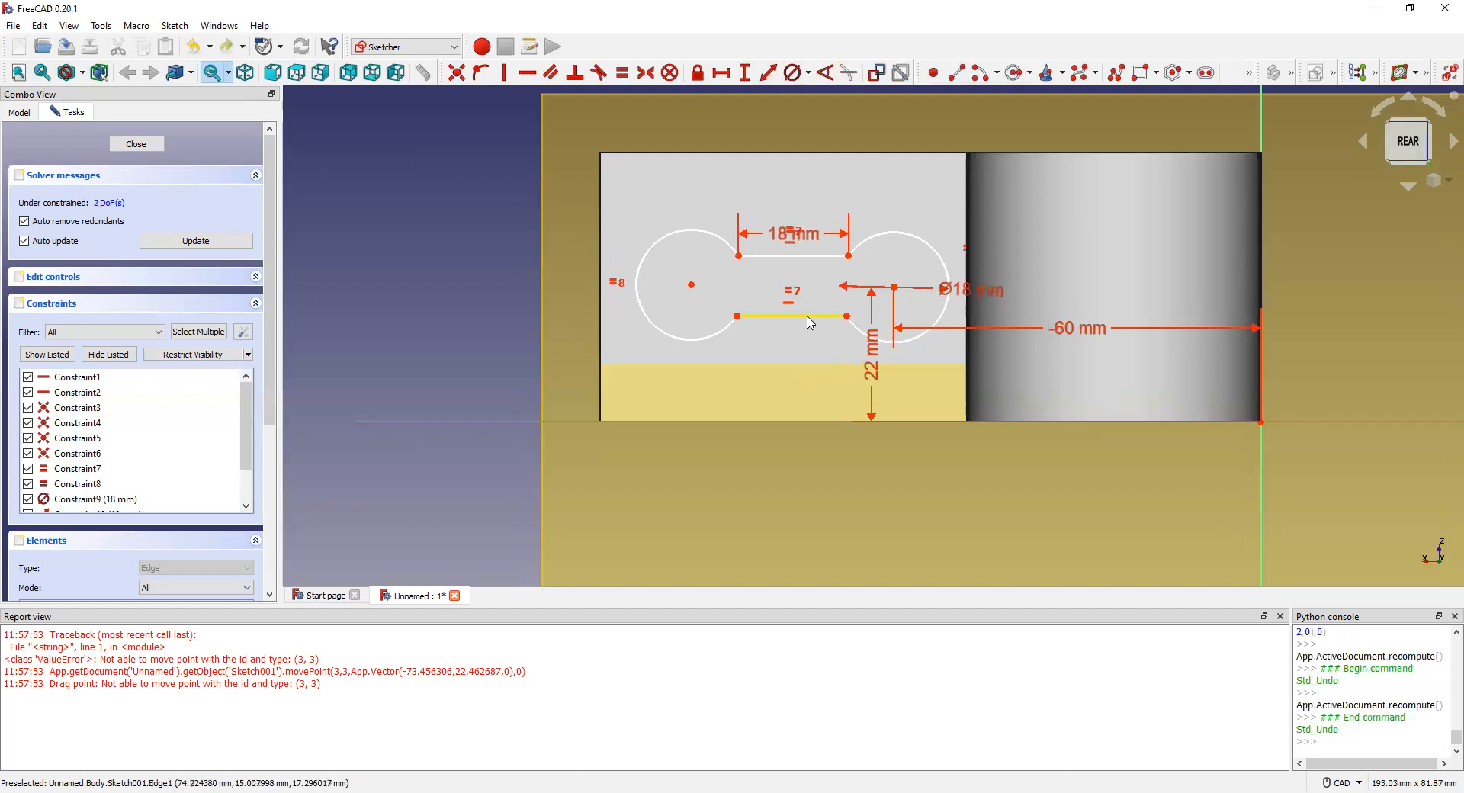
key("ctrl+z")
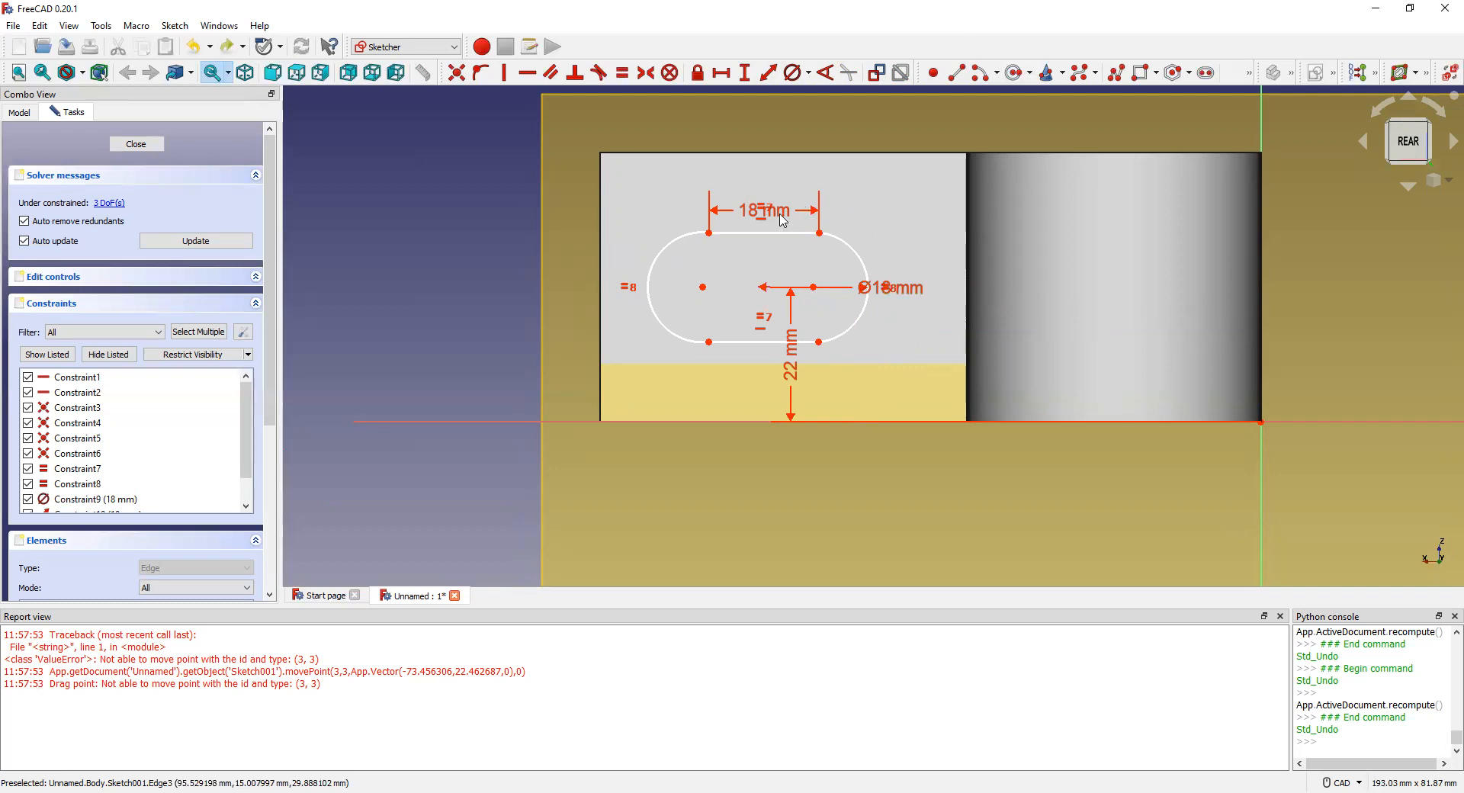
Step: Nudge the slot further left via its arc centres and top edge, then update the sketch
scroll(763, 220, "up", 3)
scroll(763, 220, "down", 4)
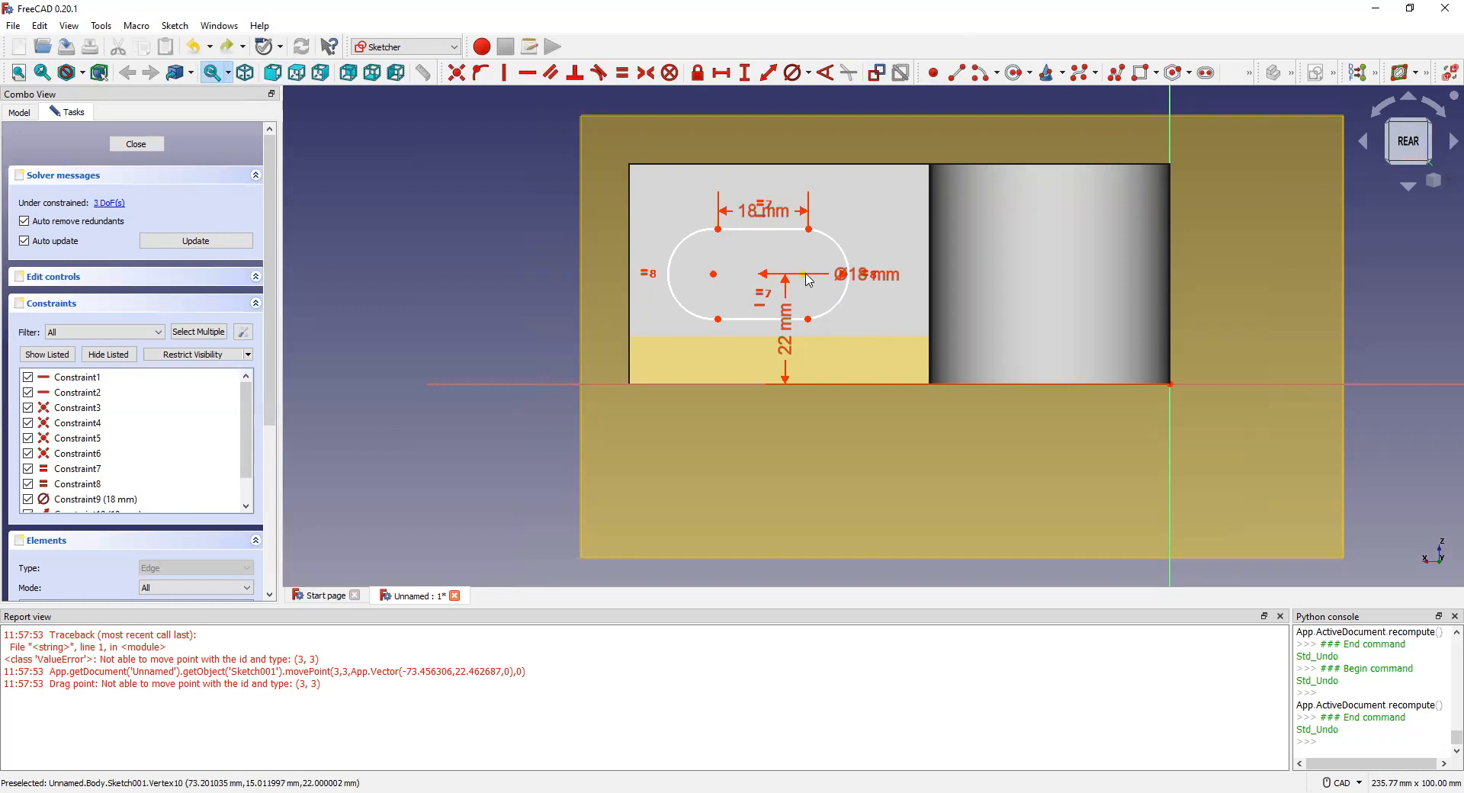
left_click(804, 274)
left_click(1170, 275)
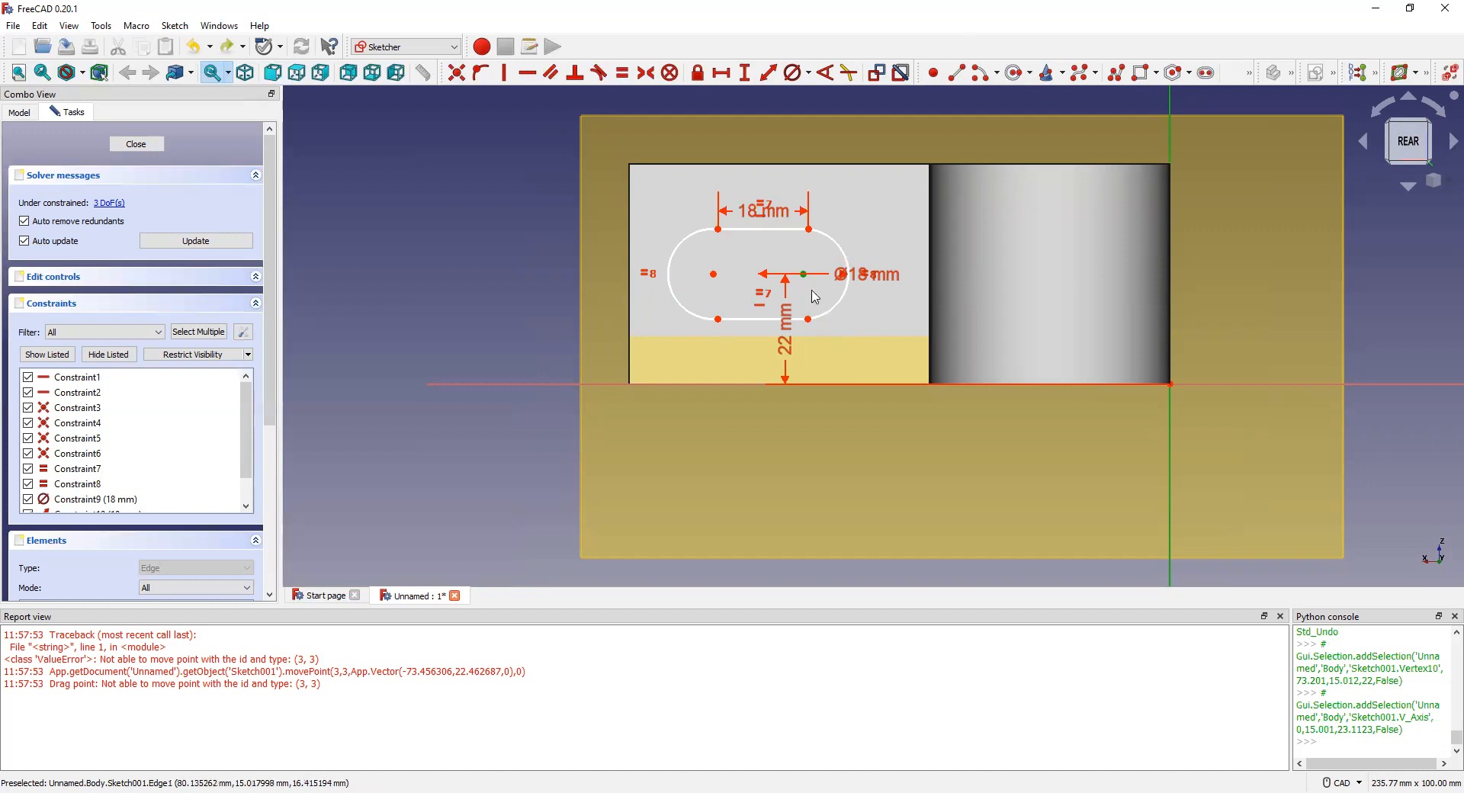
left_click_drag(807, 280, 822, 279)
left_click_drag(727, 276, 730, 276)
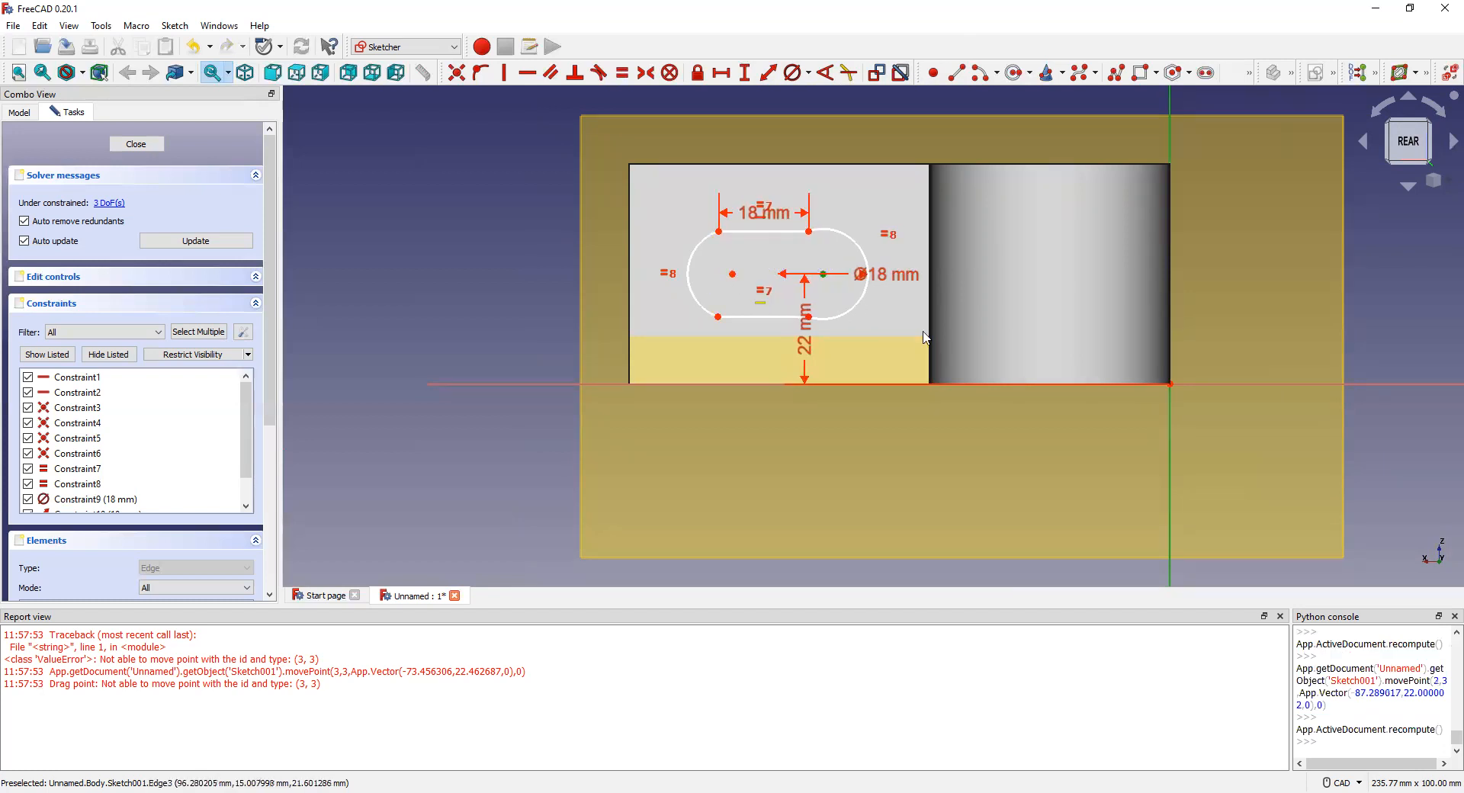
left_click(504, 201)
scroll(810, 235, "up", 4)
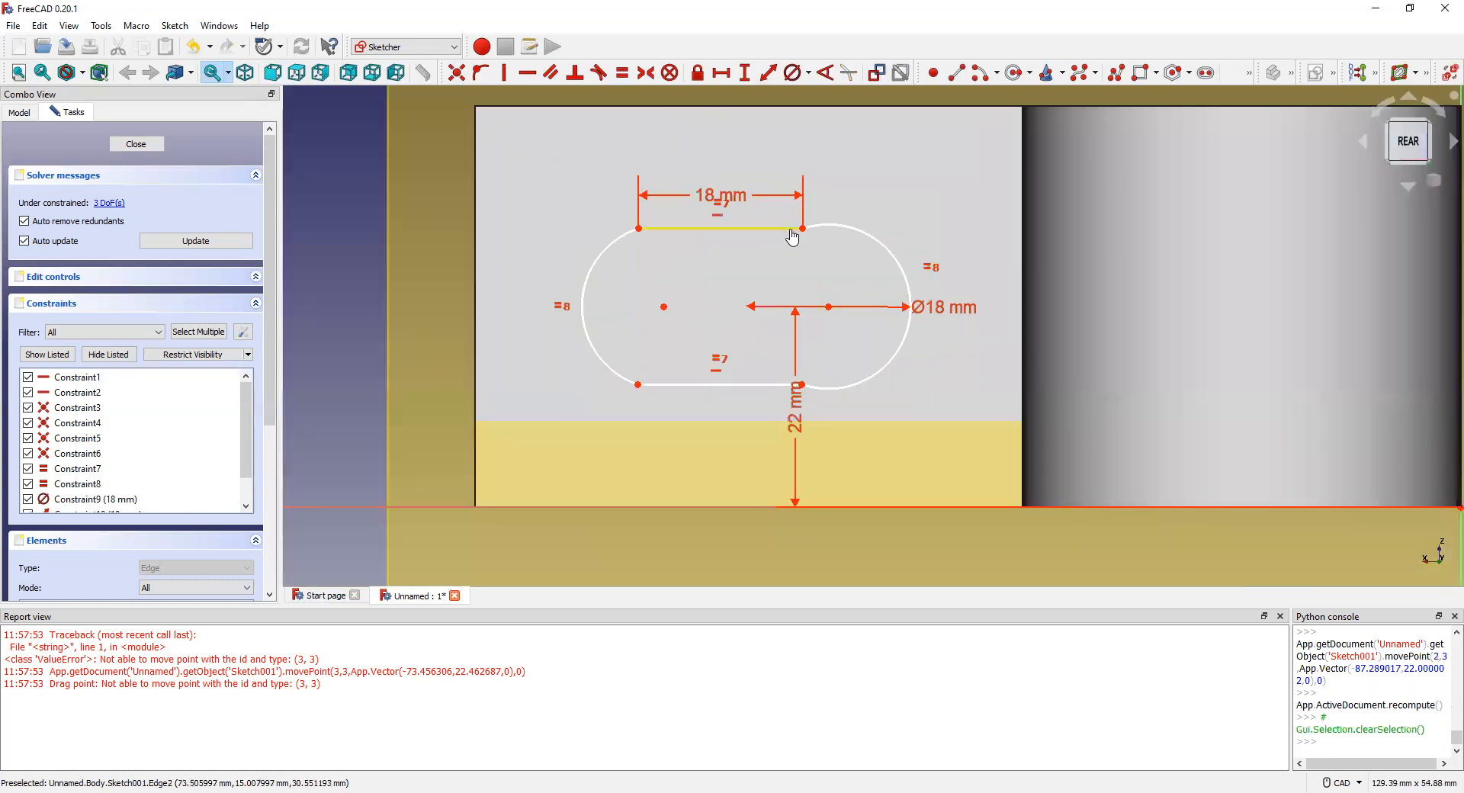
left_click_drag(792, 235, 790, 228)
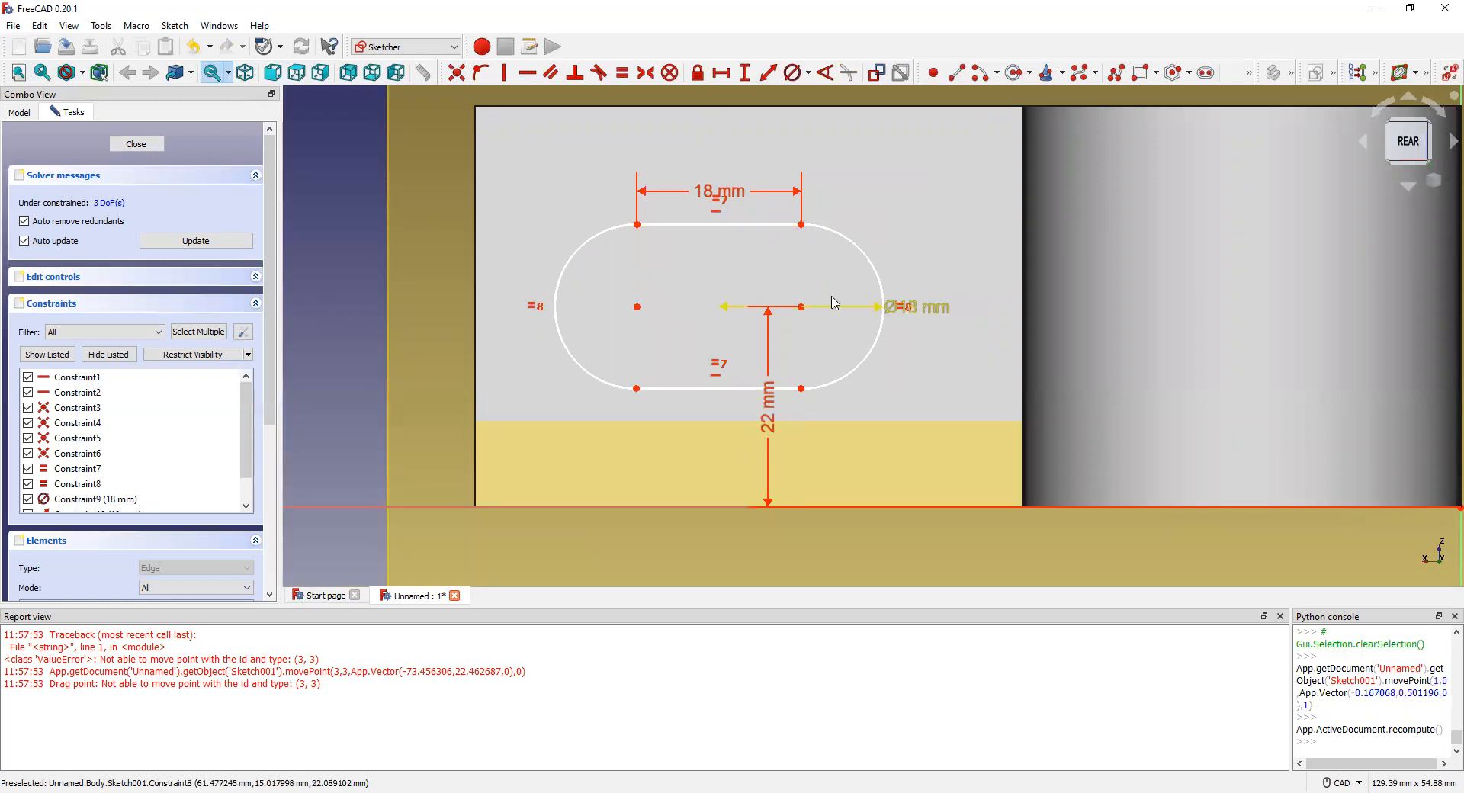
scroll(823, 297, "down", 3)
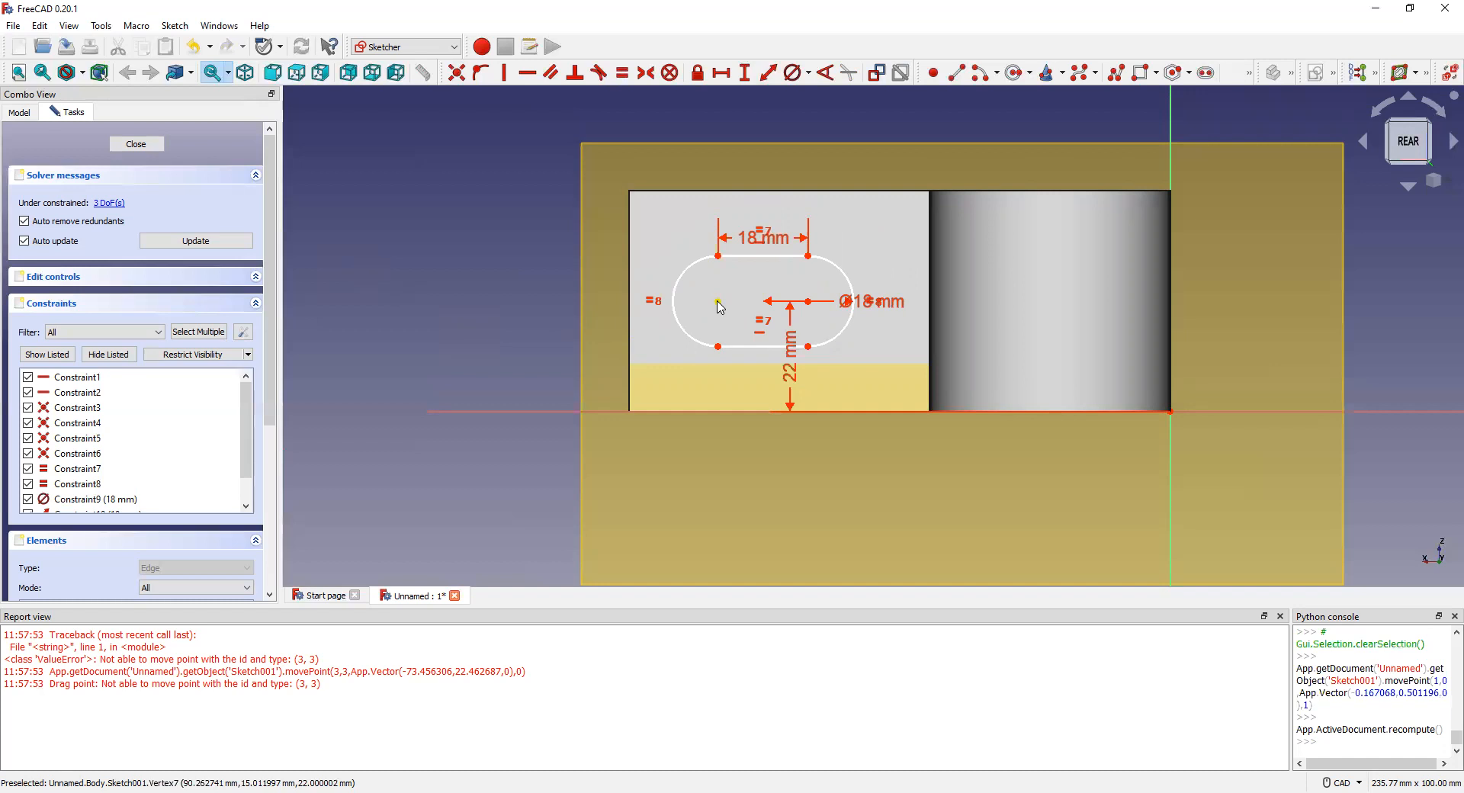
left_click(196, 240)
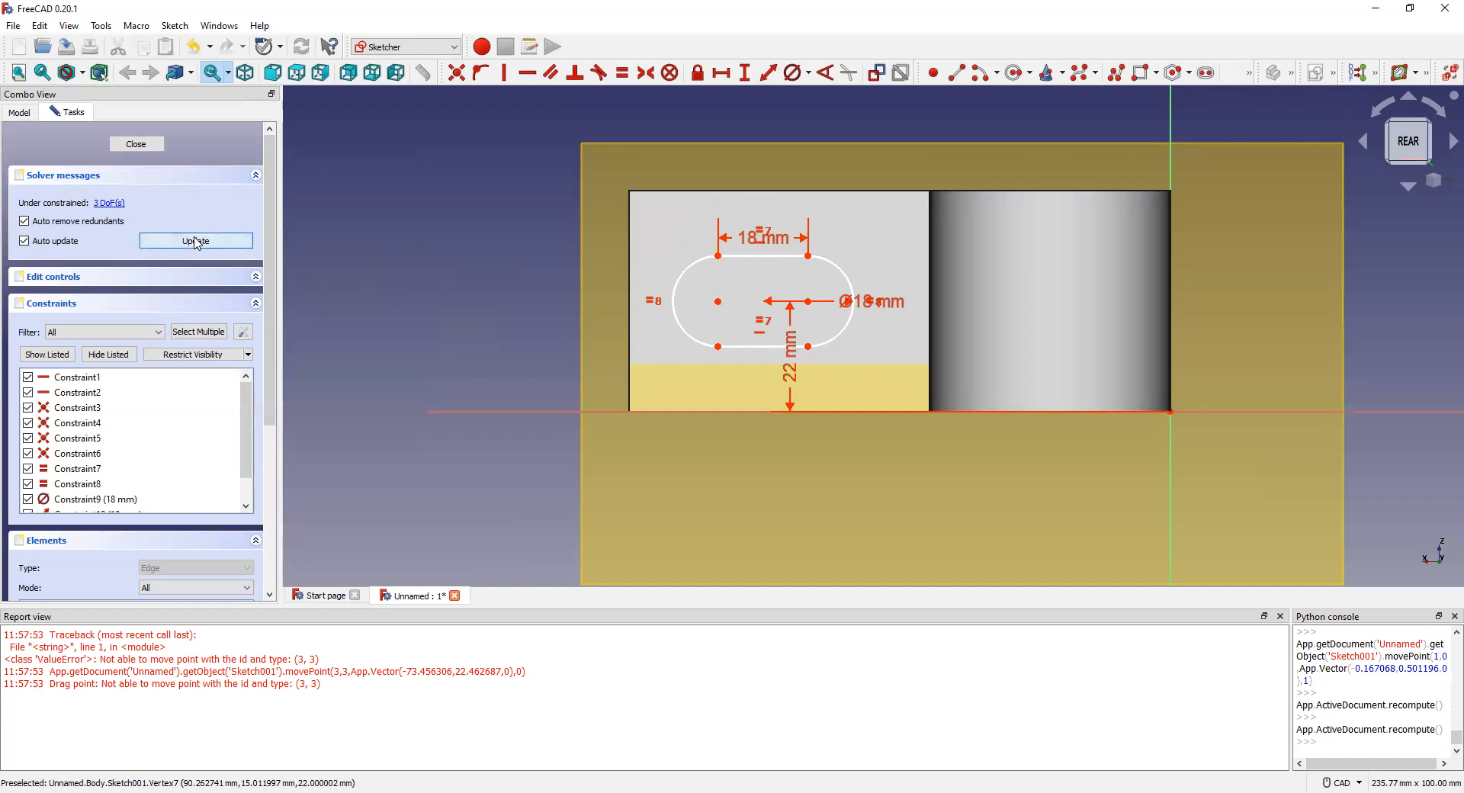
Step: Leave the slot sketch and start a Pocket from it into the base
left_click(137, 144)
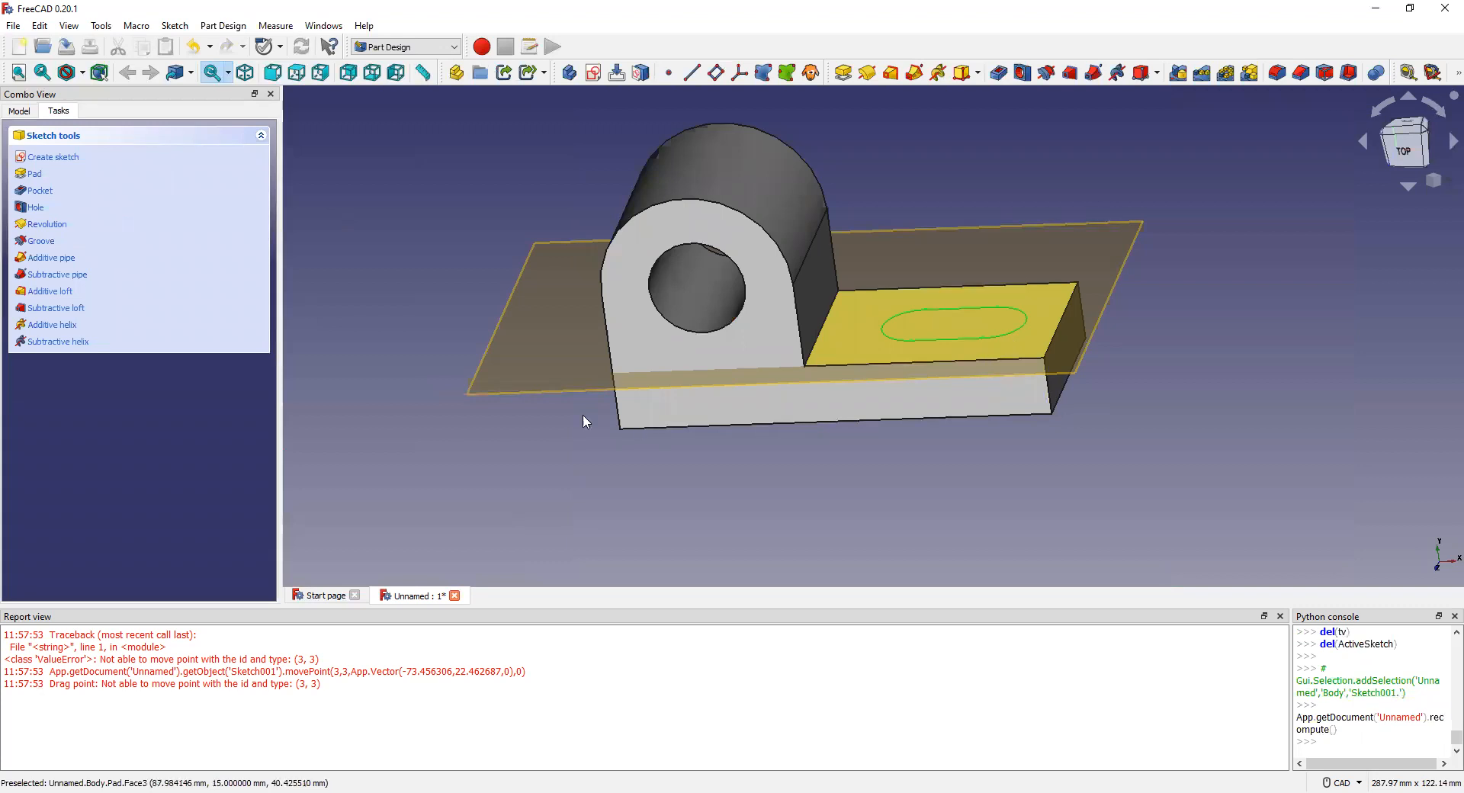
left_click(44, 192)
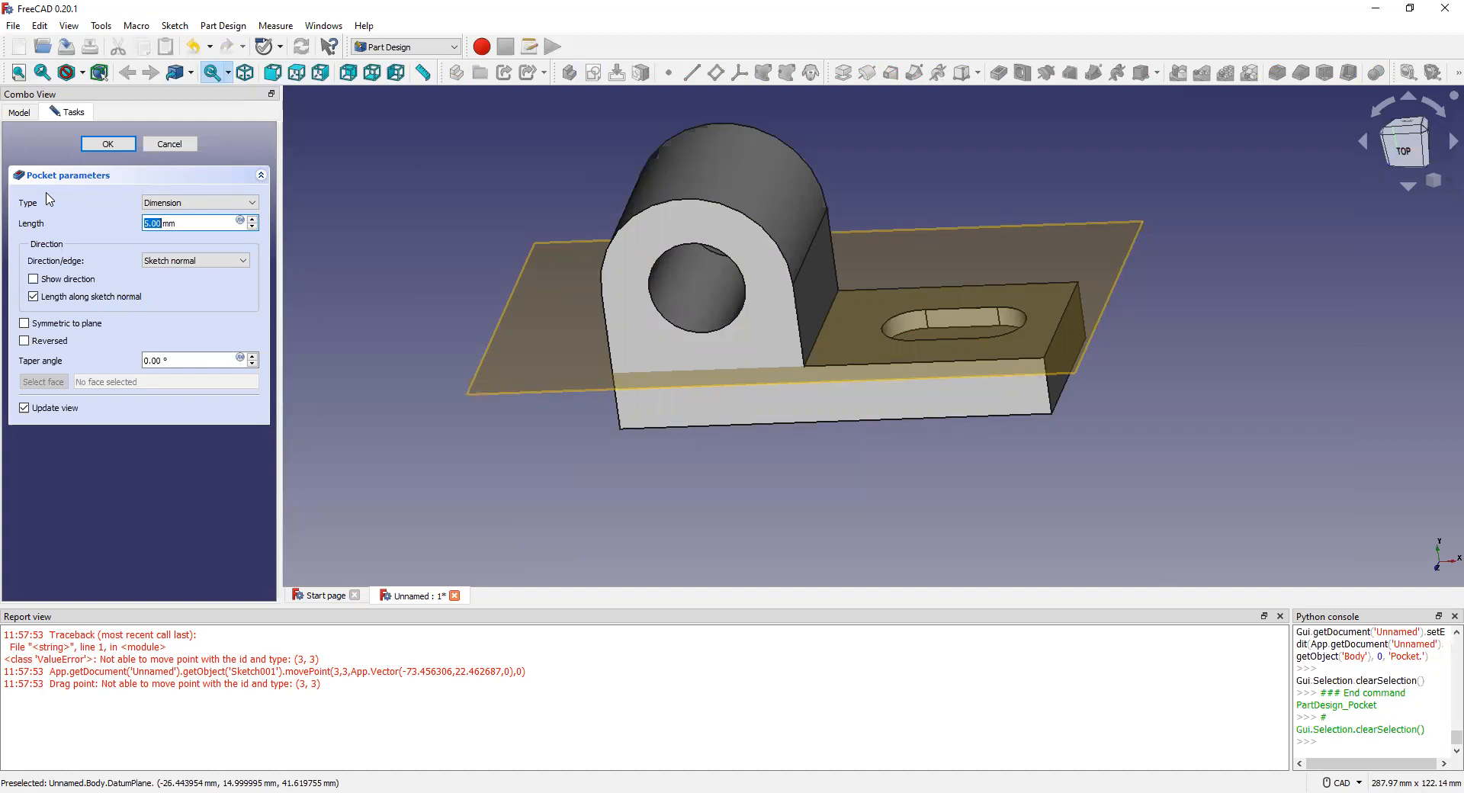
Step: Set the pocket length to 15 mm and confirm the pocket
type("15")
key("Return")
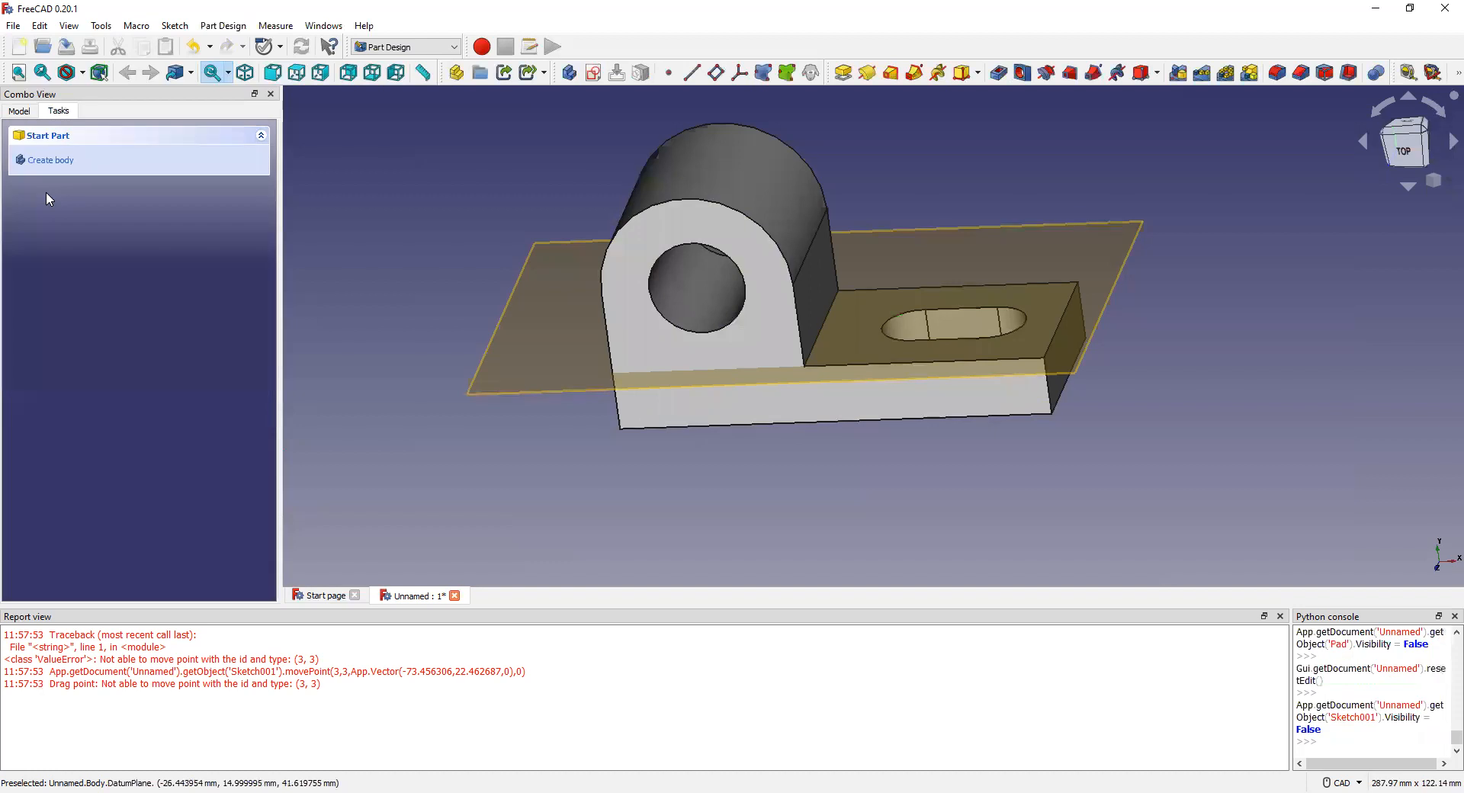
right_click(763, 270)
right_click(740, 185)
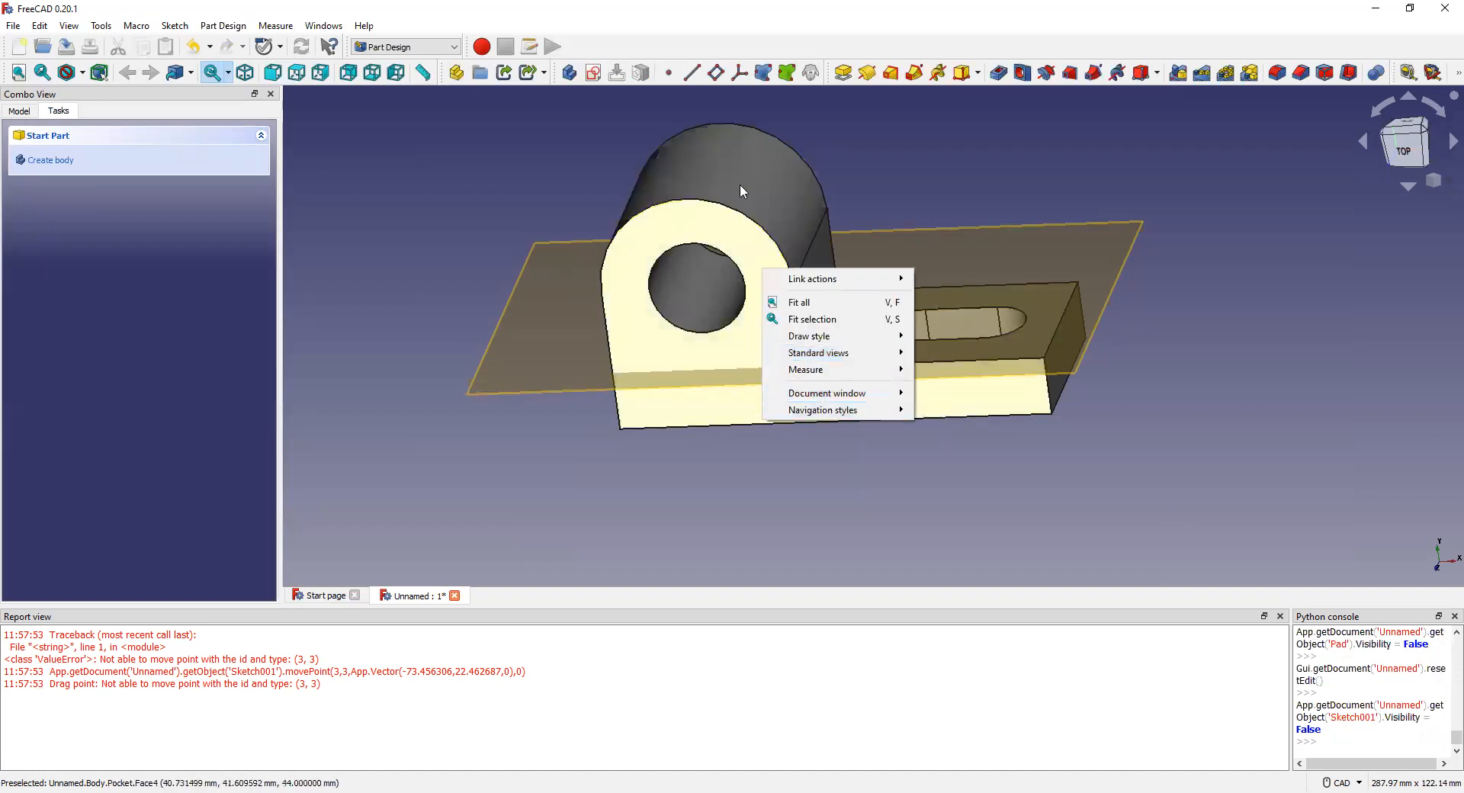
Step: Orbit to a low front view and hide the datum plane crossing the model
middle_click_drag(766, 263, 752, 196)
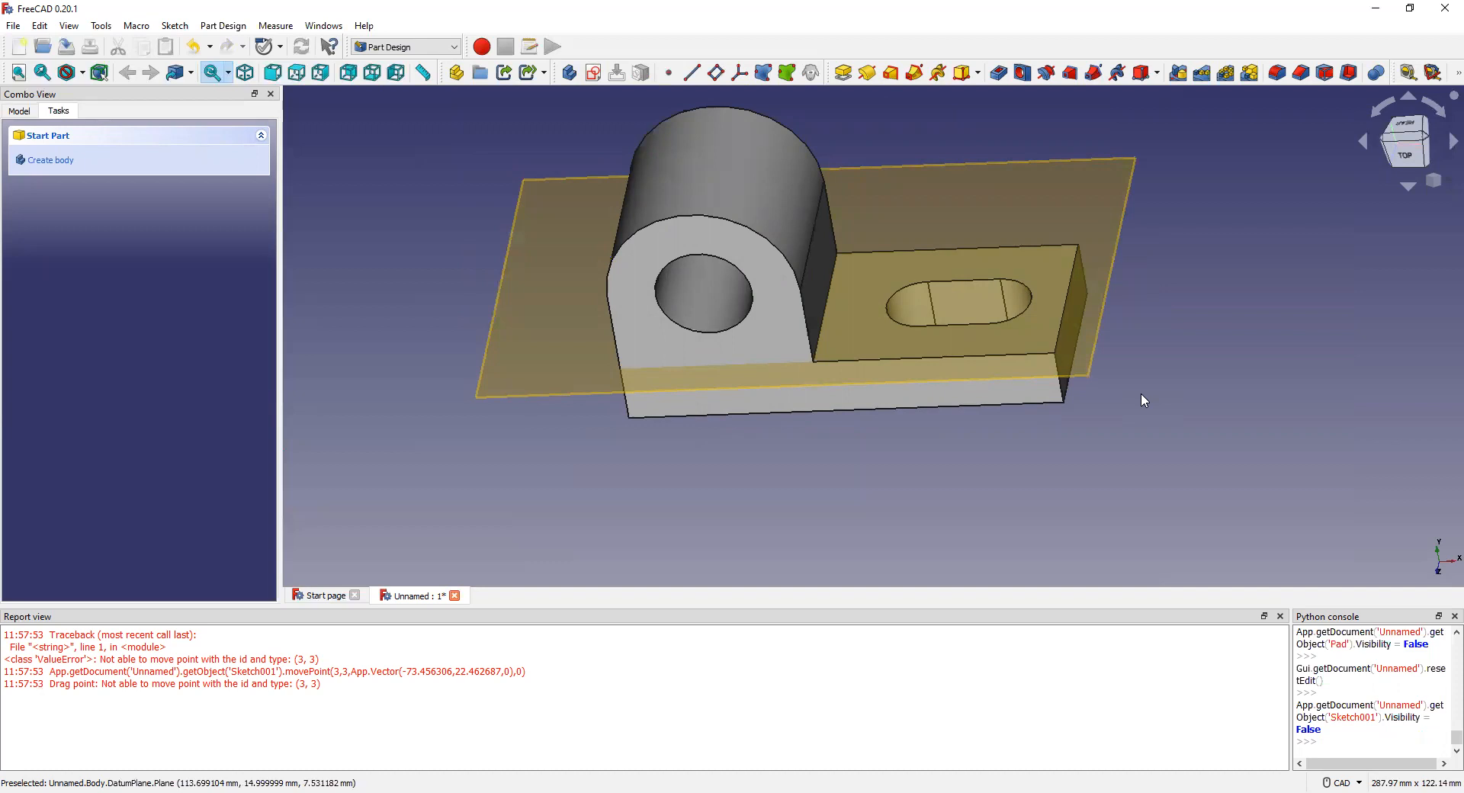
left_click(936, 206)
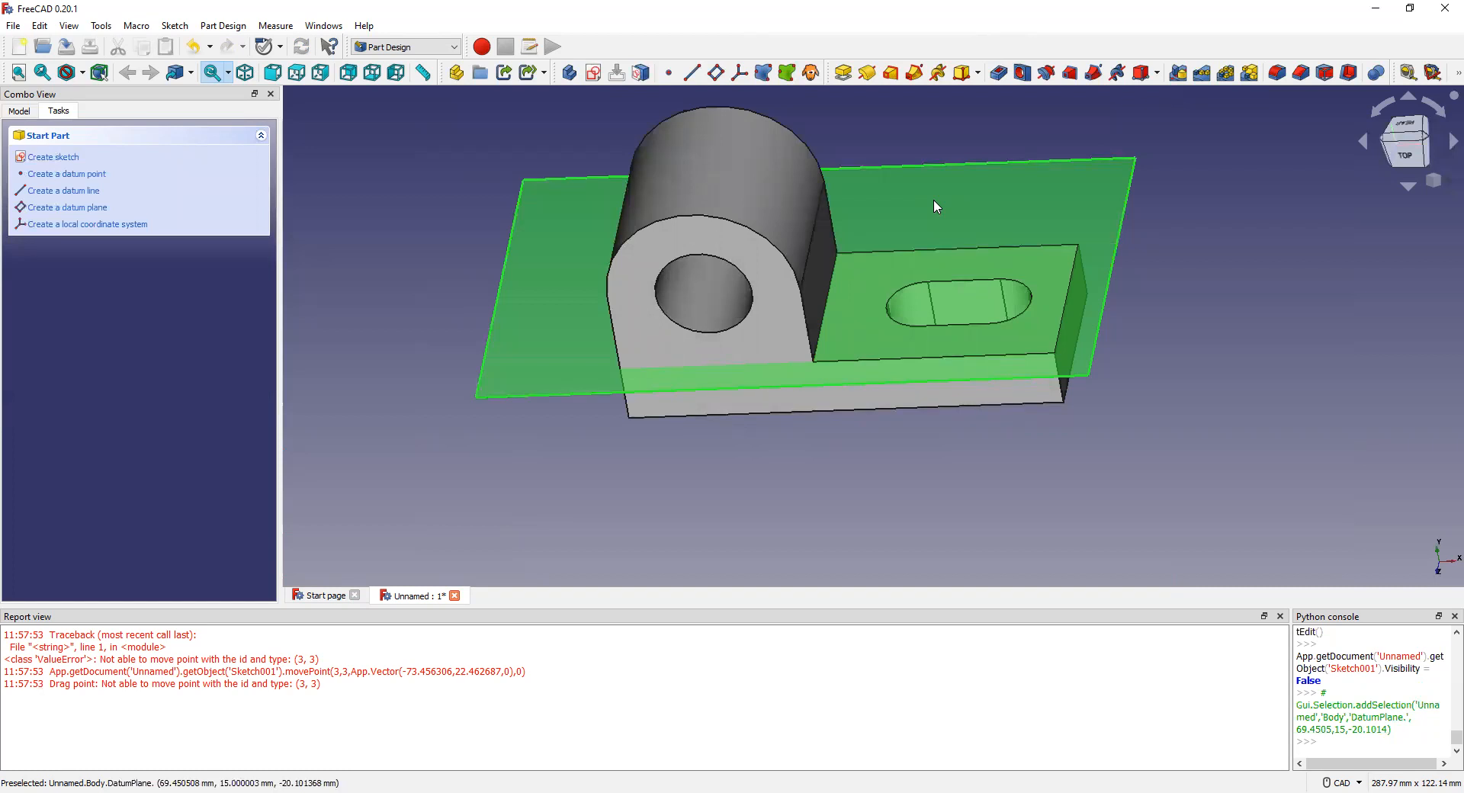
key("space")
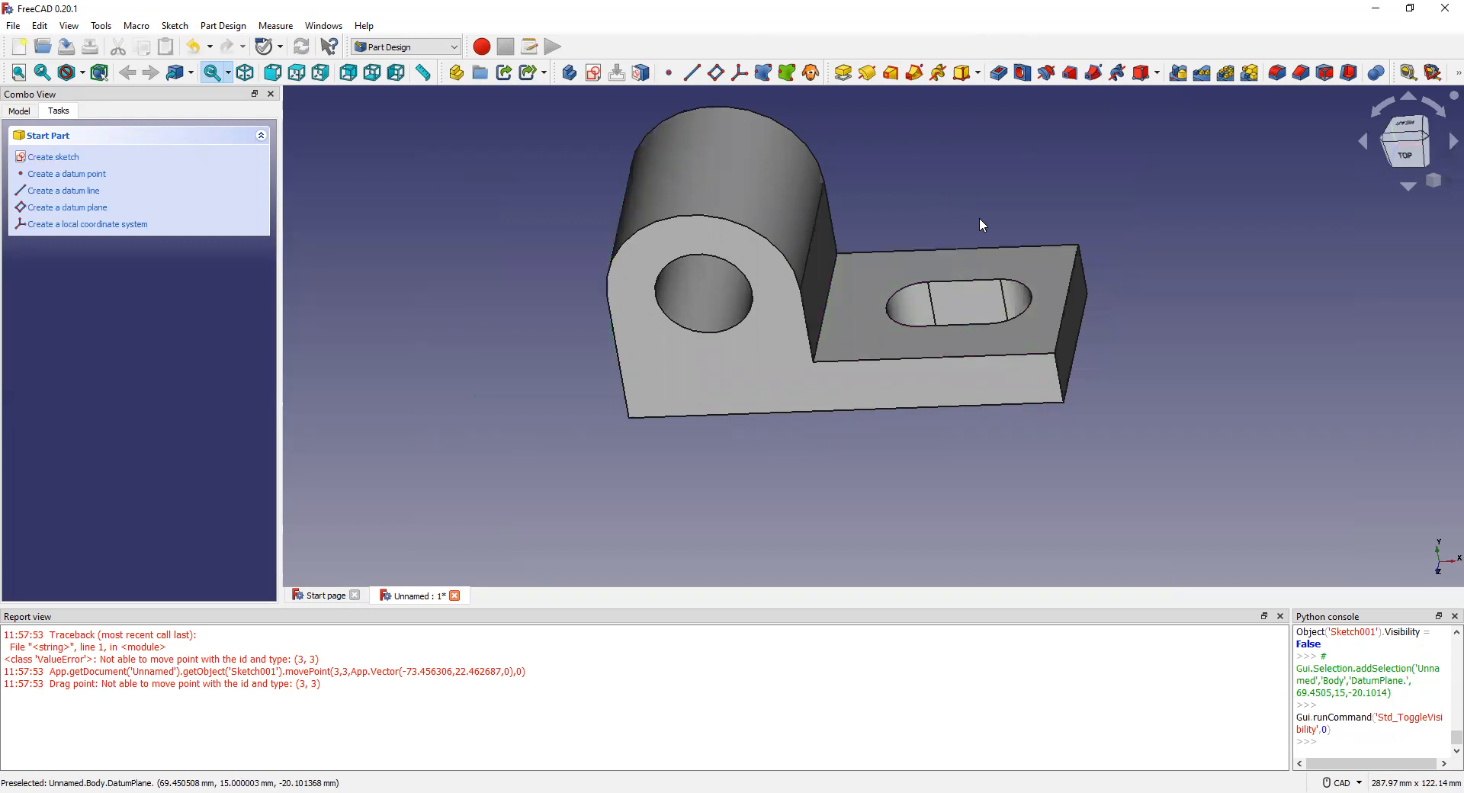
Step: Zoom in on the base end and select only its front right vertical edge (Edge17)
scroll(999, 326, "up", 3)
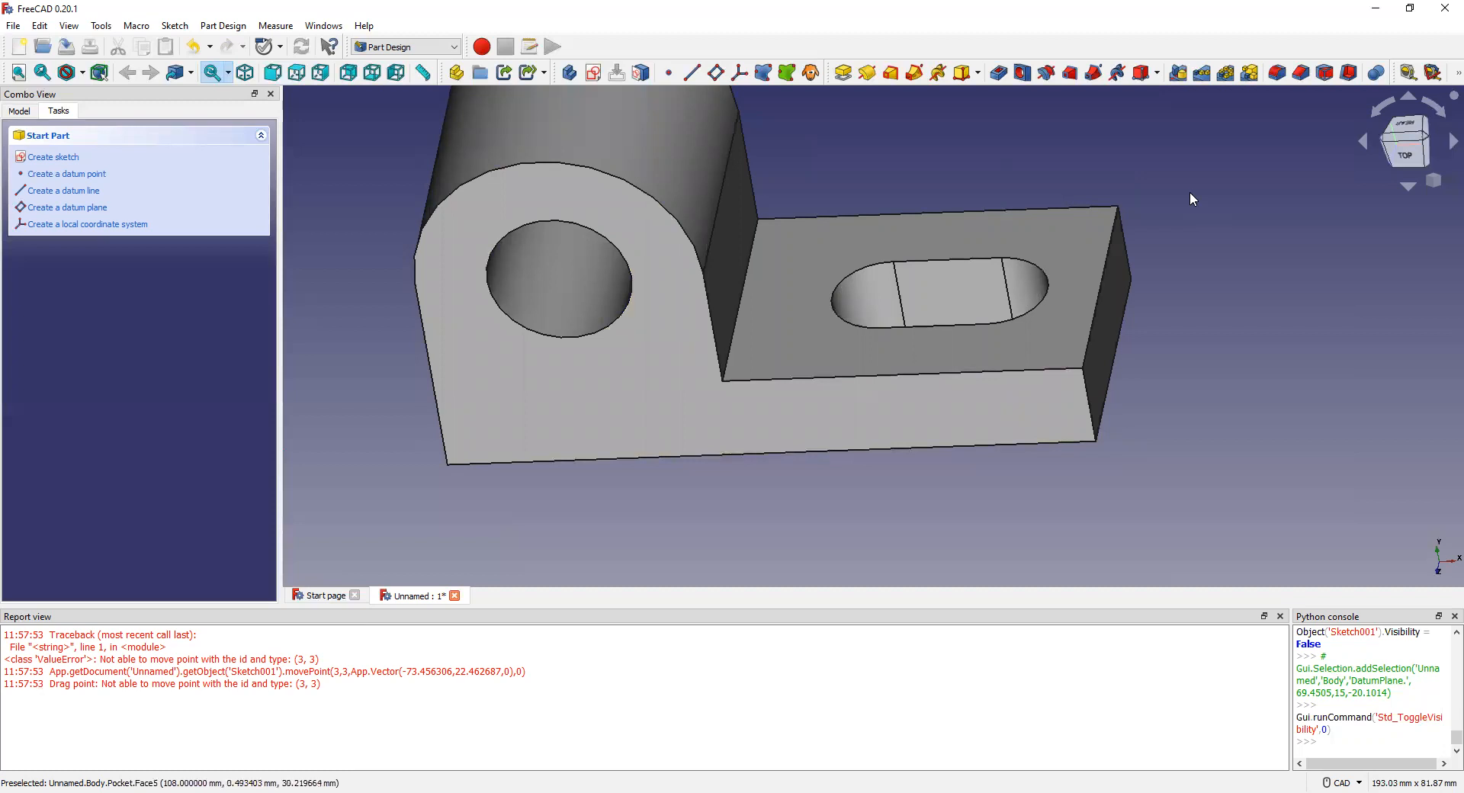
left_click(1092, 417)
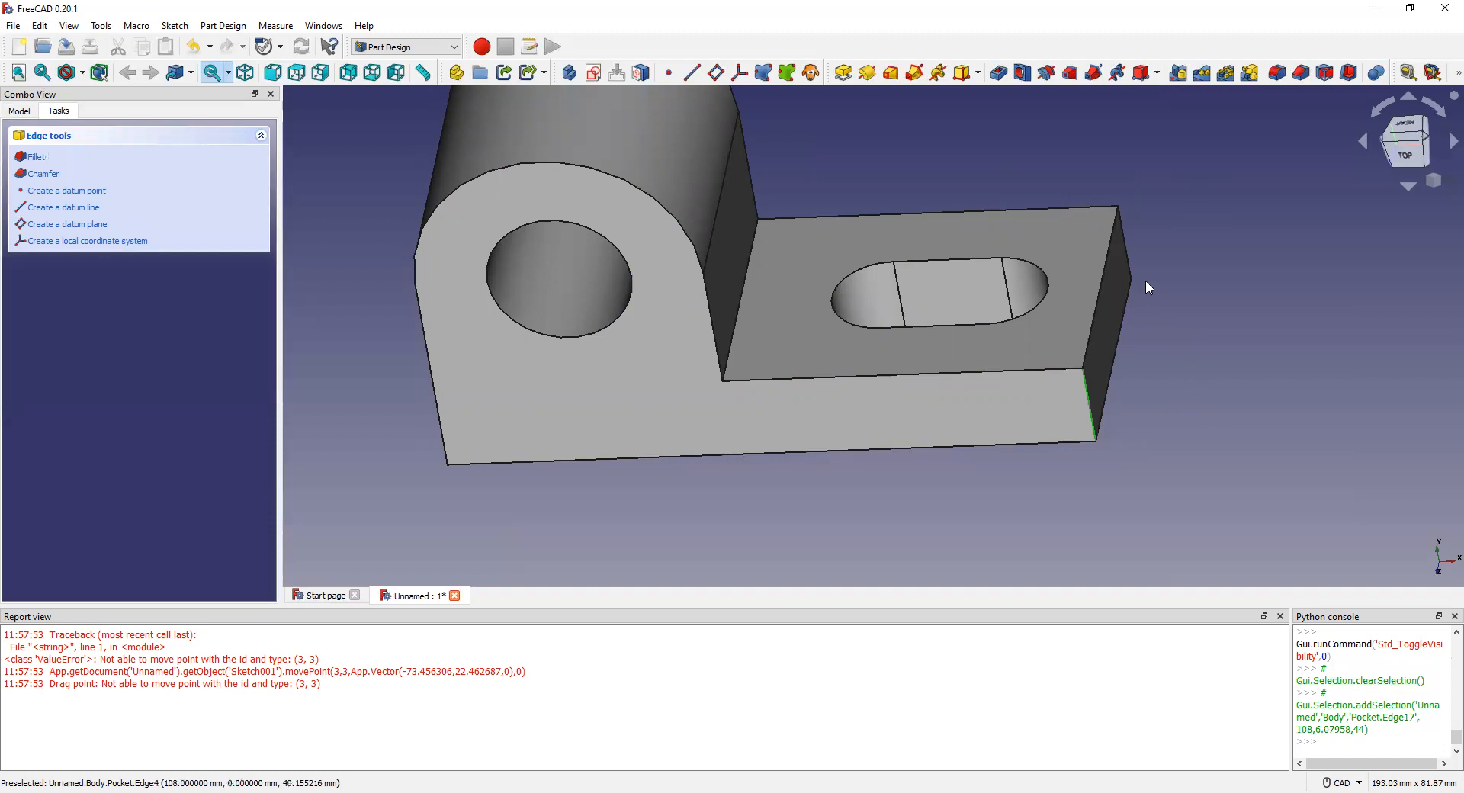
left_click(1112, 309, "ctrl")
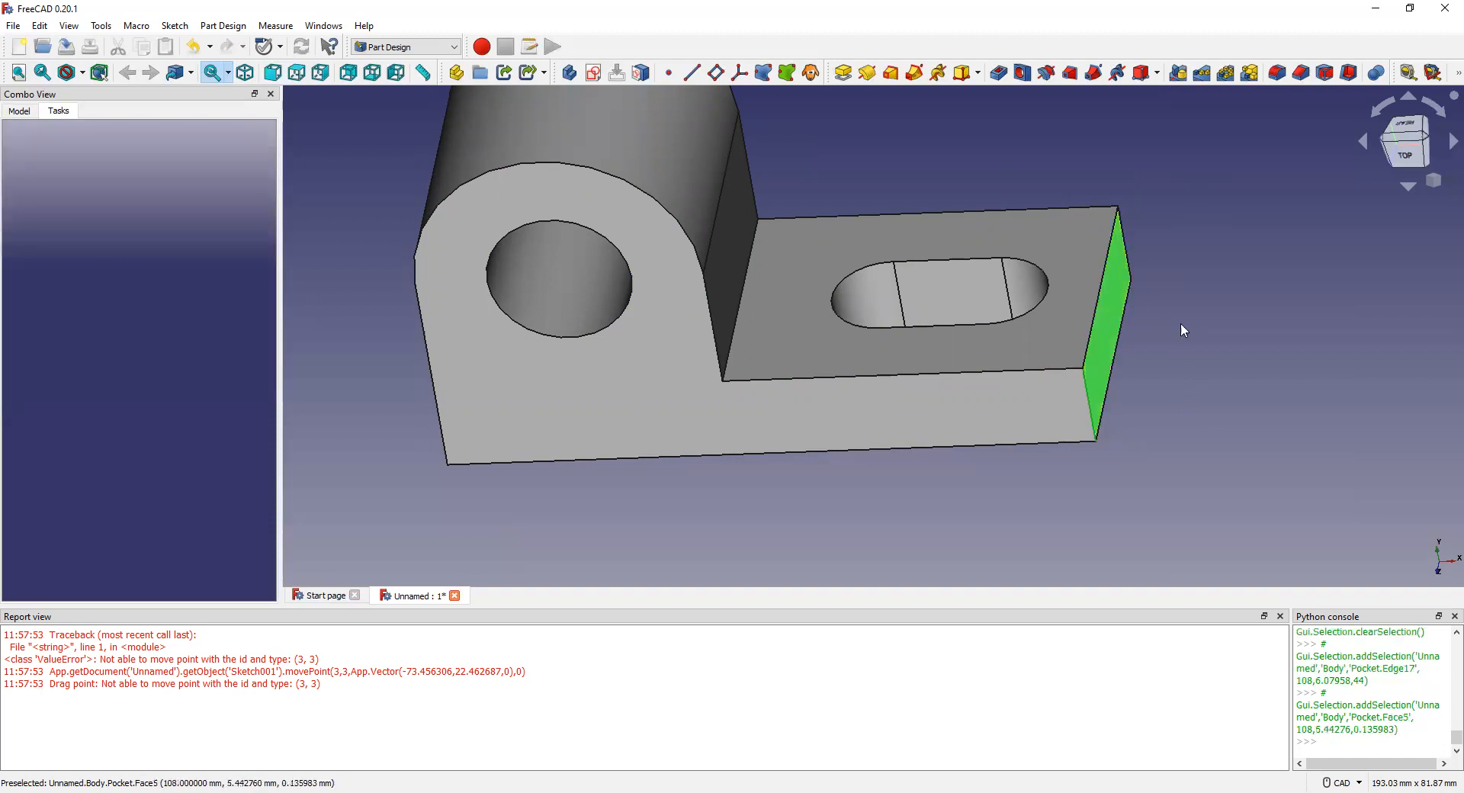
left_click(1219, 408)
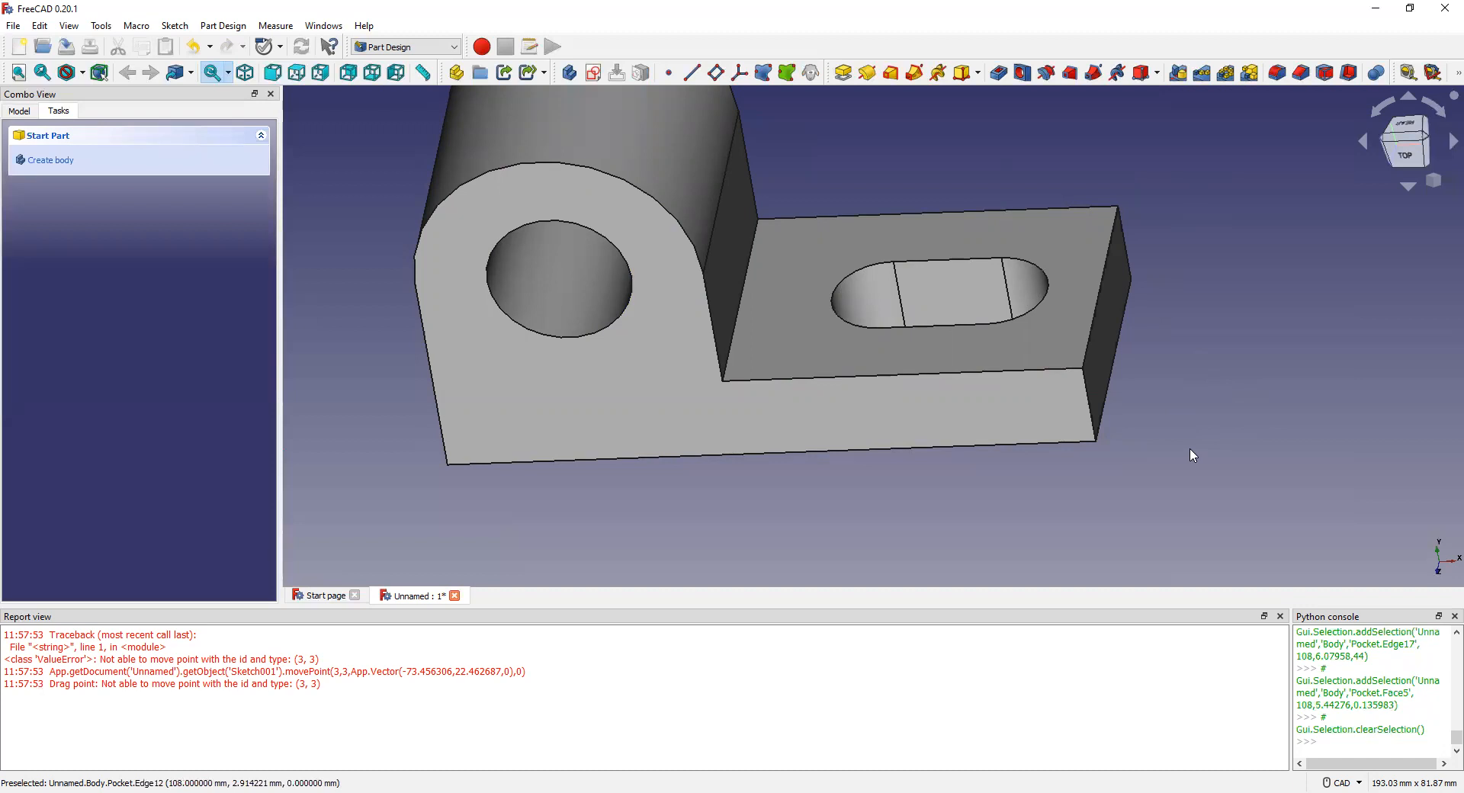
left_click(1089, 409)
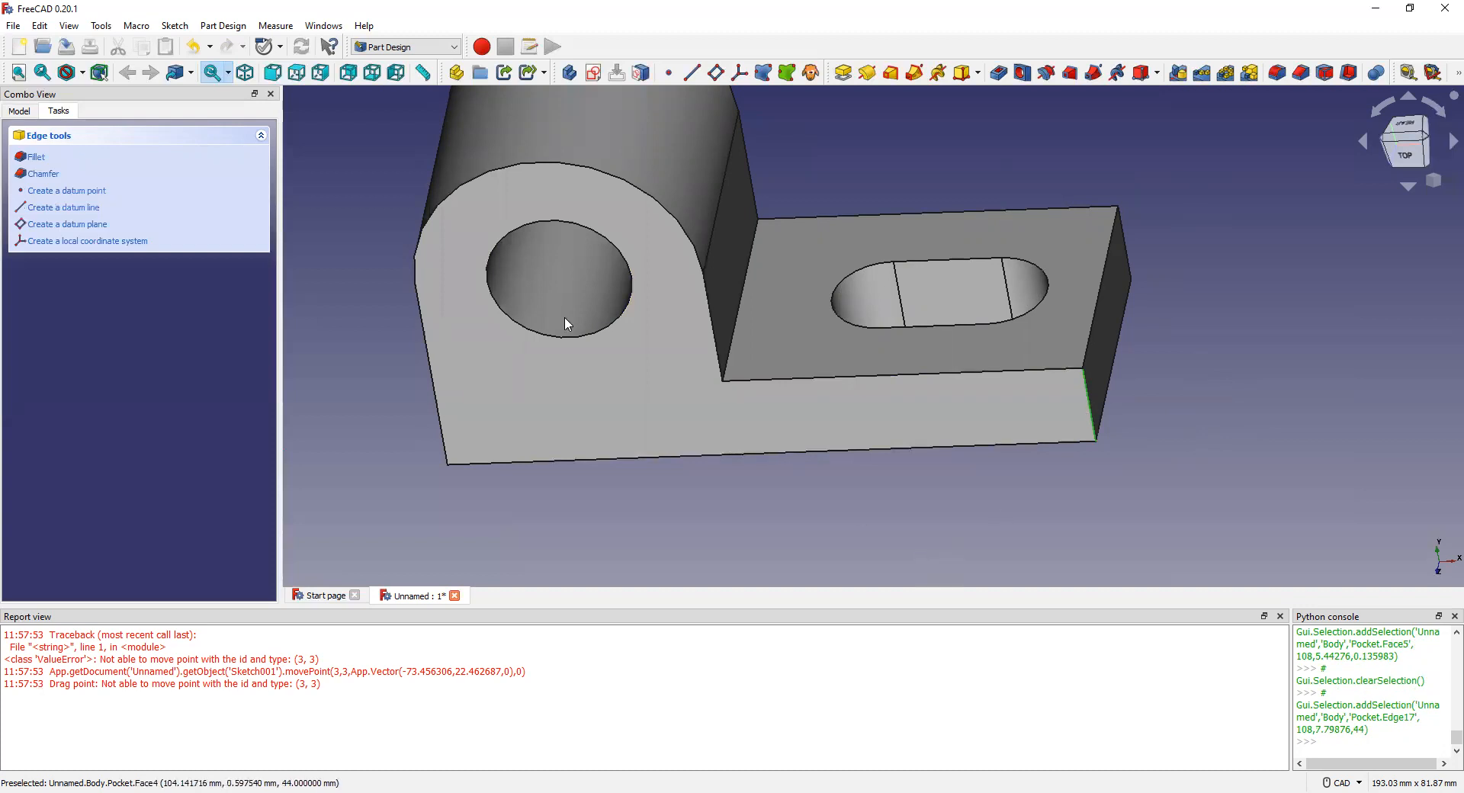
Step: Apply an 18 mm fillet to Edge17, the base end's front right vertical edge
left_click(33, 162)
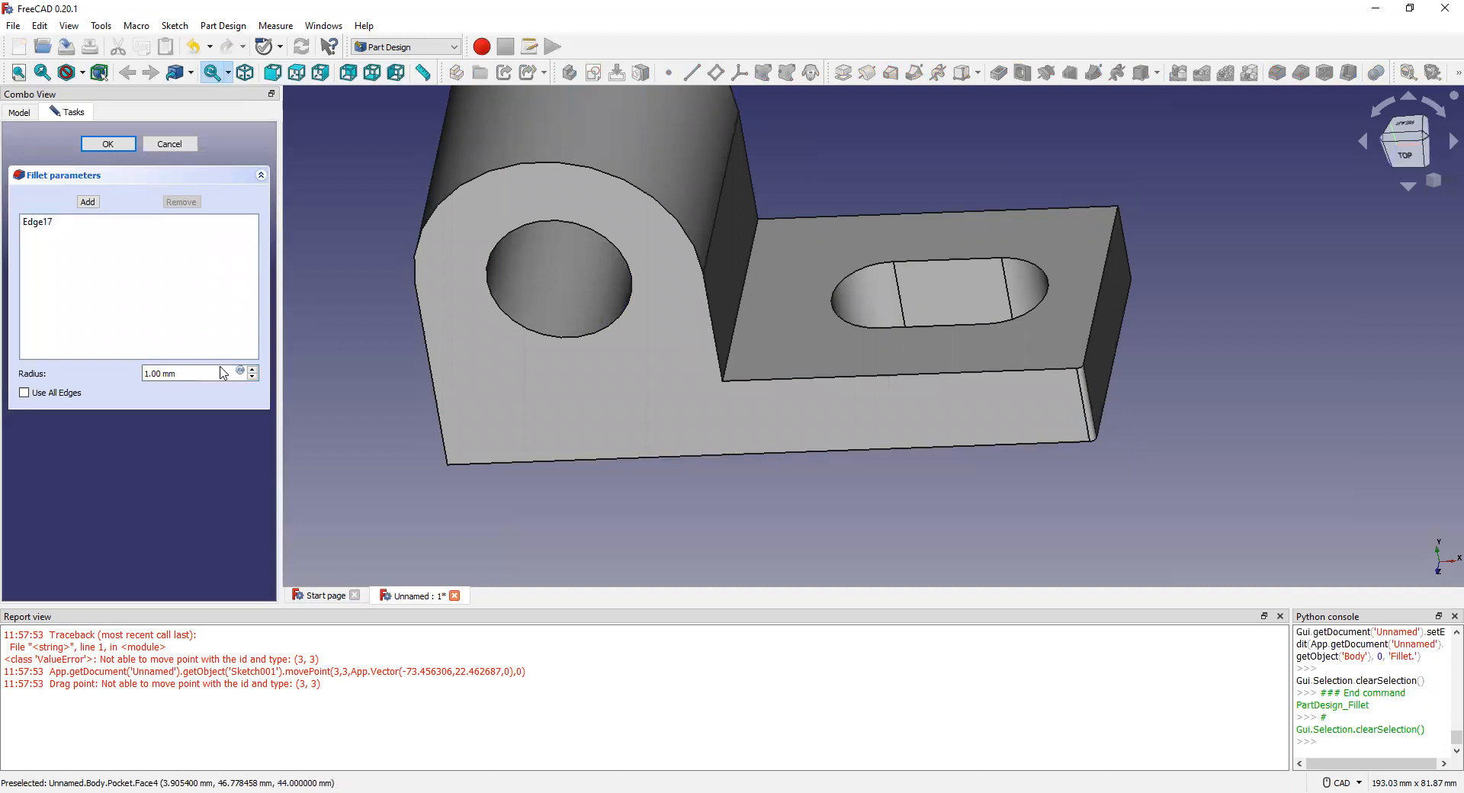
left_click(253, 370)
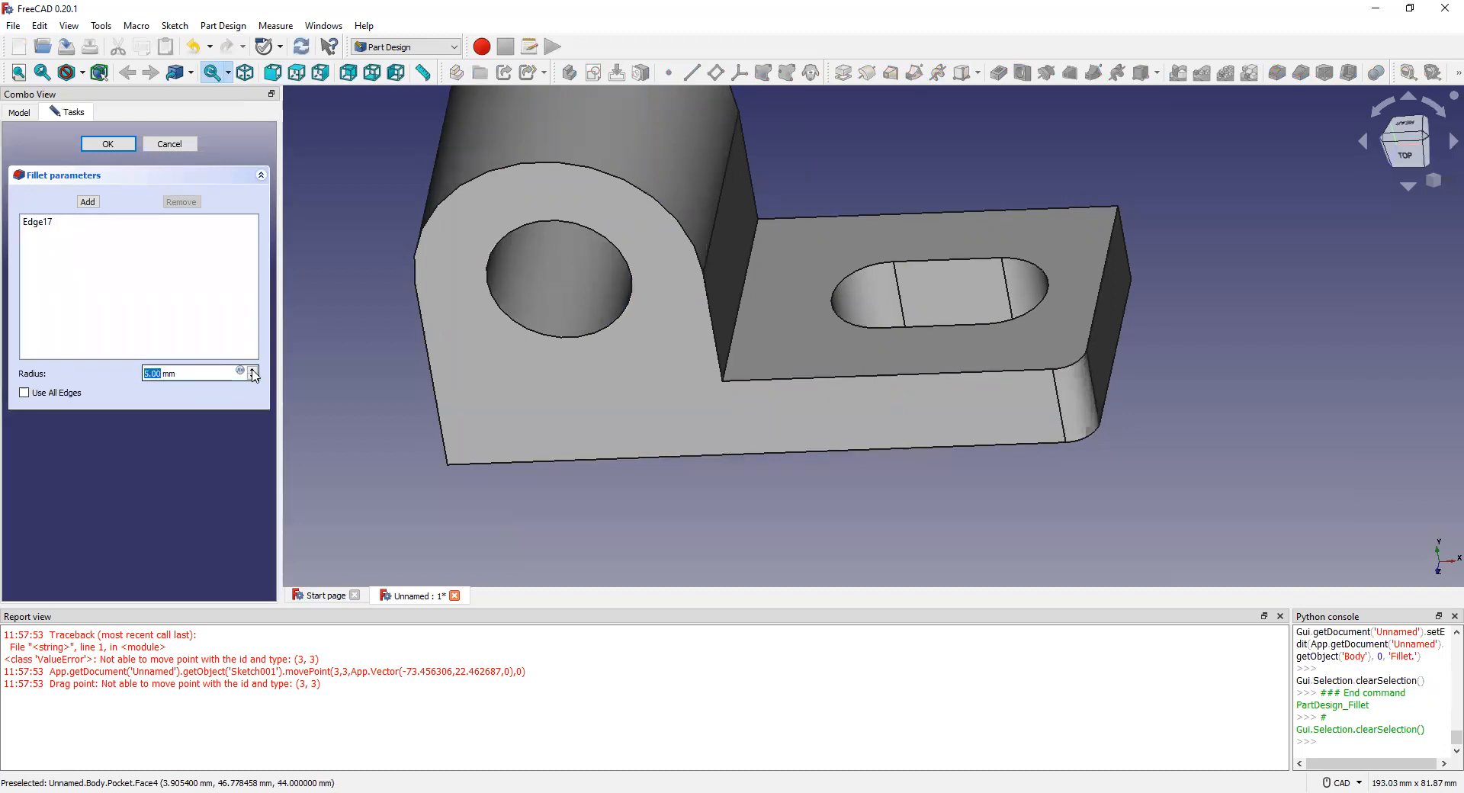
left_click_drag(253, 369, 253, 370)
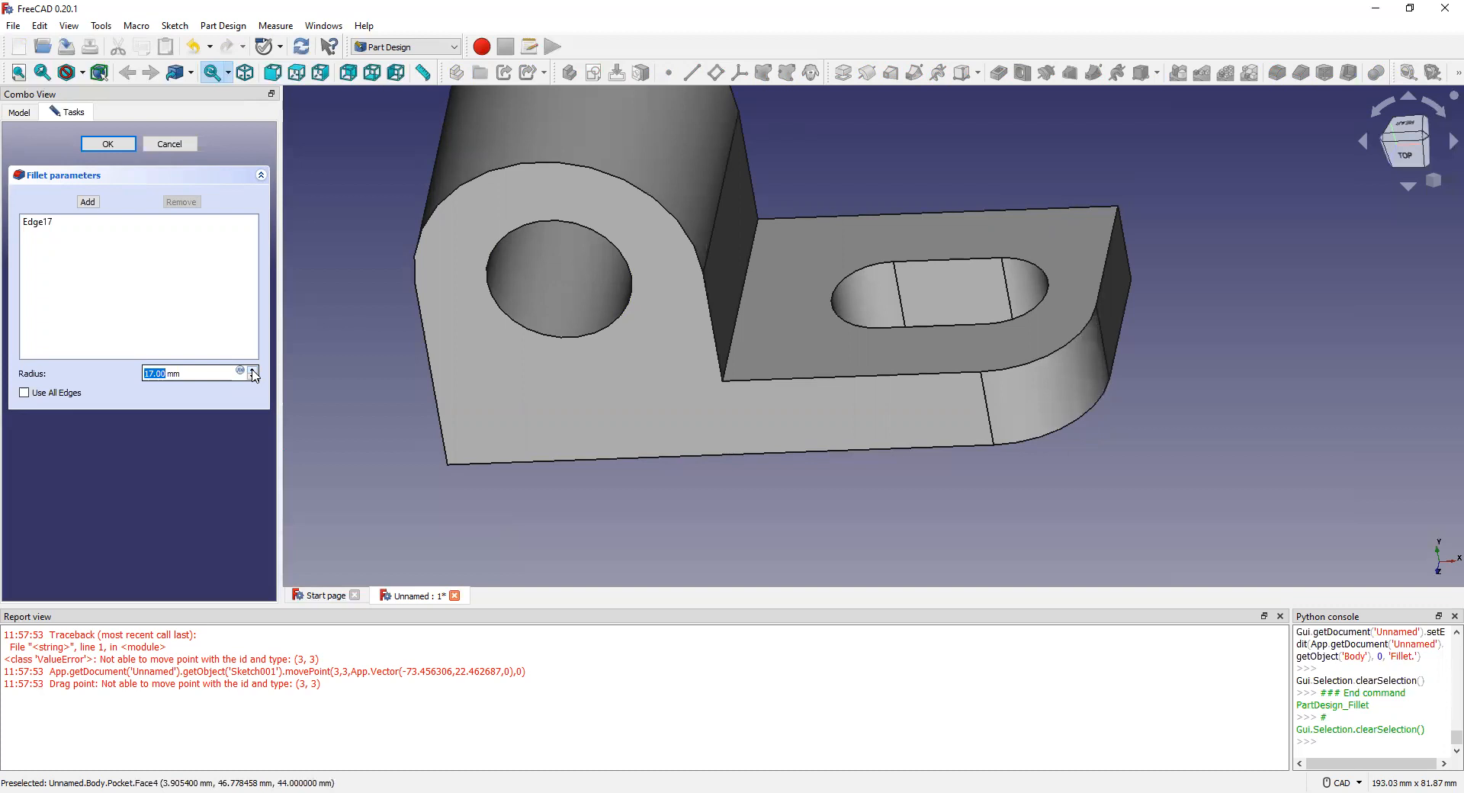
left_click(1117, 204)
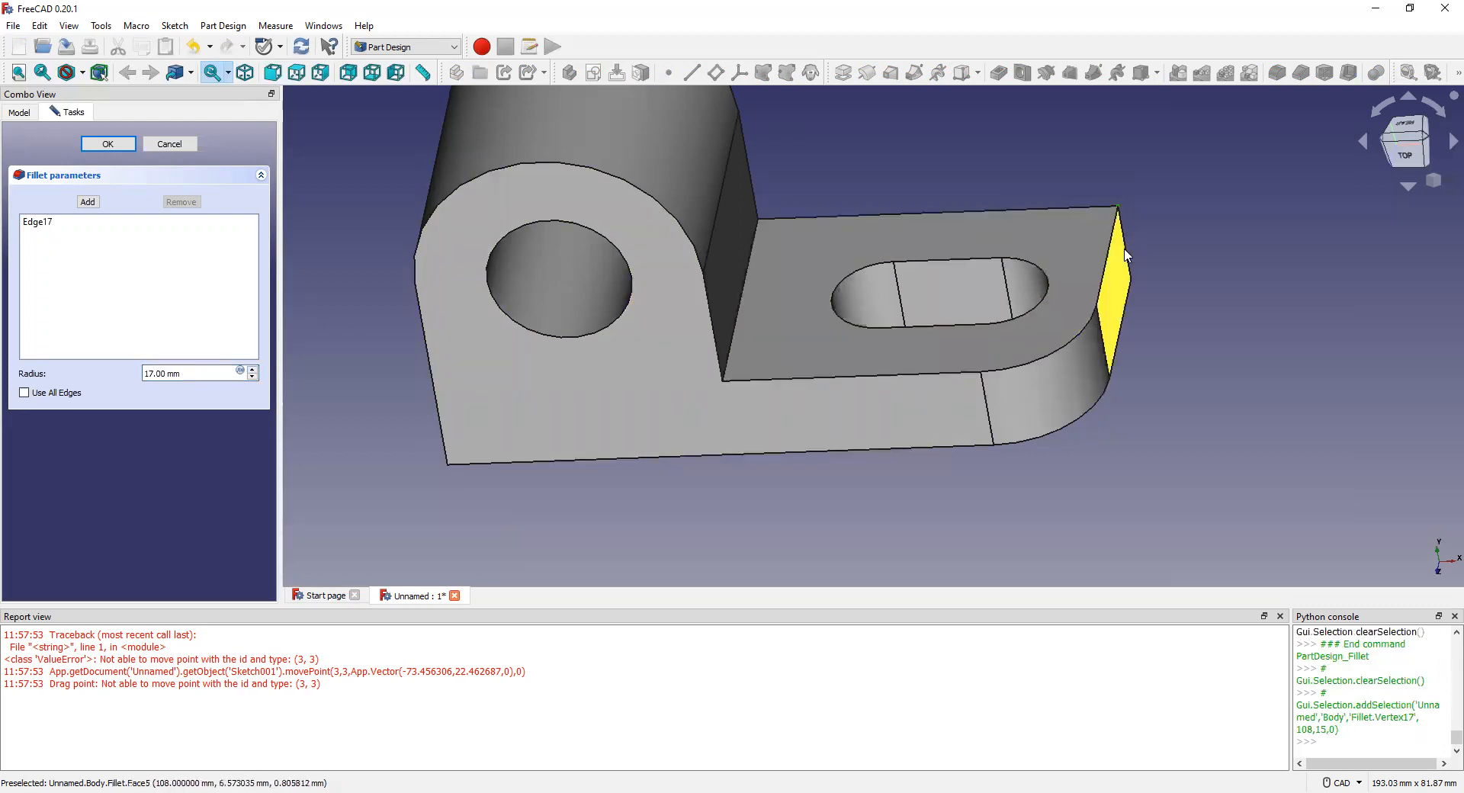
middle_click_drag(1061, 288, 957, 279)
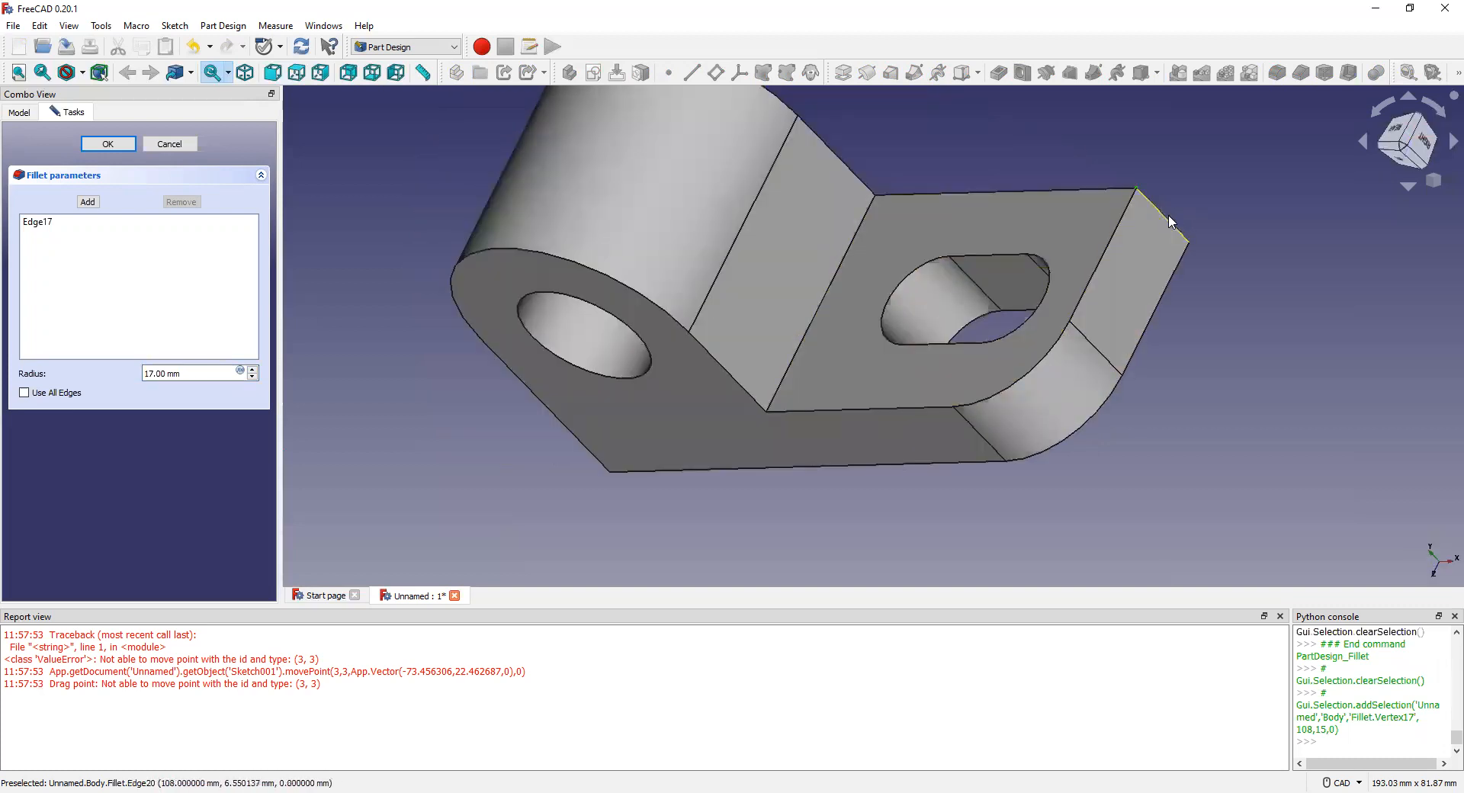
left_click(1167, 223)
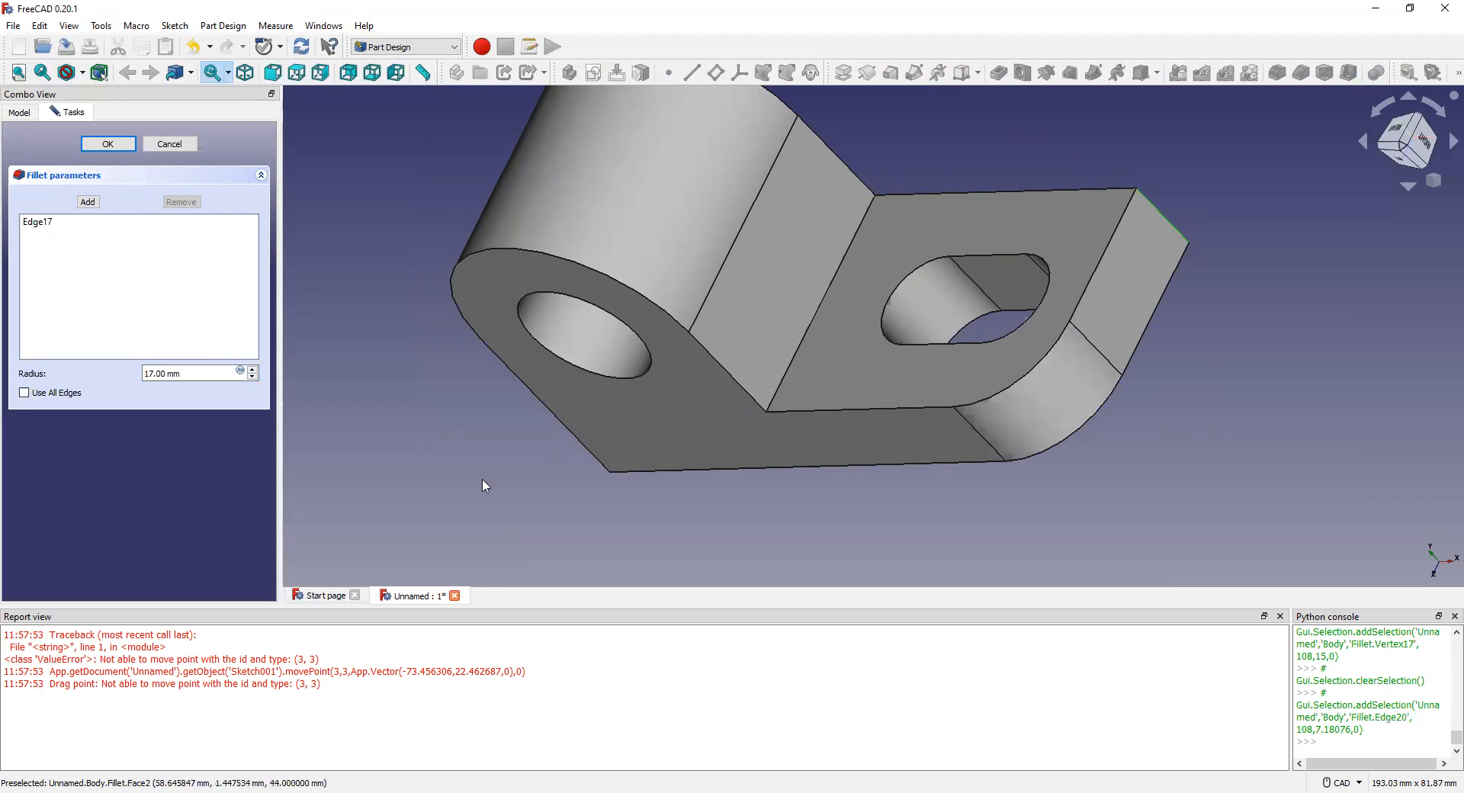
left_click(253, 368)
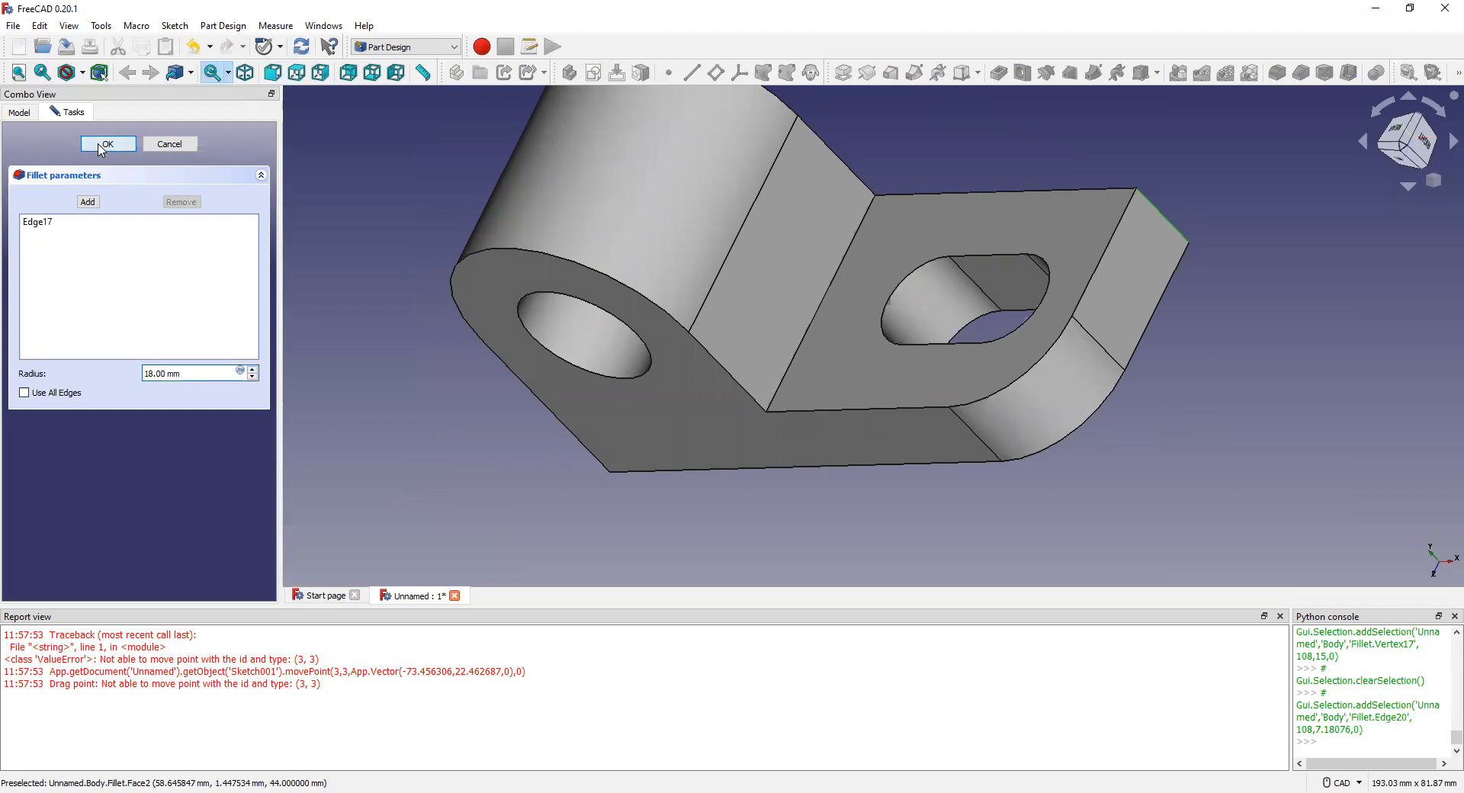
left_click(107, 145)
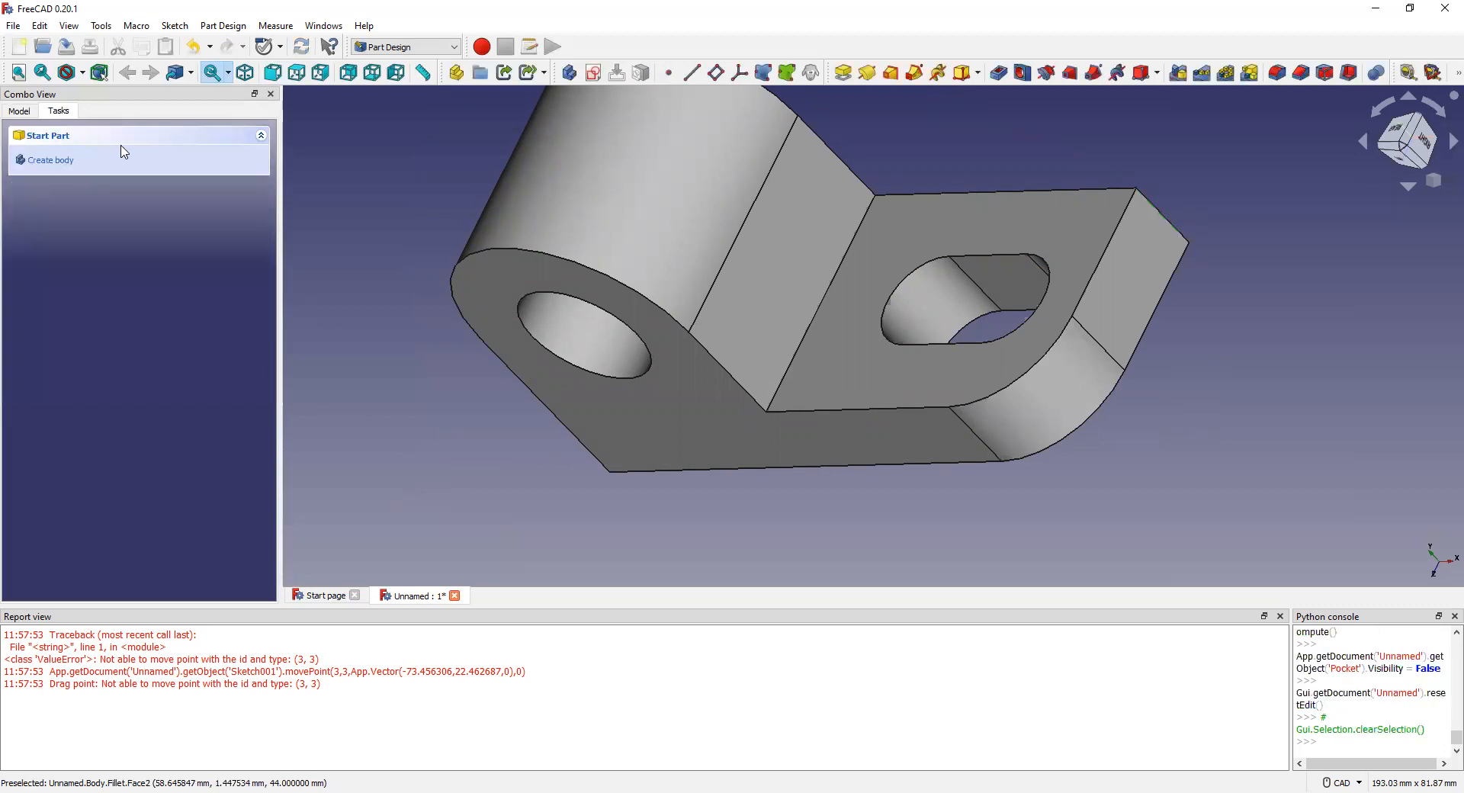
Step: Start a fillet on the back right vertical edge (Edge20) with a 24 mm radius
left_click(1167, 220)
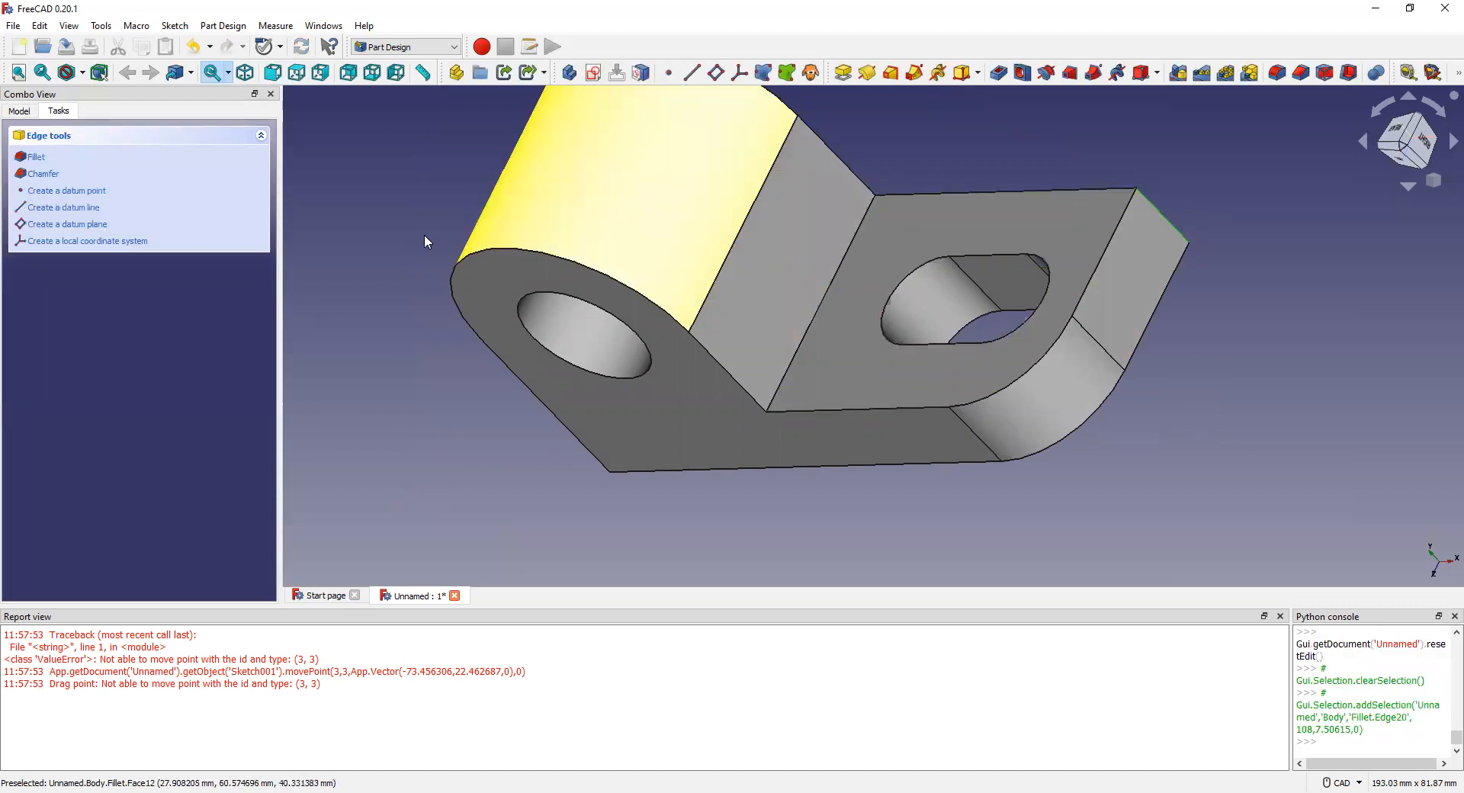
left_click(34, 158)
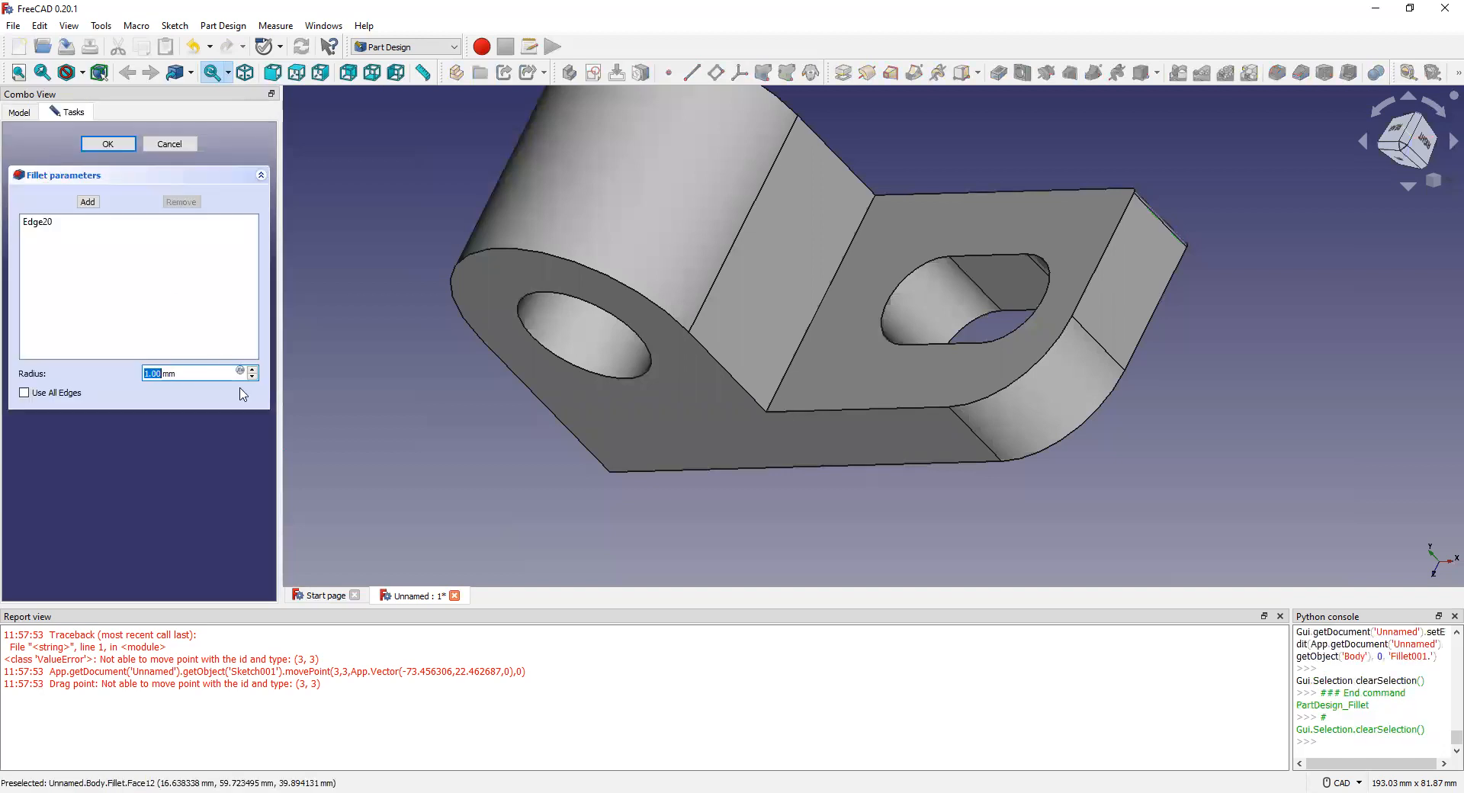
scroll(254, 371, "up", 10)
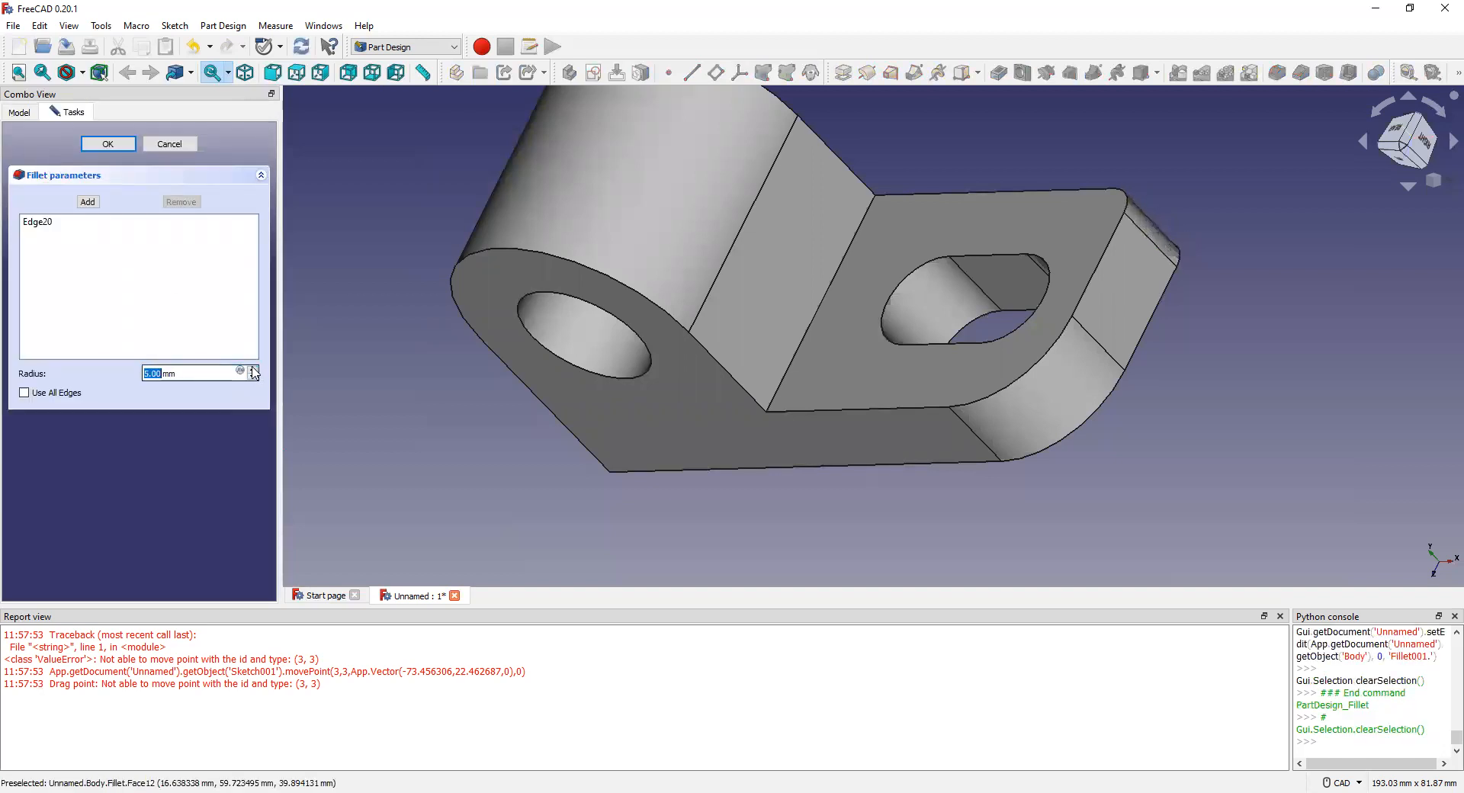
scroll(254, 372, "up", 10)
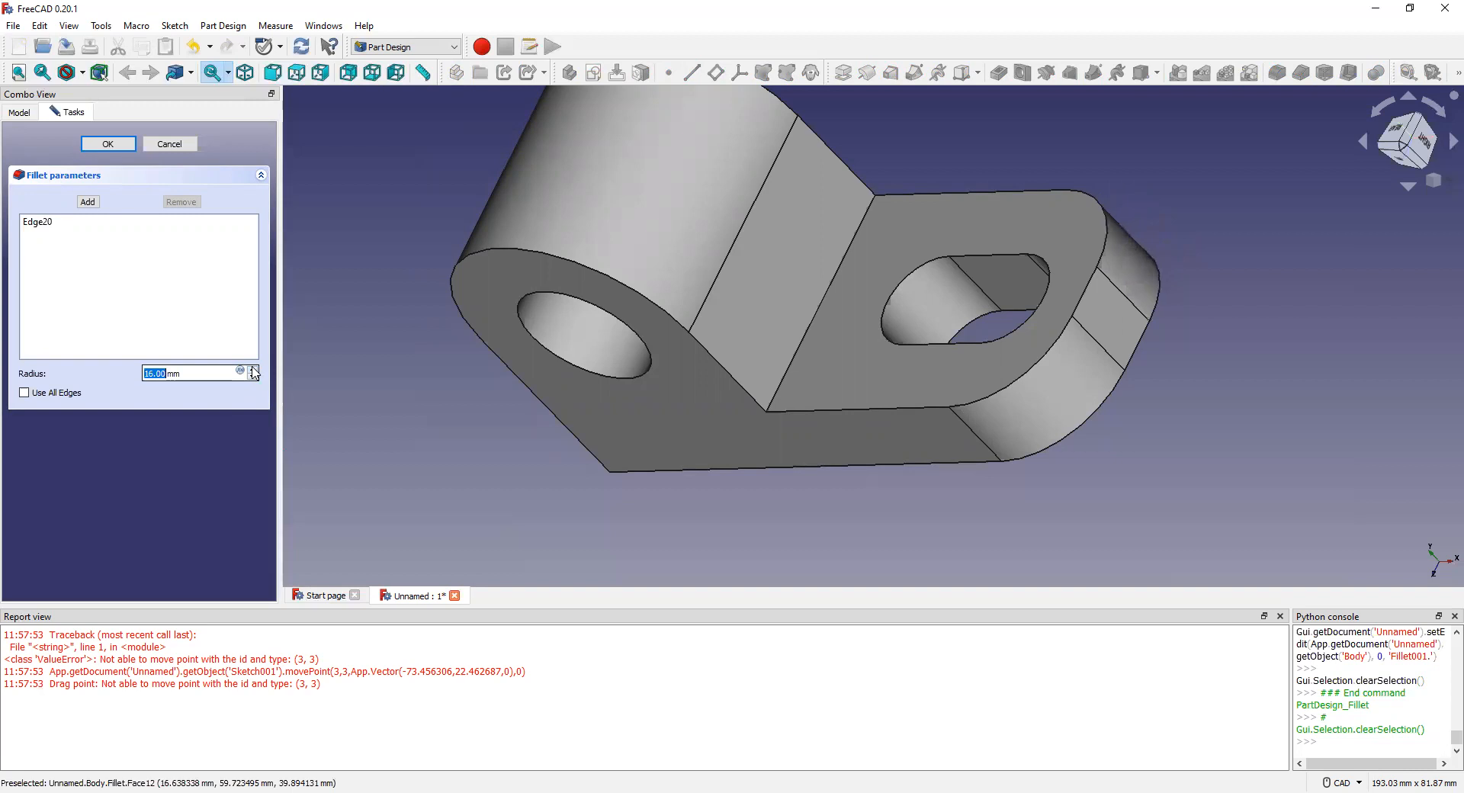
scroll(254, 371, "up", 3)
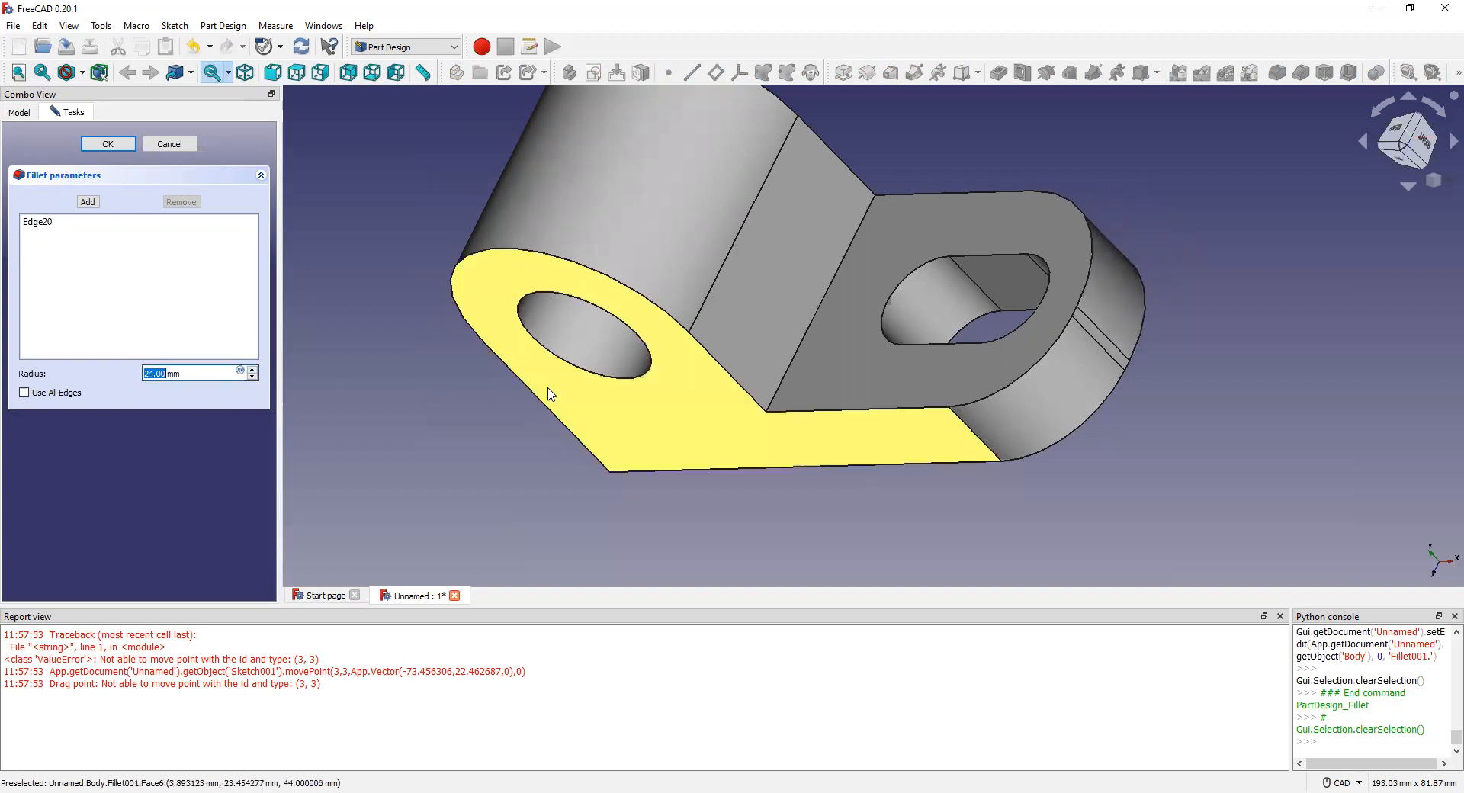
scroll(548, 391, "down", 3)
middle_click_drag(657, 351, 1050, 311)
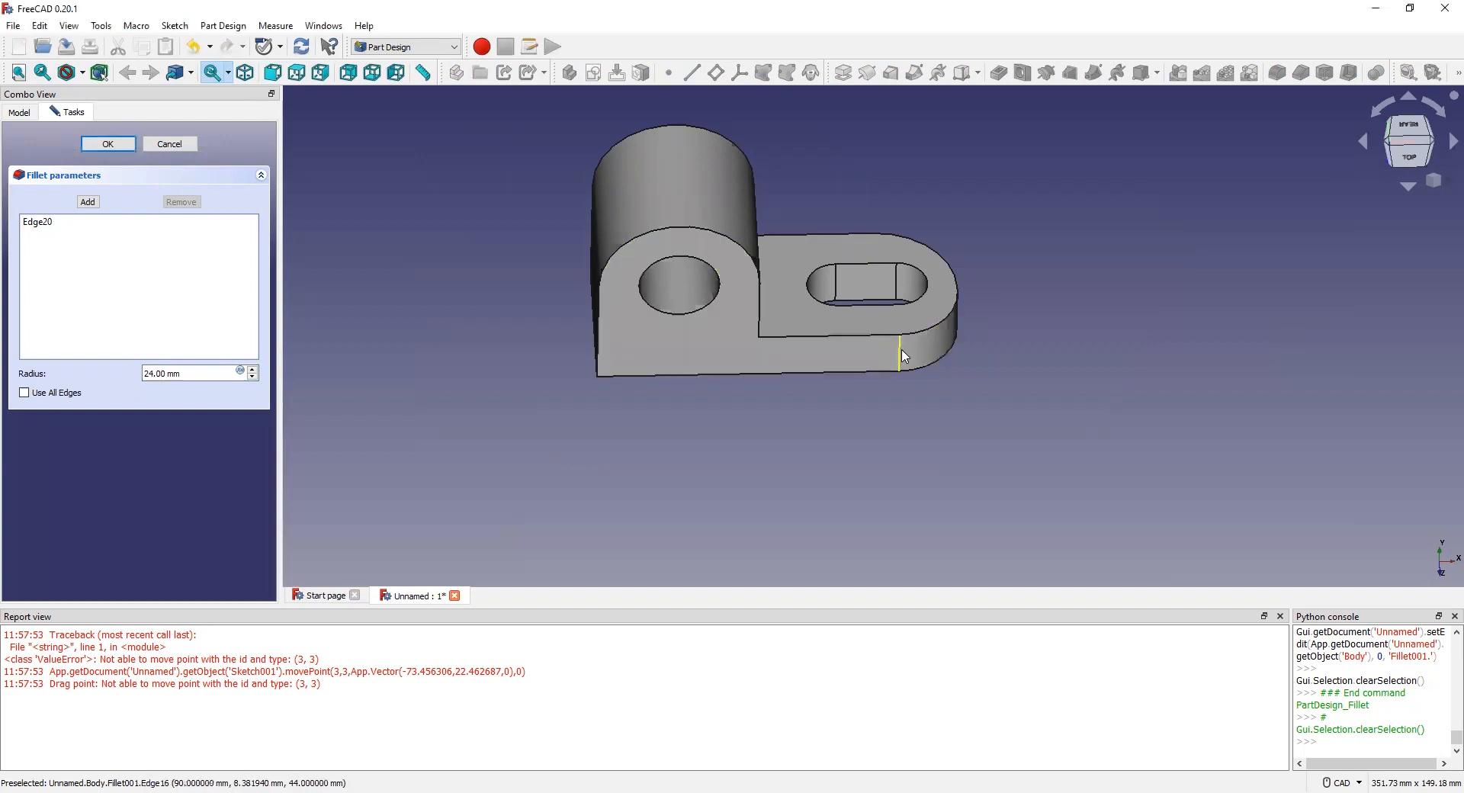
Step: Undo both fillets and restart a 22 mm fillet on the front right vertical edge
key("ctrl+z")
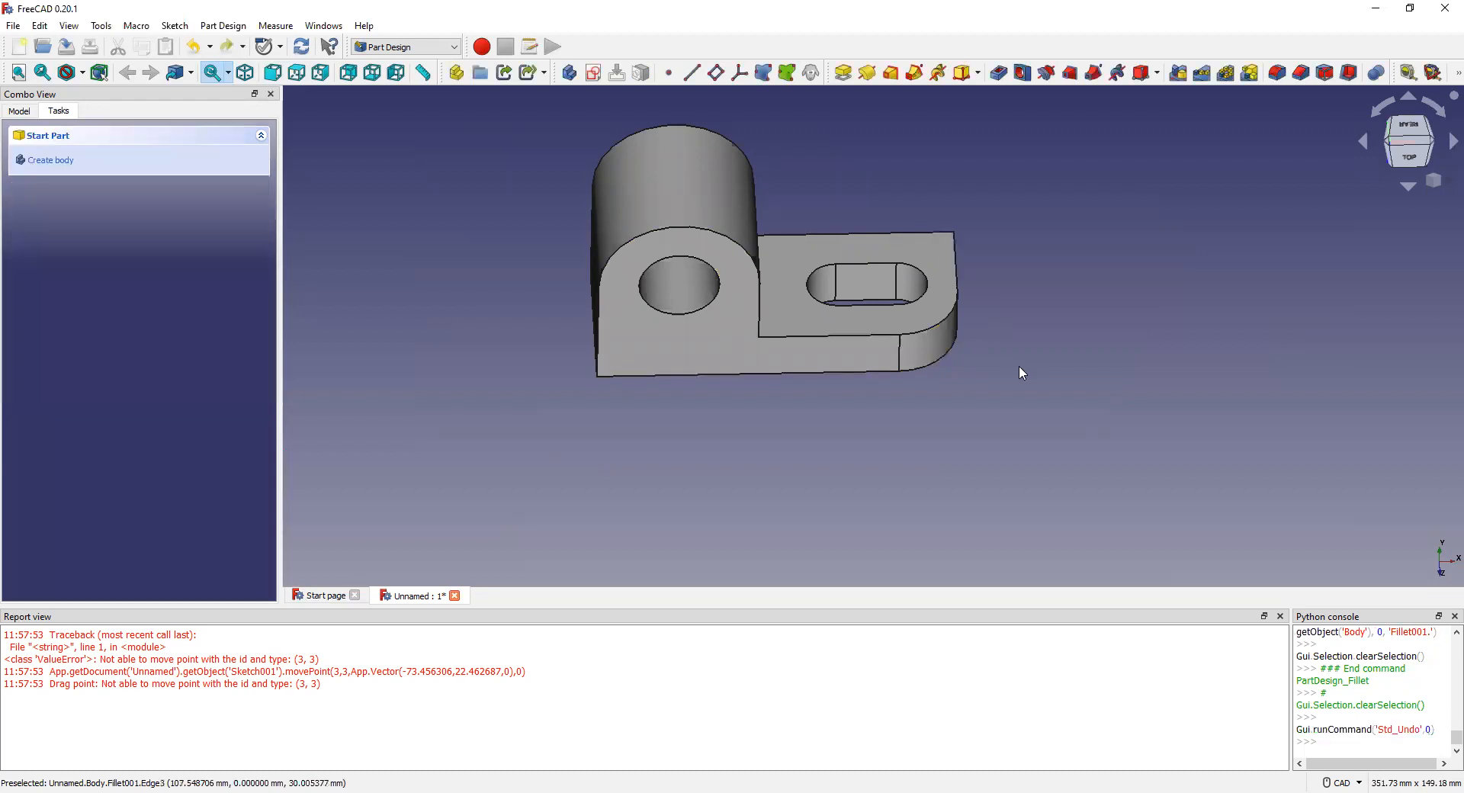
key("ctrl+z")
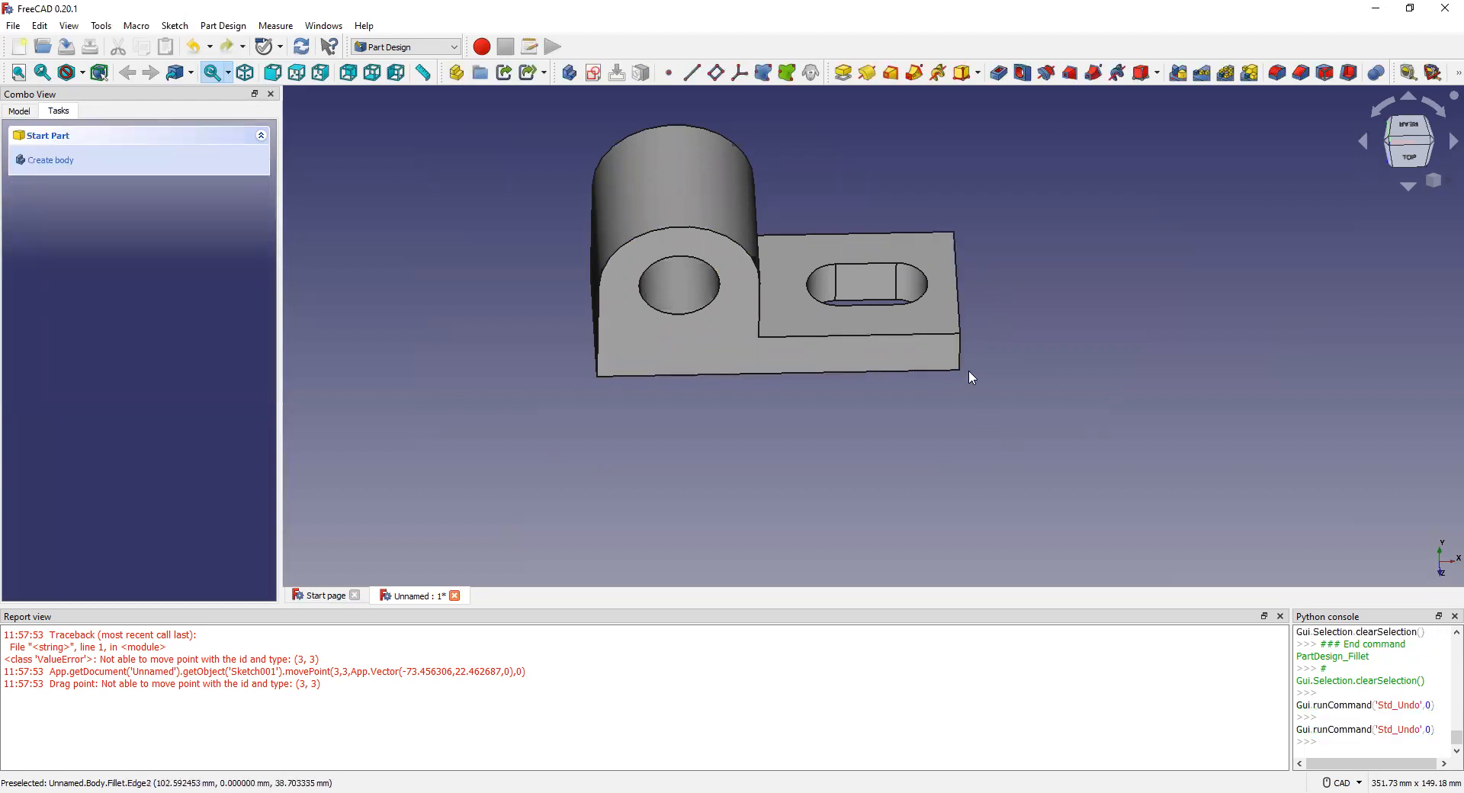
left_click(961, 351)
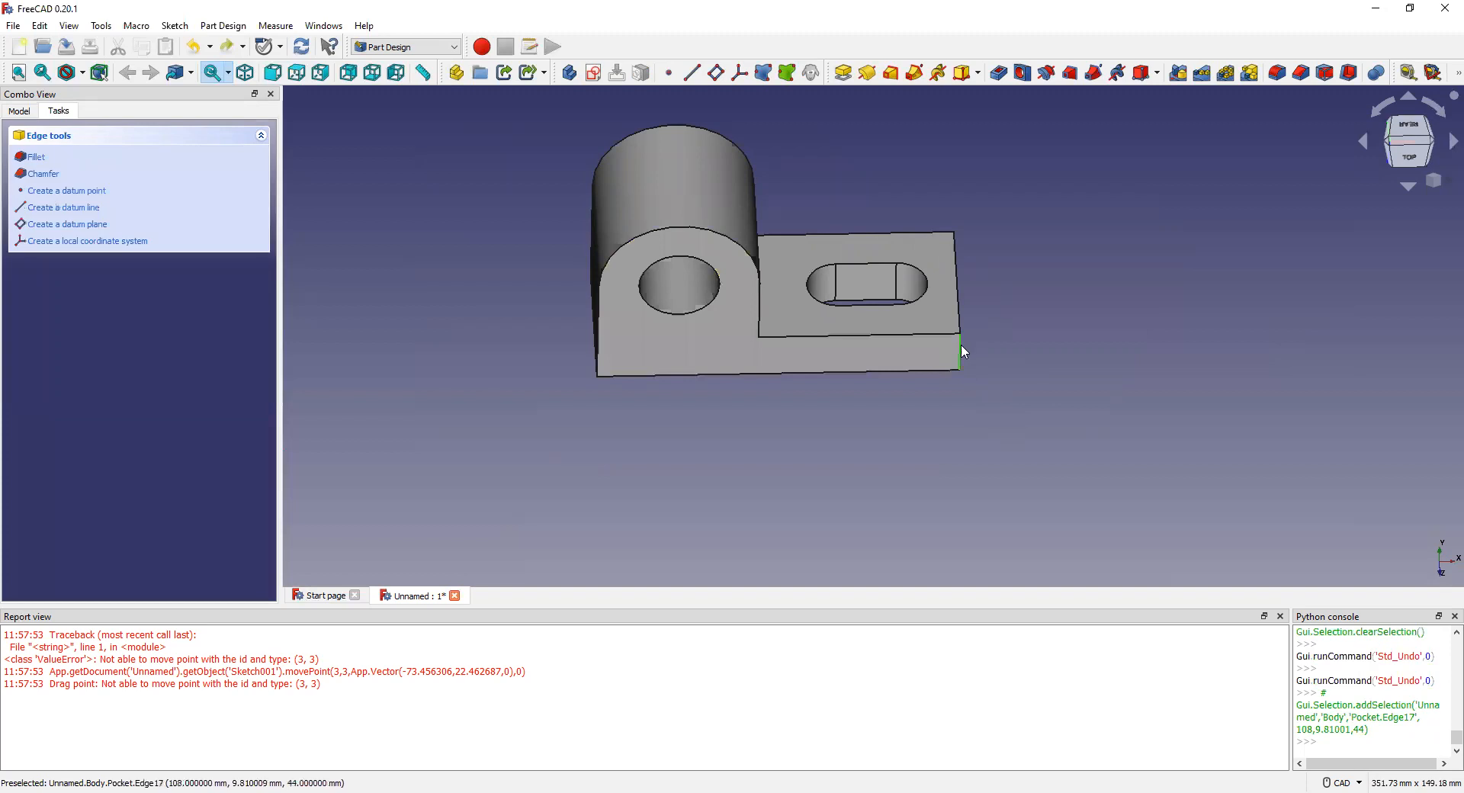
left_click(37, 157)
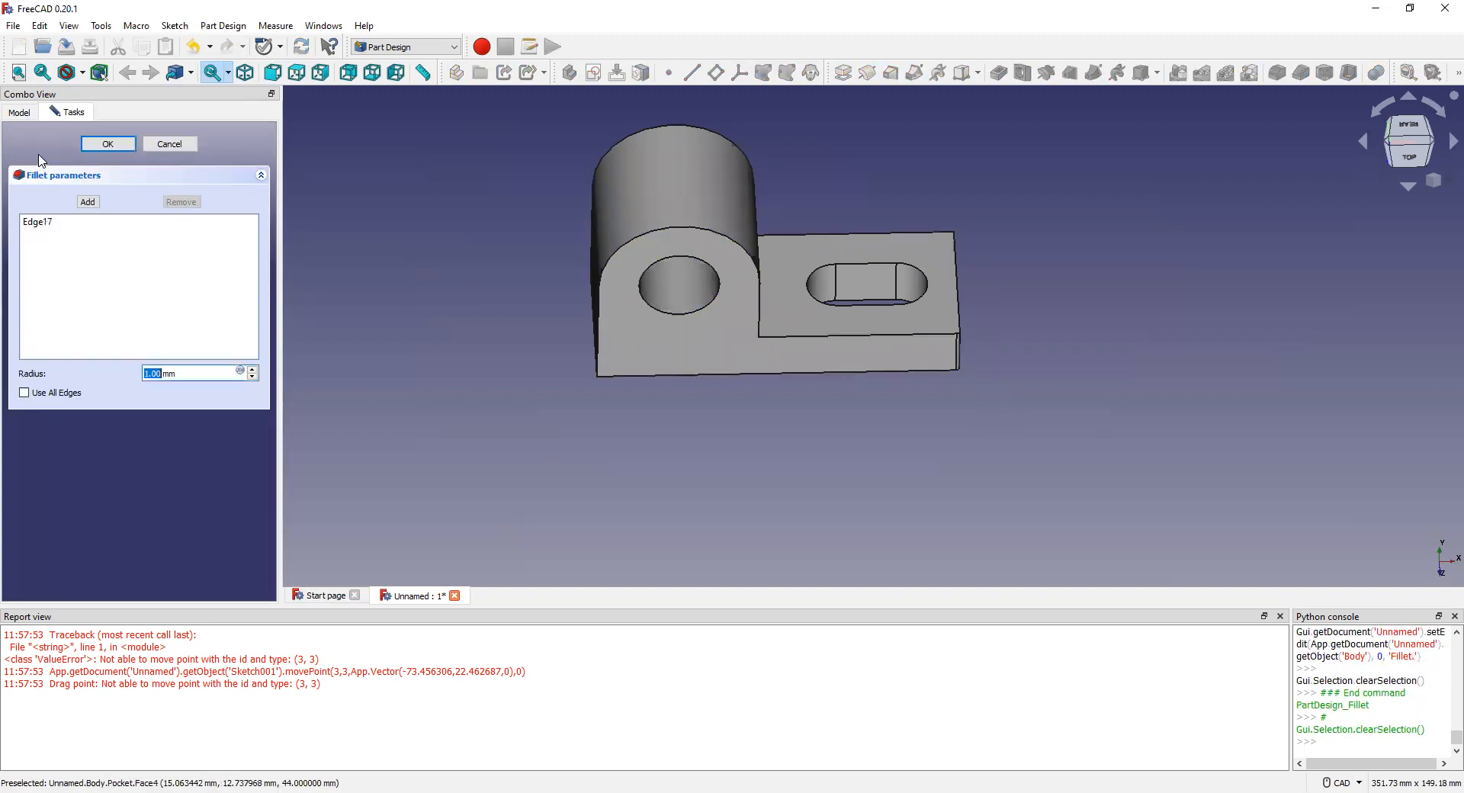
type("22")
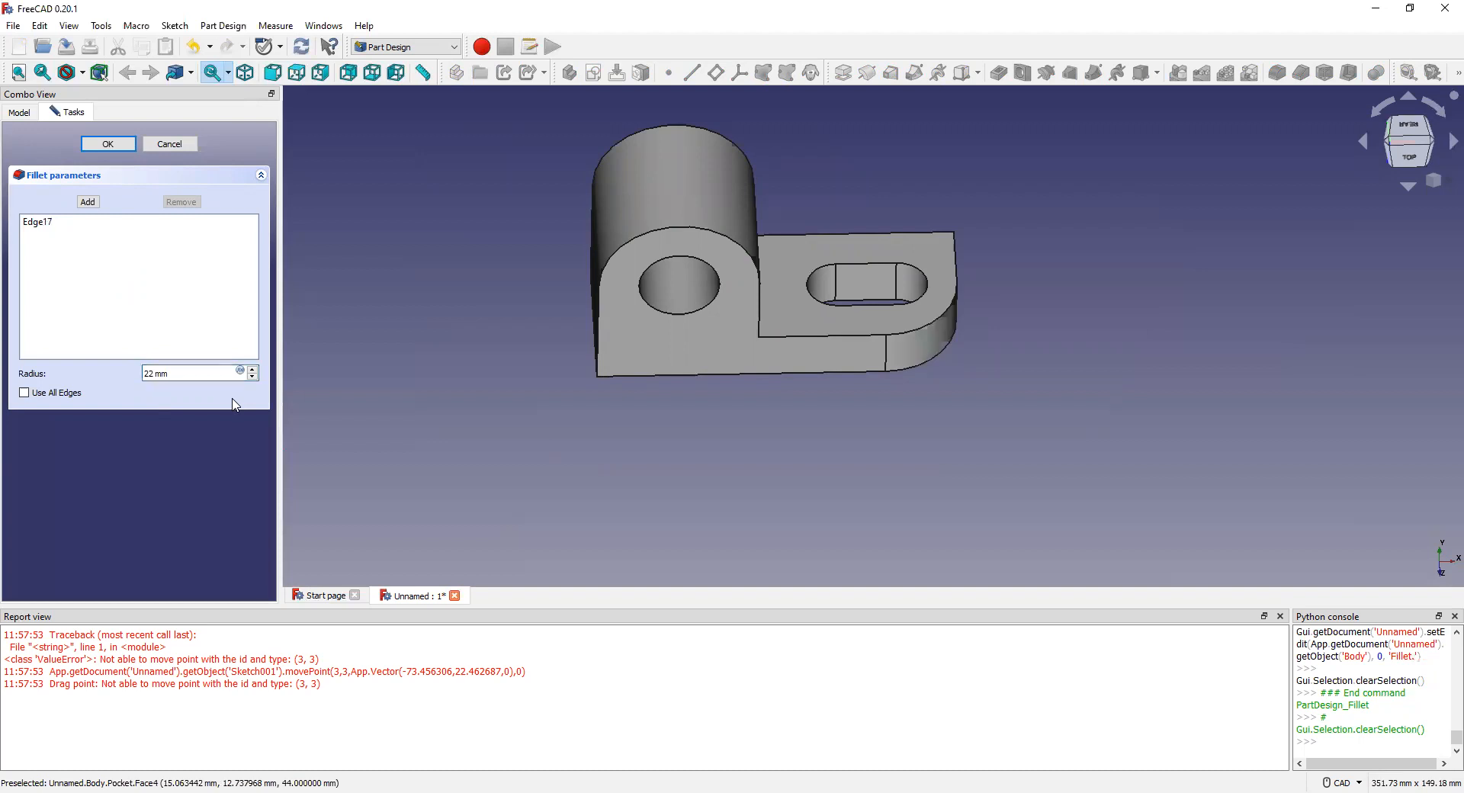
scroll(973, 237, "up", 5)
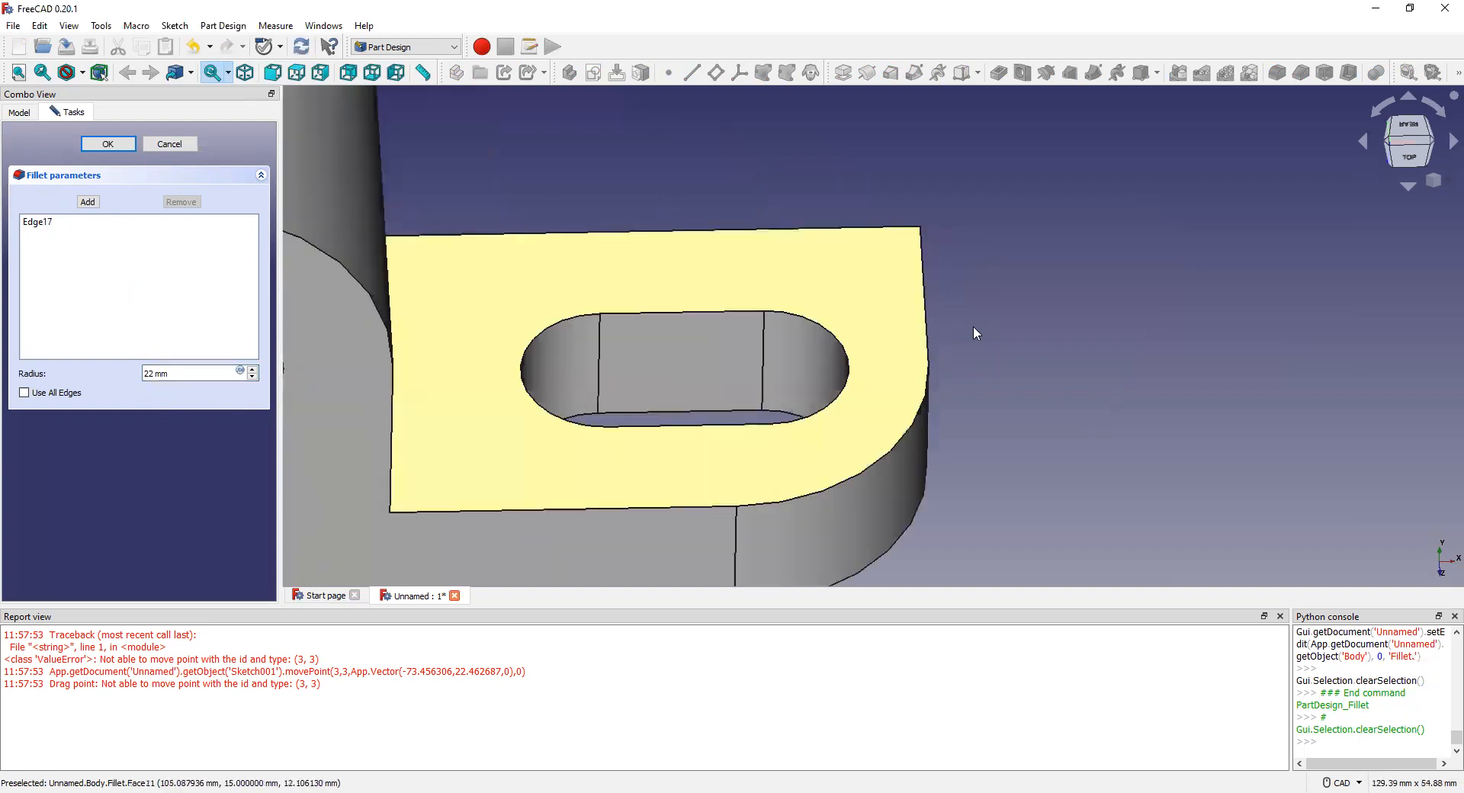
scroll(975, 333, "down", 5)
Step: Accept the fillet and select the short outer end edge of the plate
middle_click_drag(945, 304, 1000, 305)
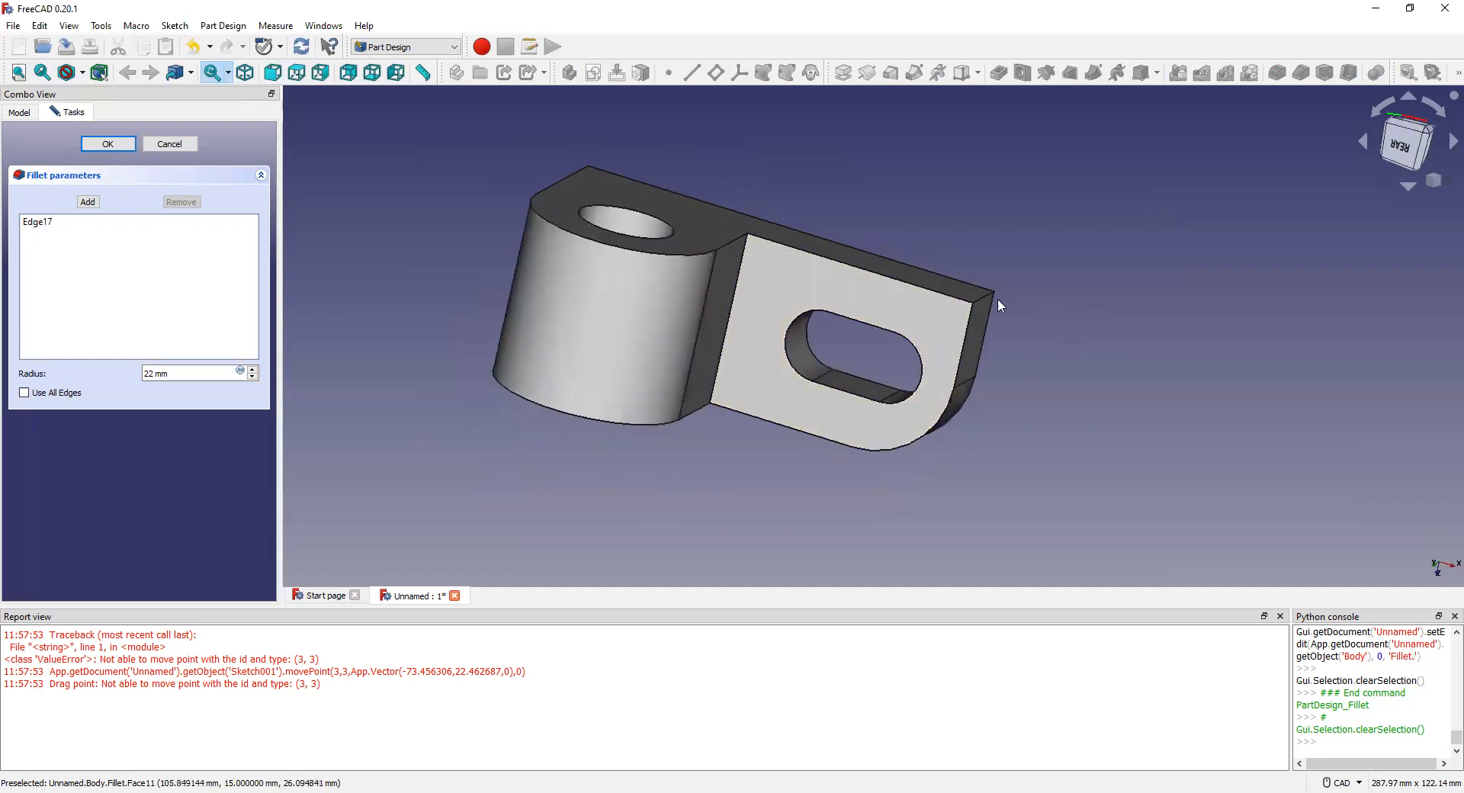
left_click(985, 295)
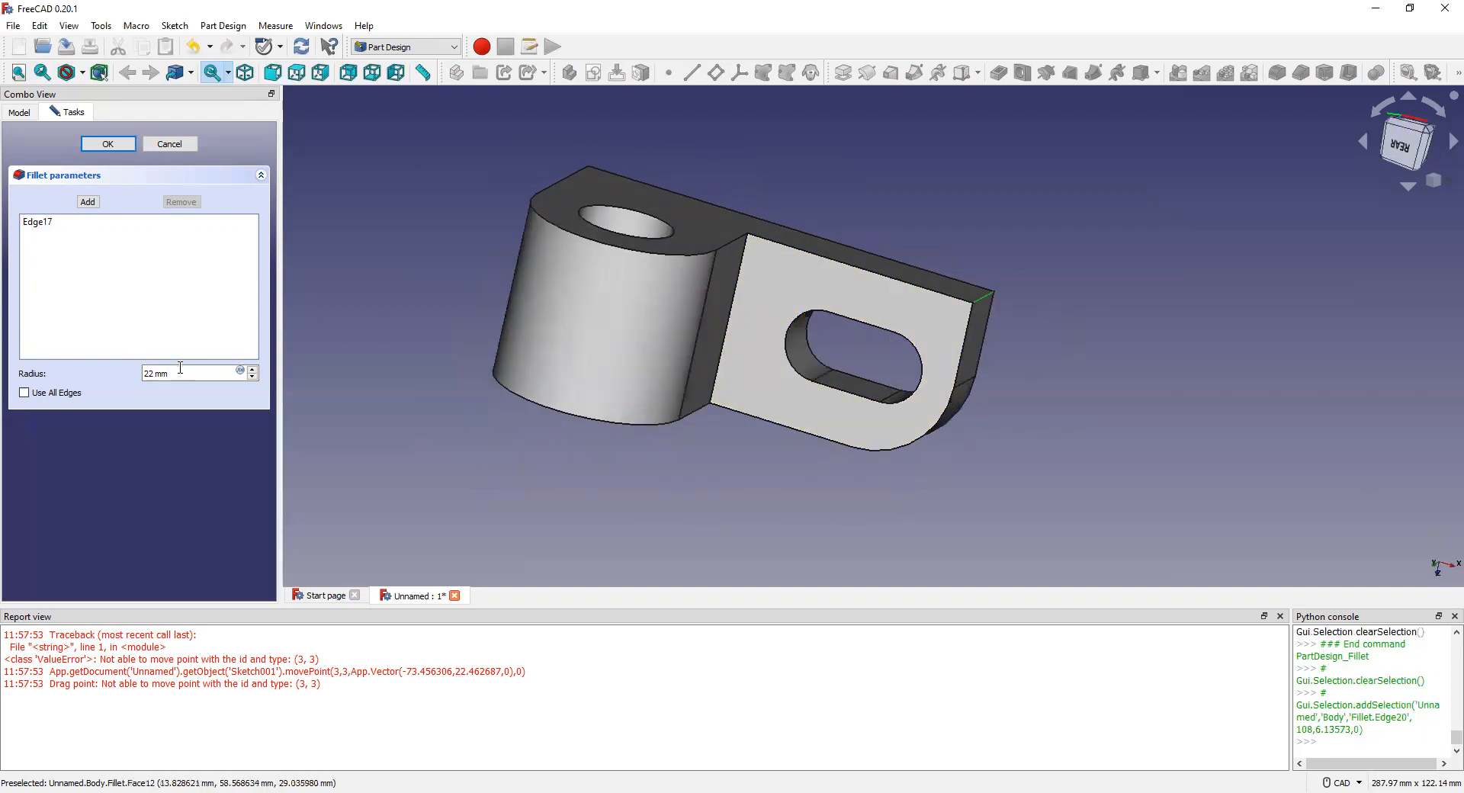
left_click(108, 144)
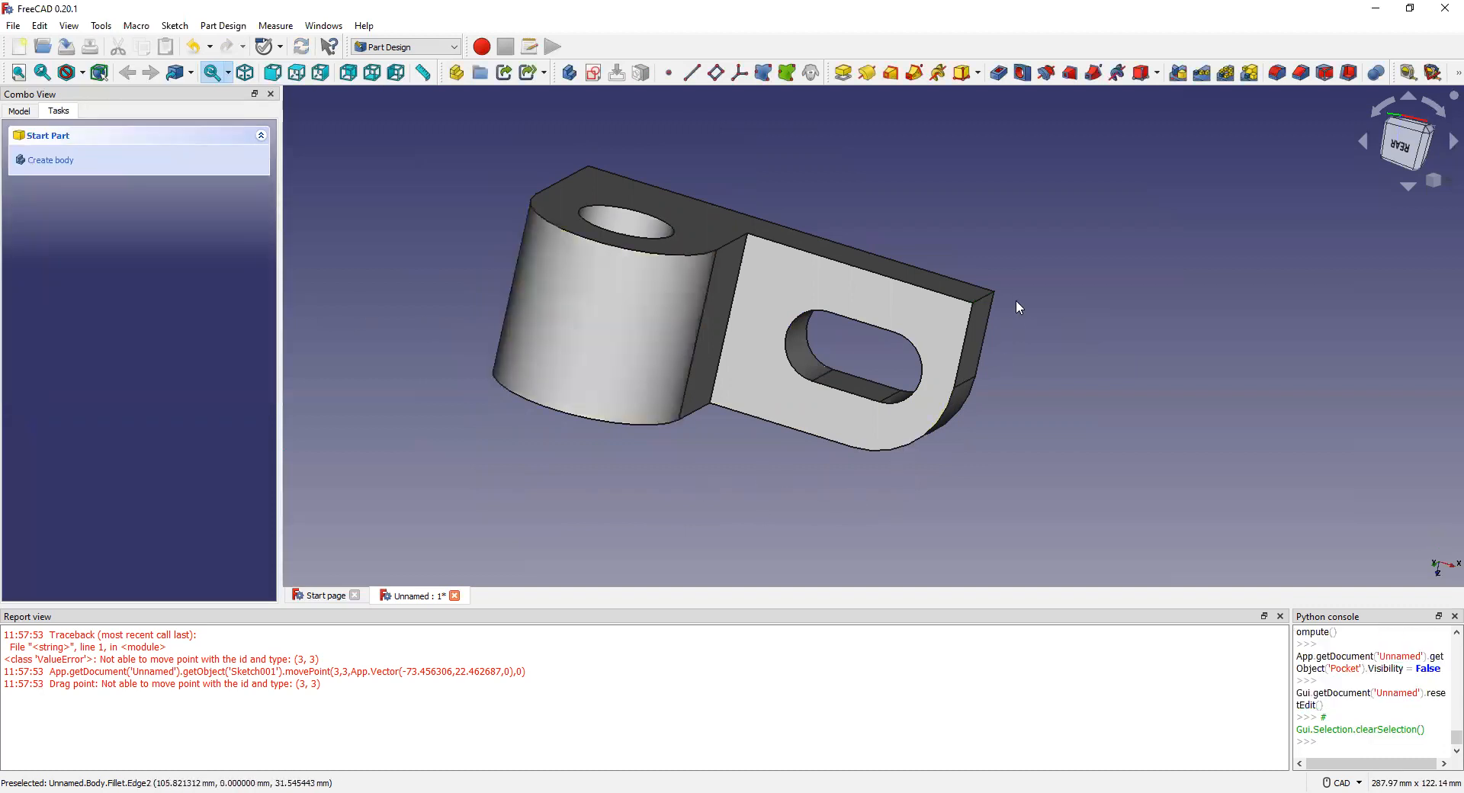
left_click(985, 295)
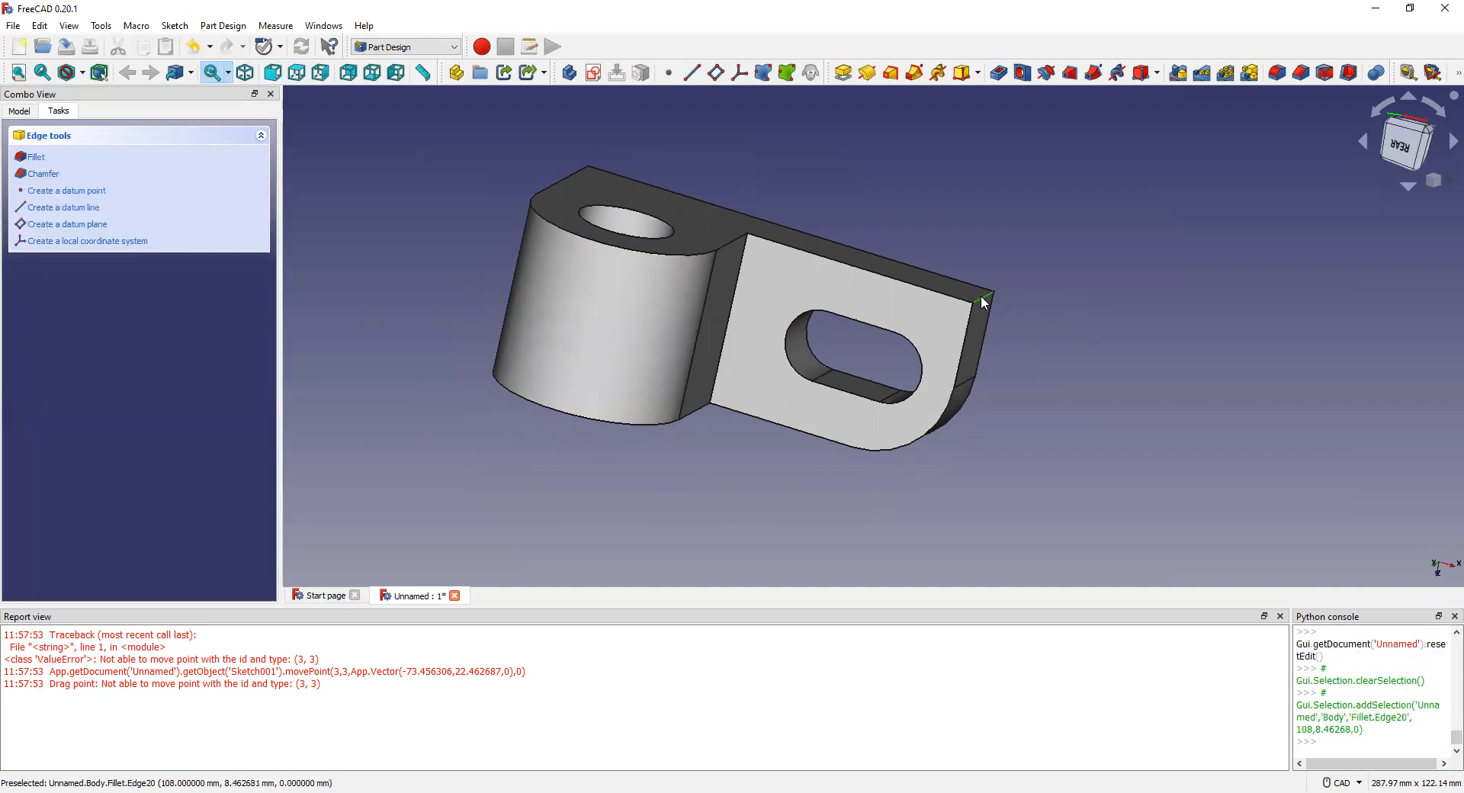
Step: Try a 22 mm fillet on the plate's end edge, dismiss the failure and cancel it
left_click(35, 157)
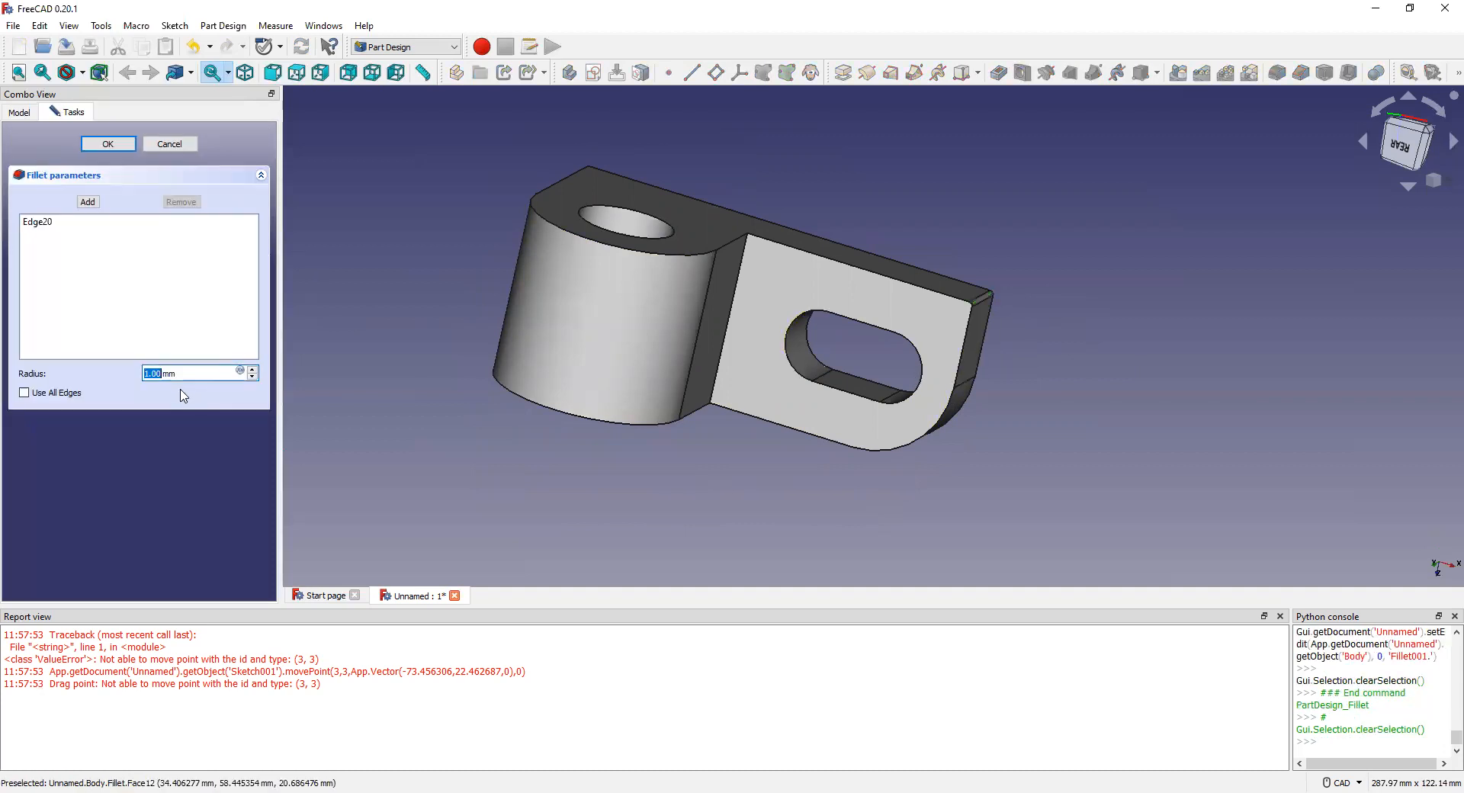
type("22")
left_click(108, 144)
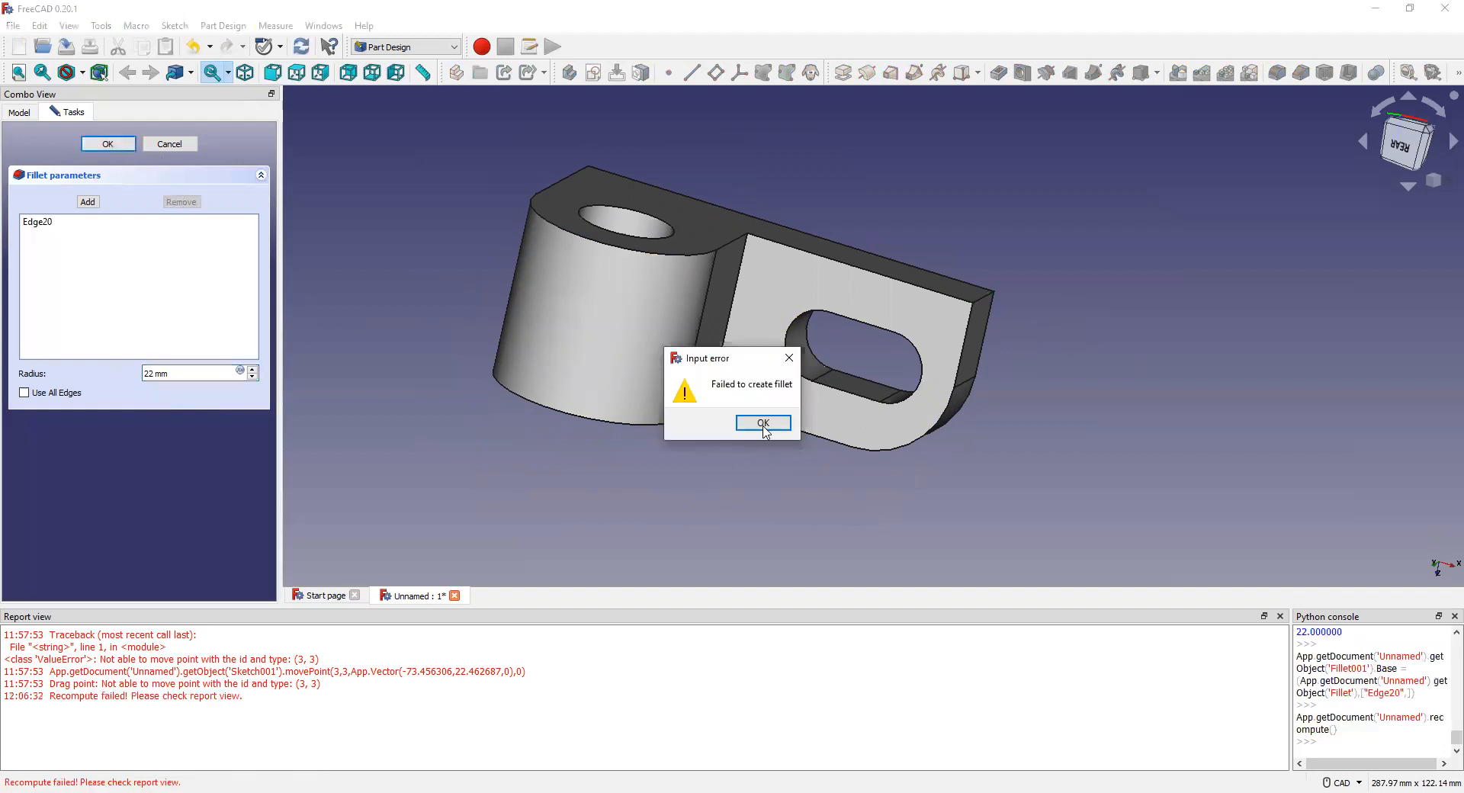
left_click(763, 423)
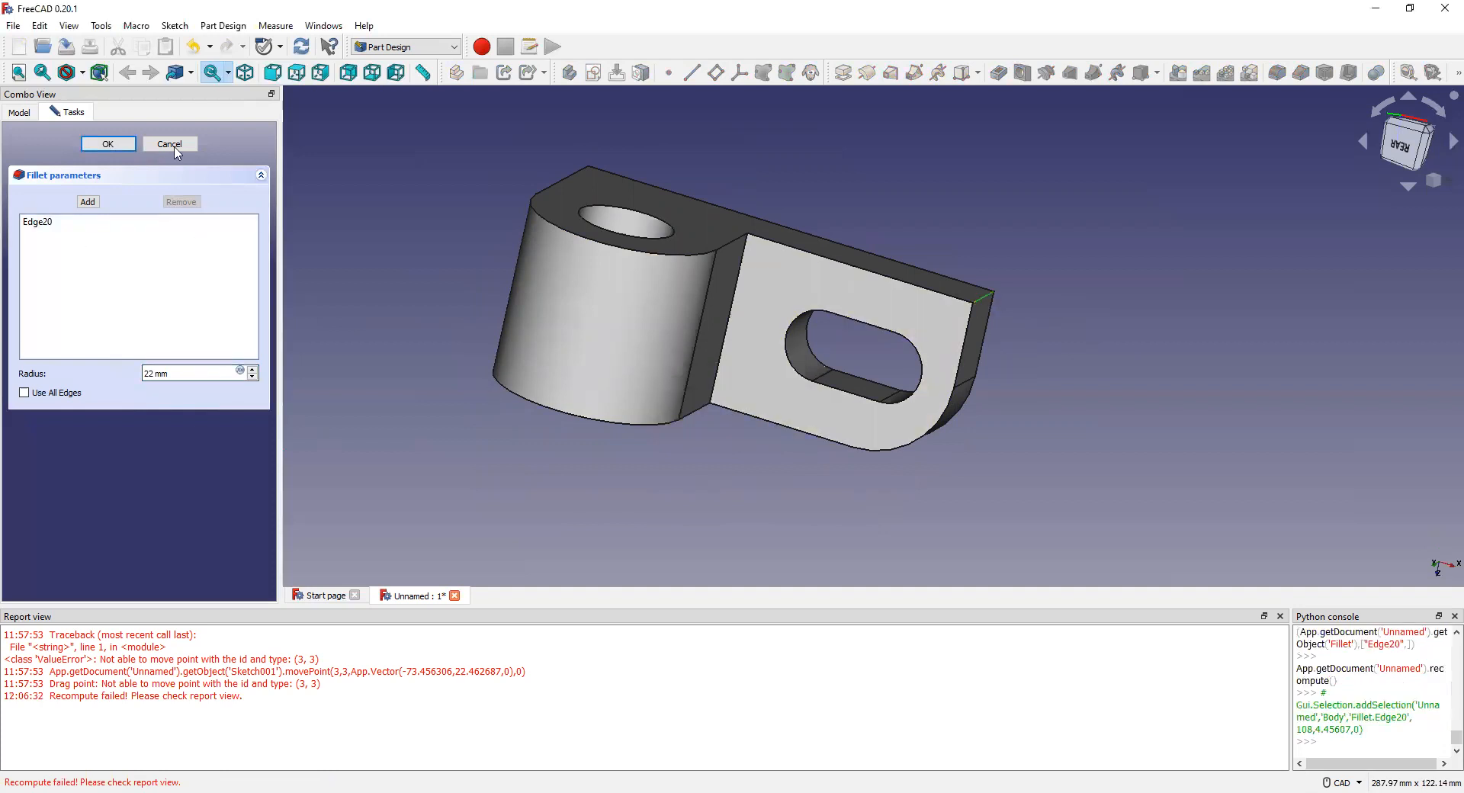
left_click(108, 144)
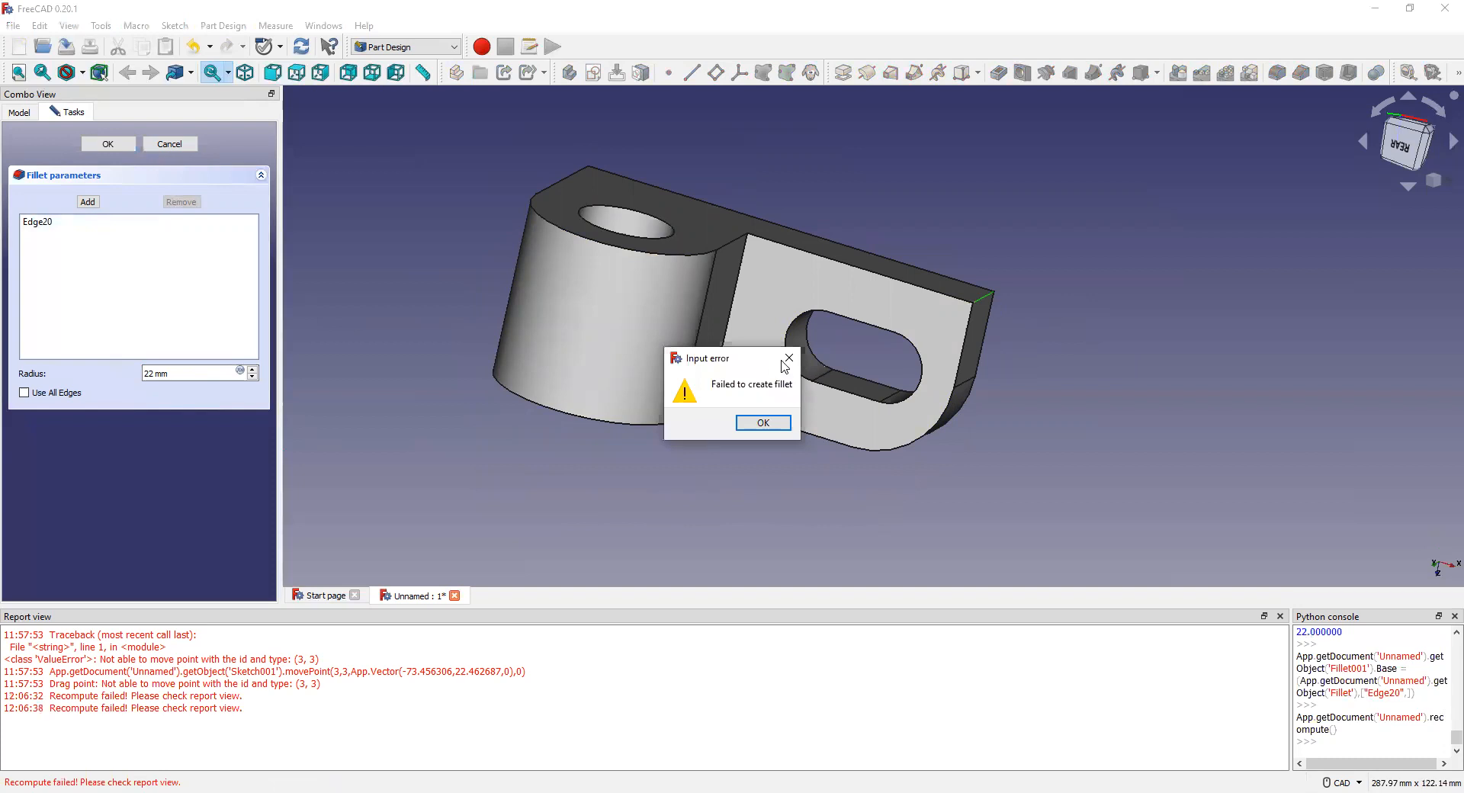
left_click(171, 144)
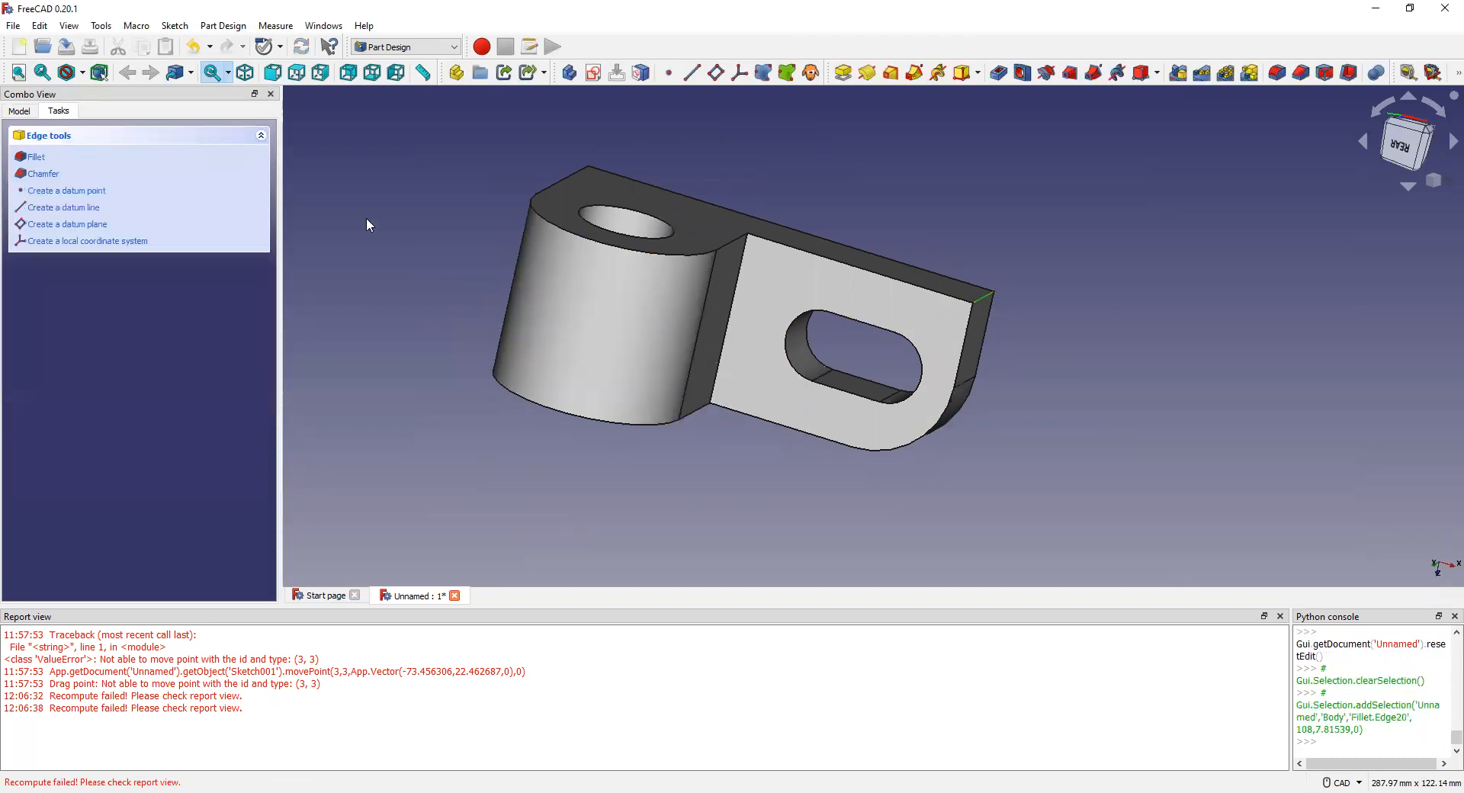
Step: Retry the end-edge fillet at 22 mm with a raised radius, then abandon it
left_click(35, 157)
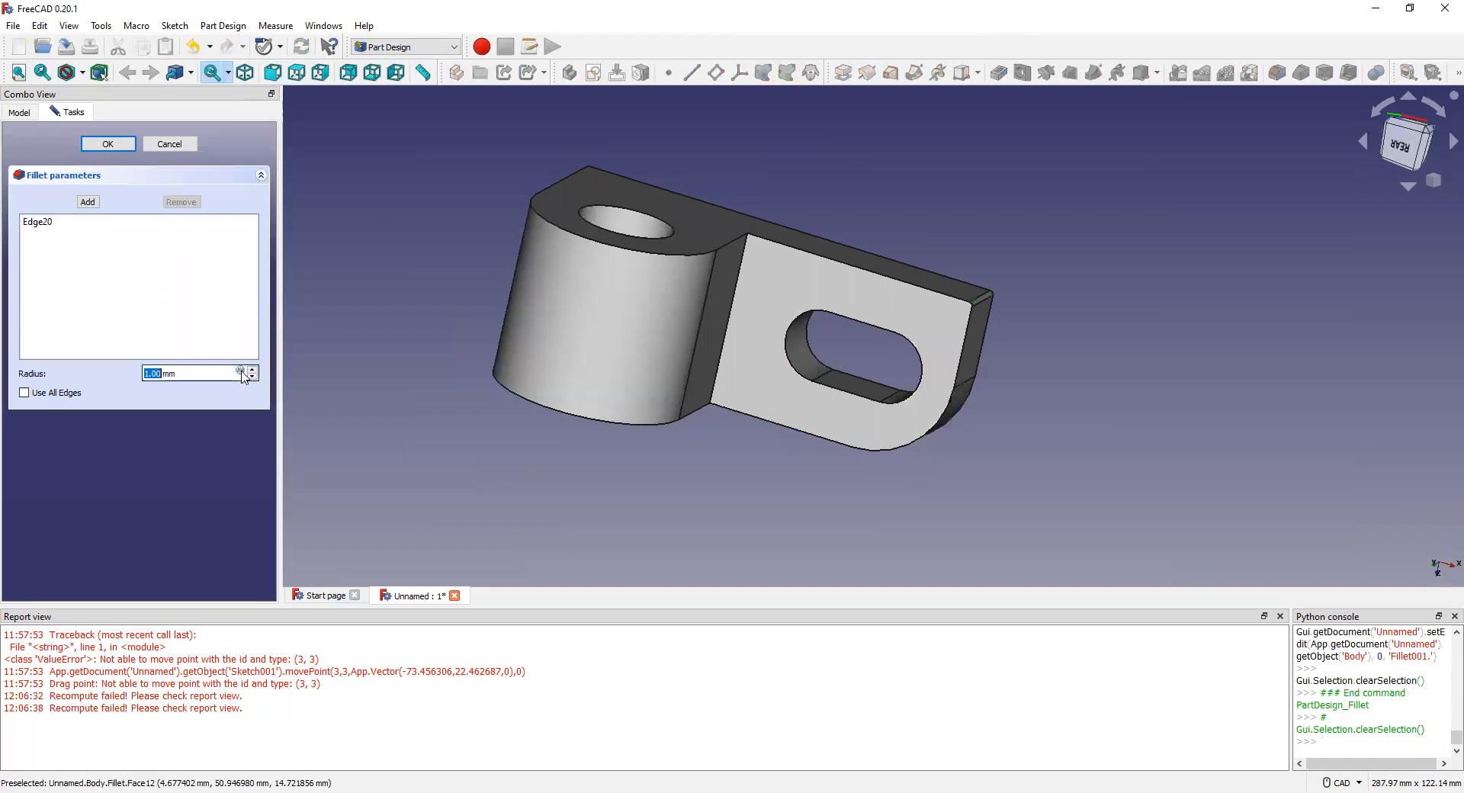
type("22")
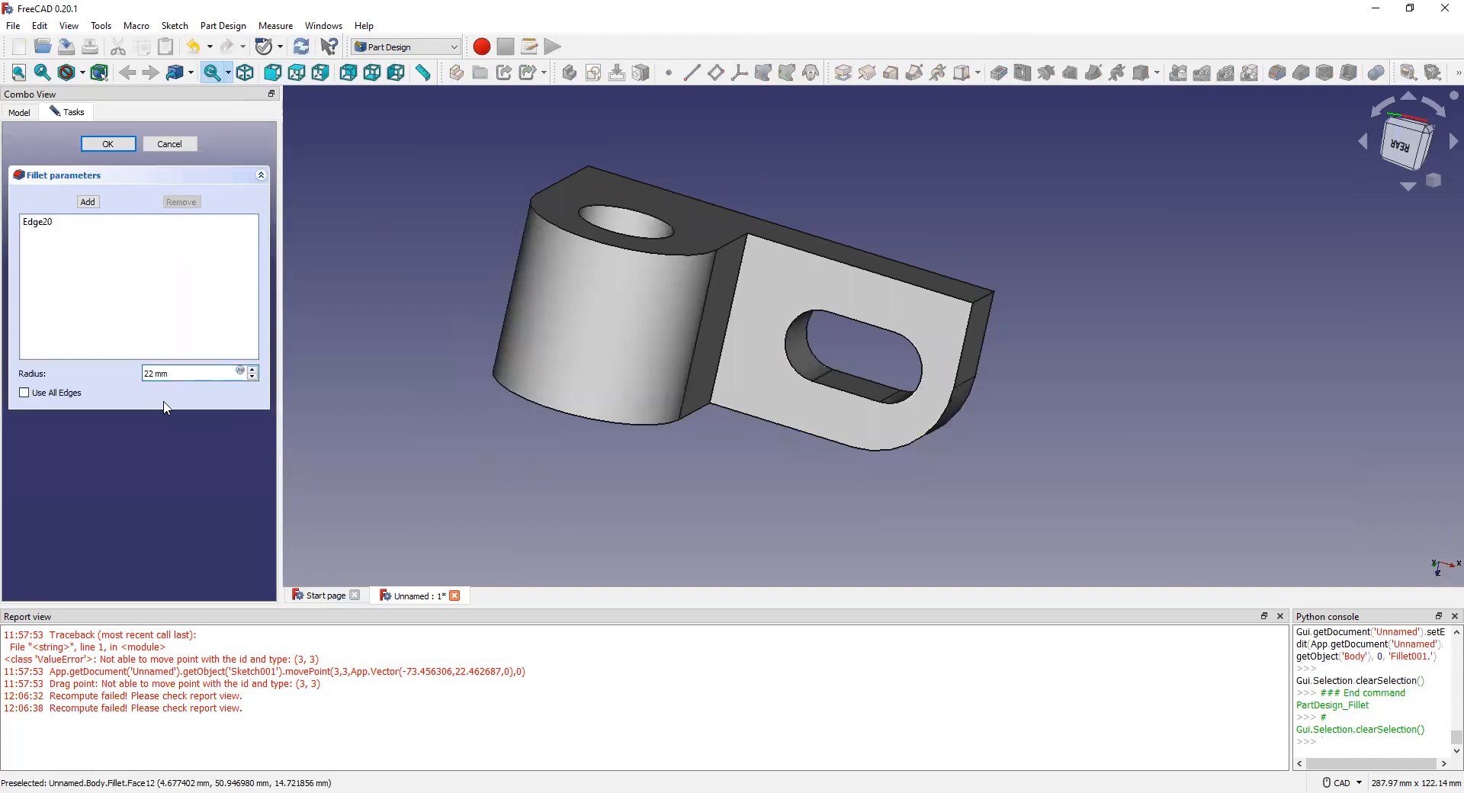
left_click(985, 304)
left_click(252, 370)
left_click(252, 370)
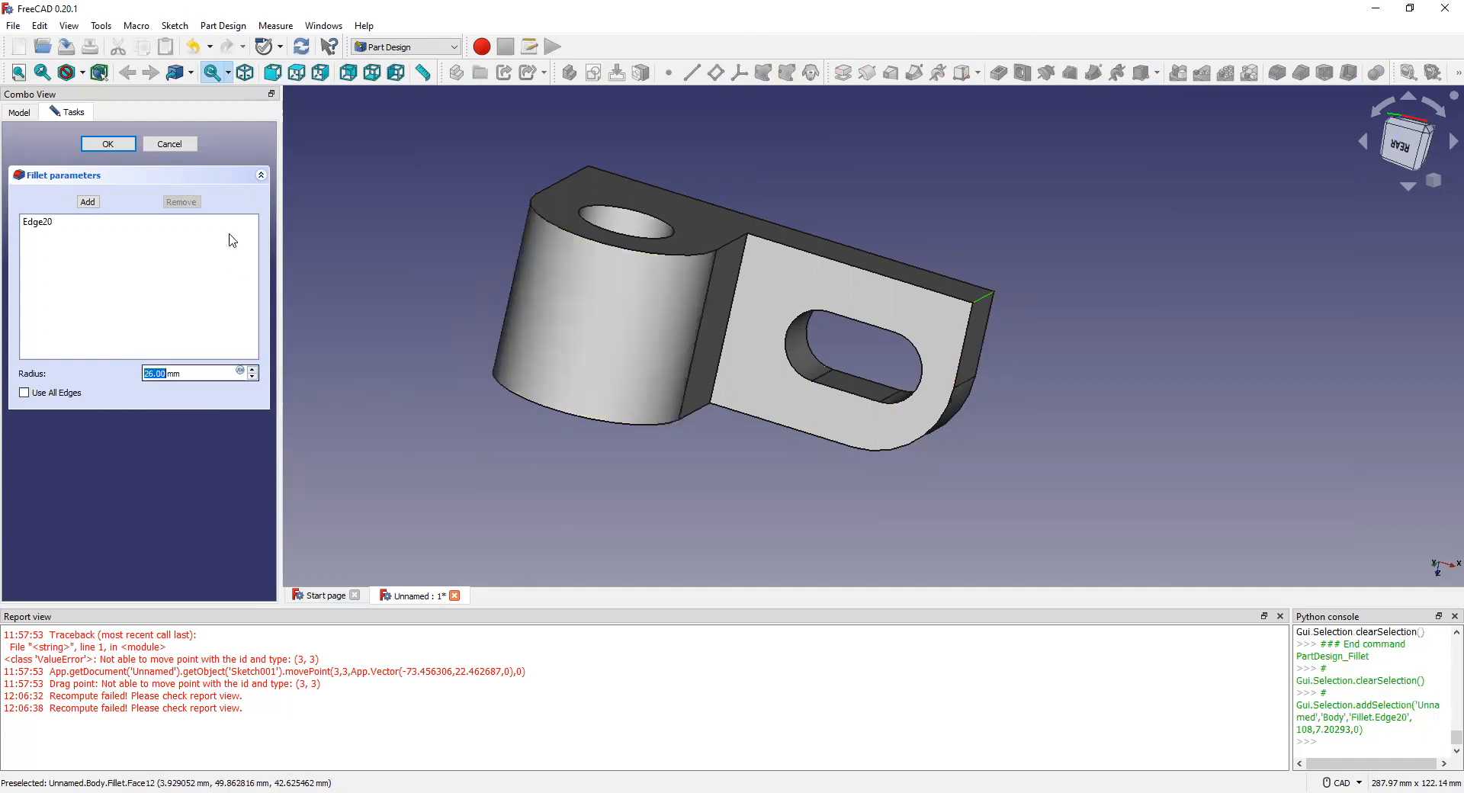
left_click(183, 143)
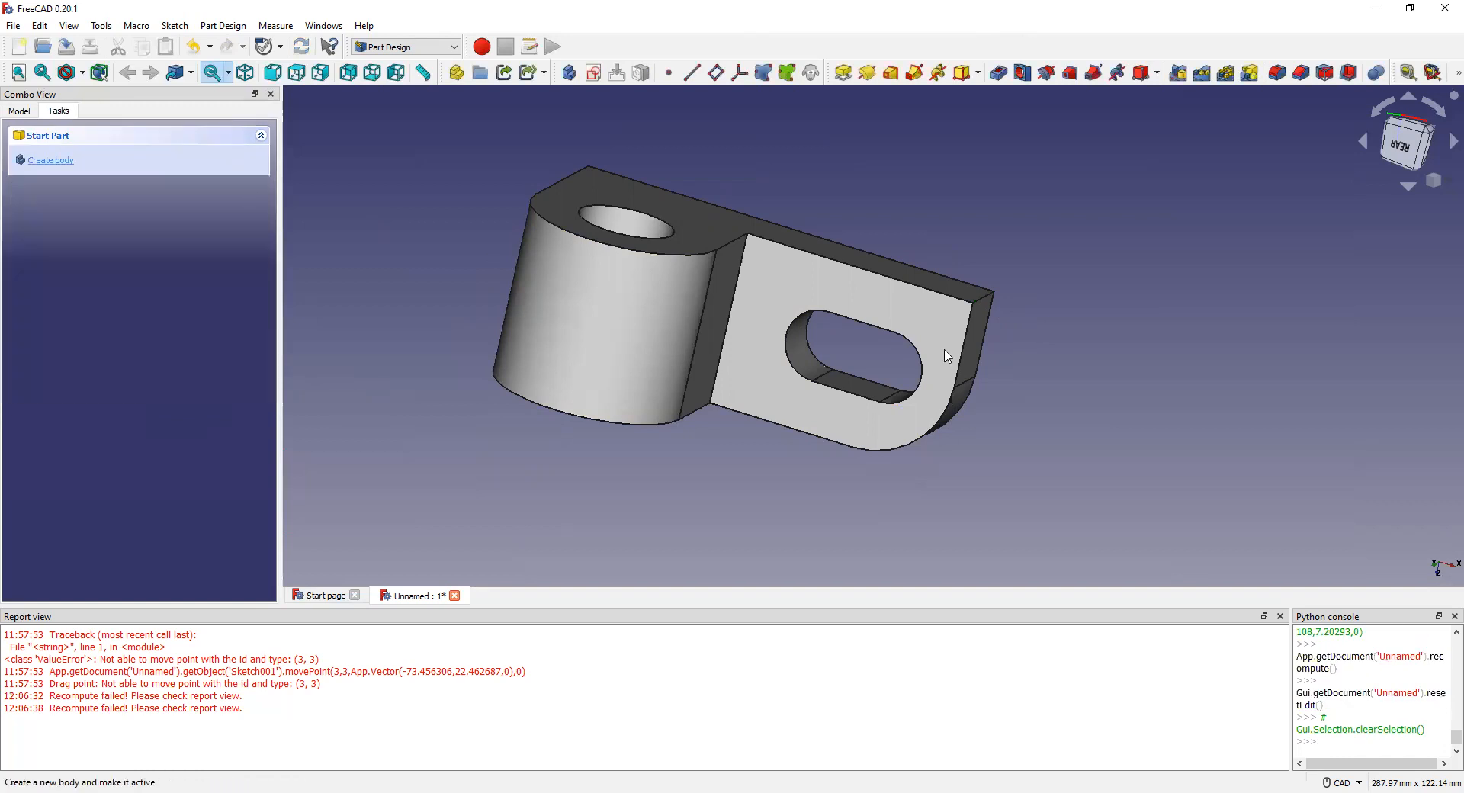
Step: Reselect the end edge and apply a fillet with the radius settled at 21 mm
left_click(985, 297)
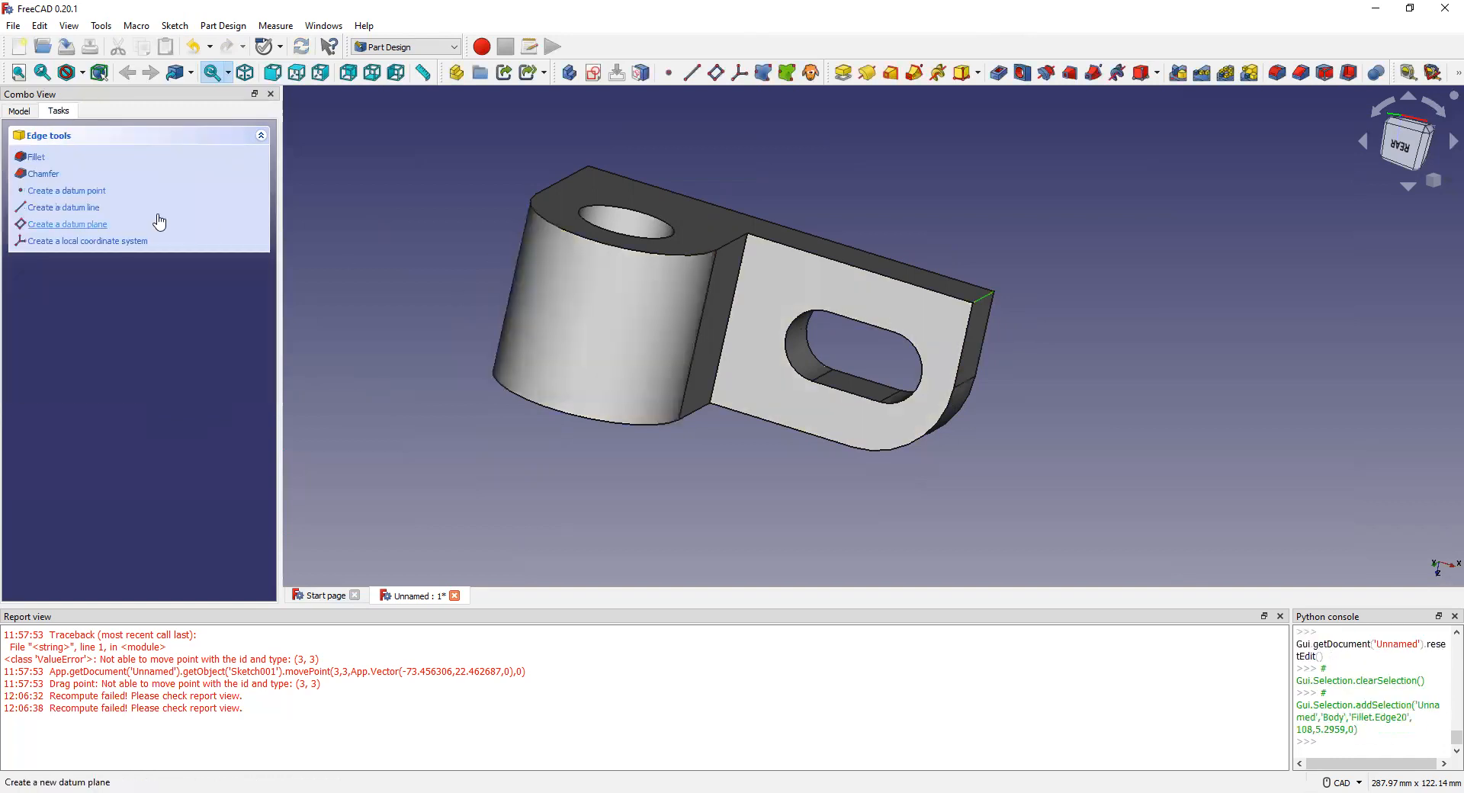
left_click(36, 156)
left_click(254, 371)
left_click(254, 372)
left_click(253, 371)
left_click(254, 372)
left_click(255, 371)
left_click(254, 371)
left_click(255, 372)
left_click(254, 372)
left_click(255, 372)
left_click(255, 372)
left_click(255, 372)
left_click(255, 372)
left_click(255, 371)
left_click(255, 371)
left_click(254, 372)
left_click(254, 371)
left_click(254, 370)
left_click(254, 370)
left_click(254, 370)
left_click(254, 370)
left_click(254, 371)
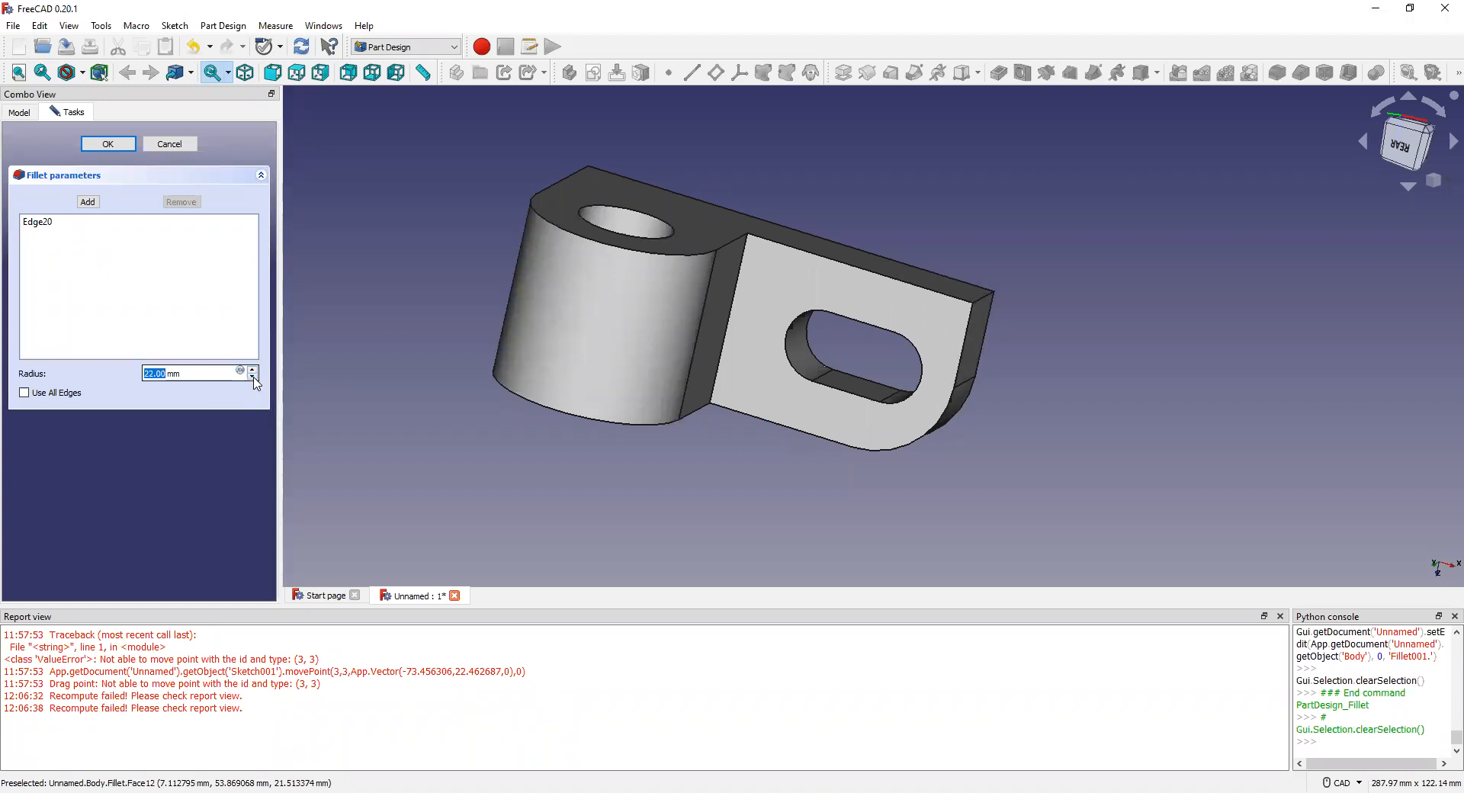
left_click(254, 377)
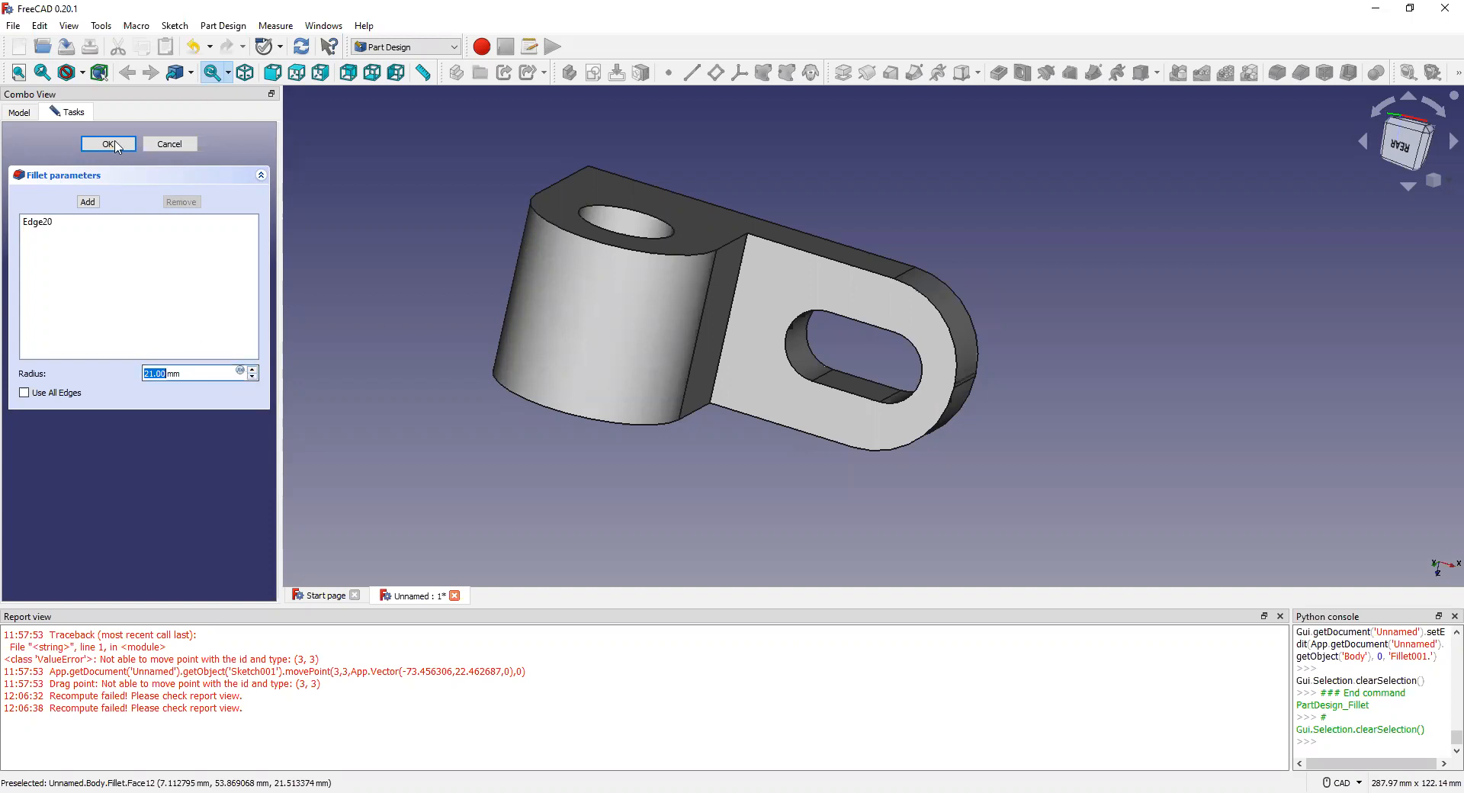
left_click(108, 145)
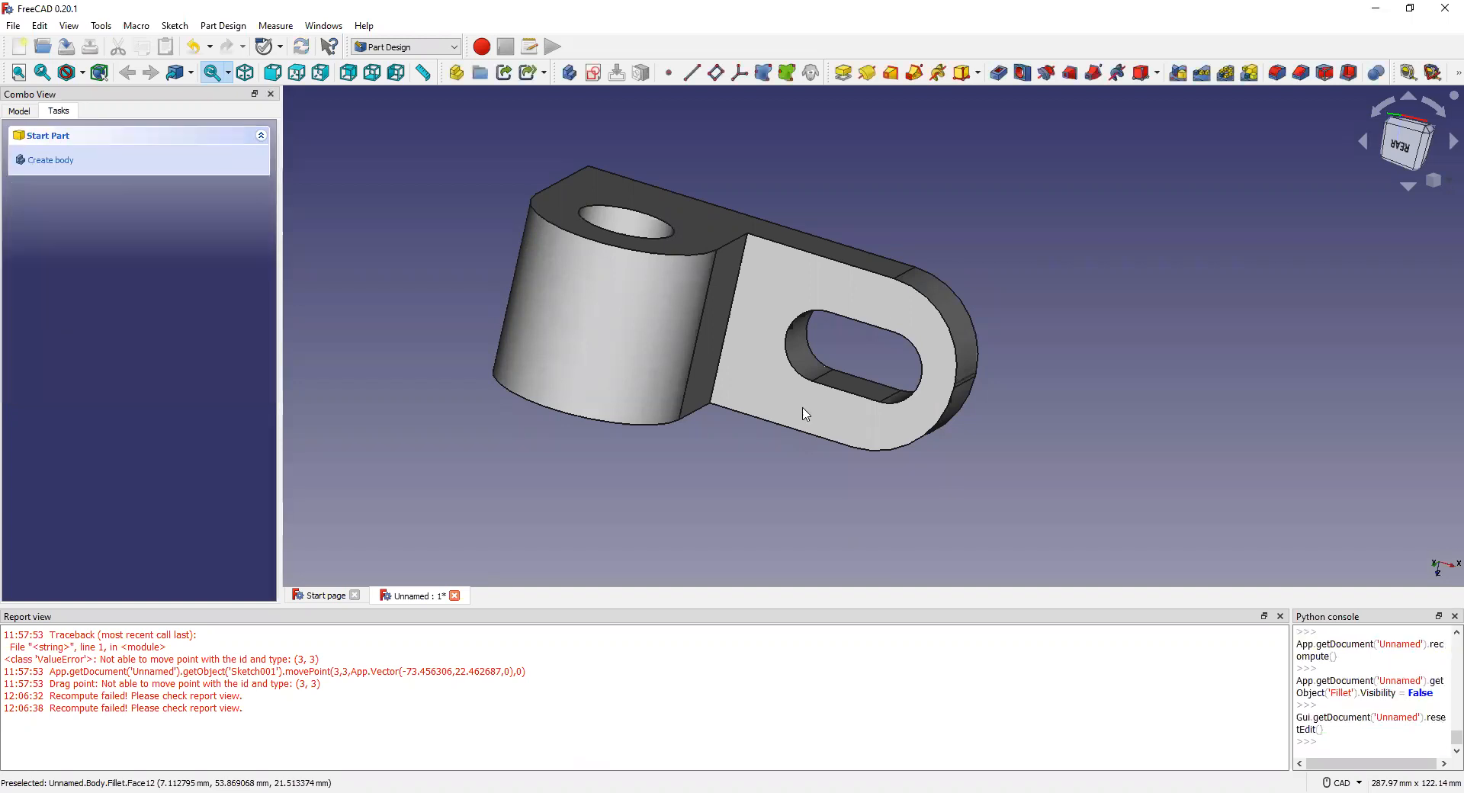
scroll(885, 416, "up", 3)
scroll(885, 417, "down", 5)
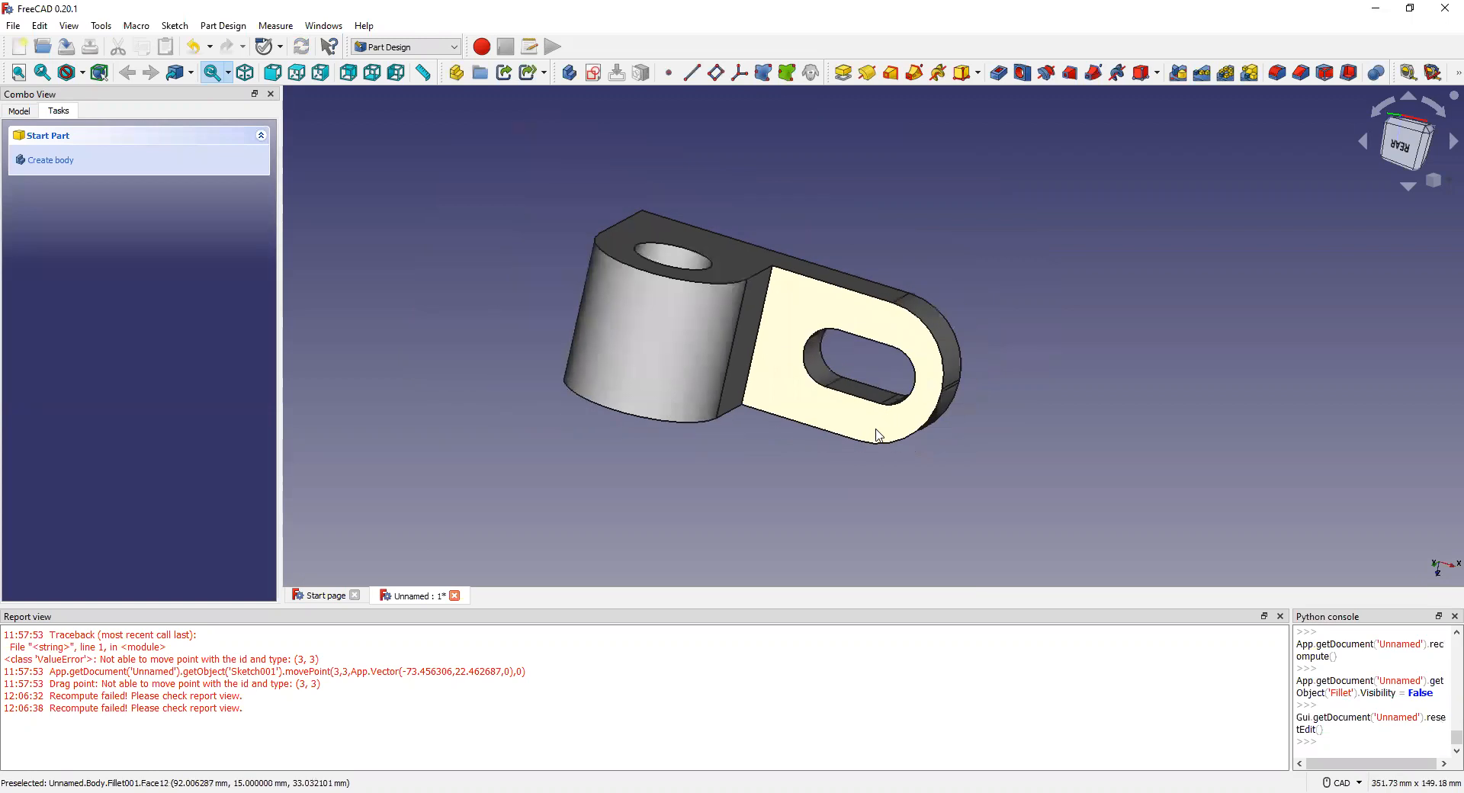
Step: Turn the bracket around and select the flat face between the cylinder and the plate
scroll(814, 432, "up", 4)
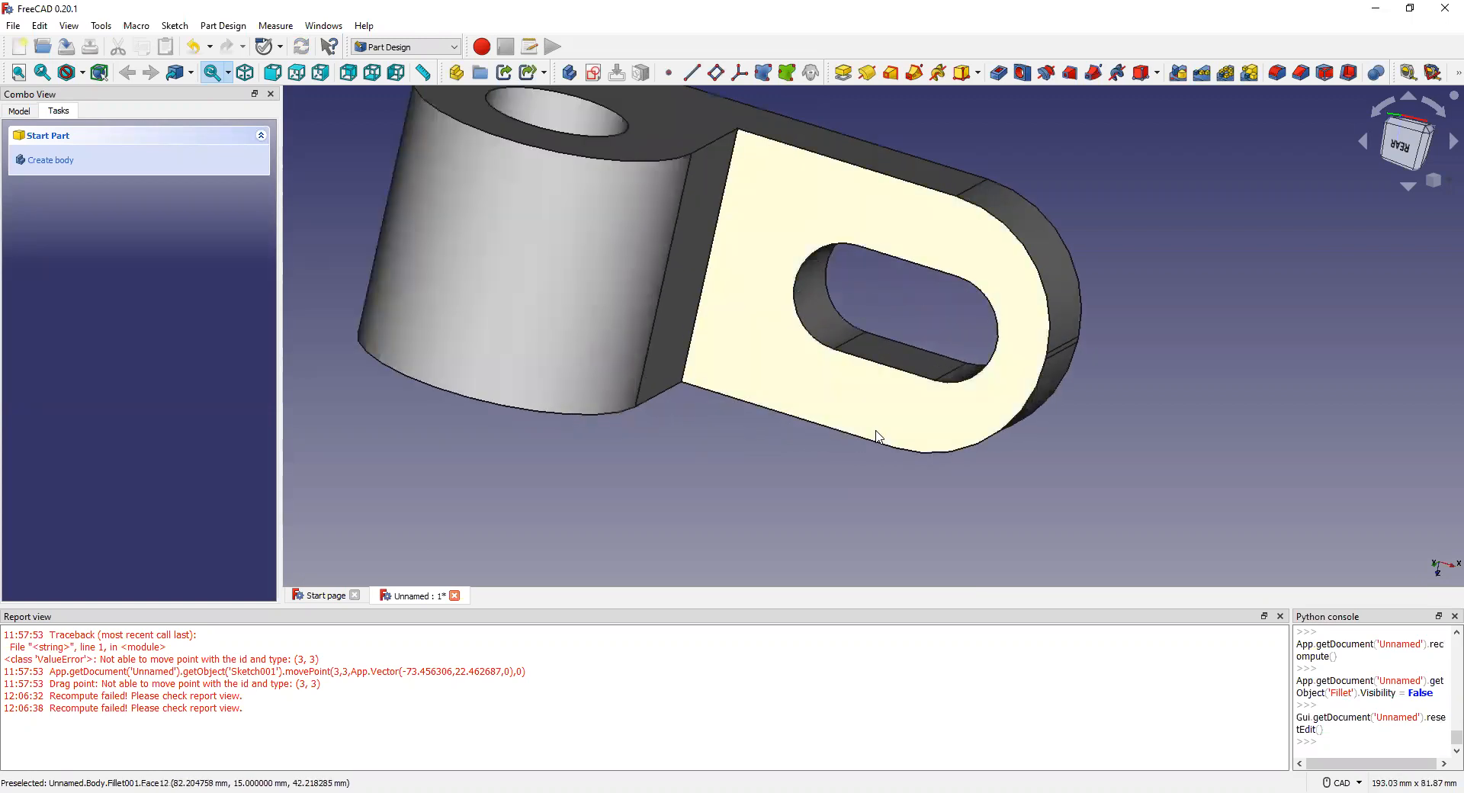
scroll(877, 436, "down", 3)
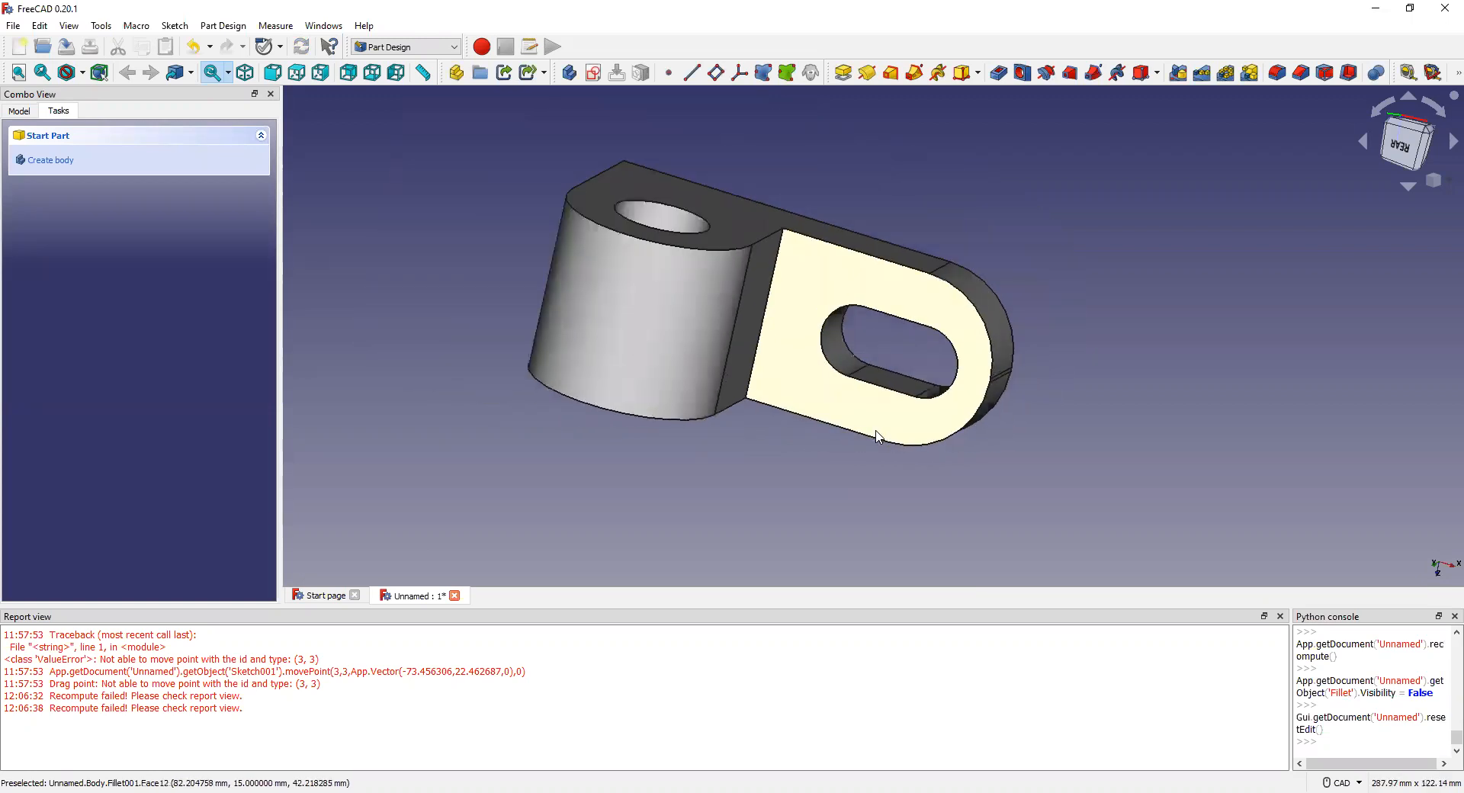
middle_click_drag(820, 408, 657, 305)
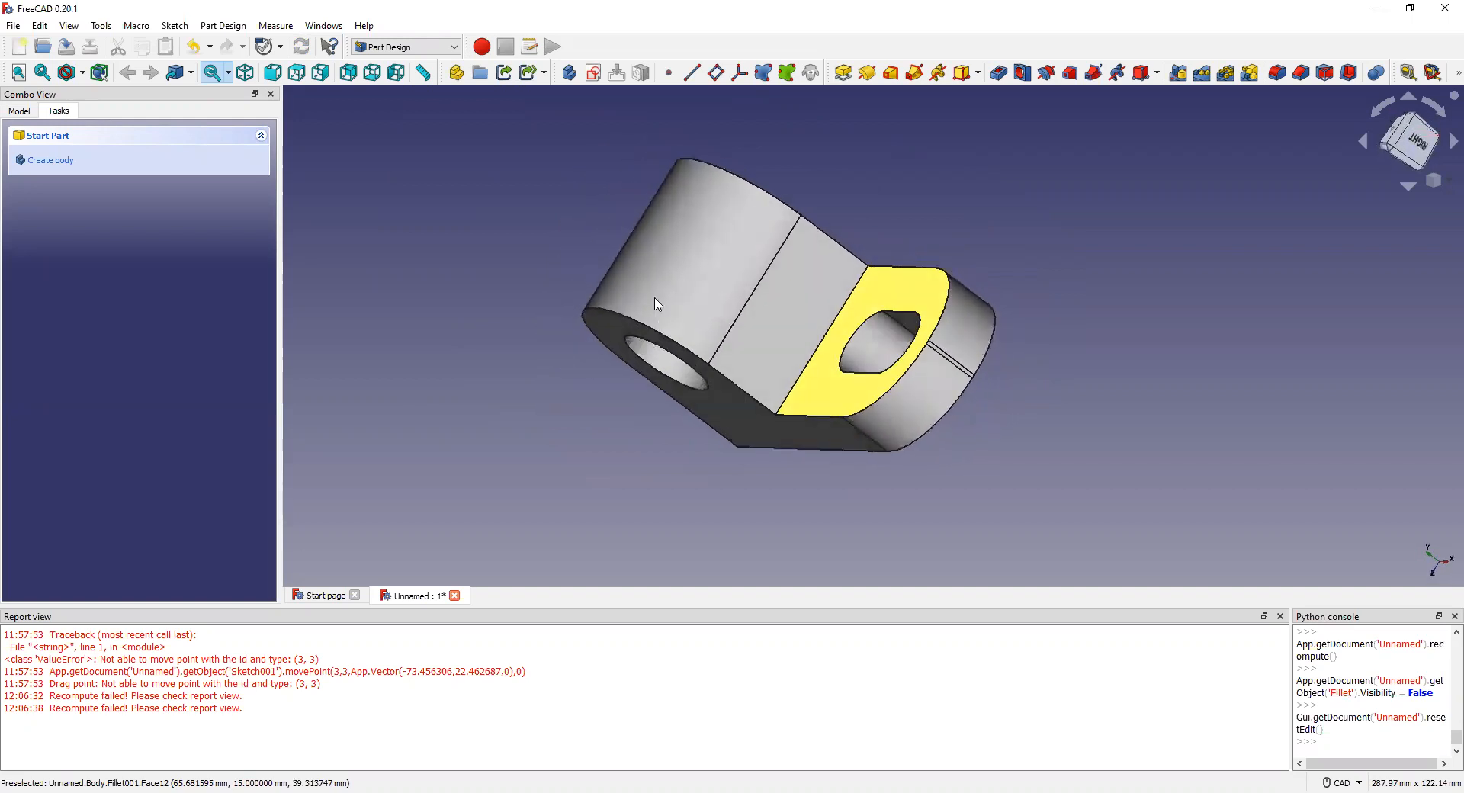
middle_click_drag(879, 391, 883, 330)
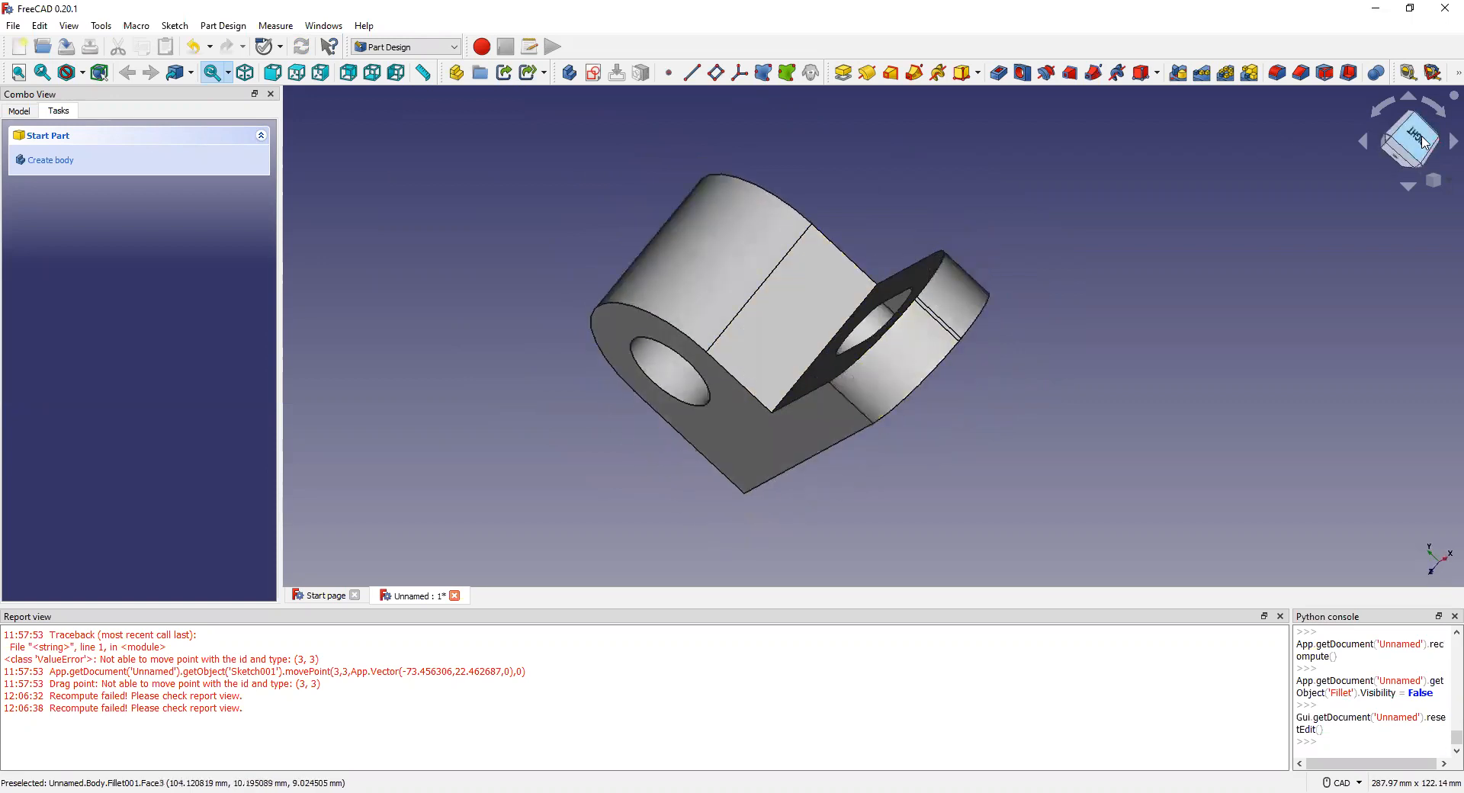
left_click(1426, 141)
middle_click_drag(826, 349, 775, 358)
middle_click_drag(677, 330, 760, 265)
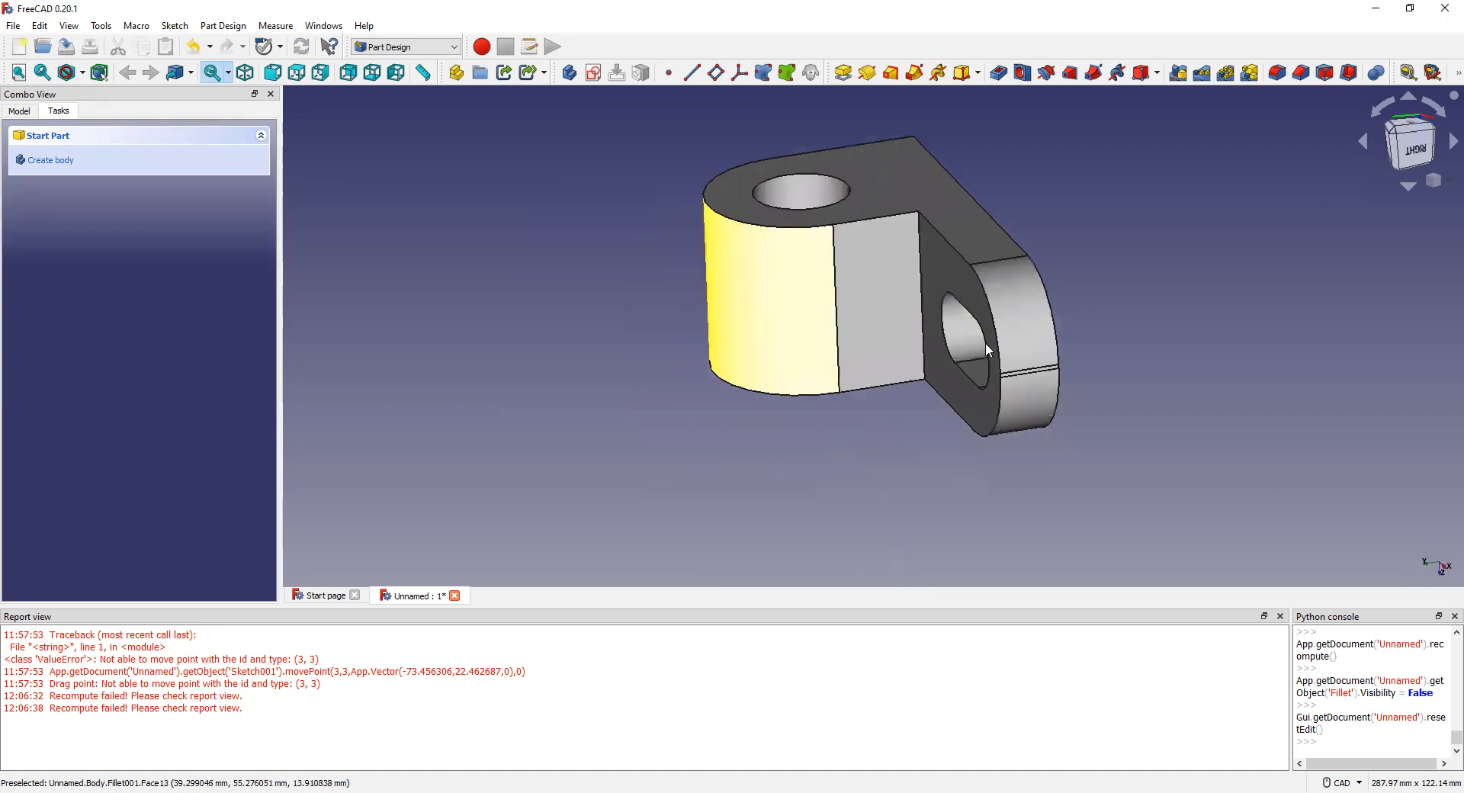
middle_click_drag(1001, 336, 1029, 299)
middle_click_drag(1298, 515, 1112, 306)
middle_click_drag(940, 335, 1005, 217)
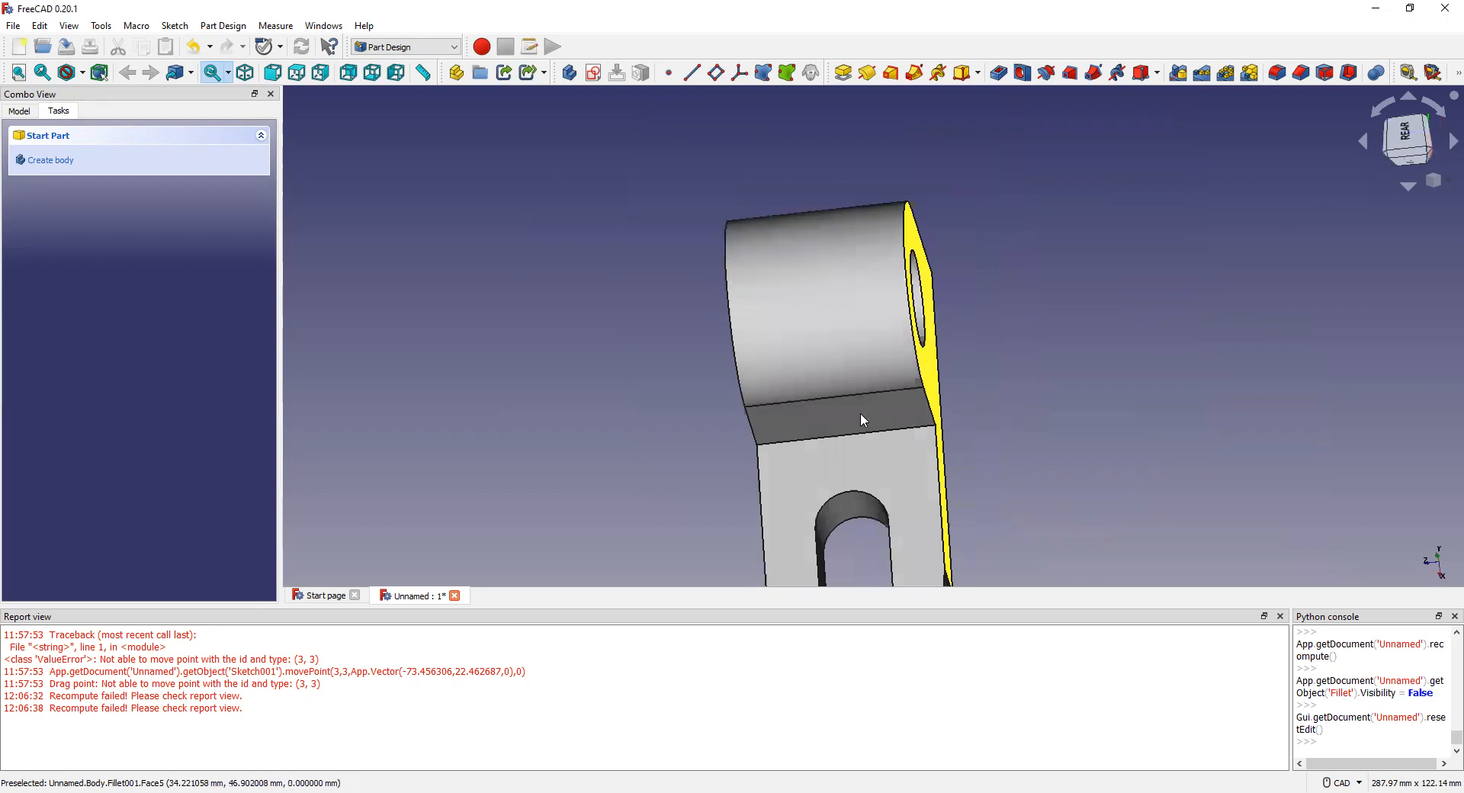
left_click(838, 416)
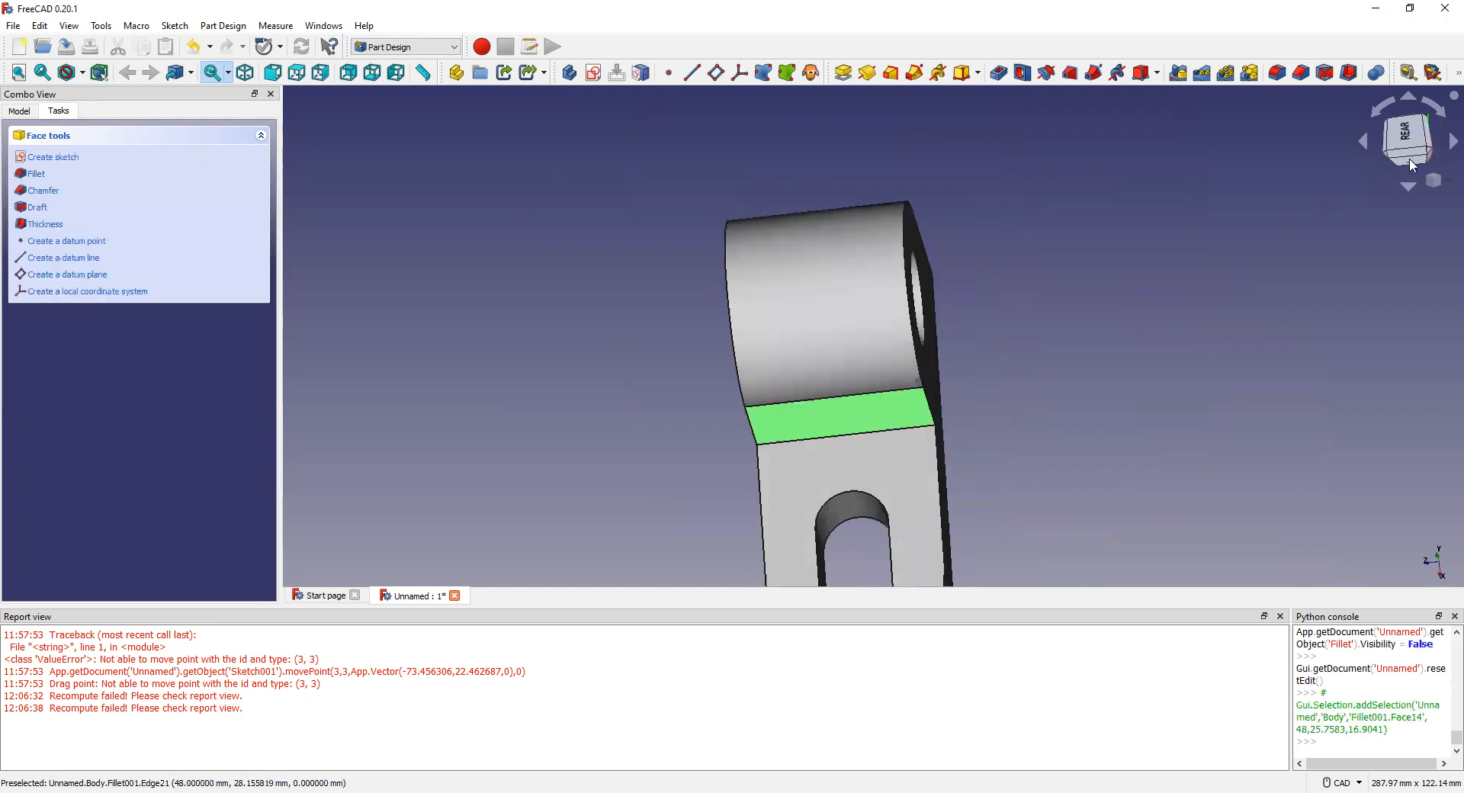
Step: Switch to the Right view, zoom in, and select only the flat middle face (Face14)
key("3")
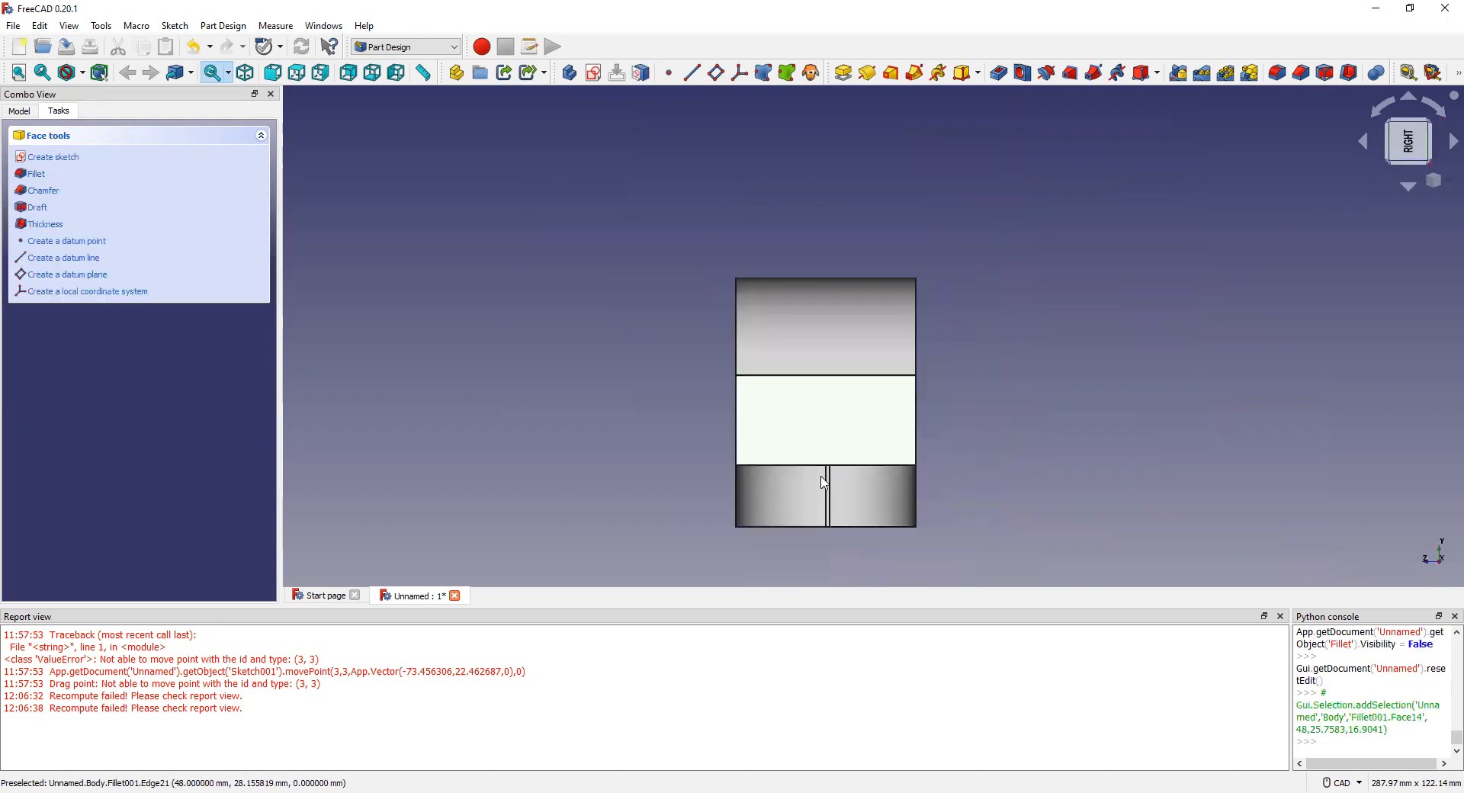
scroll(825, 481, "up", 5)
scroll(837, 320, "down", 5)
scroll(947, 506, "up", 1)
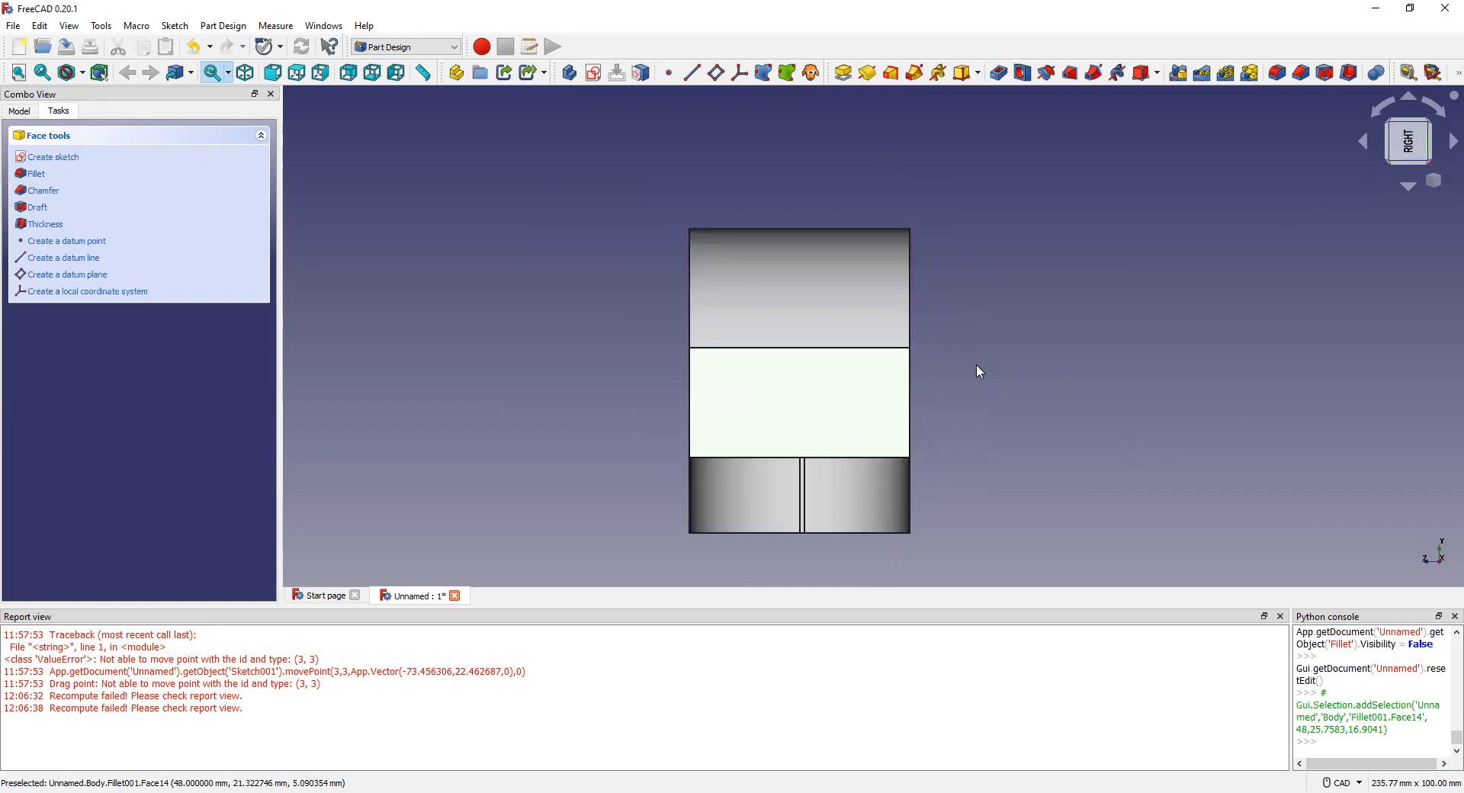
scroll(827, 434, "up", 1)
double_click(827, 434)
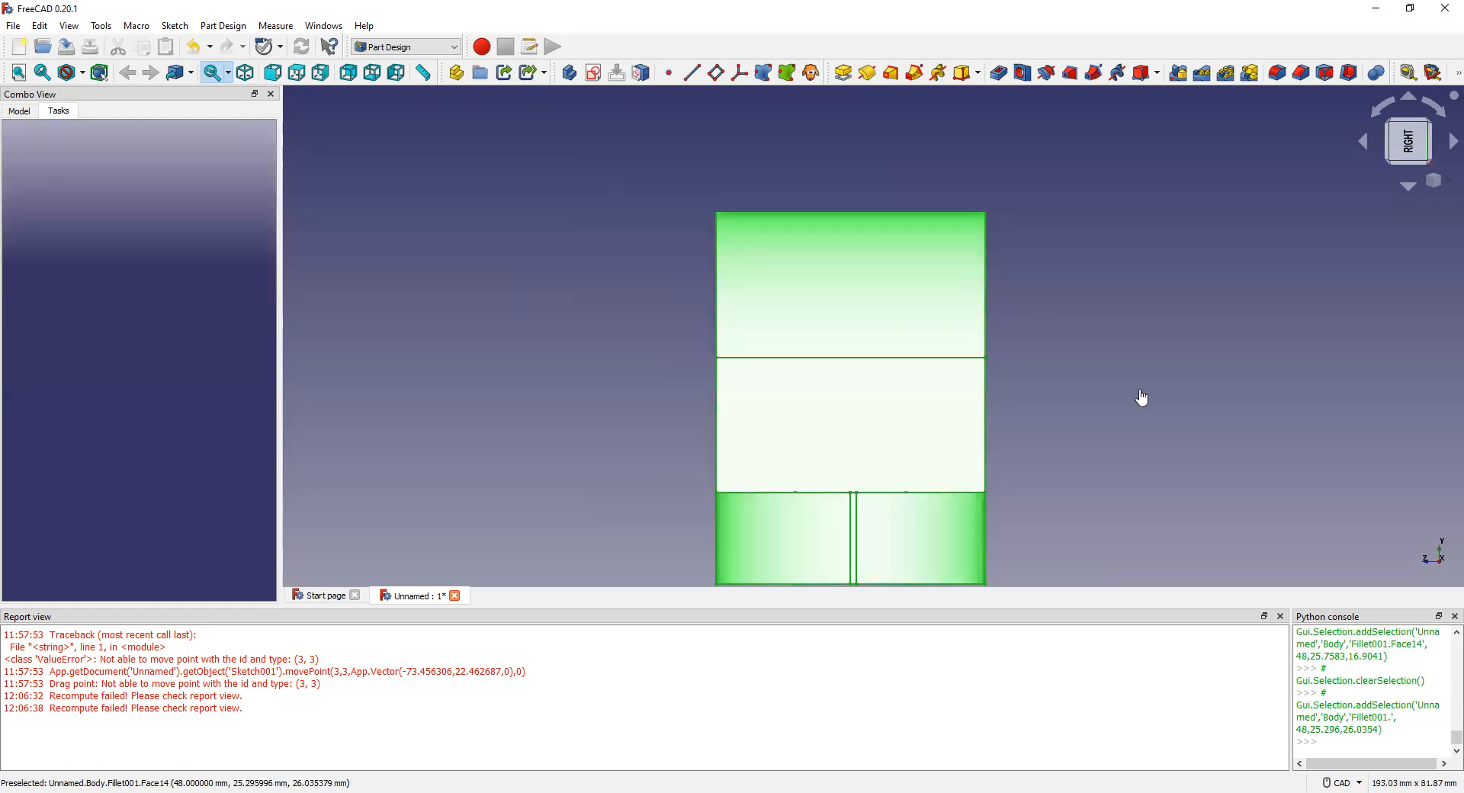
left_click(1098, 377)
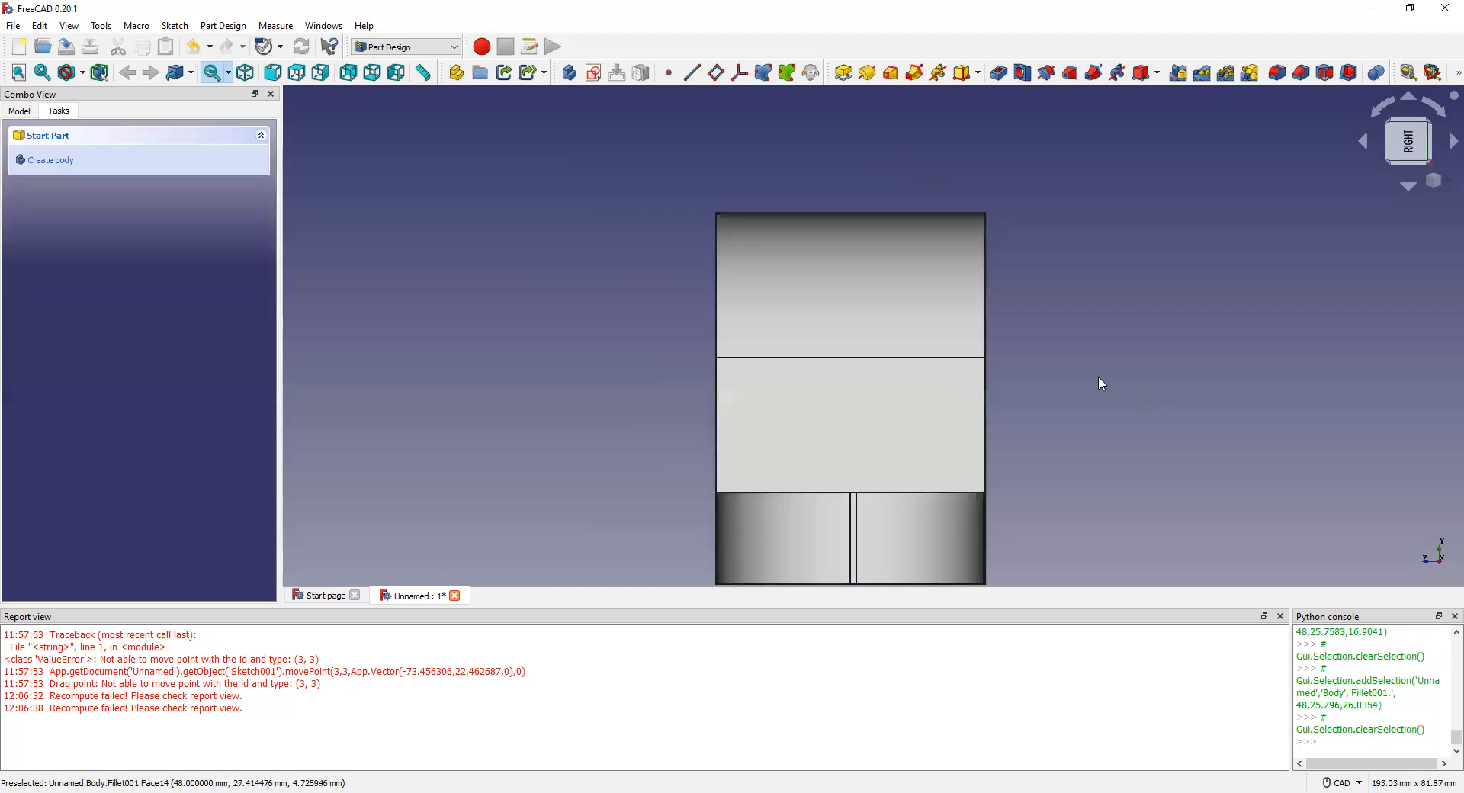
left_click(891, 415)
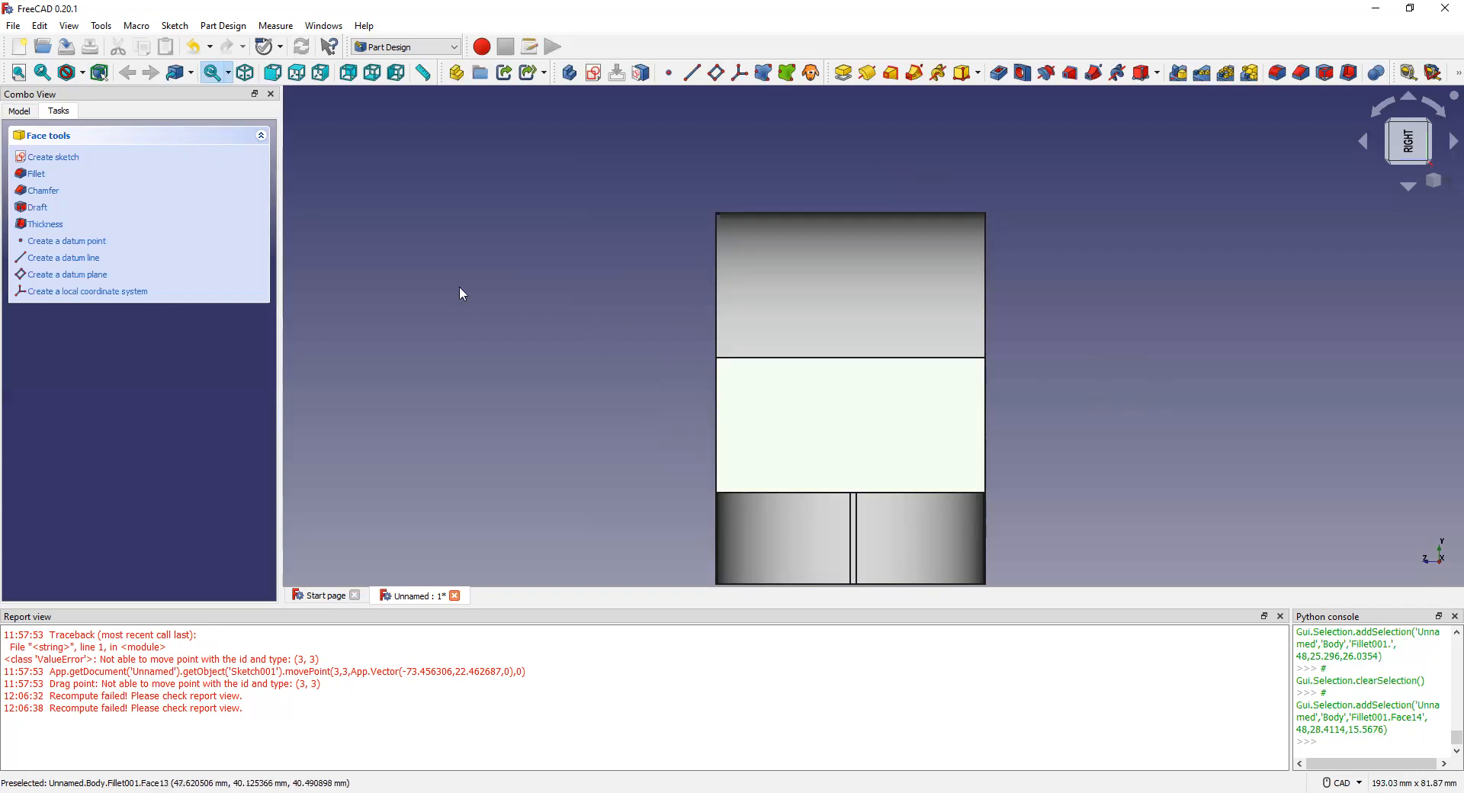
Step: Create and confirm a datum plane attached to the middle side face
left_click(80, 279)
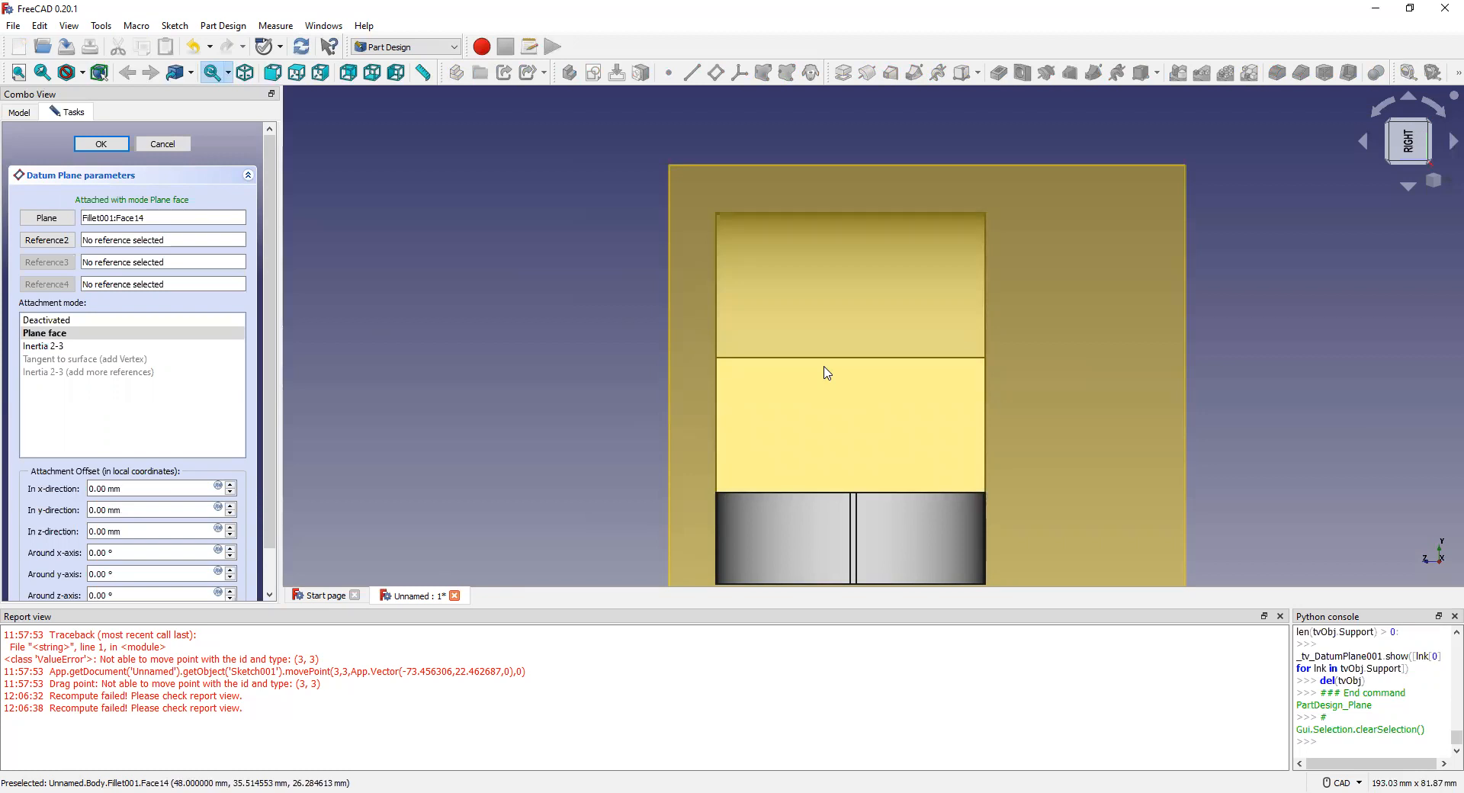
left_click(104, 145)
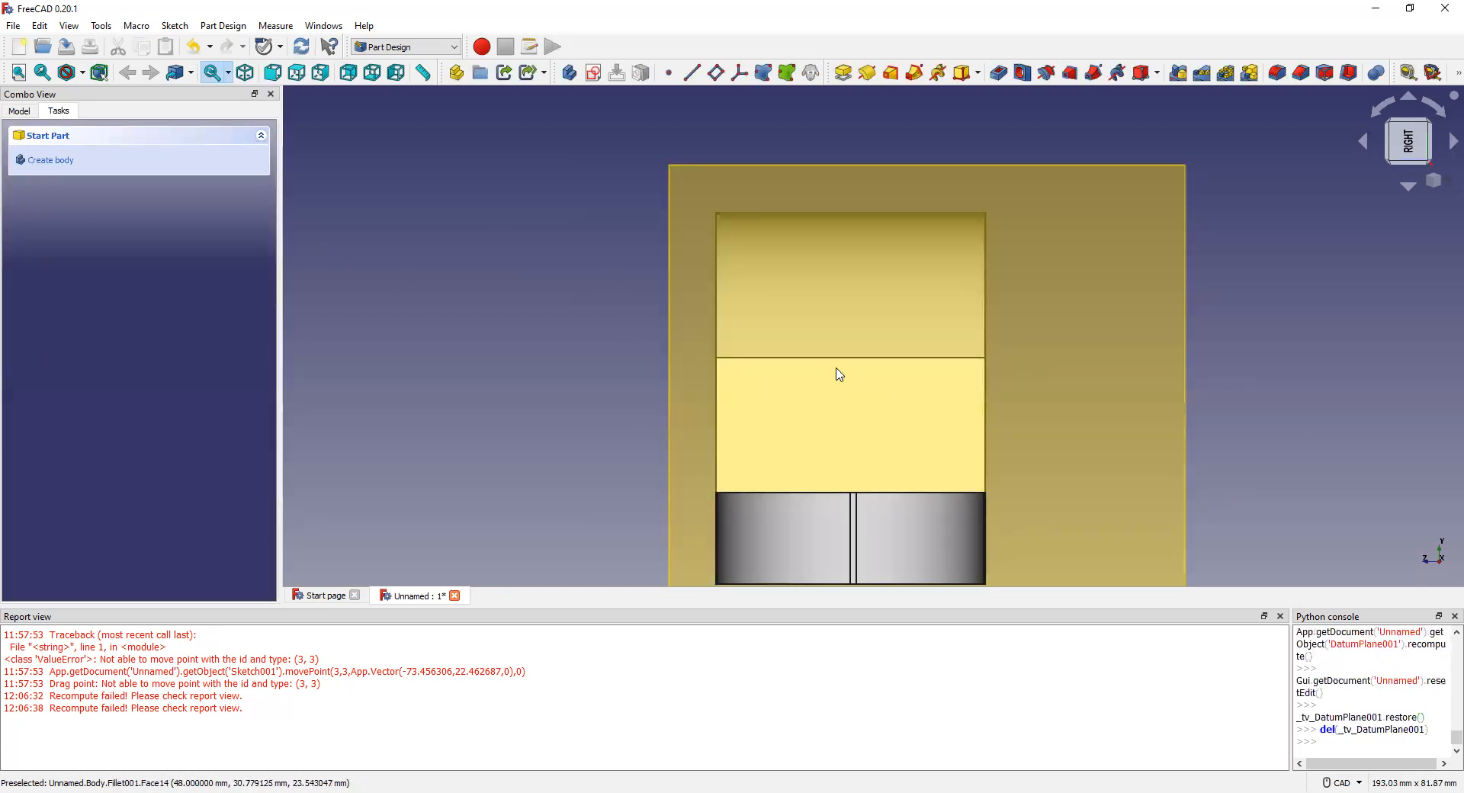
left_click(706, 215)
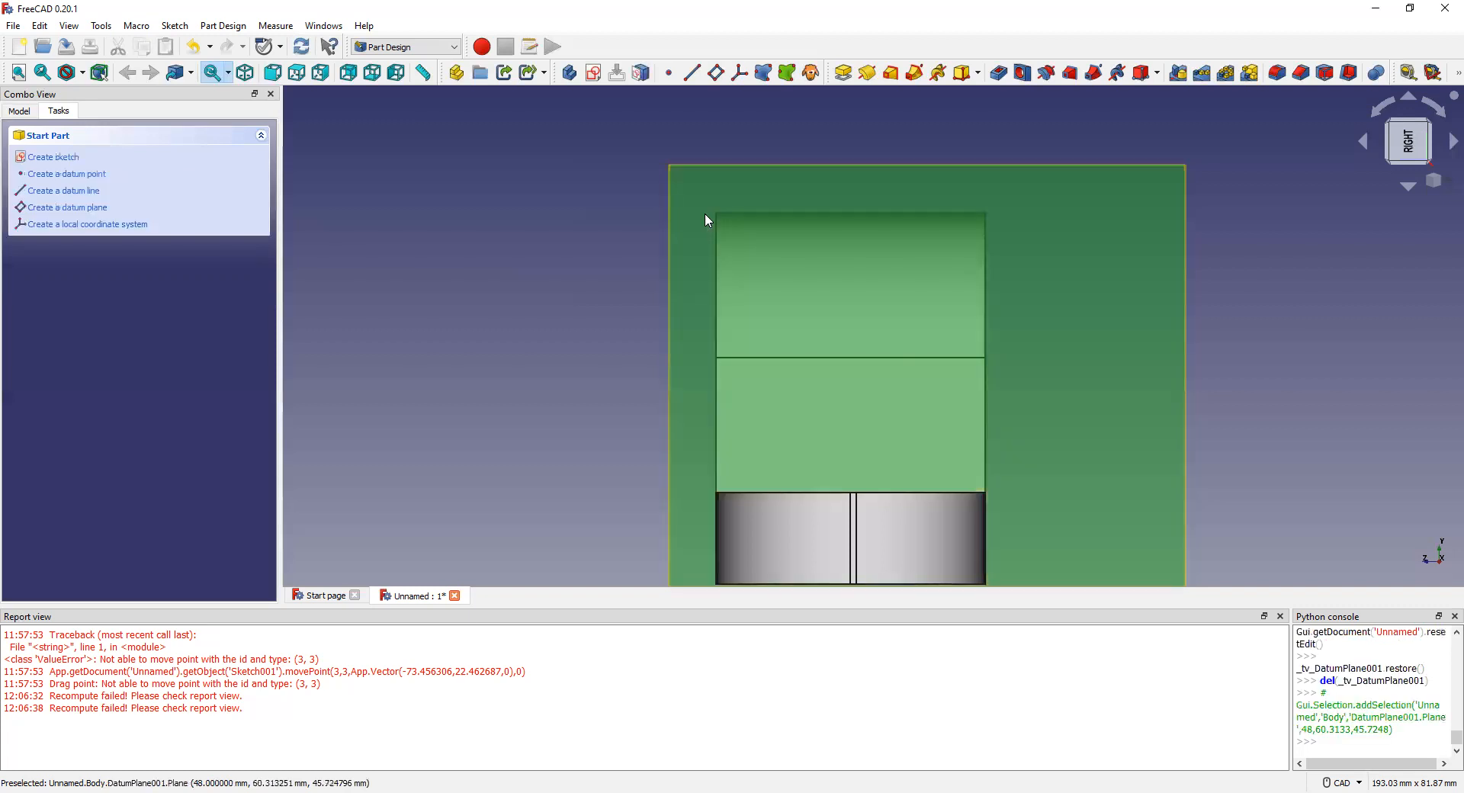
left_click(556, 251)
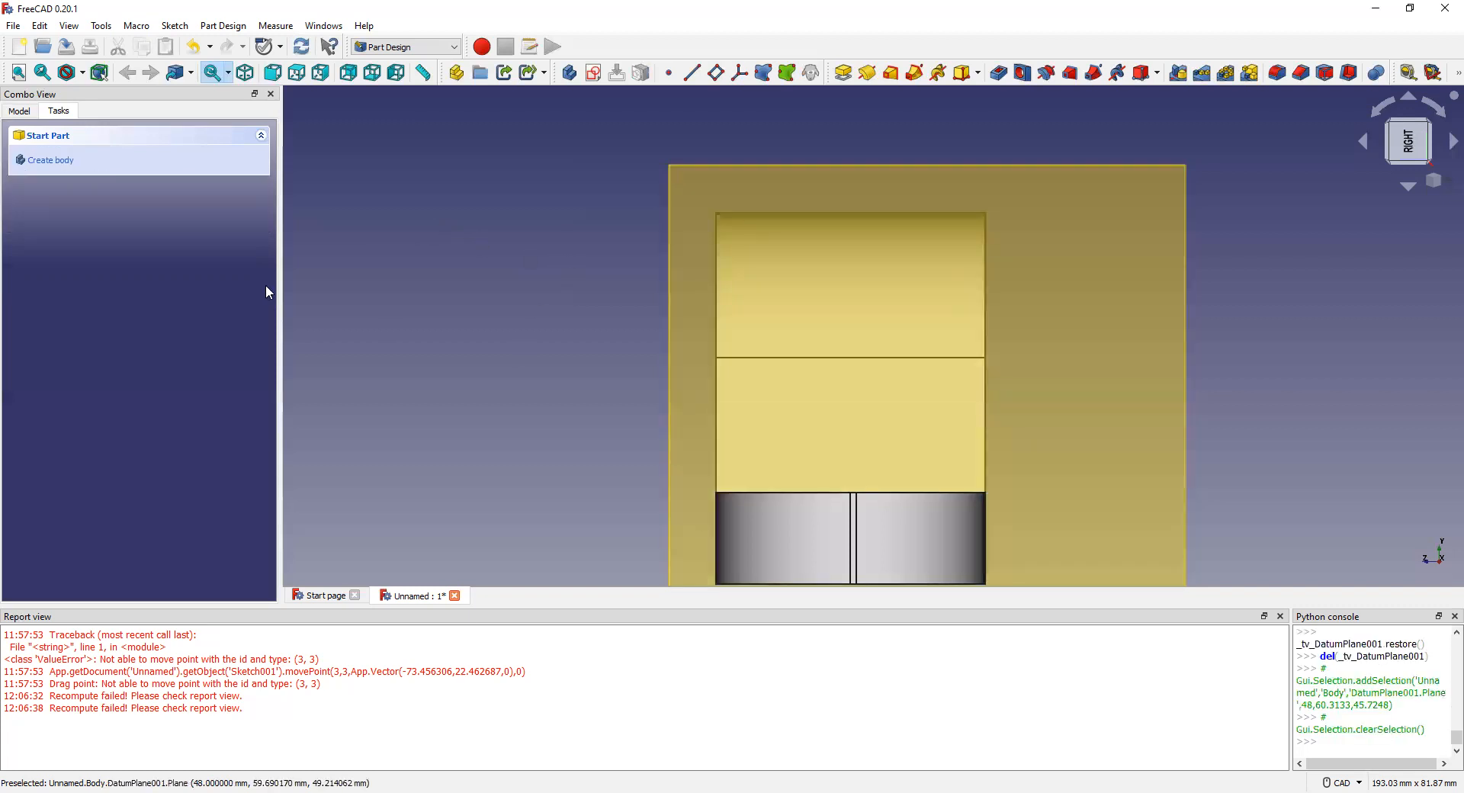
Step: Reselect the datum plane and side face, then undo to remove the datum plane
left_click(1045, 200)
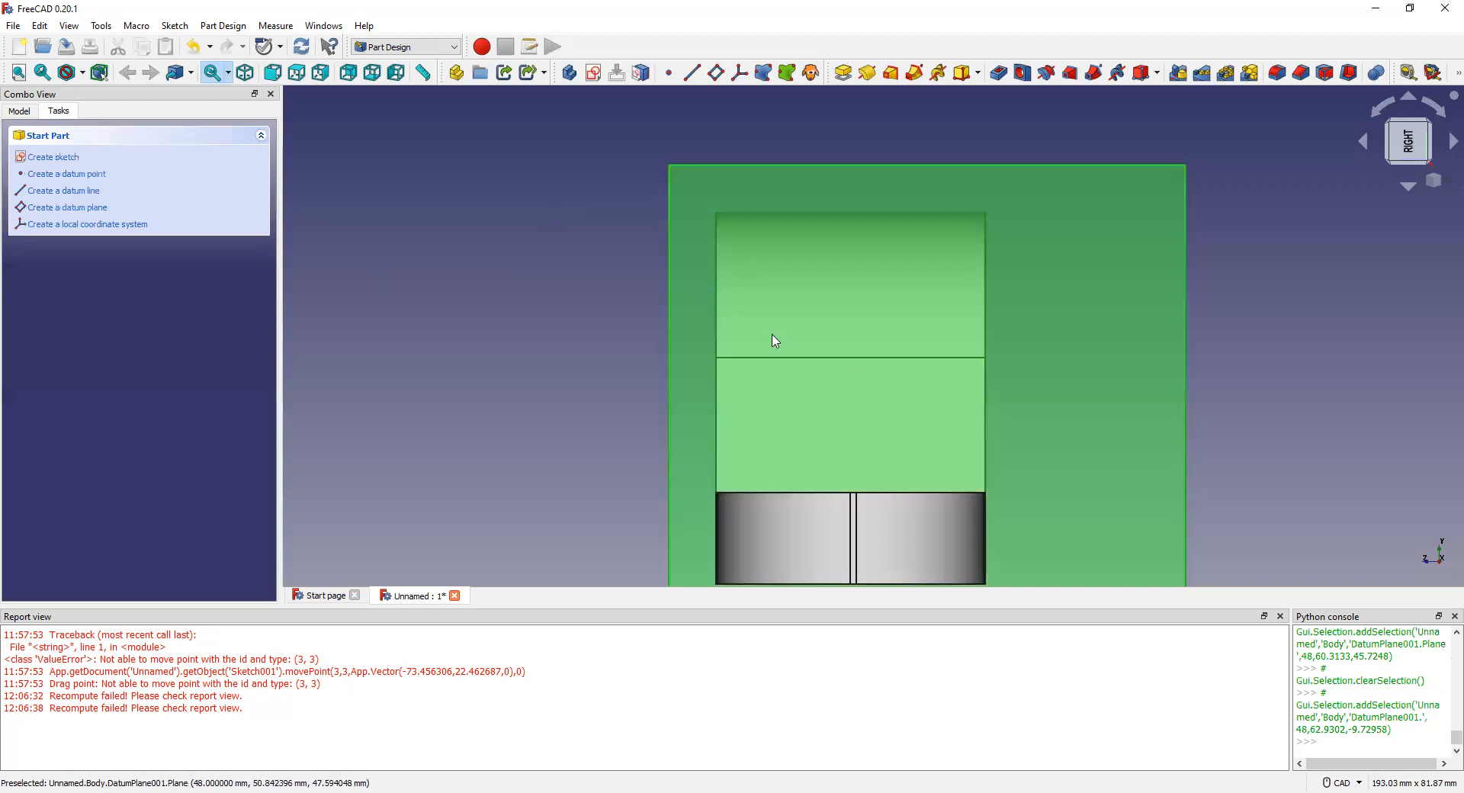
left_click(840, 411)
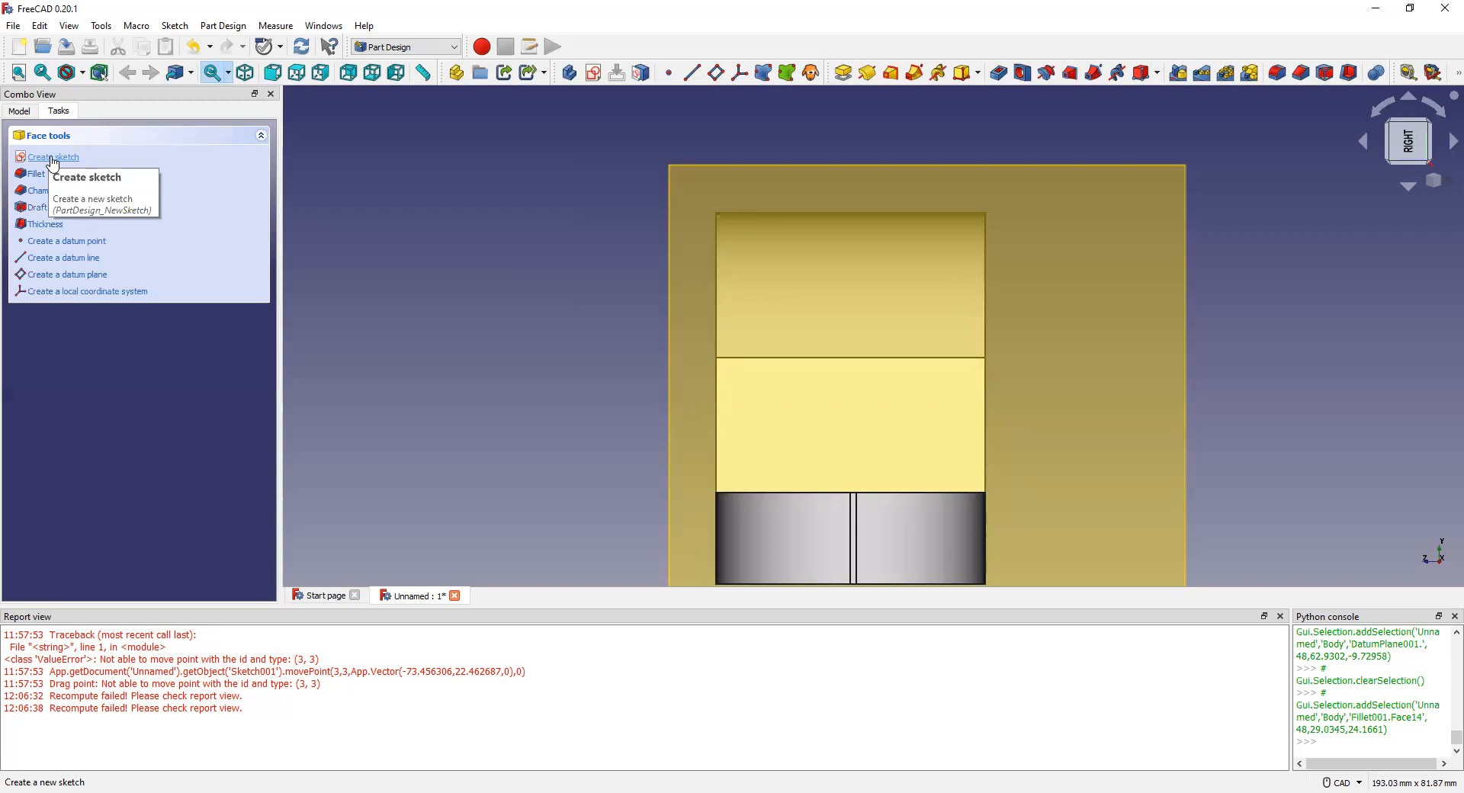
key("ctrl+z")
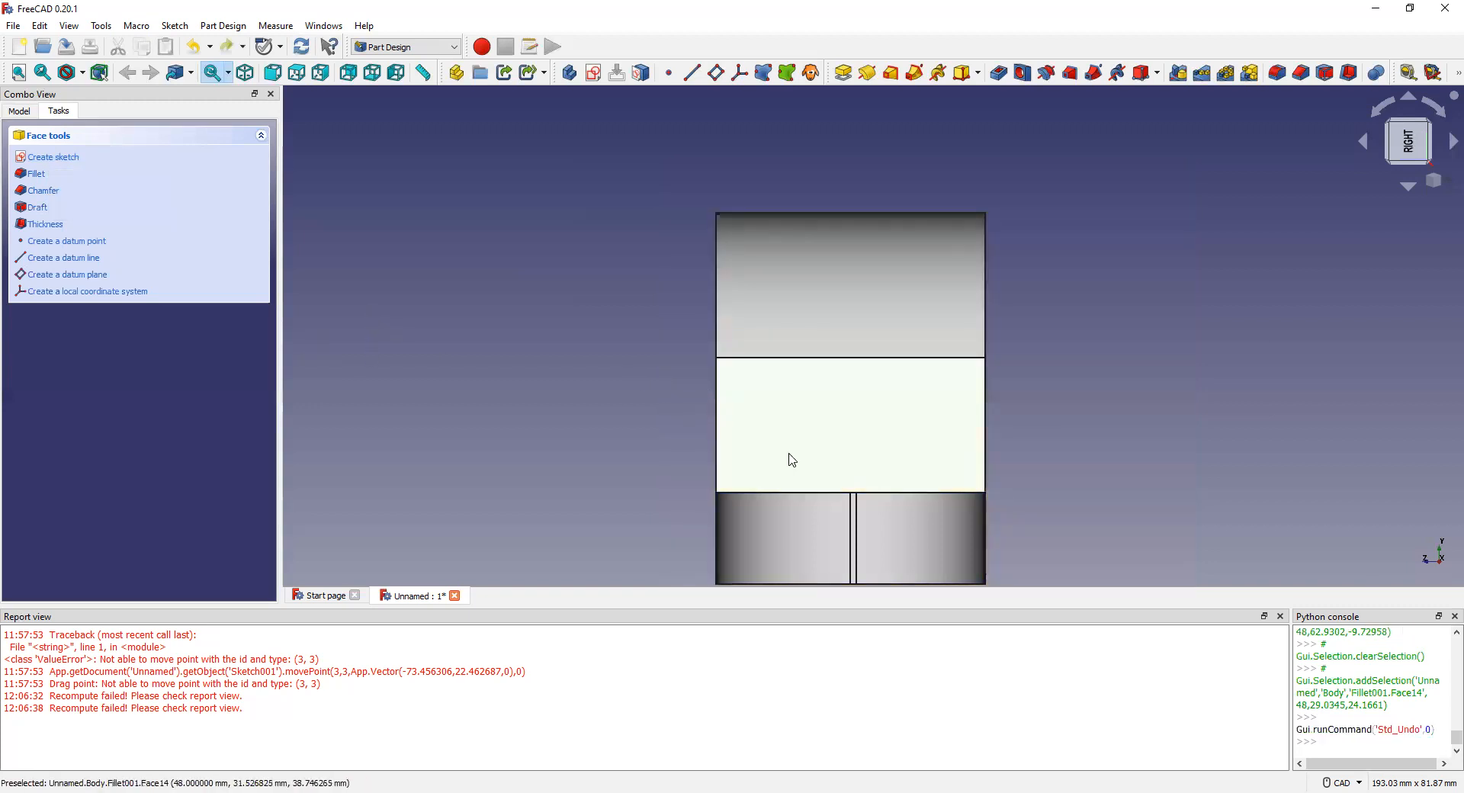
scroll(825, 583, "up", 1)
scroll(823, 577, "down", 3)
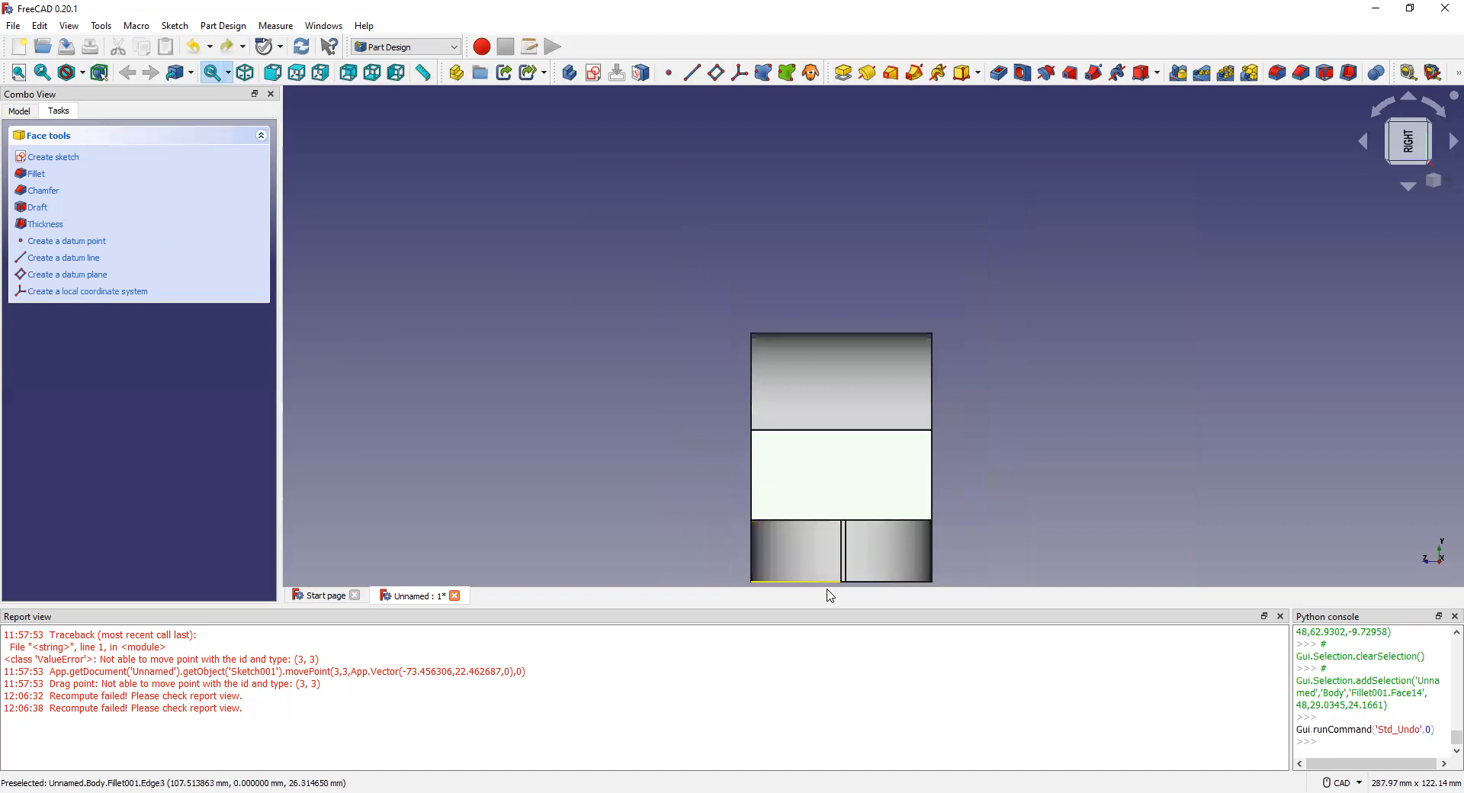
scroll(849, 603, "up", 1)
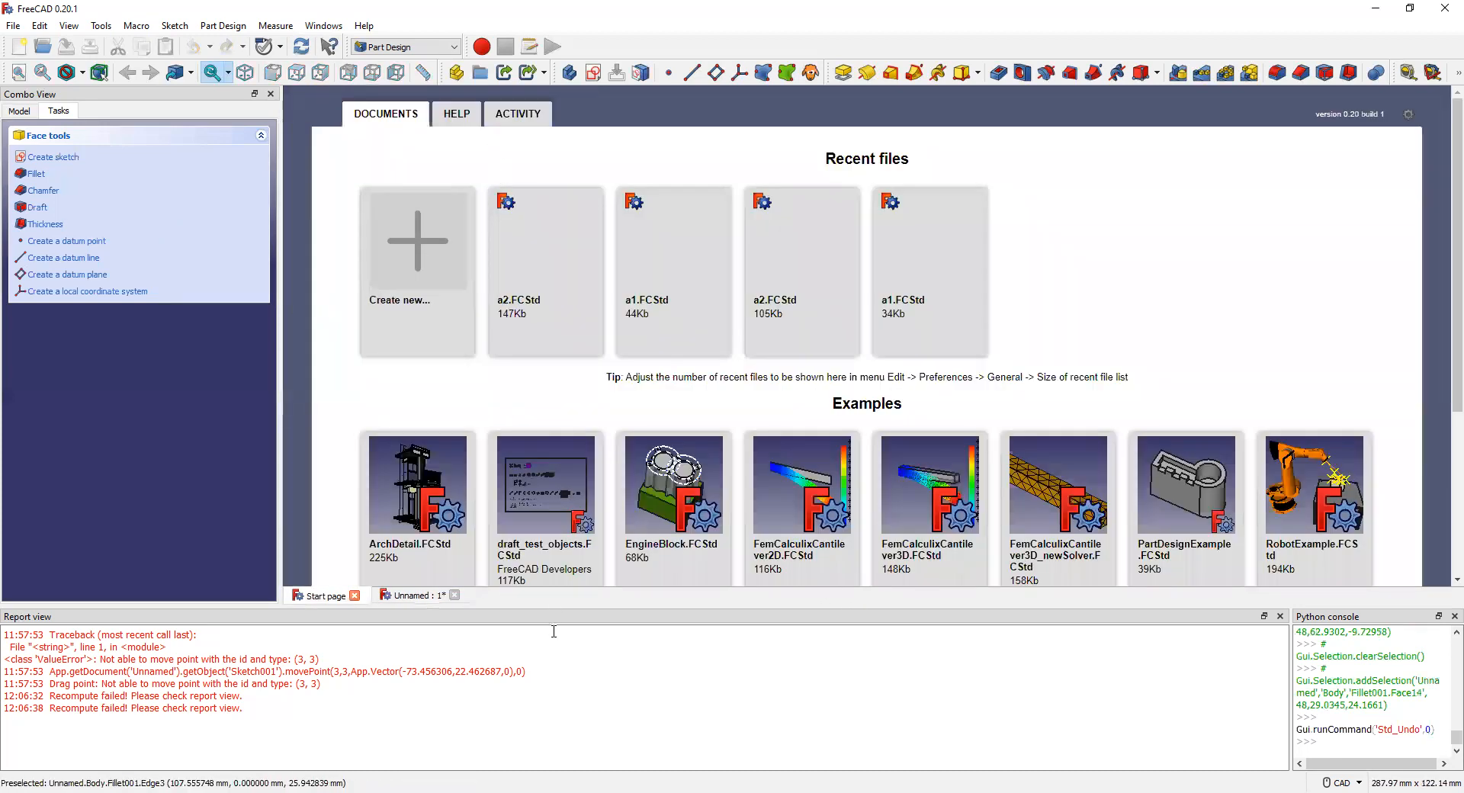
left_click(404, 596)
scroll(862, 565, "up", 1)
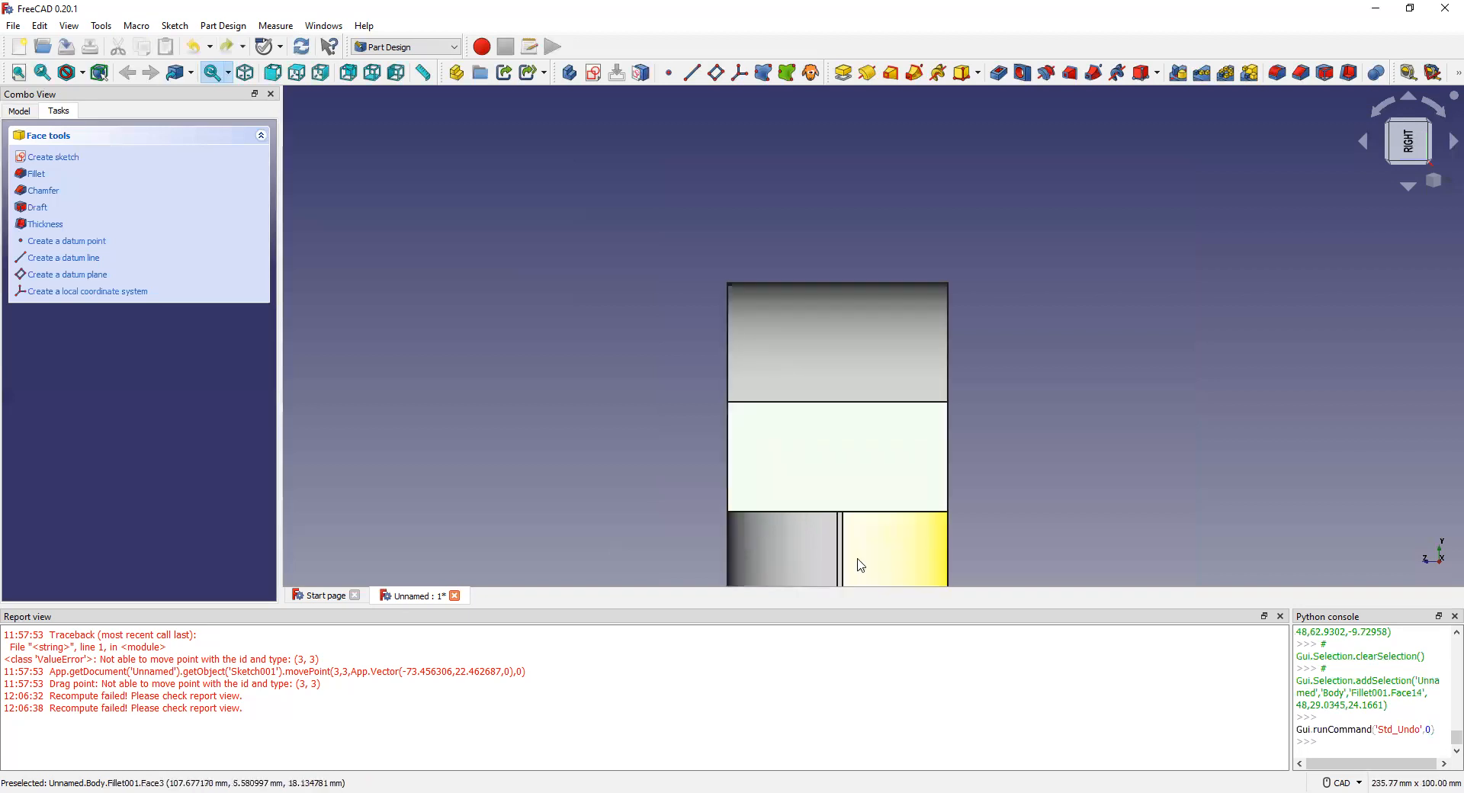
scroll(861, 565, "down", 2)
middle_click_drag(826, 440, 836, 337)
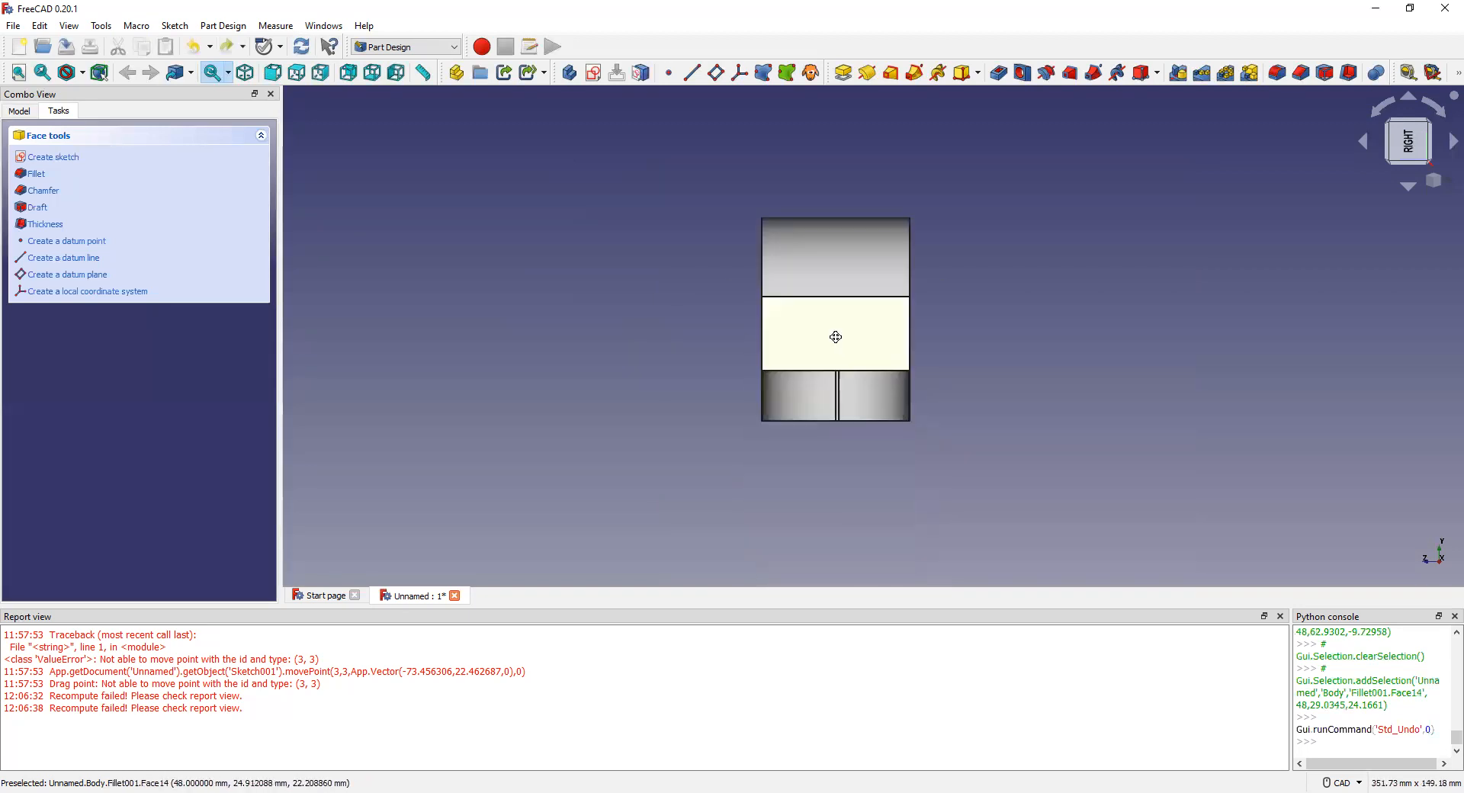
scroll(849, 341, "up", 2)
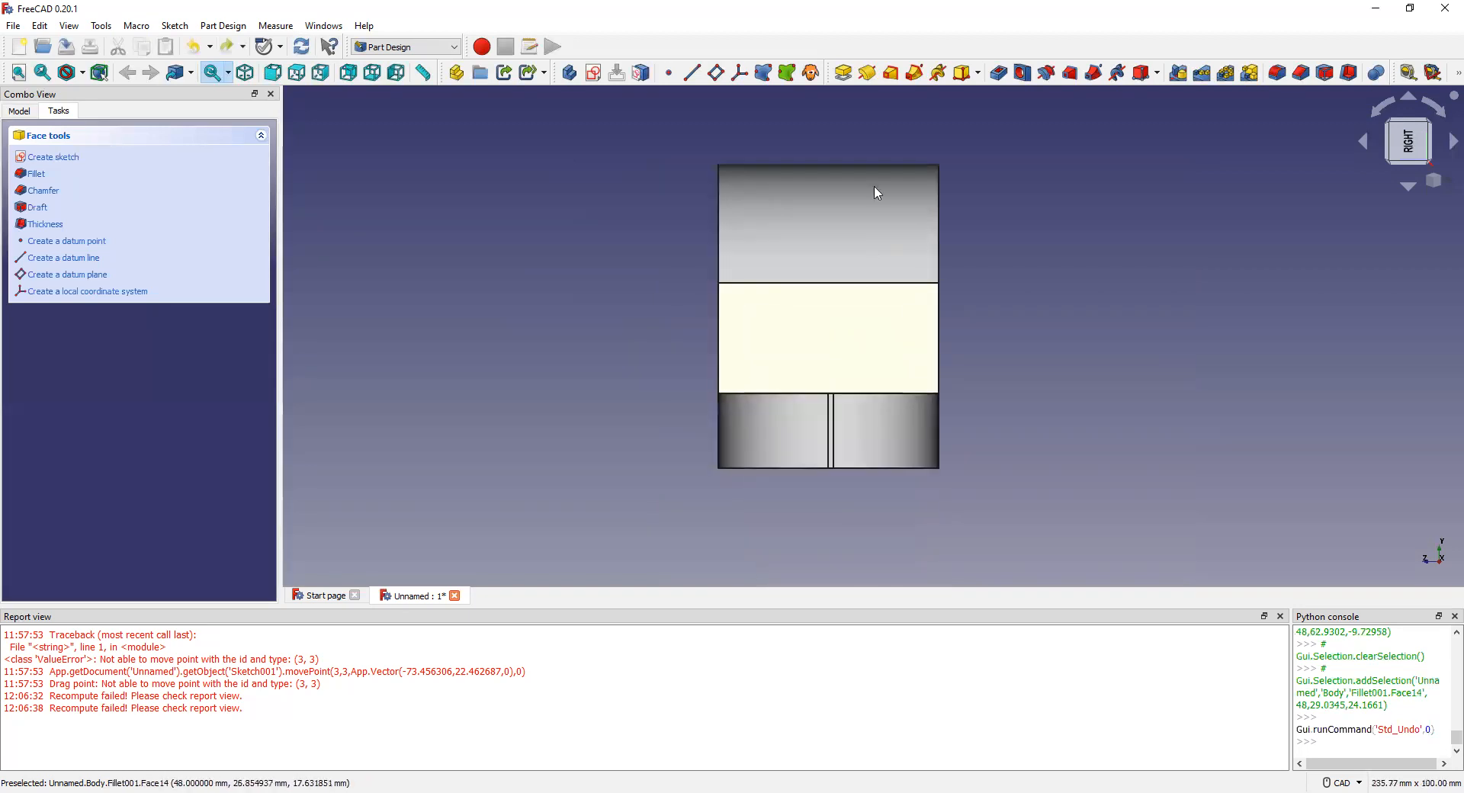
left_click(827, 321)
left_click(954, 323)
left_click(835, 330)
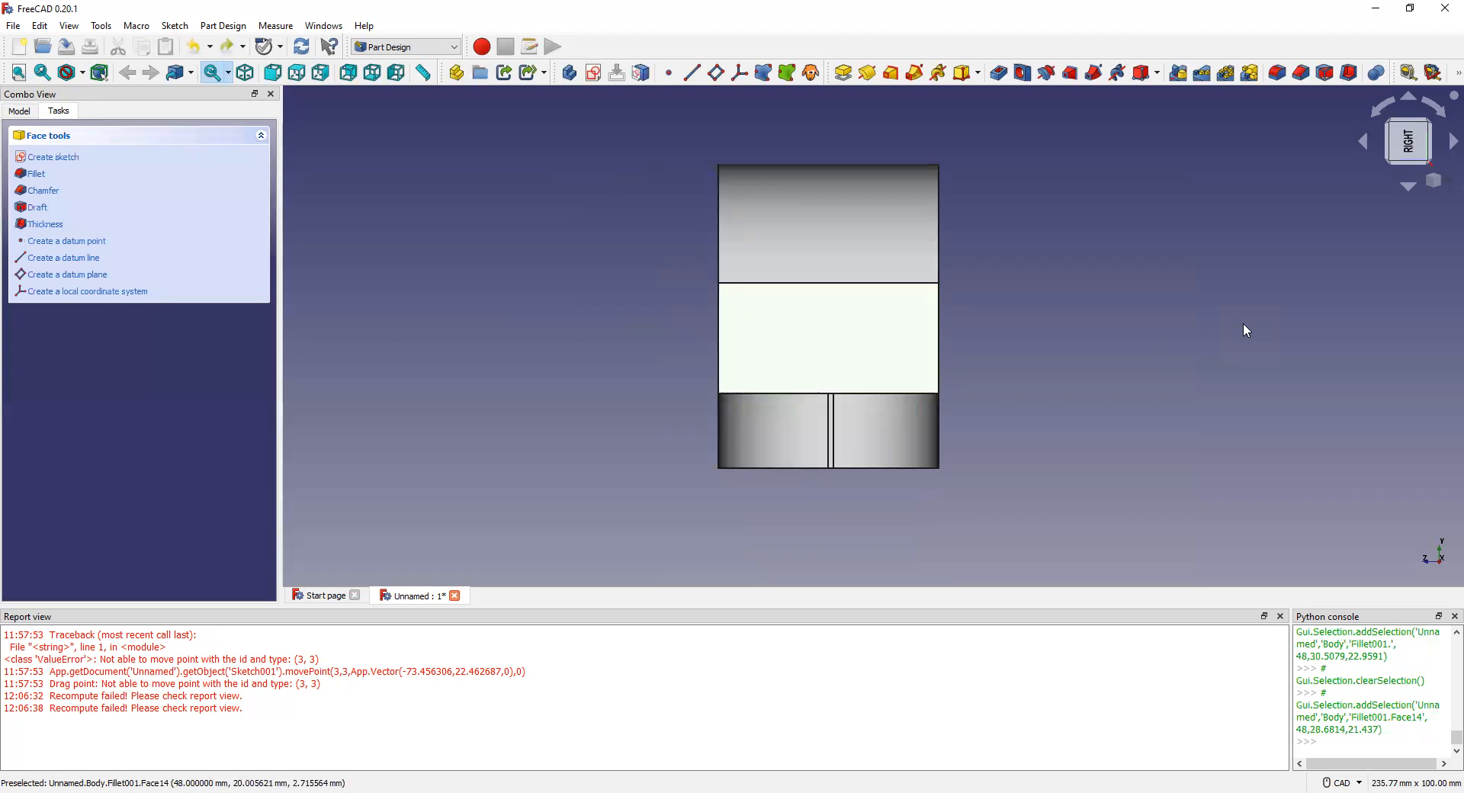
left_click(1107, 304)
left_click(856, 313)
double_click(856, 313)
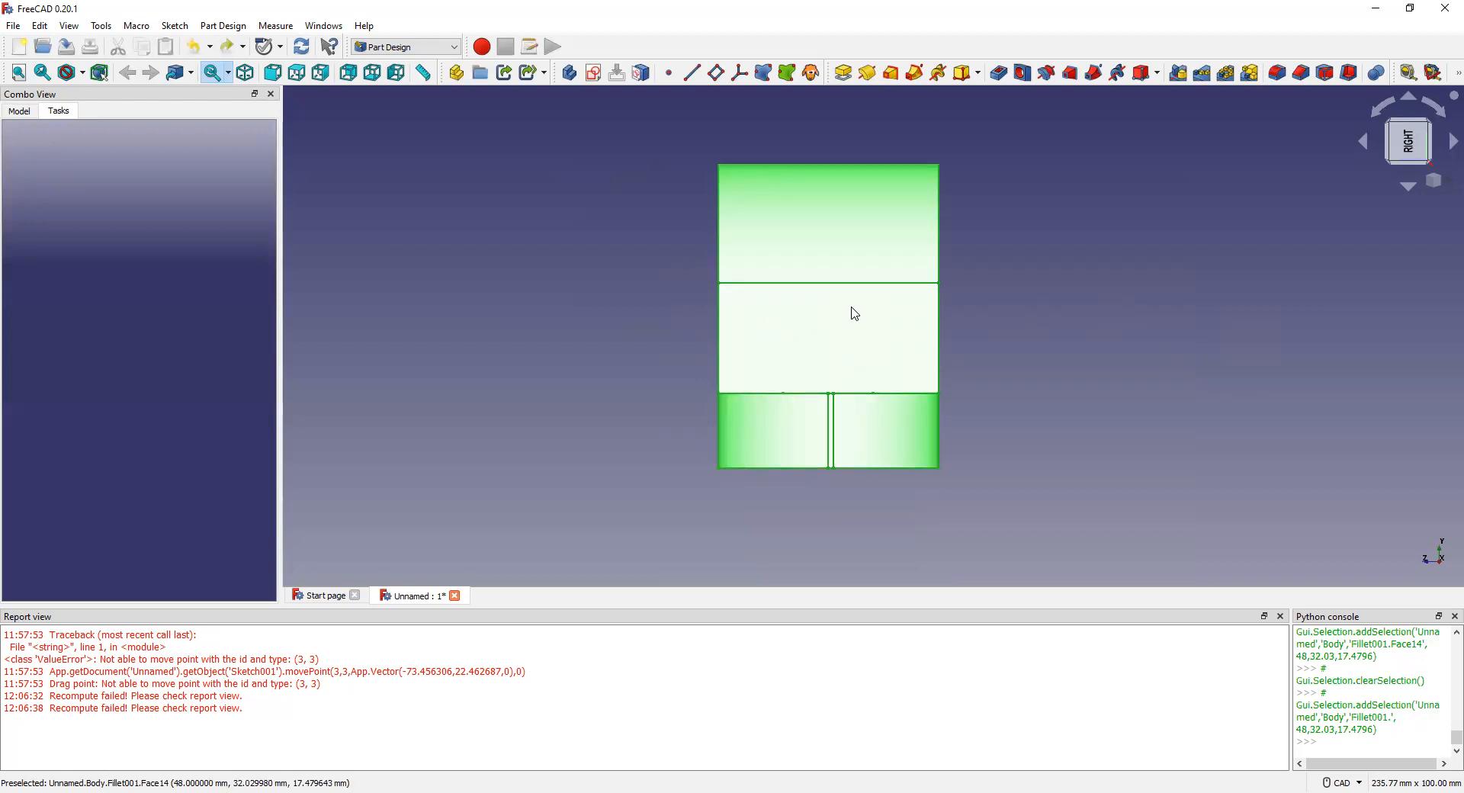
left_click(1057, 315)
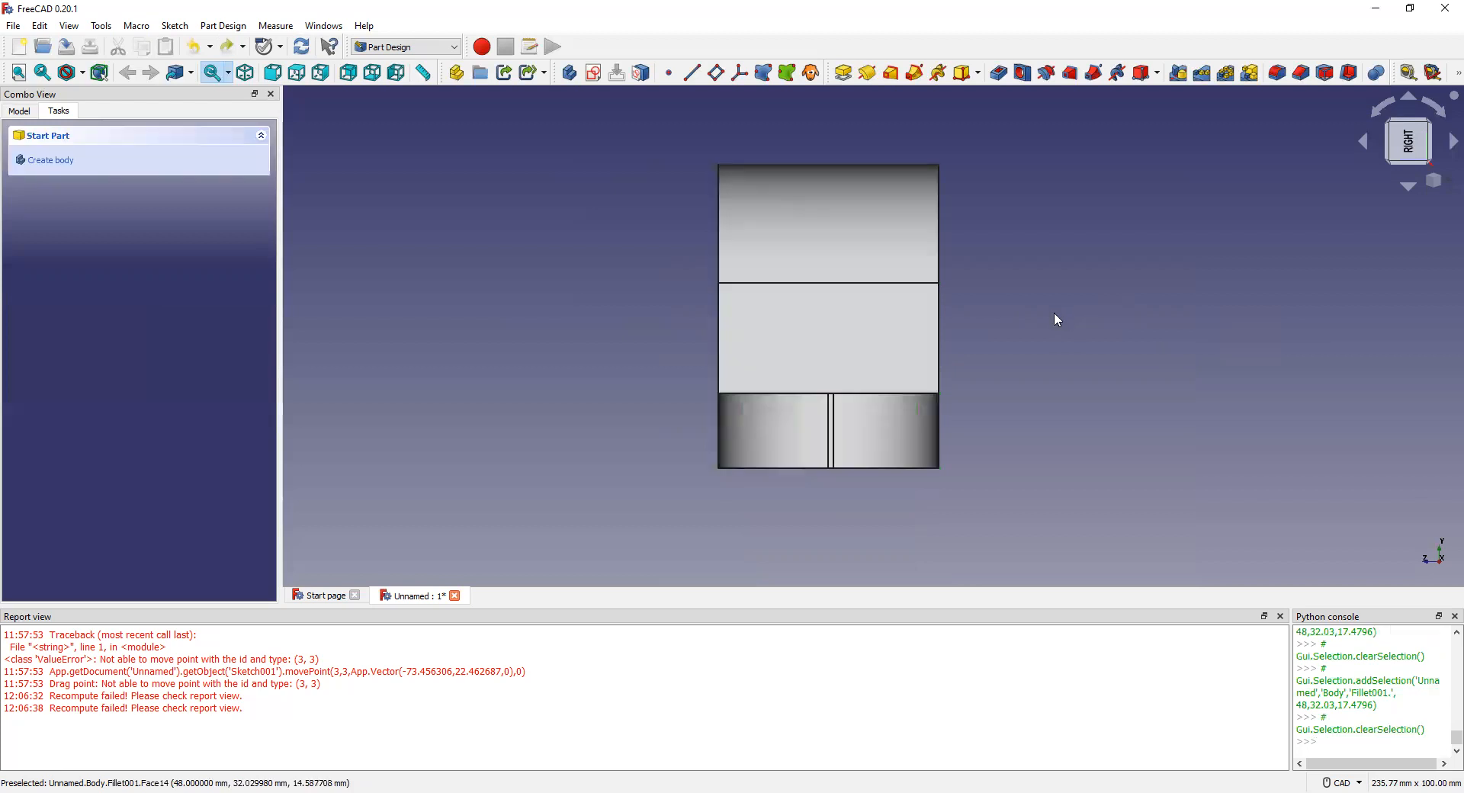
left_click(910, 348)
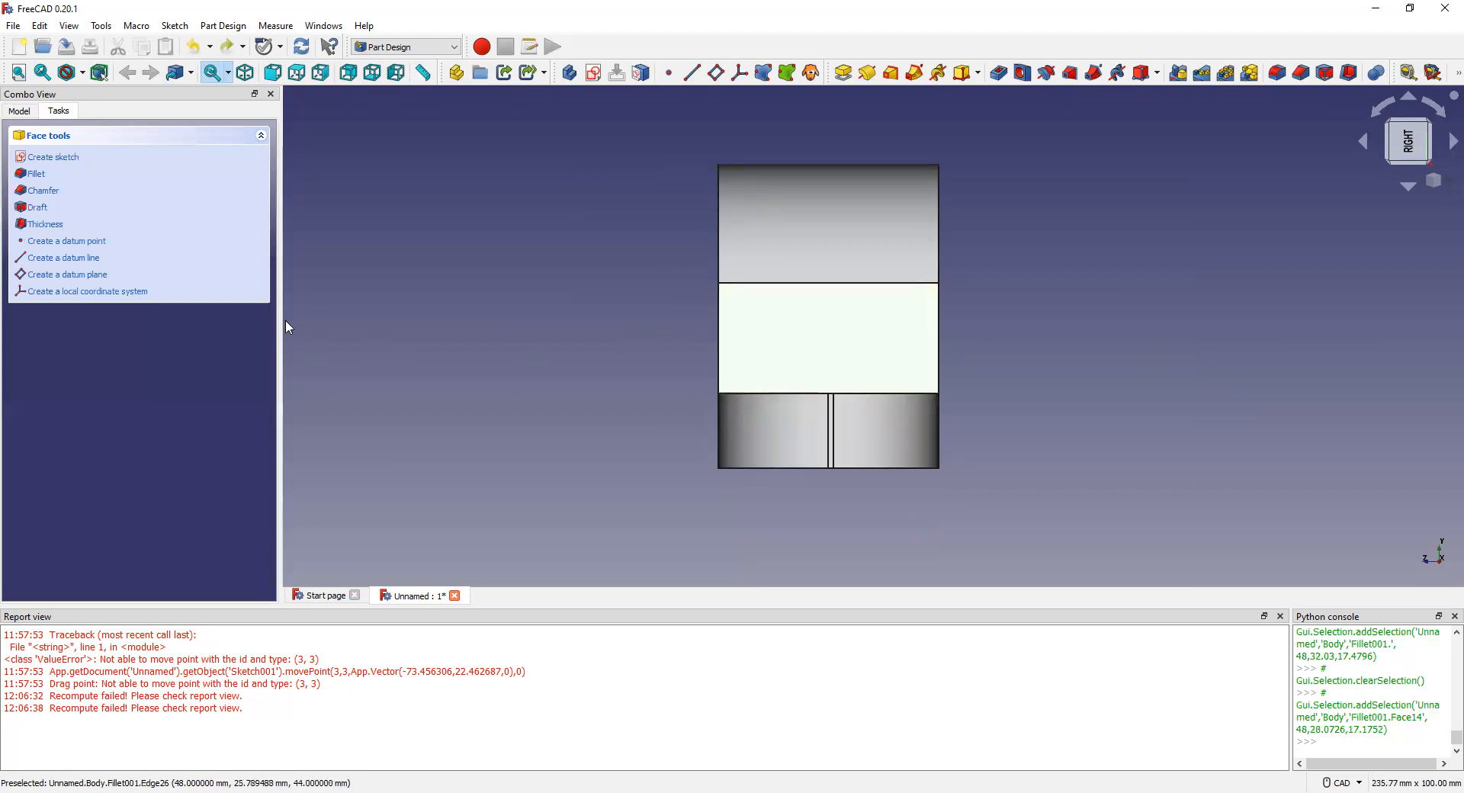
Step: Attach a new datum plane to the bracket's middle side face and confirm it
left_click(57, 276)
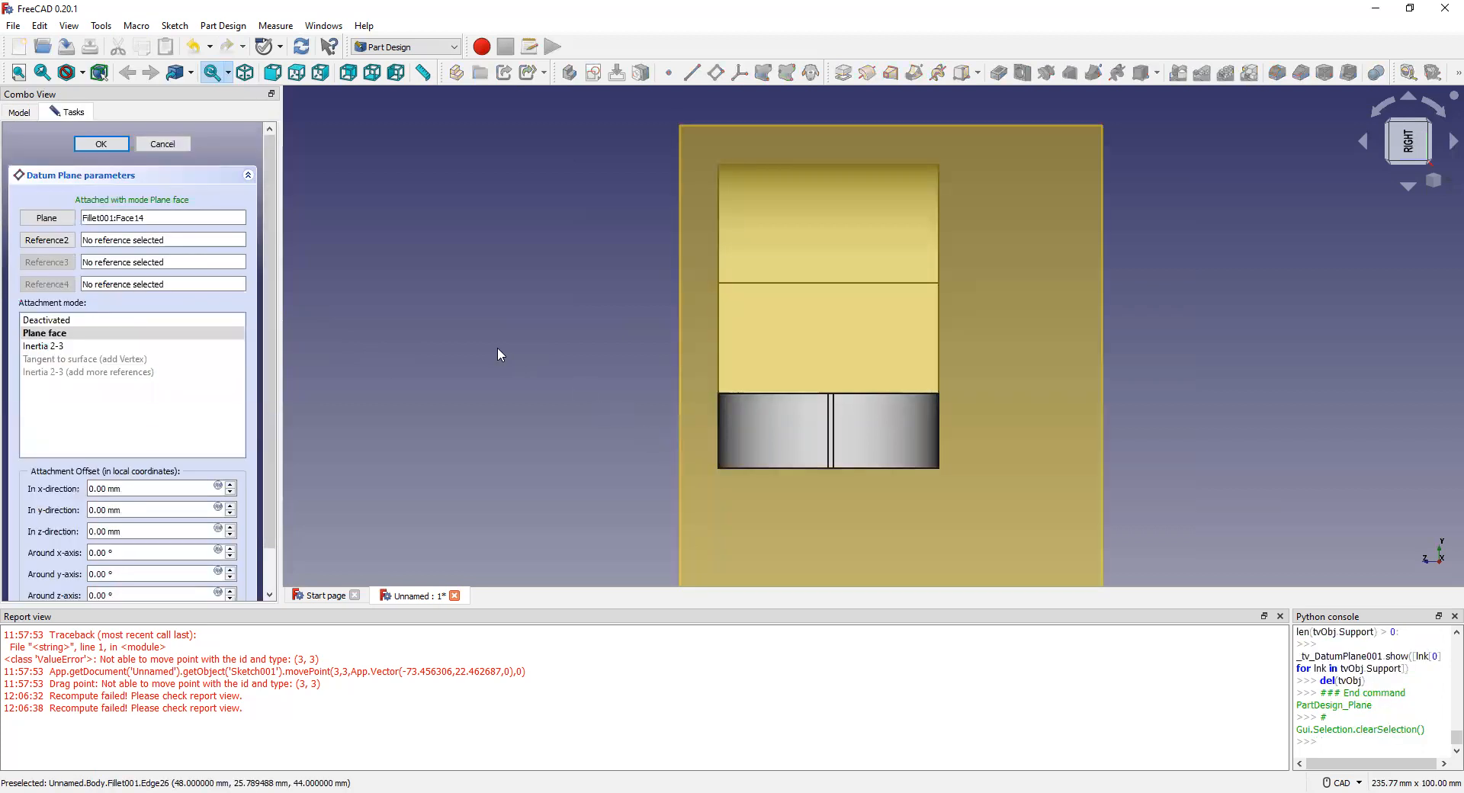
left_click(102, 145)
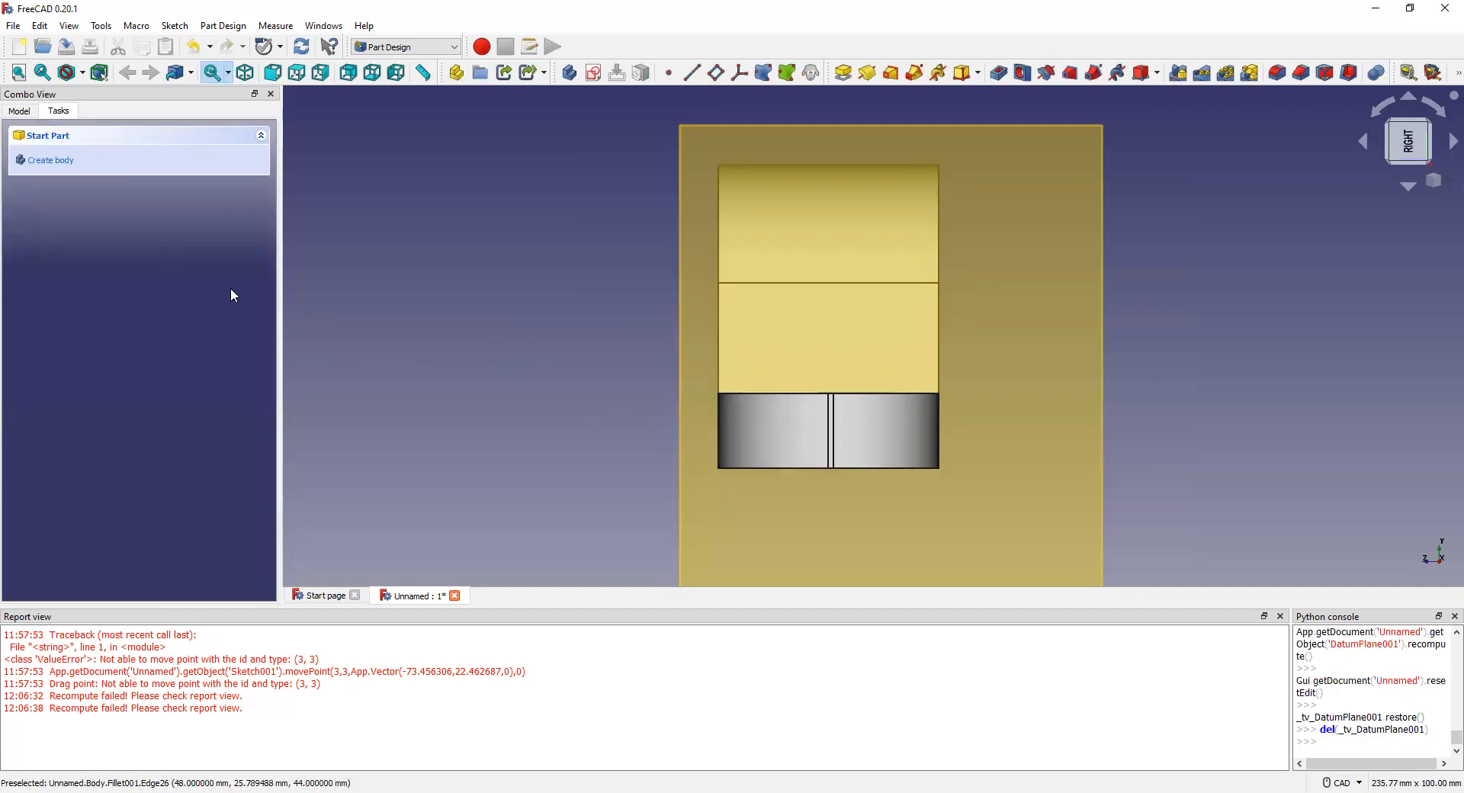
left_click(823, 335)
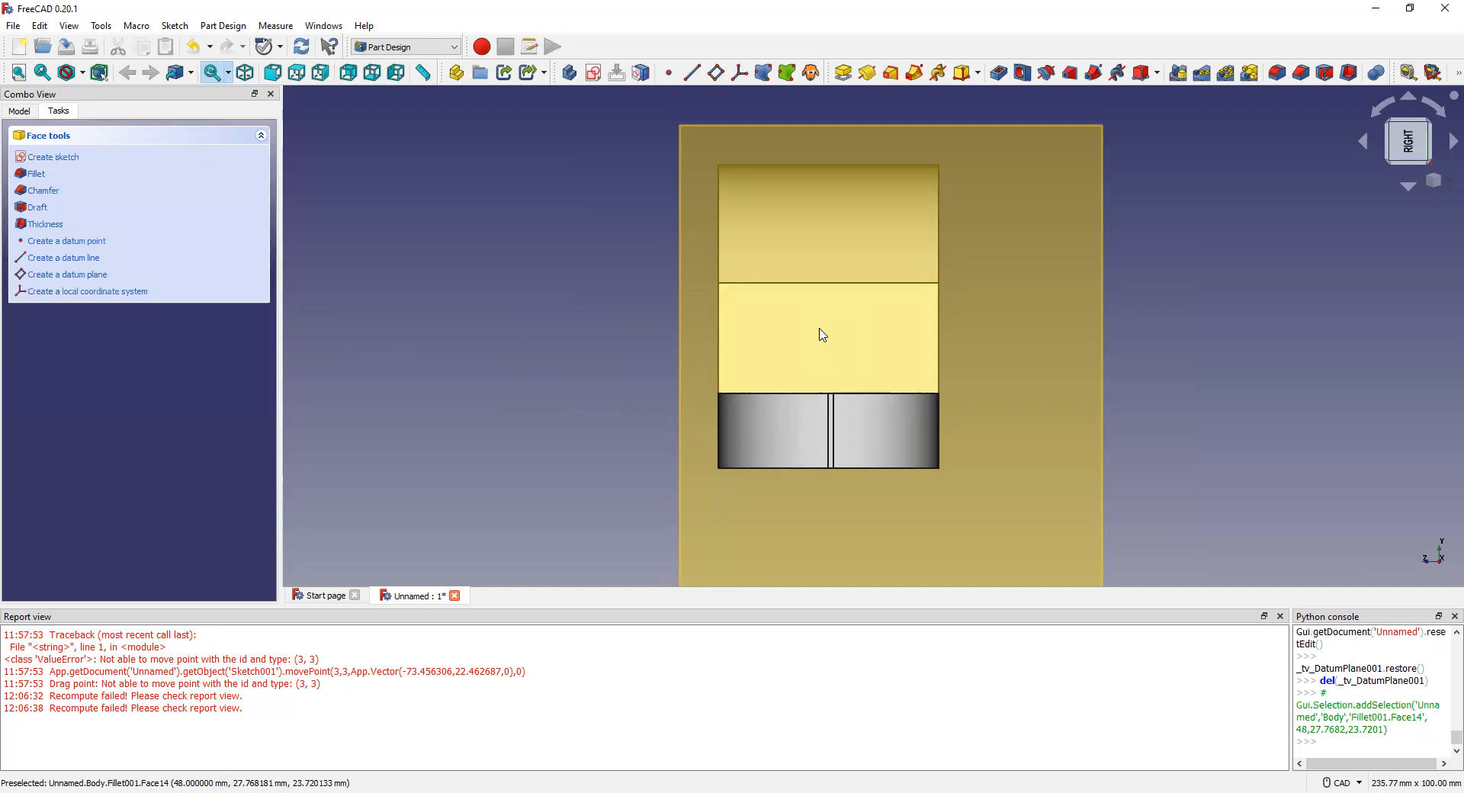
Step: Start a sketch on the middle side face and draw a rectangle from near its right edge
left_click(53, 157)
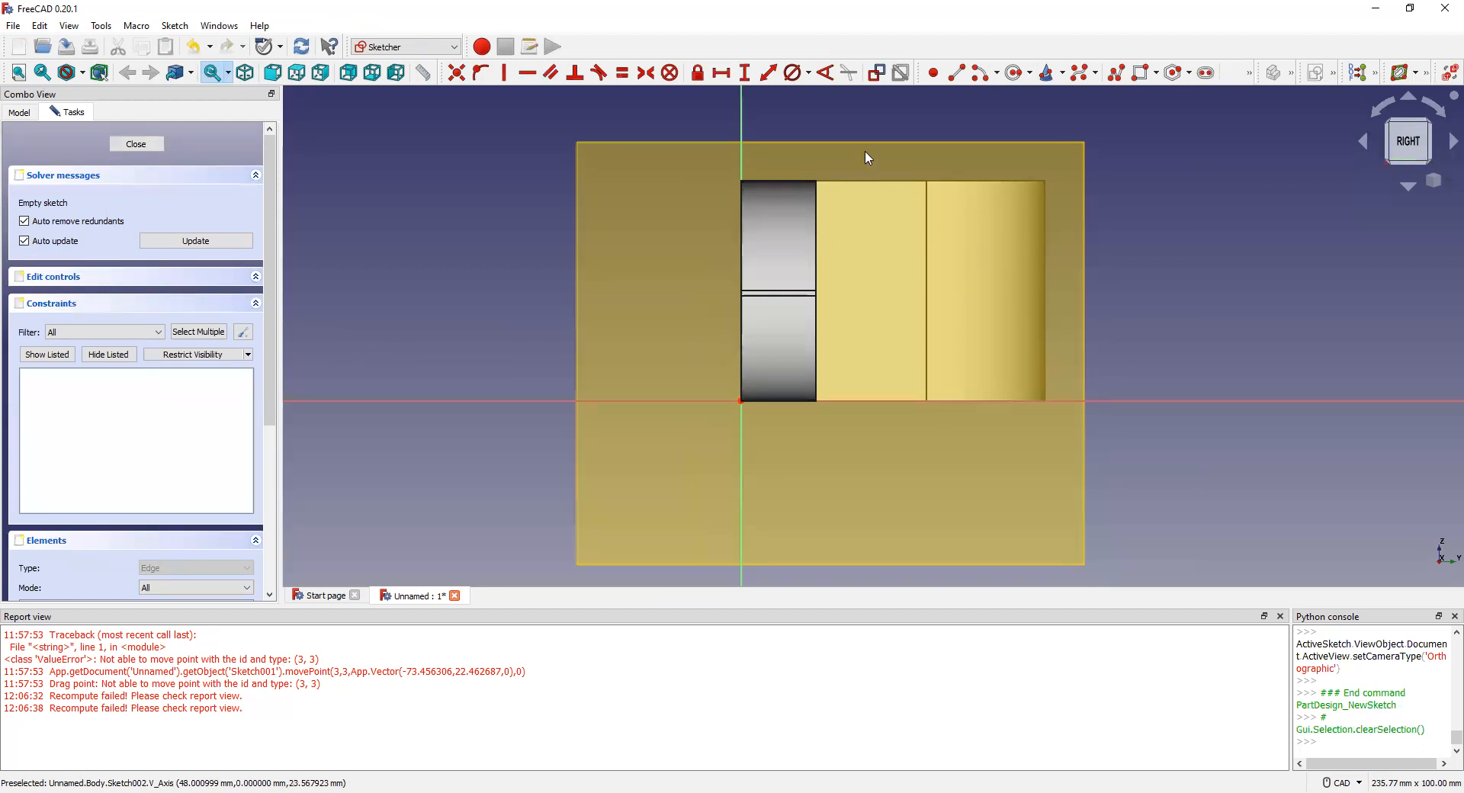
left_click(1141, 73)
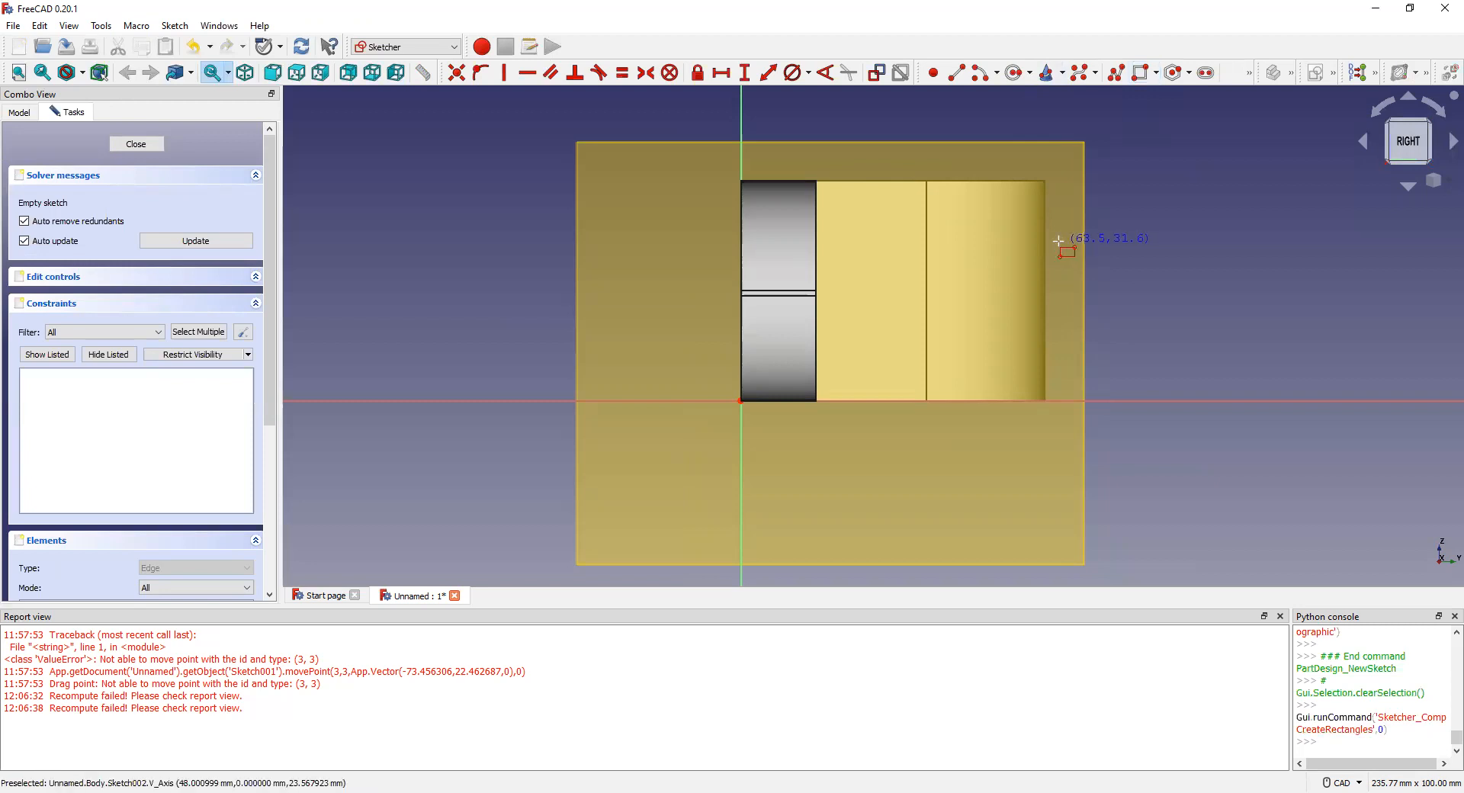
left_click(1059, 233)
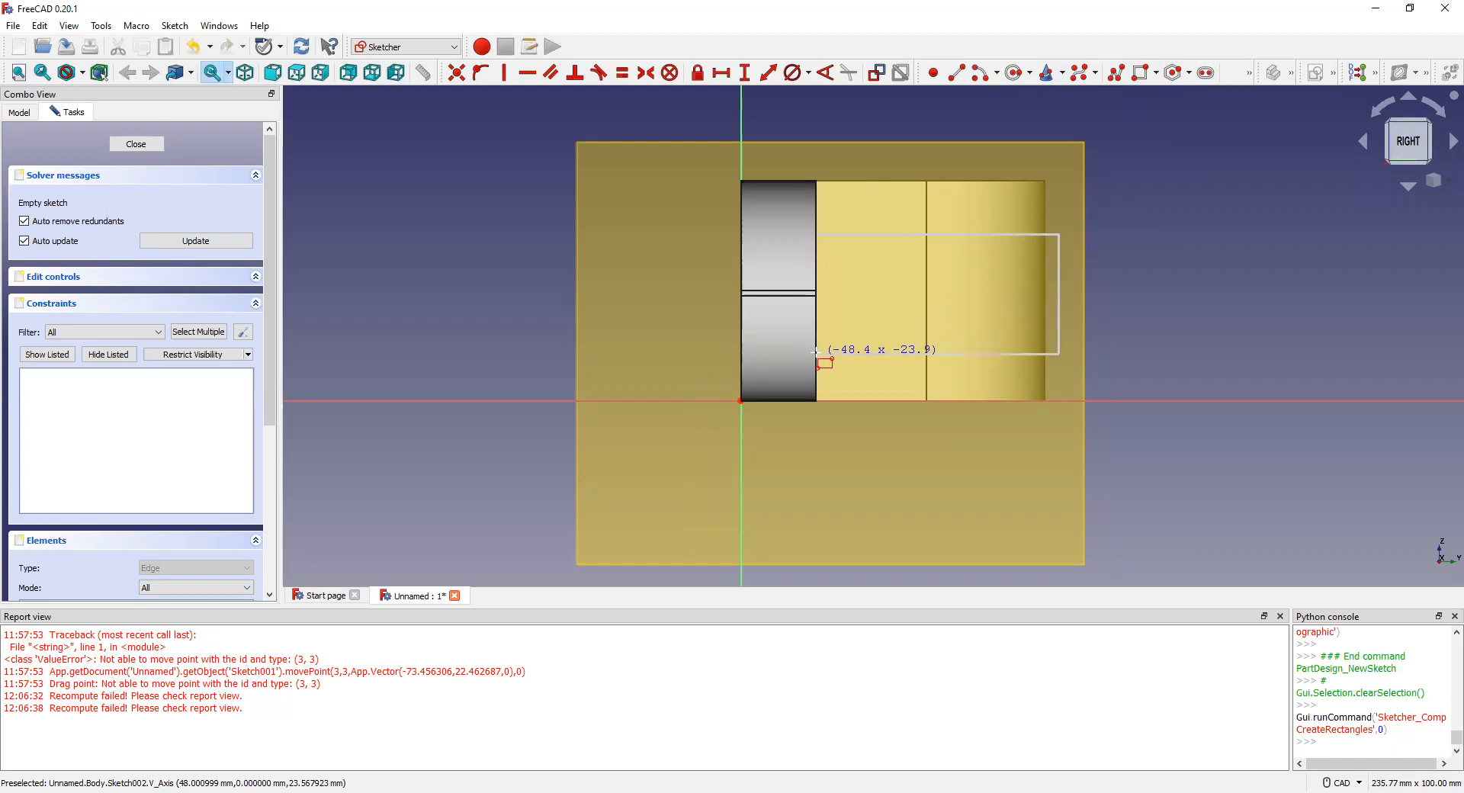
left_click(817, 352)
scroll(909, 356, "up", 3)
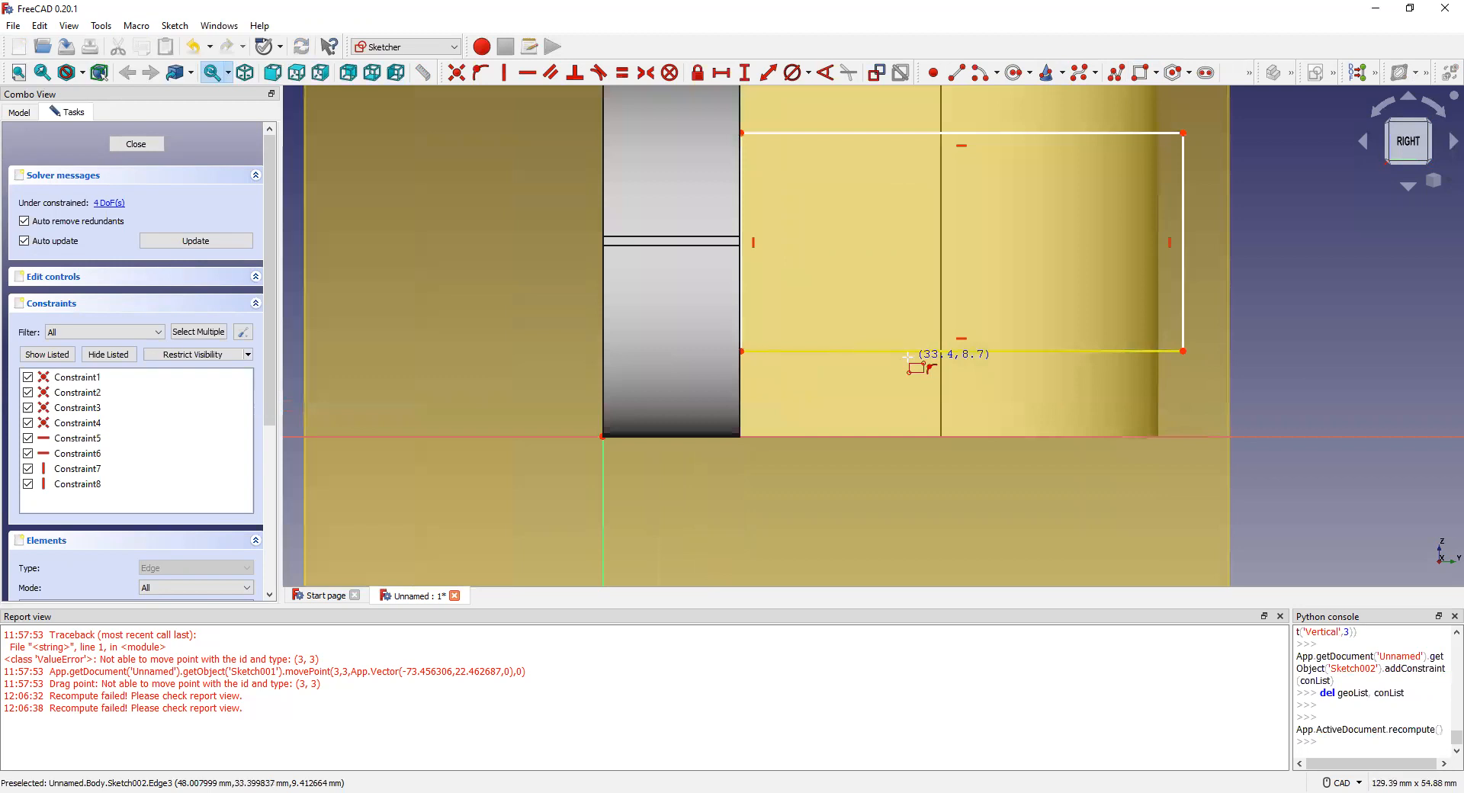
scroll(855, 353, "down", 2)
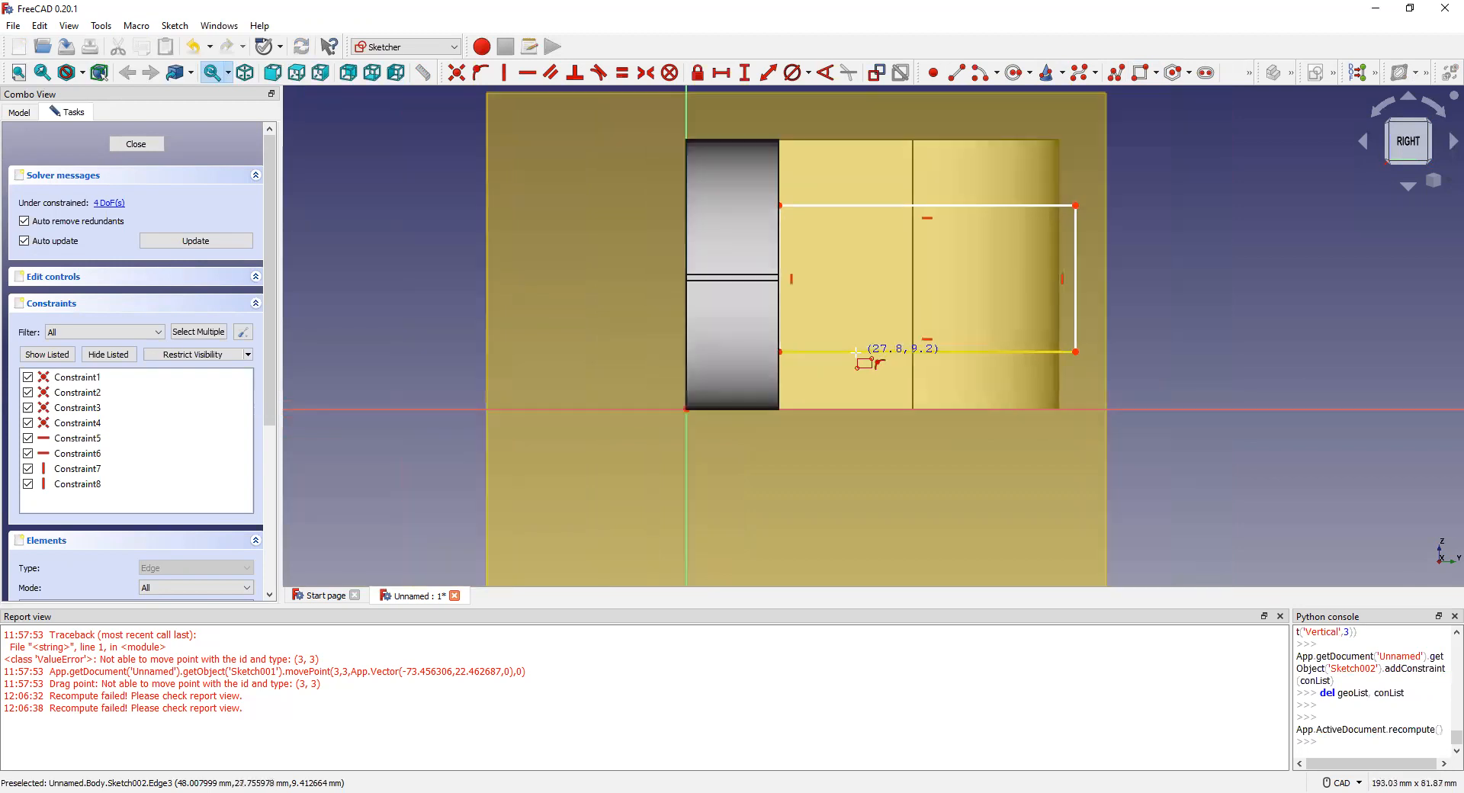
left_click(801, 71)
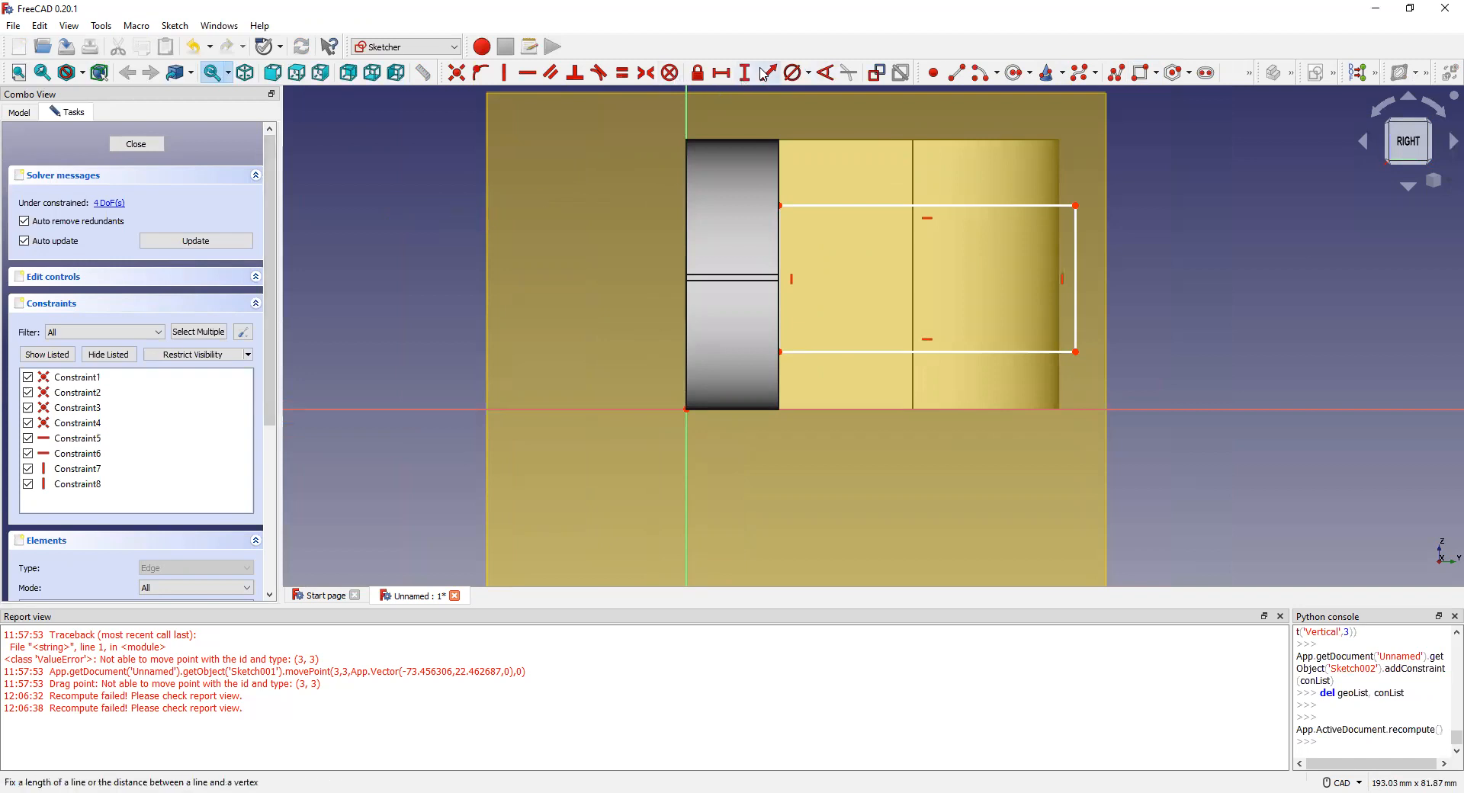
Step: Draw a closed four-sided line outline to the left of the body
left_click(957, 72)
left_click(394, 184)
left_click(394, 262)
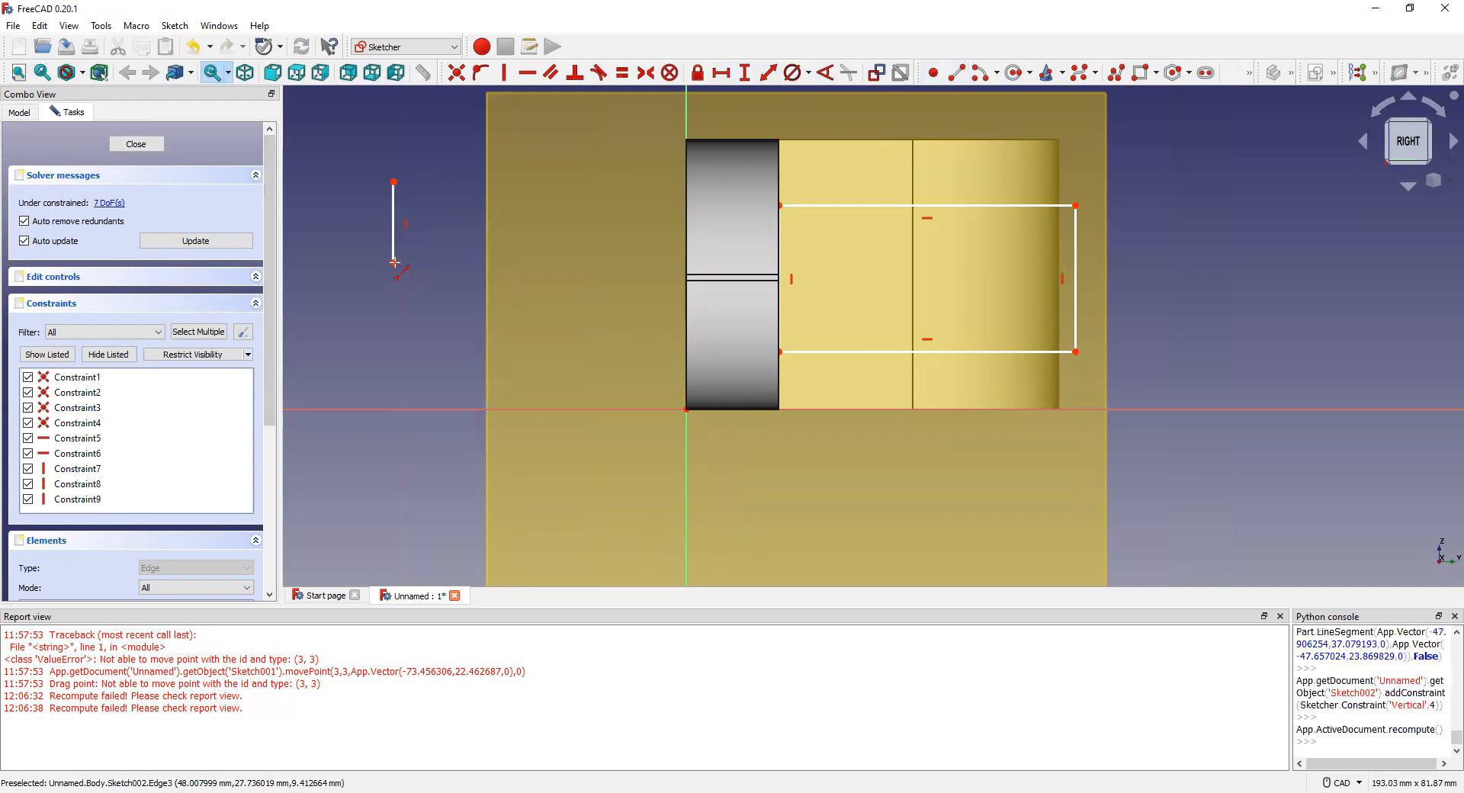
left_click(486, 267)
left_click(496, 185)
left_click(394, 186)
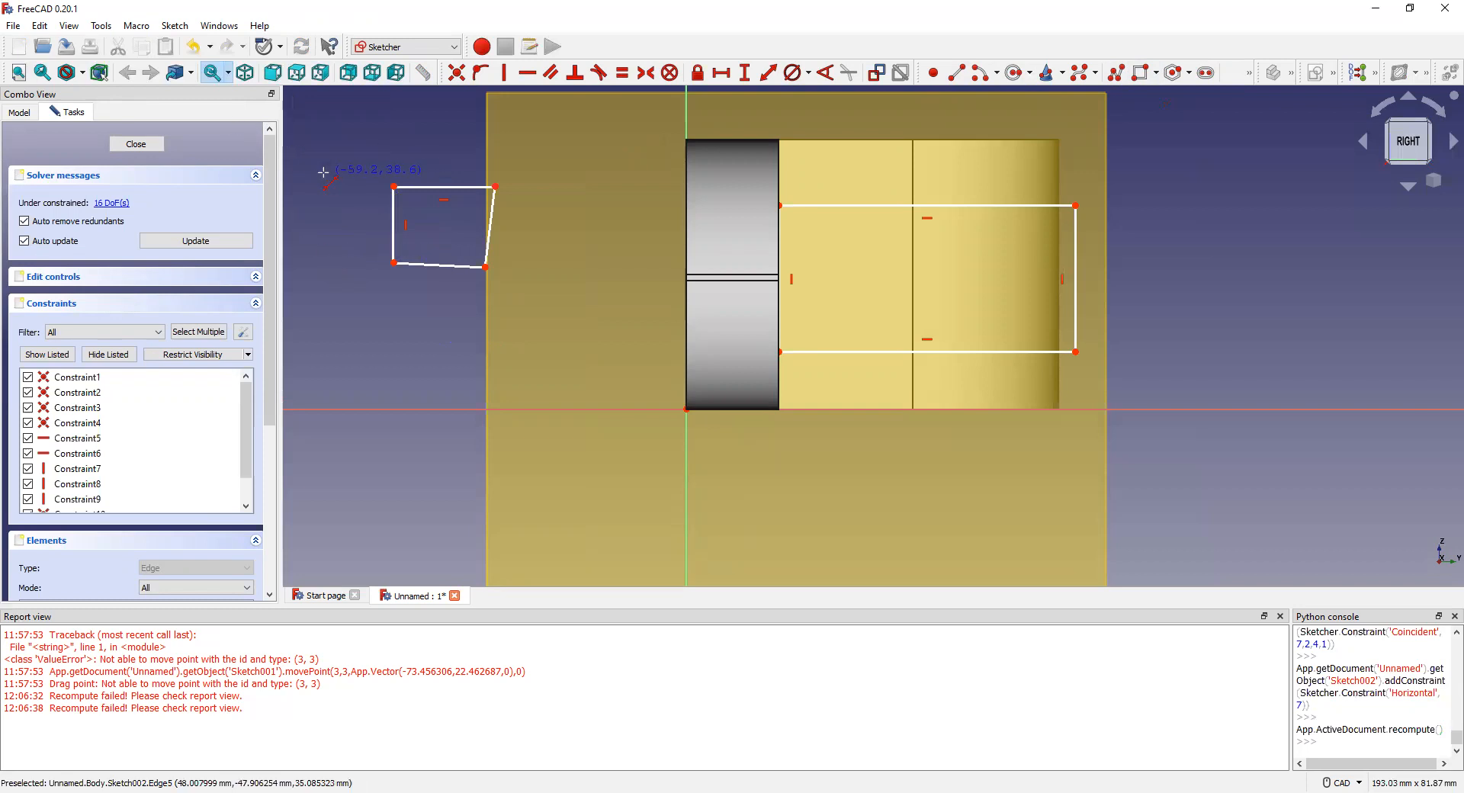
Step: Delete the stray outline's edges, then select the rectangle's bottom edge and the horizontal axis
left_click(429, 185)
key("Delete")
left_click(394, 229)
key("Delete")
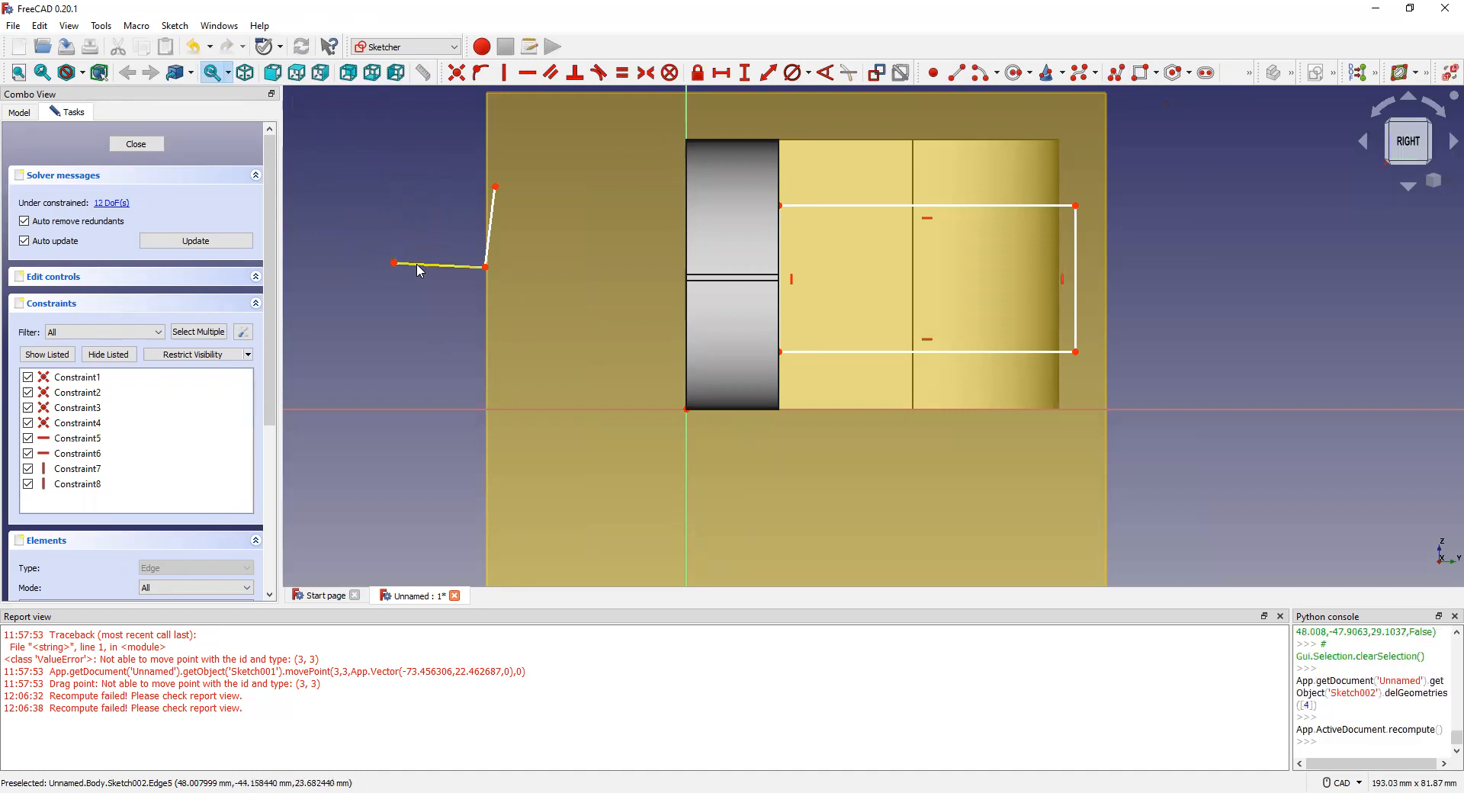
left_click(491, 234)
key("Delete")
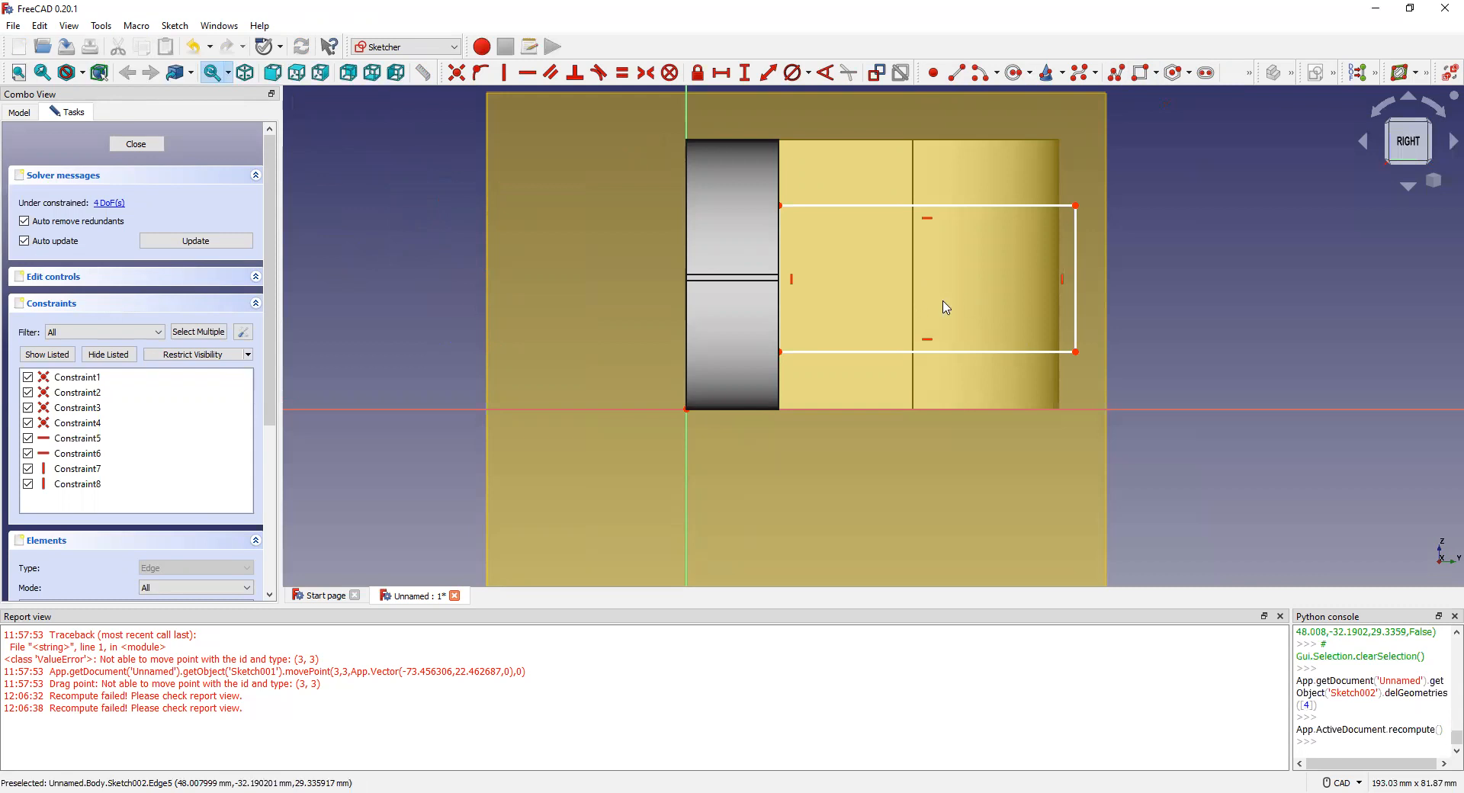
left_click(917, 360)
left_click(923, 411)
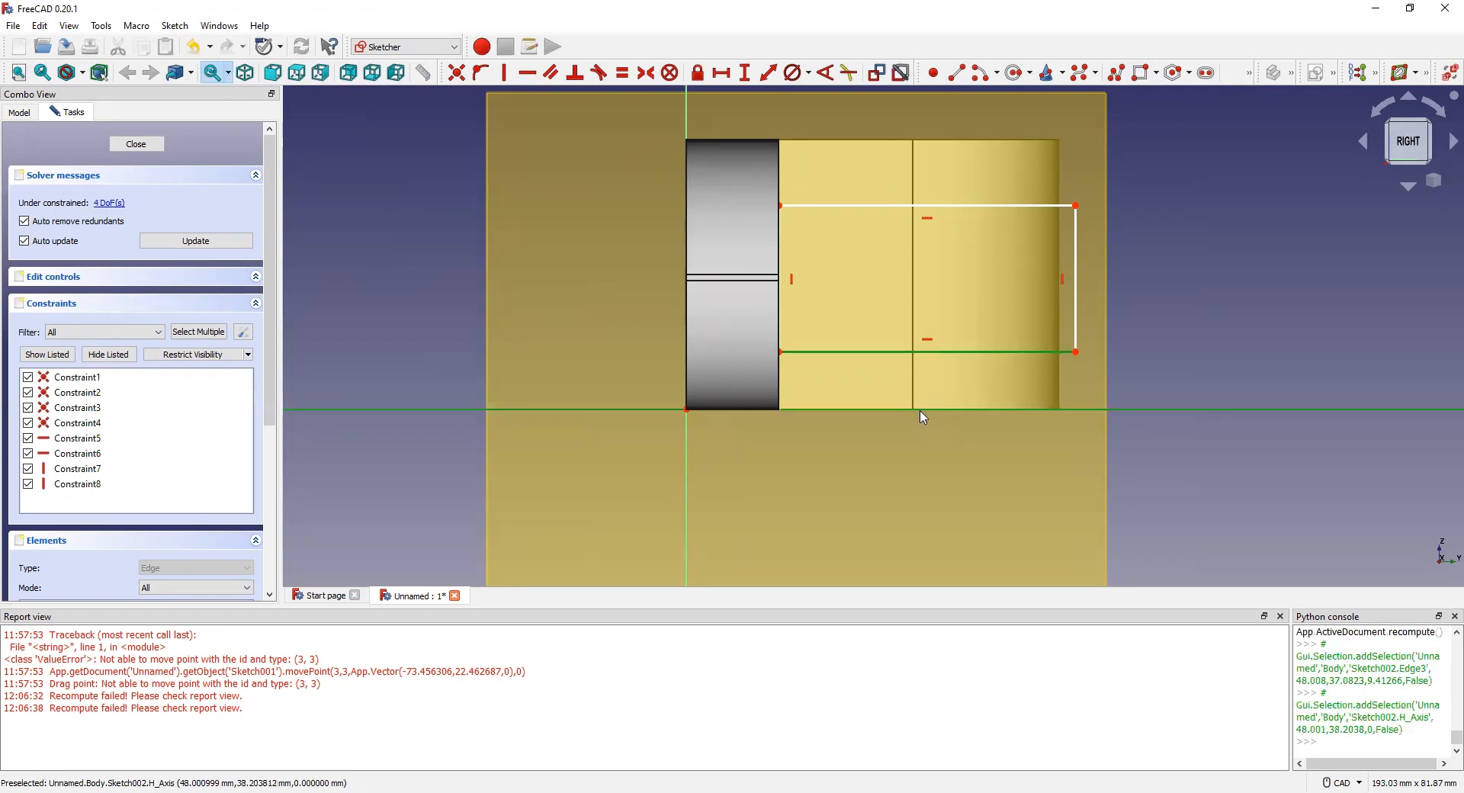
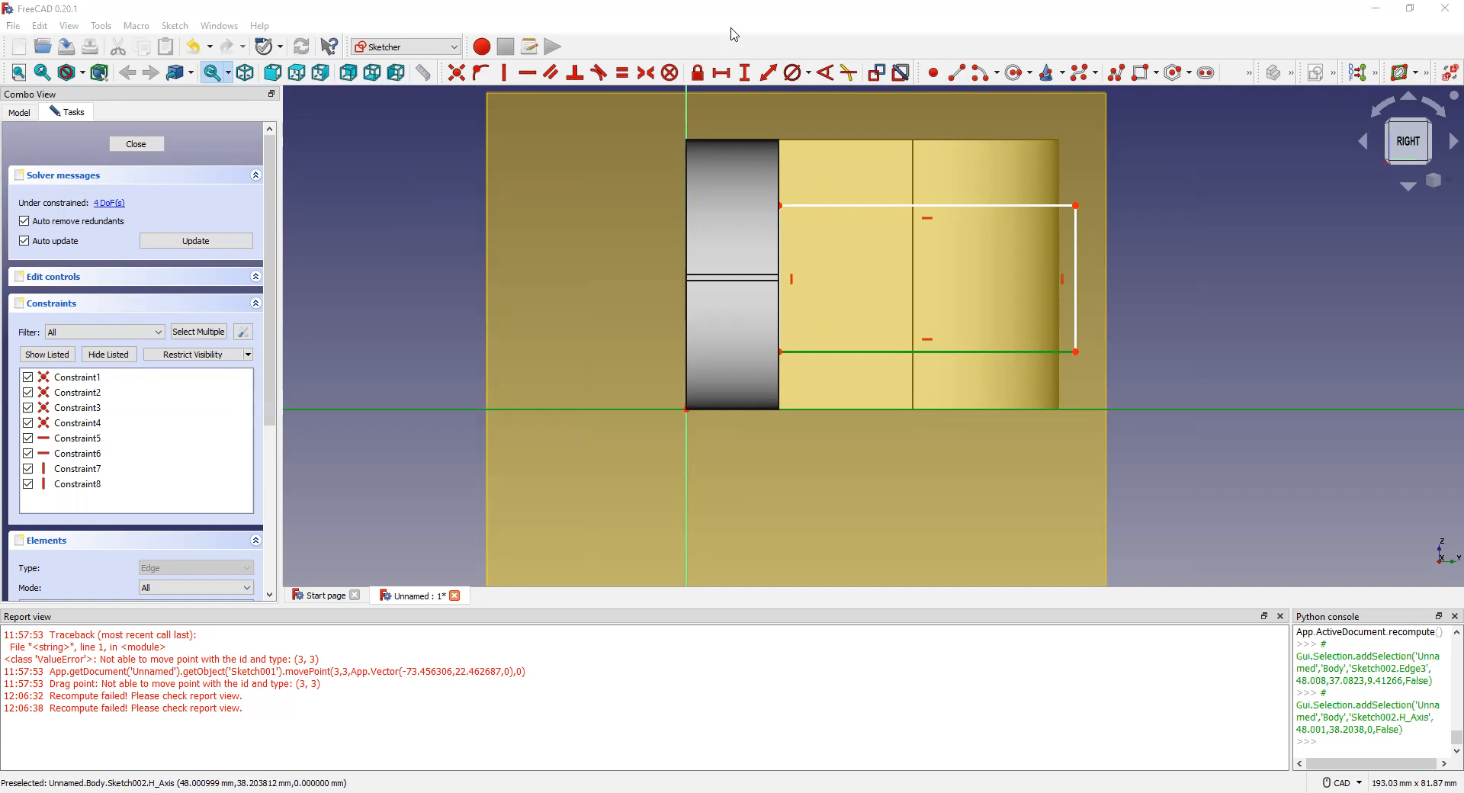
Step: Abandon the axis-to-lower-edge length and distance constraints, then rotate the sketch view 90°
left_click(770, 76)
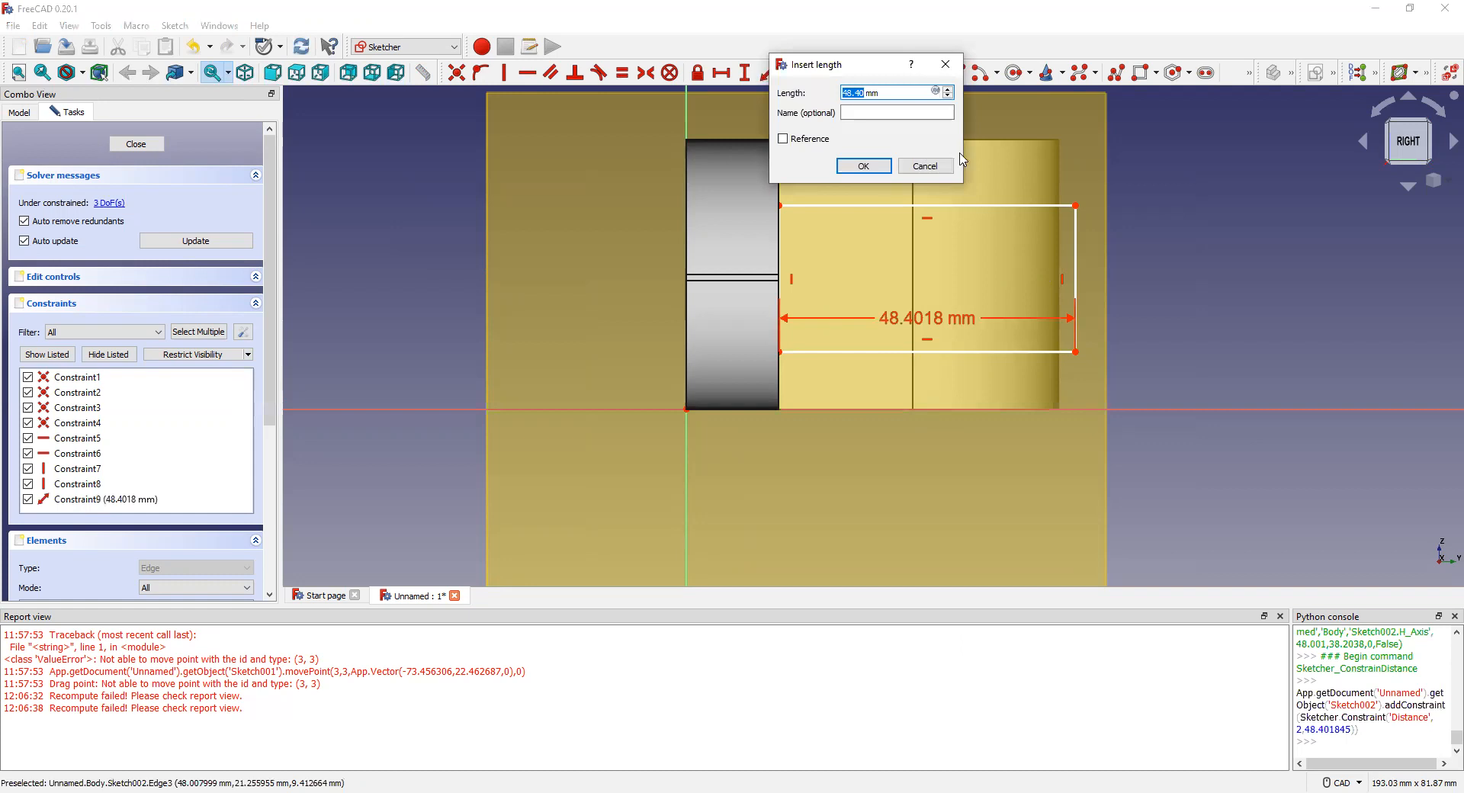
key("Escape")
left_click(927, 411)
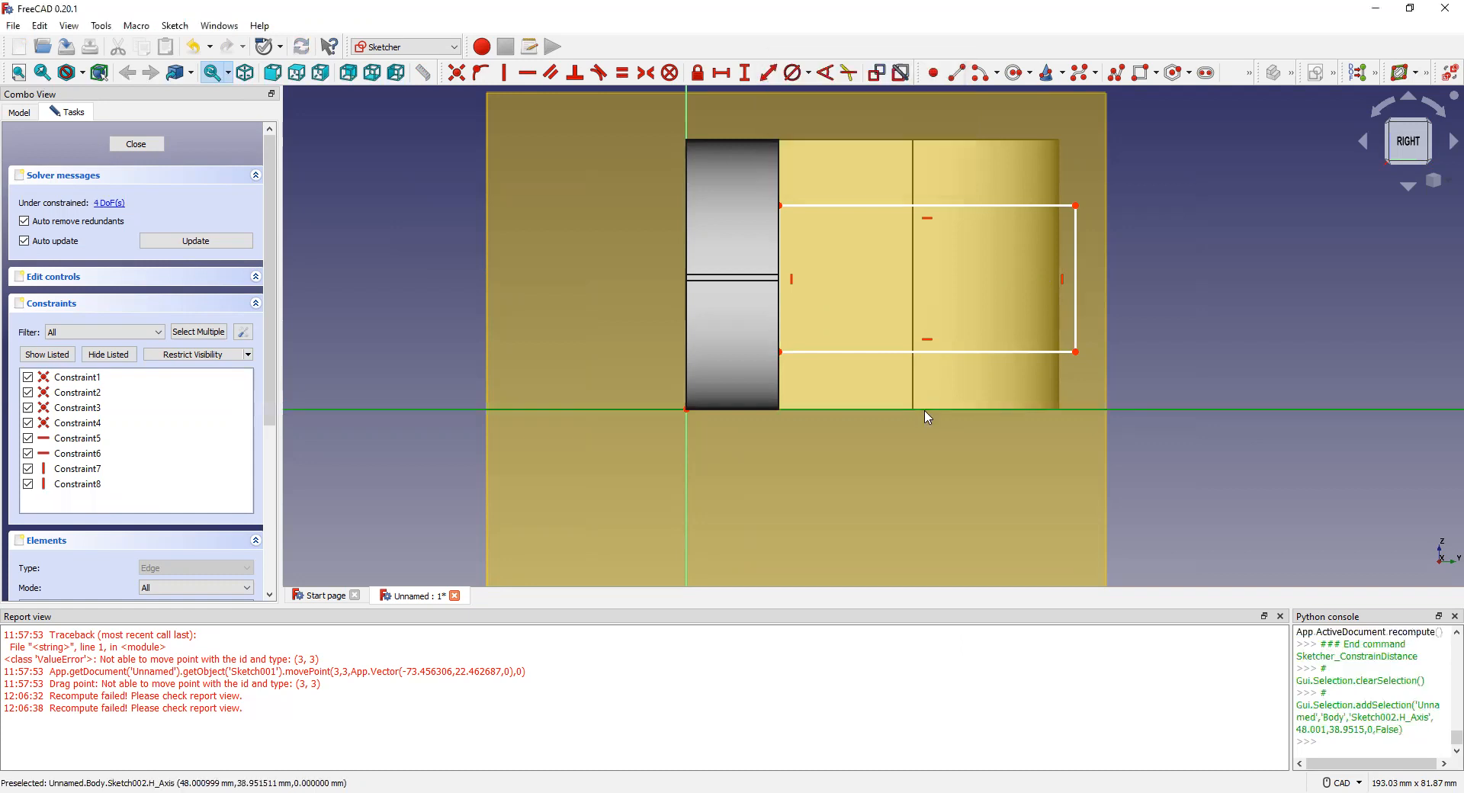
left_click(924, 353)
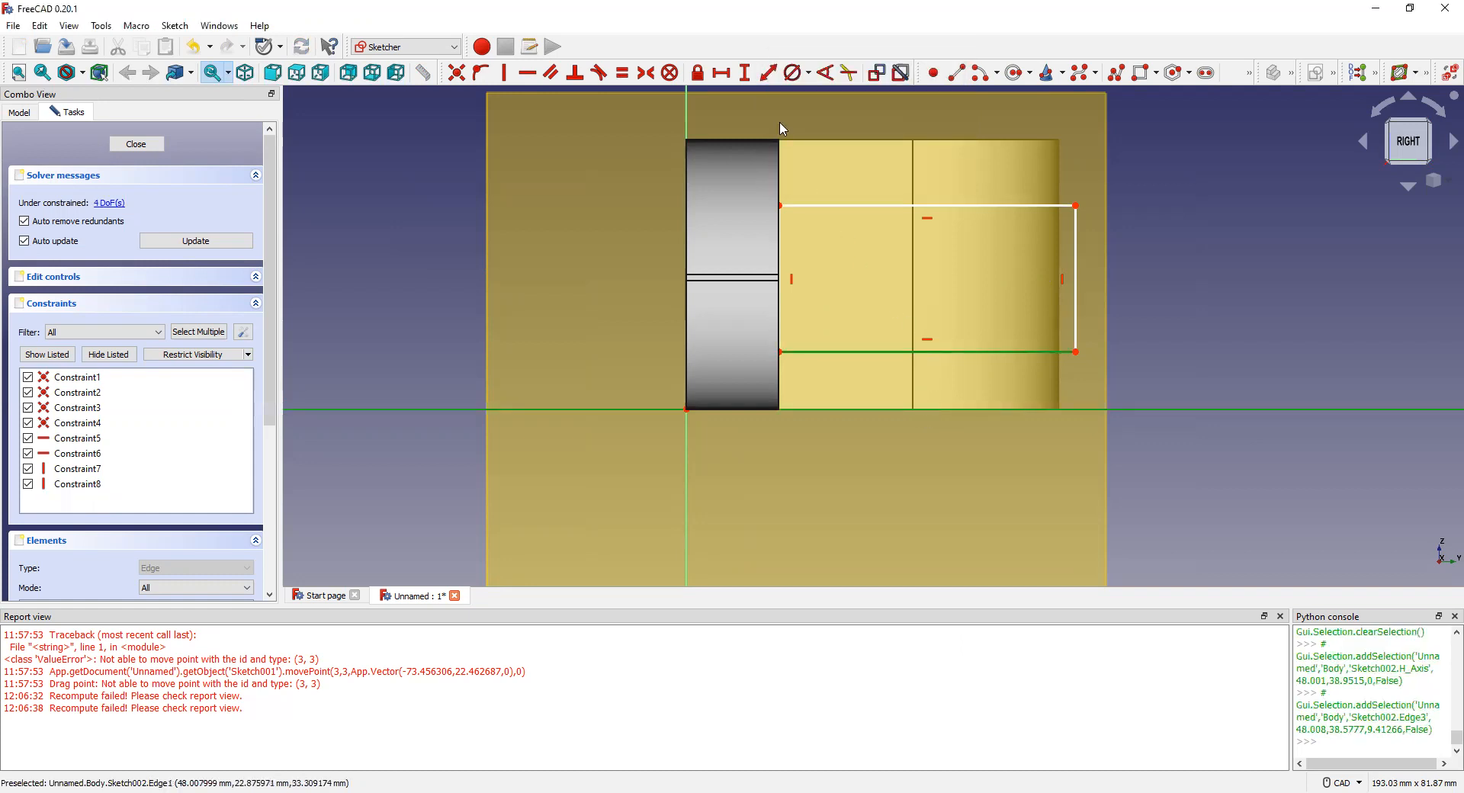
left_click(745, 74)
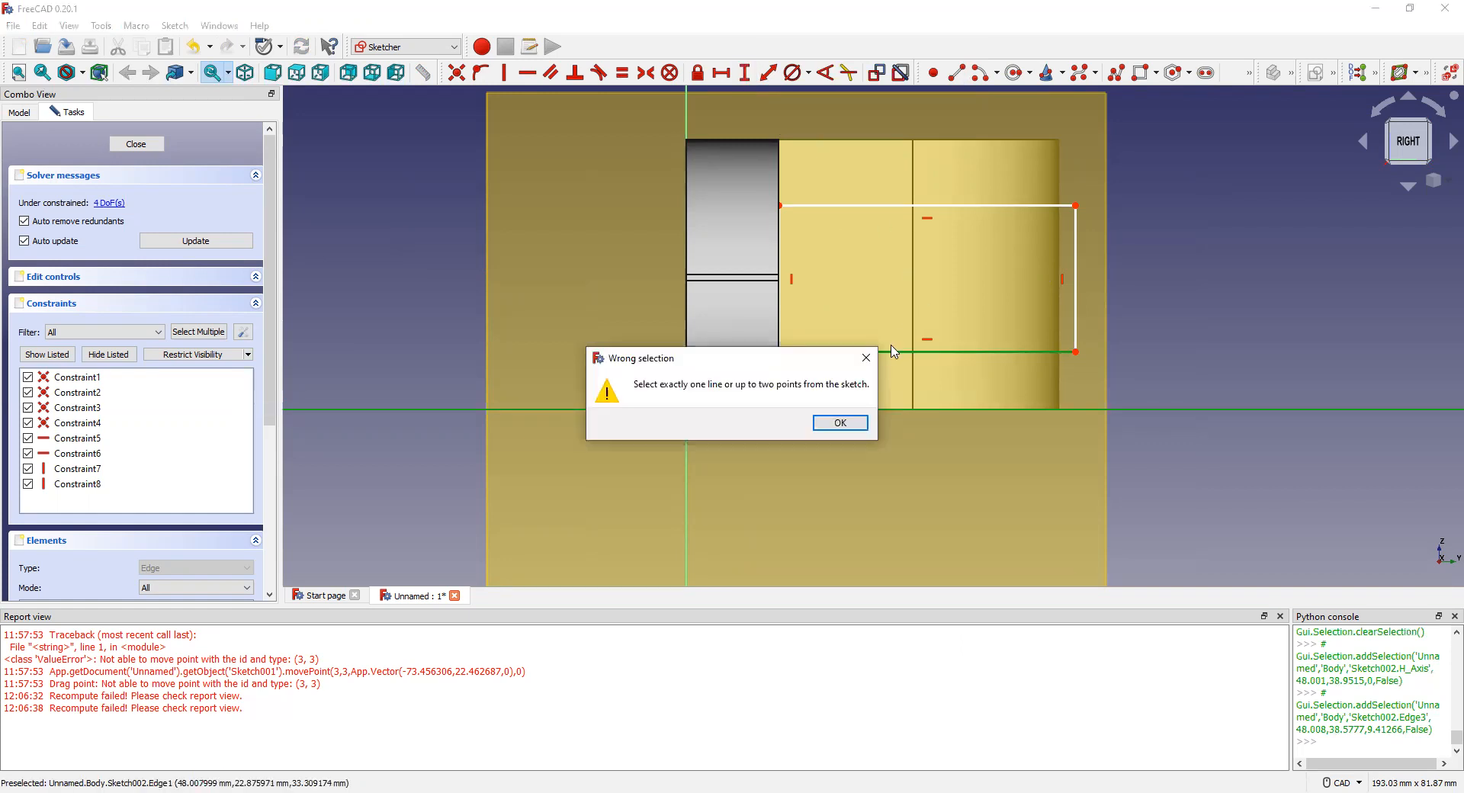
left_click(866, 357)
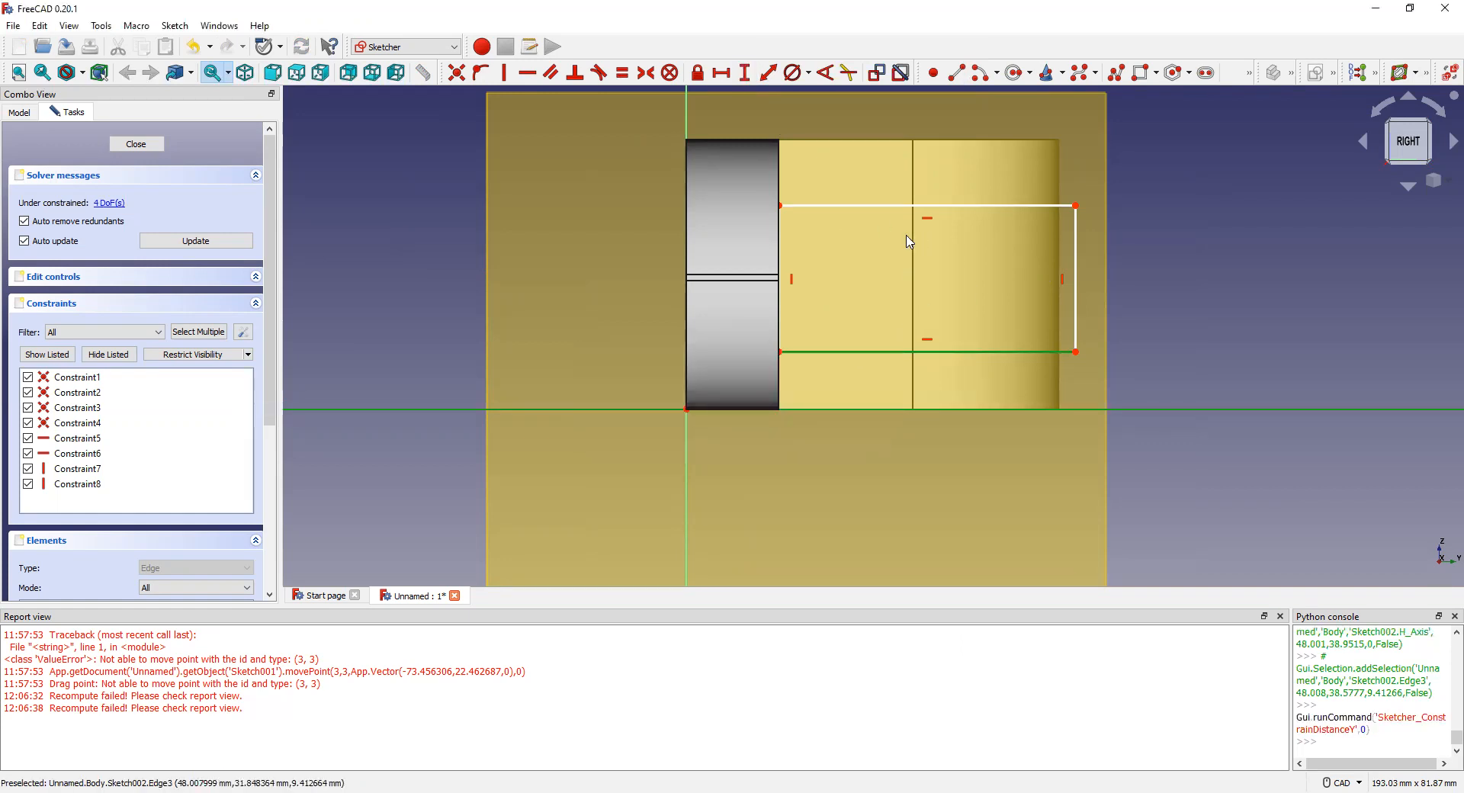
left_click(1375, 116)
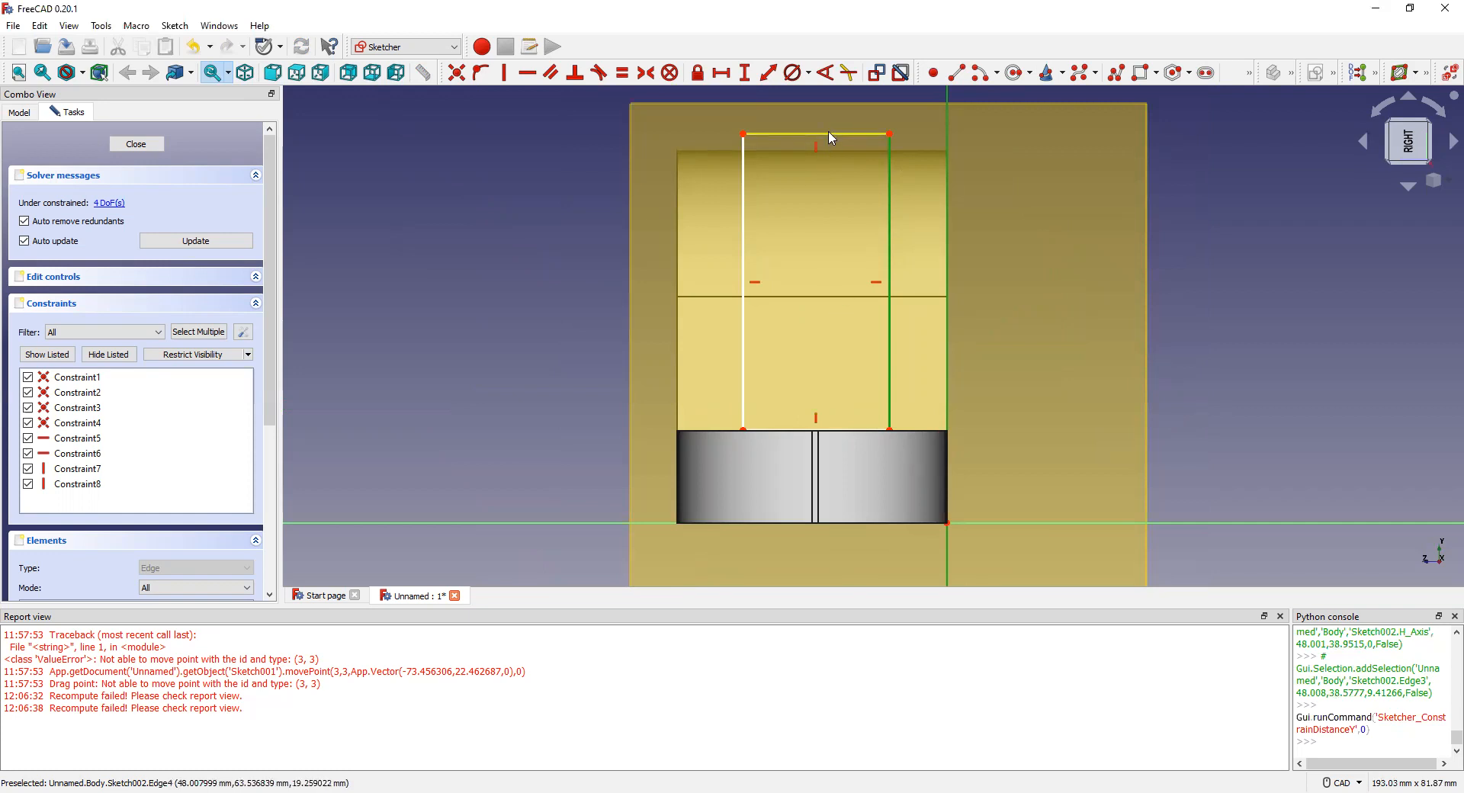
Step: Drag the rectangle's top line and right edge upward, then try constraining its bottom edge to the axis
left_click_drag(829, 142, 830, 129)
left_click_drag(891, 319, 887, 302)
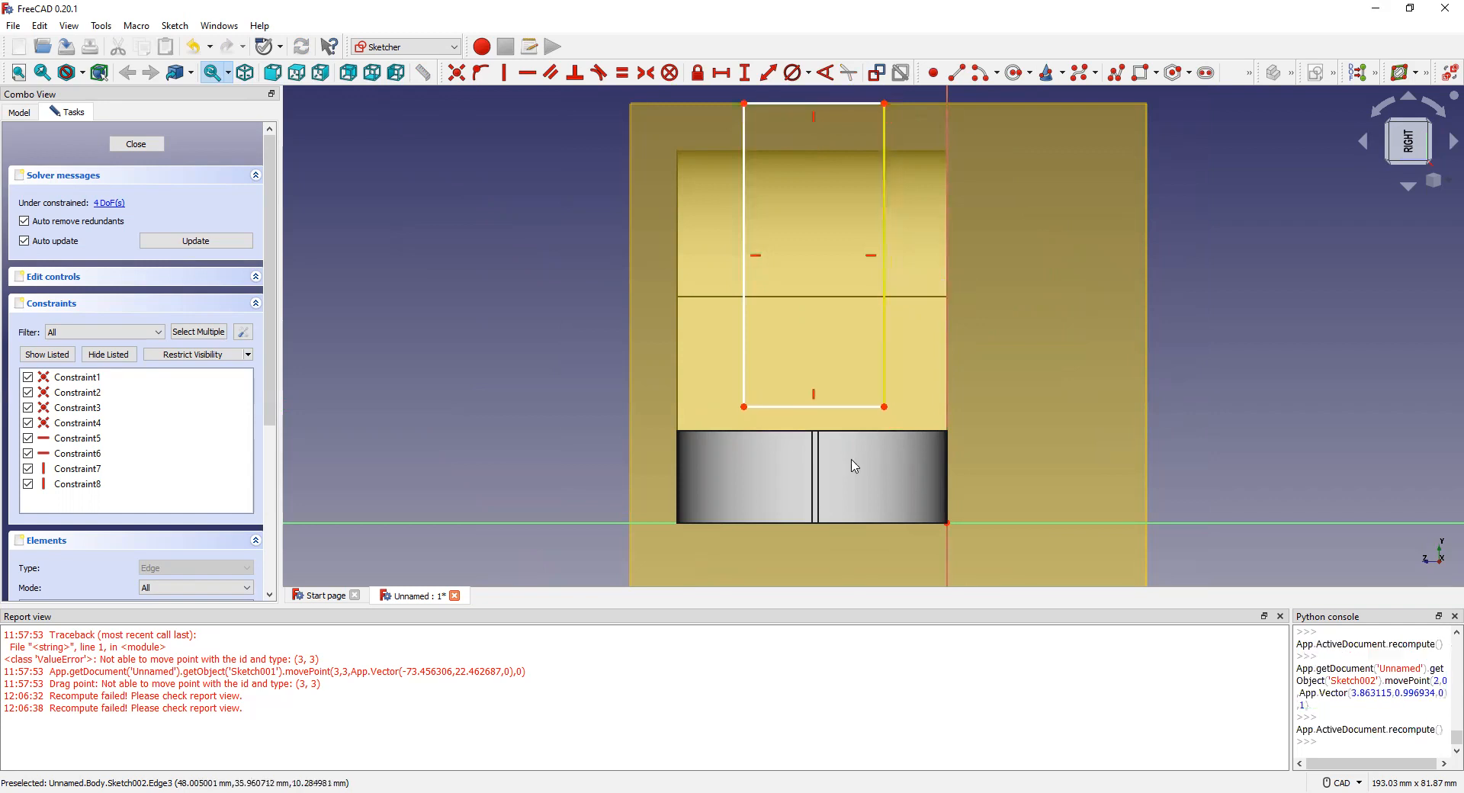
left_click(814, 526)
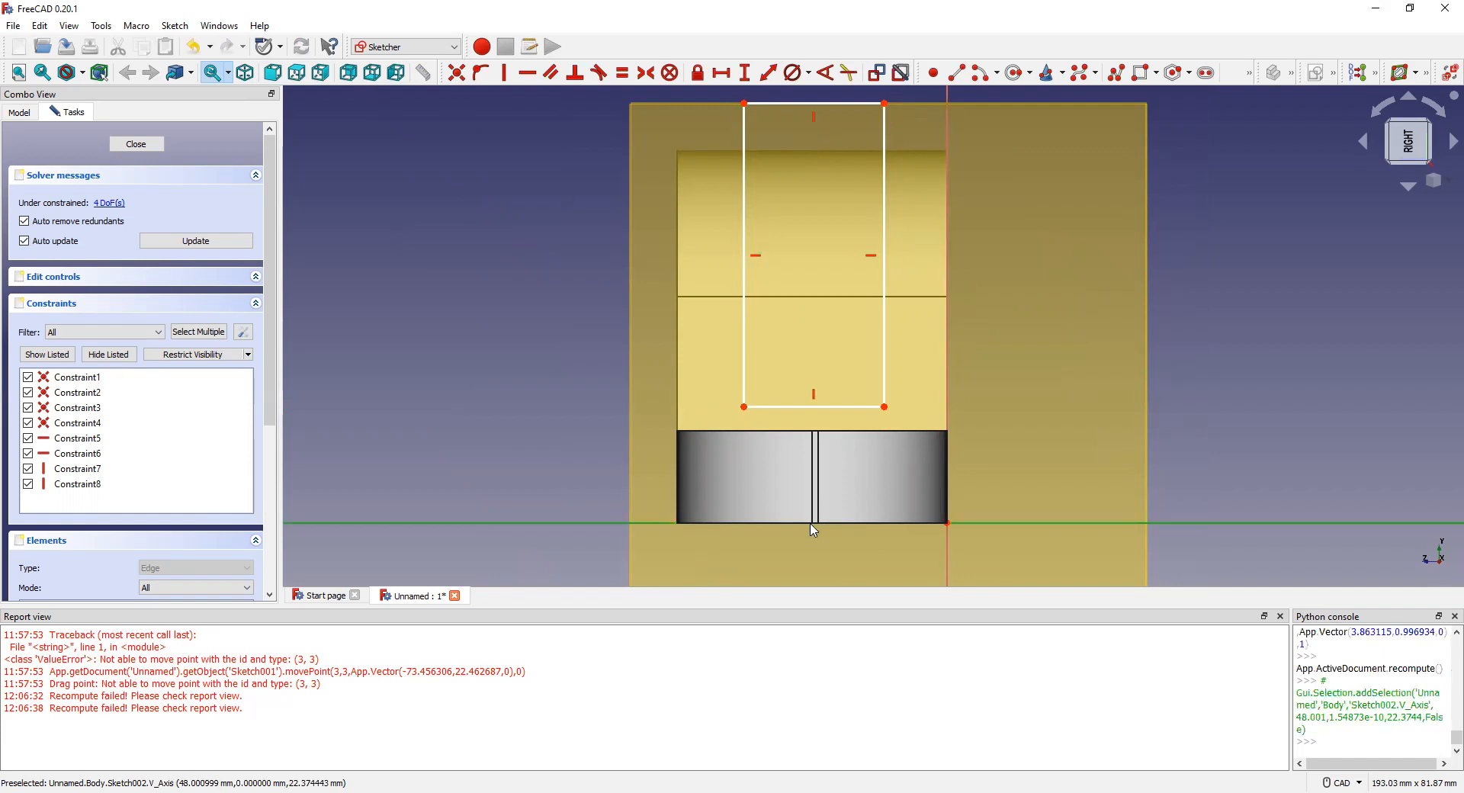
left_click(814, 411)
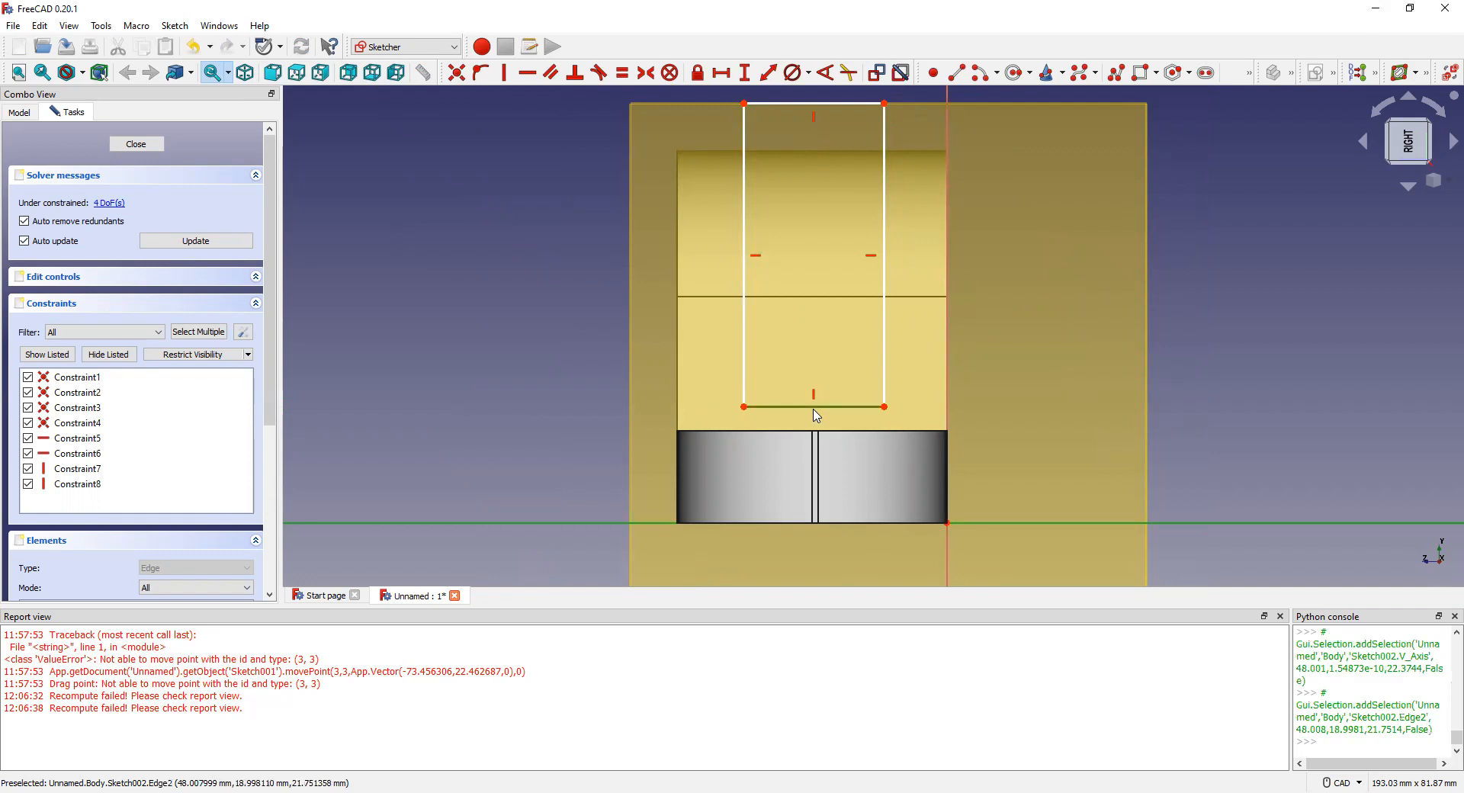
left_click(770, 74)
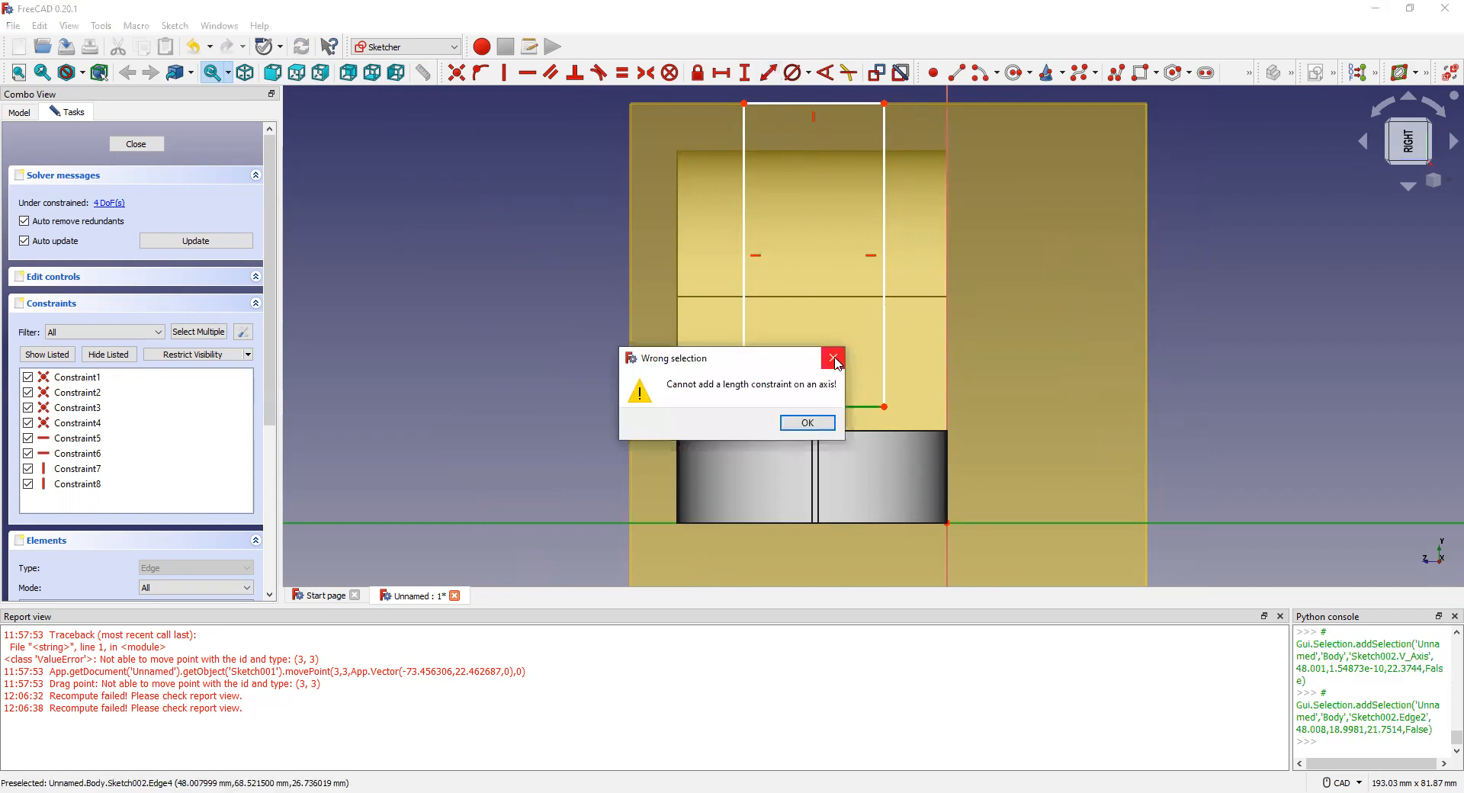
left_click(834, 364)
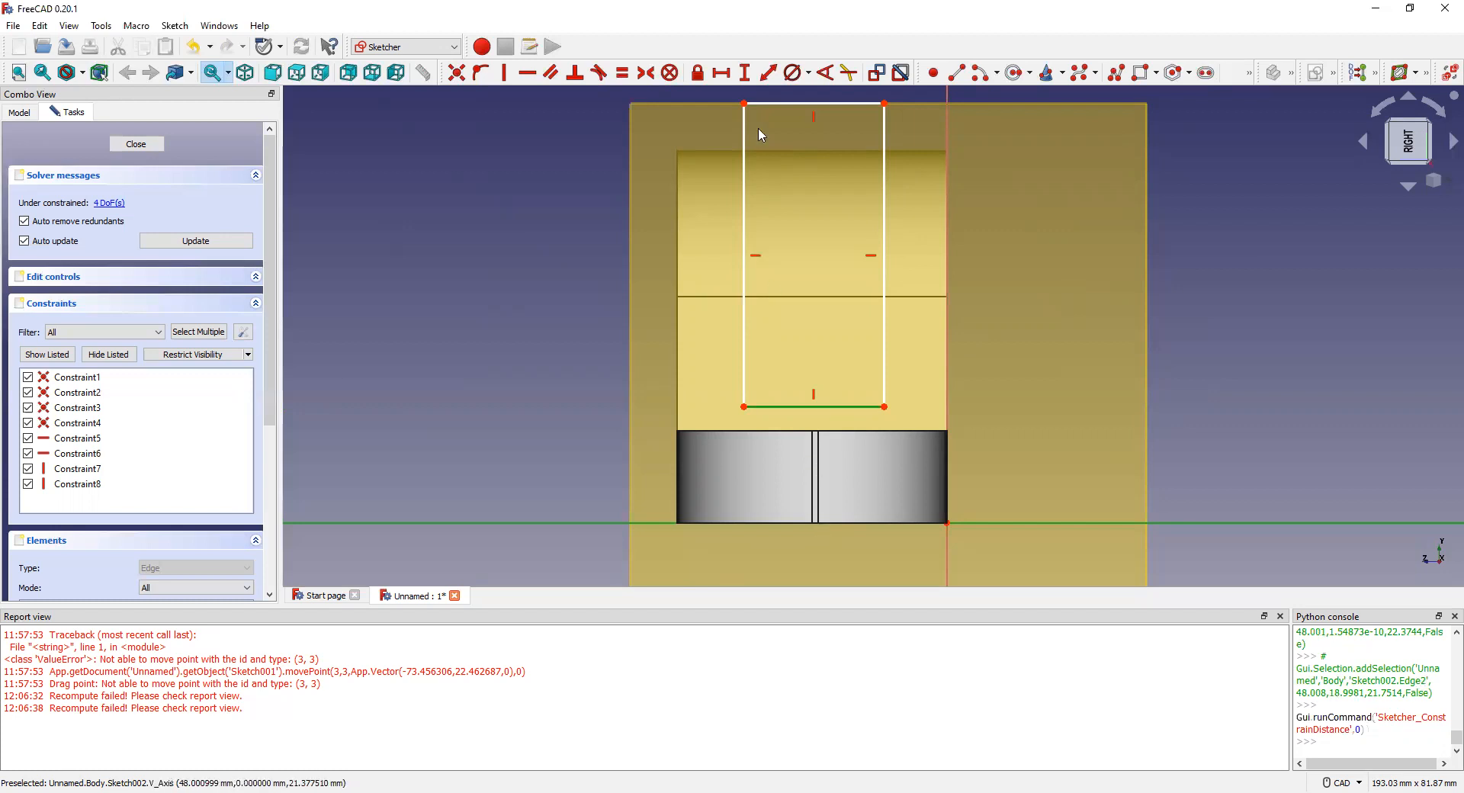
Step: Retry the axis-to-bottom-edge distance constraint, dismissing each Wrong selection refusal
left_click(745, 74)
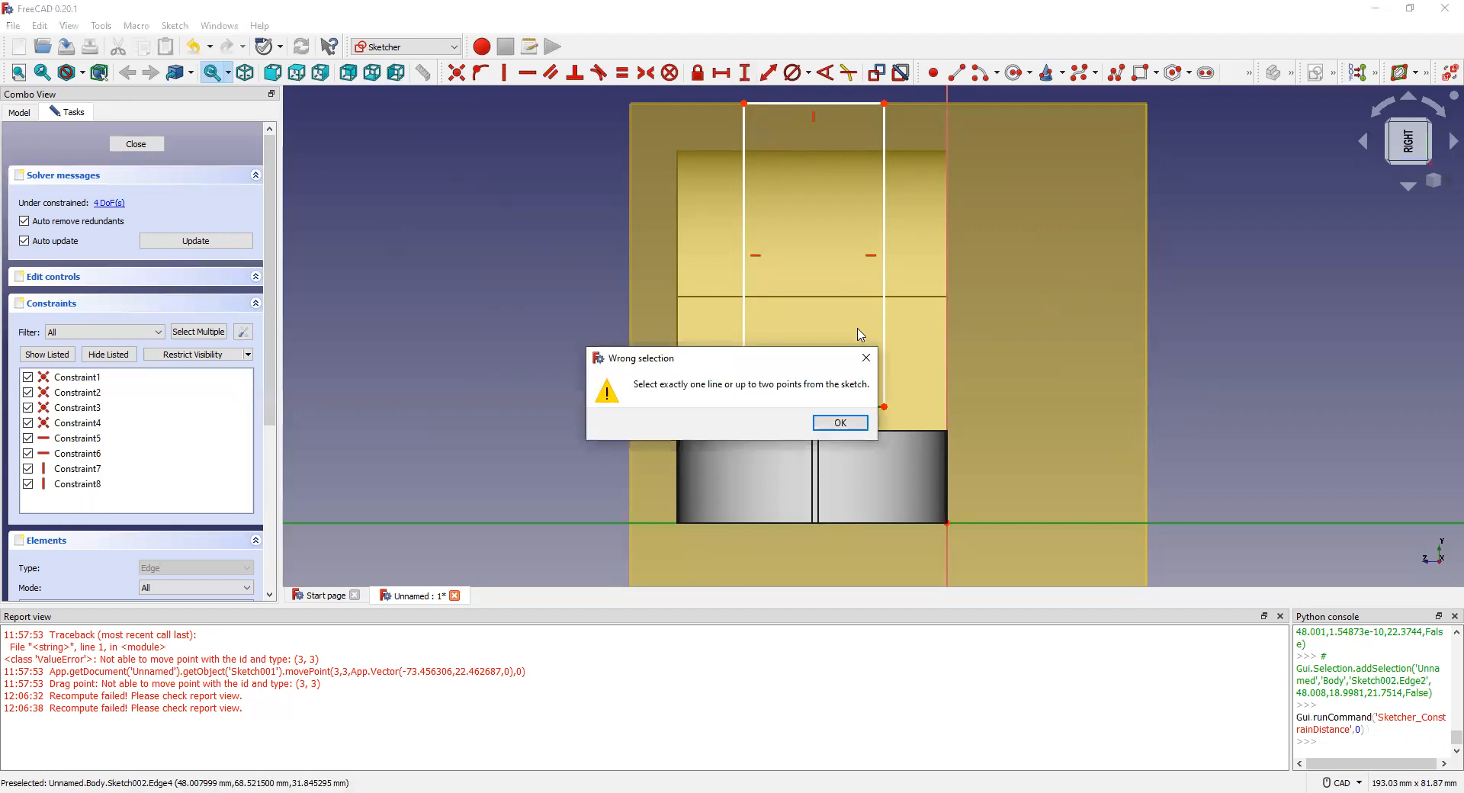
left_click(866, 357)
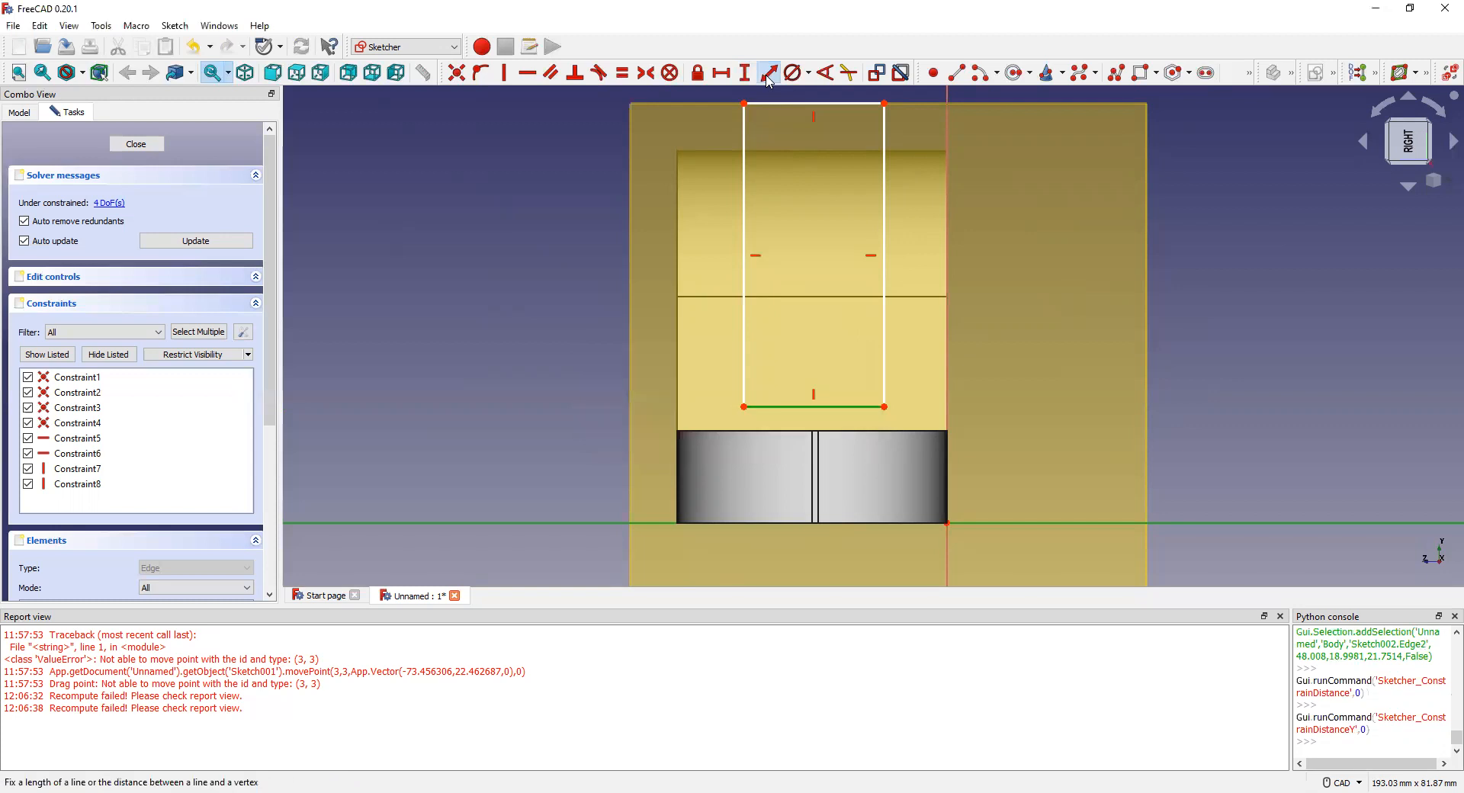
key("i")
left_click(835, 360)
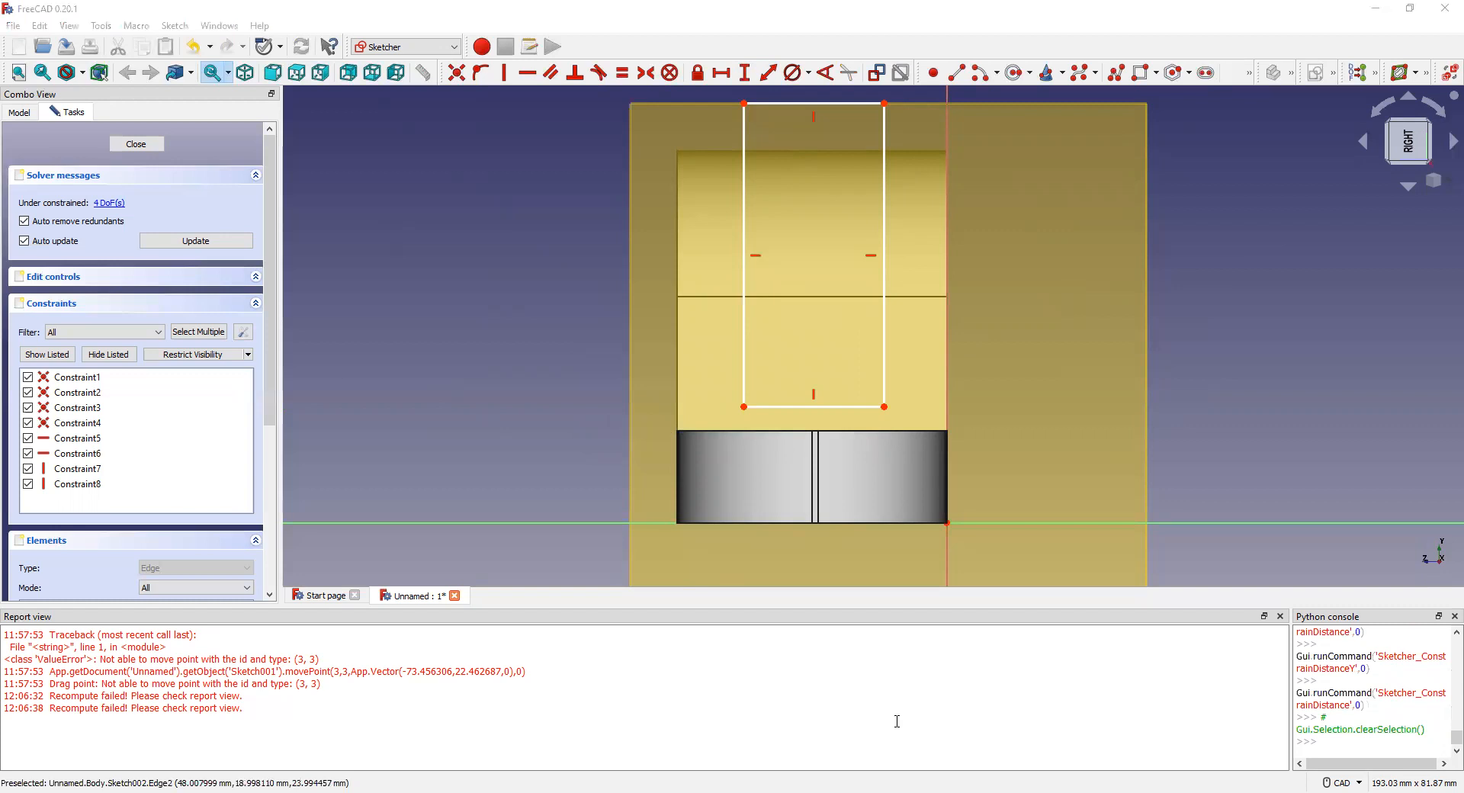
left_click(809, 524)
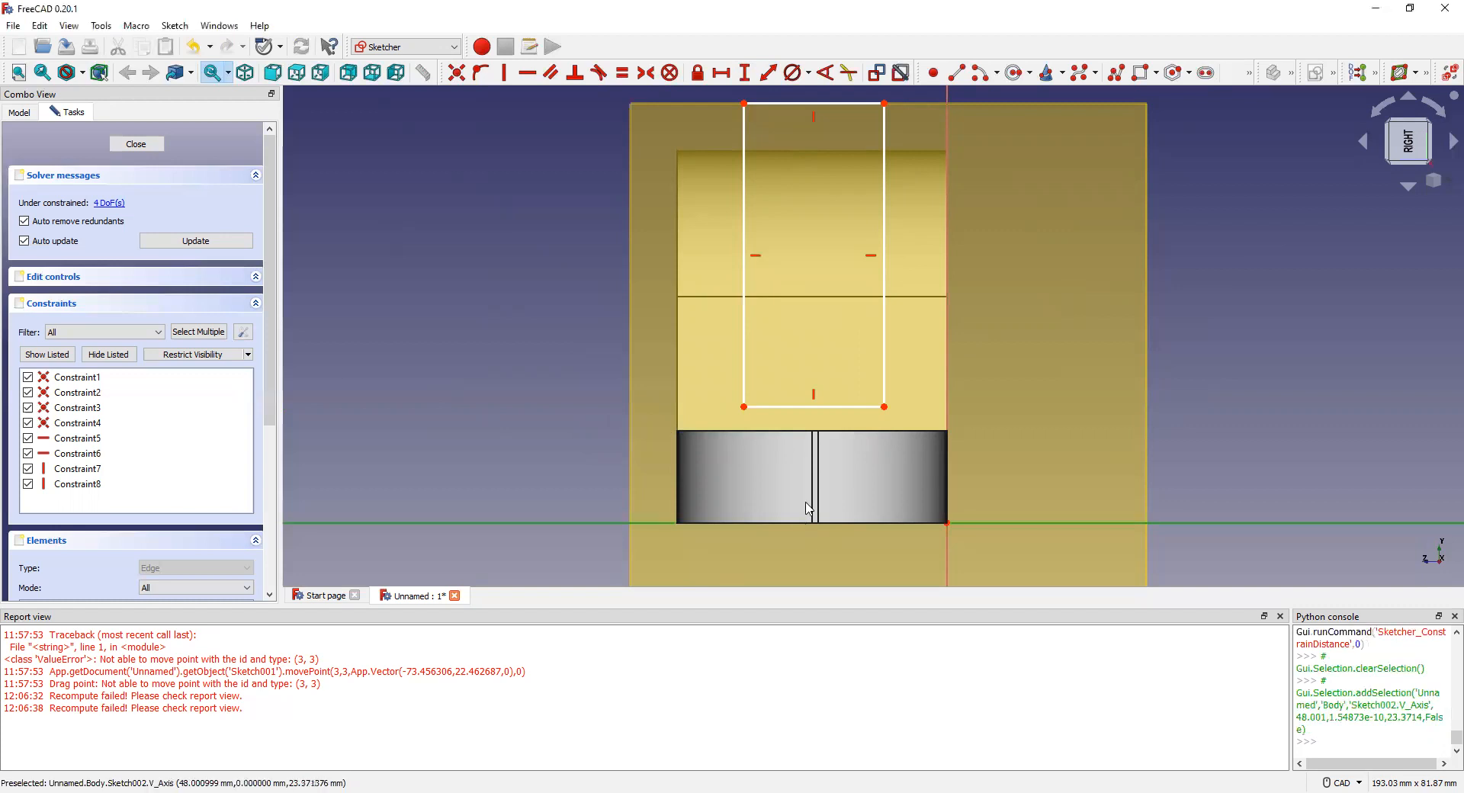
left_click(817, 408)
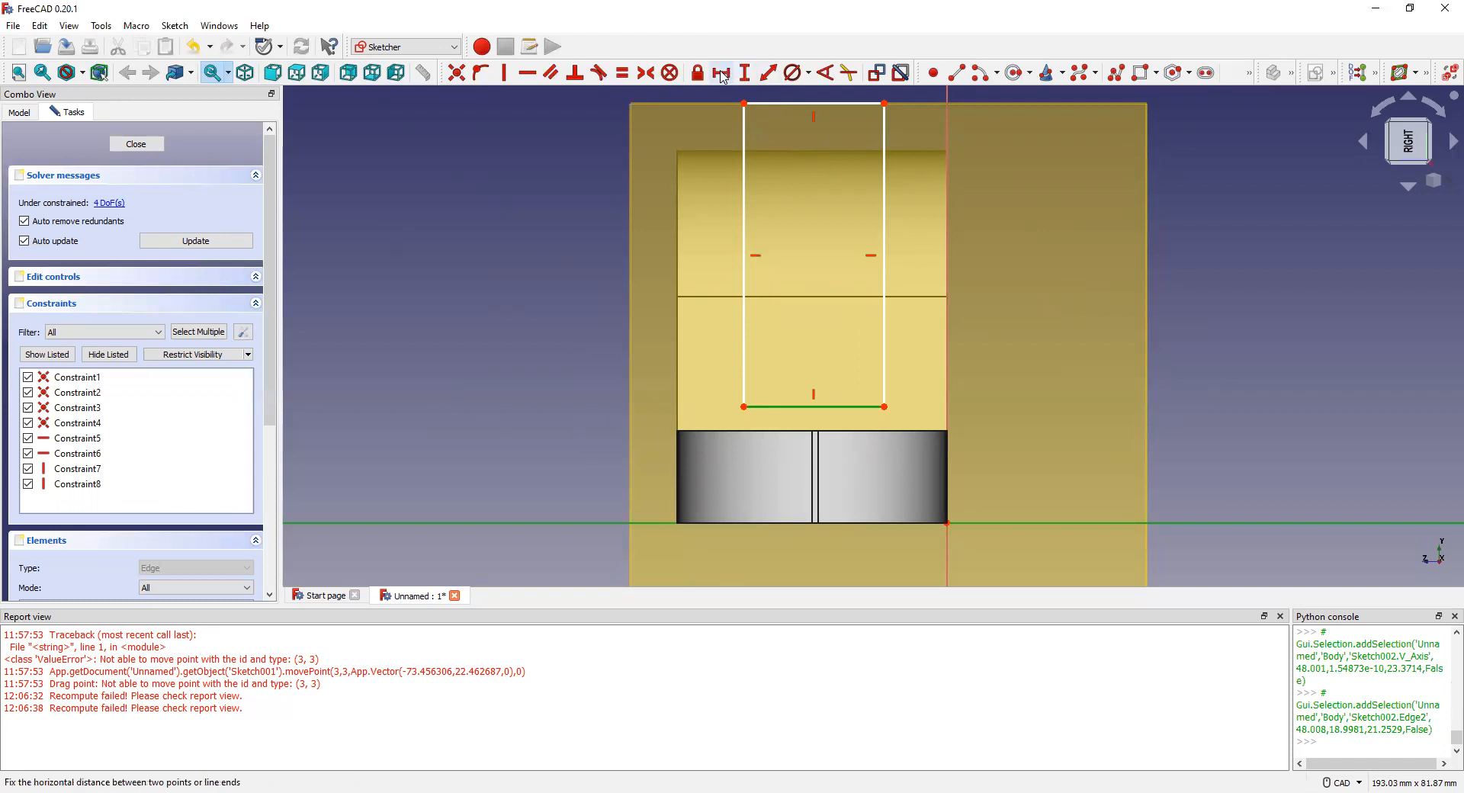
left_click(769, 75)
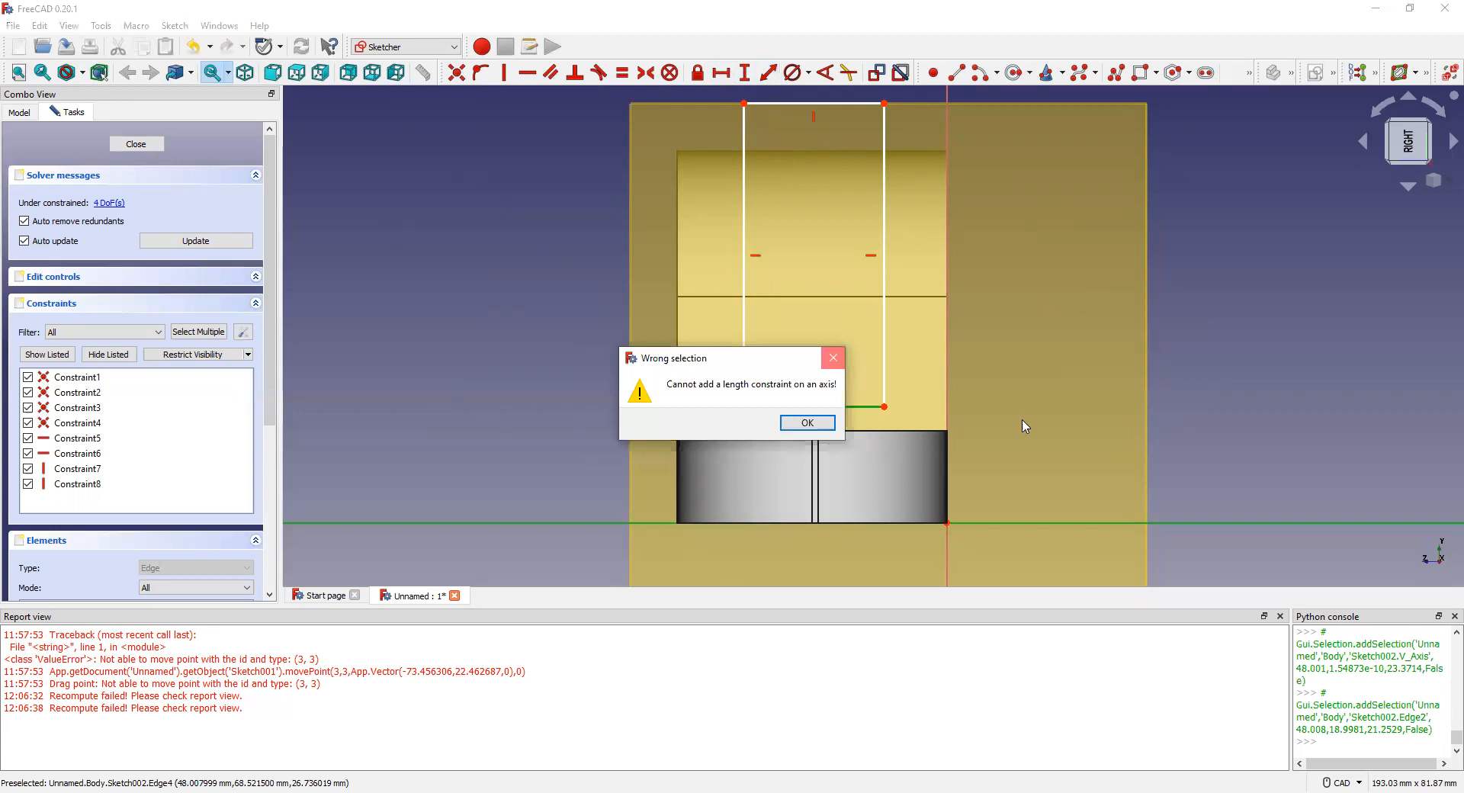
key("Return")
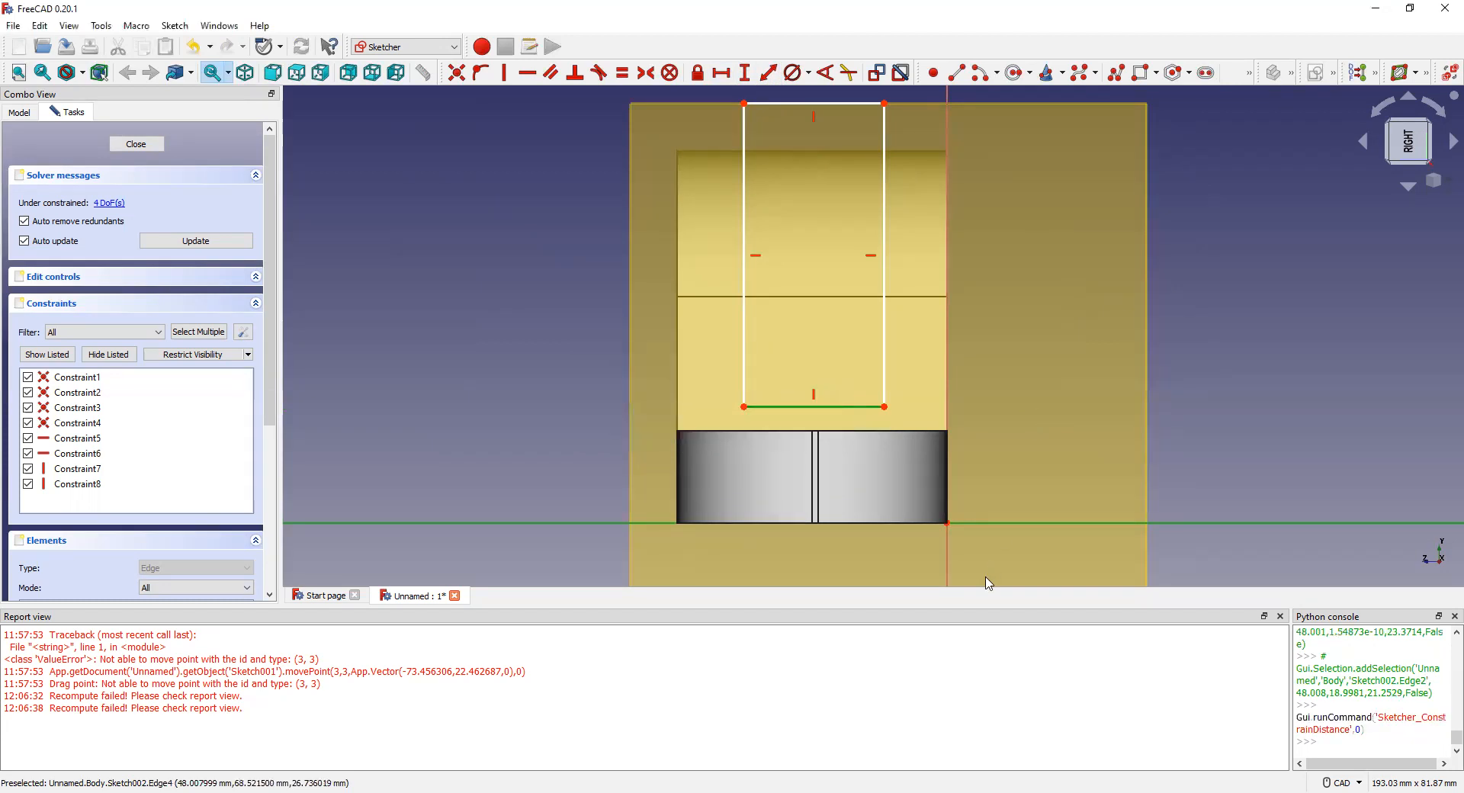
Step: Drag the rectangle's bottom-right corner, right edge and left side to fit the slot between the lugs
mouse_move(885, 408)
left_mouse_down()
mouse_move(892, 385)
mouse_move(889, 403)
left_mouse_up()
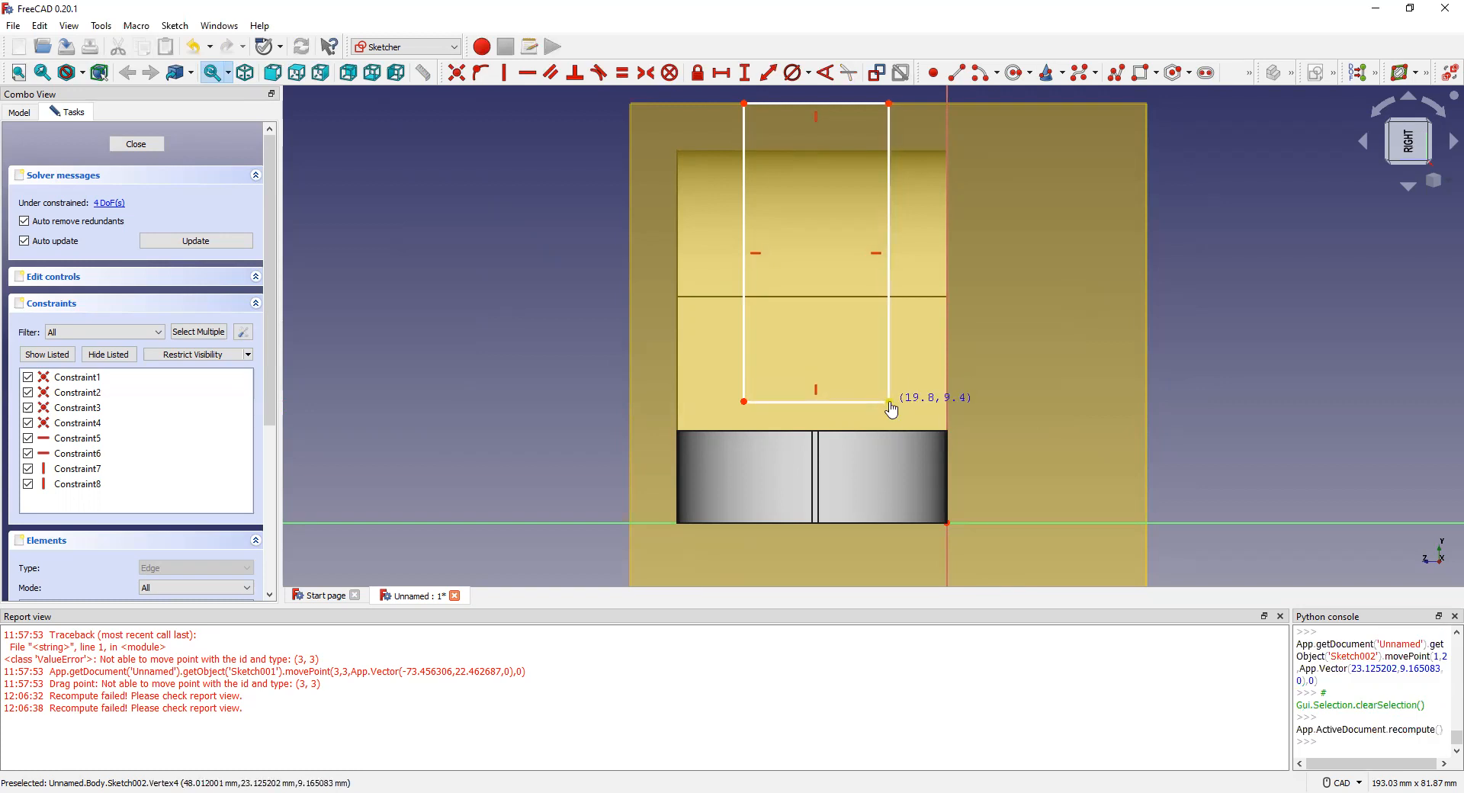
left_click_drag(889, 402, 888, 437)
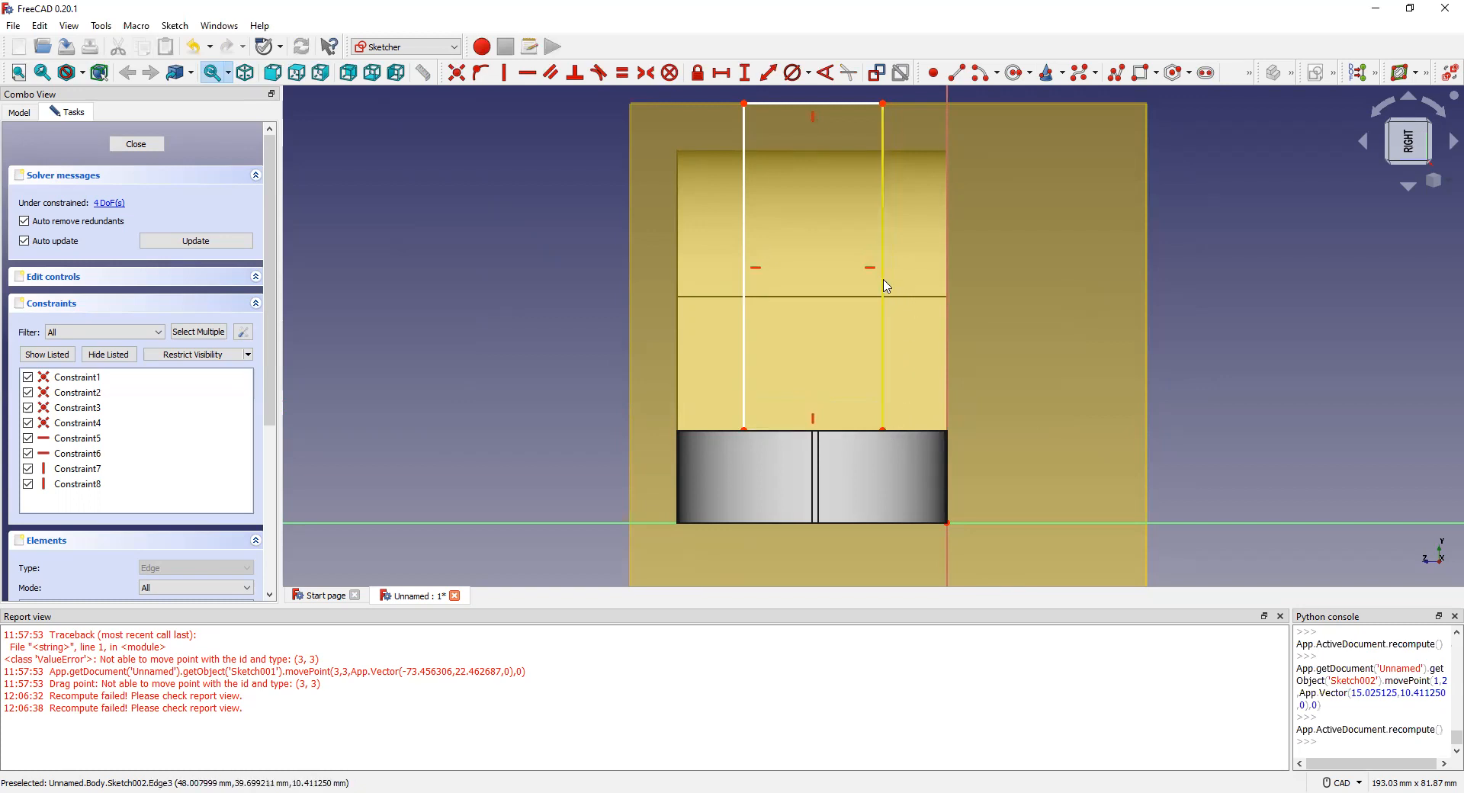
mouse_move(886, 288)
left_mouse_down()
mouse_move(906, 286)
mouse_move(883, 287)
left_mouse_up()
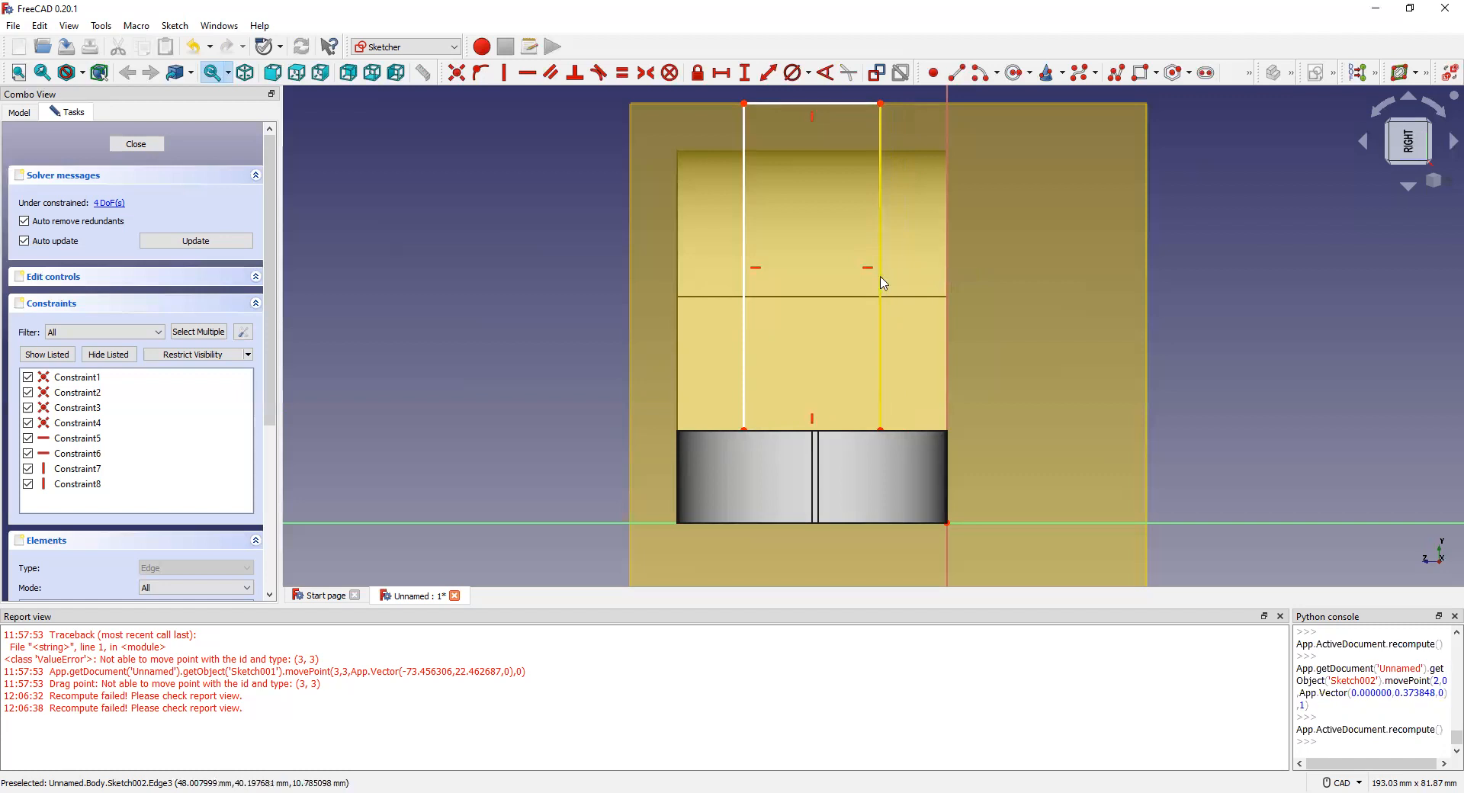
left_click(882, 284)
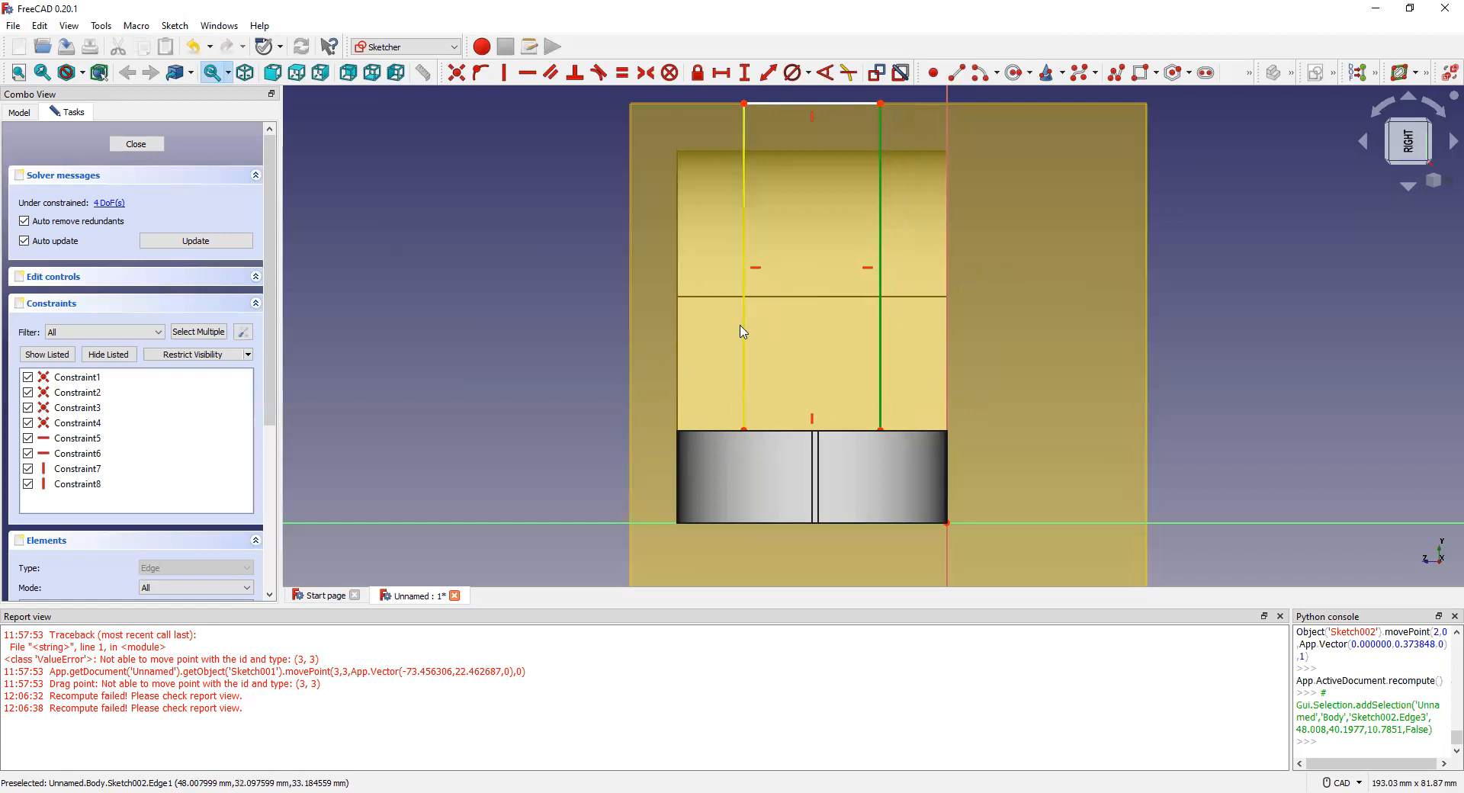
mouse_move(747, 336)
left_mouse_down()
mouse_move(722, 339)
mouse_move(740, 338)
left_mouse_up()
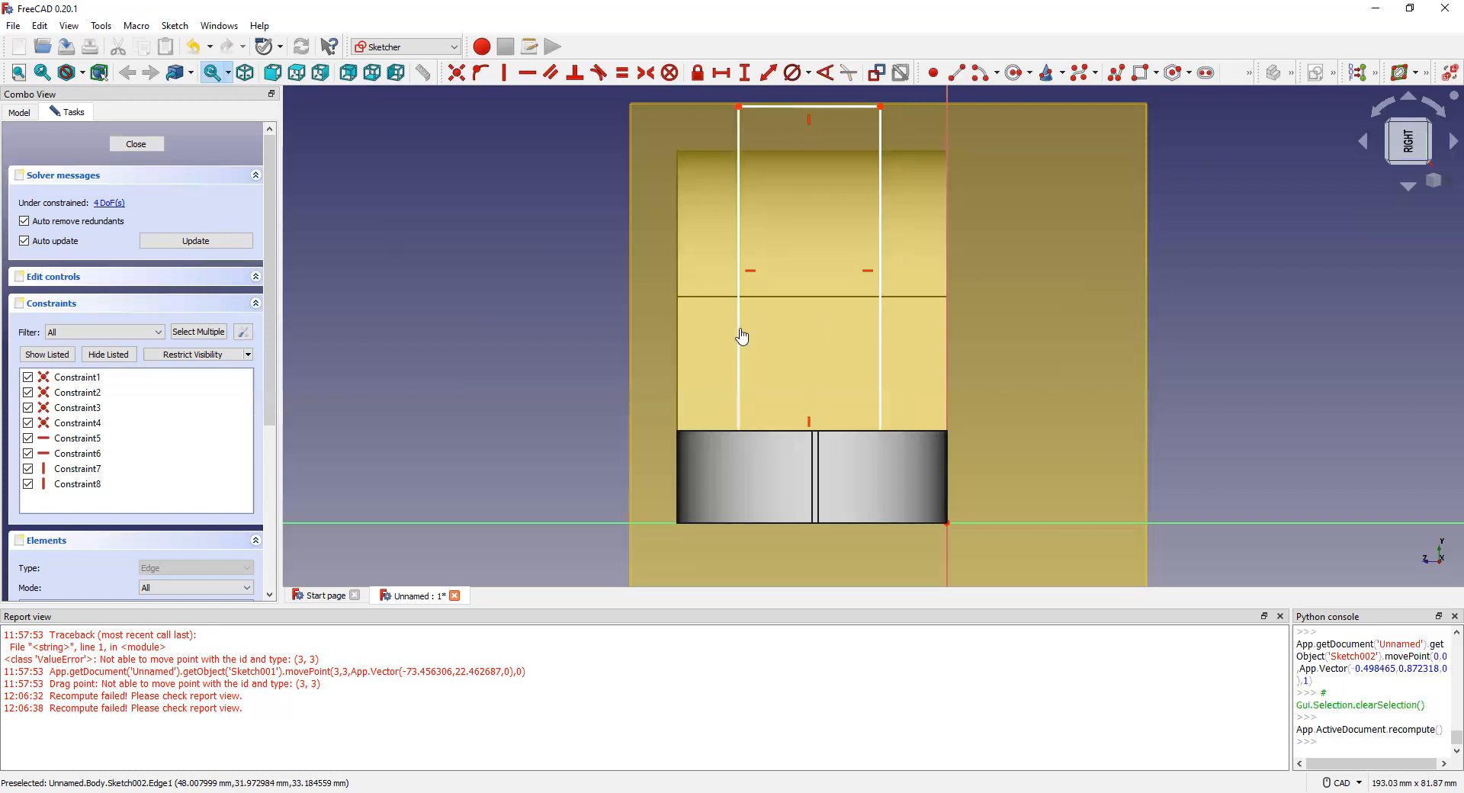
left_click_drag(744, 330, 746, 333)
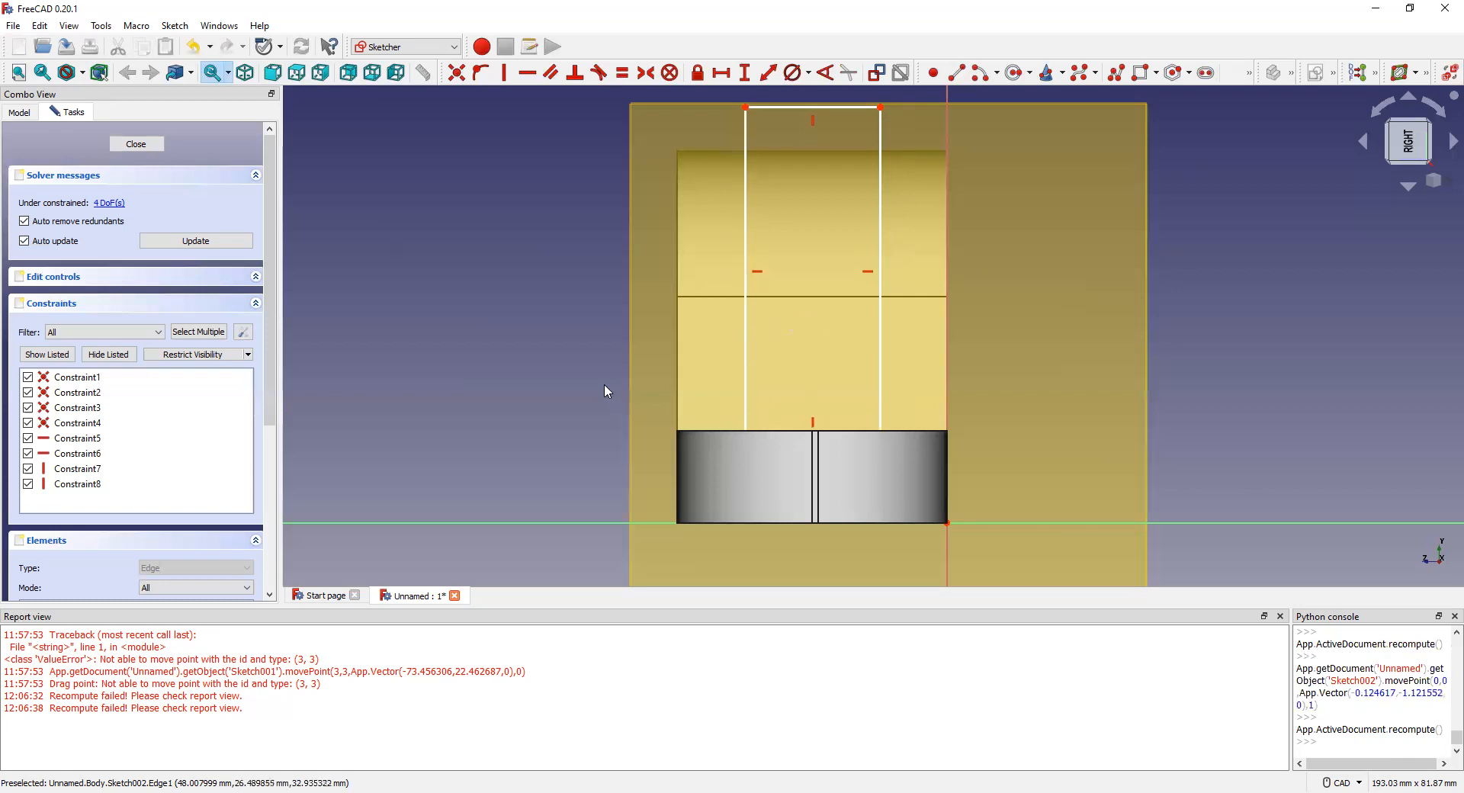
scroll(609, 386, "down", 2)
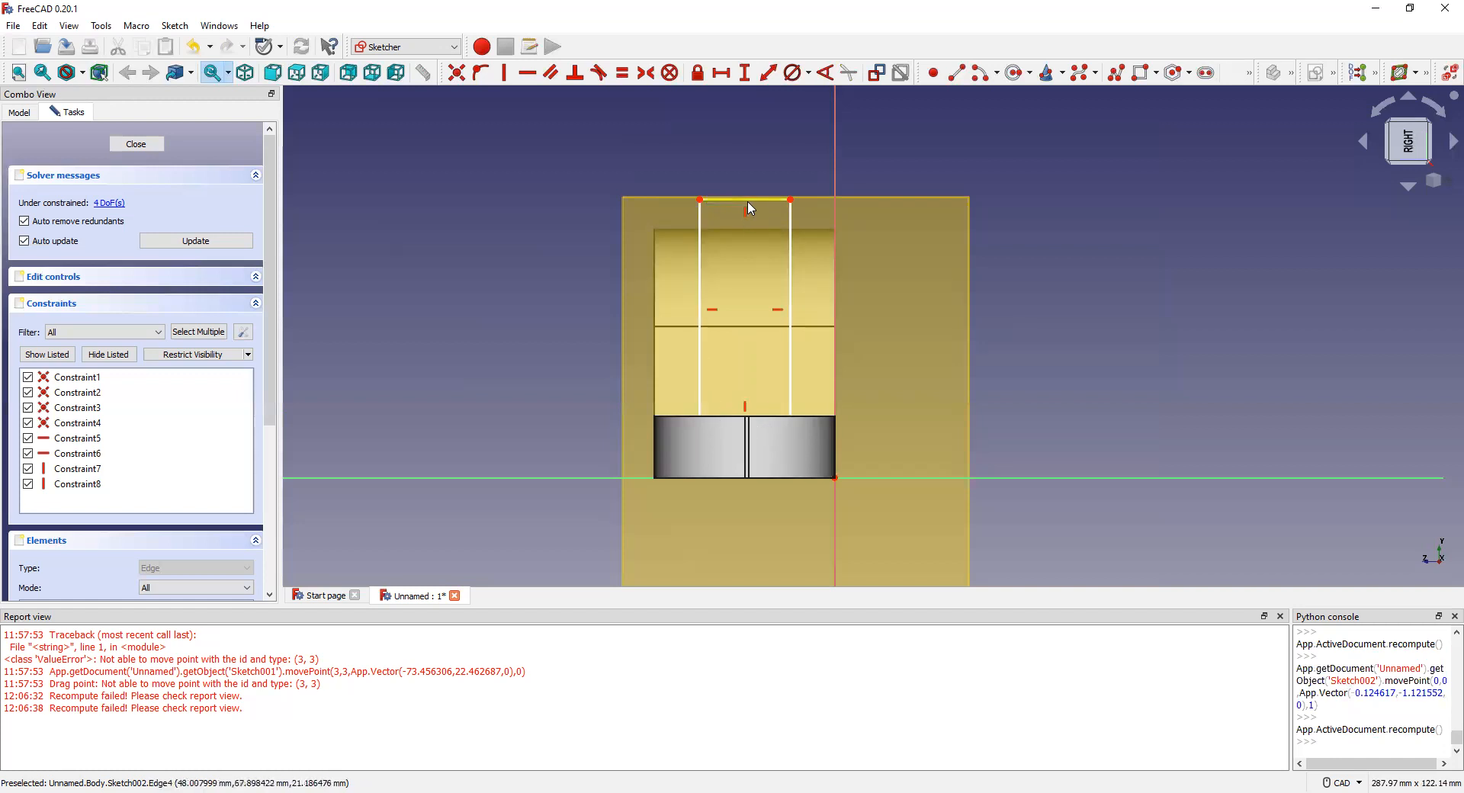
Step: Raise the rectangle's top above the body, align its sides, recompute and close the sketch
left_click_drag(747, 201, 752, 283)
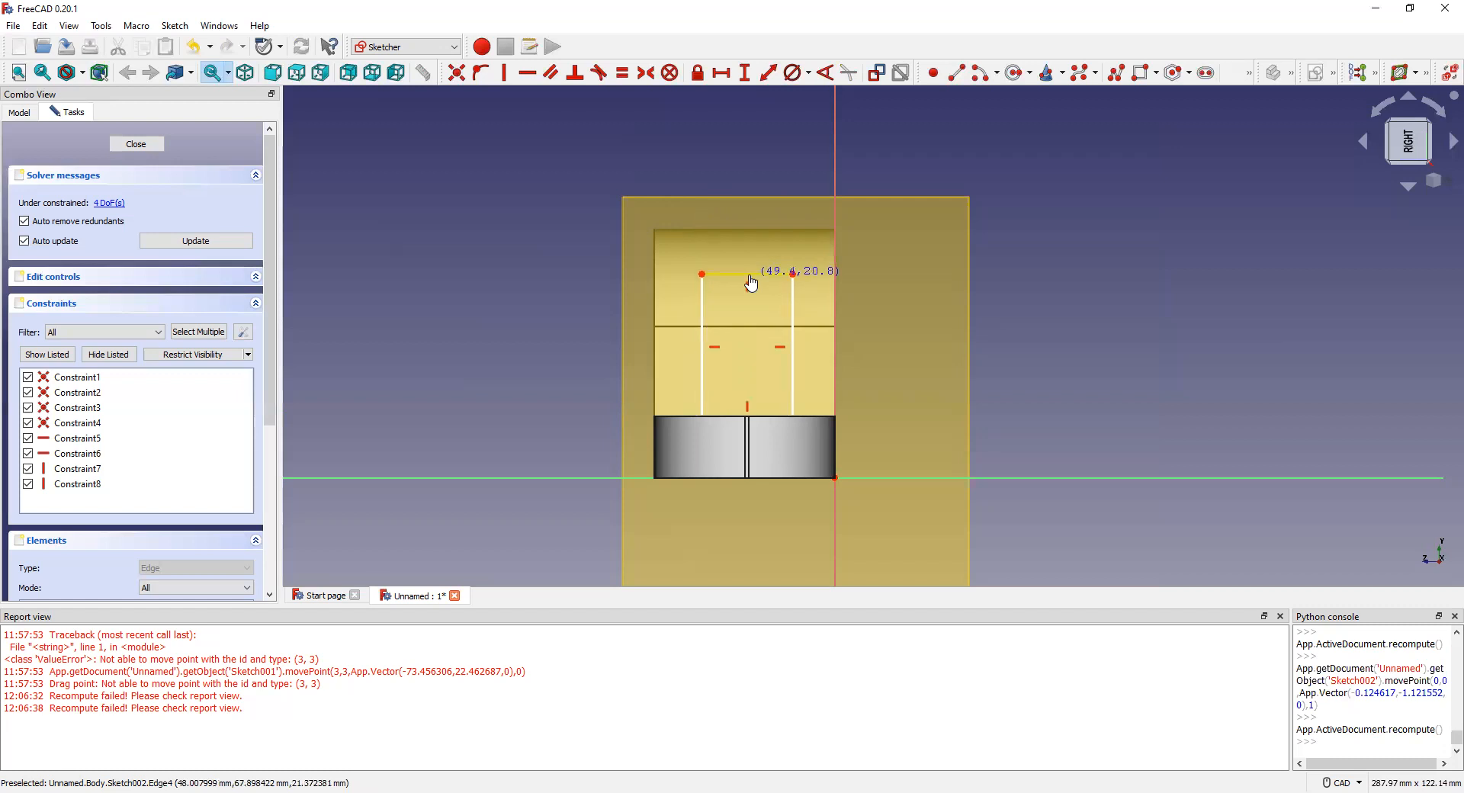
left_click_drag(752, 283, 748, 188)
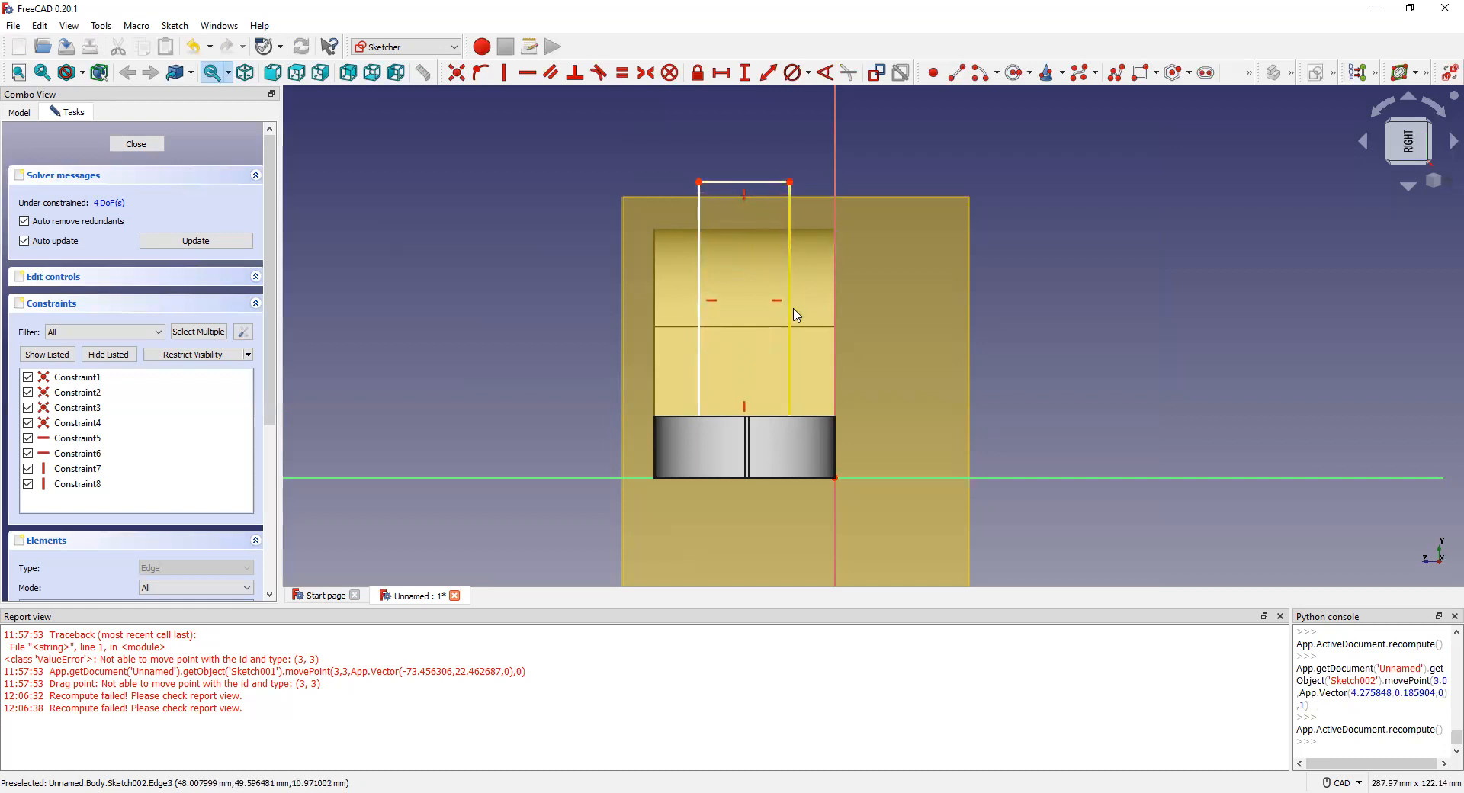
scroll(793, 314, "up", 1)
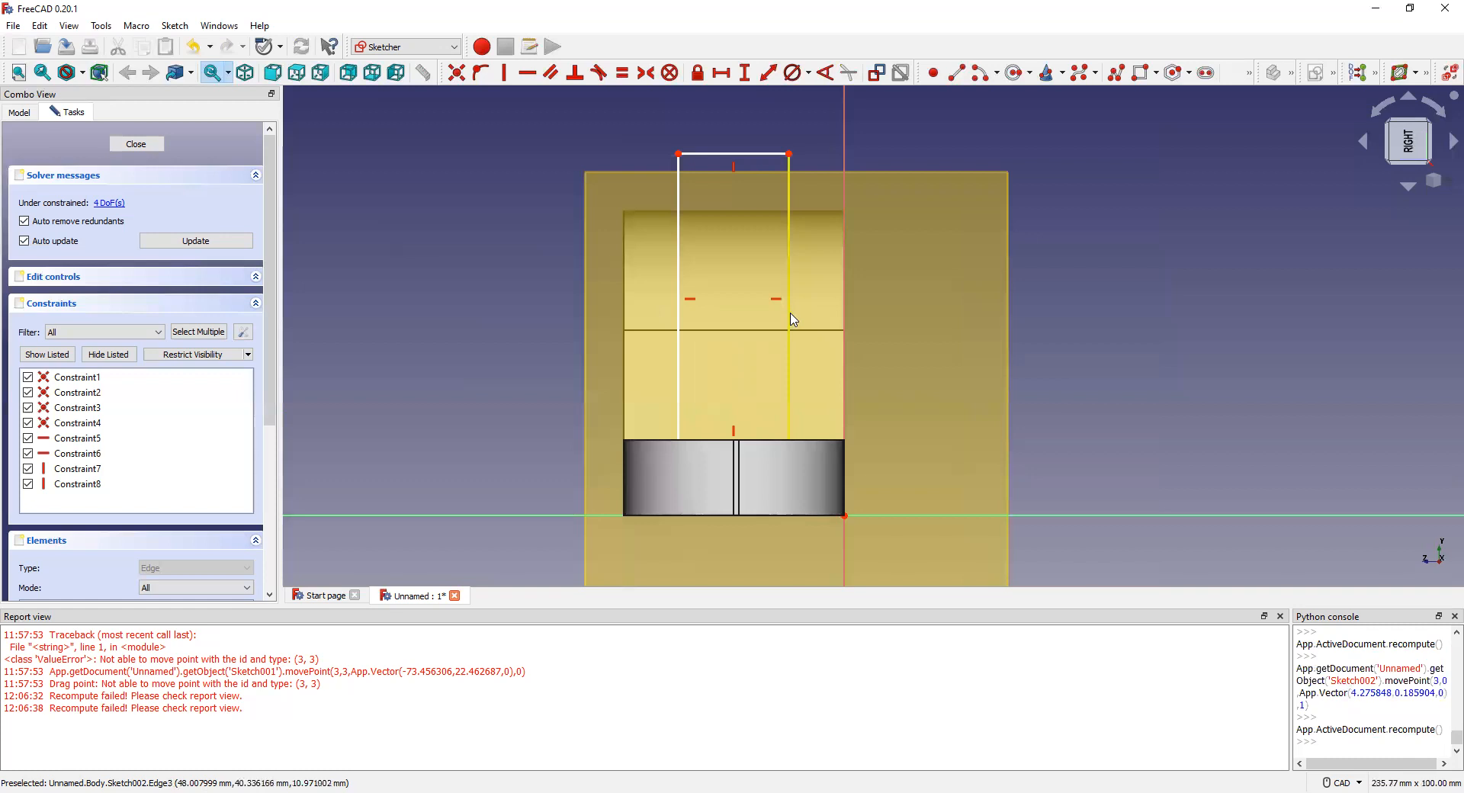
left_click_drag(791, 317, 792, 318)
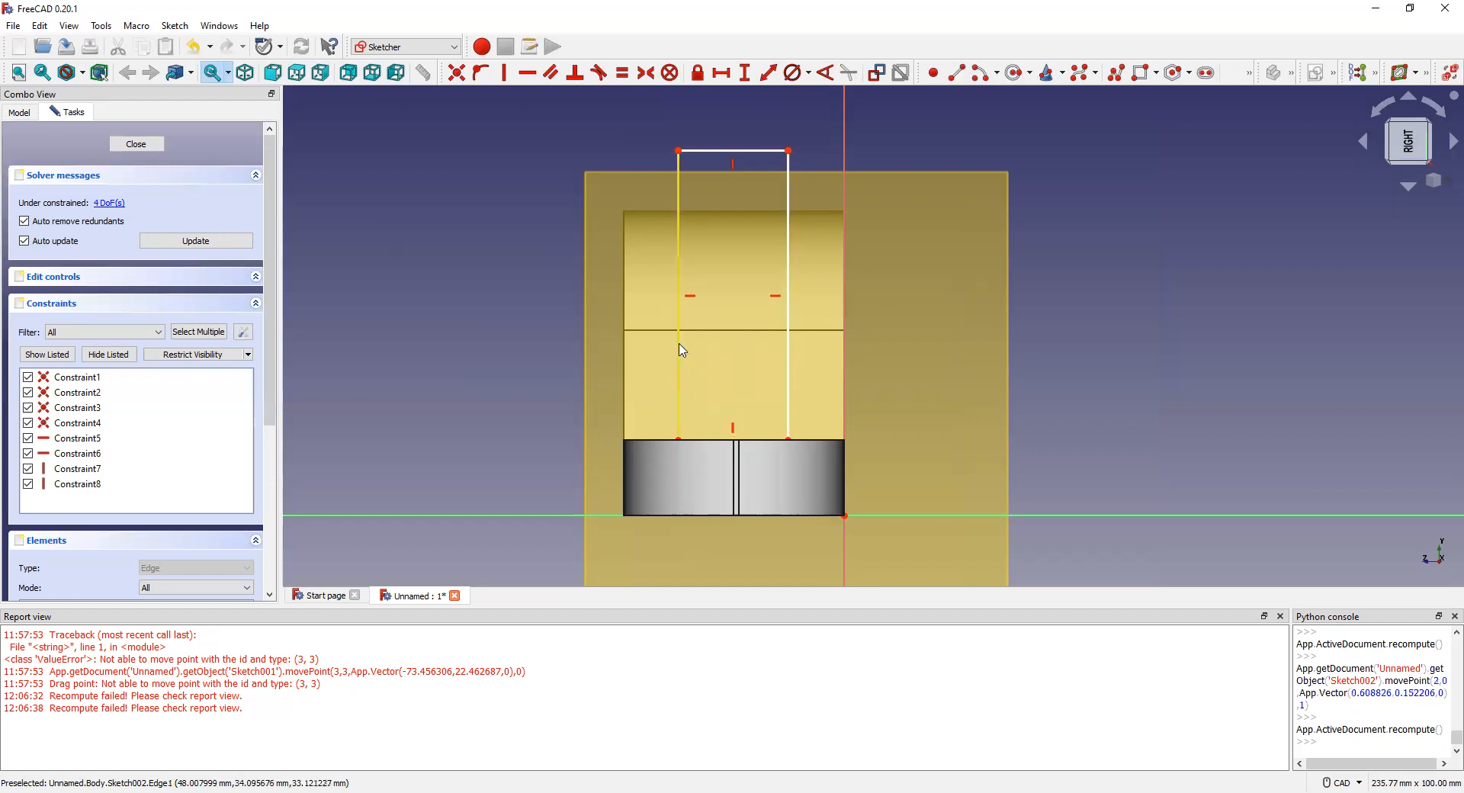
left_click_drag(678, 352, 682, 352)
left_click(200, 243)
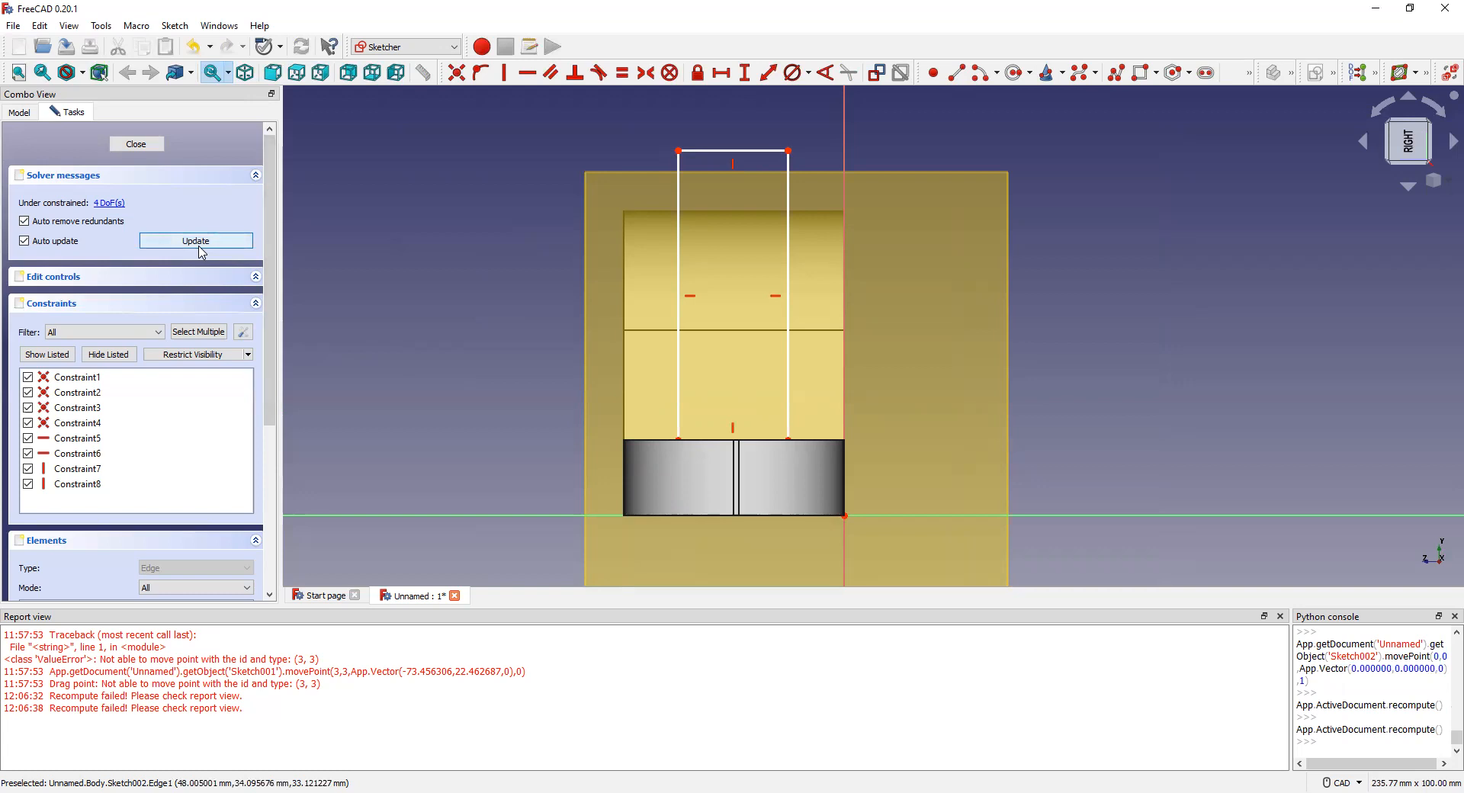
left_click(137, 146)
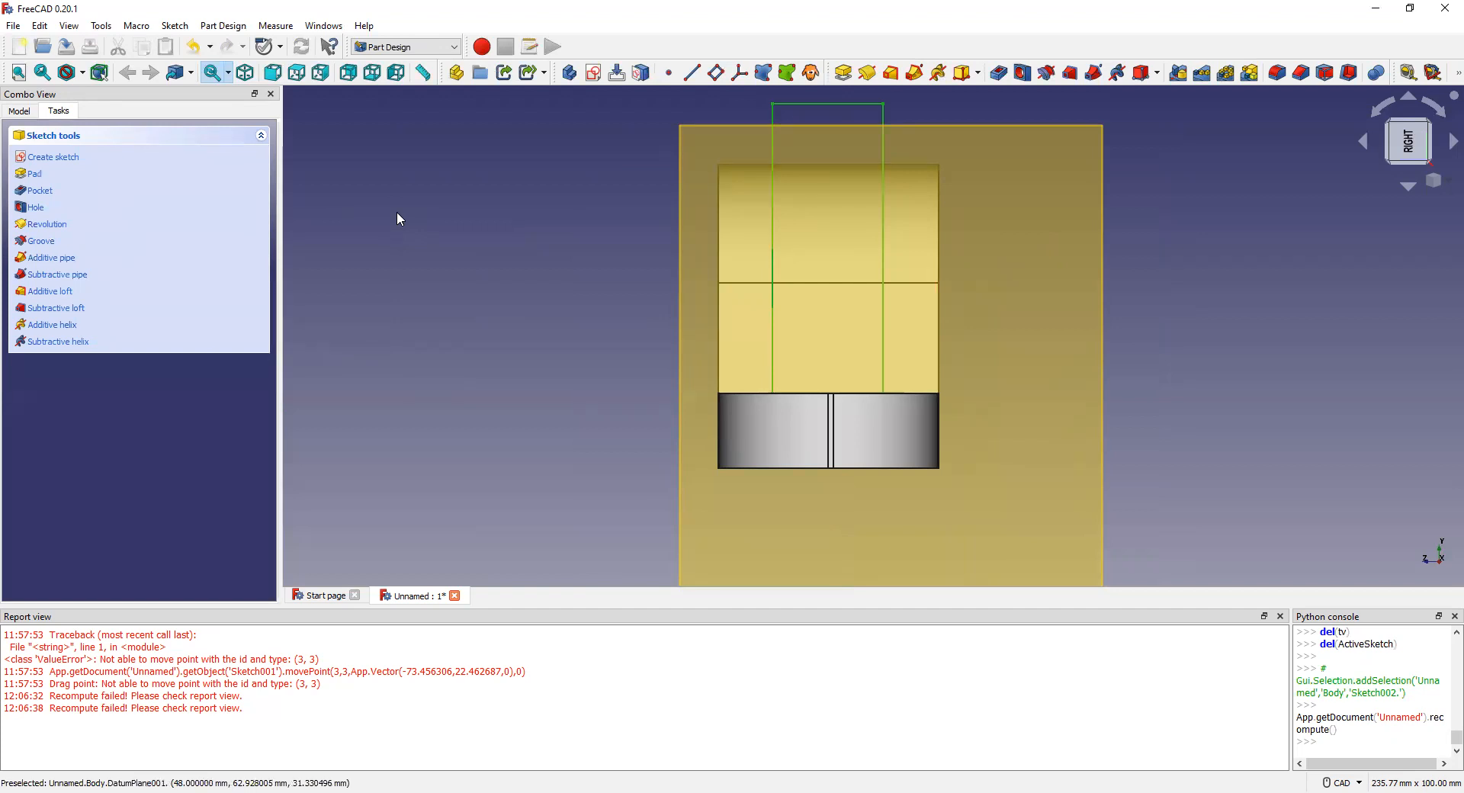
Step: Undo two changes, then switch to the Model tree and select Sketch002
key("ctrl+z")
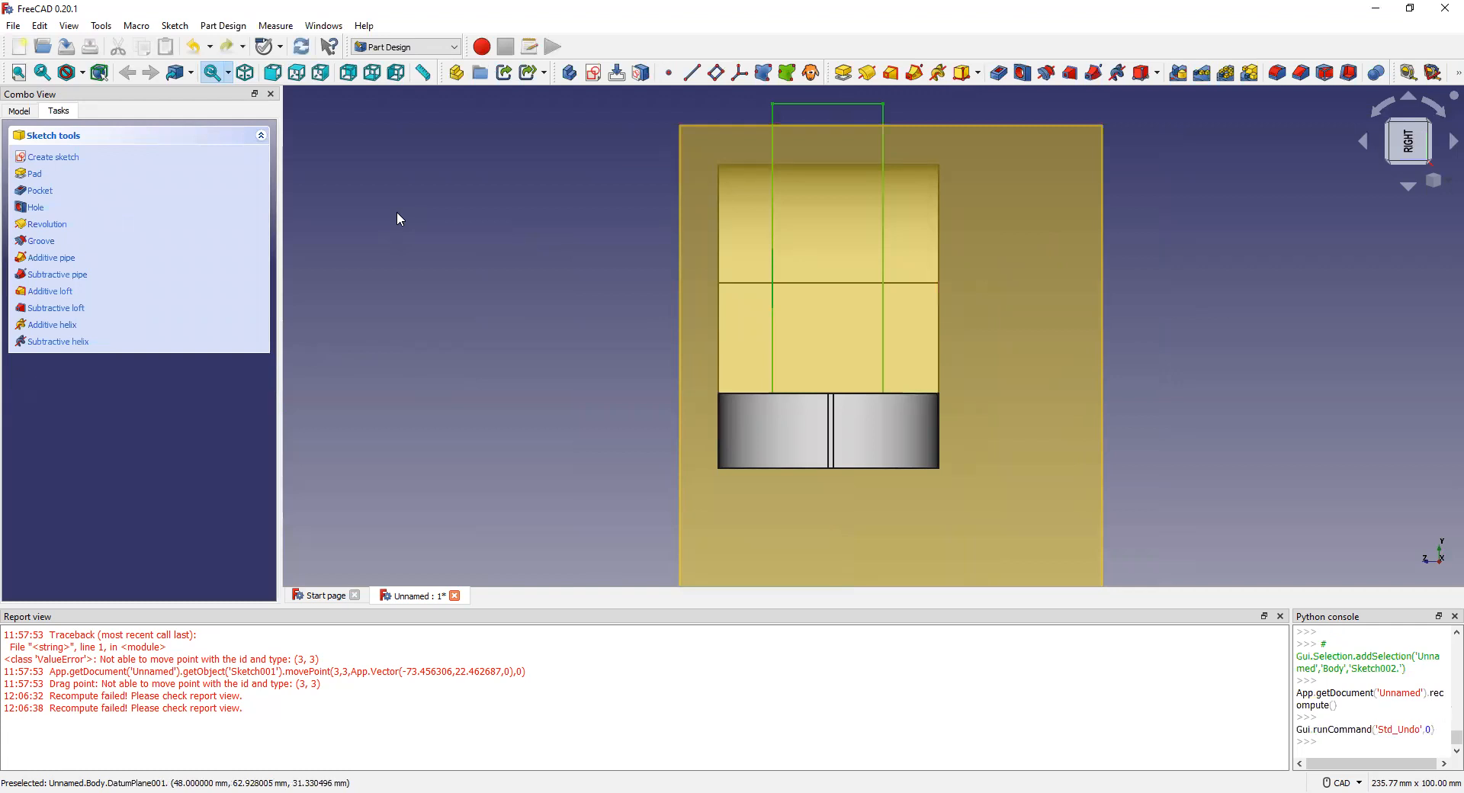
left_click(370, 203)
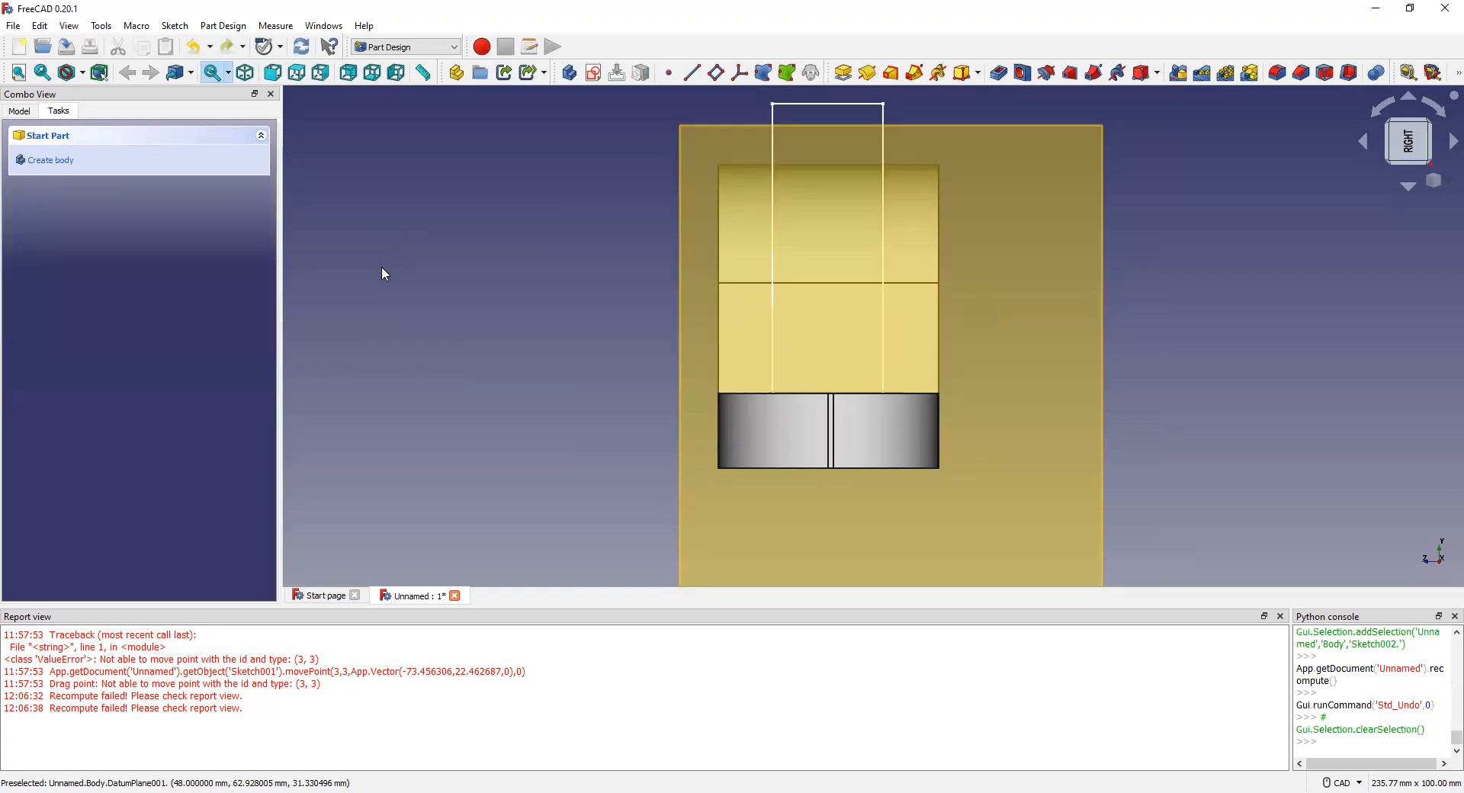
key("ctrl+z")
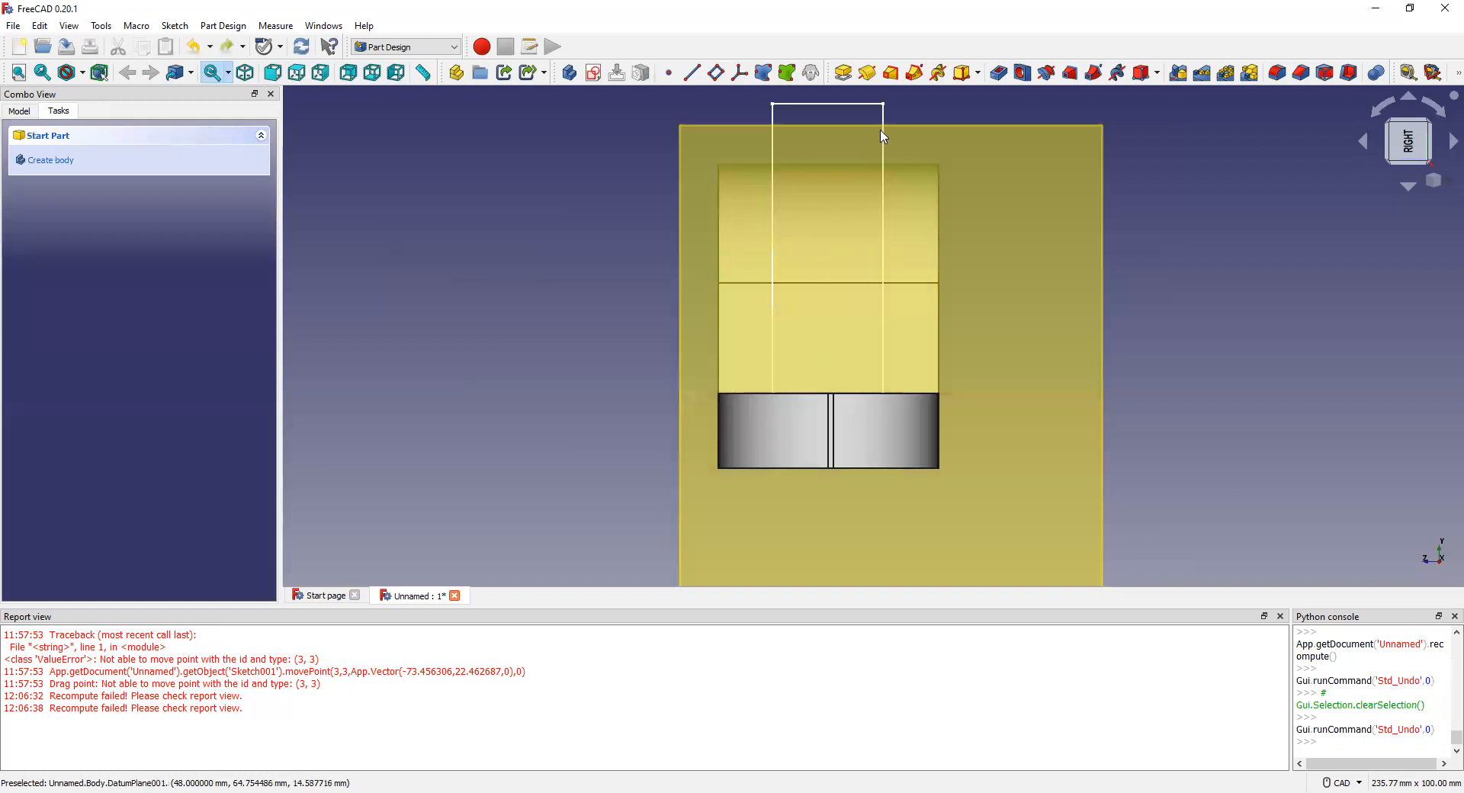
scroll(901, 373, "up", 2)
scroll(899, 371, "down", 2)
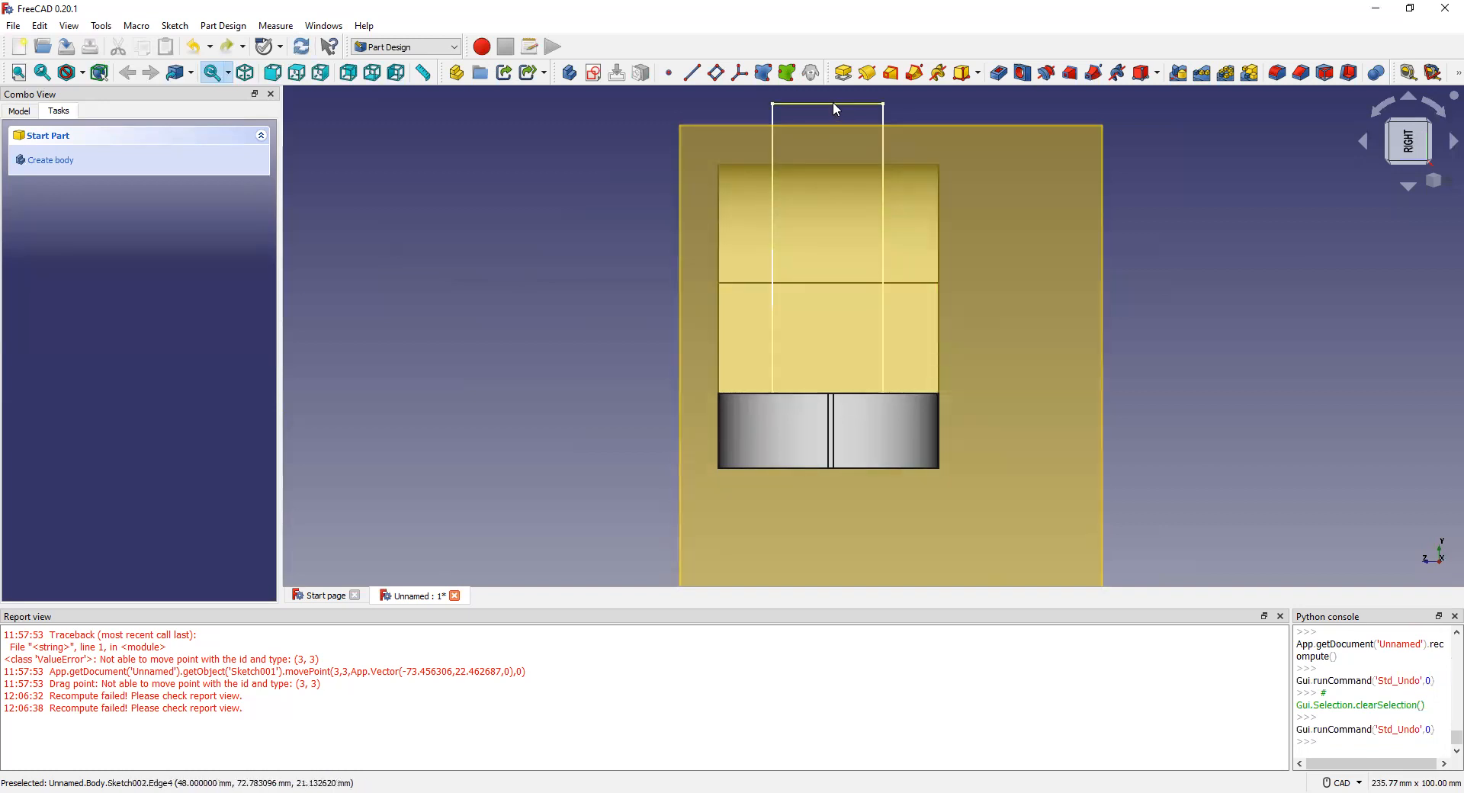
left_click(834, 104)
left_click(1019, 182)
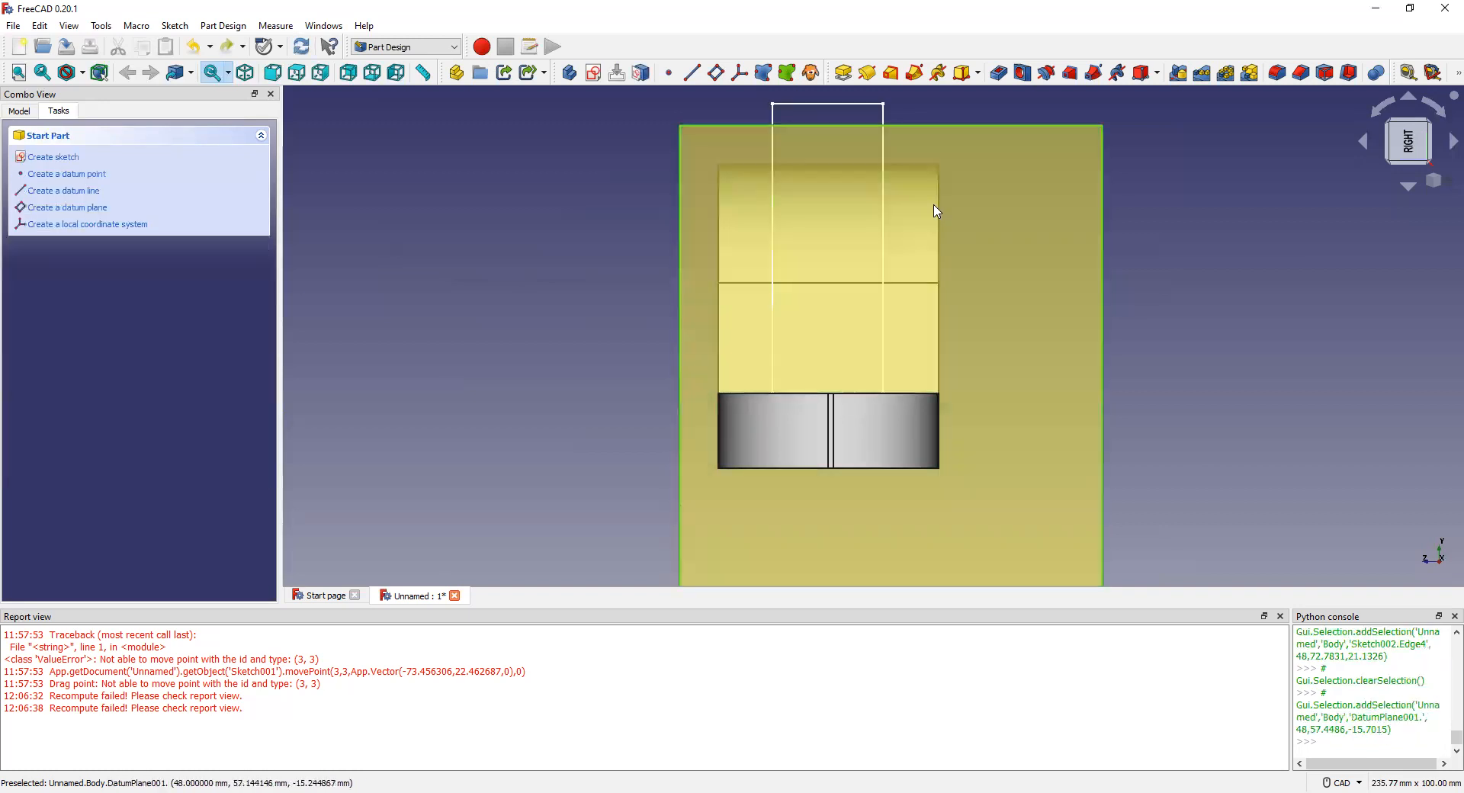
left_click(568, 196)
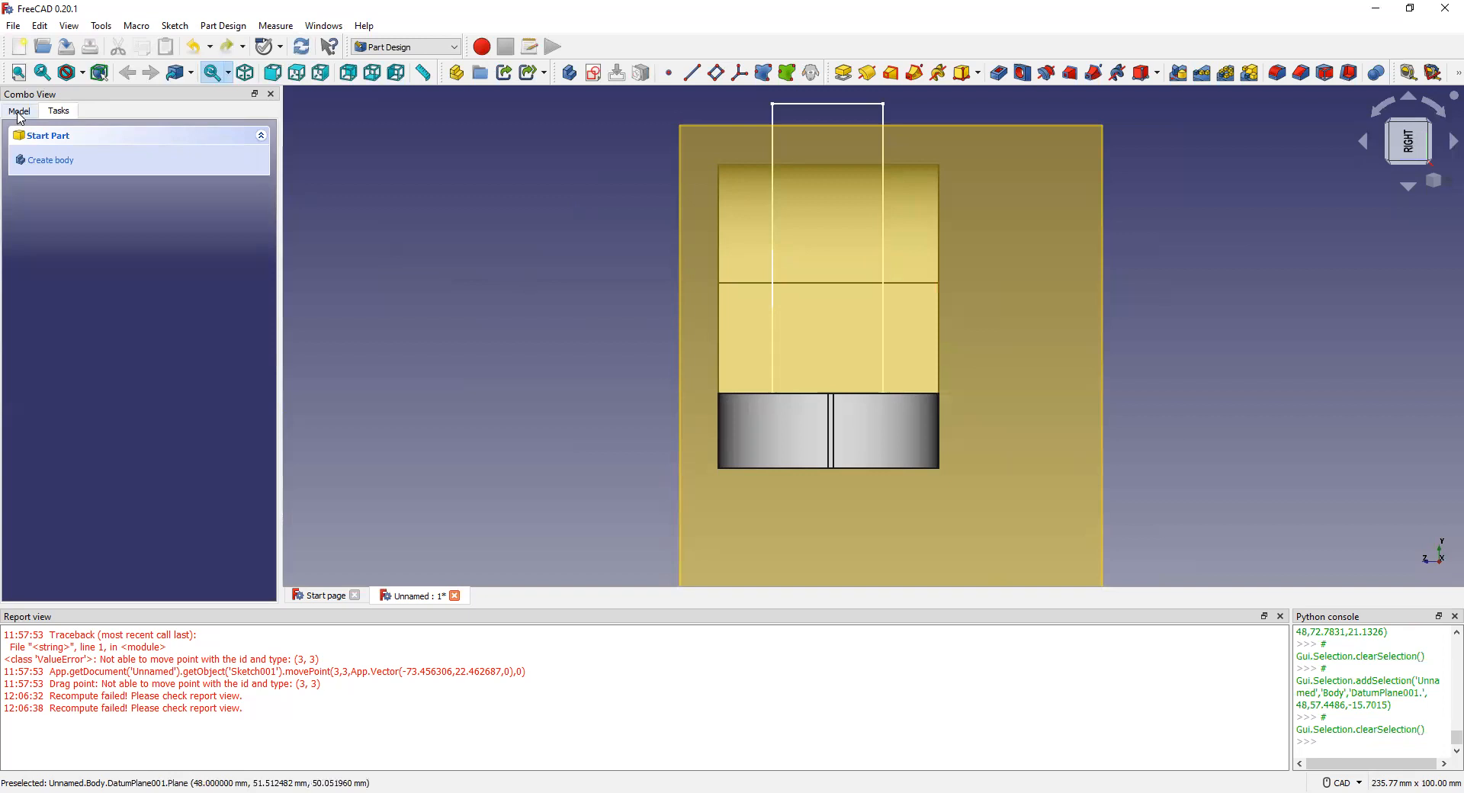
left_click(19, 111)
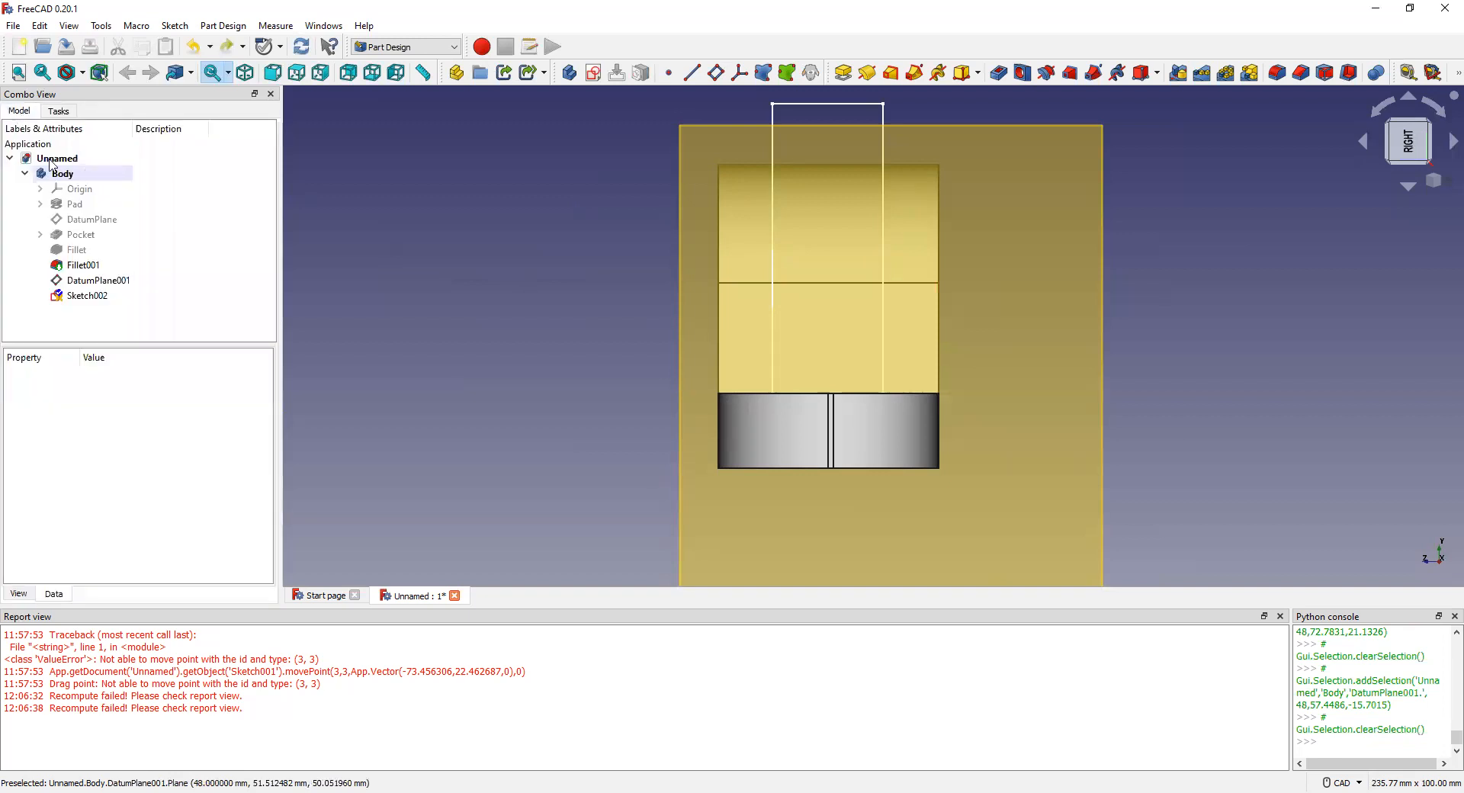
left_click(87, 300)
double_click(88, 301)
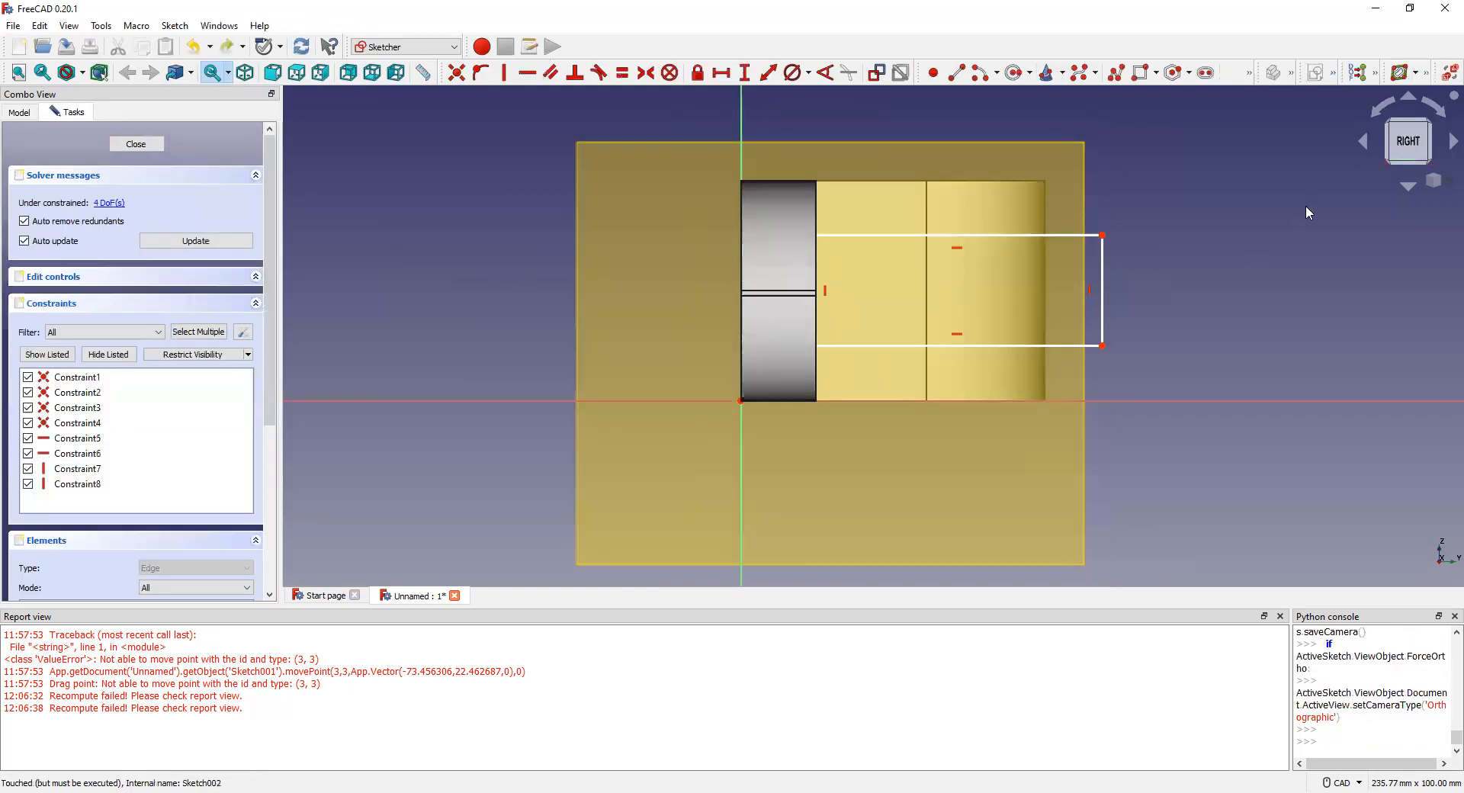
left_click(1377, 116)
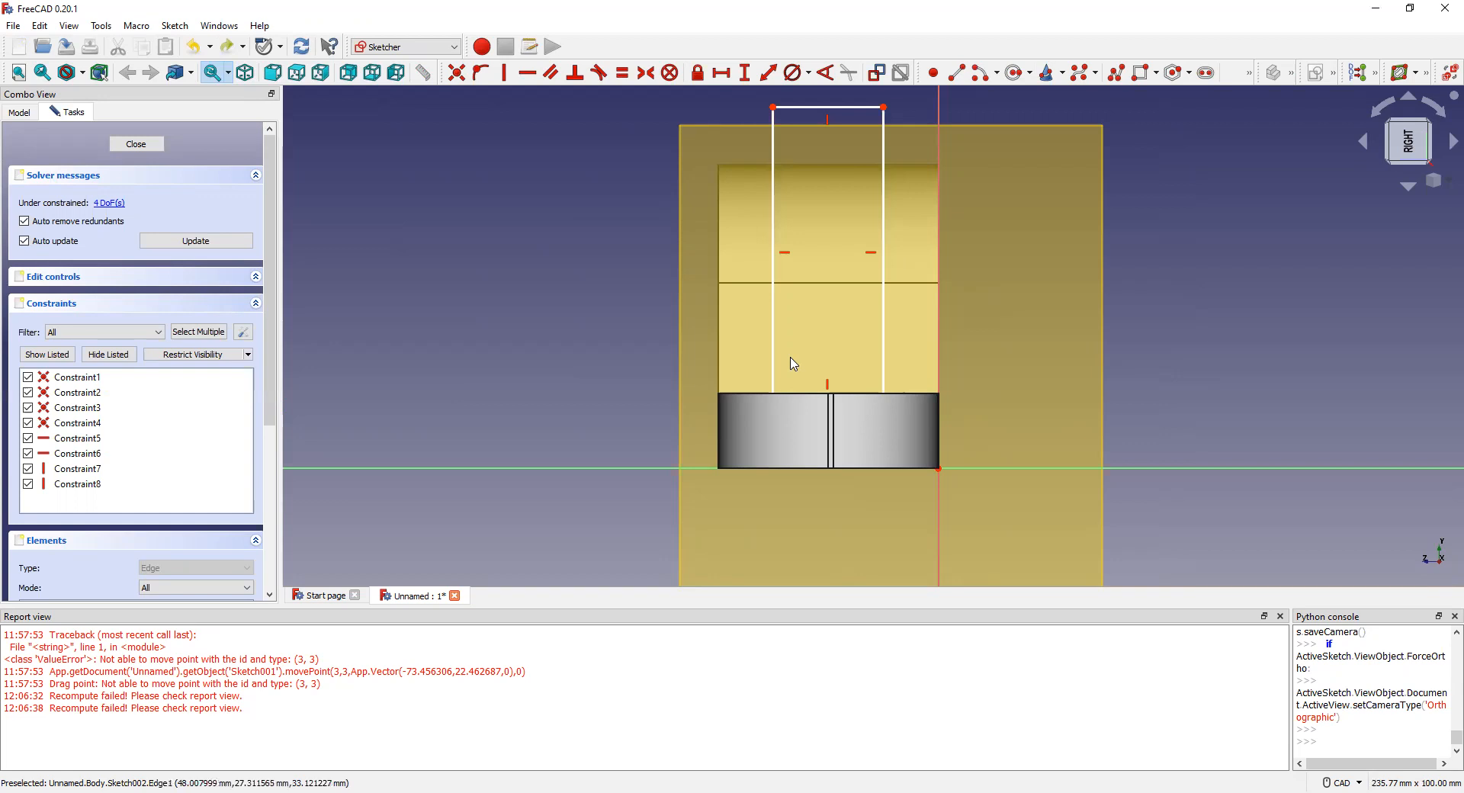
left_click(194, 242)
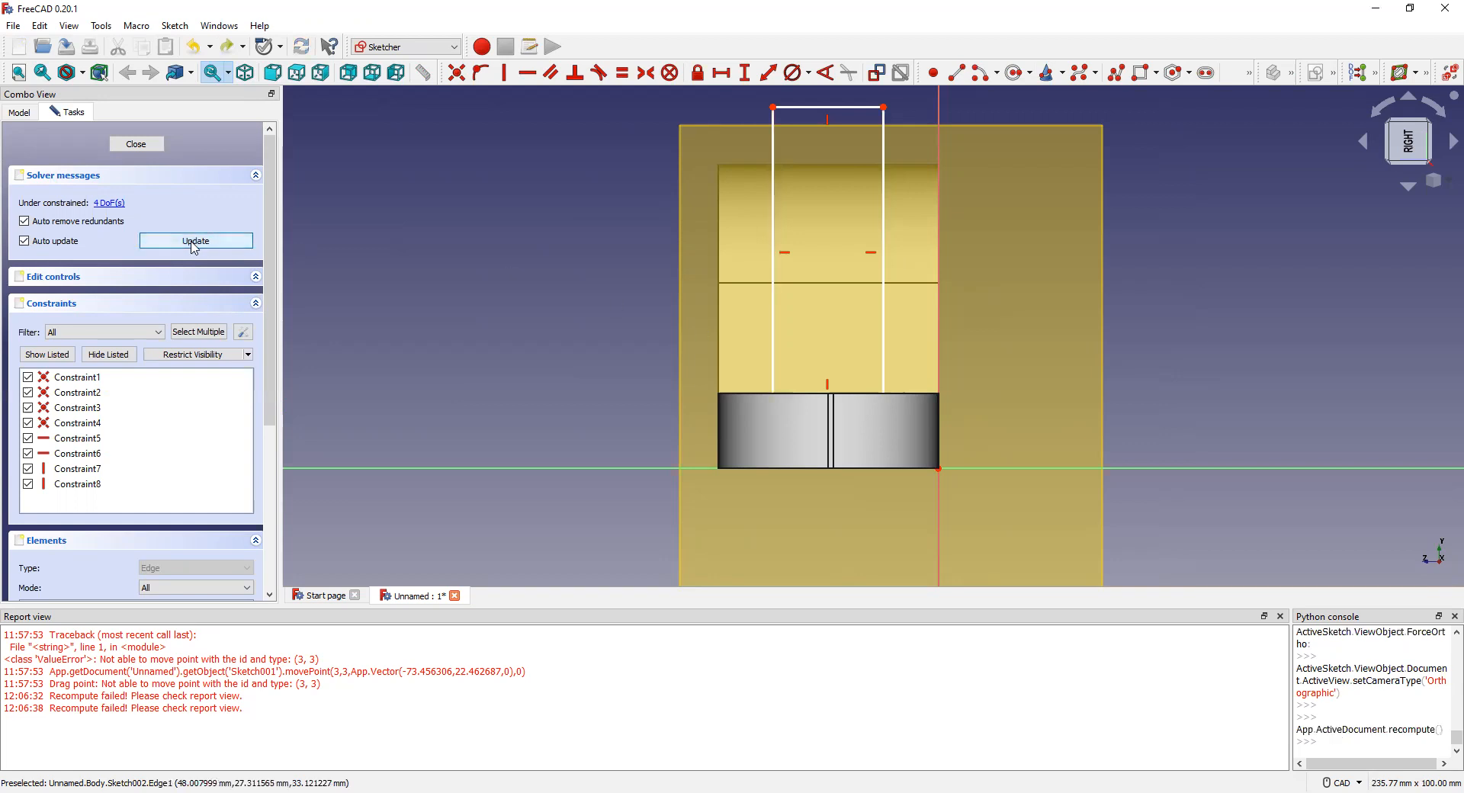
left_click(136, 144)
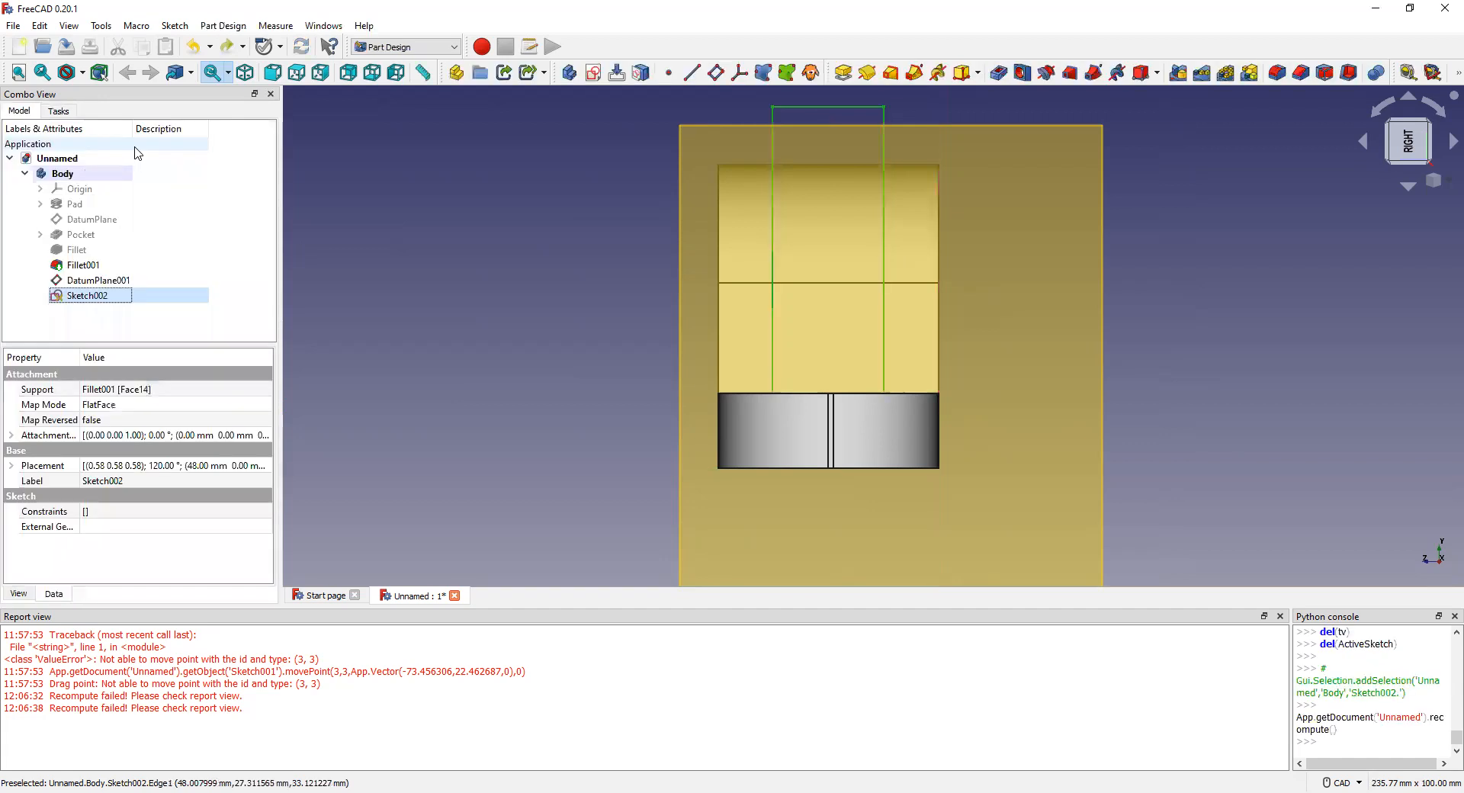
Step: Create a Pocket from Sketch002 using the Tasks tab's Sketch tools
left_click(59, 111)
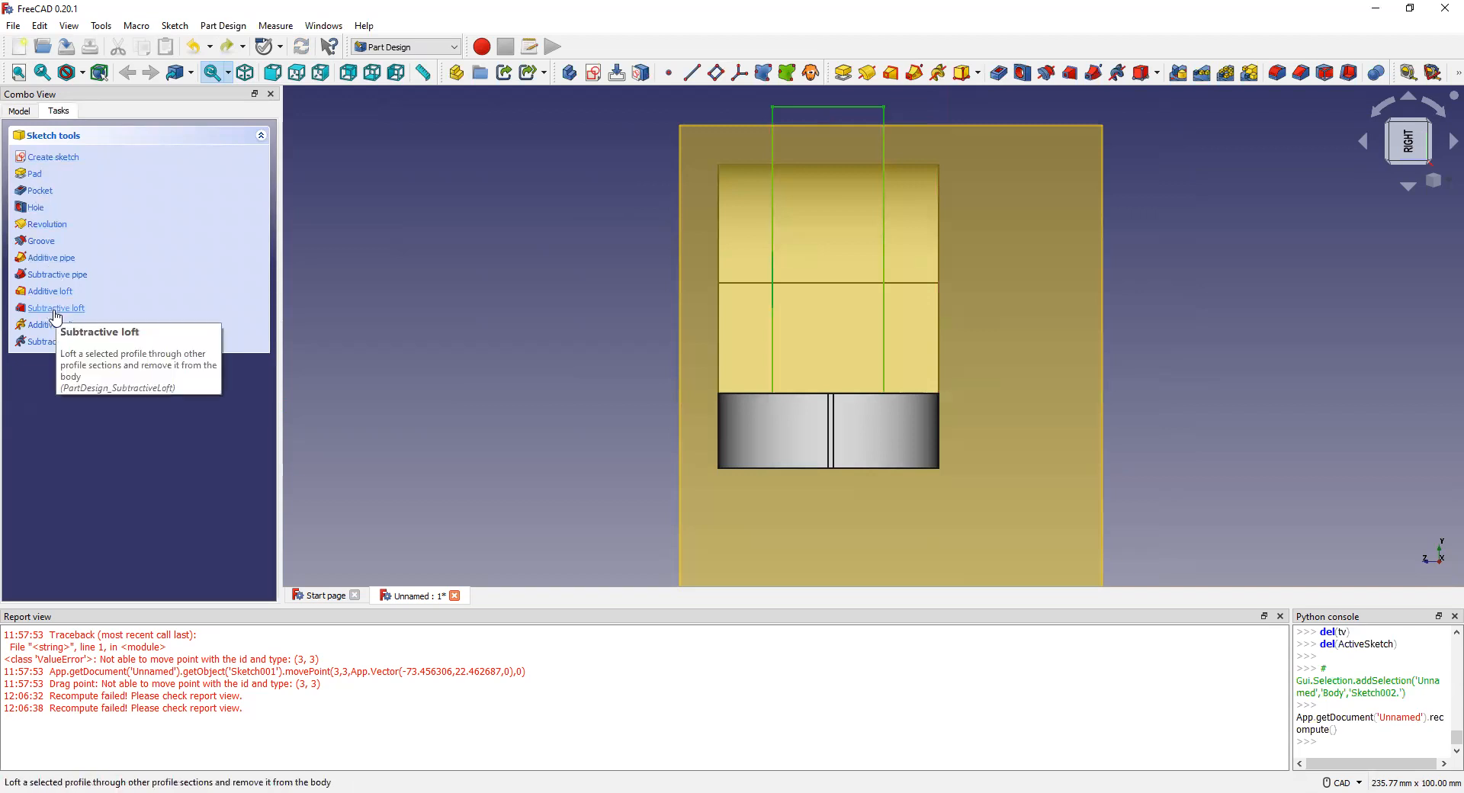
left_click(44, 191)
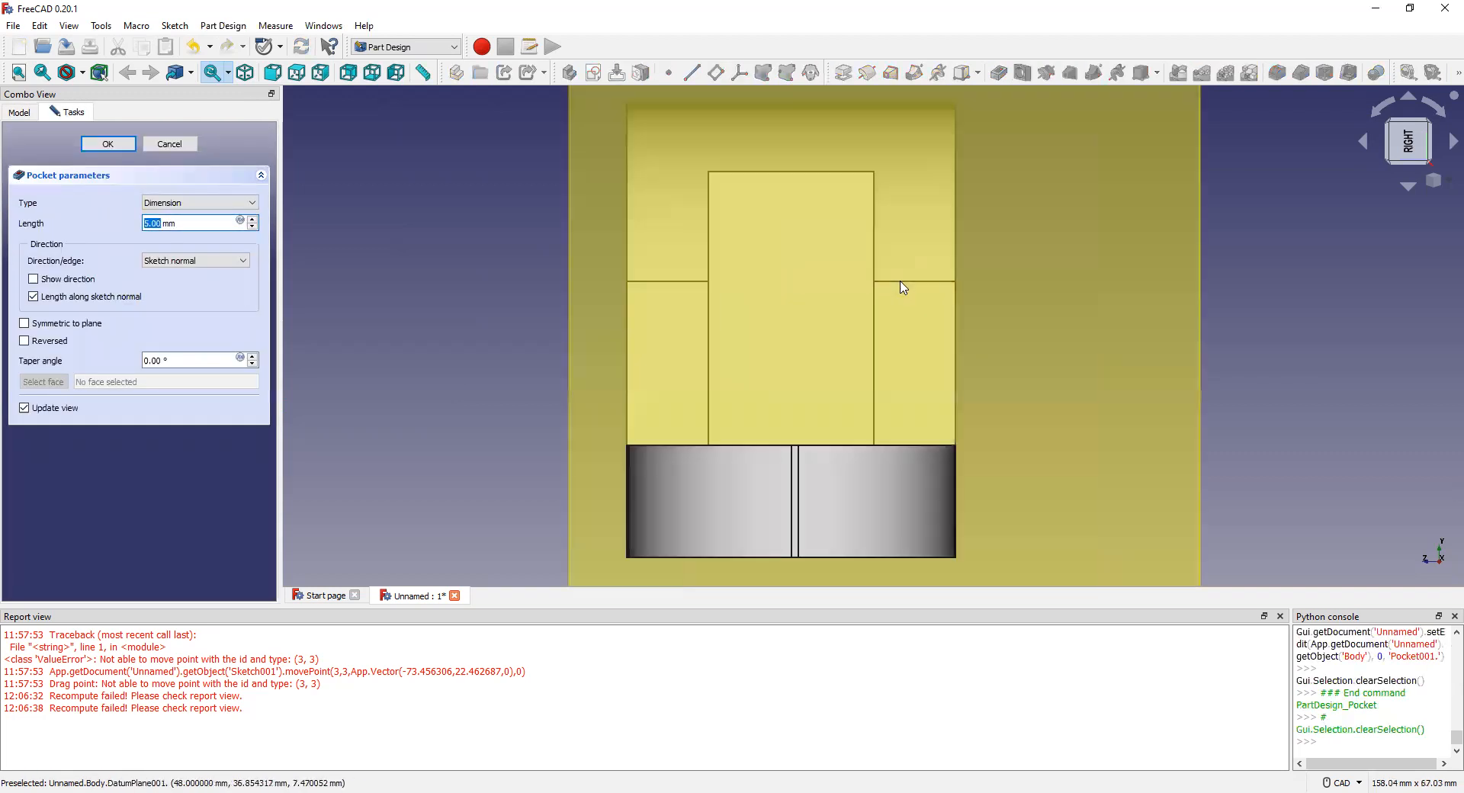
Step: Raise the Pocket Length to 50.00 mm and orbit to check the slot preview
scroll(831, 223, "up", 4)
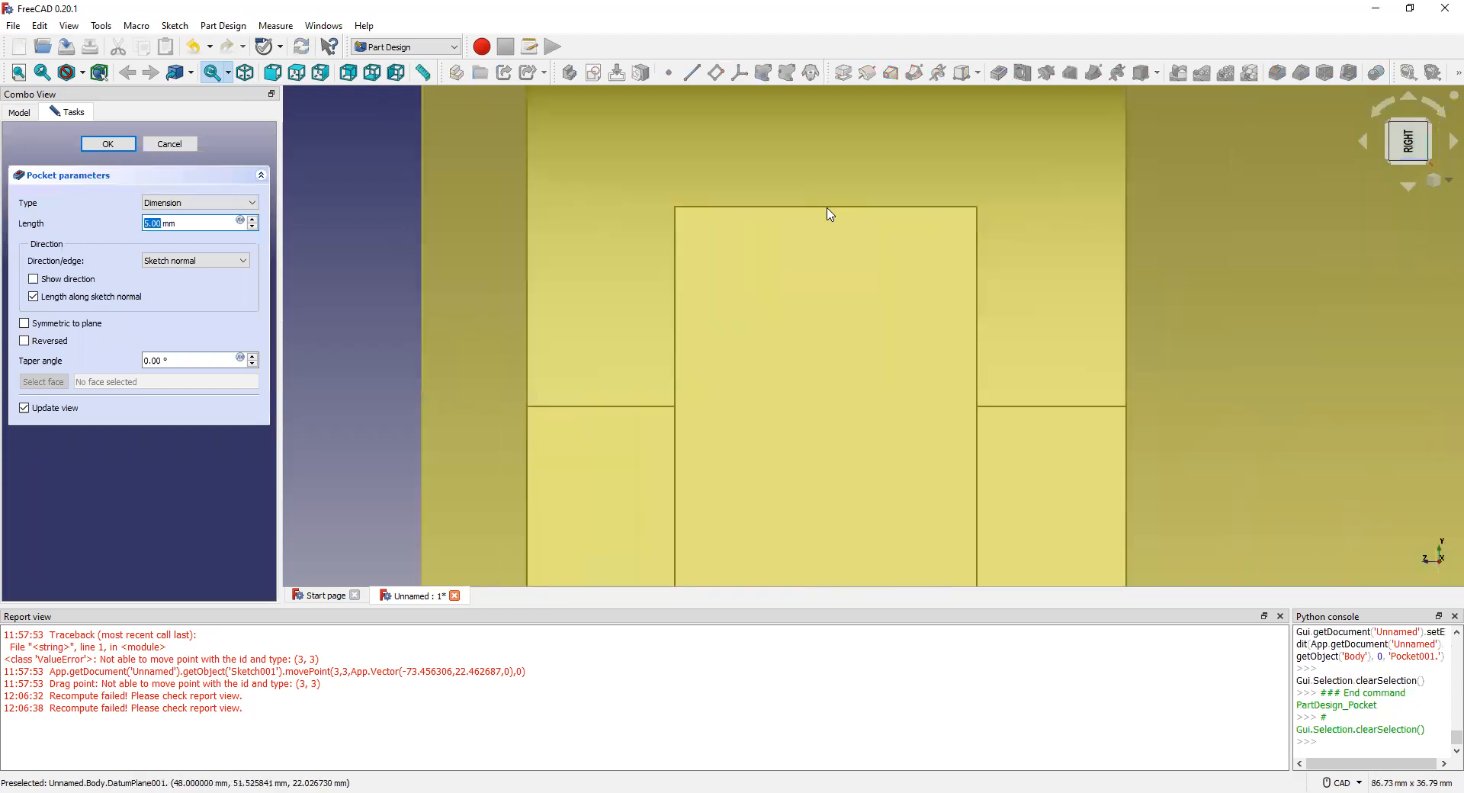
scroll(831, 222, "down", 4)
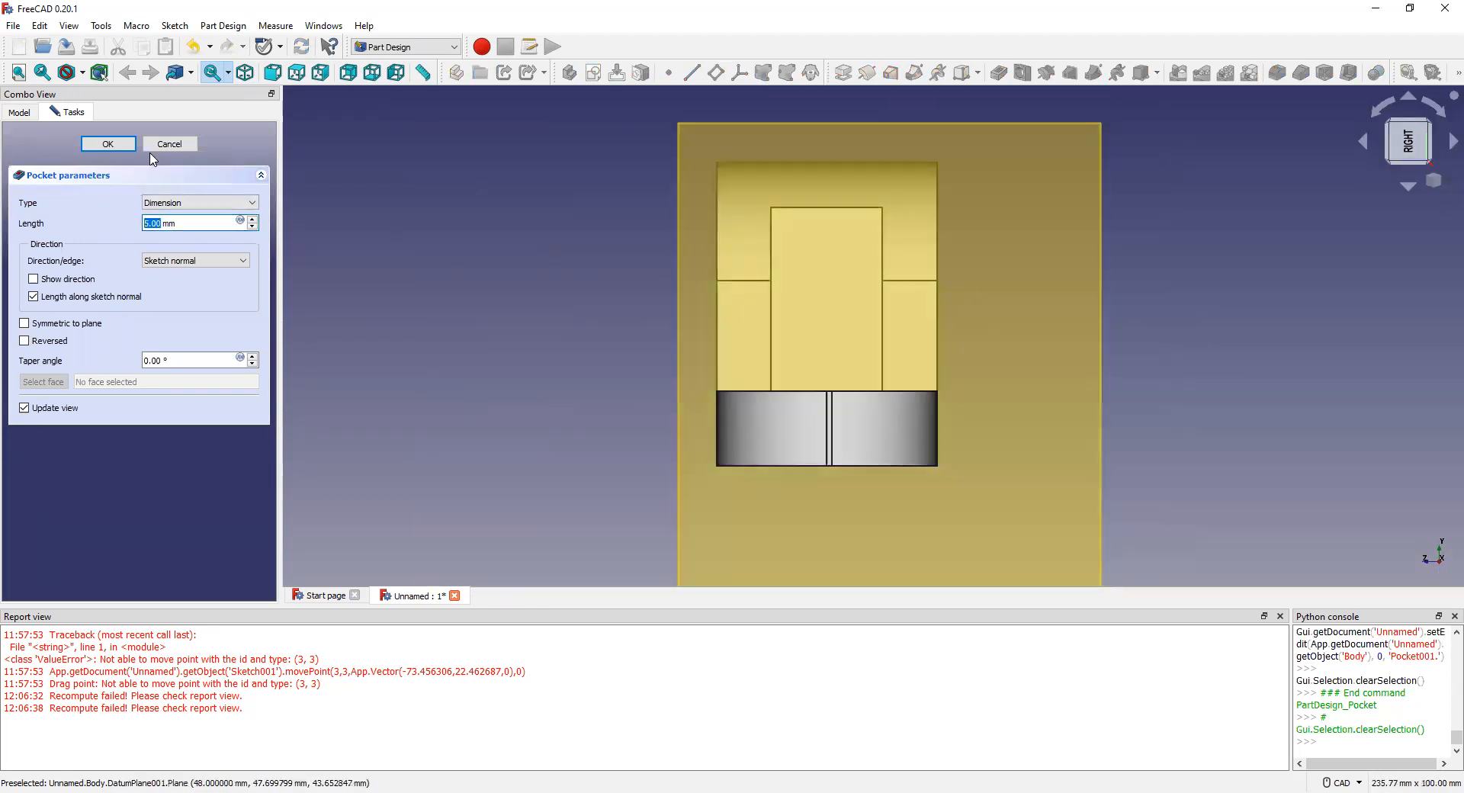
scroll(254, 223, "up", 12)
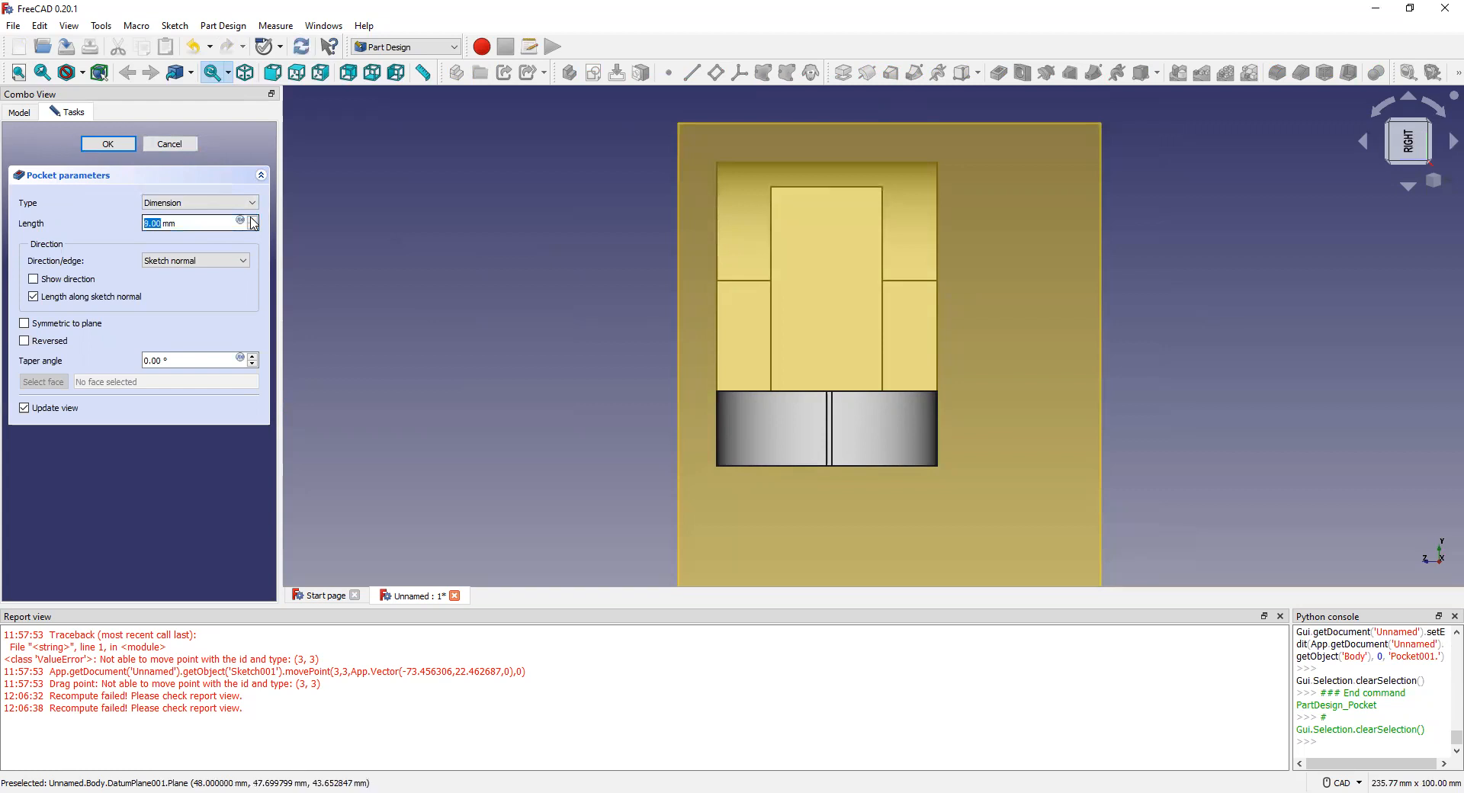
scroll(254, 223, "up", 9)
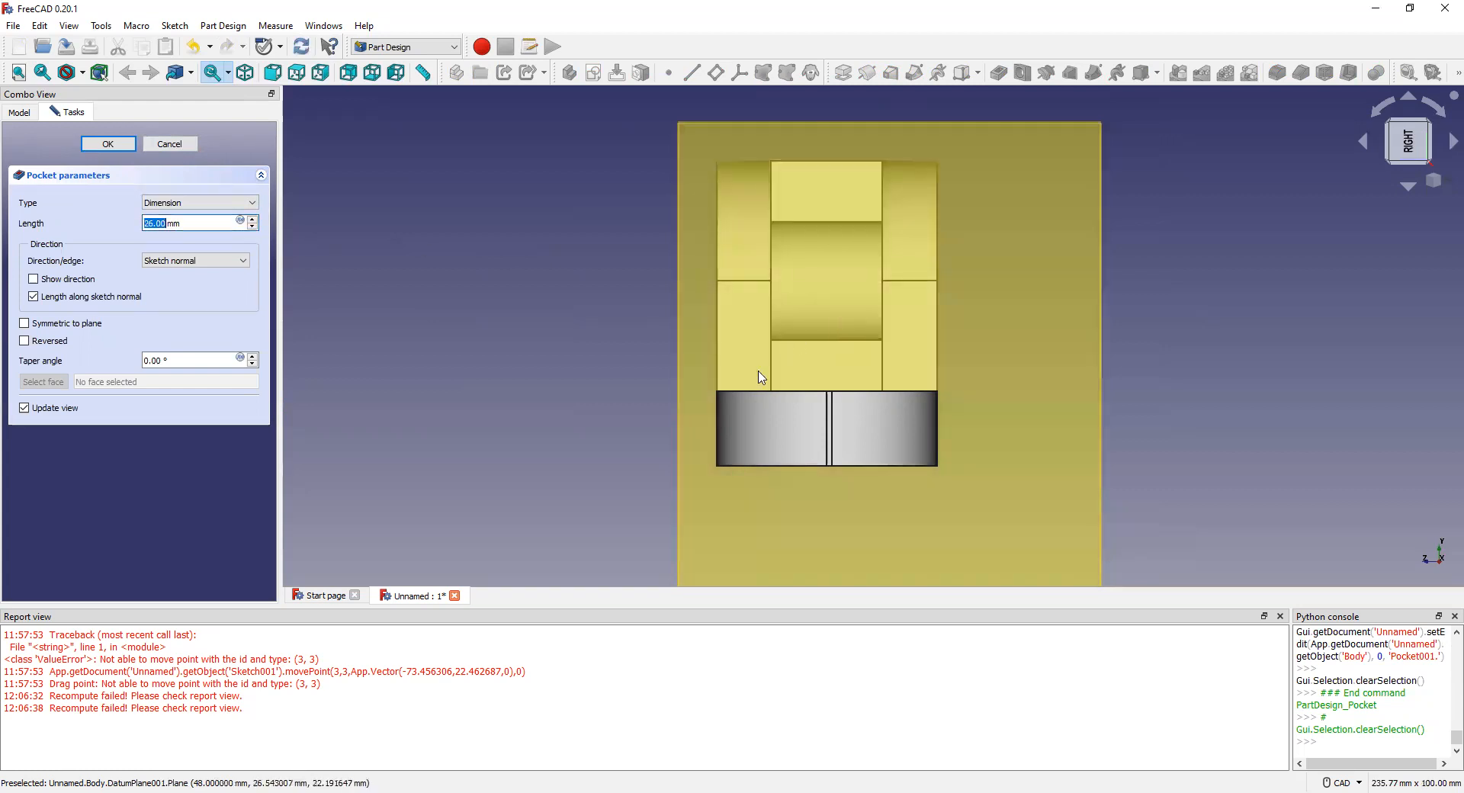
middle_click_drag(748, 412, 888, 396)
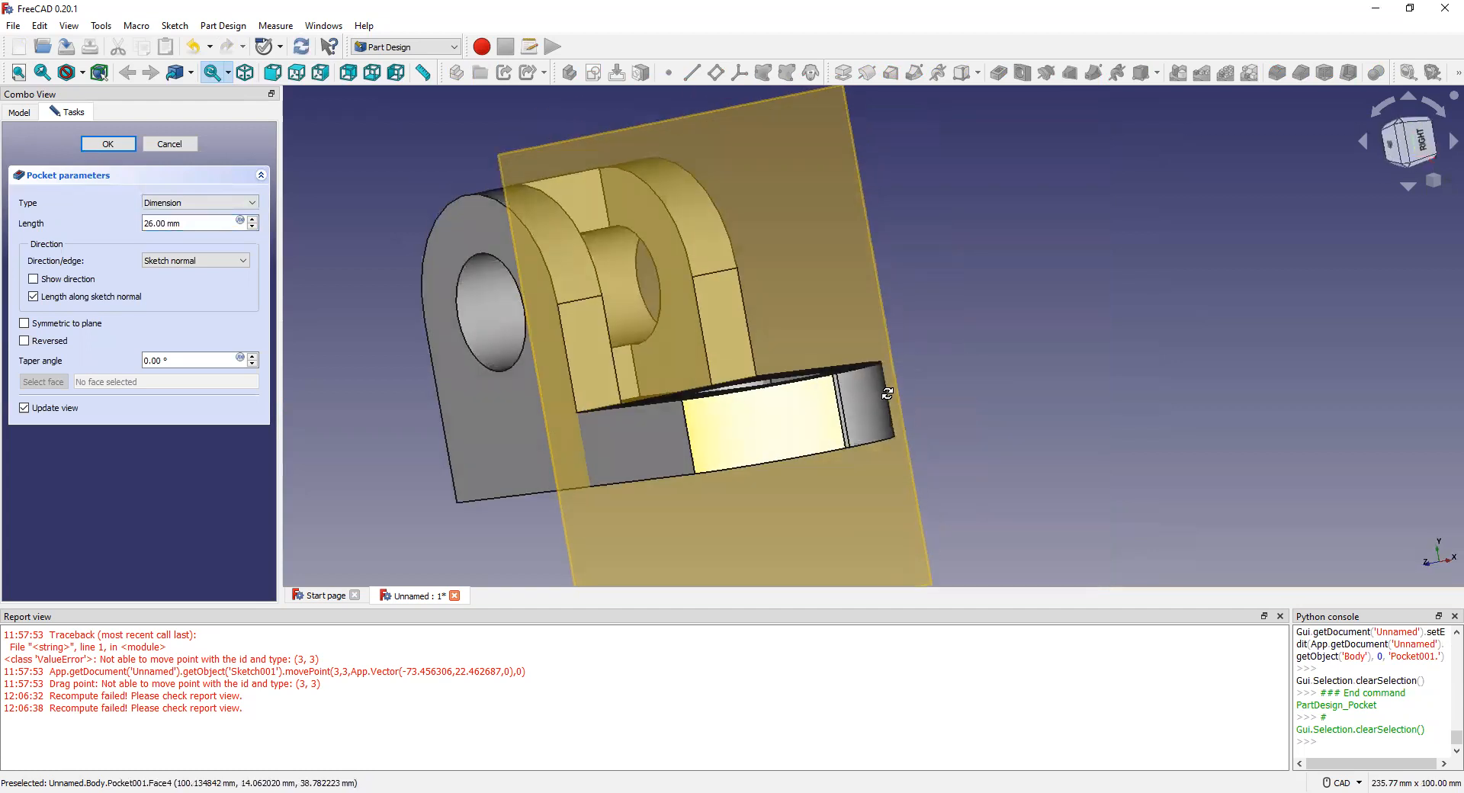
scroll(254, 226, "down", 10)
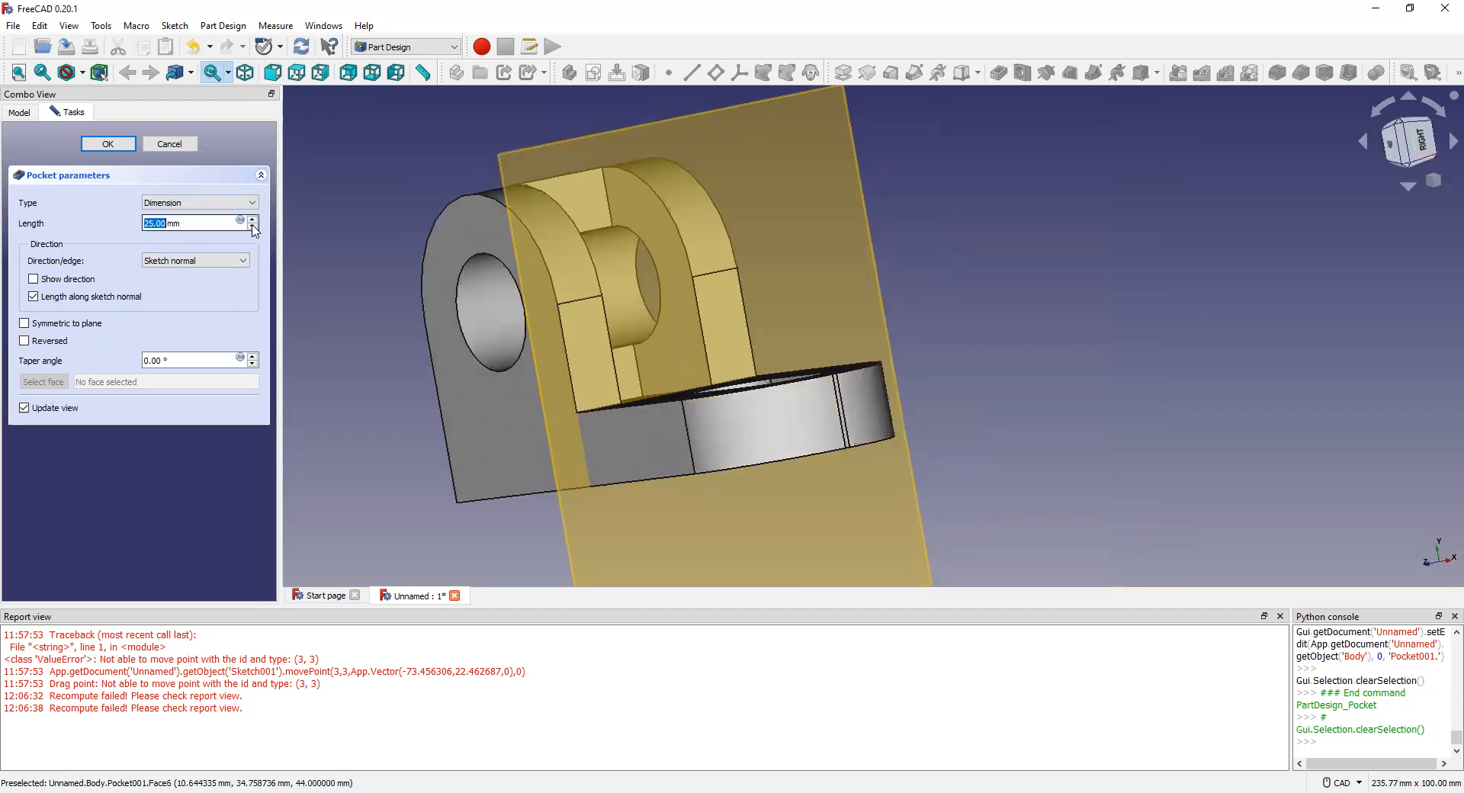
scroll(254, 229, "down", 2)
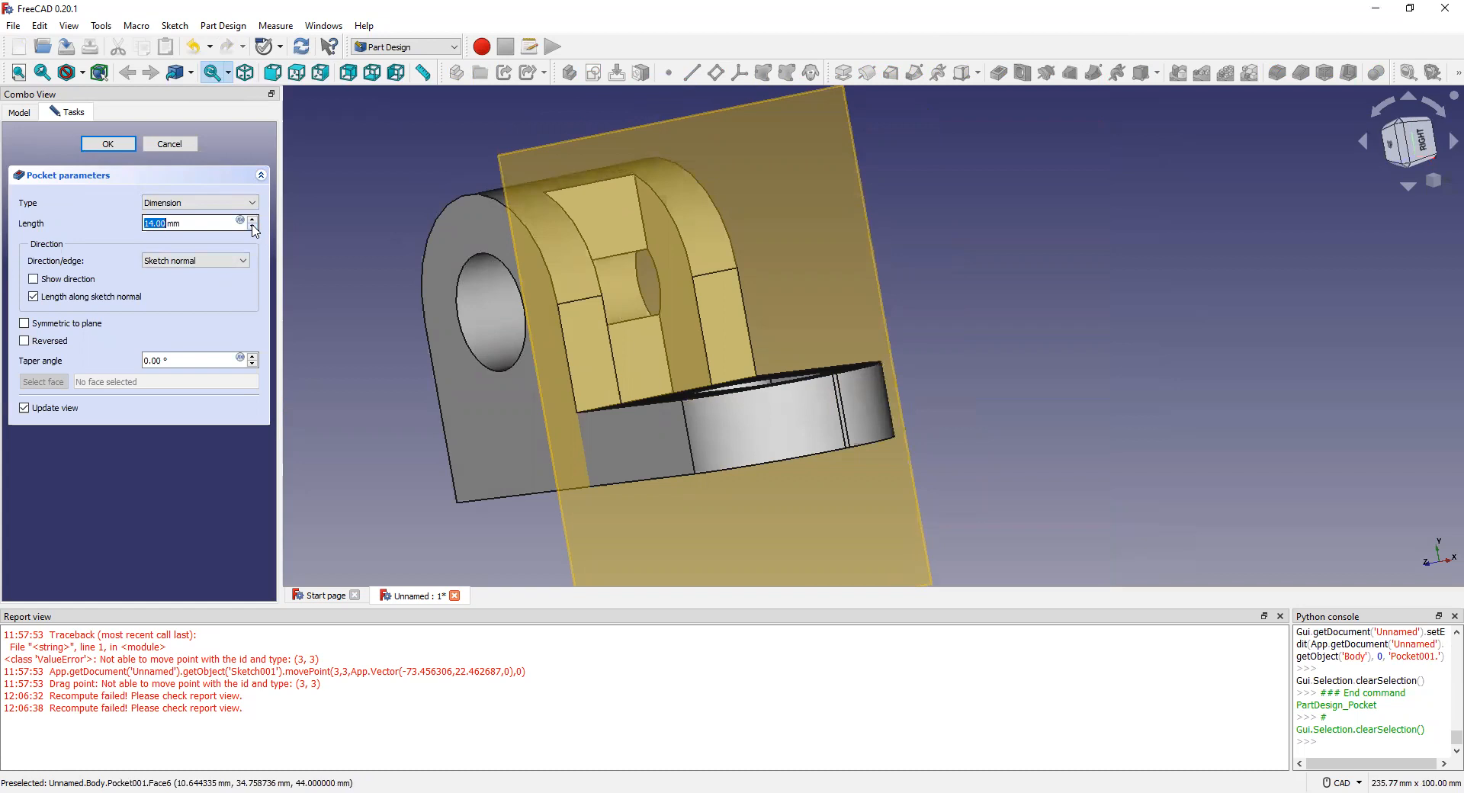
scroll(254, 227, "up", 10)
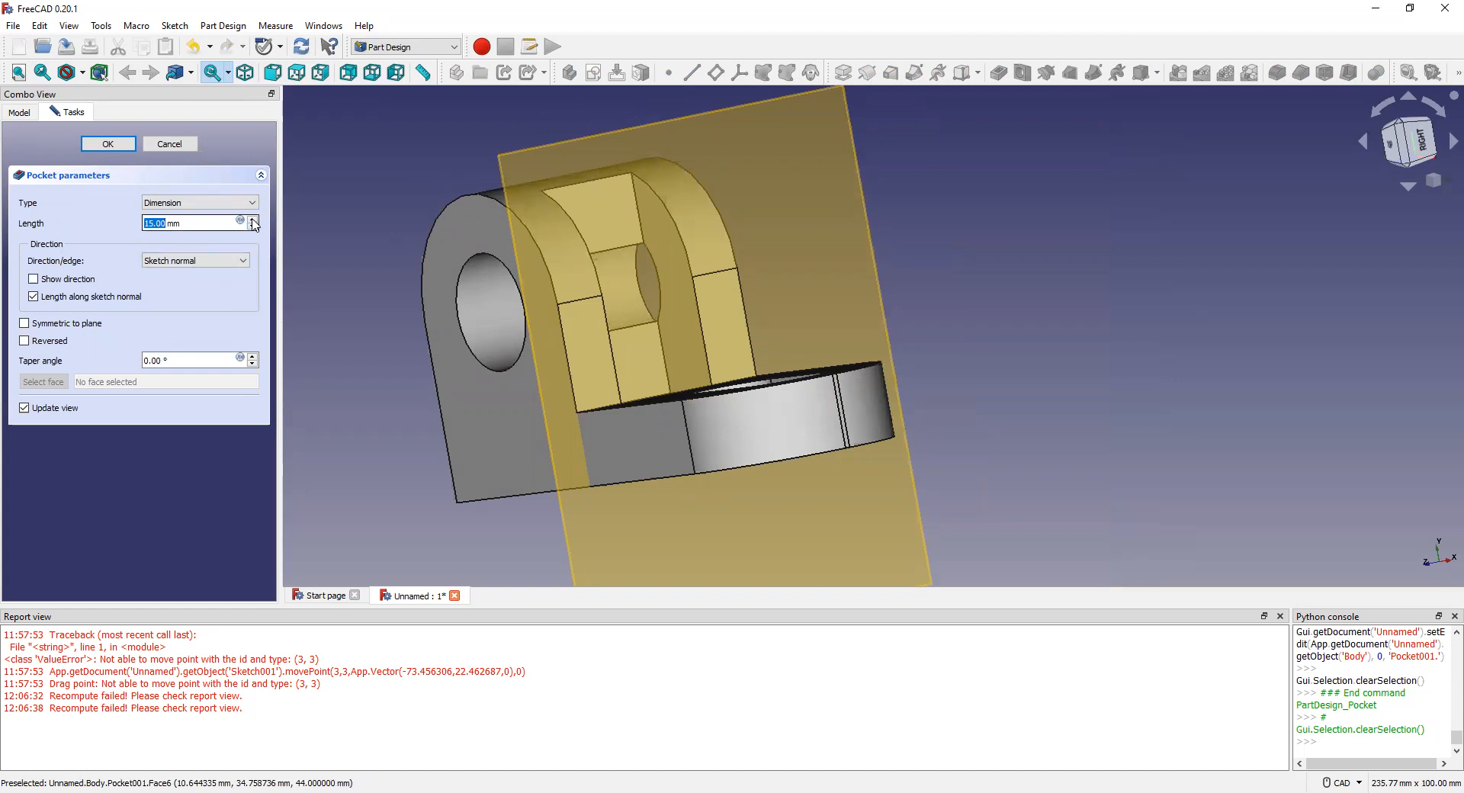
scroll(254, 226, "up", 11)
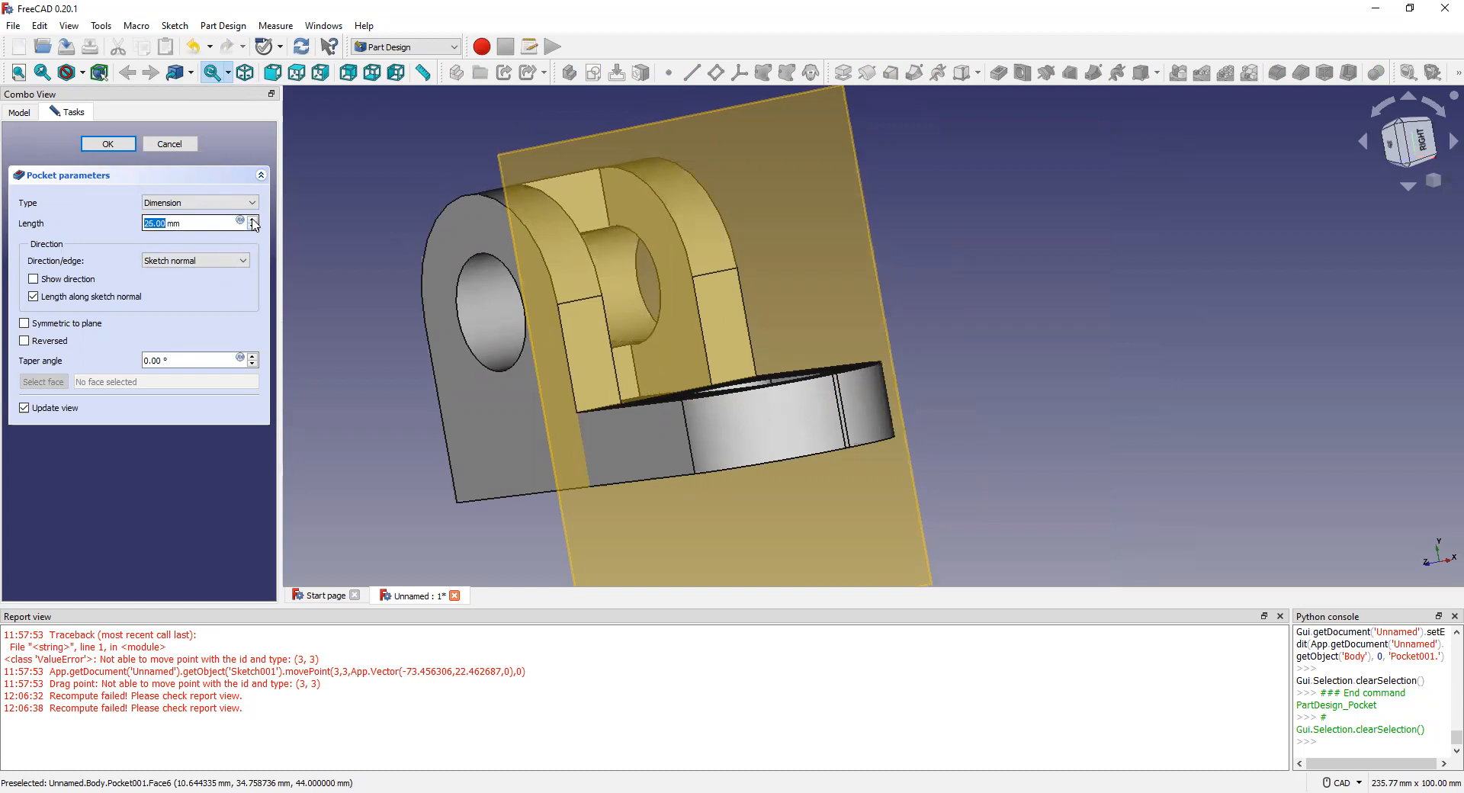
scroll(254, 226, "up", 9)
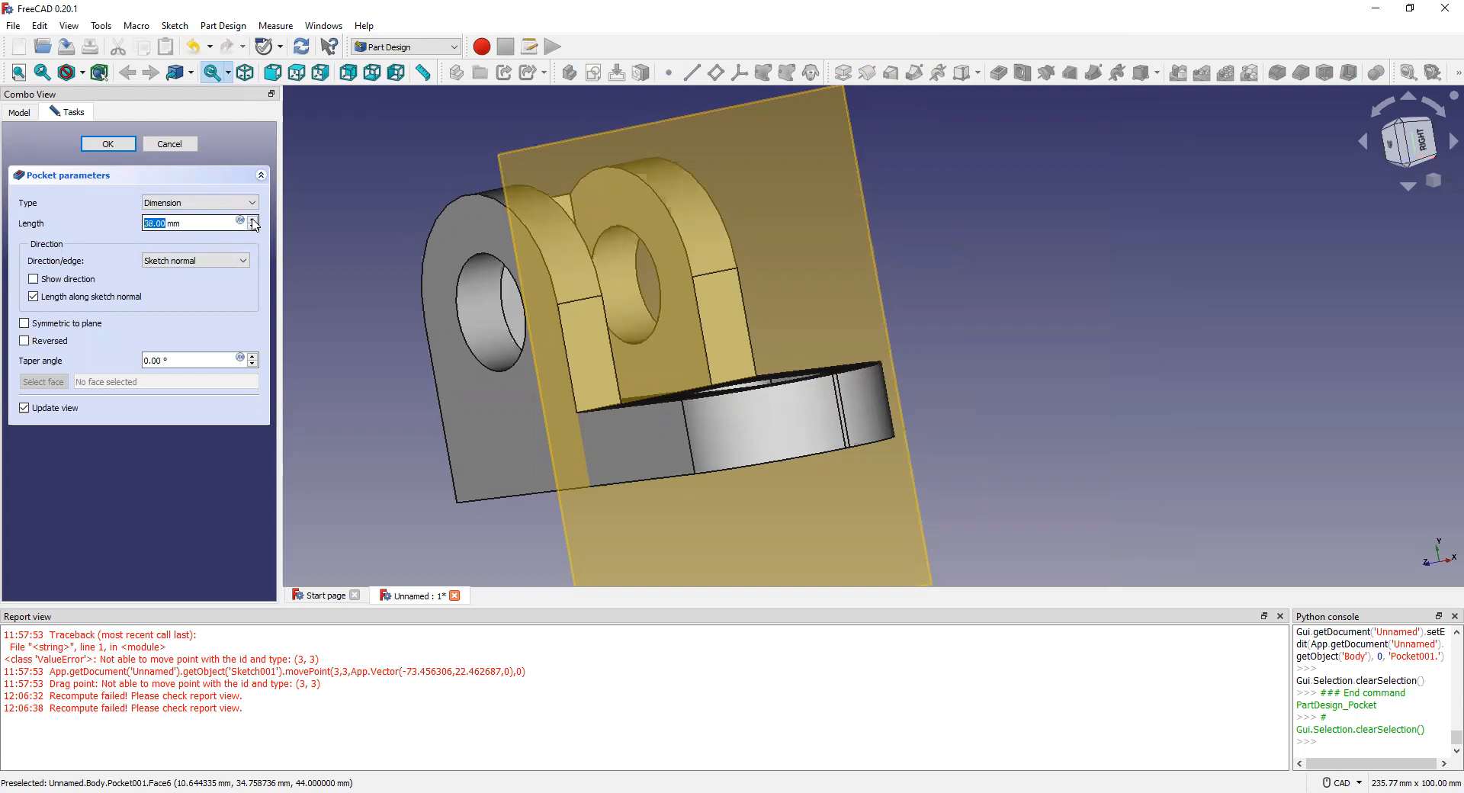
scroll(254, 225, "up", 4)
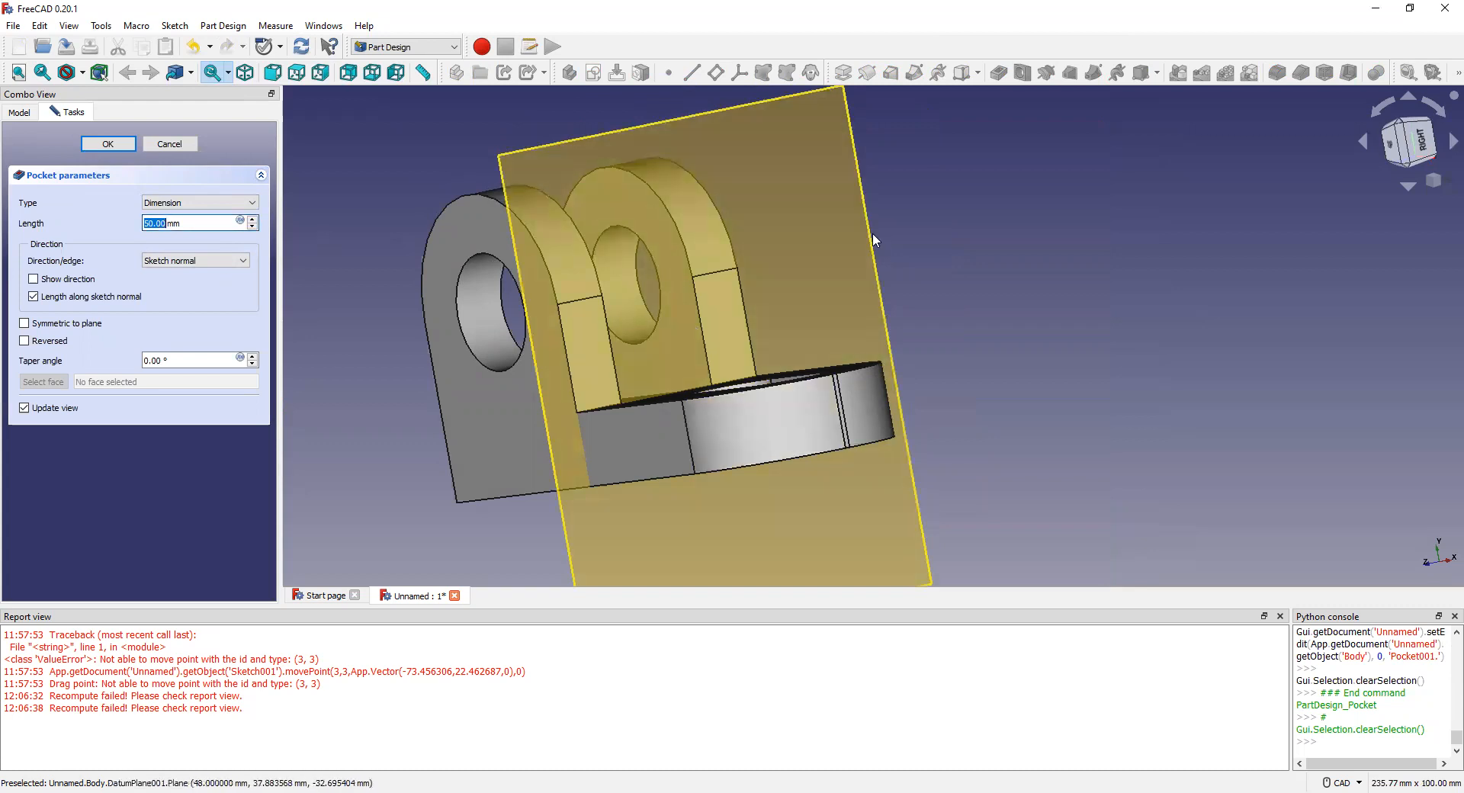
middle_click_drag(708, 445, 742, 435)
middle_click_drag(548, 445, 610, 359)
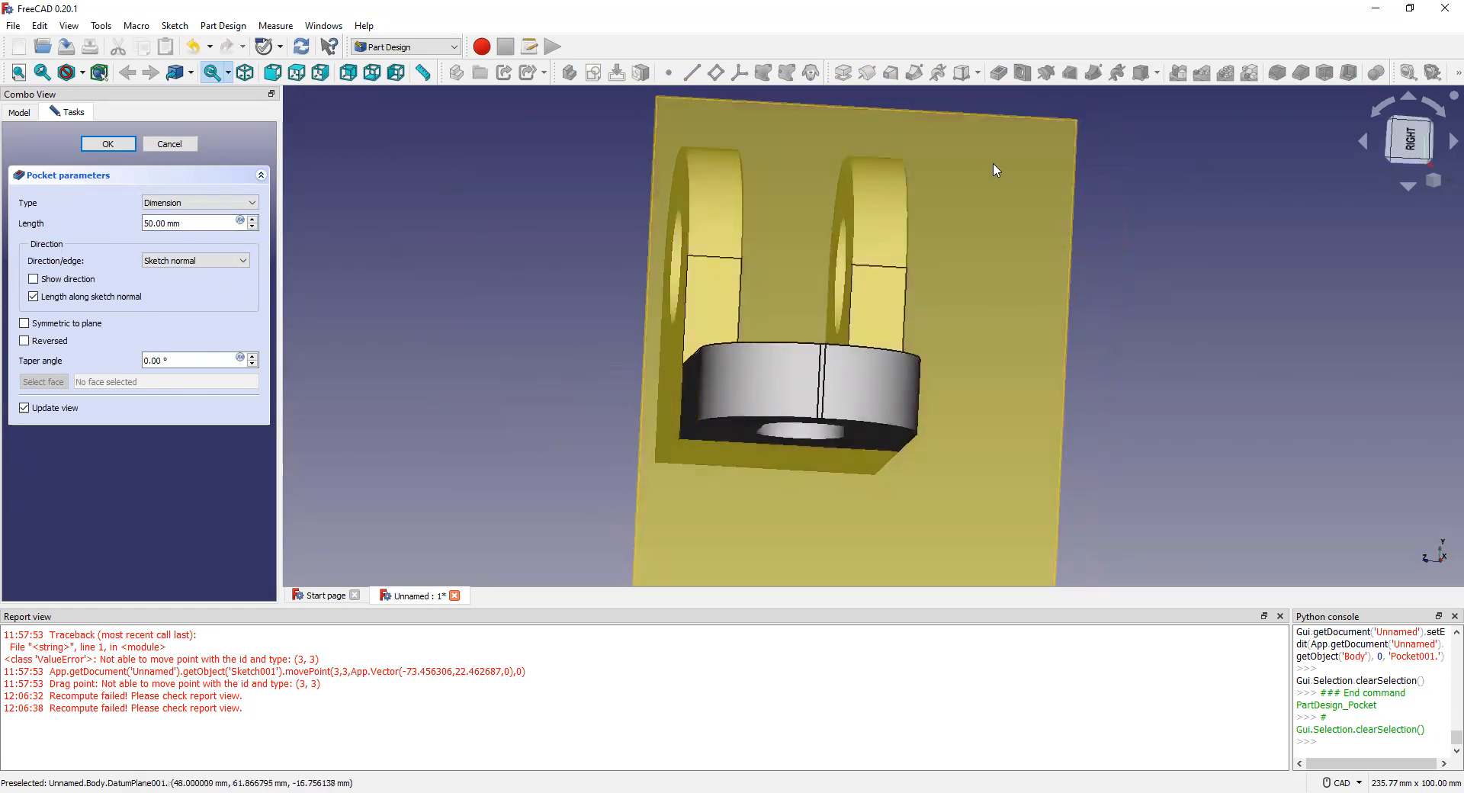
left_click(994, 163)
Step: Hide the datum plane, orbit to the top face, and double-click to select the whole Body
key("space")
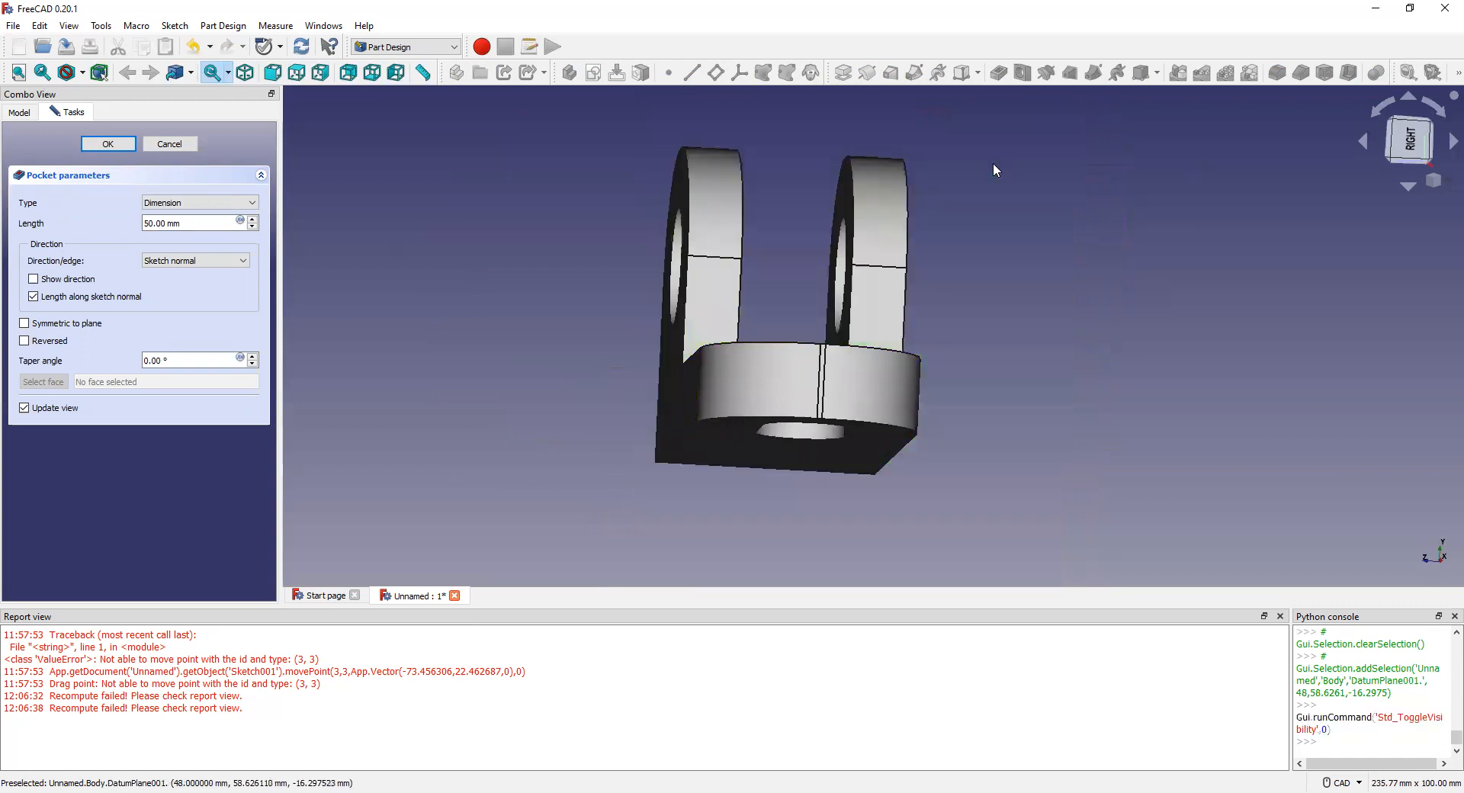
middle_click_drag(760, 390, 860, 386)
scroll(610, 373, "up", 3)
scroll(610, 412, "down", 3)
middle_click_drag(580, 434, 631, 434)
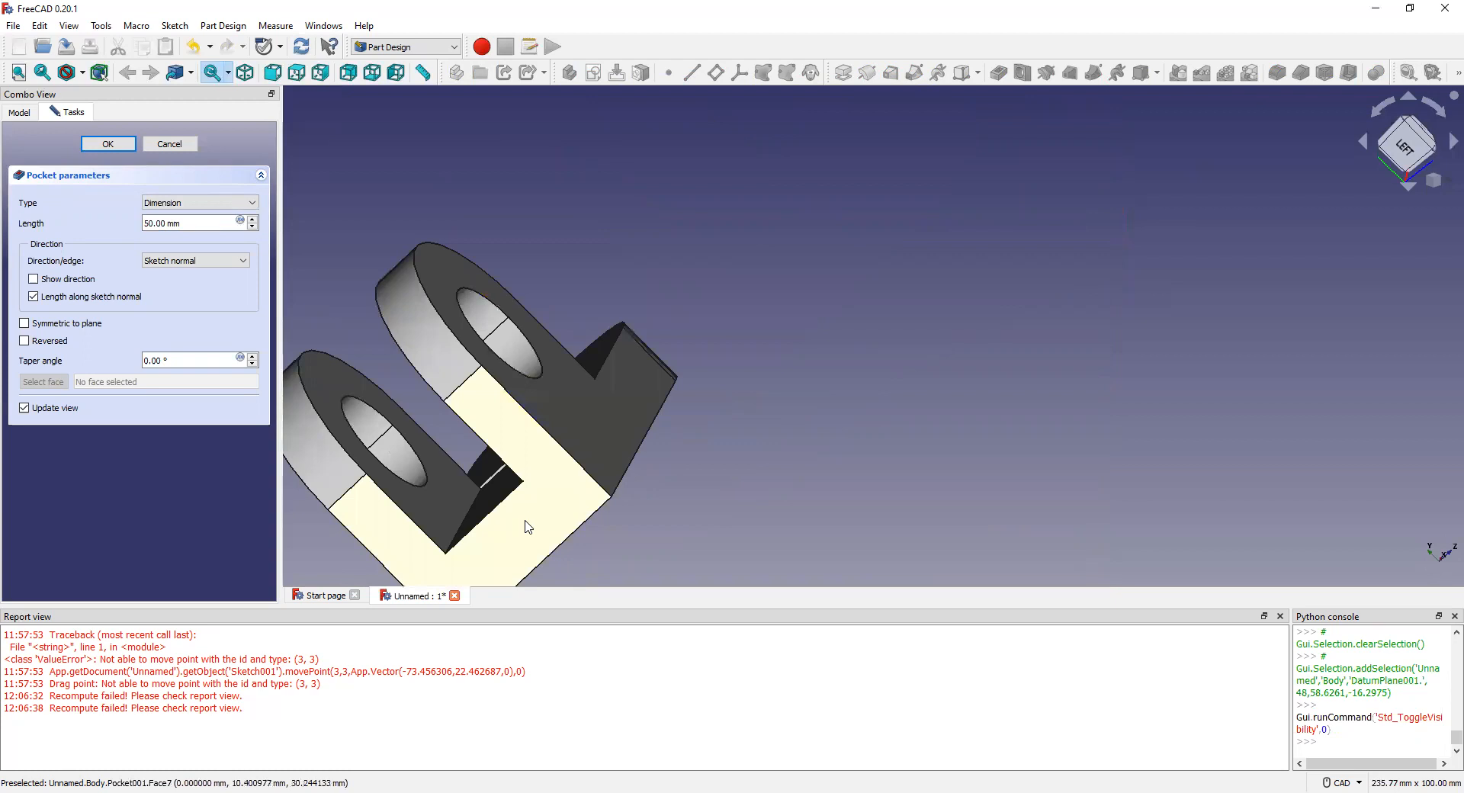
middle_click_drag(526, 522, 724, 448)
middle_click_drag(499, 439, 578, 323)
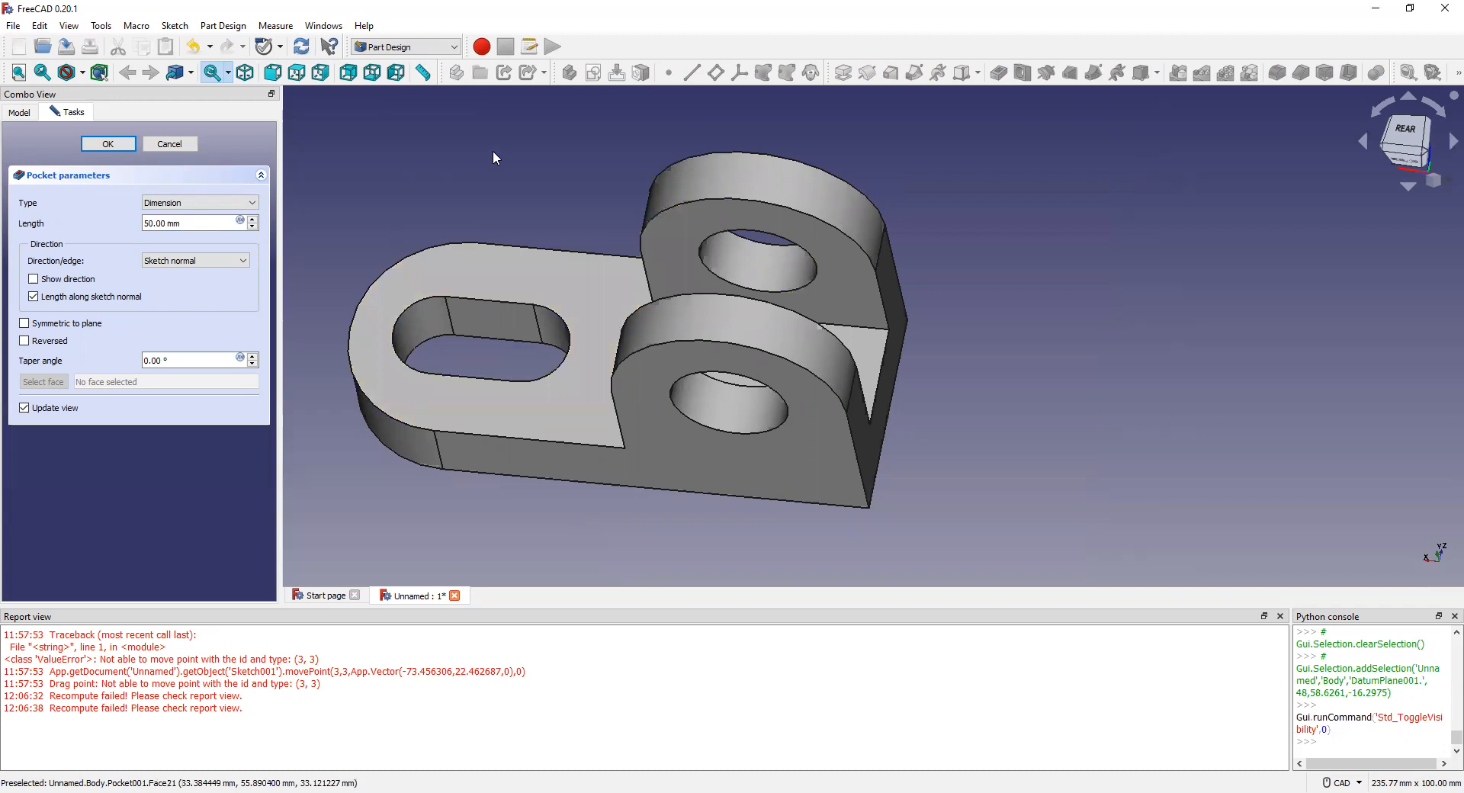
left_click(600, 284)
double_click(601, 284)
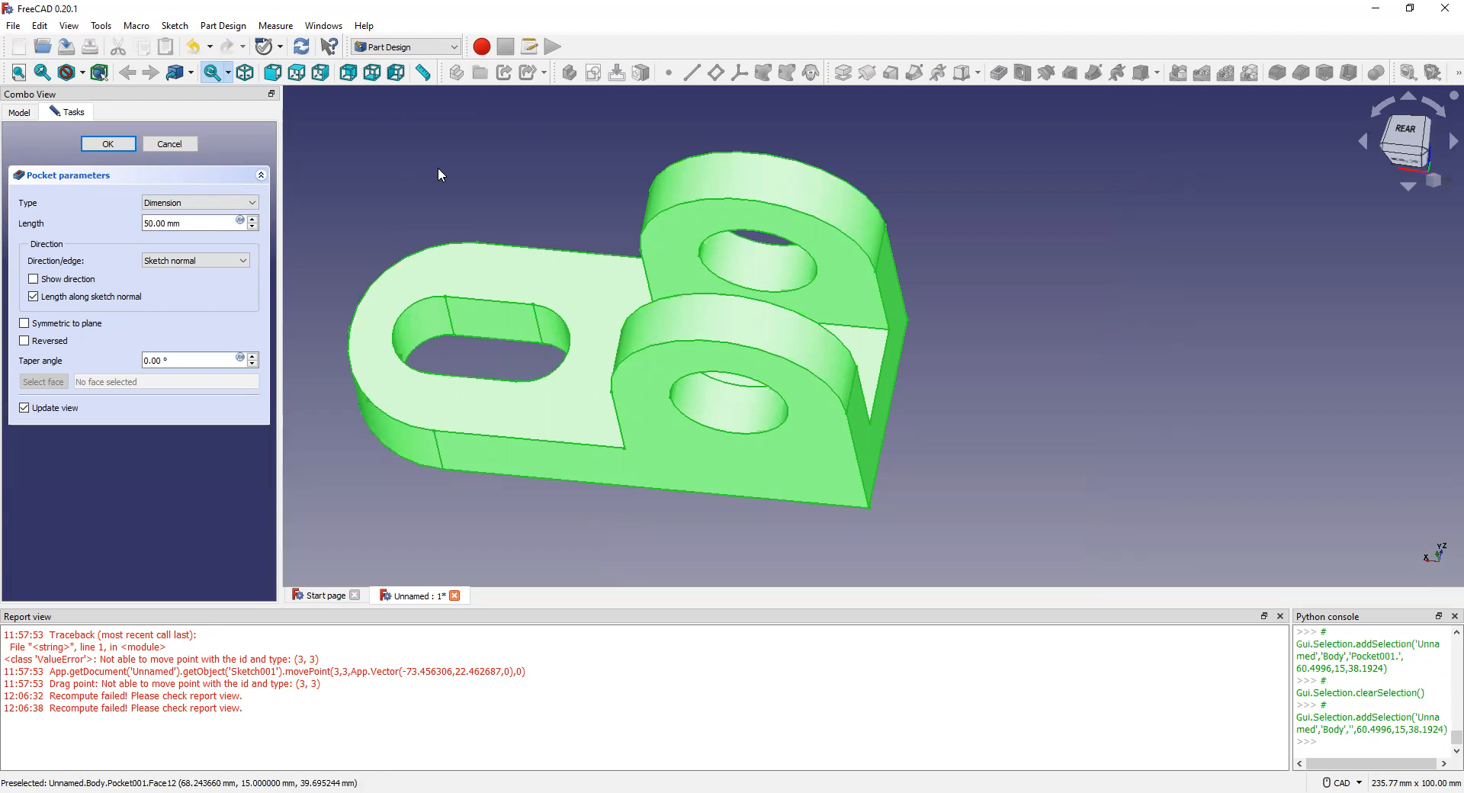
Step: Export the Body through File > Export to the Desktop as STL mesh Unnamed-Body.stl
left_click(13, 27)
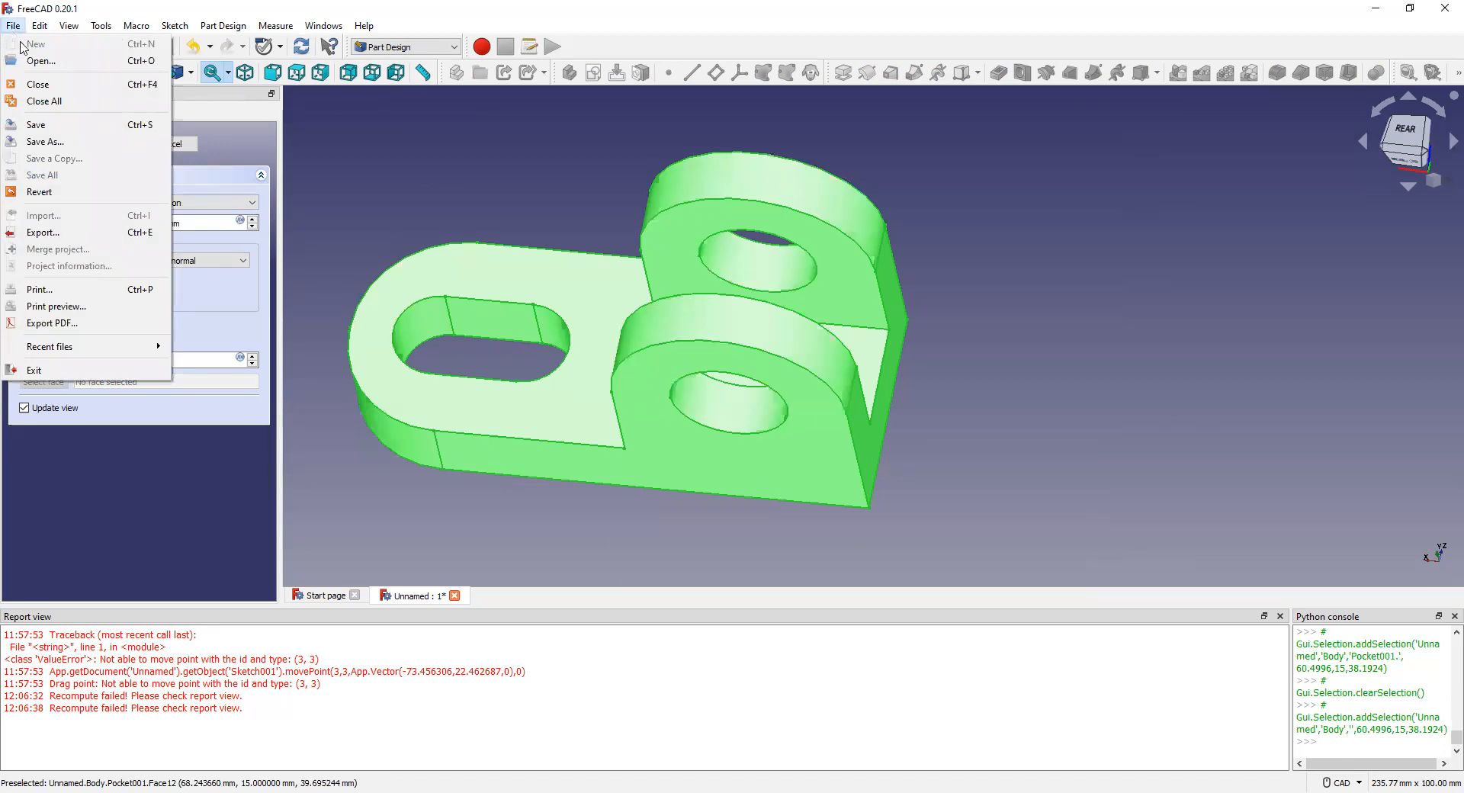
left_click(43, 232)
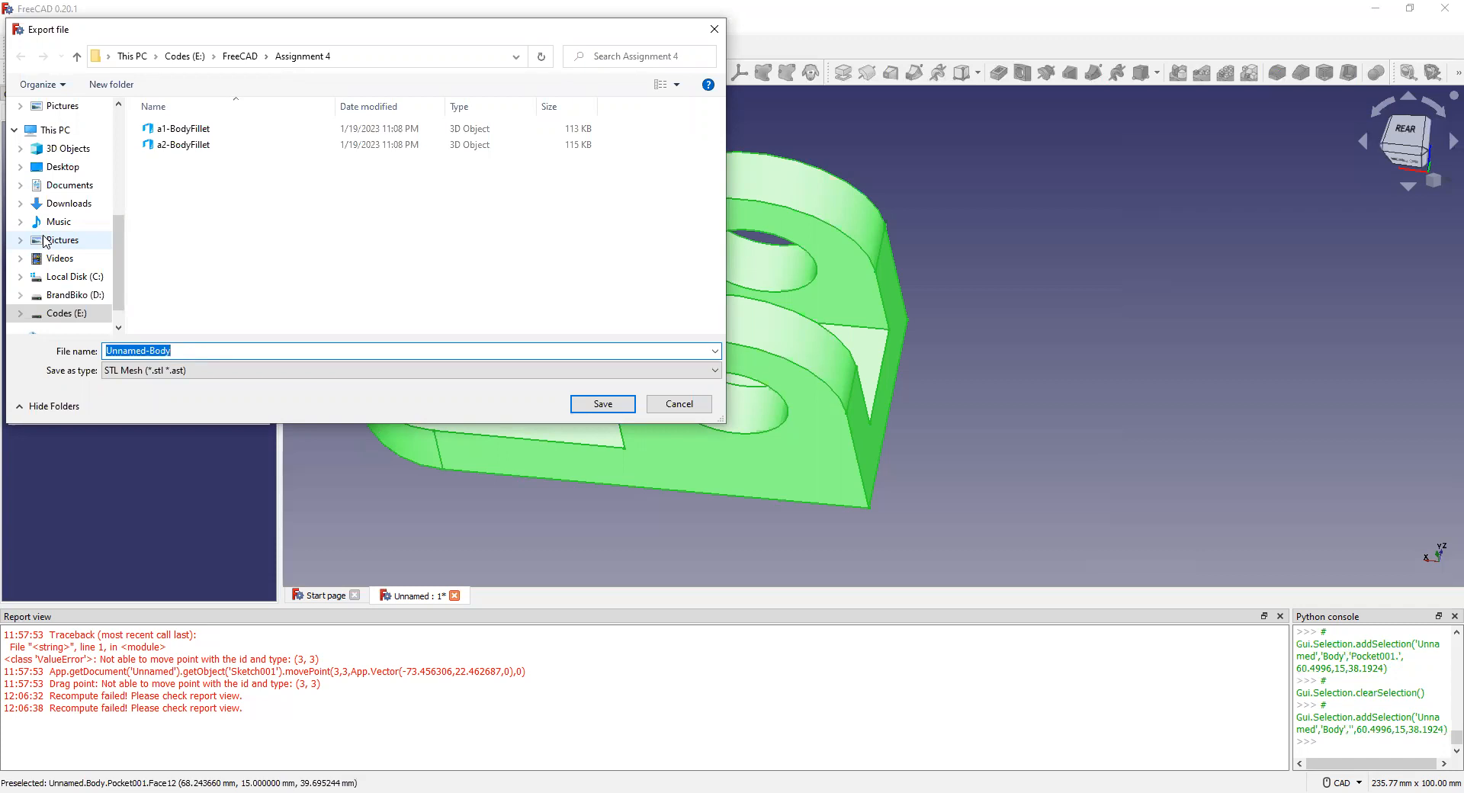
left_click(66, 167)
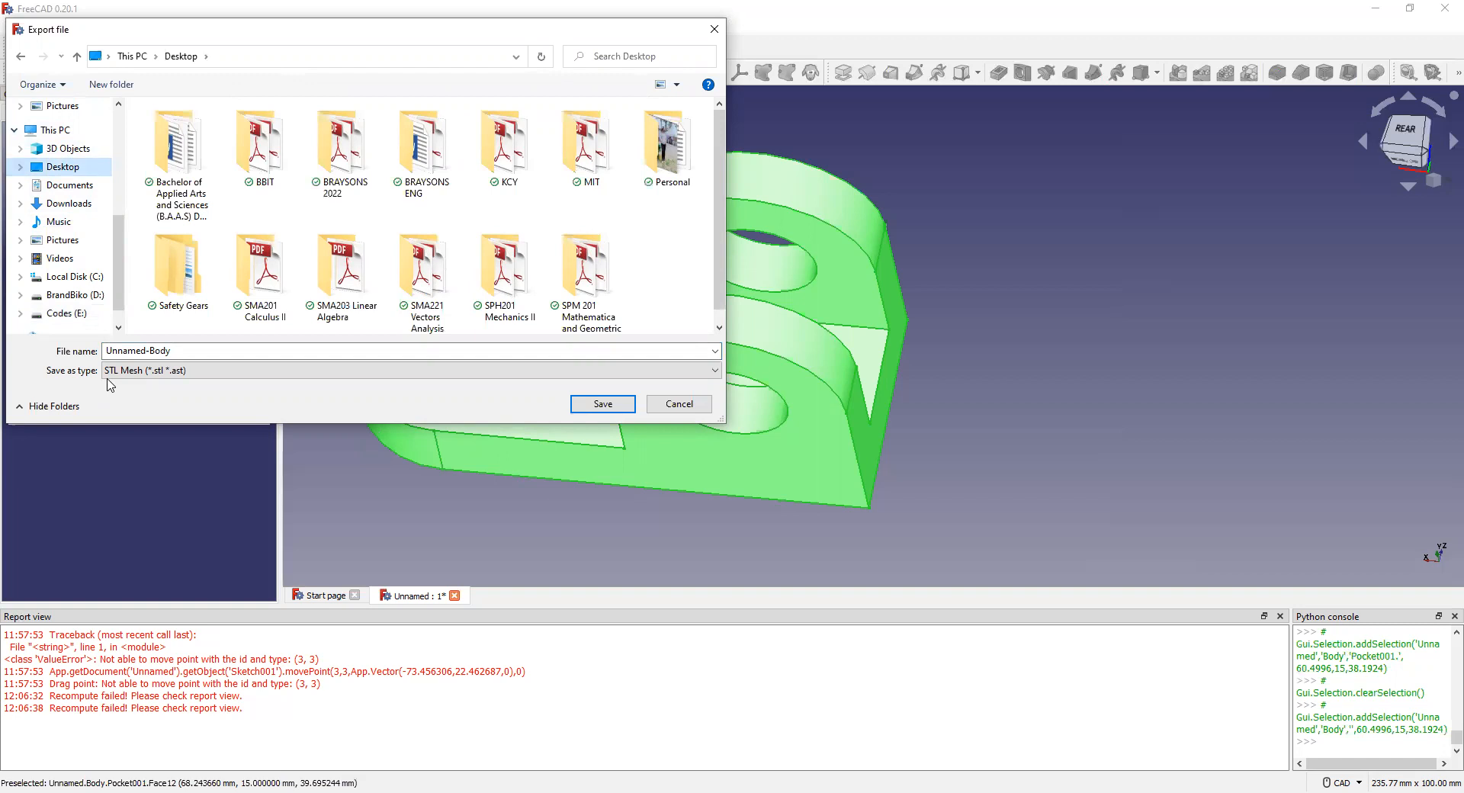
left_click(603, 404)
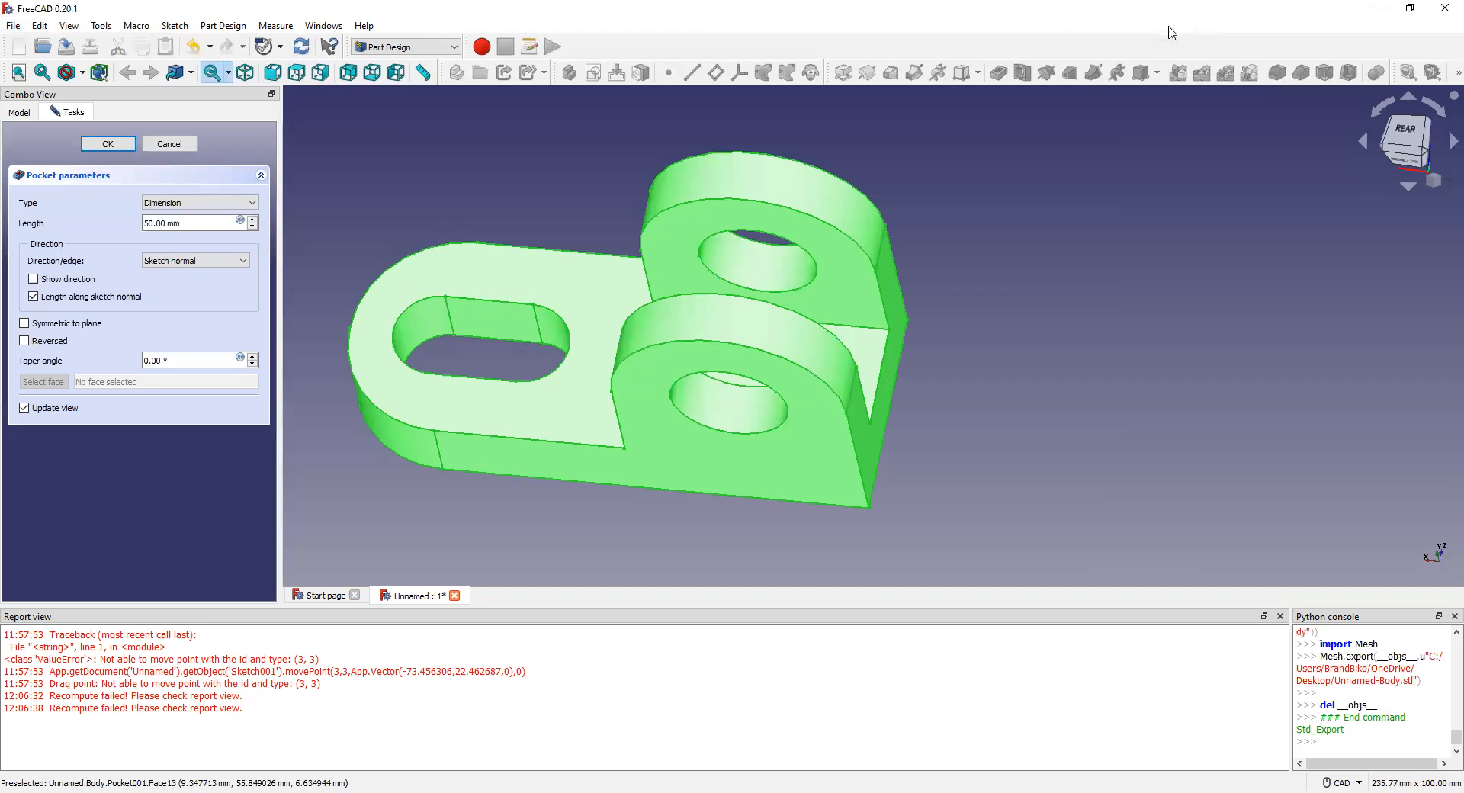
left_click(898, 160)
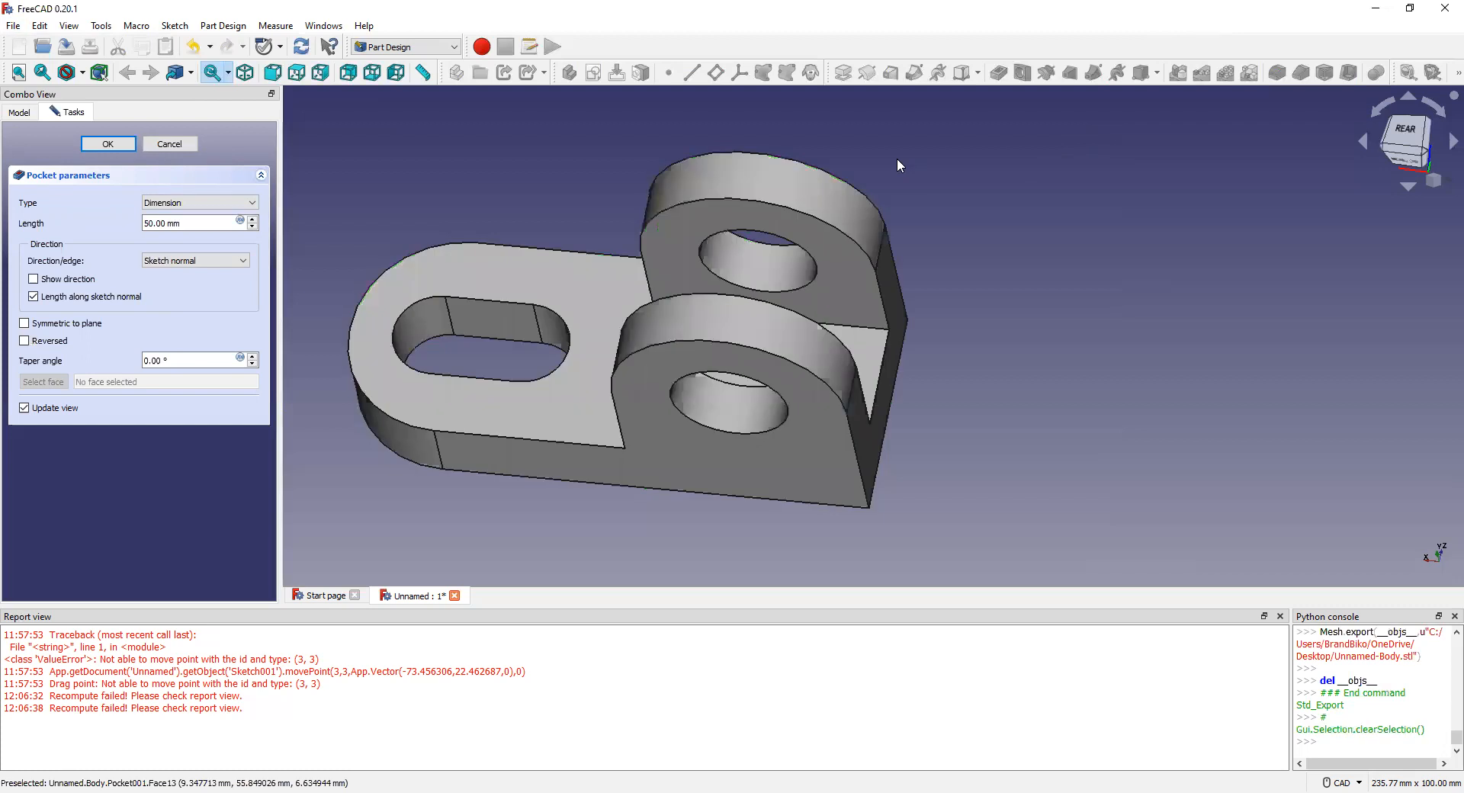